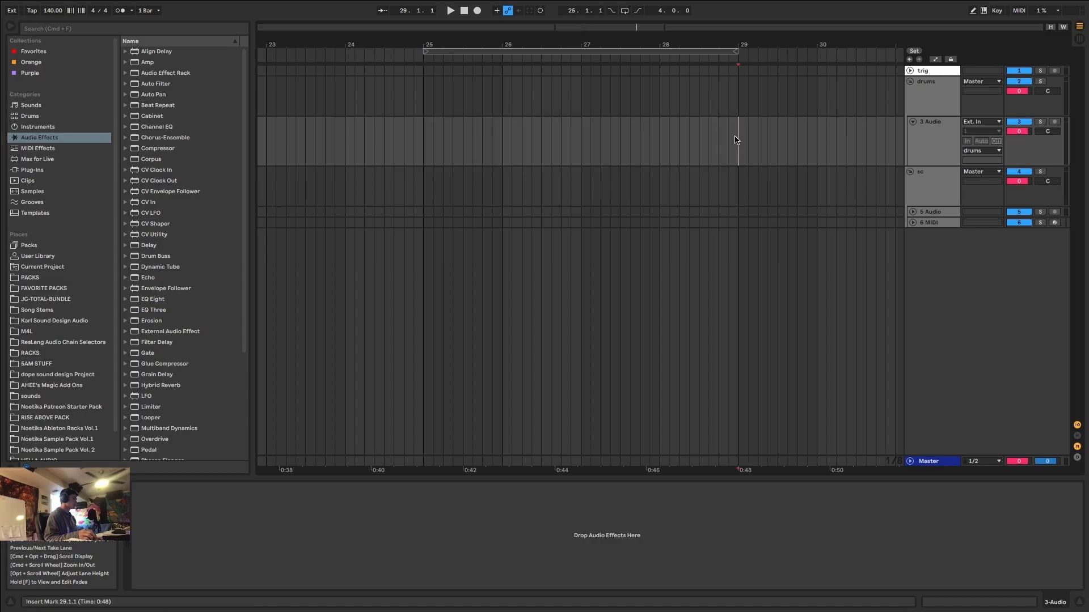
Color the drums group magenta and assign its color to the grouped tracks and clips.
drag(737, 140, 420, 149)
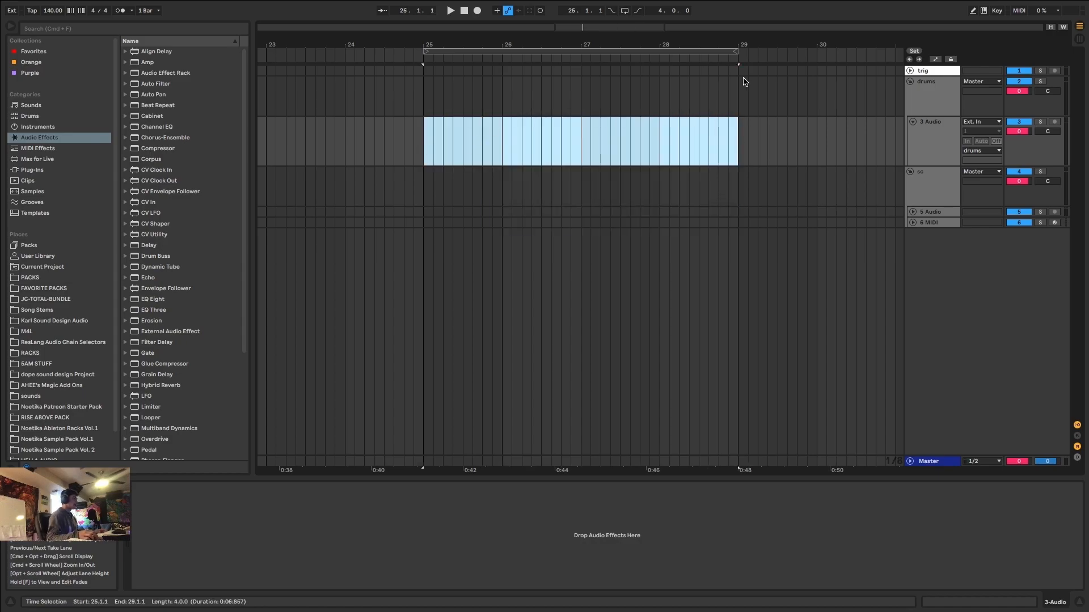
right_click(933, 84)
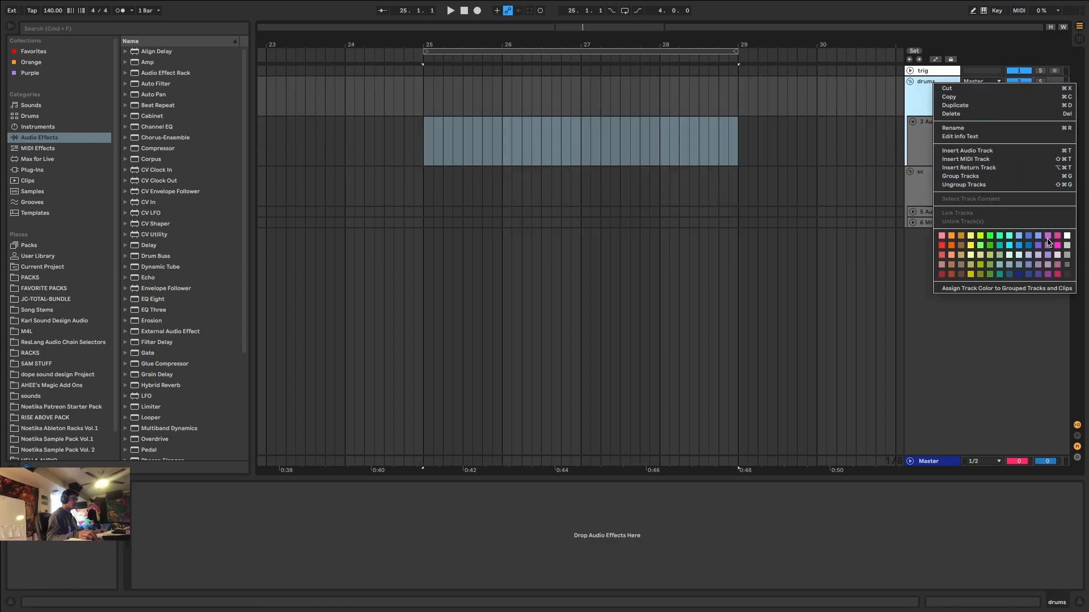
click(1047, 240)
right_click(930, 105)
click(986, 307)
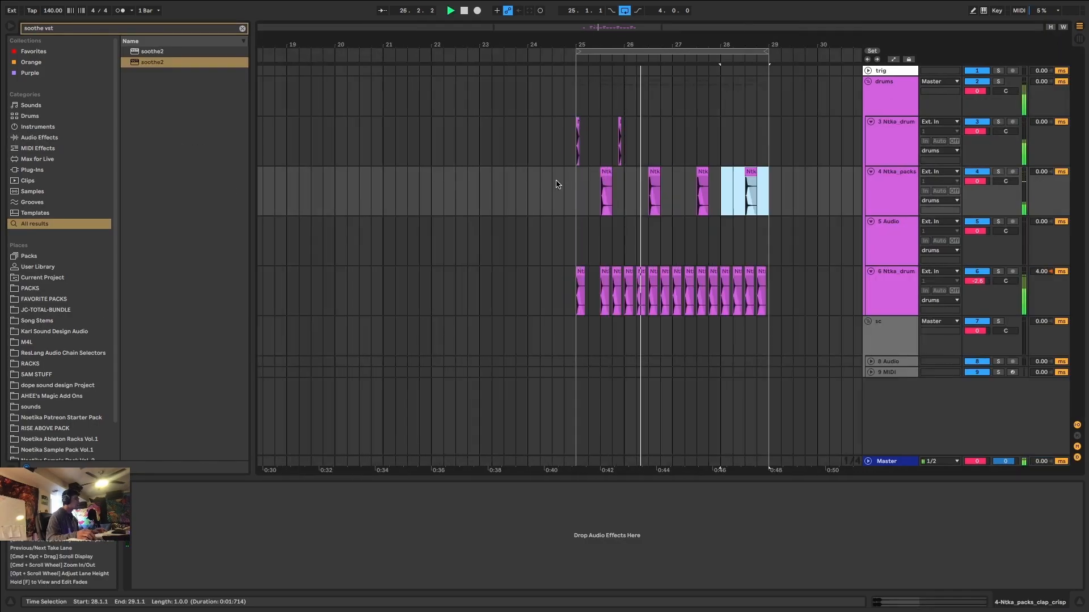
Duplicate kick clips on track 3 so that kicks fall at 27.1.1 and 27.4.3.
drag(553, 144, 399, 145)
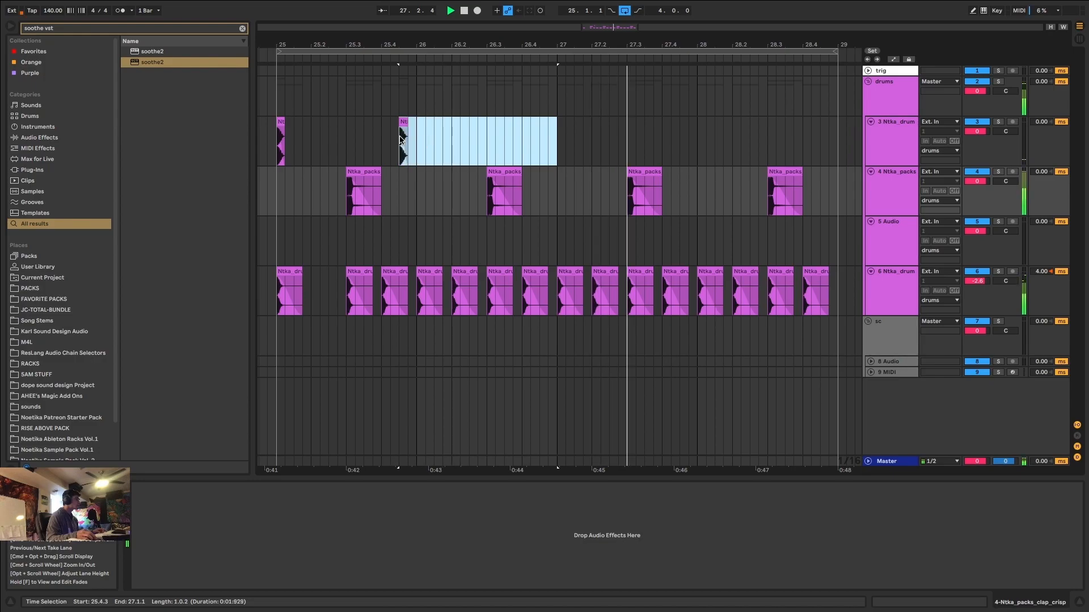
key(super+d)
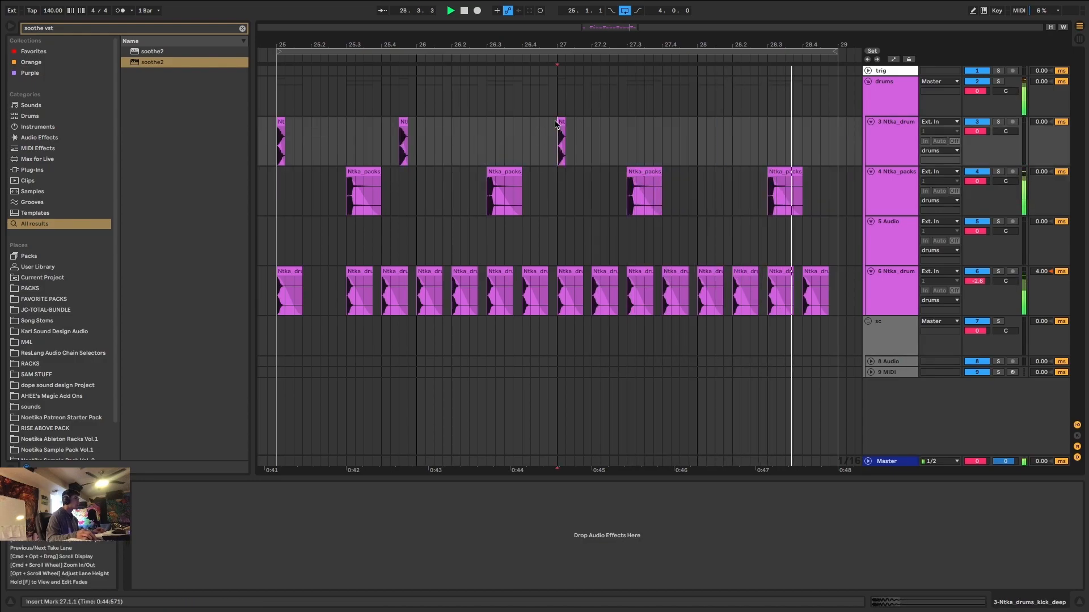
drag(561, 136, 686, 130)
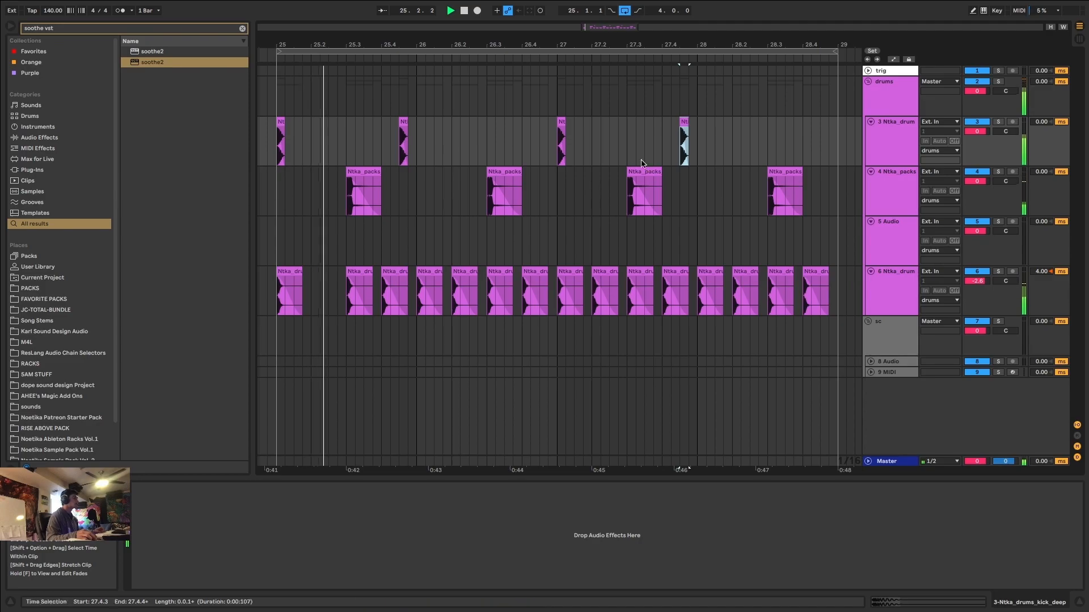
Copy the 27.4.3 kick clip to 28.1.1 on the kick track and audition it.
scroll(624, 162, down, 5)
scroll(640, 169, up, 5)
click(634, 121)
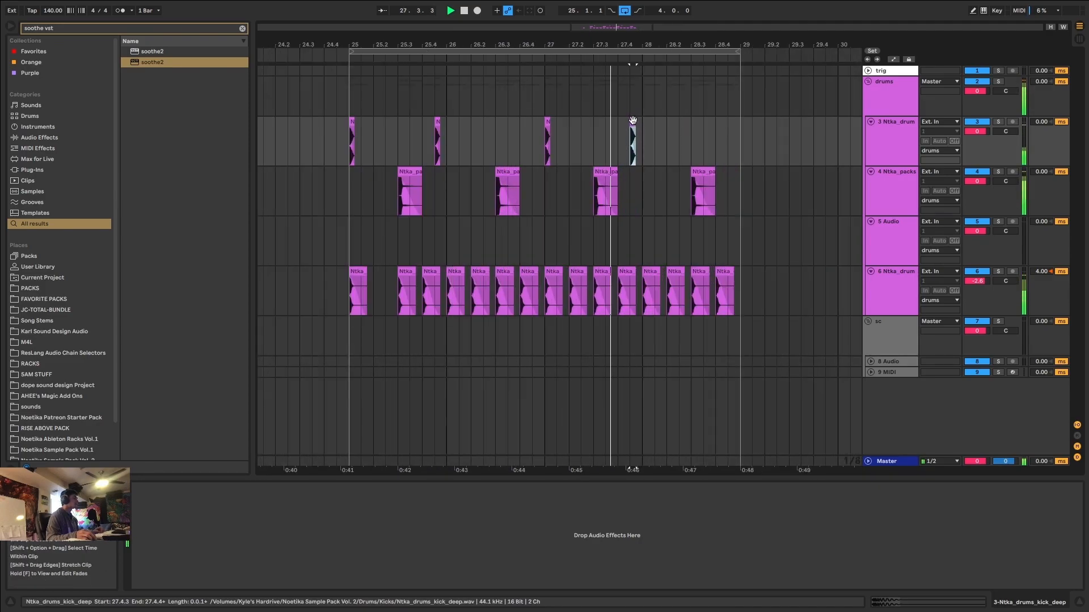
alt+drag(633, 120, 647, 133)
click(633, 121)
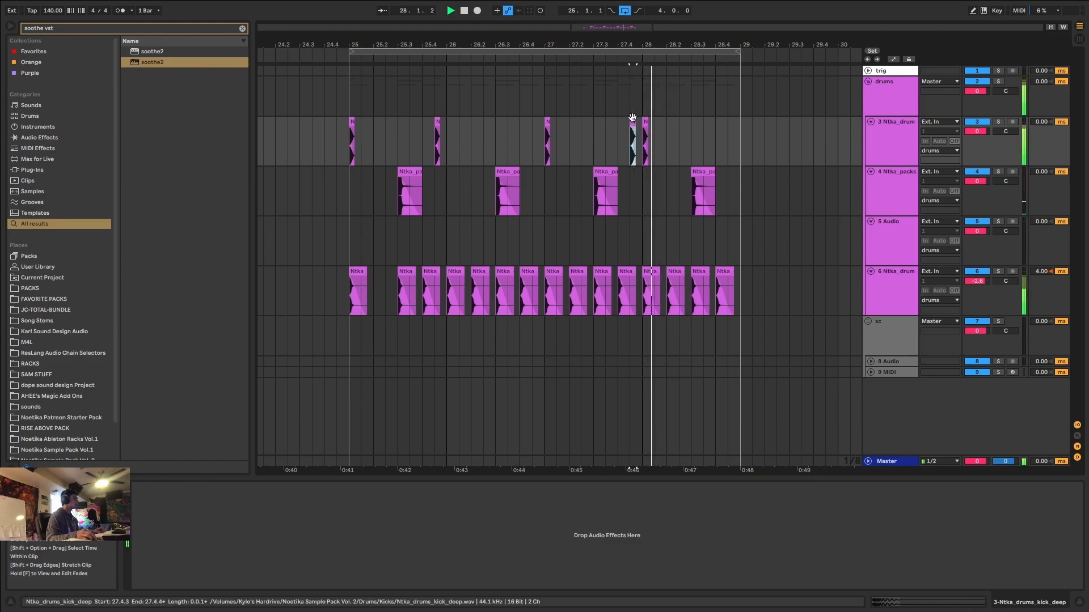
key(space)
Move the last kick clip on track 3 from 28.1.1 to 28.1.3 and play the pattern.
click(352, 120)
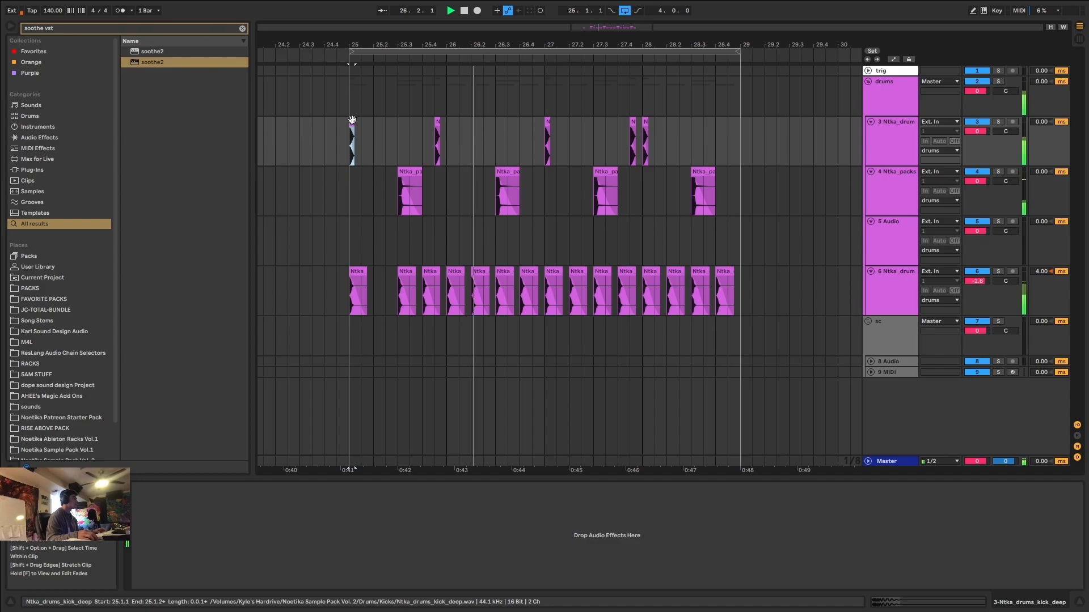
click(352, 121)
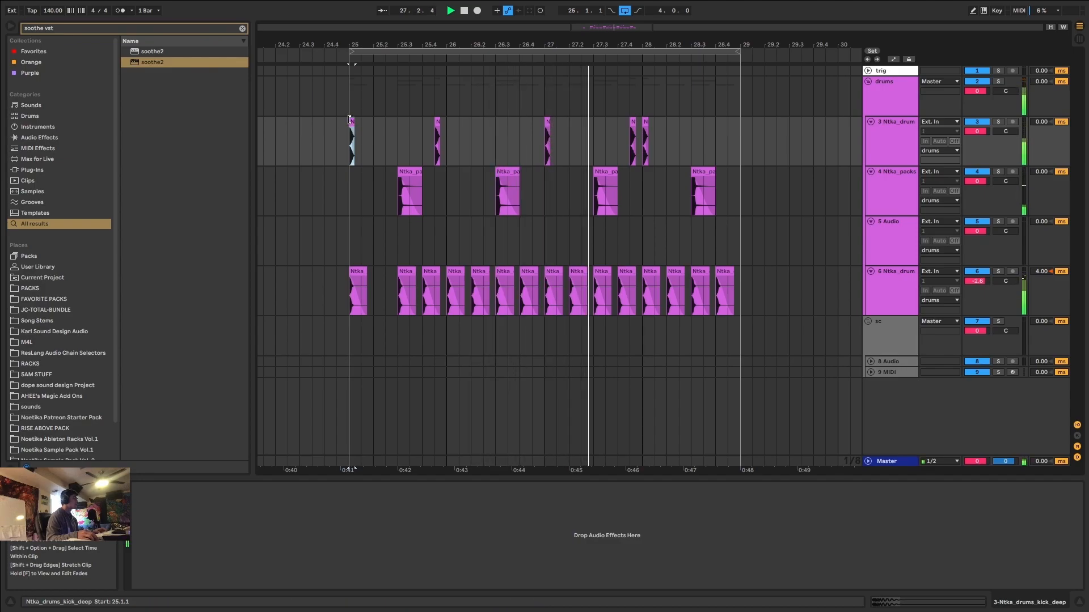
key(space)
scroll(648, 123, up, 5)
click(641, 123)
drag(640, 123, 679, 132)
click(600, 121)
key(space)
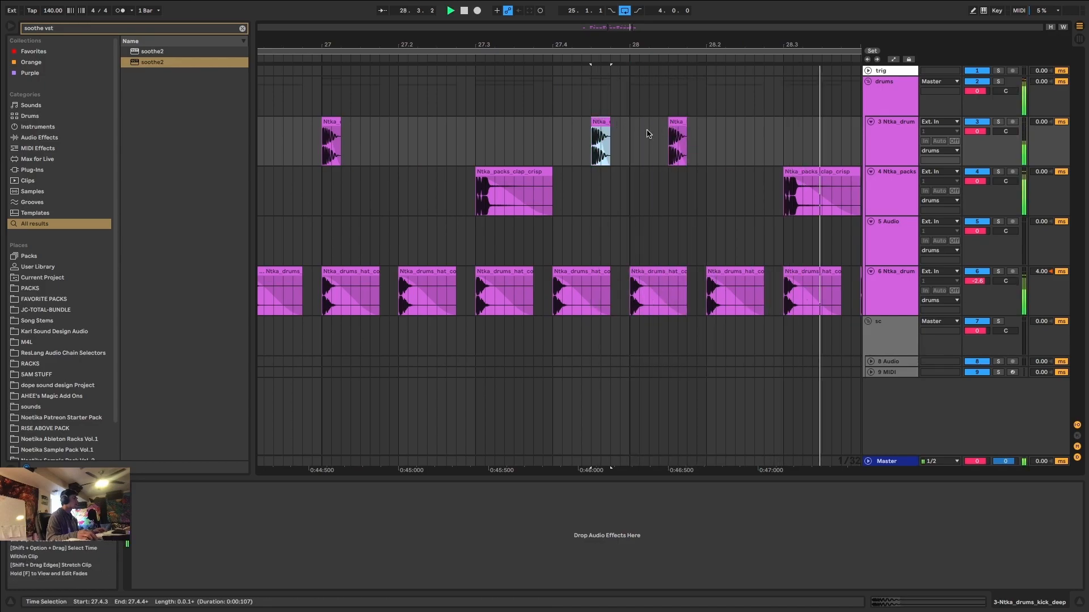
Play the drum pattern from bar 25 to check the kick rhythm.
scroll(650, 131, down, 6)
click(517, 143)
scroll(531, 148, up, 3)
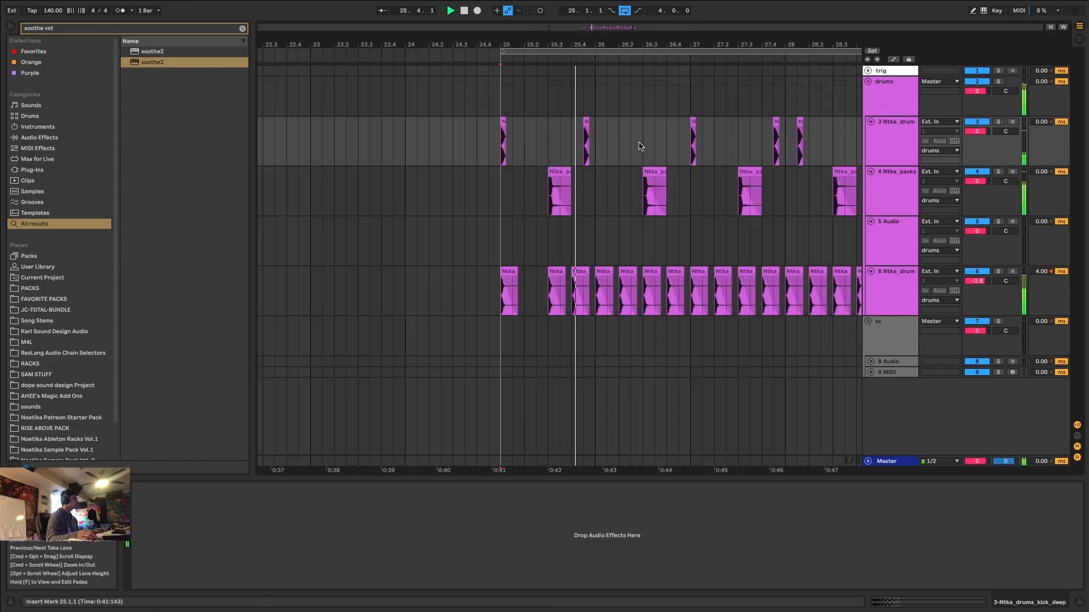
scroll(639, 149, down, 4)
key(space)
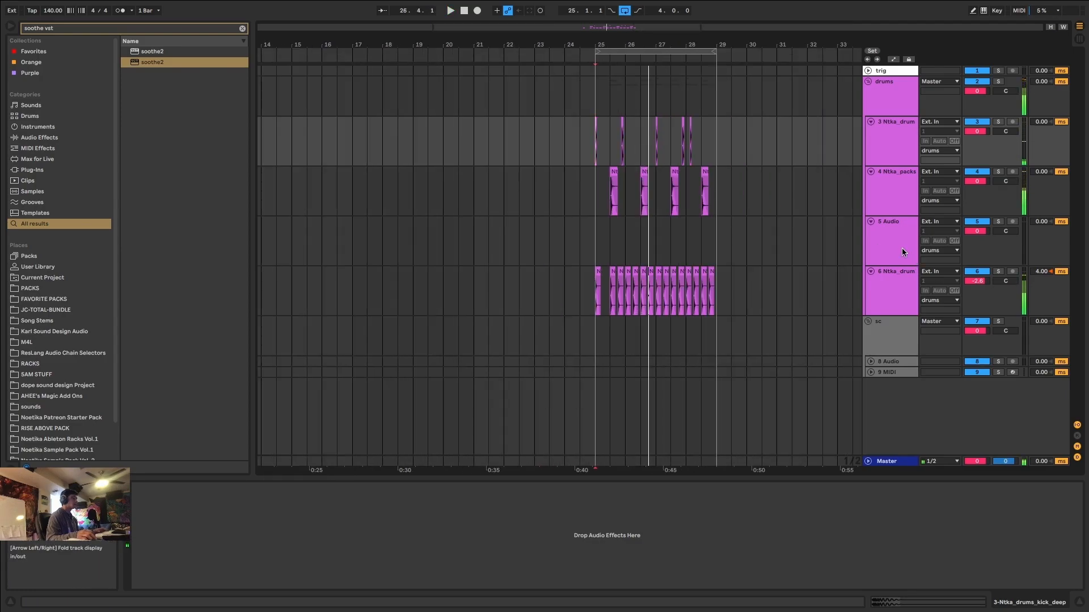
Search the browser for "perc loop" and place KSHMR Percussion Loop 50_150 on track 5 at bar 25.
click(903, 249)
key(super+f)
drag(187, 241, 598, 249)
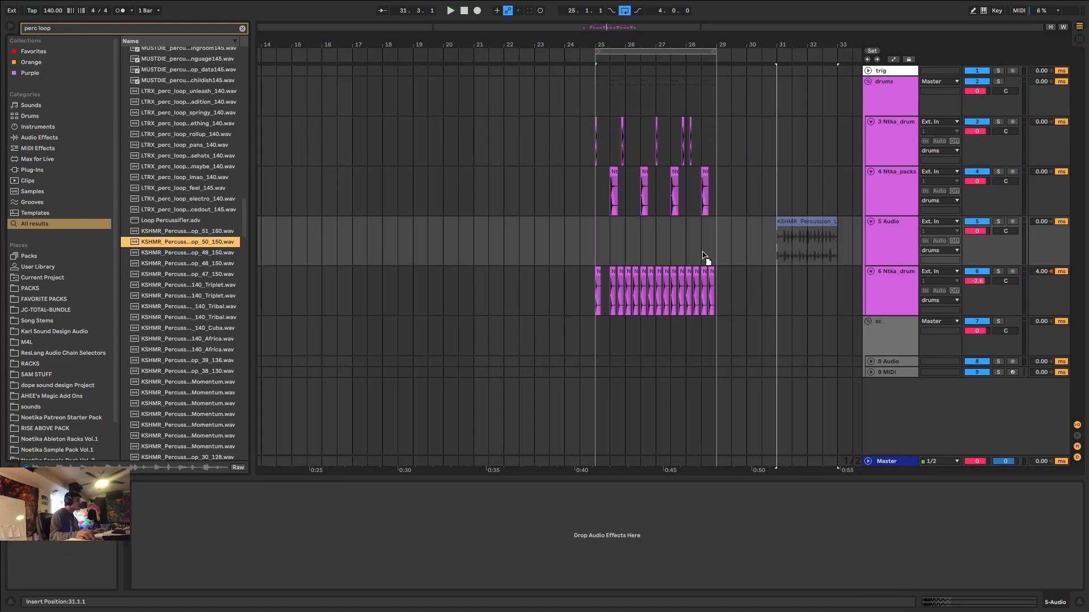
key(space)
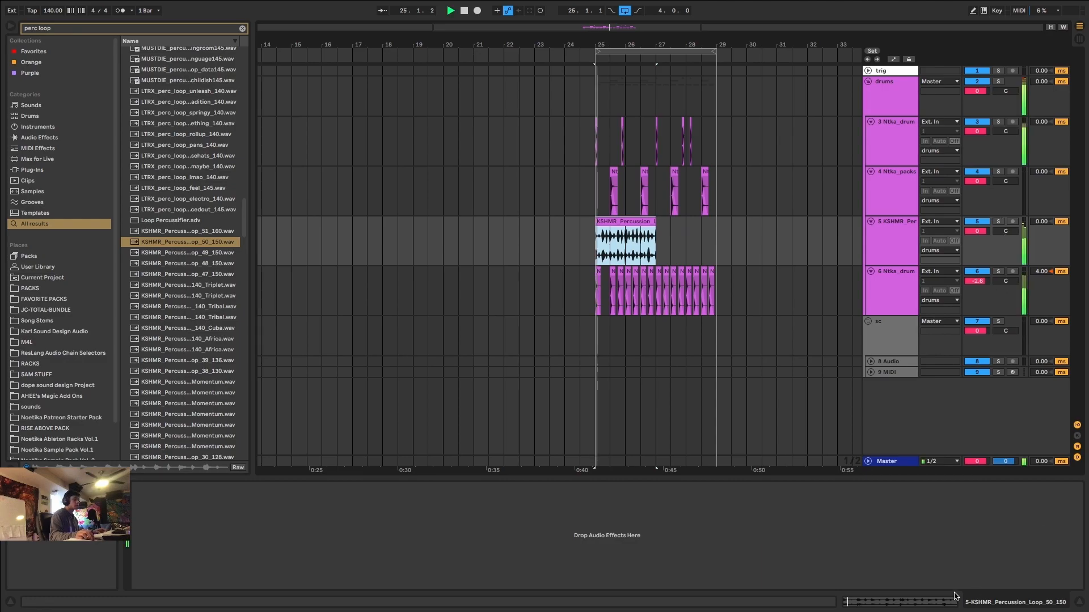
Turn off Warp for the percussion loop and transpose it to -3 semitones.
click(924, 604)
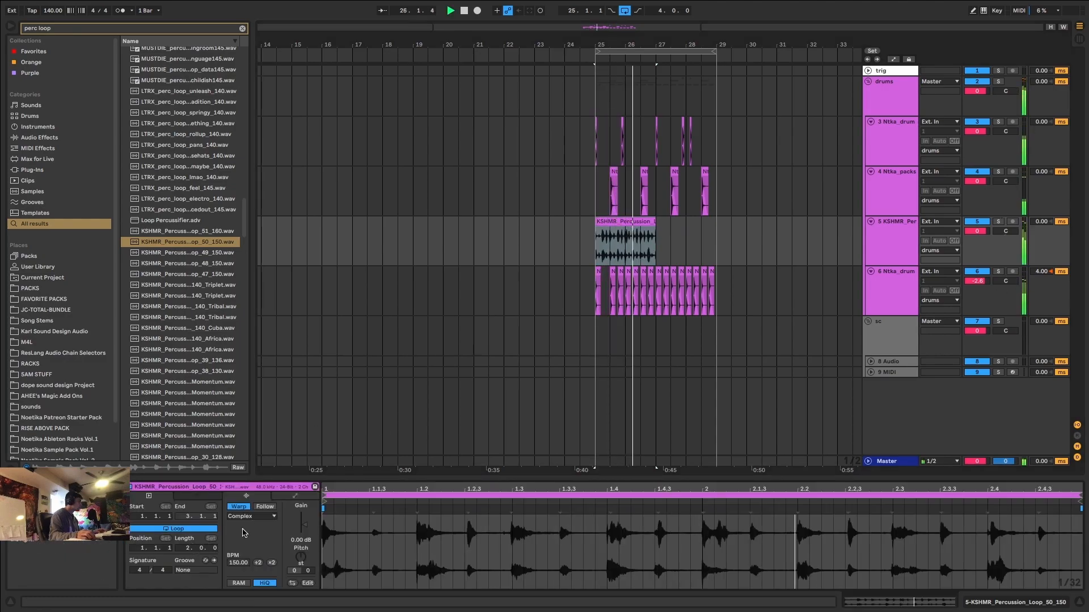
key(space)
click(244, 507)
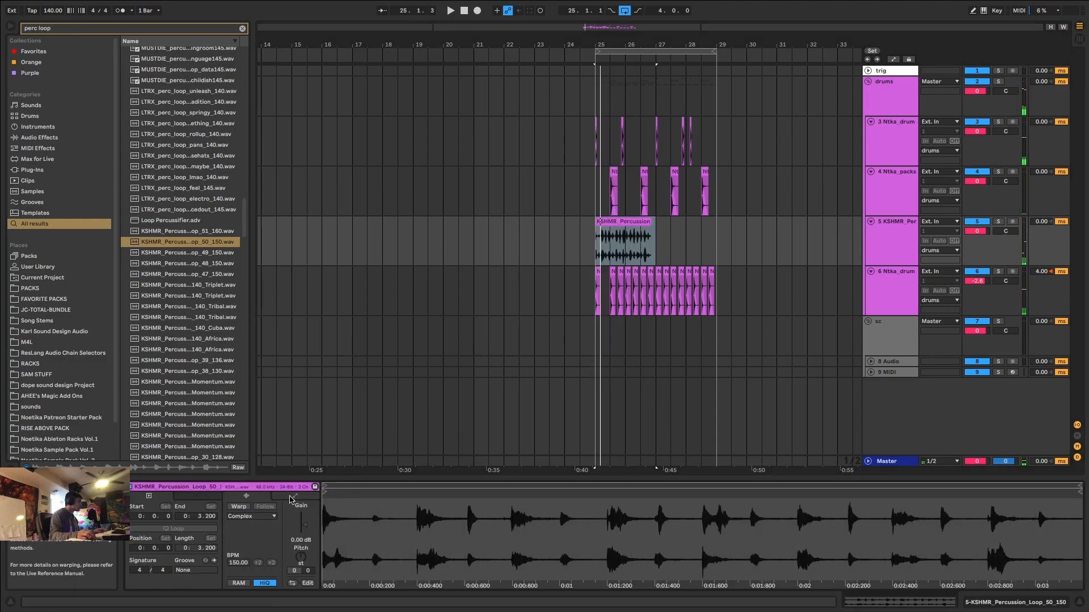
scroll(652, 238, up, 5)
click(604, 221)
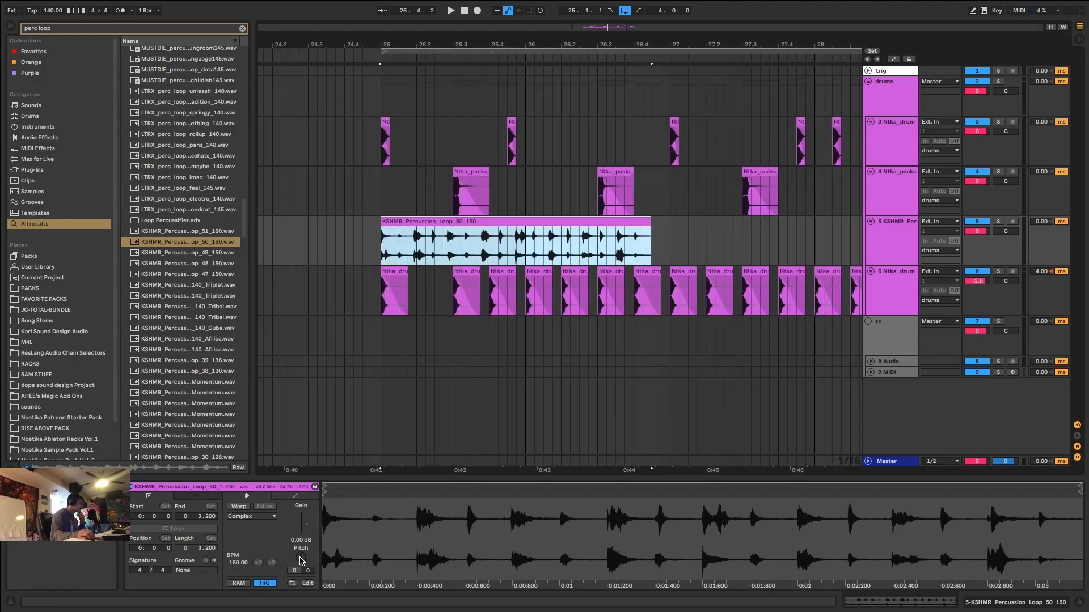
drag(300, 561, 300, 569)
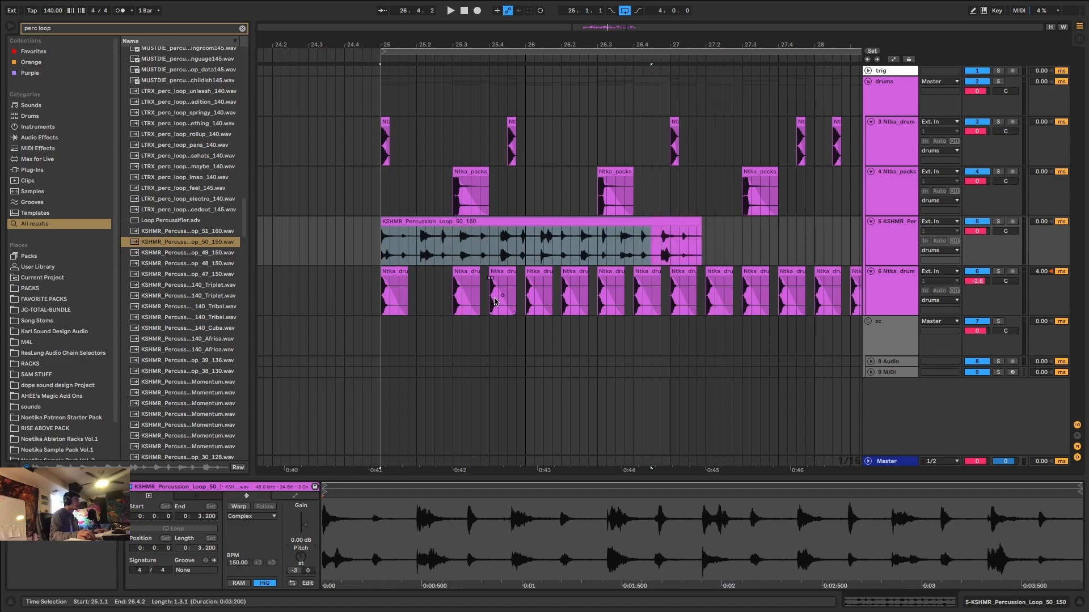
Trim the end of the percussion loop clip to bar 27 and play it.
click(389, 249)
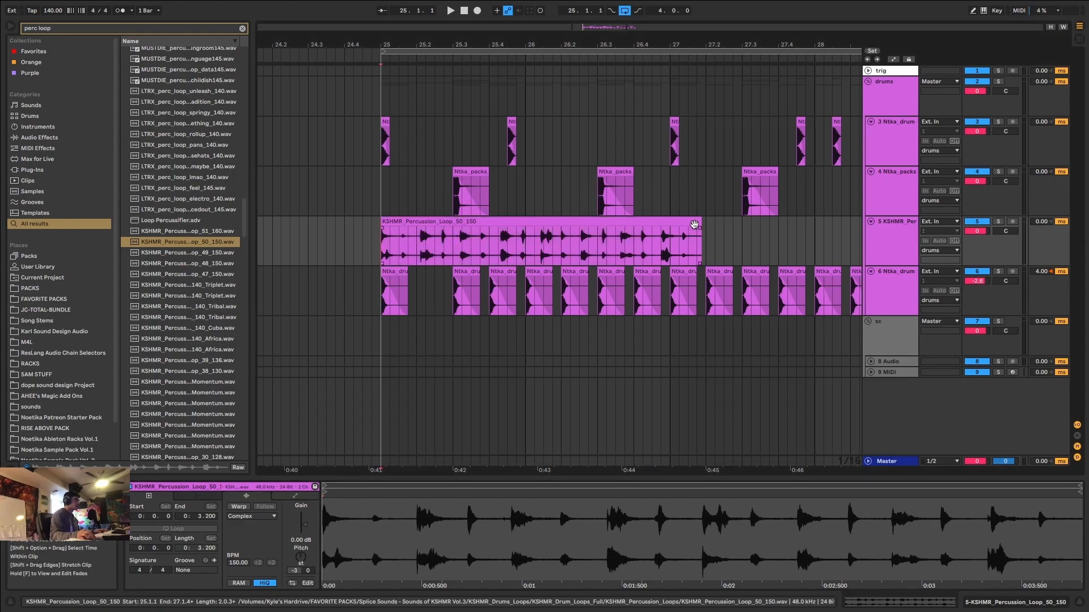
drag(700, 229, 670, 230)
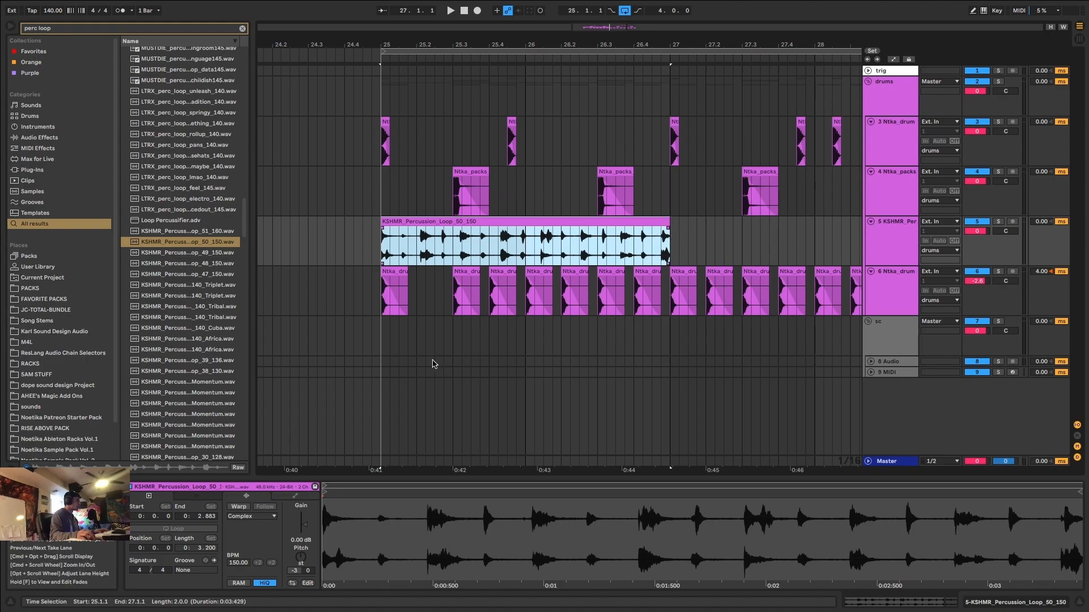
key(space)
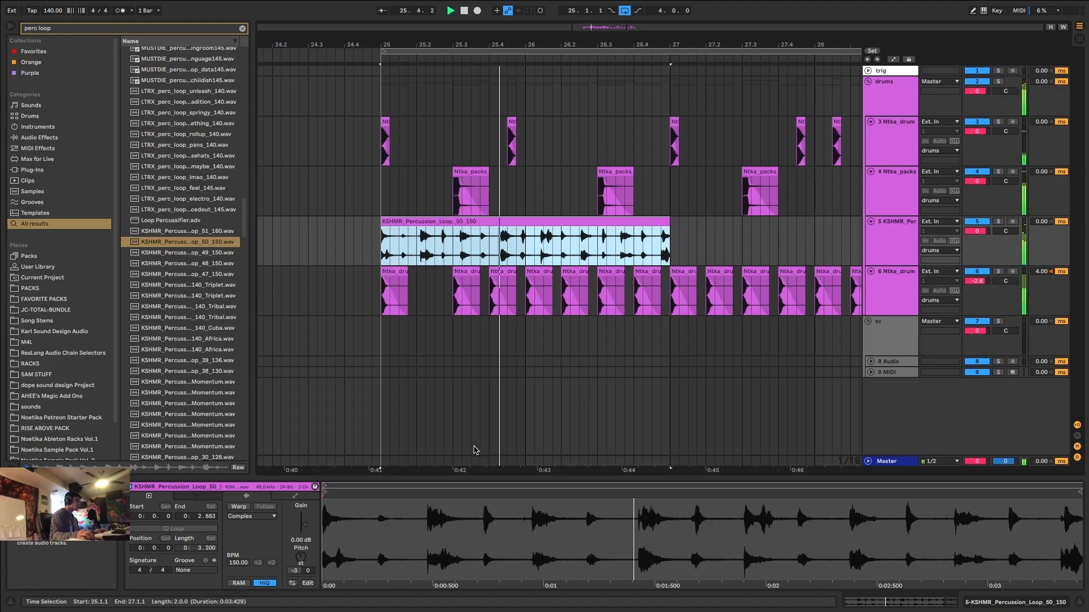
Transpose the percussion loop to -16 semitones and audition it with the drums.
drag(301, 559, 301, 552)
key(space)
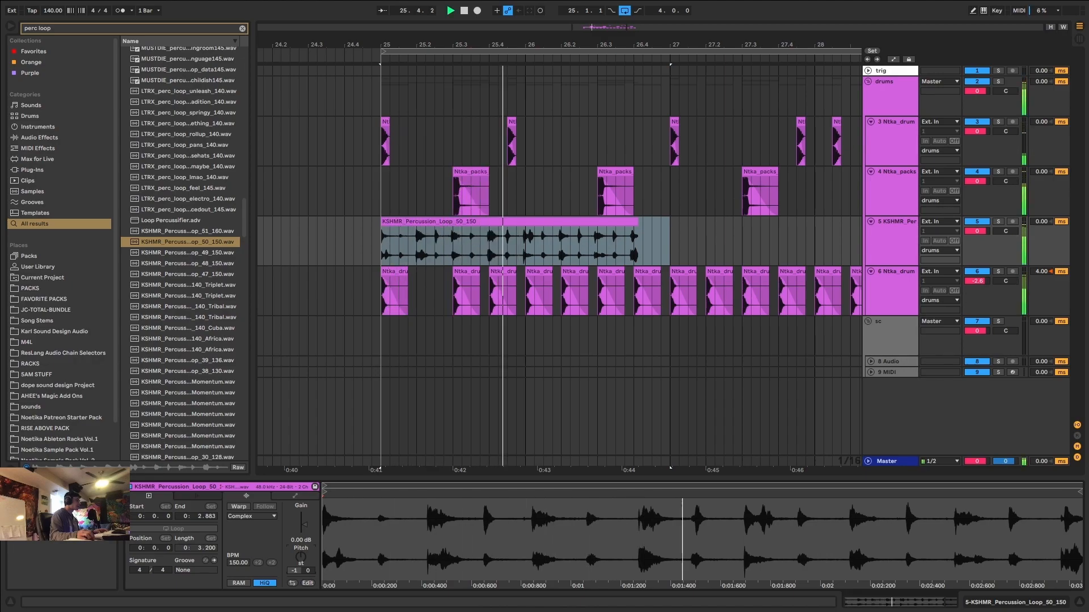
drag(303, 561, 303, 587)
key(space)
key(space)
key(space)
key(space)
key(space)
key(space)
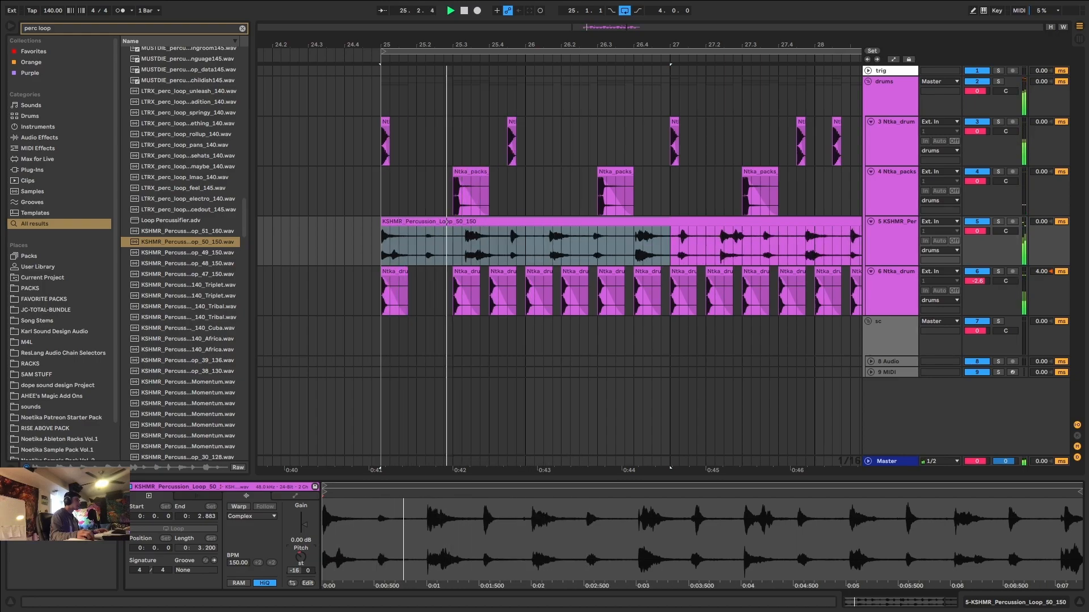
Split the percussion loop at 25.3.1 and delete everything after its first two beats.
key(space)
key(space)
drag(426, 245, 382, 252)
key(space)
drag(462, 239, 734, 248)
key(ctrl+e)
click(738, 215)
click(731, 221)
key(Delete)
click(790, 219)
key(Delete)
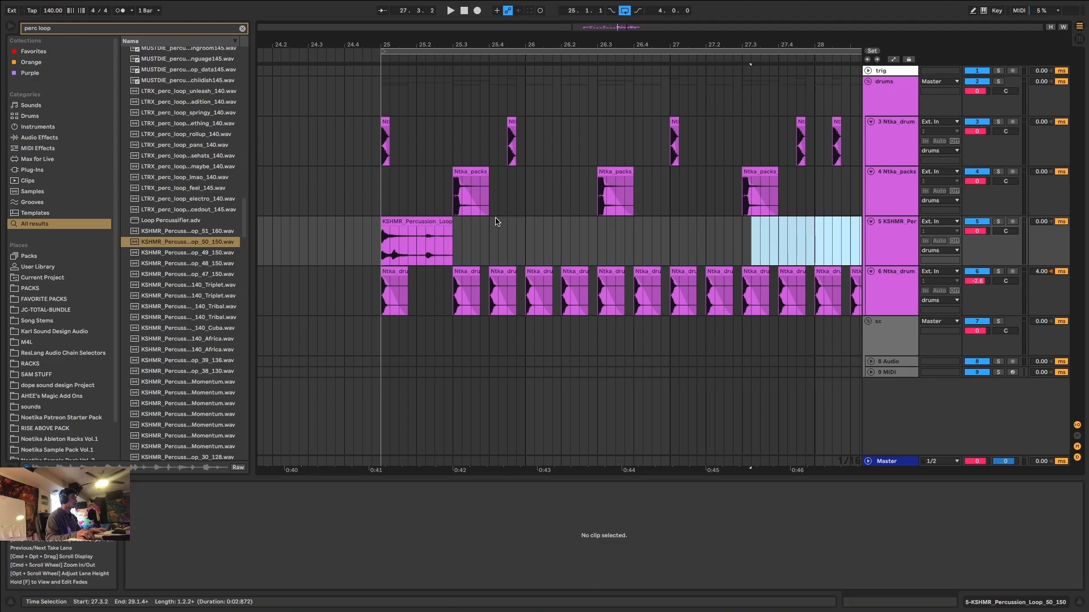
Find EQ Eight in the browser and add it to the percussion loop track.
click(431, 222)
key(space)
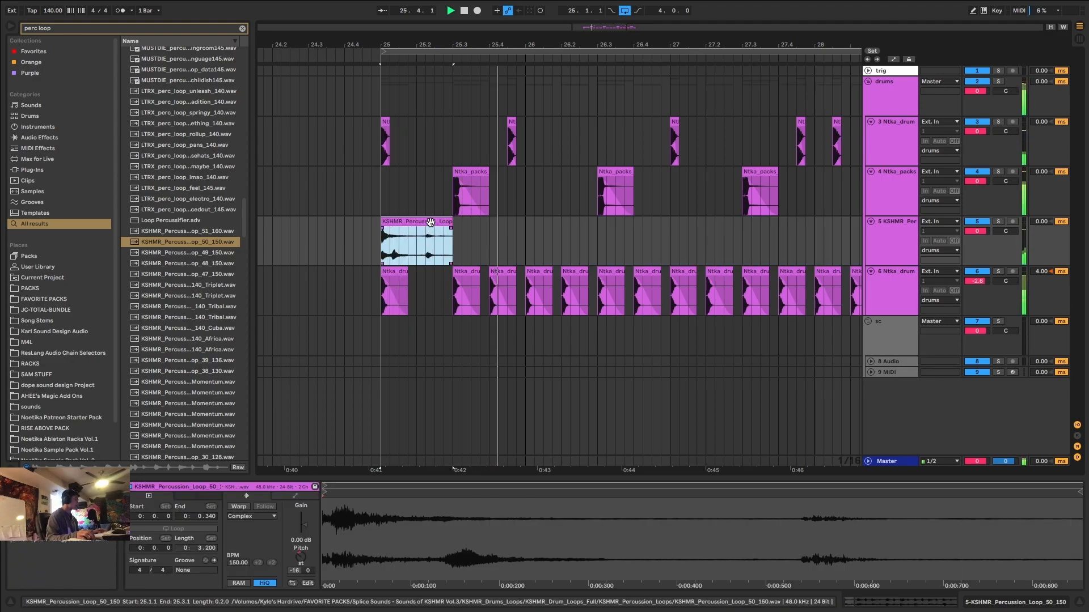
key(super+f)
text(eq)
click(155, 61)
double_click(155, 60)
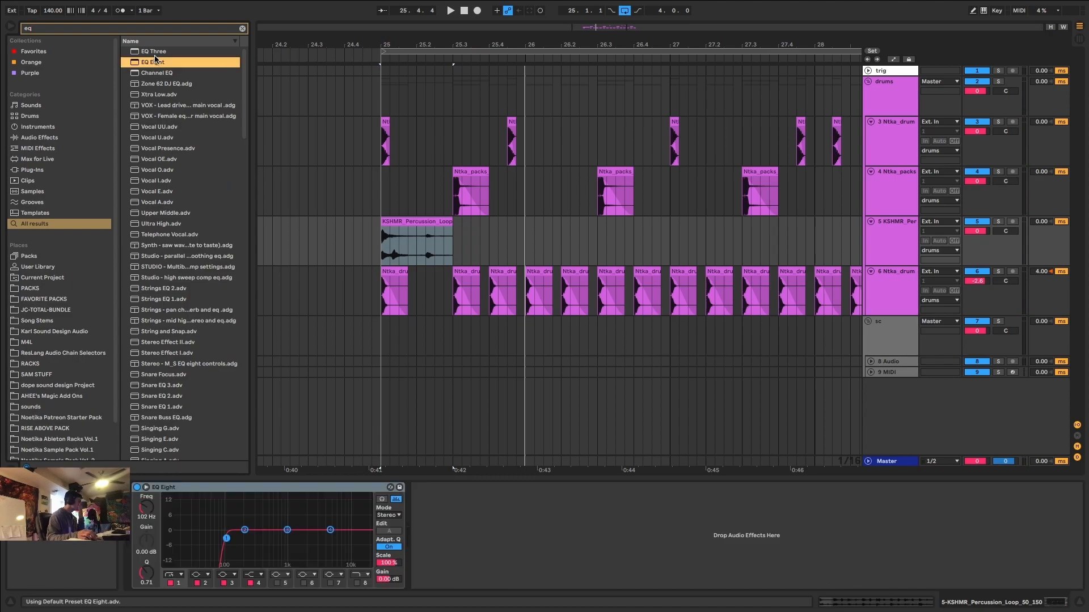
Raise EQ Eight's low-cut band 1 to 198 Hz with a Q of 0.58 on the percussion track.
drag(525, 244, 418, 237)
drag(389, 175, 495, 215)
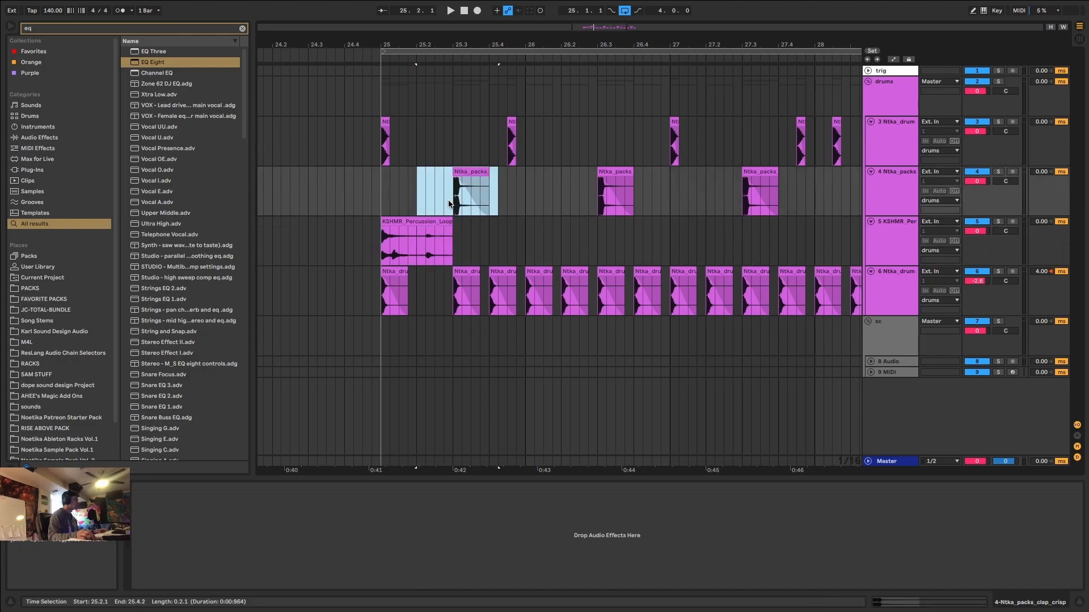
click(395, 235)
key(space)
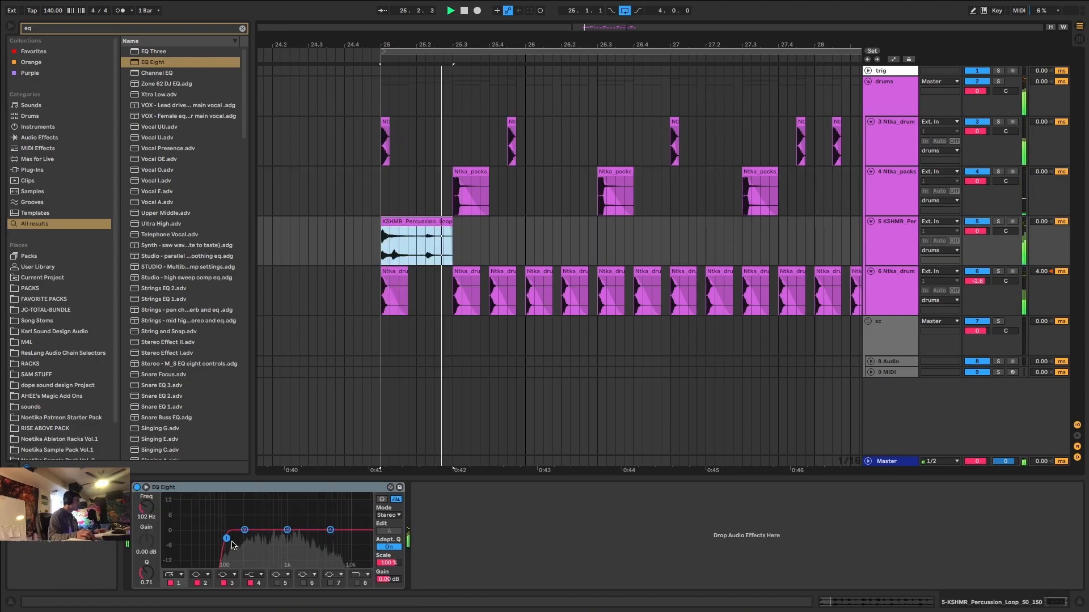
drag(229, 545, 245, 534)
Search the browser for "soothe", add soothe2 to the percussion track and start playback.
key(ctrl+f)
text(soopthe)
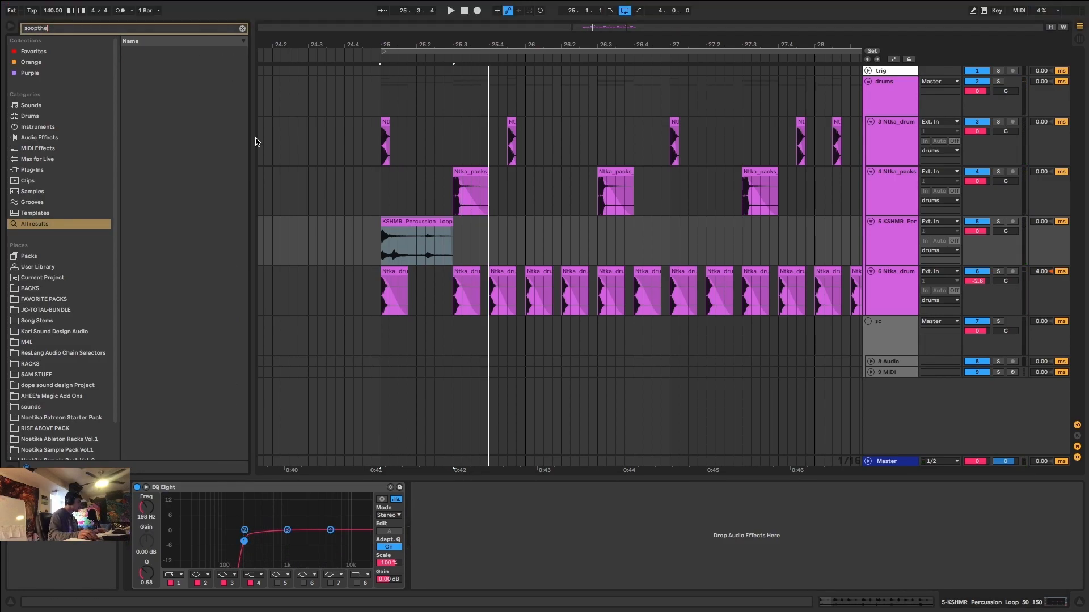
key(BackSpace)
key(BackSpace)
key(BackSpace)
key(BackSpace)
text(the)
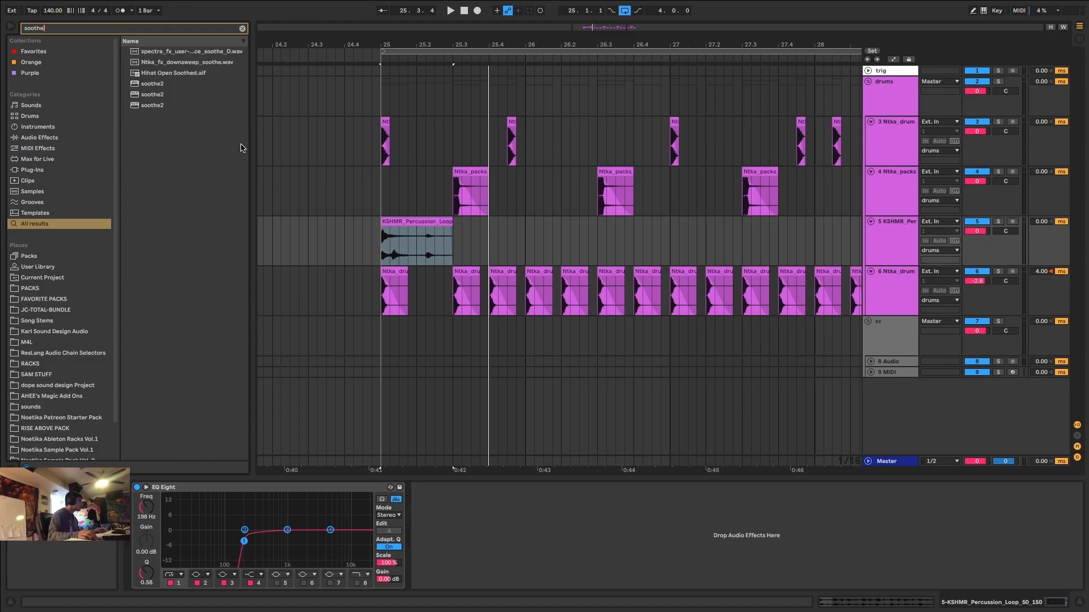
double_click(139, 107)
key(space)
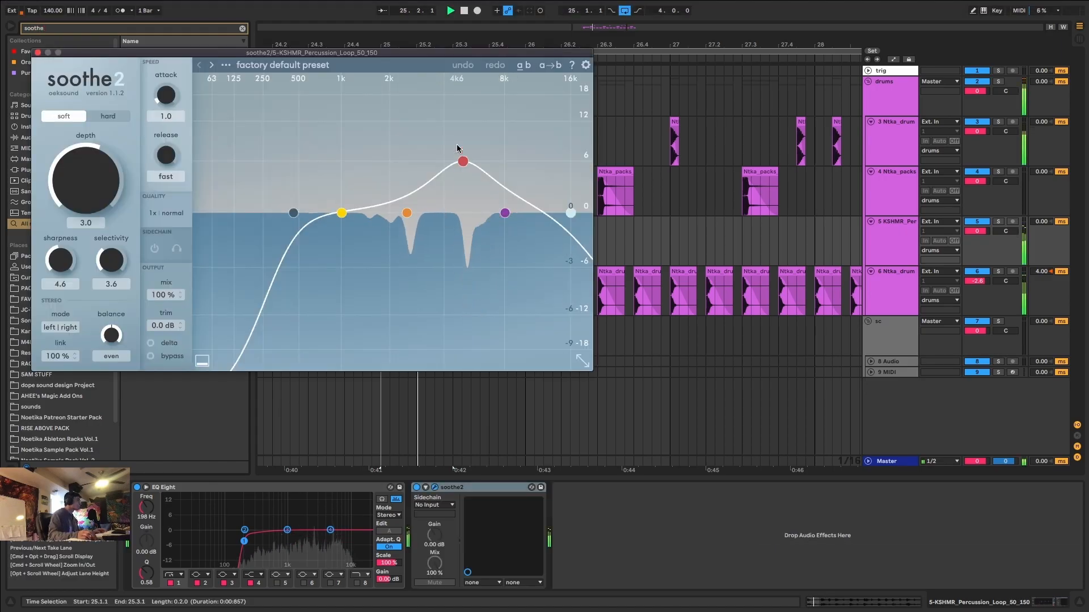
Set soothe2's band 3 to 7.4 kHz with 9.1 dB sensitivity and move soothe2 ahead of EQ Eight.
drag(468, 148, 502, 127)
key(space)
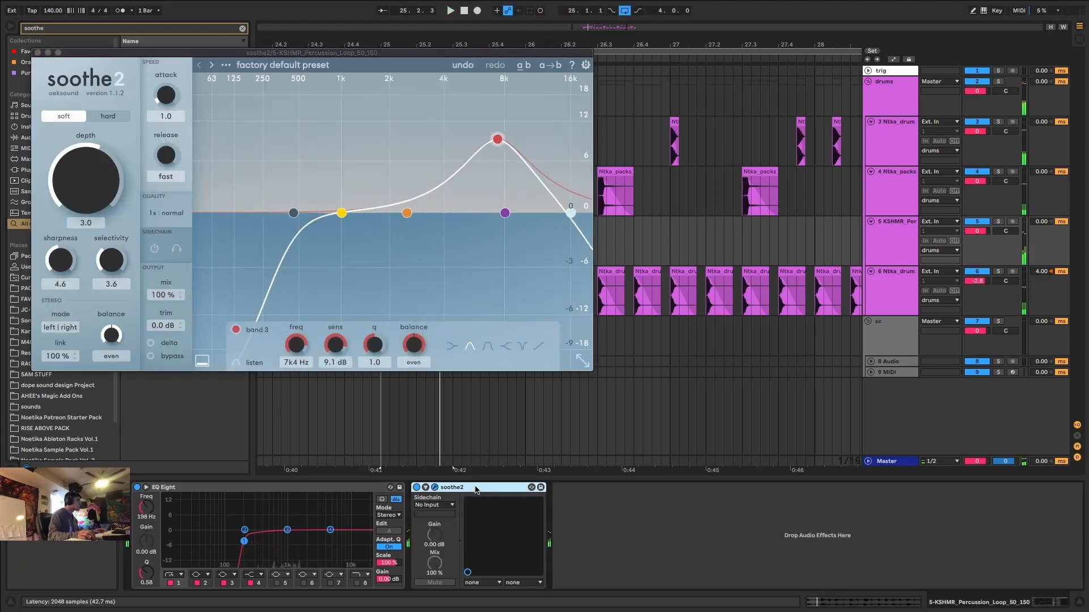
drag(147, 508, 145, 509)
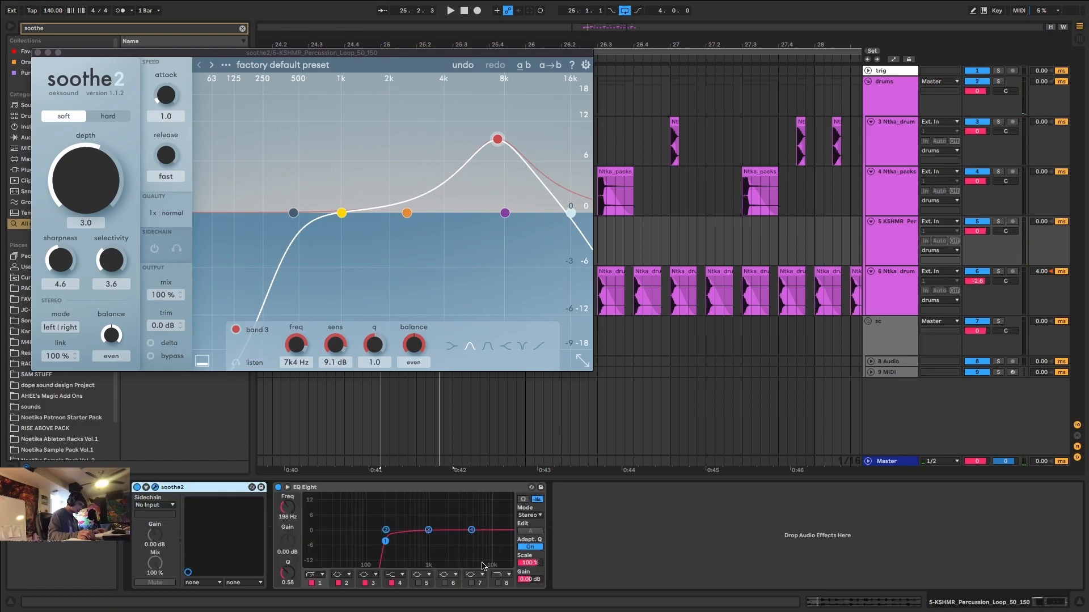
key(space)
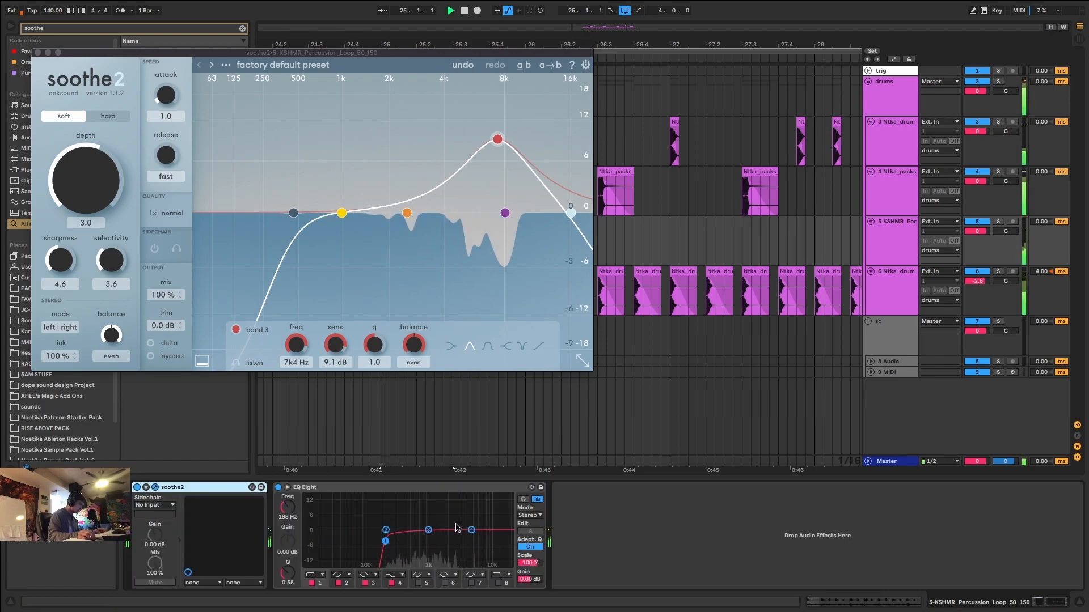
key(space)
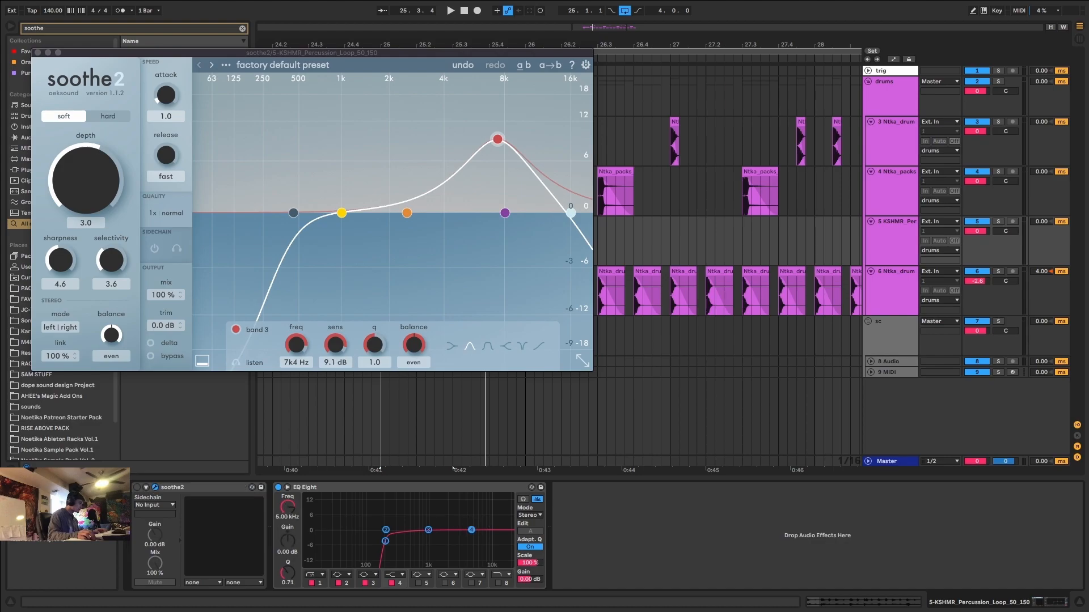
Play the loop and set EQ Eight's band 4 to 4.35 kHz at -0.62 dB on the percussion track.
key(space)
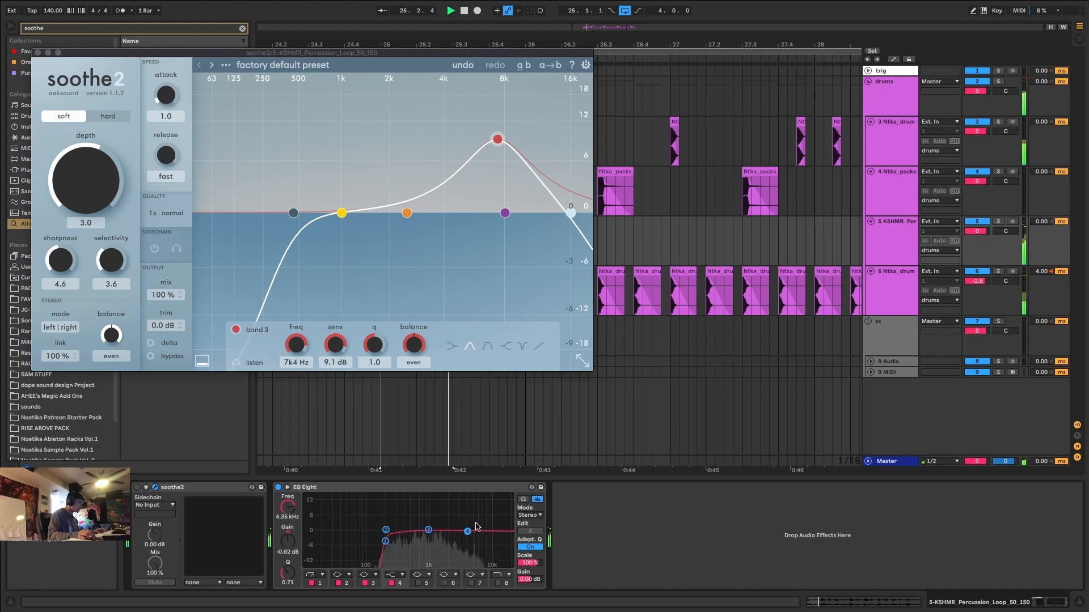
key(space)
key(space)
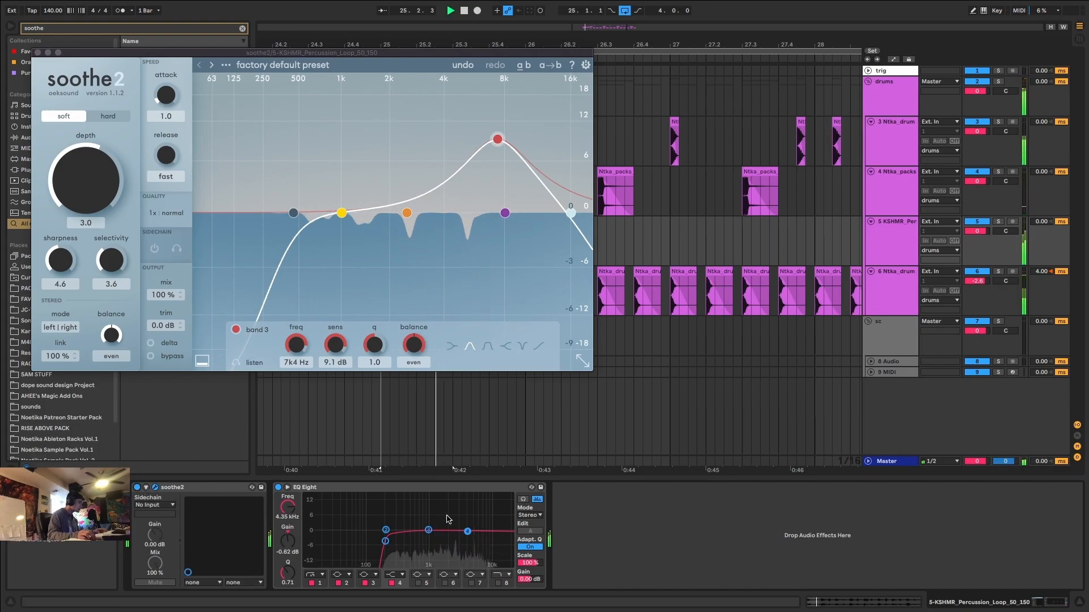
Set soothe2's band 2 to 2 kHz with 5.0 dB sensitivity, depth to 5.6, release to 1.7 and real-time resolution to ultra.
drag(406, 214, 392, 169)
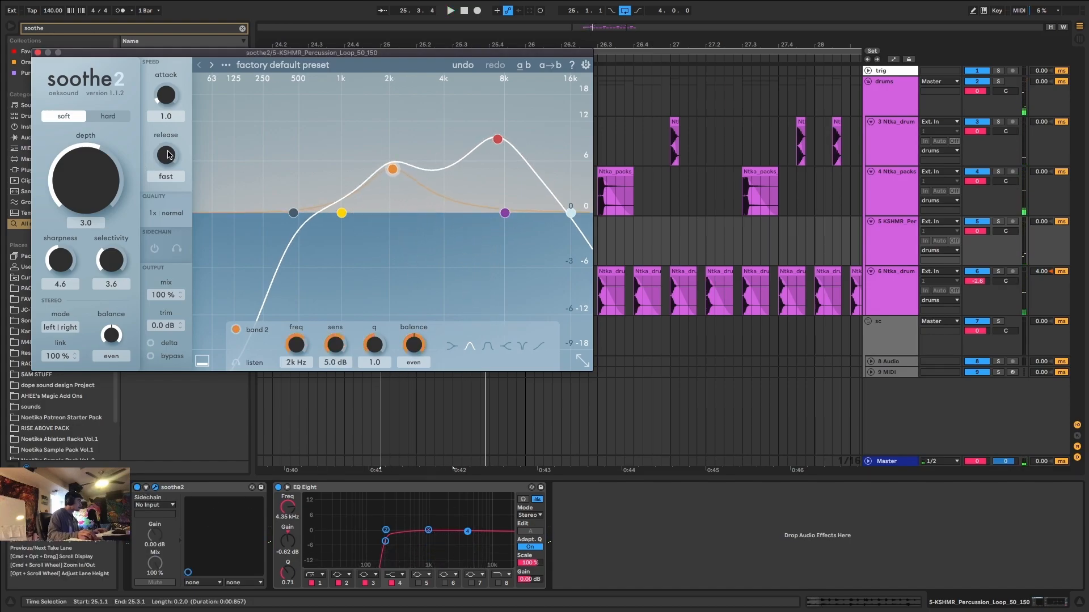
click(166, 213)
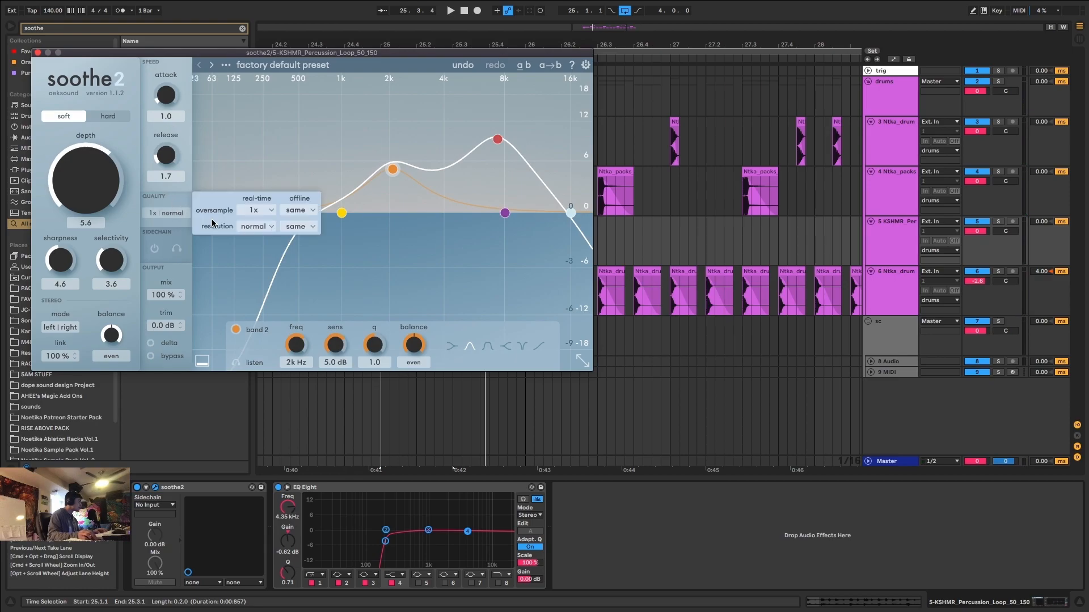
click(258, 227)
click(264, 238)
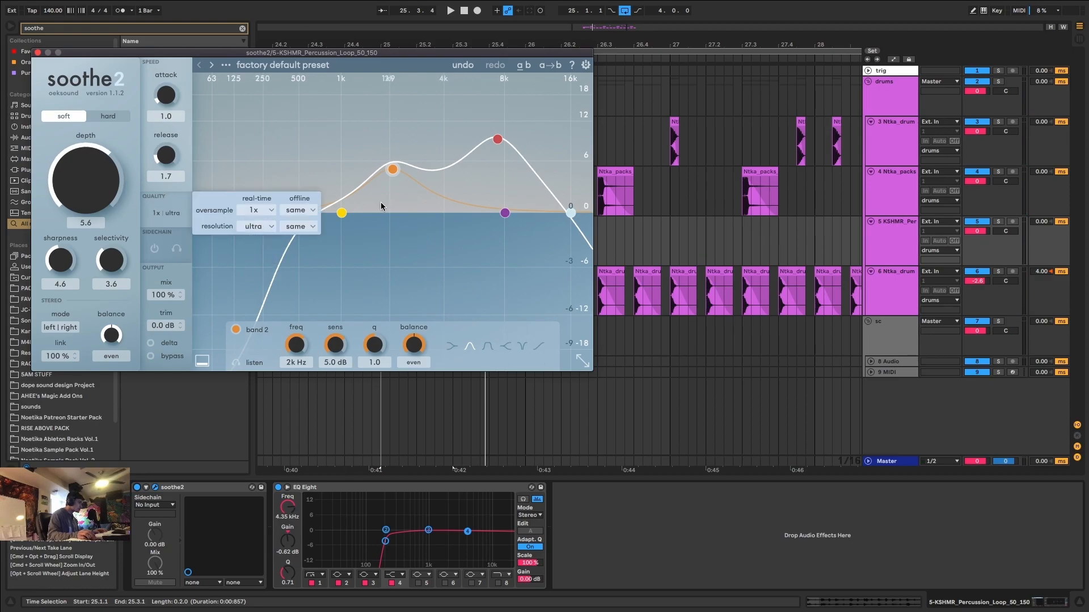
click(404, 233)
Close the soothe2 window and listen to the processed percussion within the full drum pattern.
key(space)
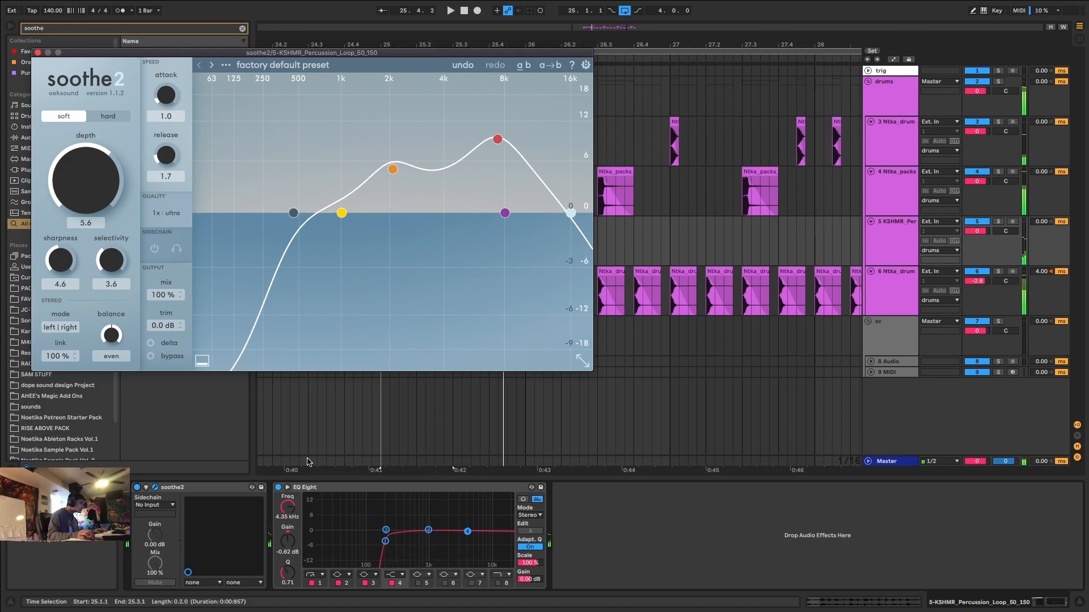
click(38, 53)
key(space)
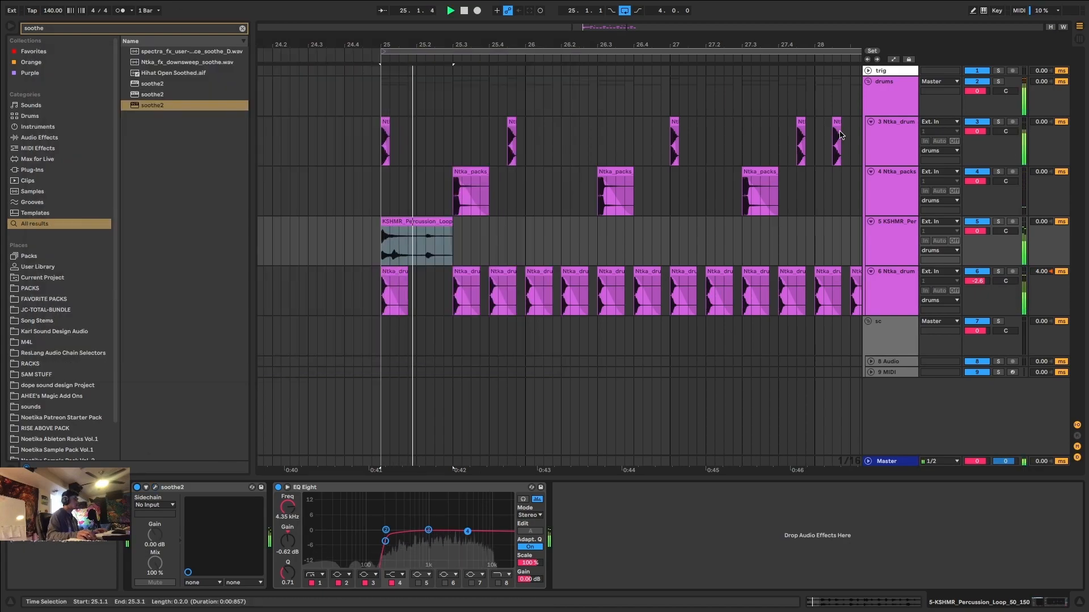
scroll(489, 244, down, 5)
scroll(515, 236, up, 3)
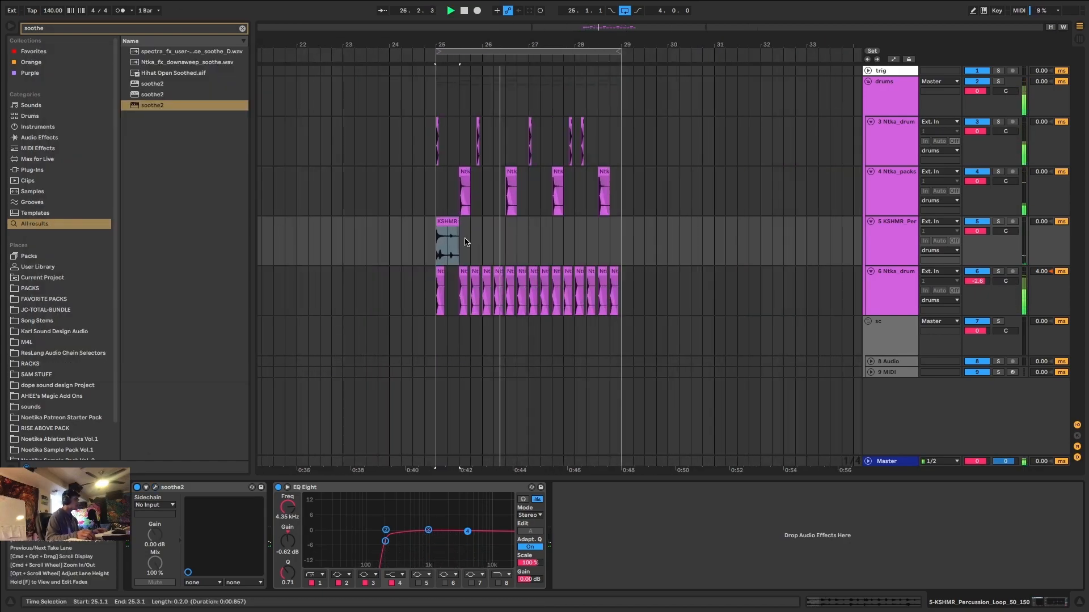
key(space)
Insert a new audio track below the percussion loop track and search the browser for "break".
click(904, 237)
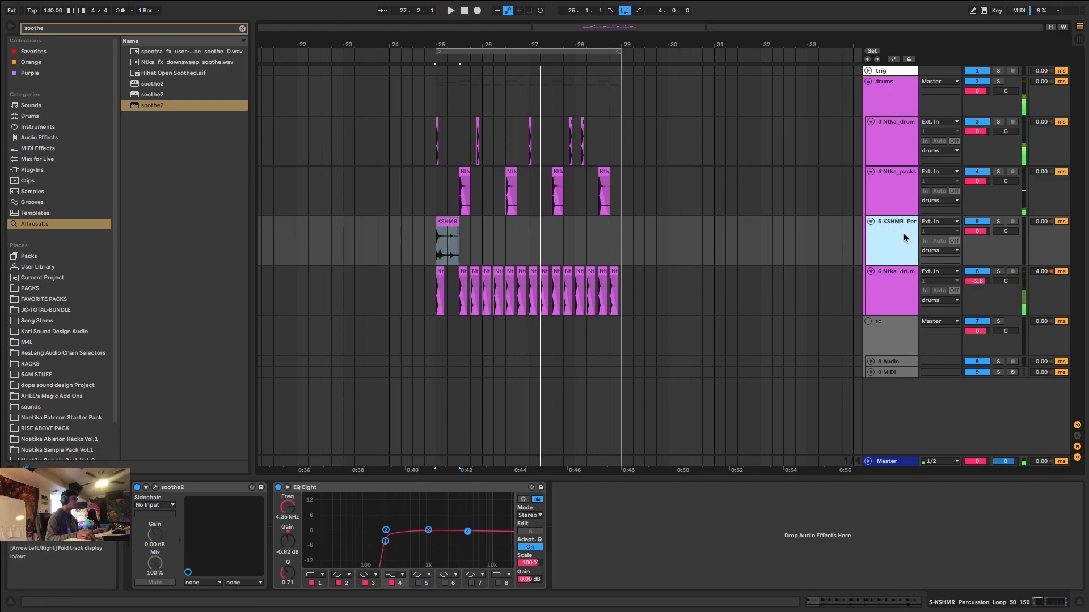
key(ctrl+t)
key(ctrl+f)
text(break)
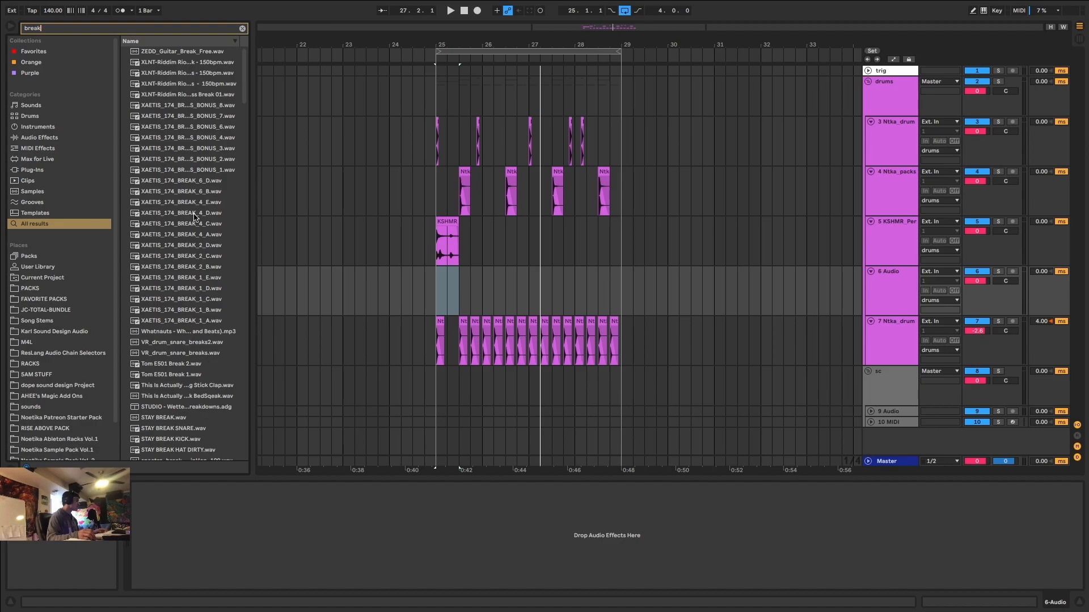
Preview several break samples and place 95_Break_5.wav at bar 25 on the new audio track.
scroll(193, 212, down, 20)
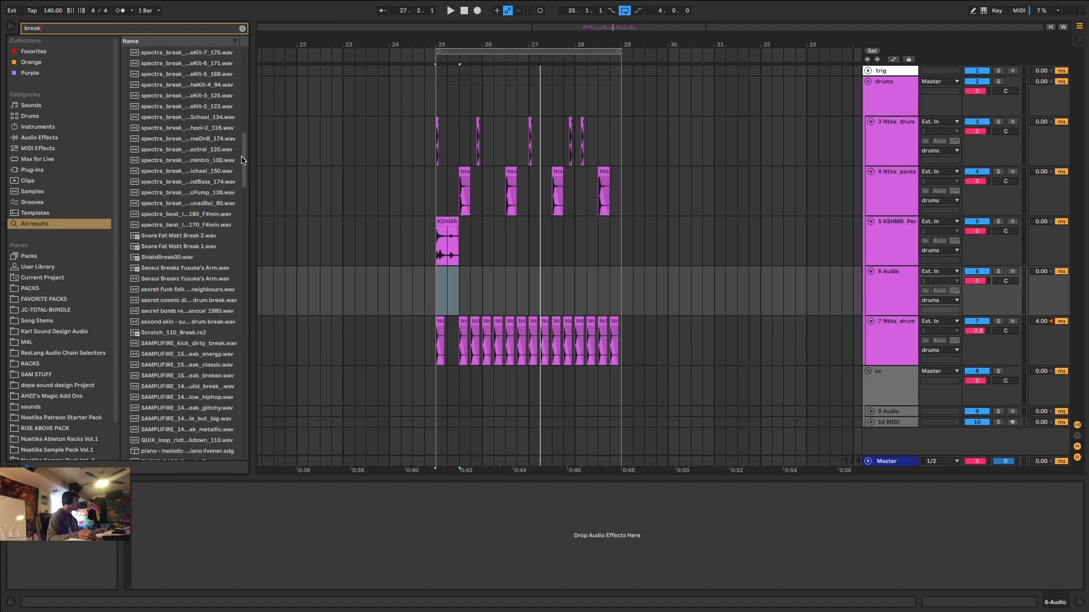
drag(246, 160, 246, 463)
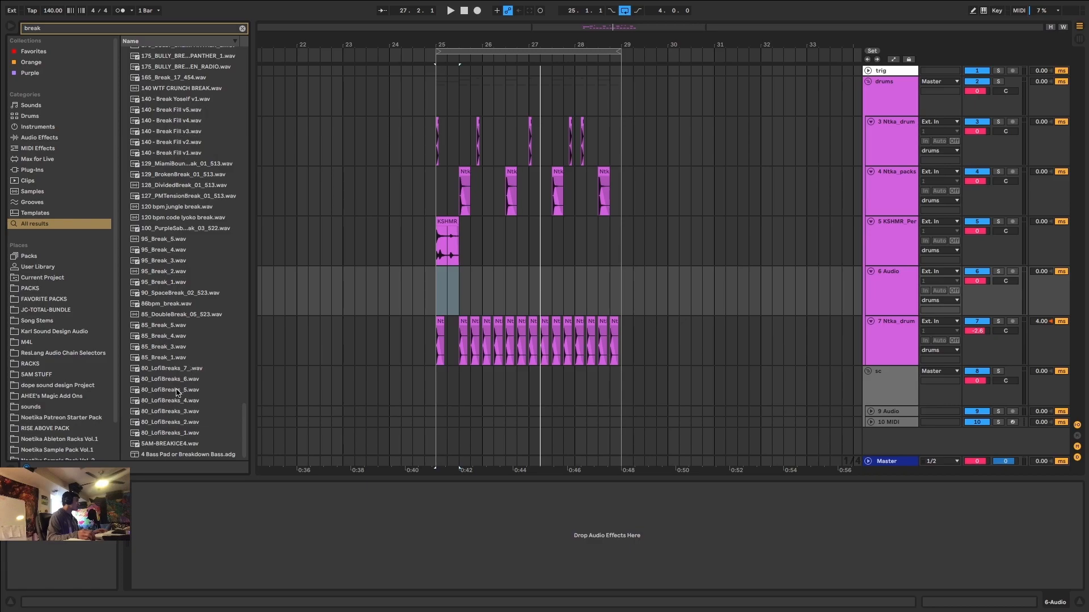
click(164, 348)
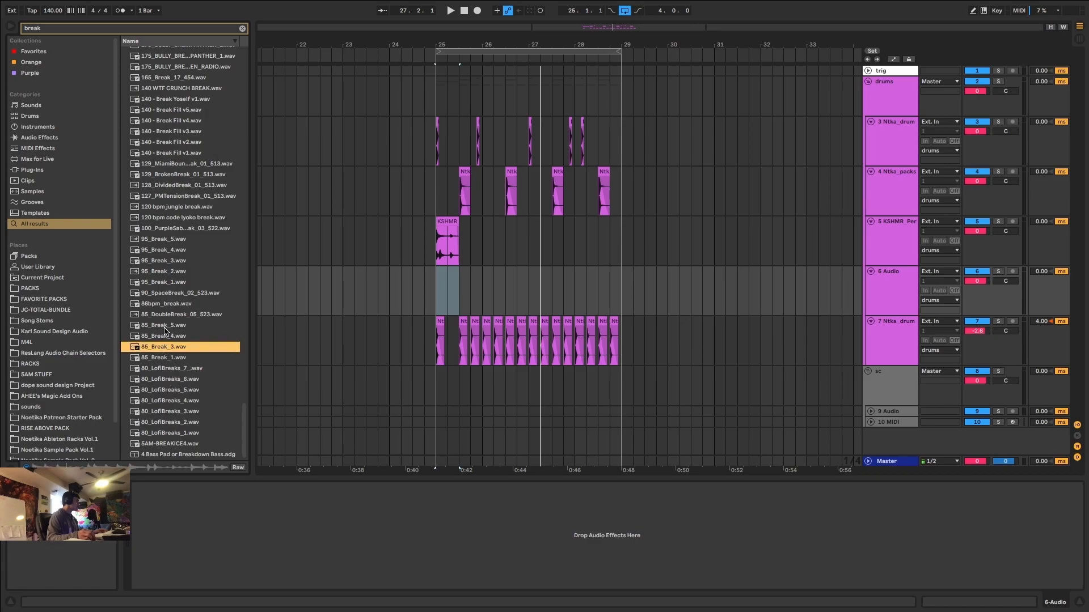
click(165, 327)
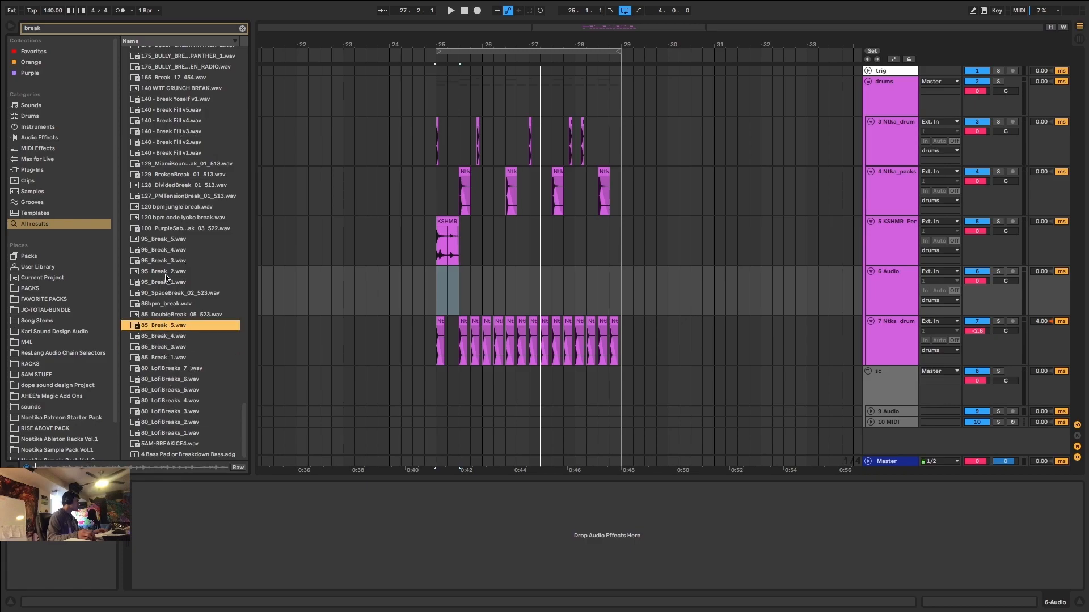
click(166, 271)
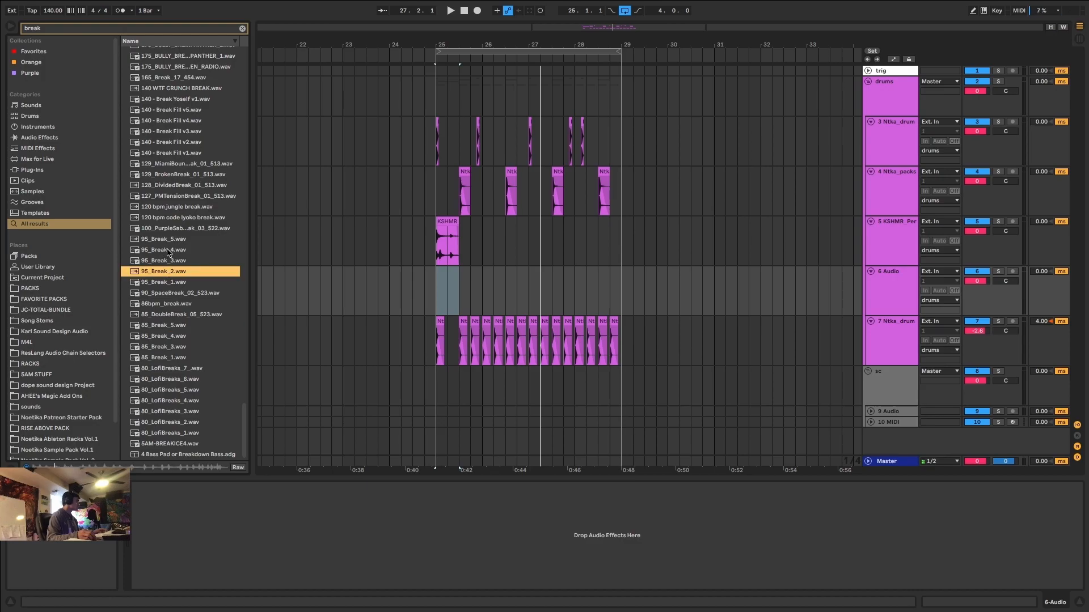
click(167, 240)
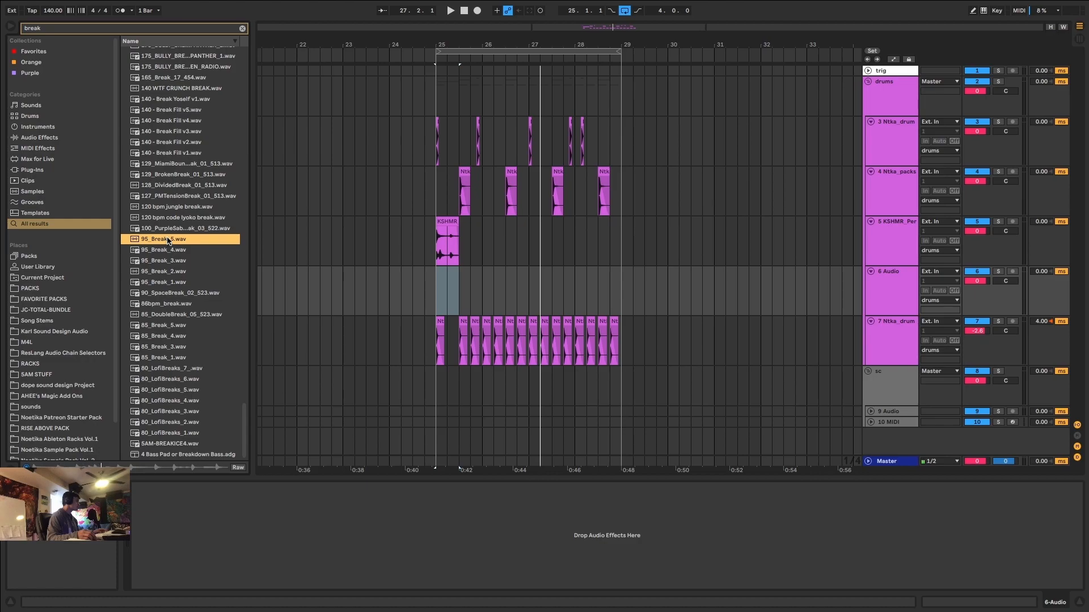
drag(168, 243, 441, 306)
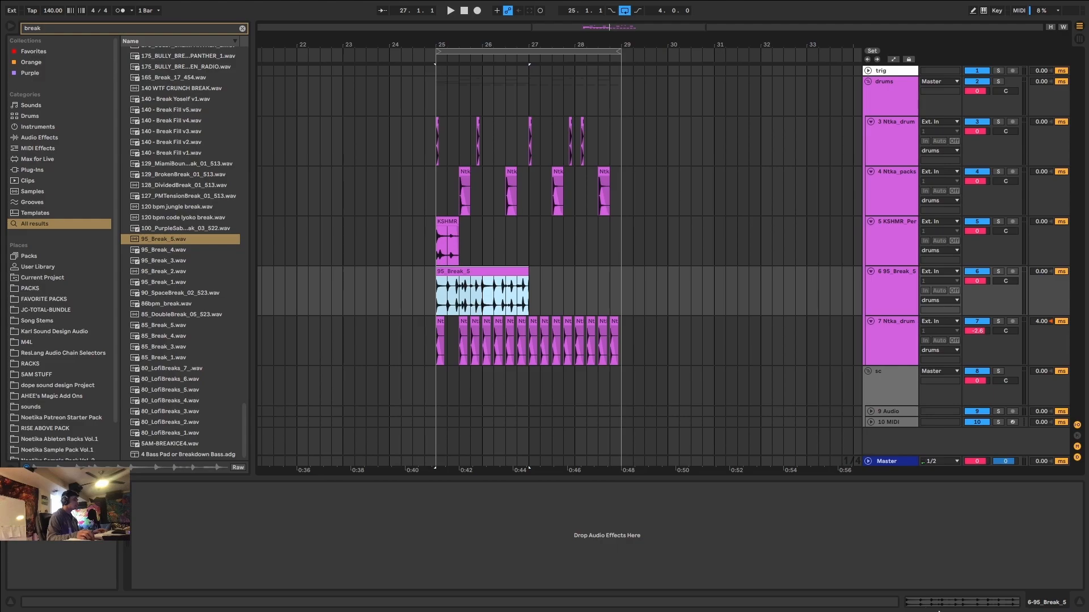
Play the break with its clip view open and deactivate its first two beats, from 25.1.1 to 25.3.1.
key(space)
click(939, 604)
scroll(494, 383, up, 5)
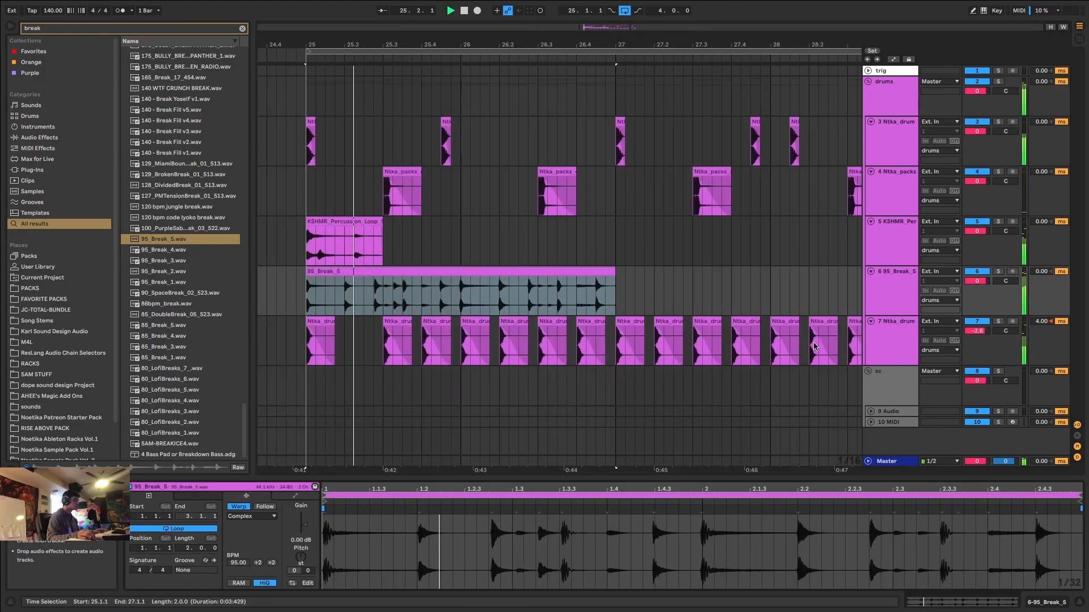
click(377, 289)
drag(377, 289, 307, 295)
key(space)
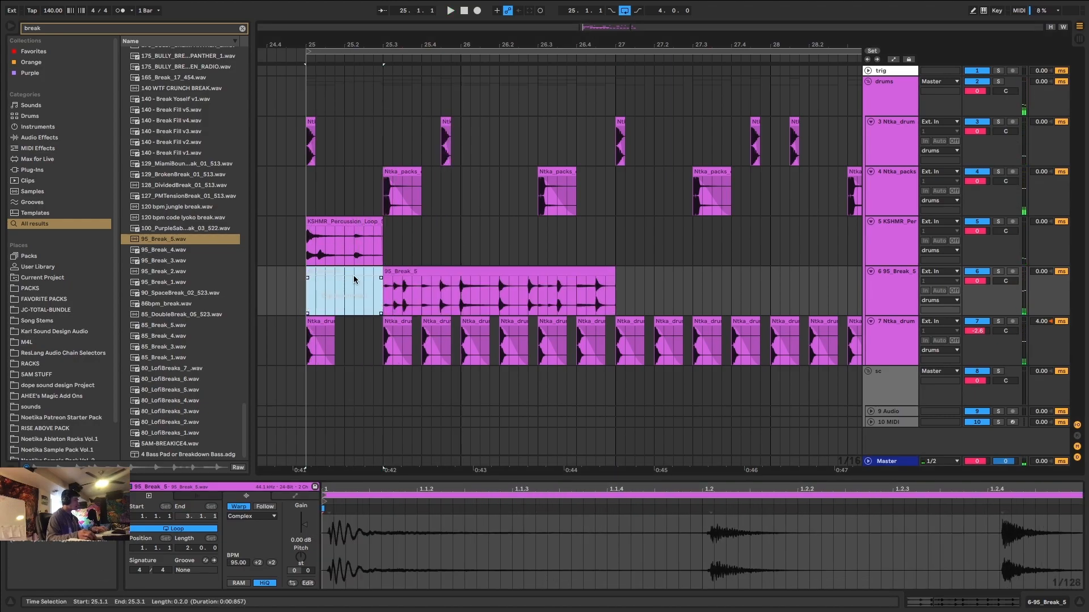
key(super+0)
Audition the rest of the break, trim its end to 26.4.3 and deactivate the section from 25.3.1 to 26.4.1.
click(419, 272)
key(space)
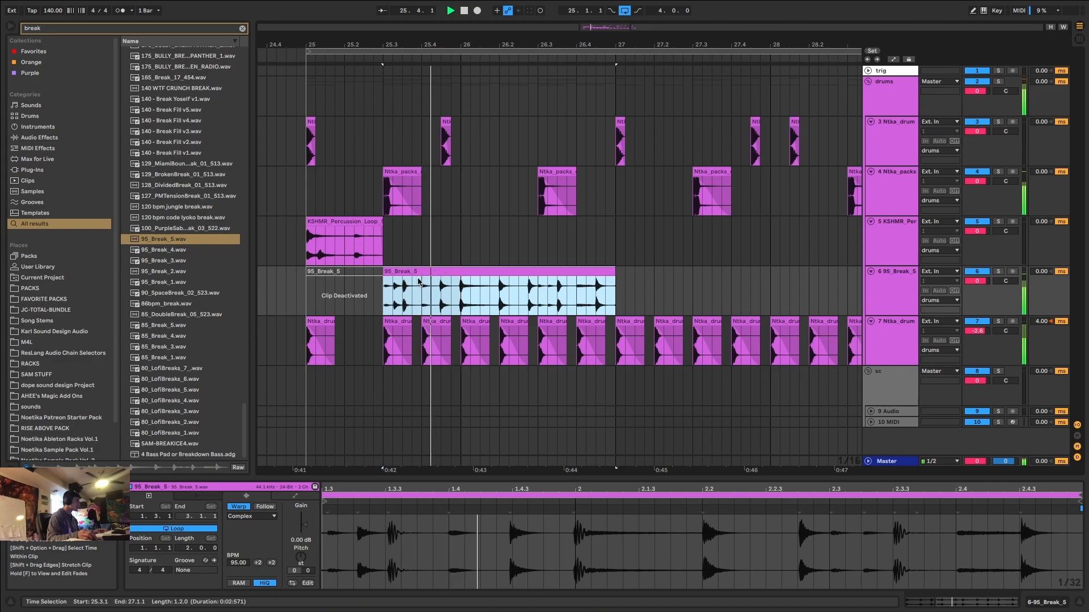
click(308, 301)
key(space)
click(595, 292)
drag(597, 292, 374, 303)
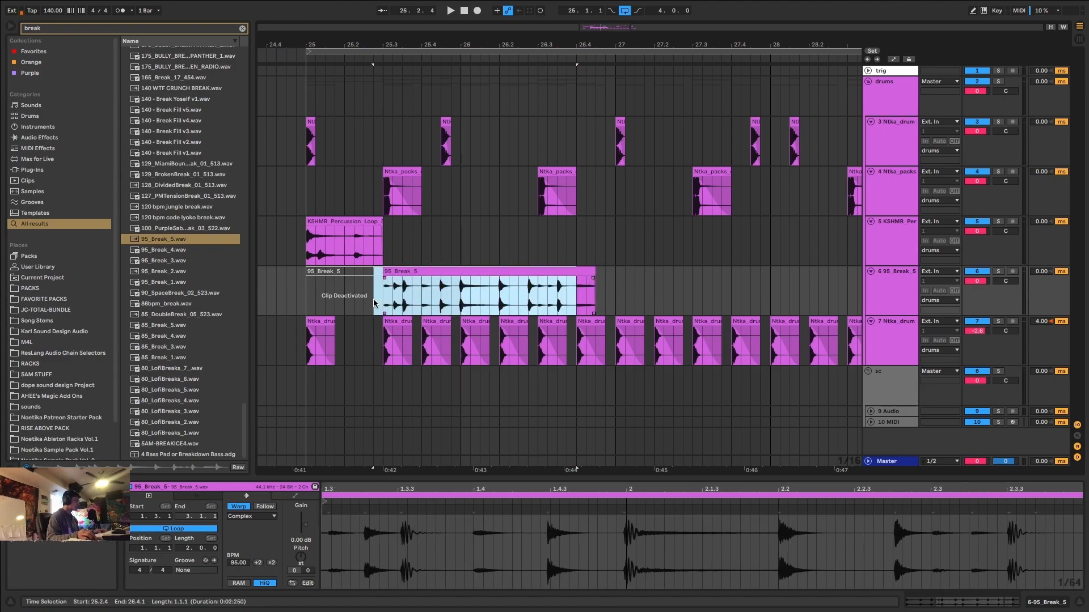
key(0)
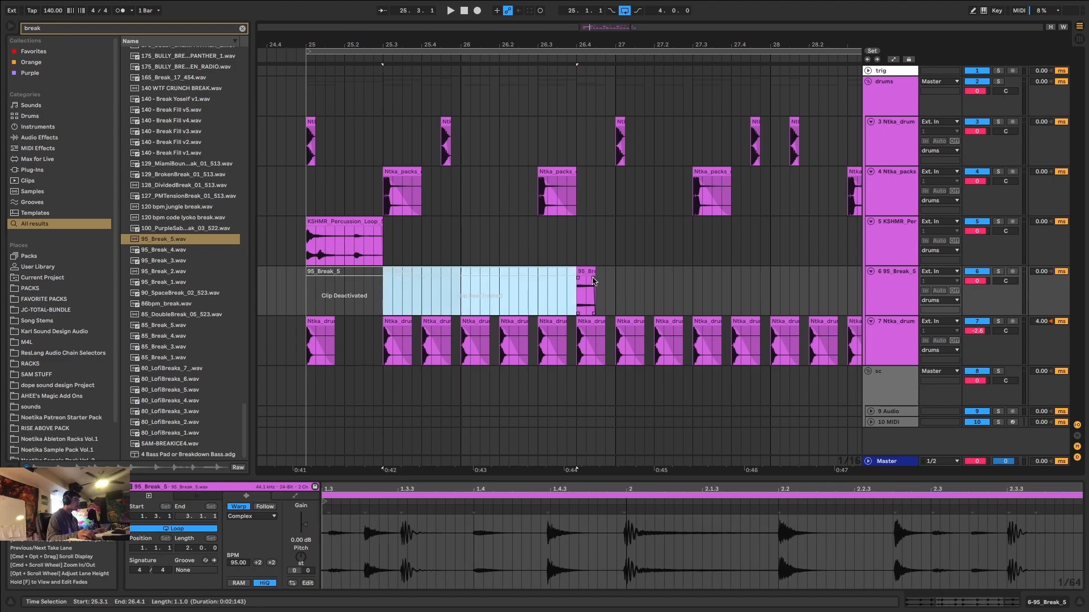
Listen to the remaining break slice at 26.4 together with the rest of the drums.
click(585, 270)
key(space)
click(315, 281)
key(space)
key(space)
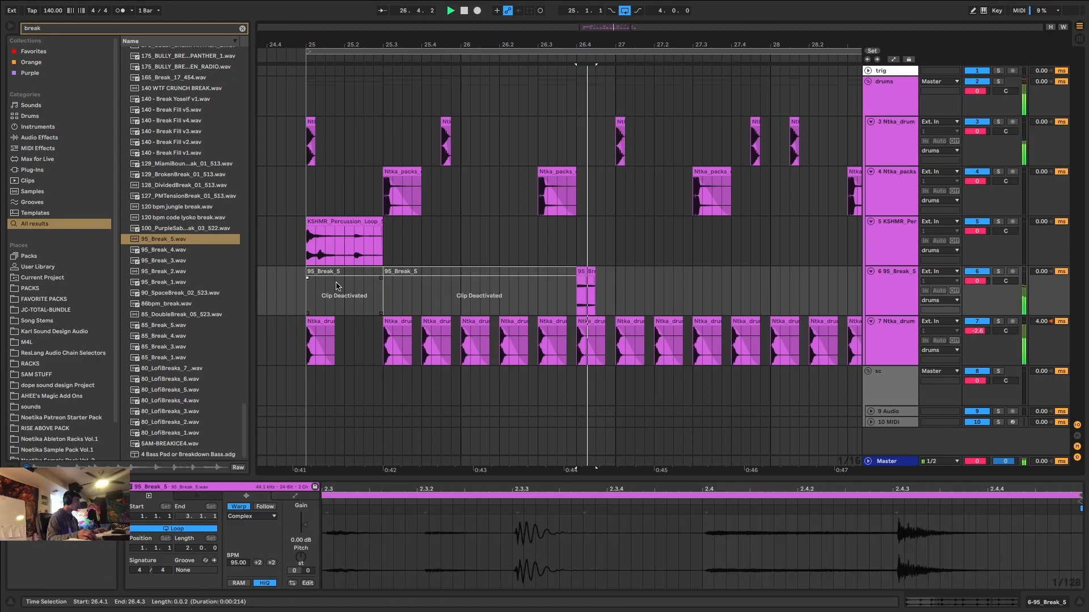
key(space)
click(307, 300)
key(space)
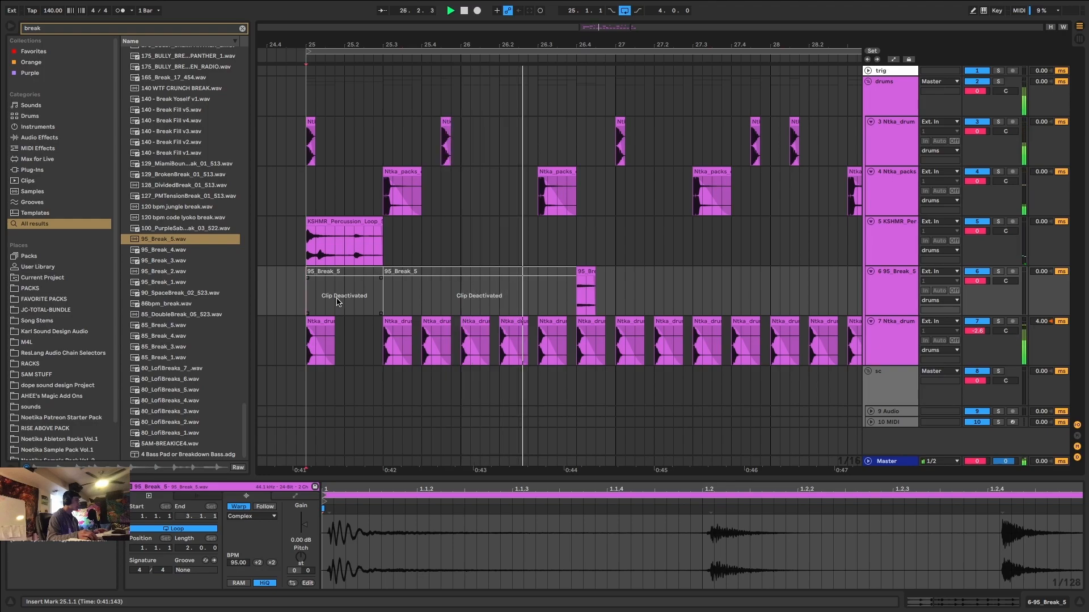
Duplicate the two-bar break section from bar 25 so the copy fills bars 27 and 28.
click(405, 291)
drag(615, 287, 292, 293)
key(super+d)
scroll(300, 292, down, 5)
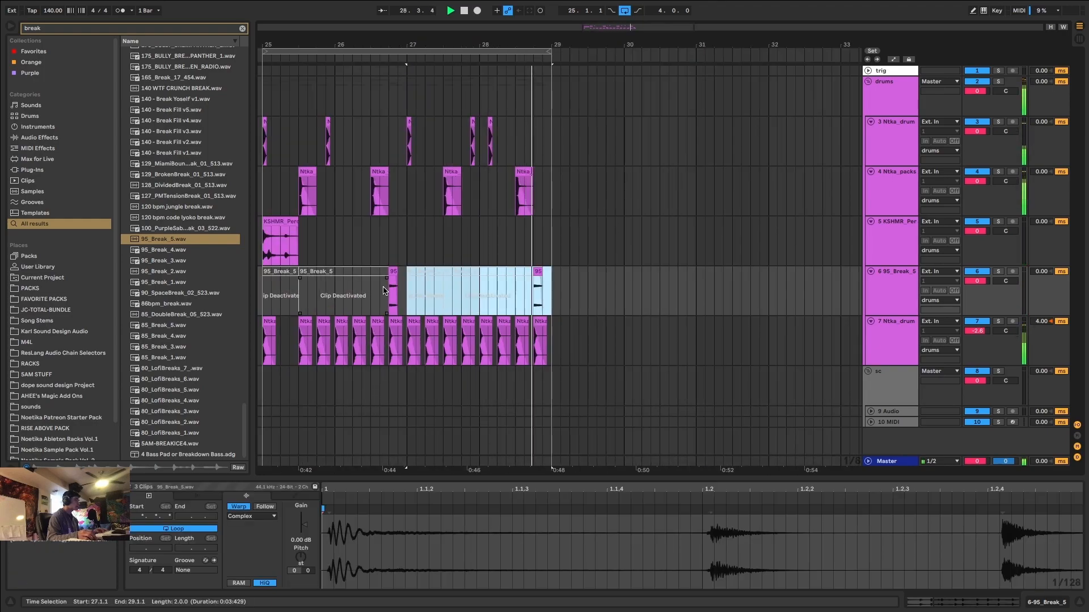
Stop playback, search the browser for "eq" and add EQ Eight to the break track.
scroll(277, 290, up, 7)
key(space)
click(637, 271)
key(super+f)
text(eq)
double_click(164, 65)
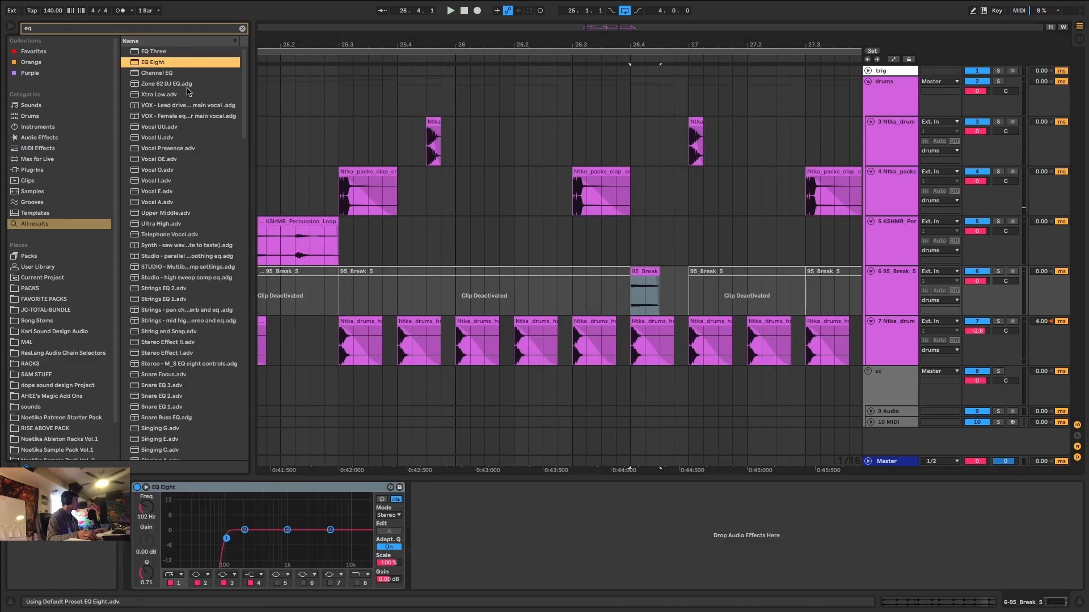
Raise EQ Eight's low-cut band 1 to 408 Hz with a Q of 0.27 on the break track and audition it.
drag(226, 538, 273, 556)
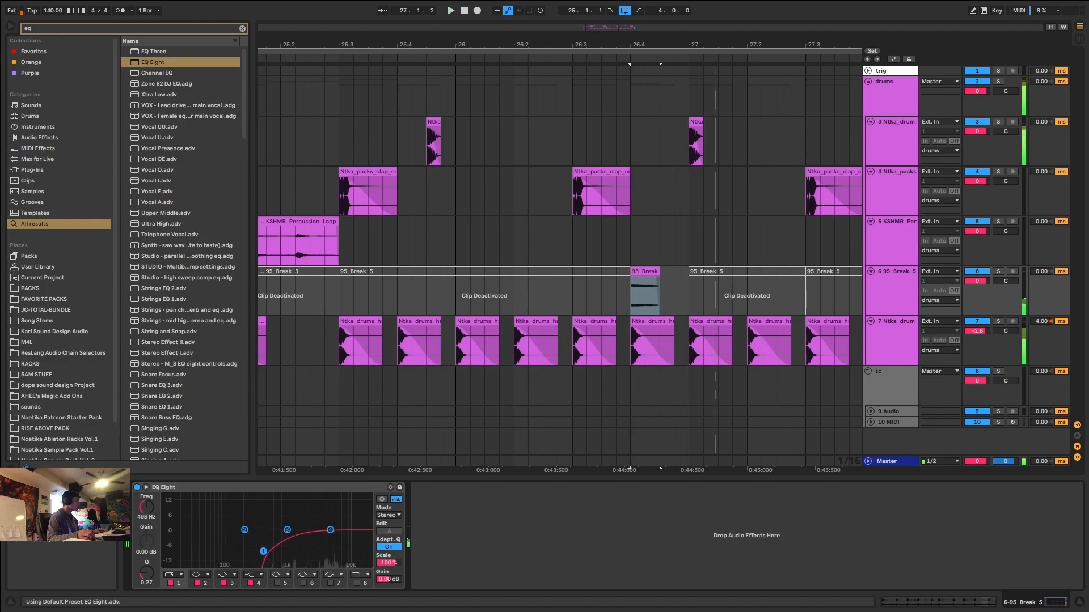
scroll(499, 232, down, 10)
scroll(472, 228, up, 5)
click(467, 222)
key(space)
Insert a new audio track below the hat track and search the browser for "hat roll".
click(886, 328)
key(ctrl+t)
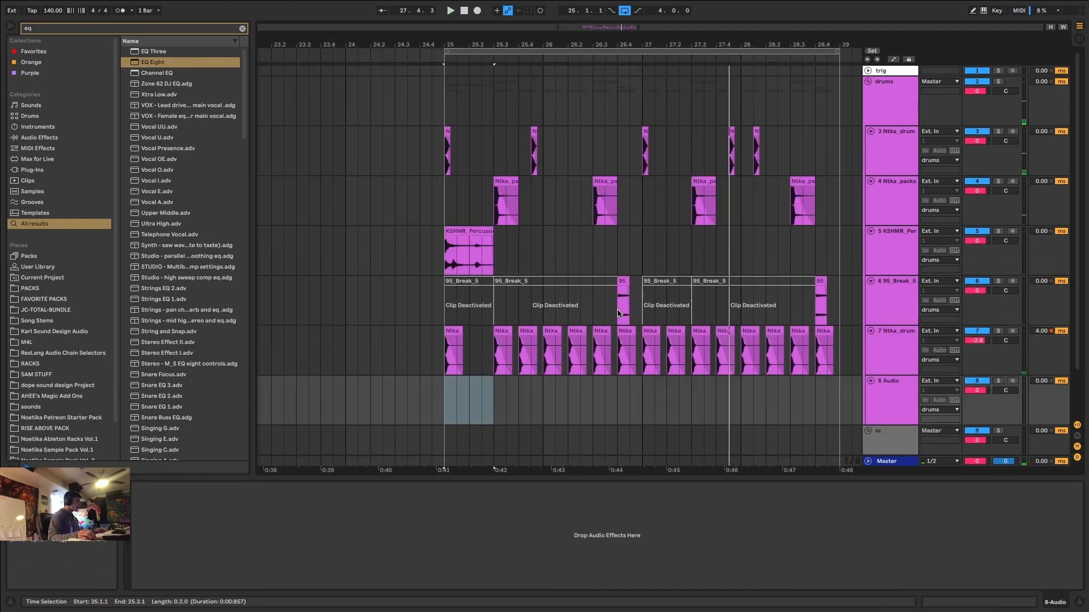
scroll(533, 366, up, 3)
scroll(533, 366, down, 2)
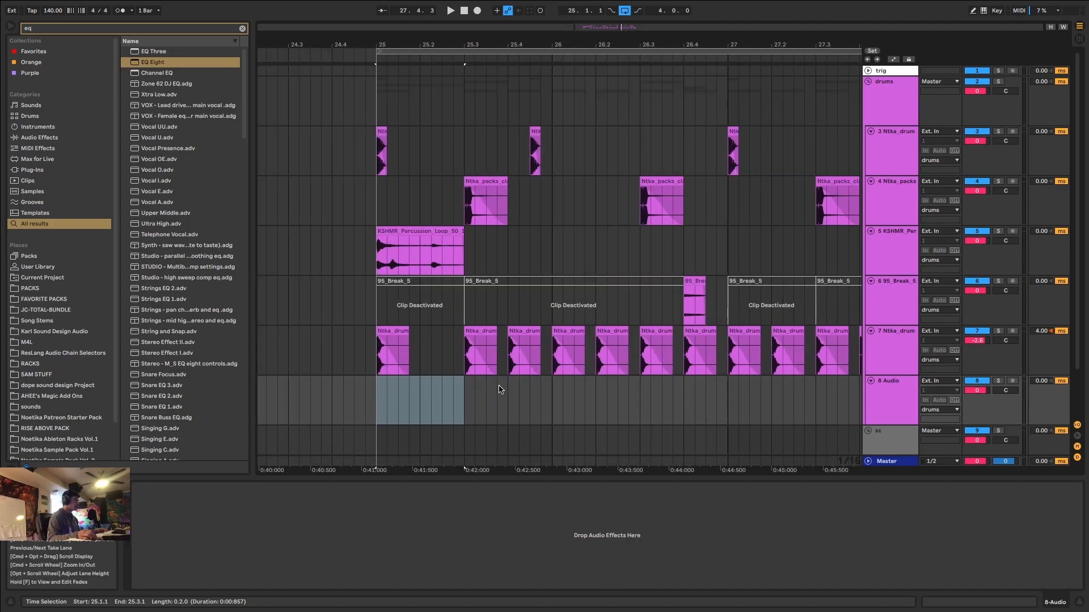
scroll(640, 261, up, 3)
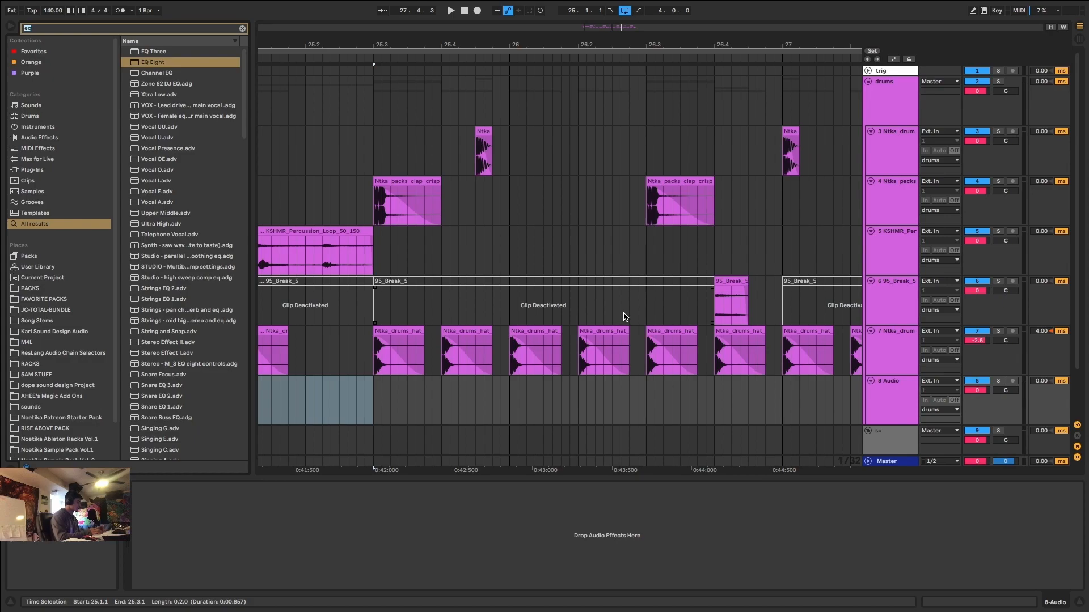
text(hat roll)
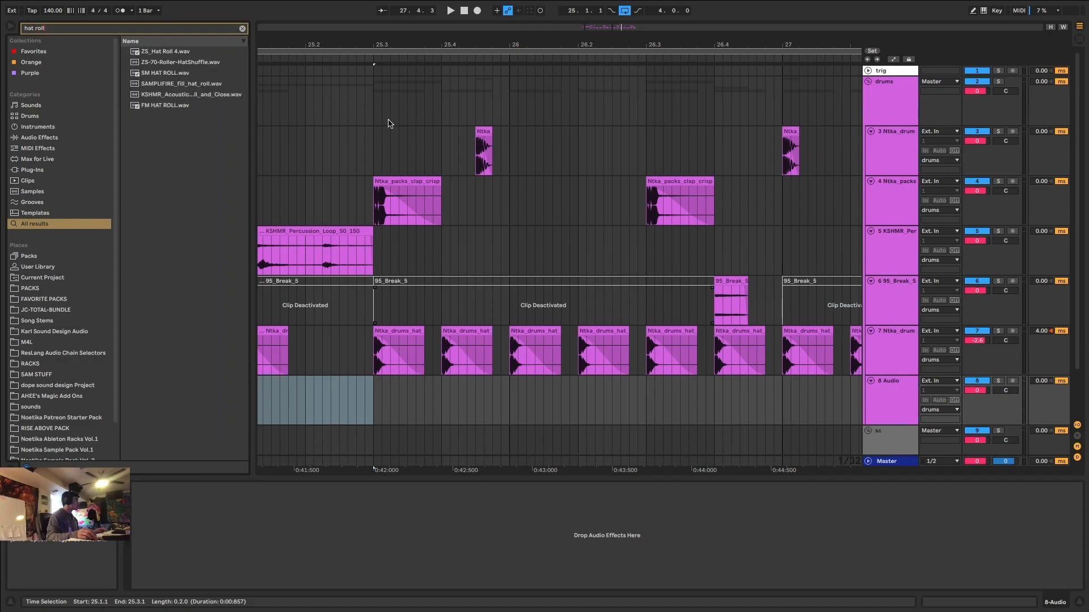
Preview the hat roll samples and place SM HAT ROLL.wav on the new track between 26.2 and 26.3.
click(174, 50)
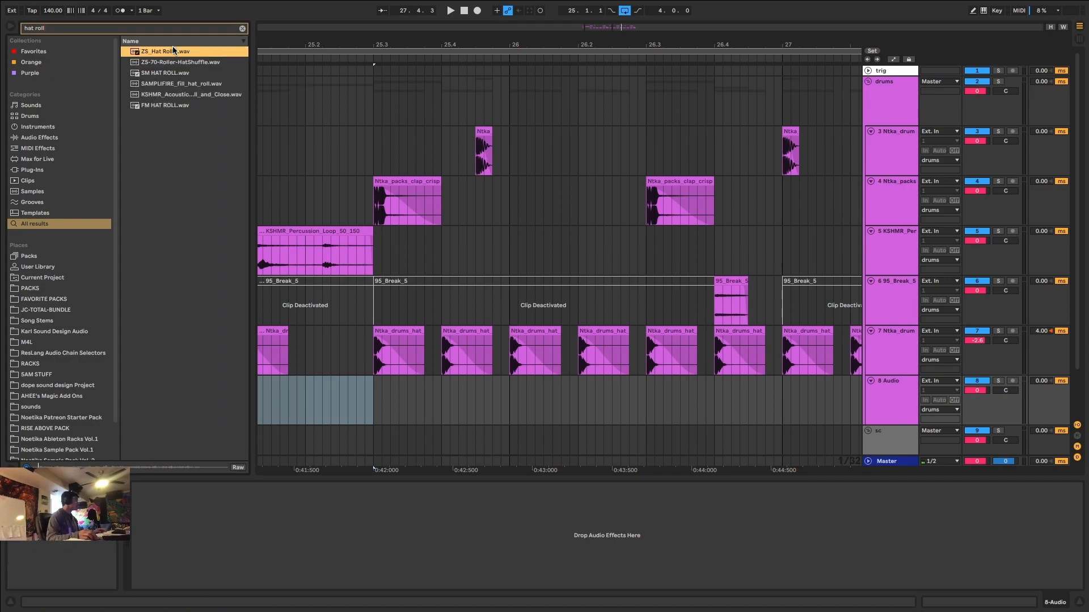
click(176, 95)
click(177, 106)
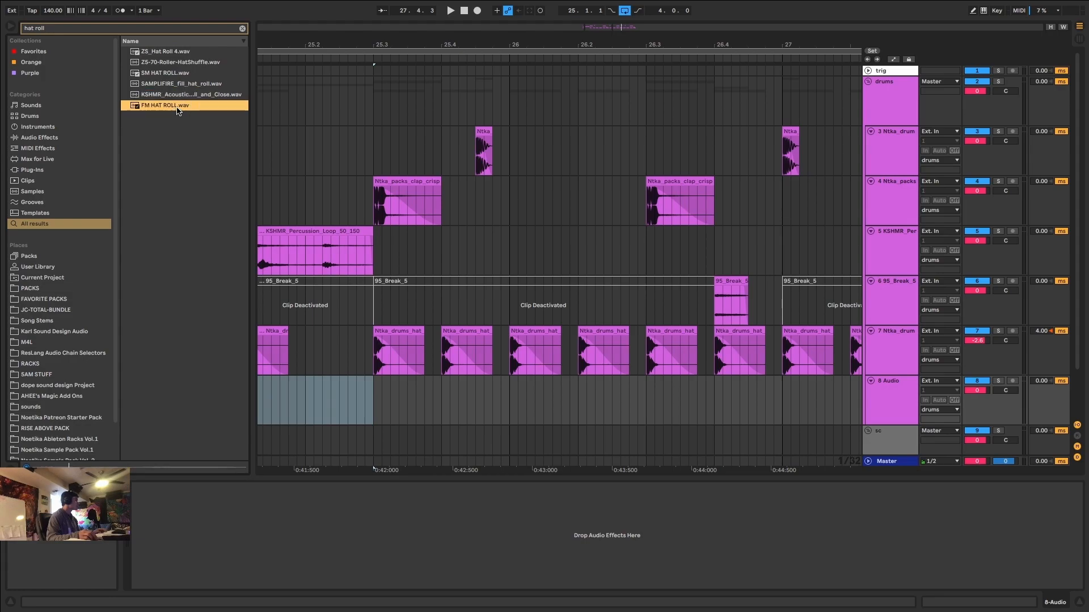
click(182, 74)
drag(179, 75, 631, 418)
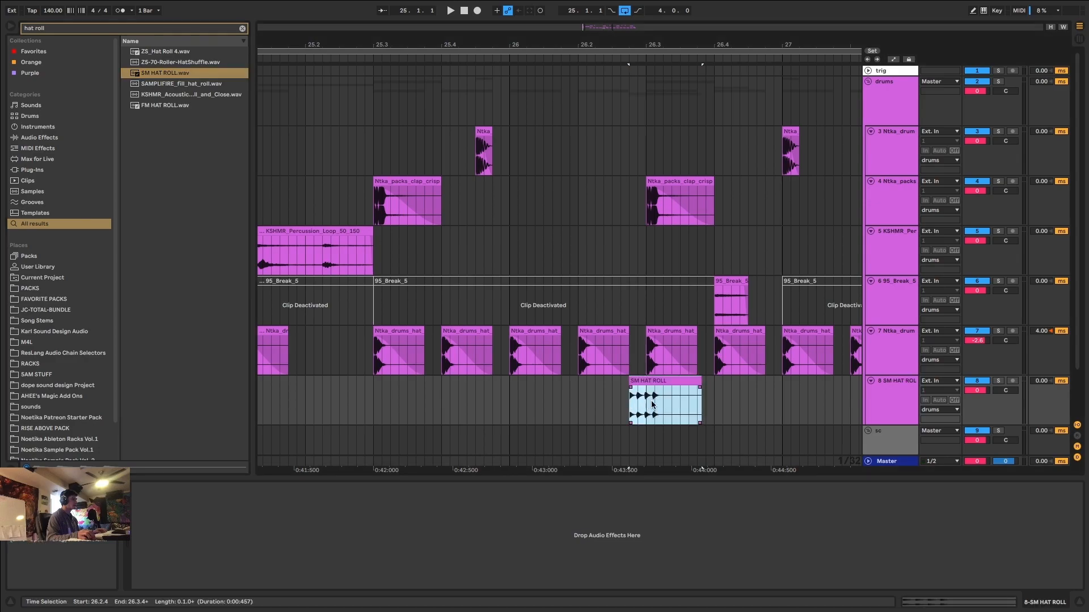
Shift the hat roll clip slightly earlier, trim its tail, and duplicate it with its empty lead-in so the copy falls in bar 28.
drag(655, 381, 637, 382)
key(space)
click(681, 381)
drag(682, 382, 562, 396)
scroll(667, 395, down, 5)
key(super+d)
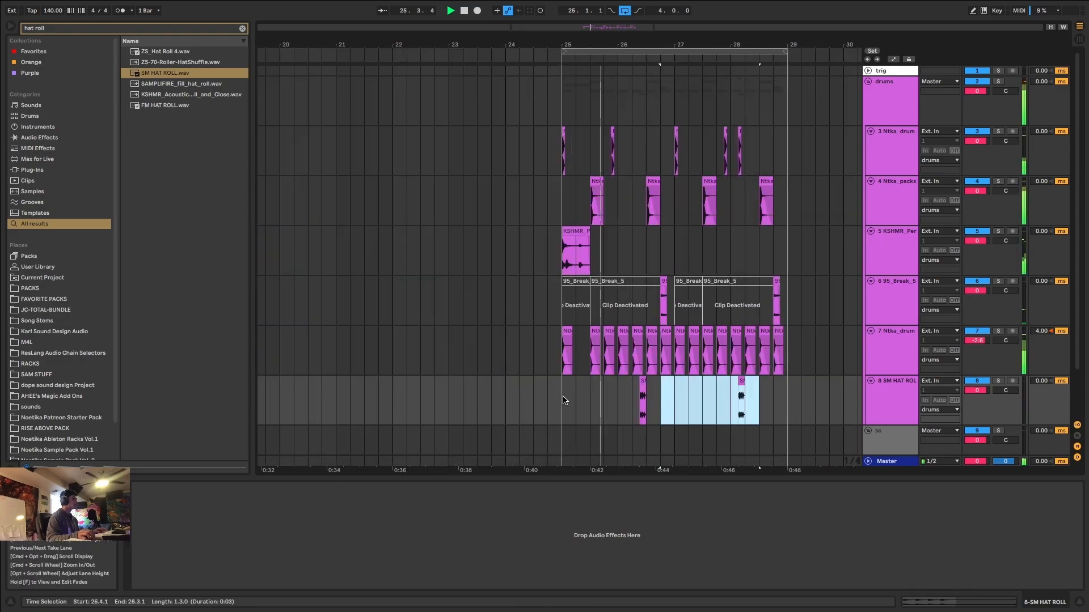
Undo the last hat roll duplication and duplicate the hat roll track's 25.1 to 27.1 section into bars 27 and 28.
key(super+z)
drag(669, 392, 564, 394)
key(super+d)
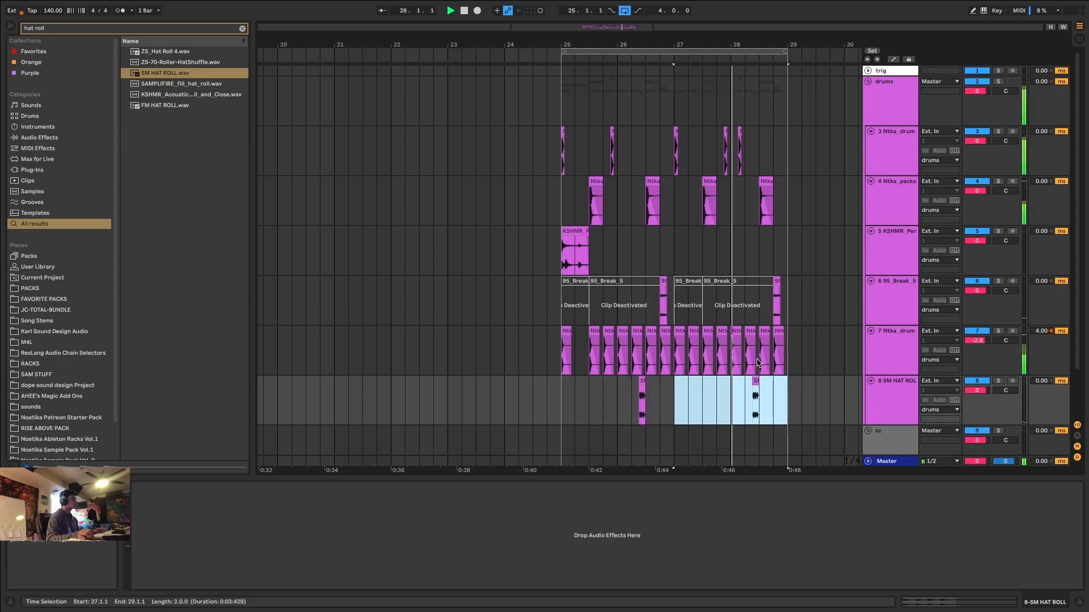
scroll(757, 363, up, 5)
scroll(765, 361, down, 10)
scroll(774, 329, up, 5)
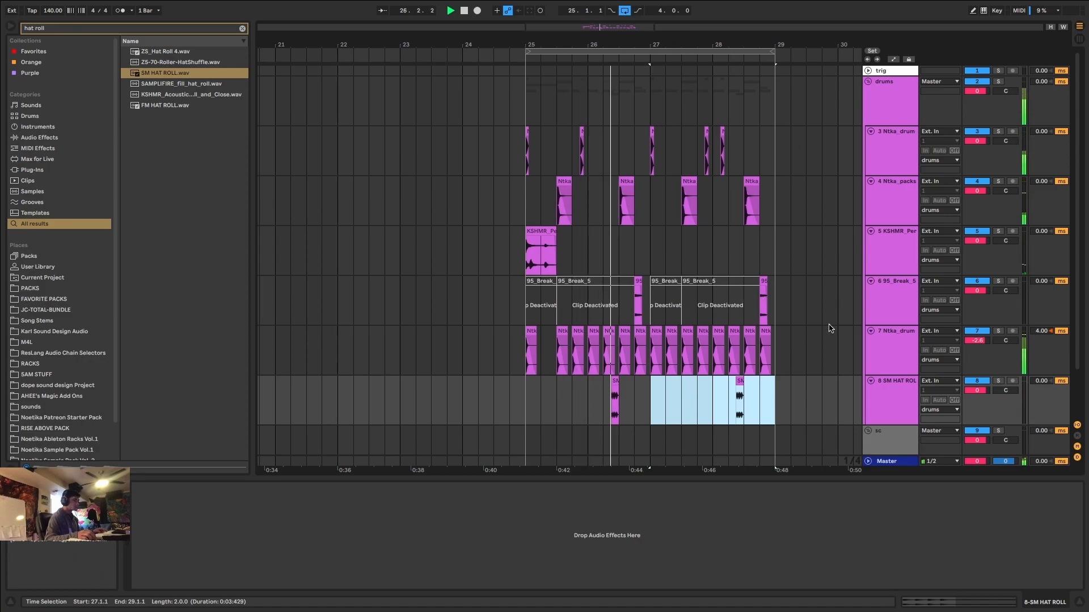
Select the hat track and play the drum loop from 25.1.1 to audition the hats and hat rolls together.
click(904, 362)
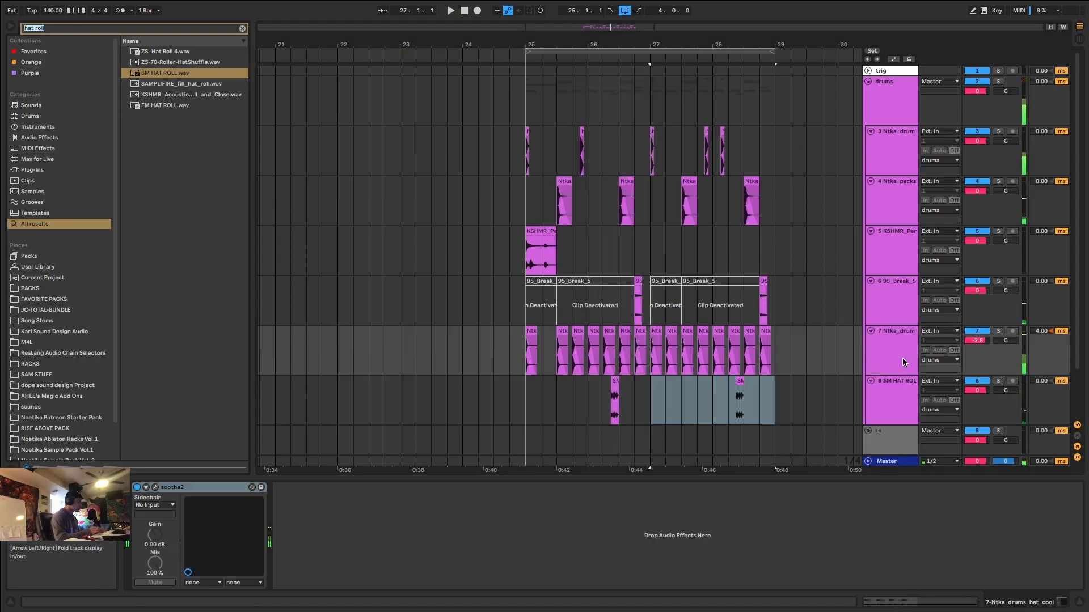
click(902, 357)
key(space)
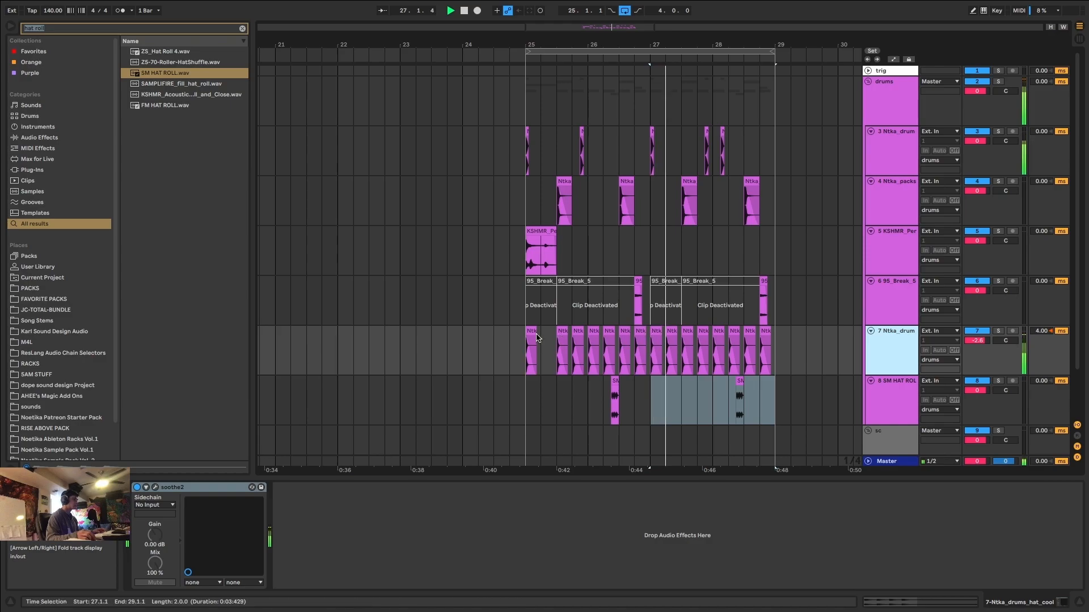
click(529, 348)
scroll(527, 360, down, 3)
scroll(563, 309, up, 4)
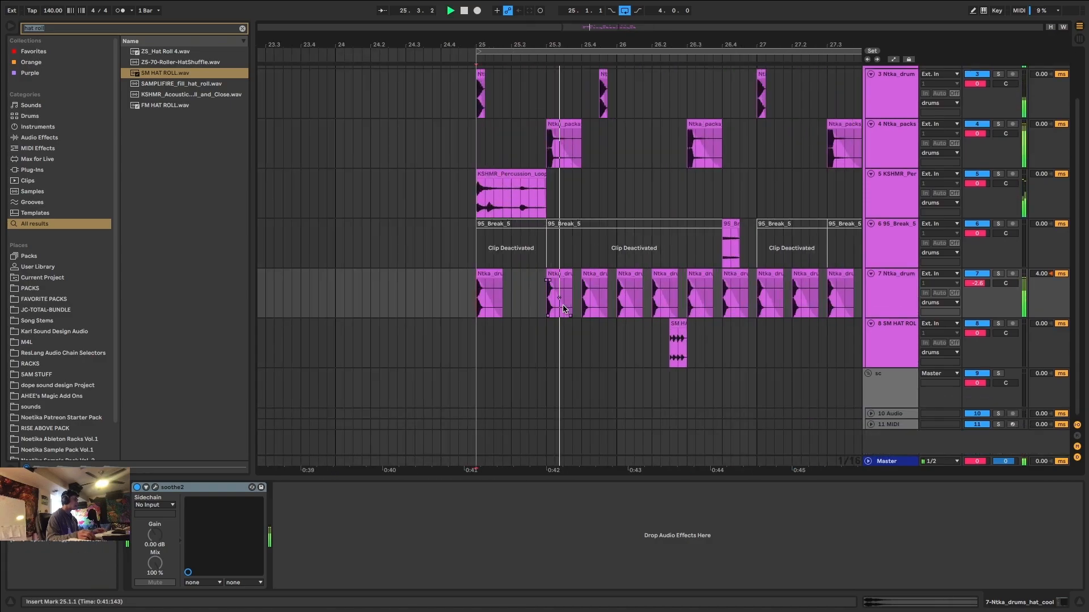
scroll(564, 312, down, 5)
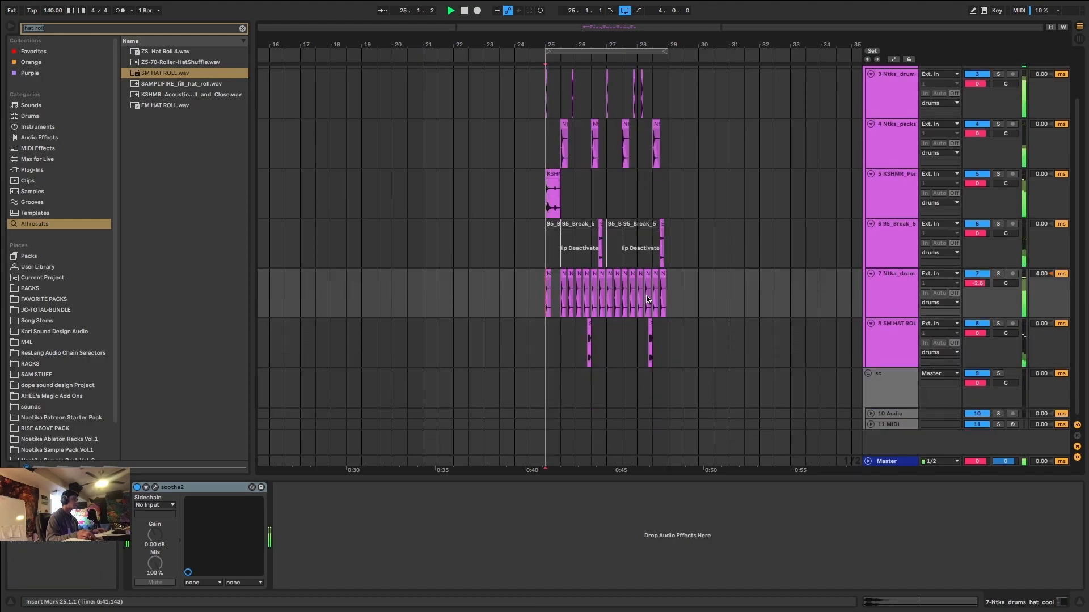
Unfold the audio and MIDI tracks below the sc group and set the insert mark at 25.1.1 on the audio track.
click(872, 425)
click(871, 375)
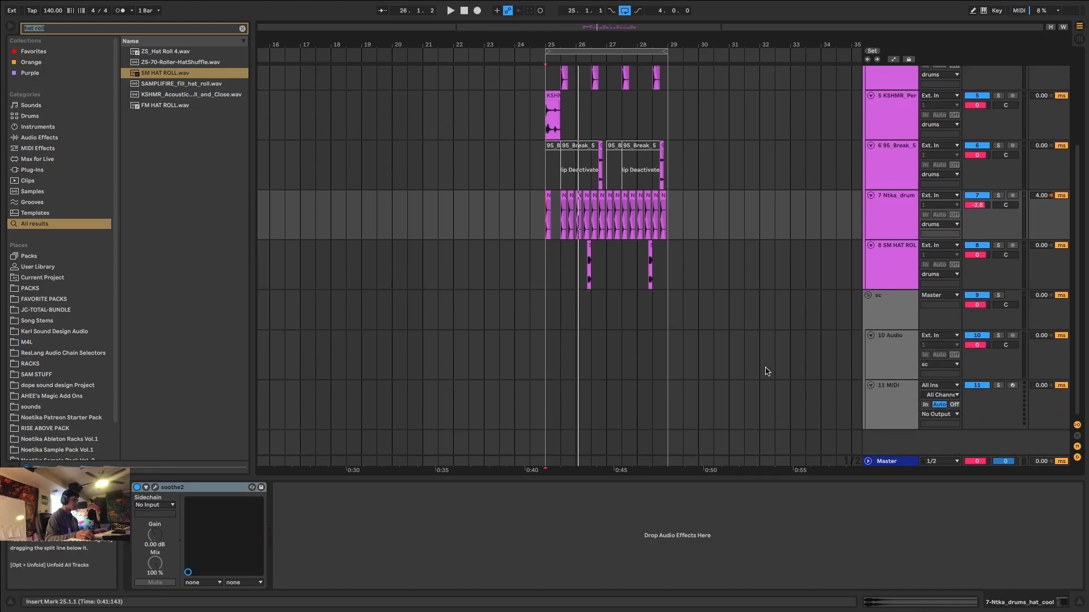
scroll(600, 344, up, 3)
click(883, 362)
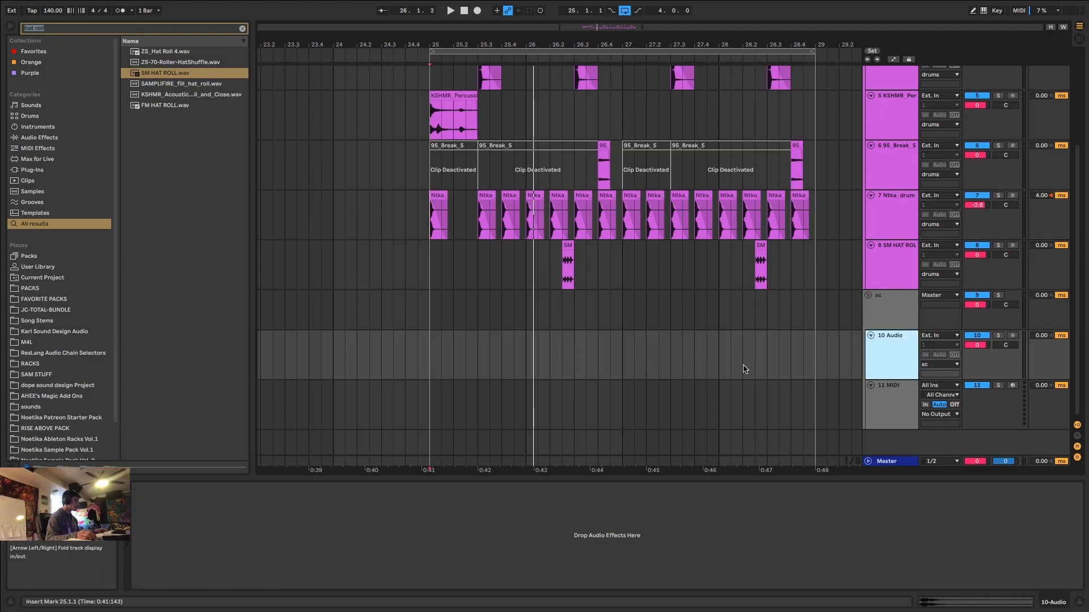
click(429, 352)
scroll(512, 184, up, 4)
scroll(535, 272, down, 4)
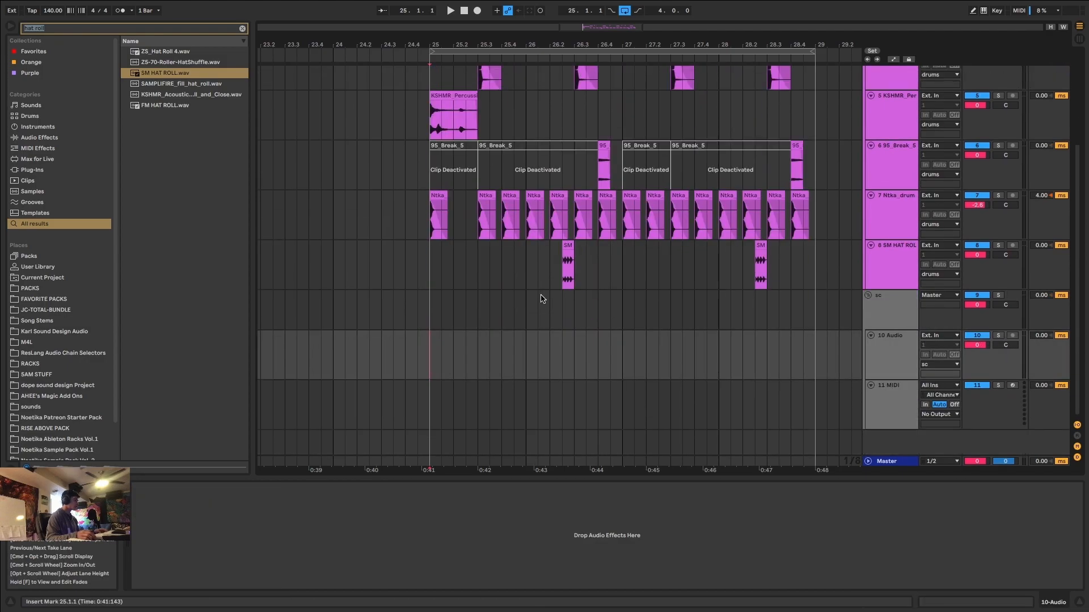
scroll(439, 346, up, 3)
Insert a new audio track below the clap track and select its empty range from 25.3.1 to 29.1.1.
click(900, 206)
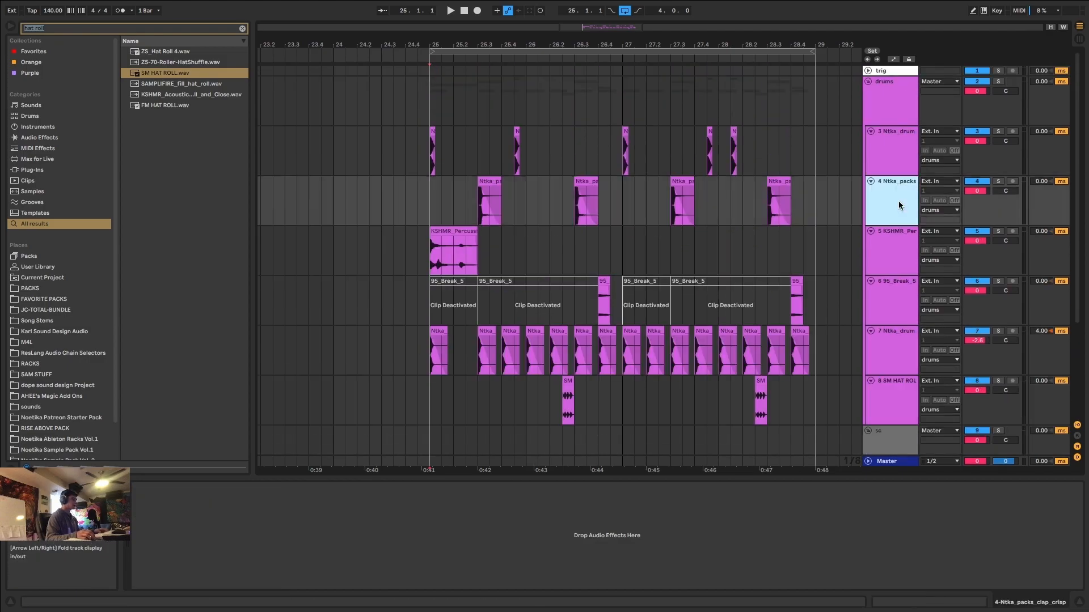
key(ctrl+t)
mouse_move(482, 252)
mouse_down()
mouse_move(803, 252)
mouse_move(473, 250)
mouse_up()
click(817, 253)
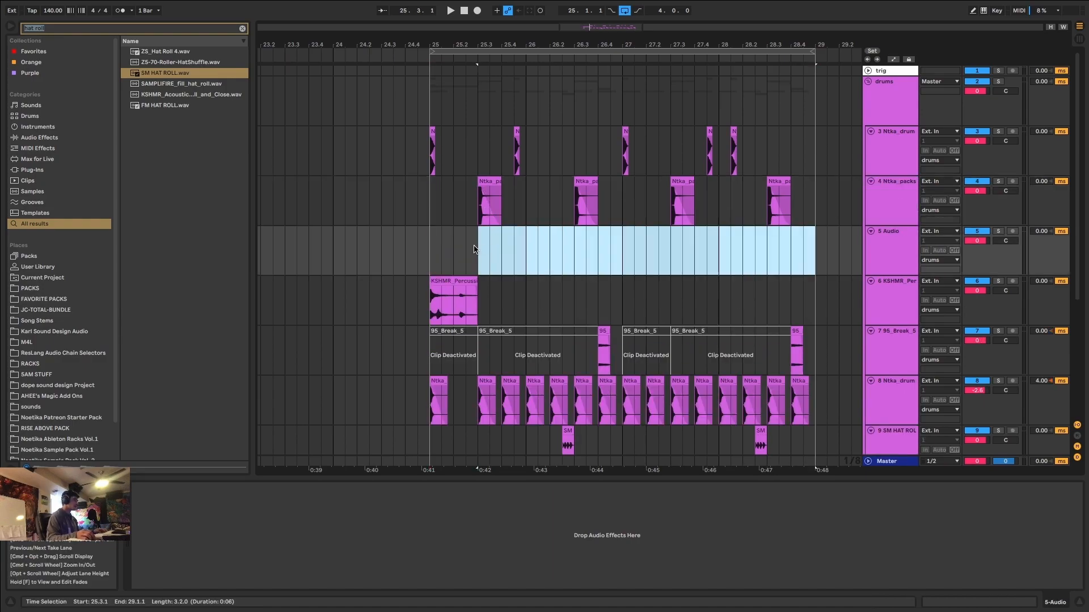
Search the browser for "snare layer" and preview several of the snare layer samples.
key(ctrl+f)
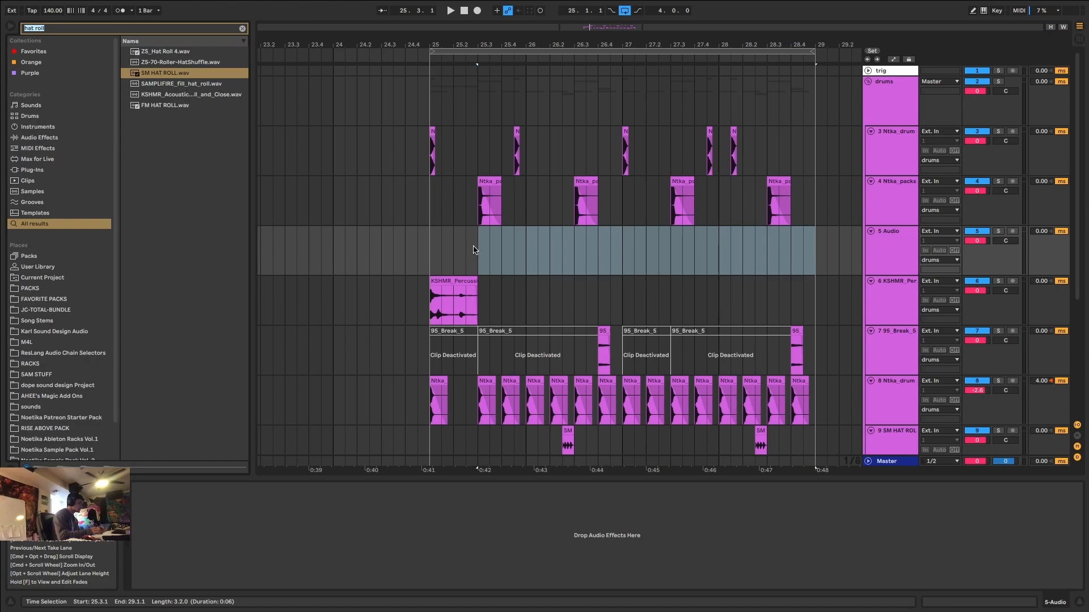
text(snare l)
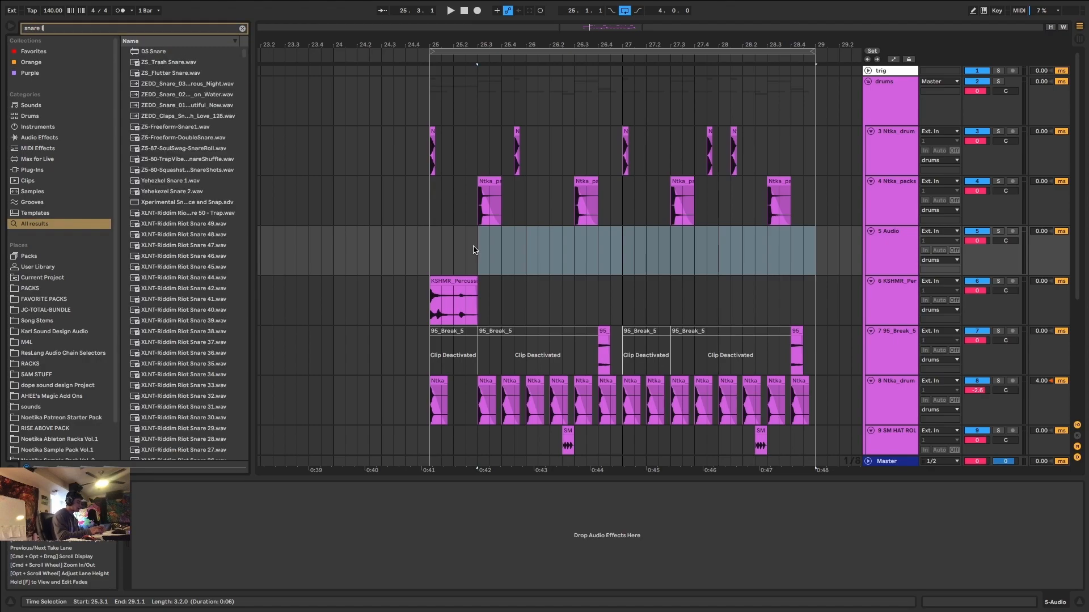
text(ayer)
click(178, 195)
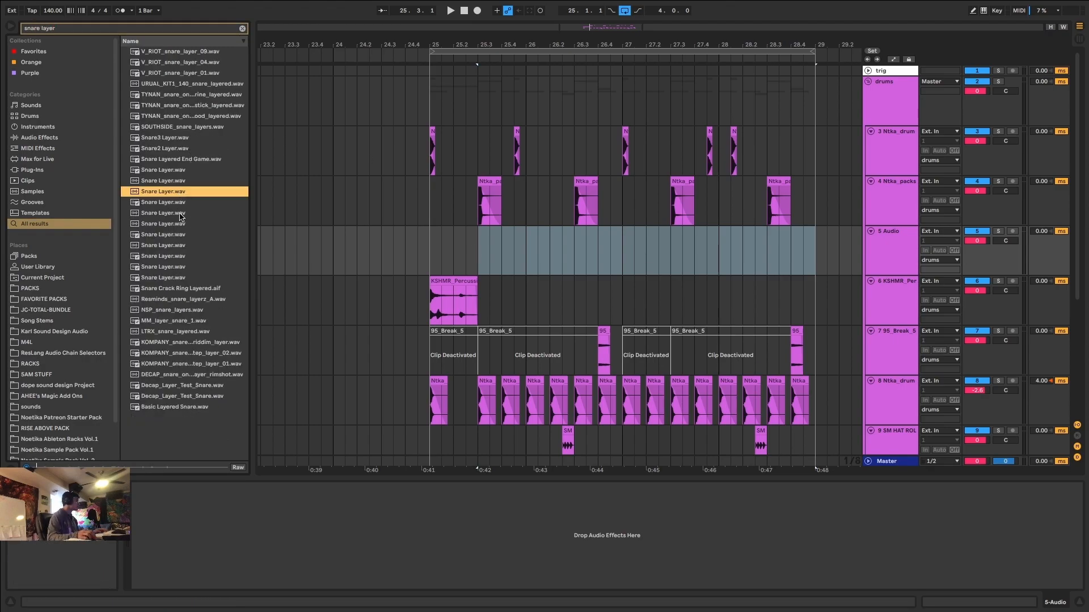
click(174, 289)
click(169, 116)
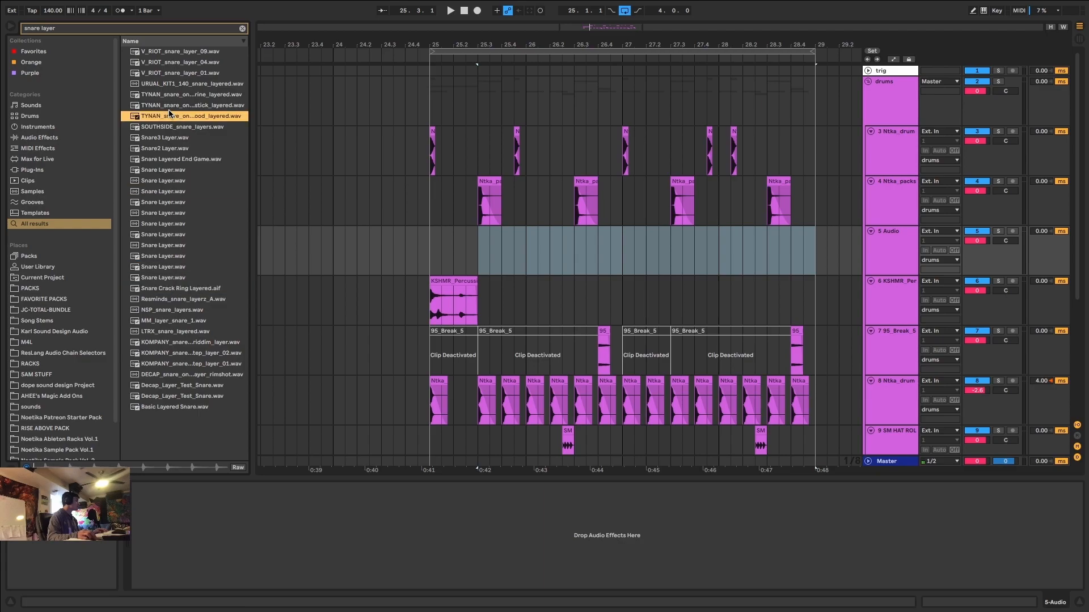
click(186, 93)
click(191, 84)
click(187, 63)
click(186, 52)
click(176, 288)
click(177, 352)
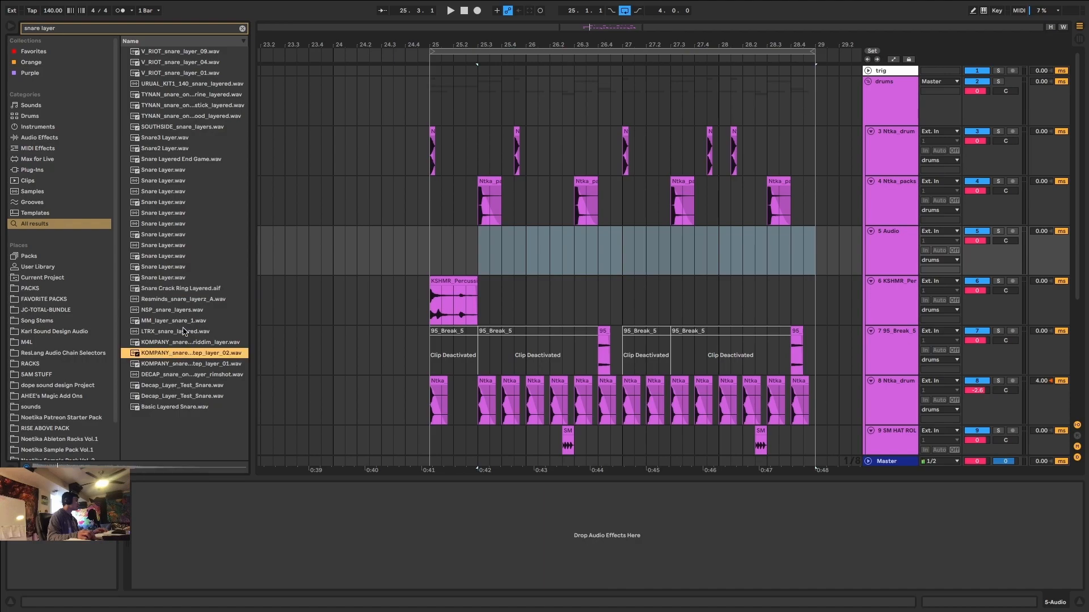
click(184, 332)
Search the browser for "clap" and preview clap samples throughout the long result list.
key(super+f)
text(clap)
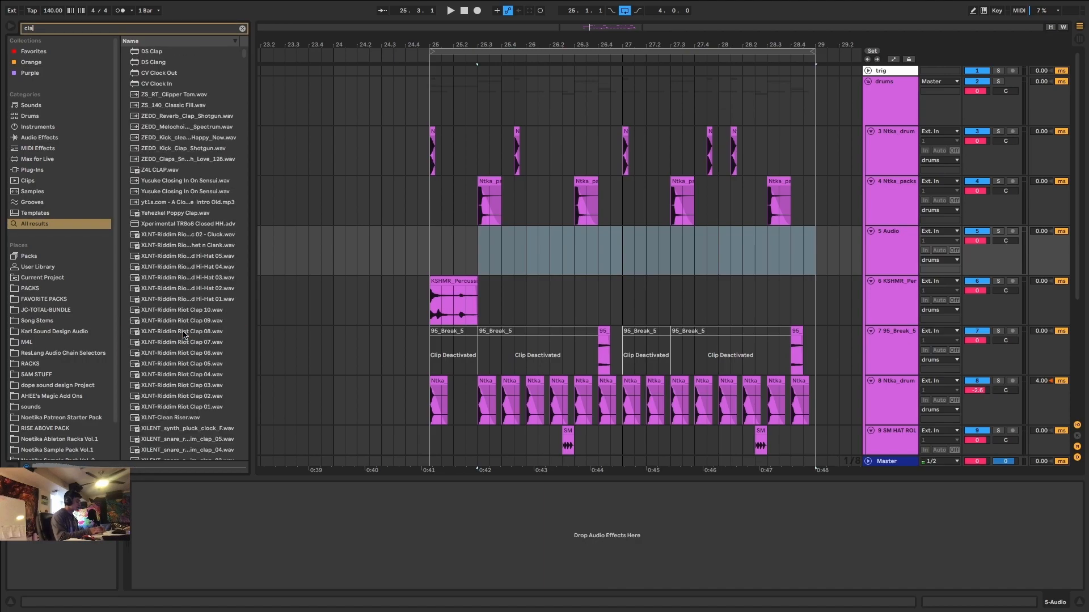
scroll(172, 372, down, 12)
click(174, 376)
scroll(174, 376, down, 4)
click(174, 376)
scroll(174, 376, down, 15)
drag(245, 82, 241, 313)
scroll(199, 308, down, 4)
click(194, 306)
scroll(191, 306, down, 9)
click(191, 308)
scroll(191, 308, down, 8)
scroll(192, 314, down, 12)
click(191, 325)
scroll(191, 325, down, 9)
click(191, 327)
scroll(191, 328, down, 15)
scroll(190, 328, down, 14)
drag(244, 381, 244, 481)
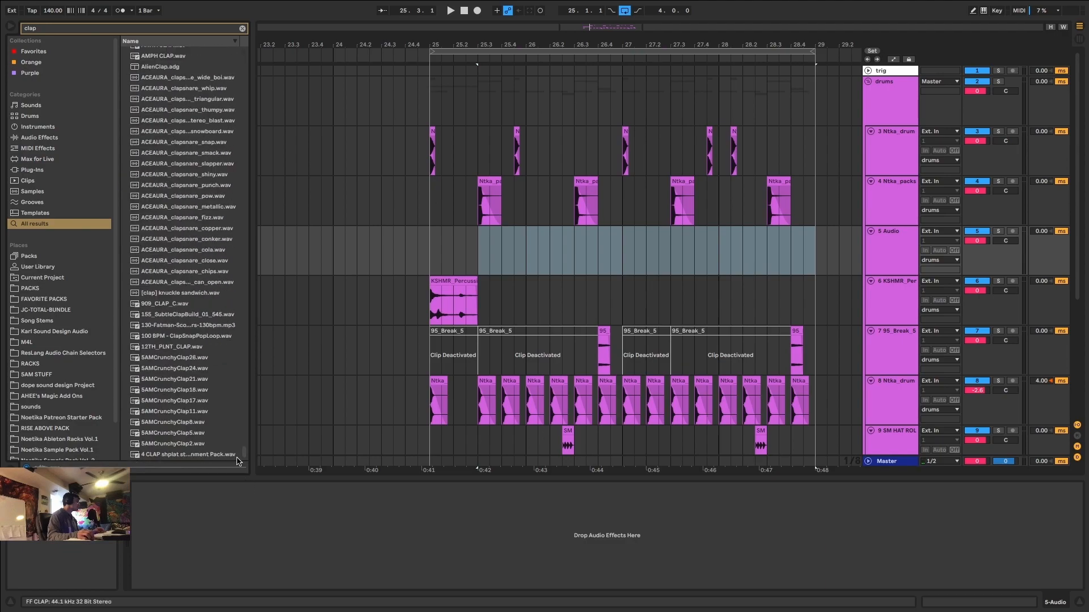
Search the browser for "ltrx hat" and preview several of the LTRX hat samples.
text(ltrx ha)
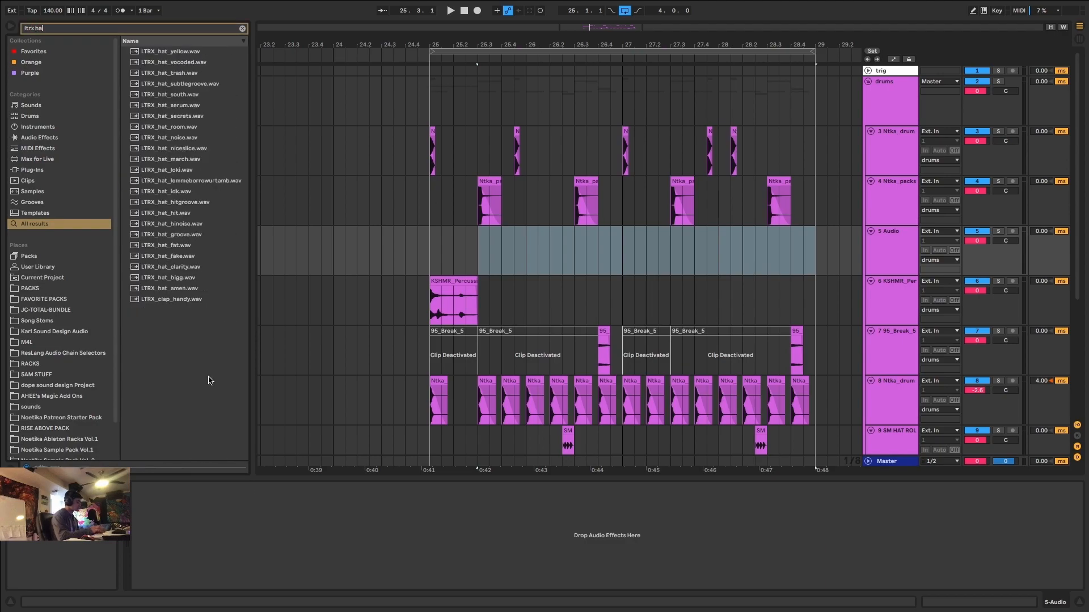
text(t)
click(187, 125)
click(179, 193)
click(188, 130)
click(188, 94)
Search the browser for "ltrx clap" and preview a range of the LTRX clap samples.
key(ctrl+f)
text(ltrx clap)
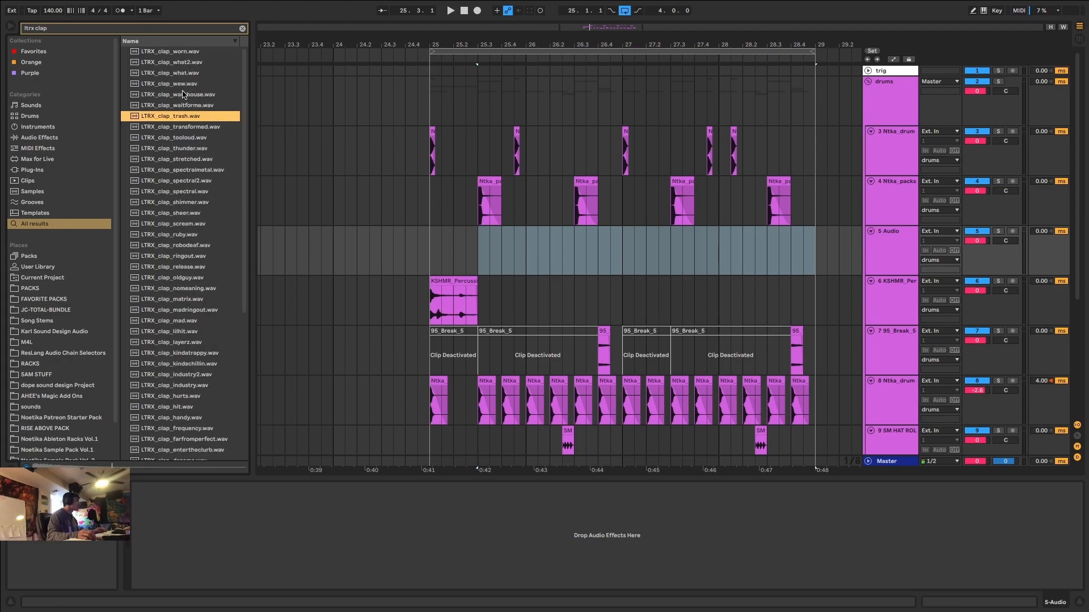
click(181, 85)
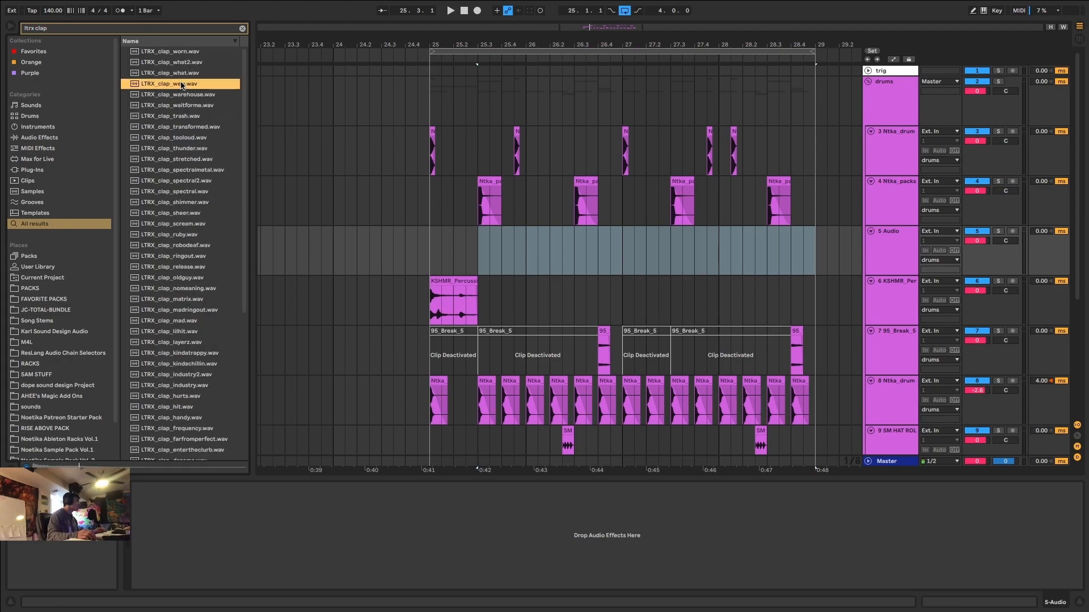
click(188, 52)
click(178, 171)
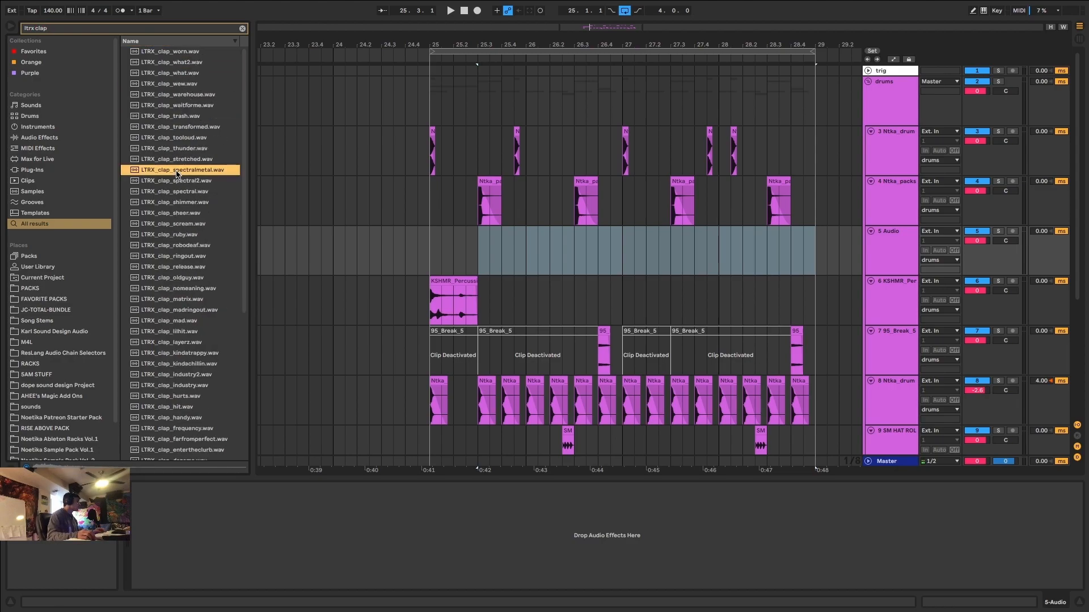
click(178, 201)
click(195, 213)
click(198, 224)
click(195, 235)
Compare LTRX_clap_lilhit.wav with LTRX_clap_layerz.wav and place LTRX_clap_lilhit.wav on the new track at 26.3.1, under the second clap.
click(187, 331)
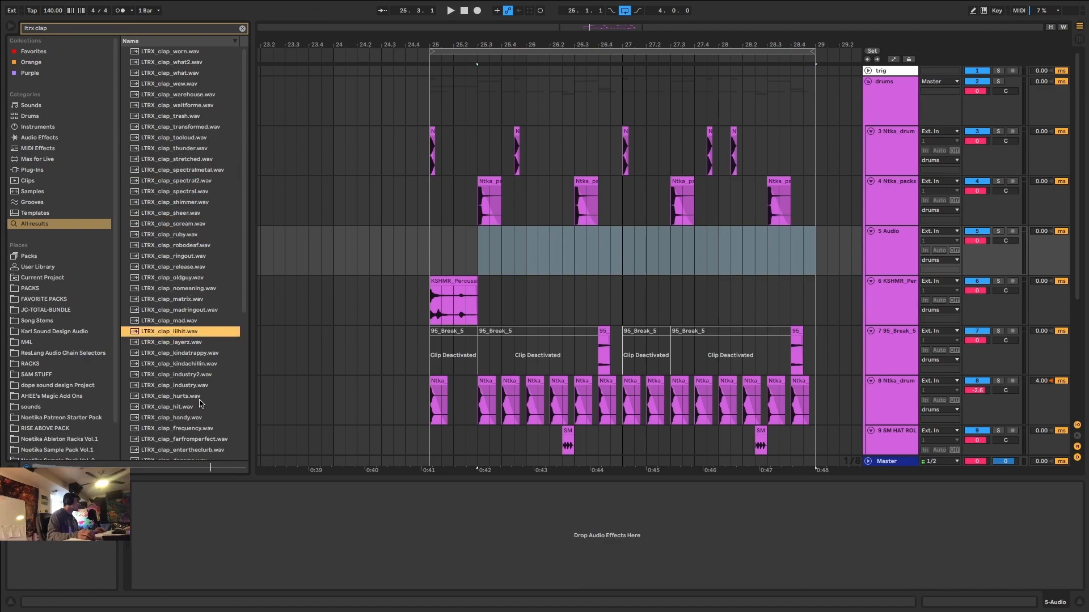
click(182, 343)
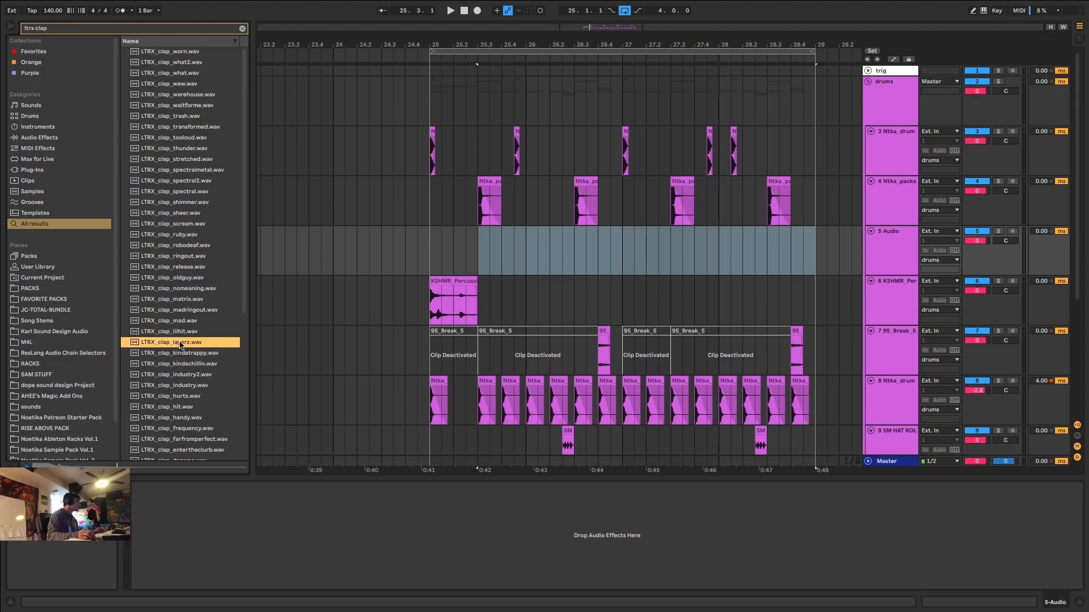
click(174, 332)
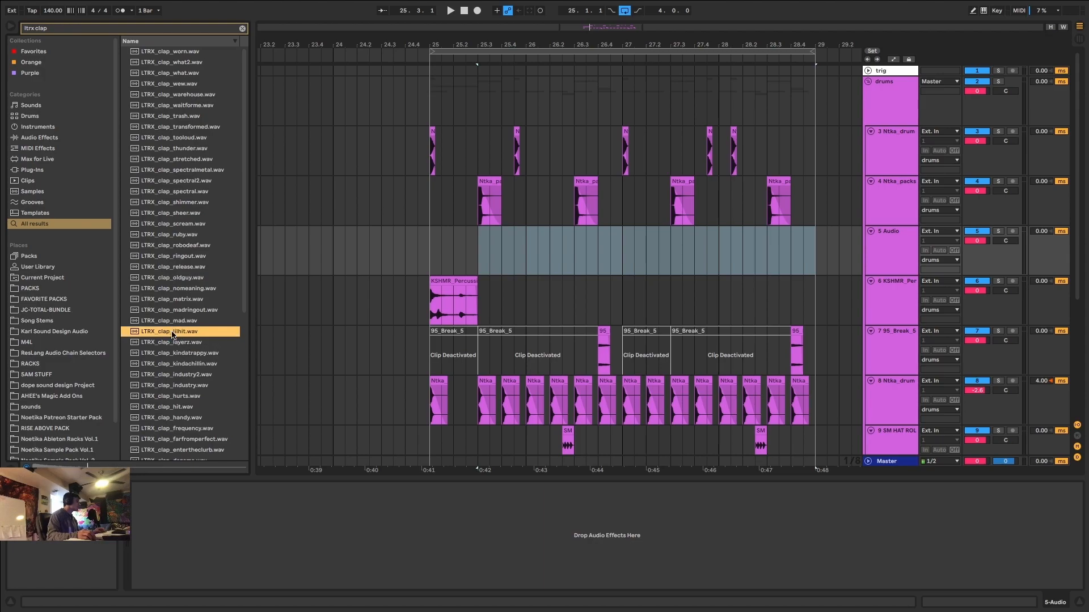
drag(172, 335, 590, 259)
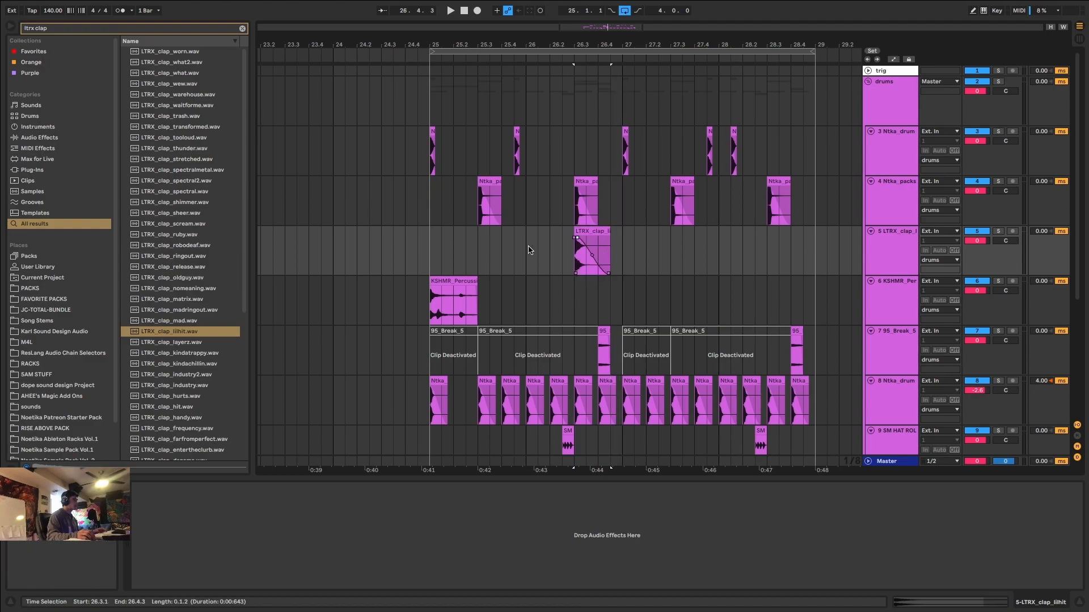
Duplicate the new clap layer's 25.1 to 27.1 section so a copy falls at 28.3, and start playback.
drag(622, 252, 445, 262)
key(super+d)
key(space)
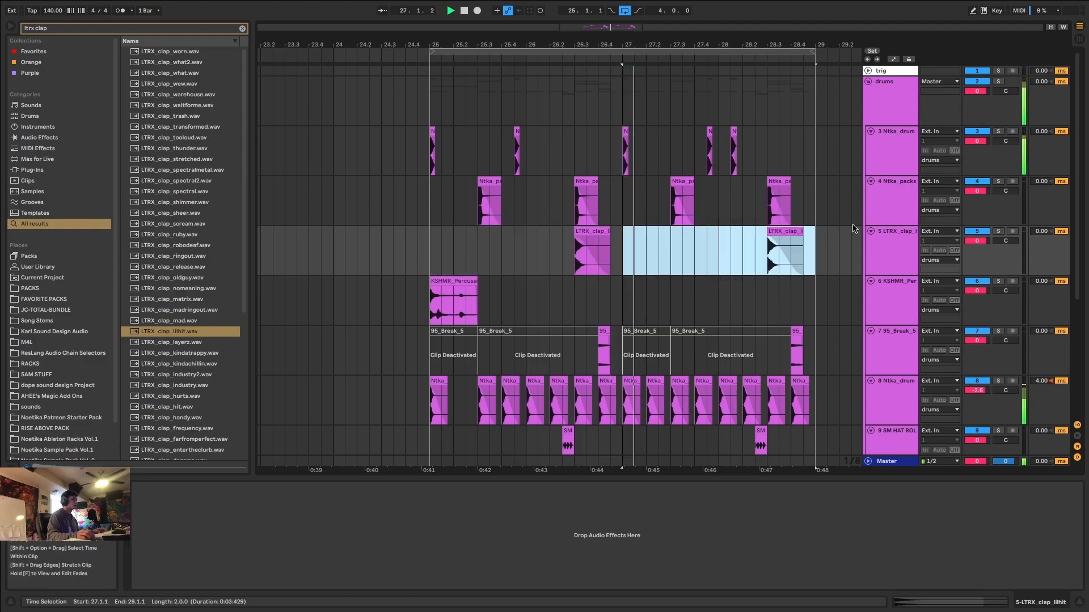
Lower the LTRX clap track's volume to -10.0 dB and check both clap layer clips during playback.
drag(981, 241, 983, 244)
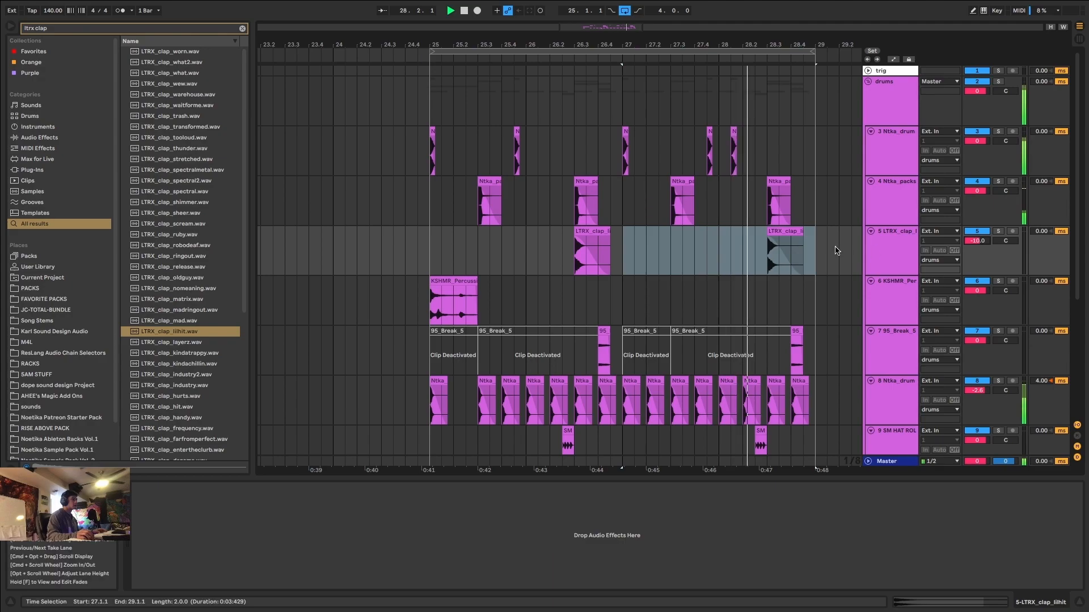
click(796, 231)
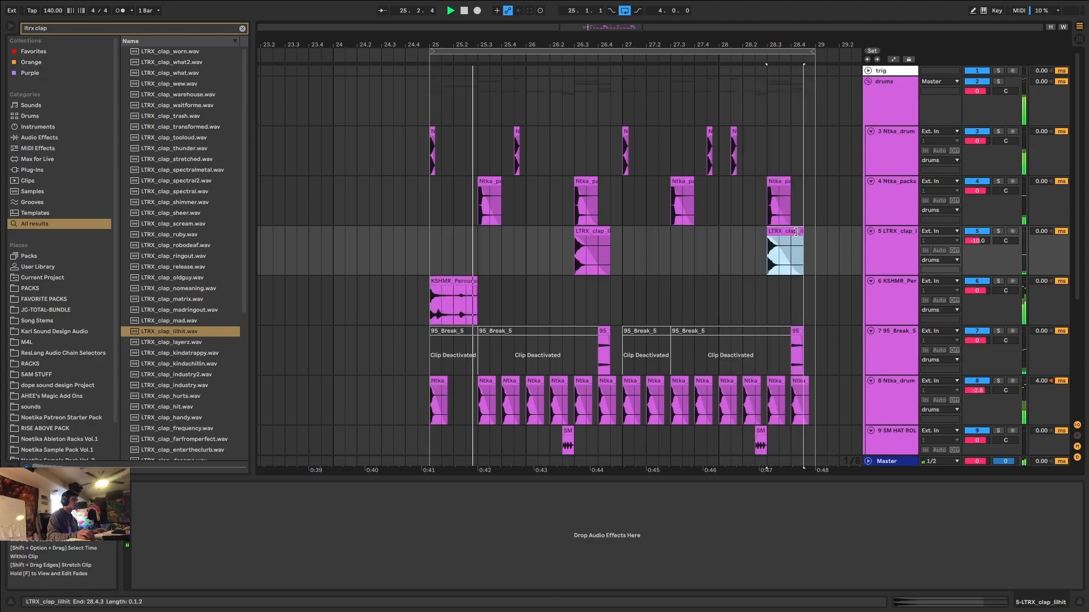
click(588, 231)
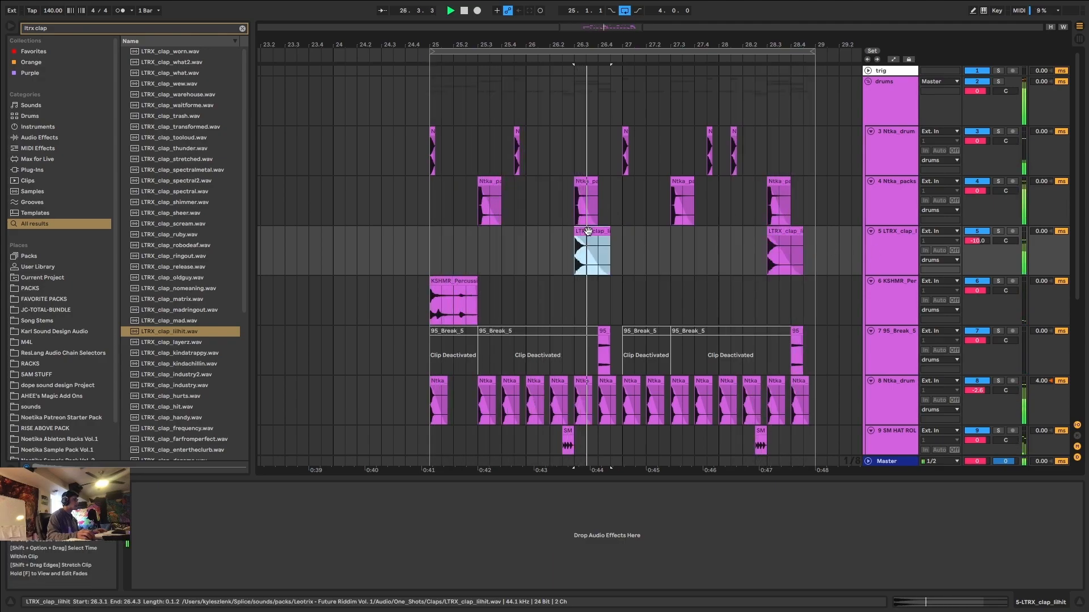
click(900, 259)
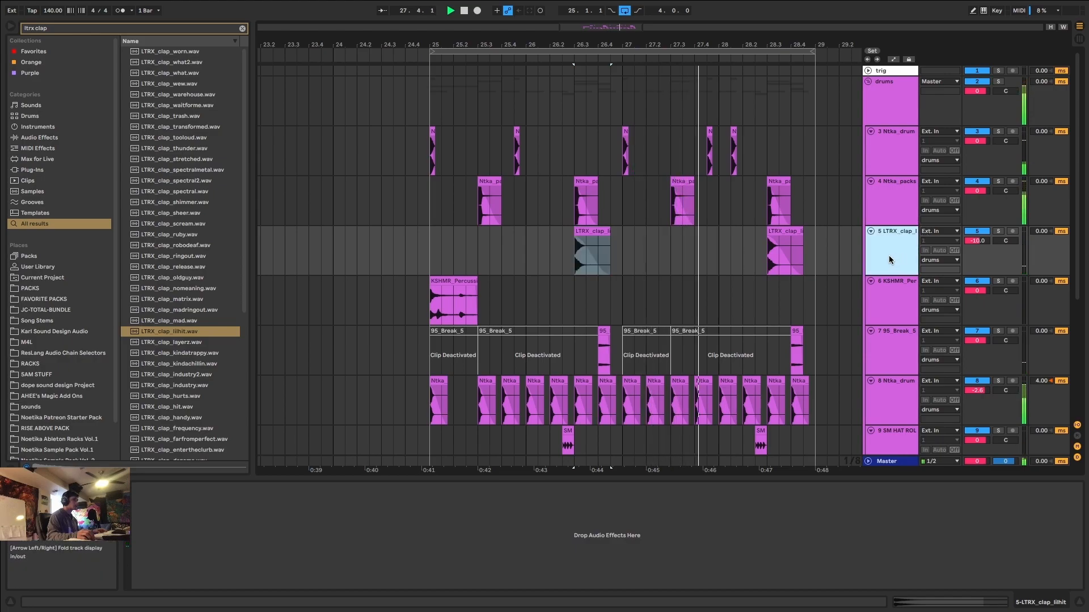
Pan the SM HAT ROLL track slightly left and the 95_Break_5 track to 23R, auditioning the hat roll and break slice.
scroll(888, 260, down, 6)
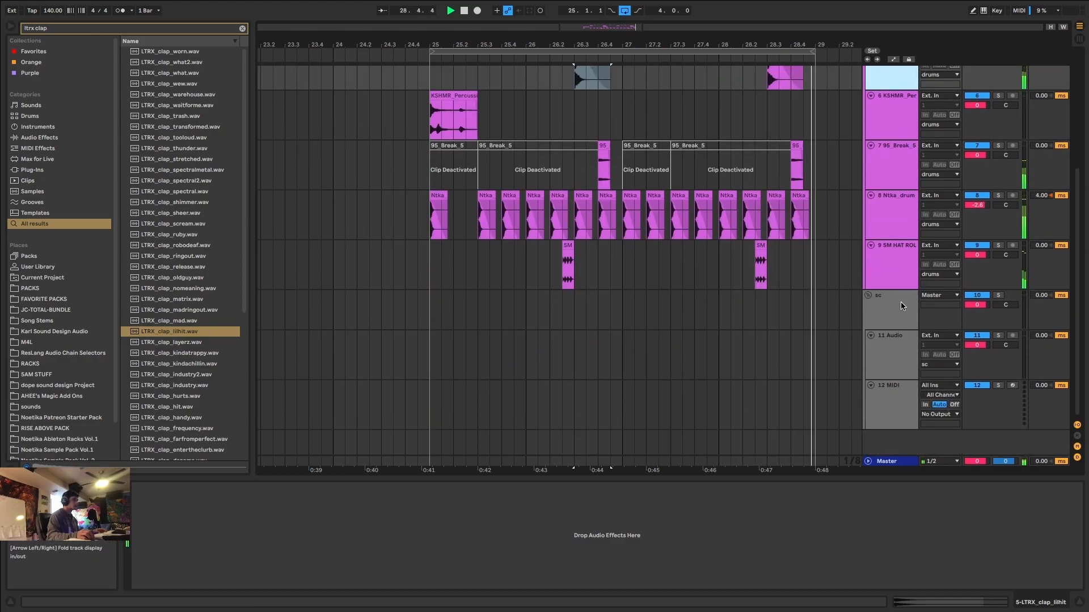
scroll(900, 302, up, 4)
drag(1005, 374, 1001, 381)
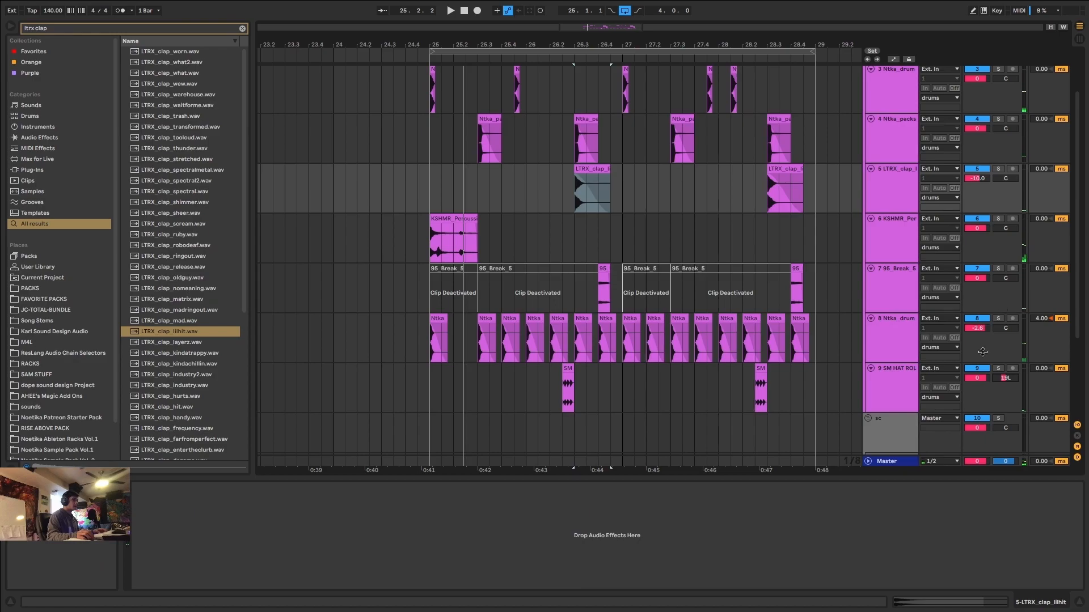
click(568, 391)
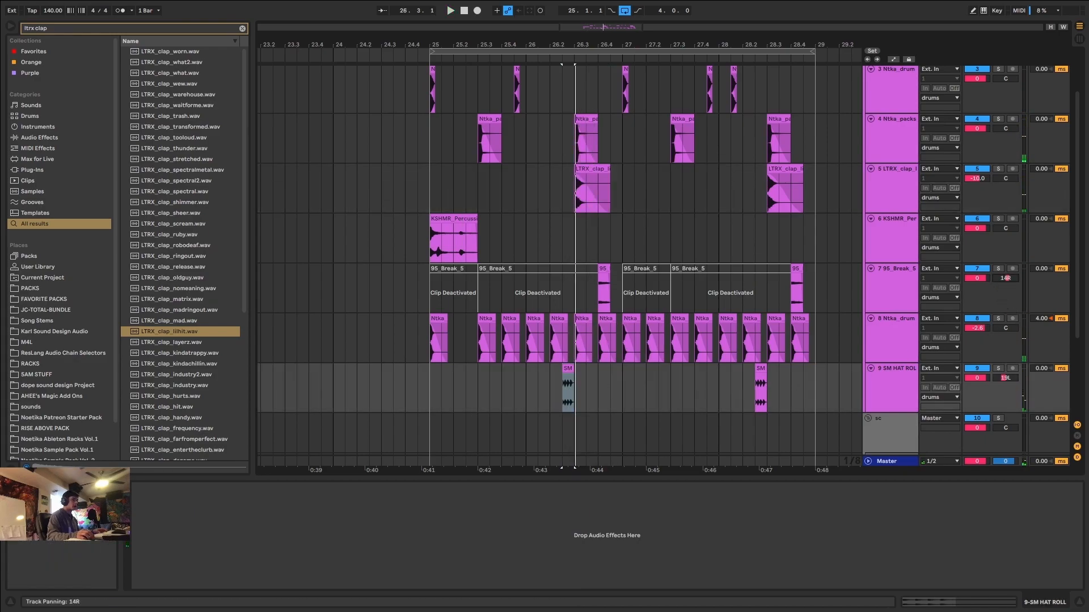
click(604, 267)
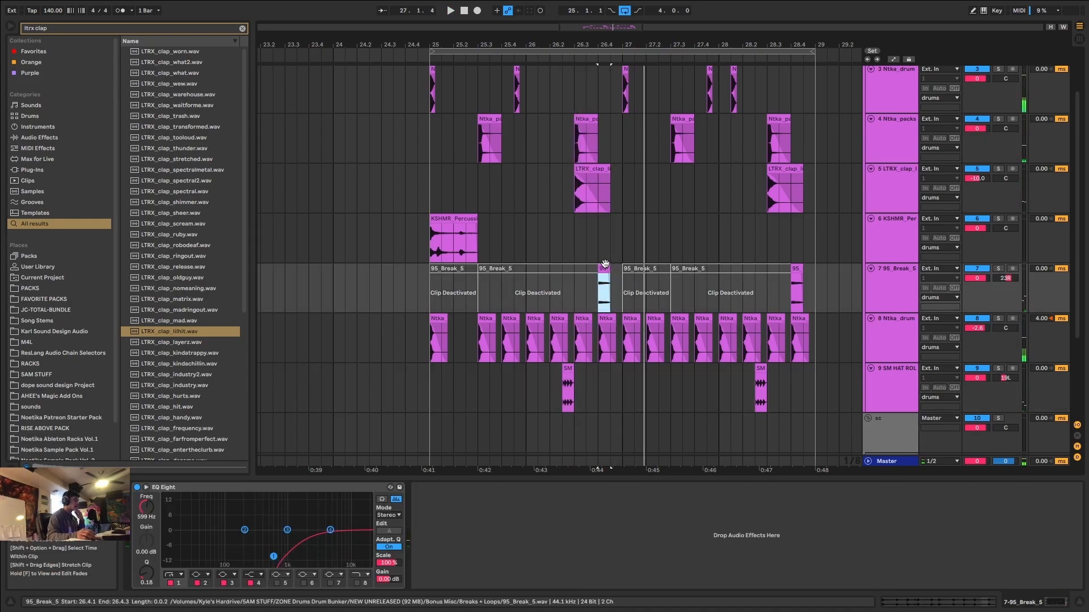
Stop playback and insert a new audio track between the LTRX clap and KSHMR percussion tracks.
scroll(510, 273, up, 2)
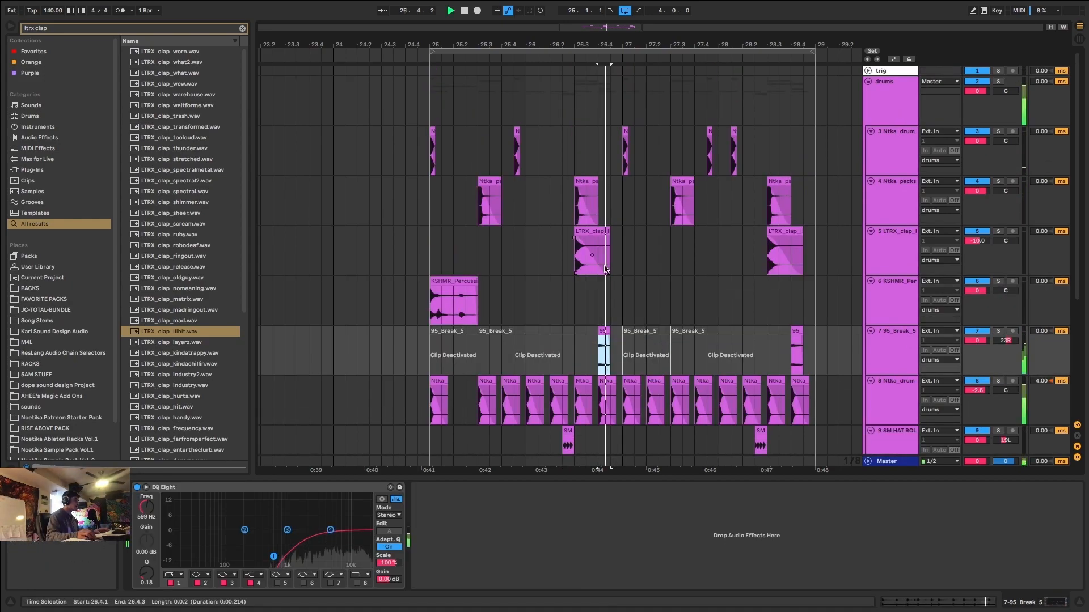
click(455, 278)
scroll(456, 279, down, 3)
scroll(457, 278, up, 3)
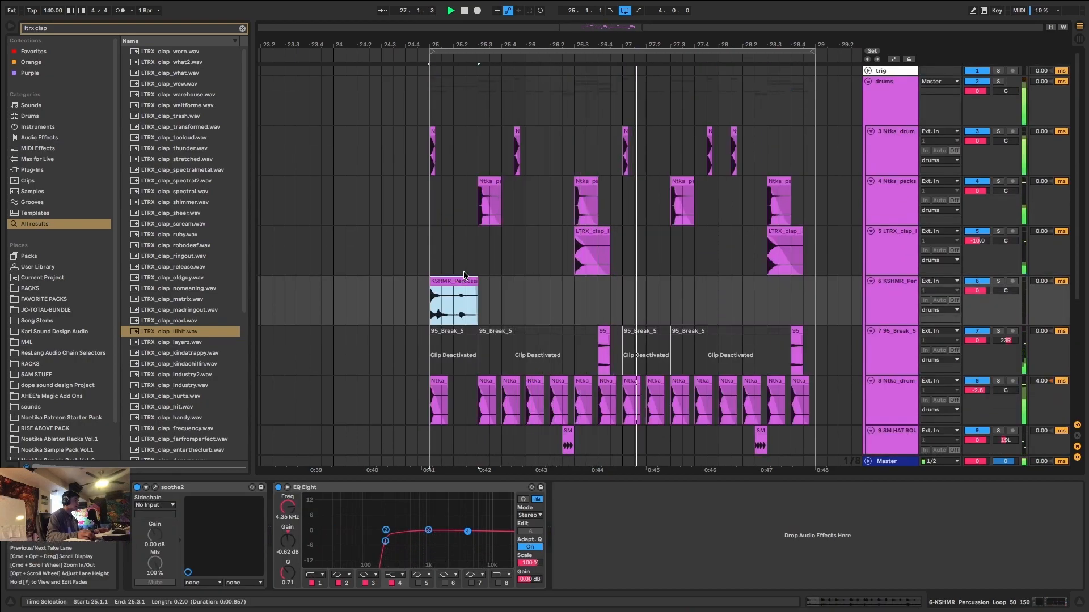
key(space)
key(ctrl+t)
Search the library for "foley ntka" and audition the foley lighter, paperbag and kindamoist samples.
key(ctrl+f)
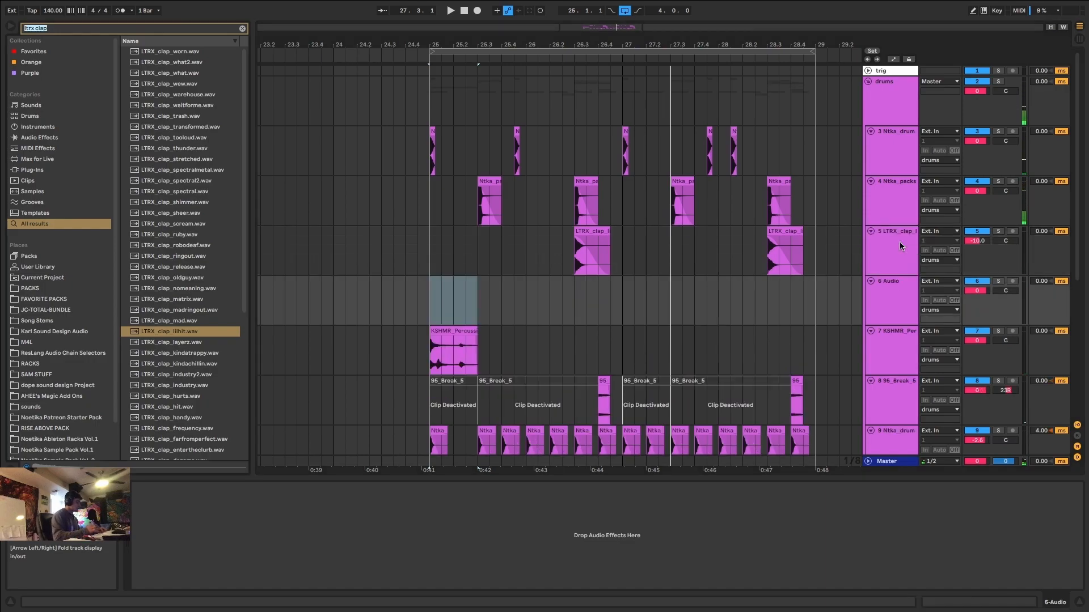
text(fo)
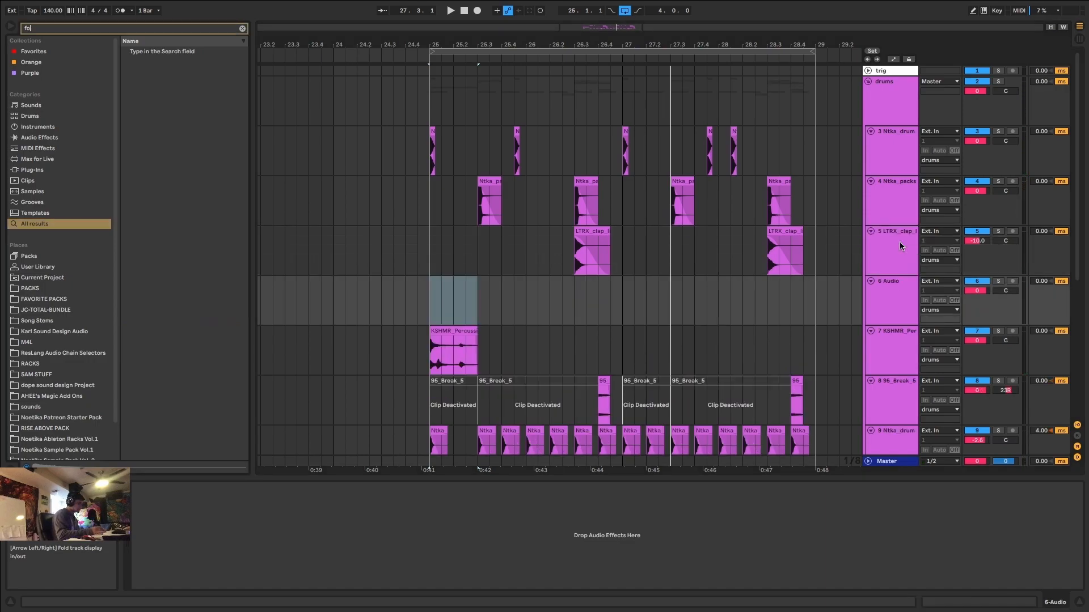
text(ley ntka)
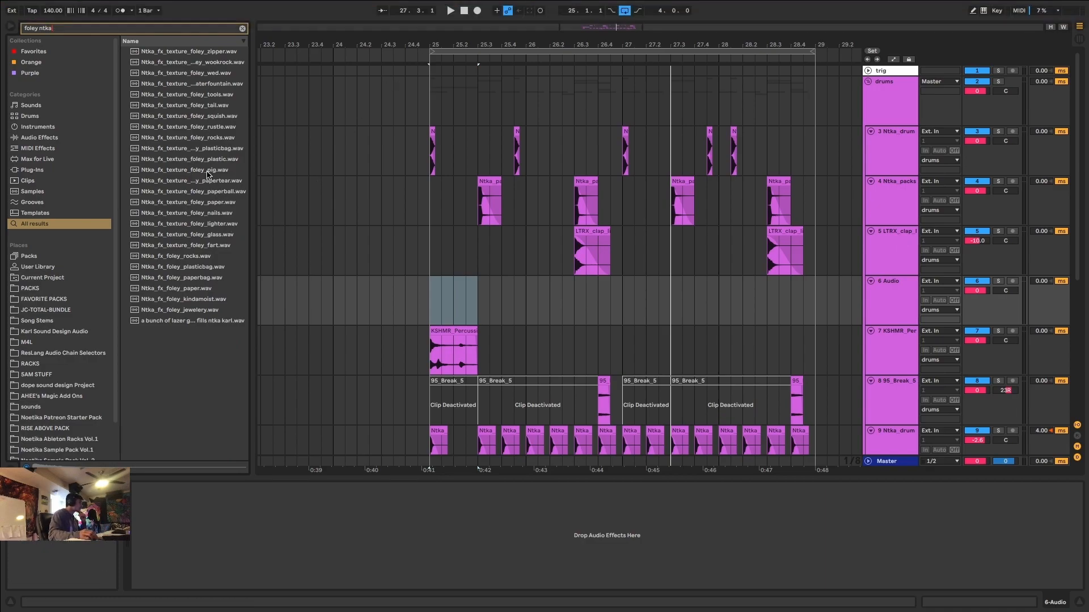
click(206, 224)
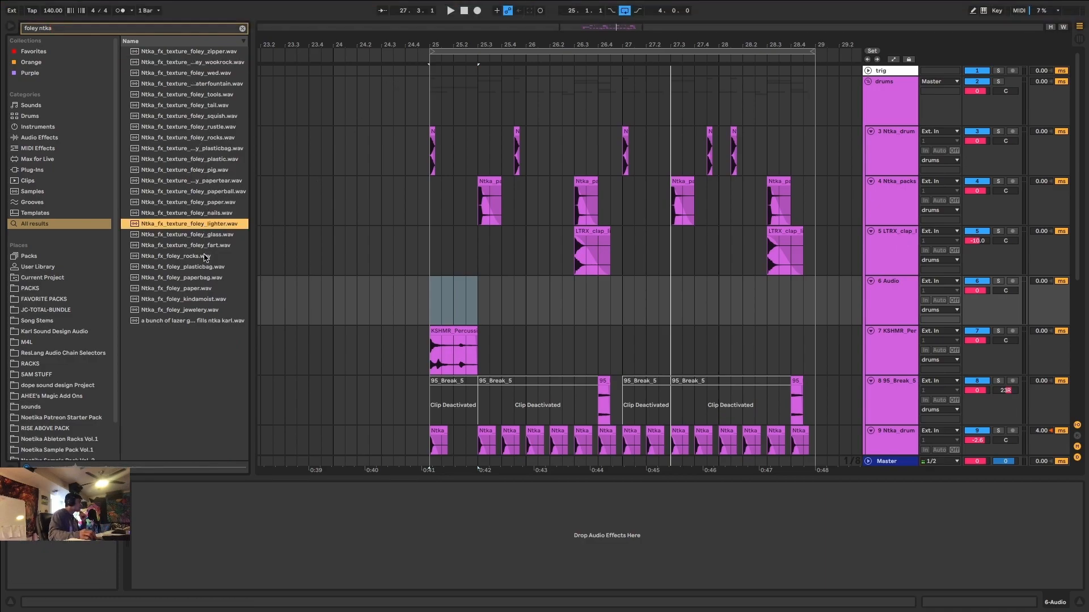
click(203, 278)
click(203, 299)
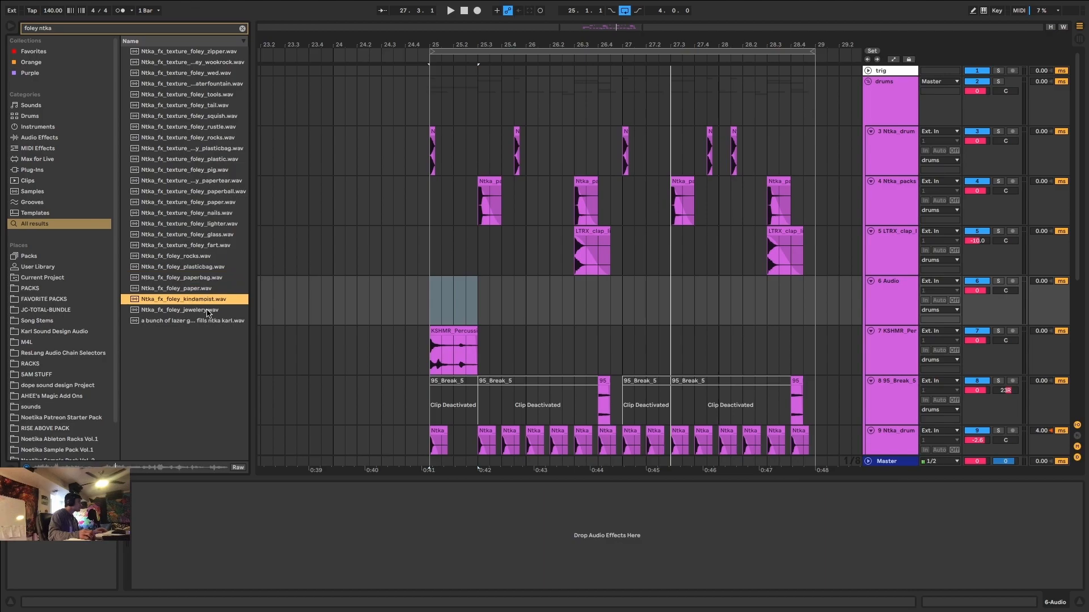
Place Ntka_fx_foley_kindamoist.wav on the new track, trimmed to 26.1.1 through 26.3.1 with a fade-in, and audition it.
drag(203, 301, 572, 287)
click(574, 297)
key(super+e)
click(586, 283)
key(Delete)
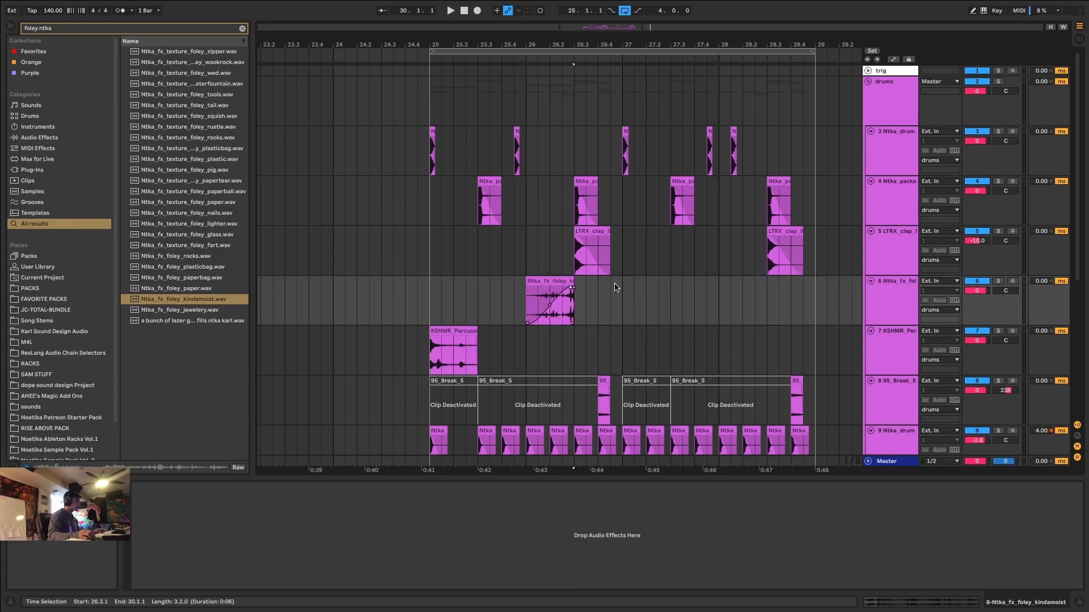
scroll(564, 294, up, 3)
click(548, 281)
key(space)
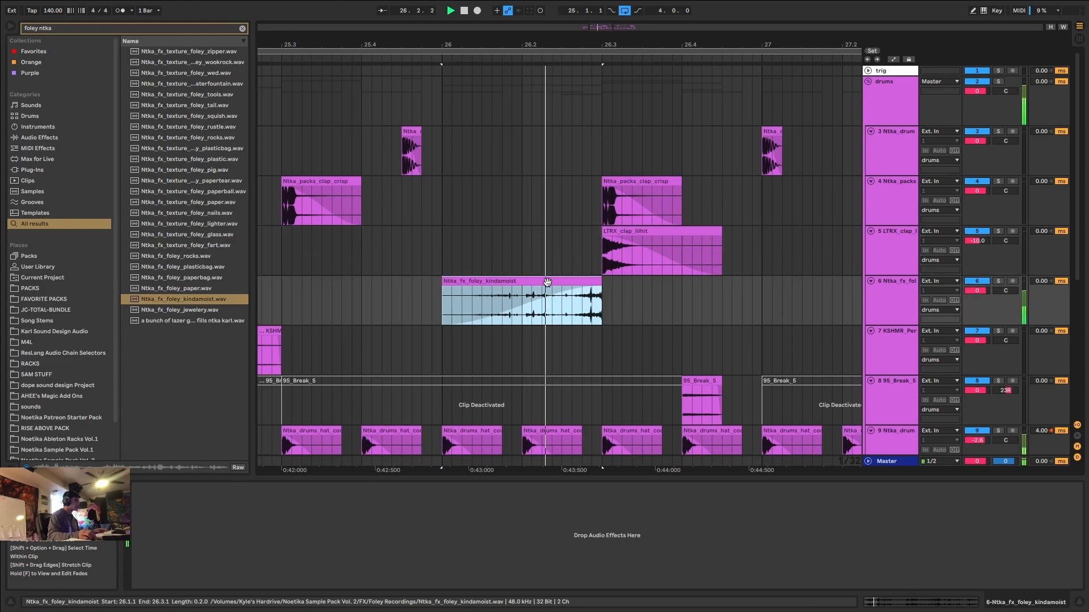
Move the foley clip to 25.1.1 above the percussion loop and turn off its warping.
scroll(544, 278, down, 5)
key(space)
drag(542, 280, 470, 302)
click(897, 600)
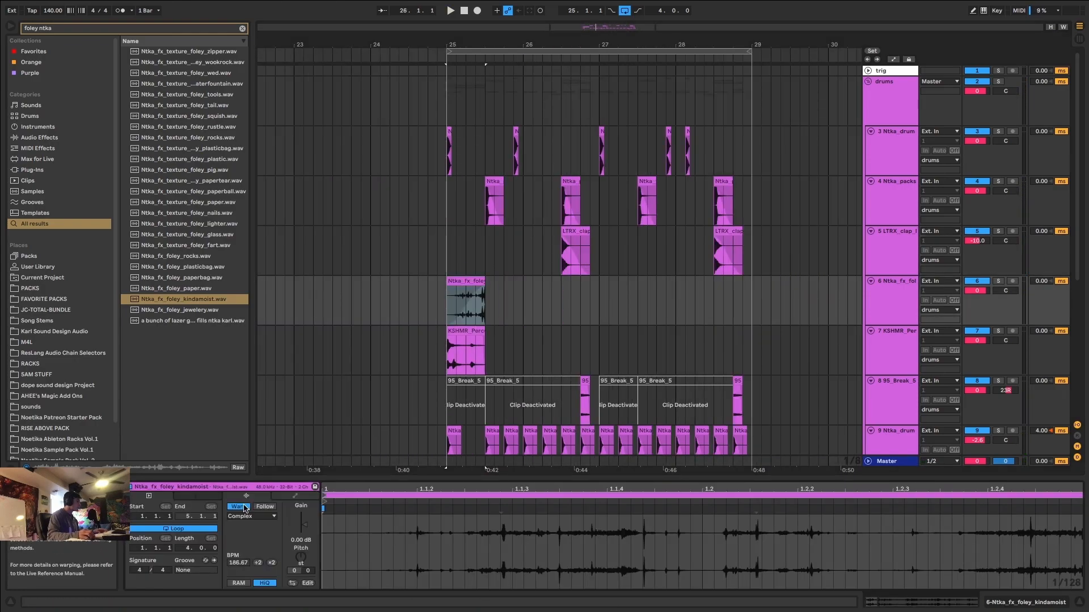
click(245, 509)
Set the unwarped foley clip's end to 25.3.1 and listen to it with the drums.
scroll(490, 278, up, 5)
drag(357, 301, 403, 301)
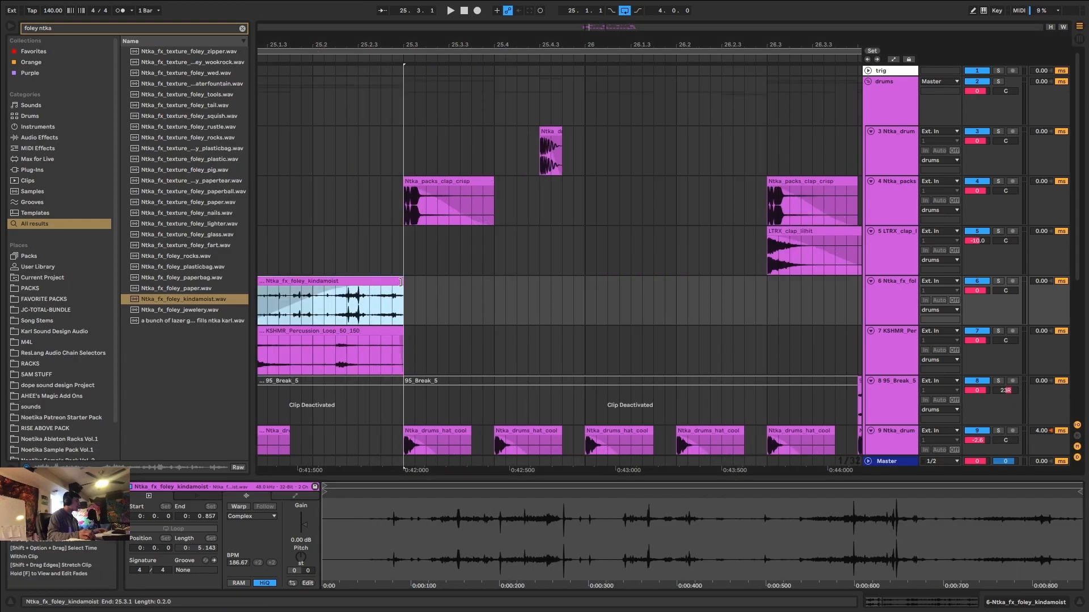
scroll(370, 281, down, 10)
scroll(353, 292, up, 5)
key(space)
click(380, 316)
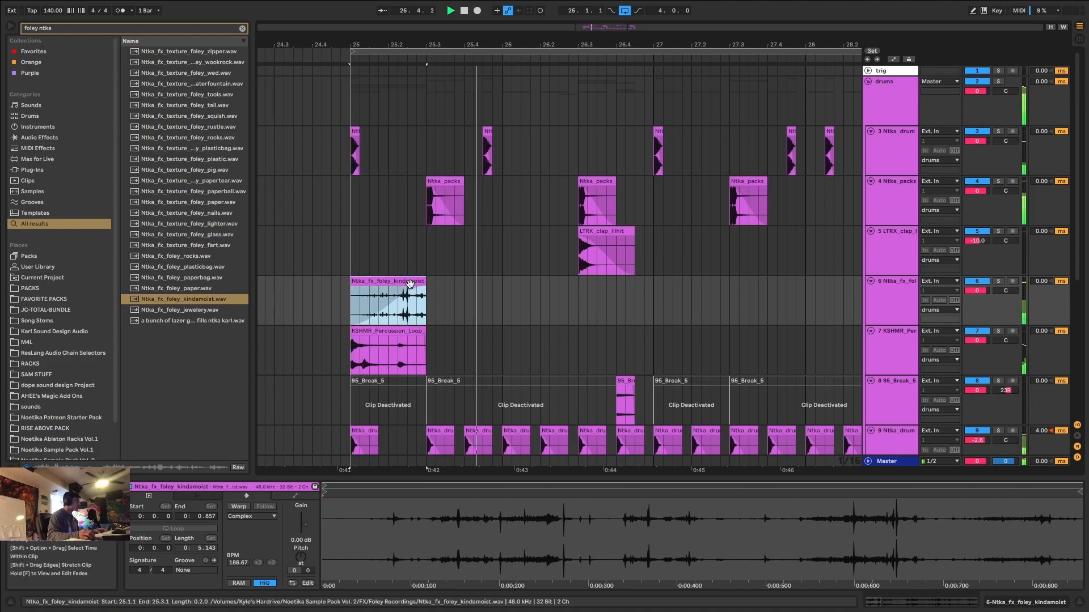
click(385, 311)
Search for "ott", load the OTT.adv preset on the foley track and play back the result.
click(396, 274)
click(397, 279)
key(space)
key(super+f)
text(ott)
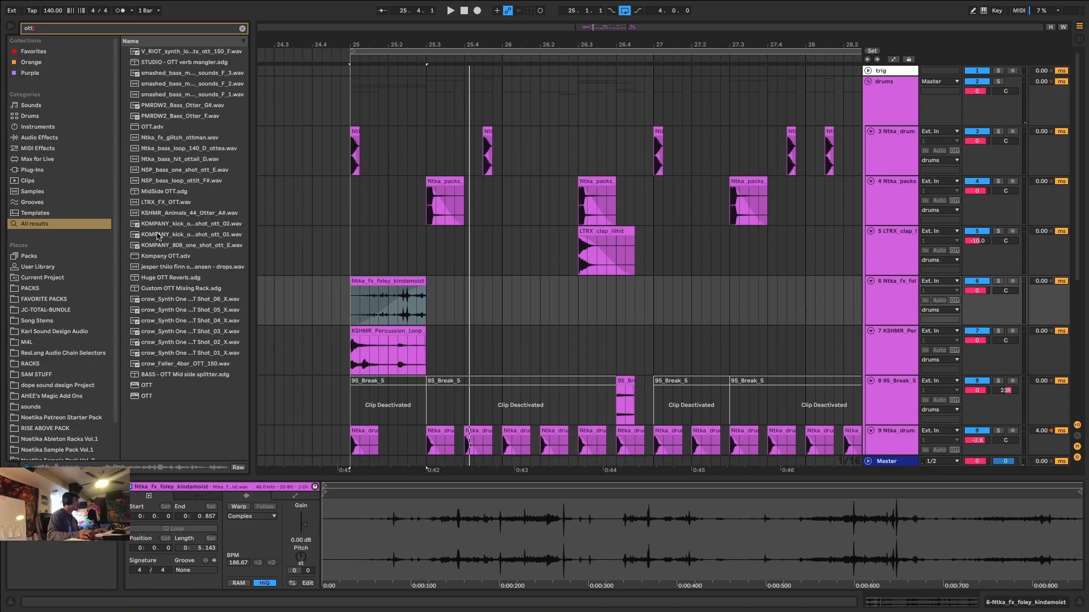
click(154, 128)
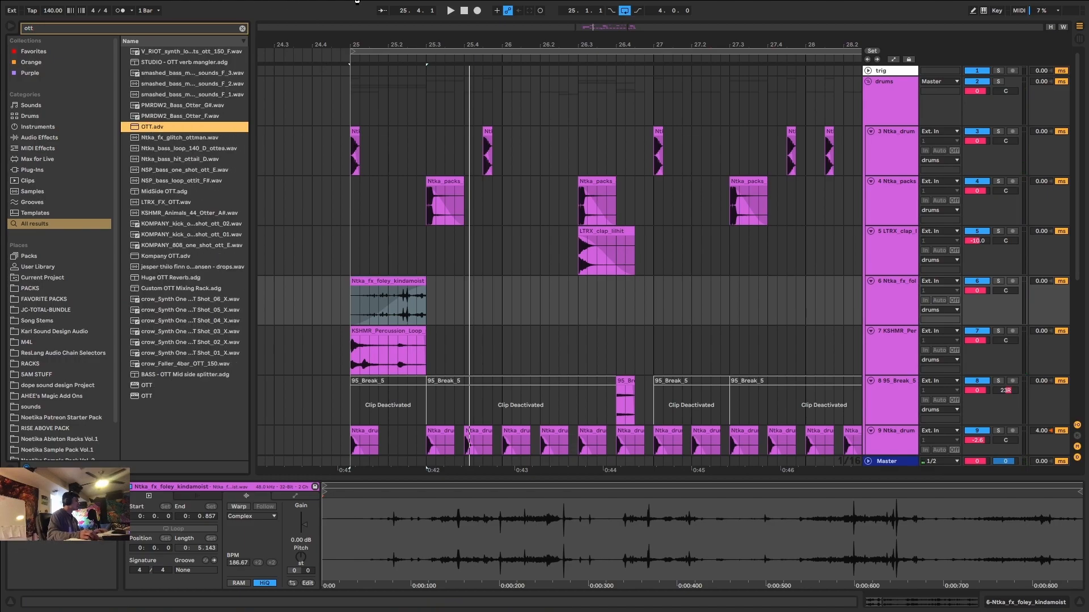
key(Return)
key(space)
key(space)
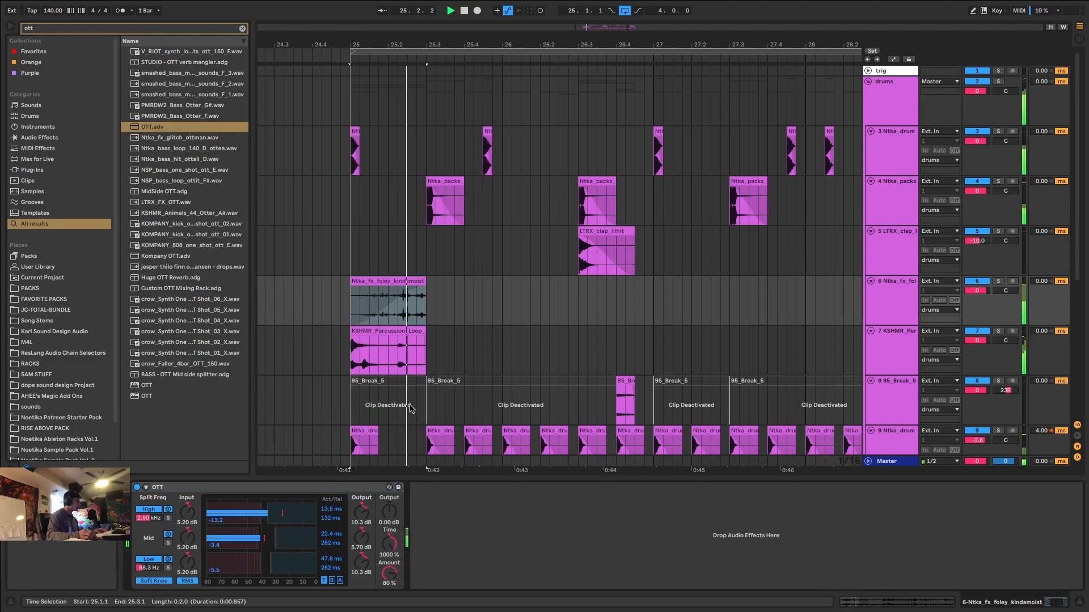
Raise the low-cut band in the KSHMR percussion track's EQ Eight to 408 Hz.
click(397, 331)
drag(385, 543, 404, 543)
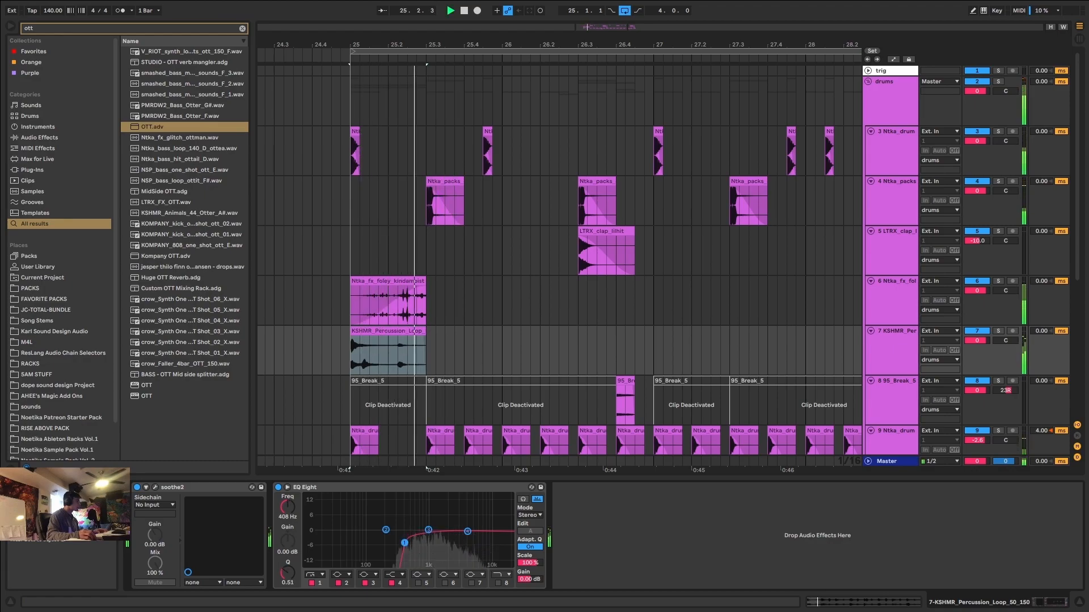
click(497, 344)
Copy the foley clip to 26.1.1, shift the audio inside the copy and start playback.
drag(403, 297, 555, 306)
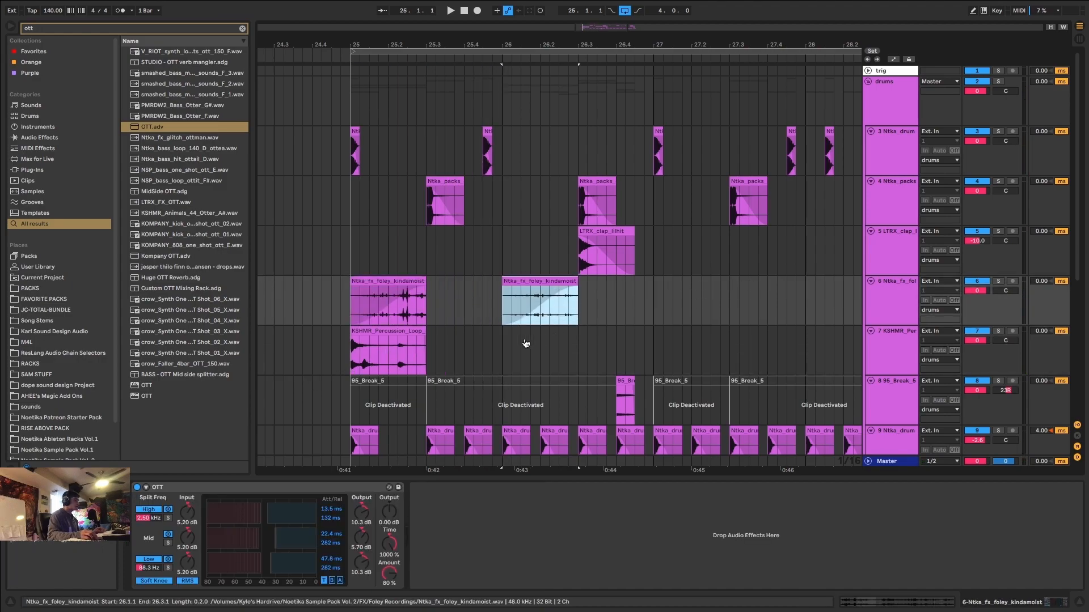
key(space)
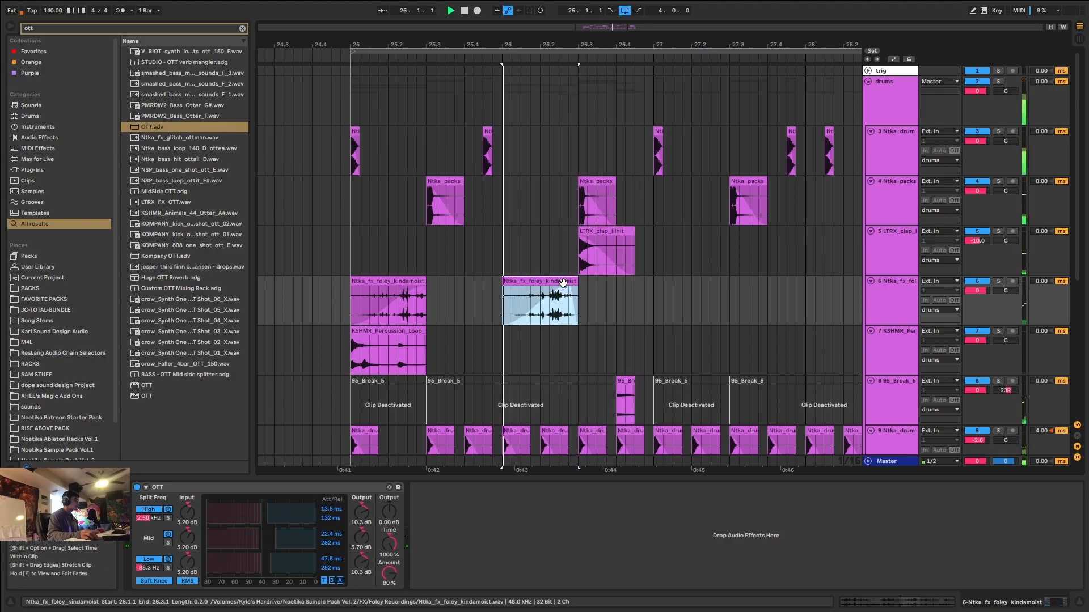
Add an EQ Eight after OTT on the foley track and roll off the lows with its low-cut band.
key(super+f)
text(eq)
click(162, 62)
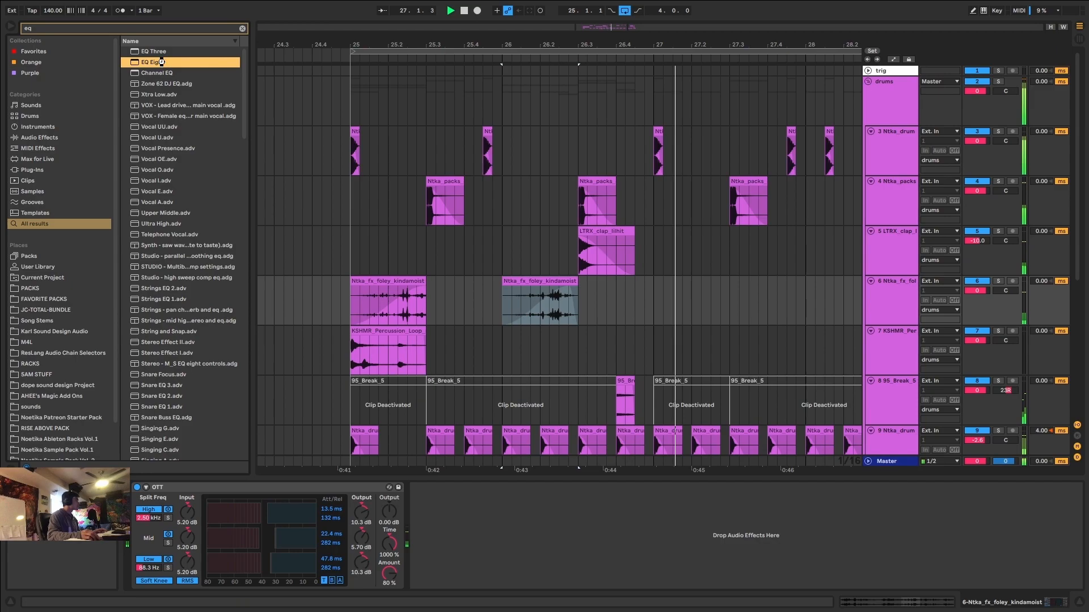
double_click(161, 62)
drag(549, 552, 549, 552)
click(566, 530)
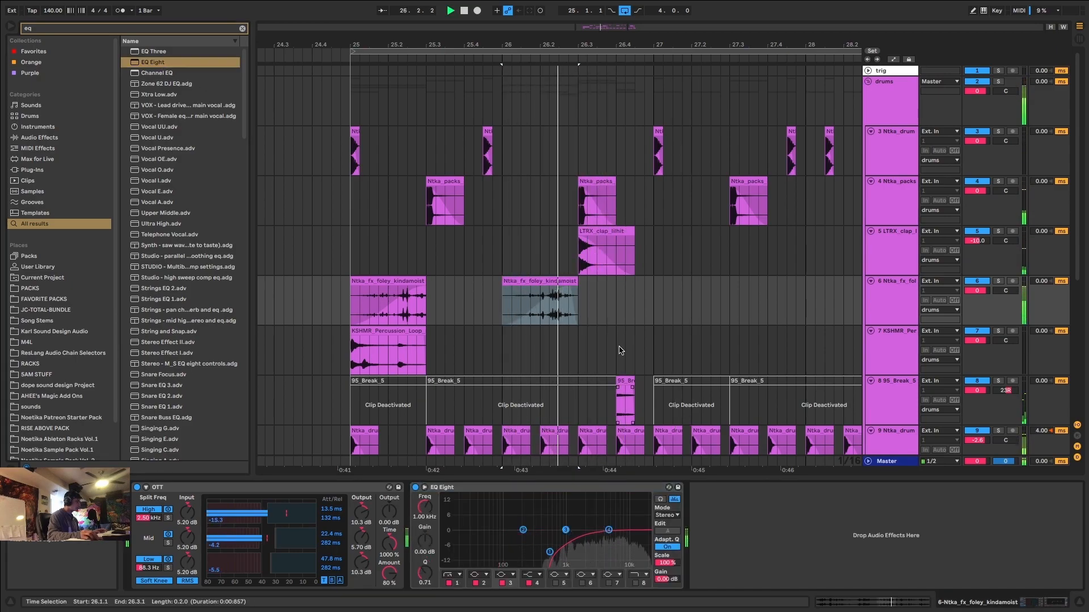
click(651, 292)
Shorten the second foley clip to end at 26.2.3, just before the hat roll, and resume playback.
scroll(577, 283, down, 4)
key(space)
drag(578, 146, 556, 144)
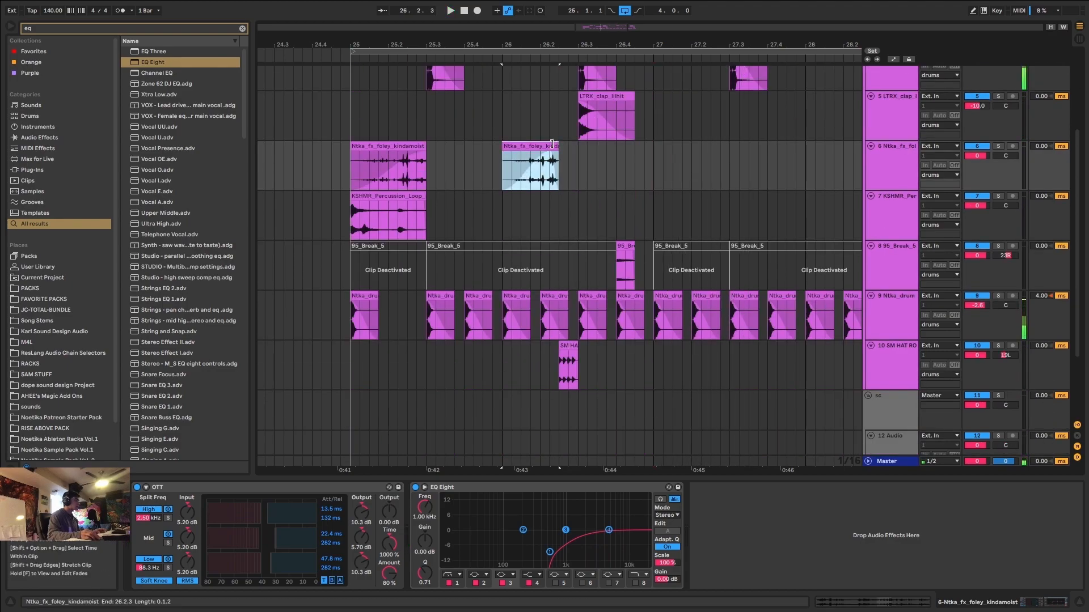
key(space)
scroll(560, 157, down, 3)
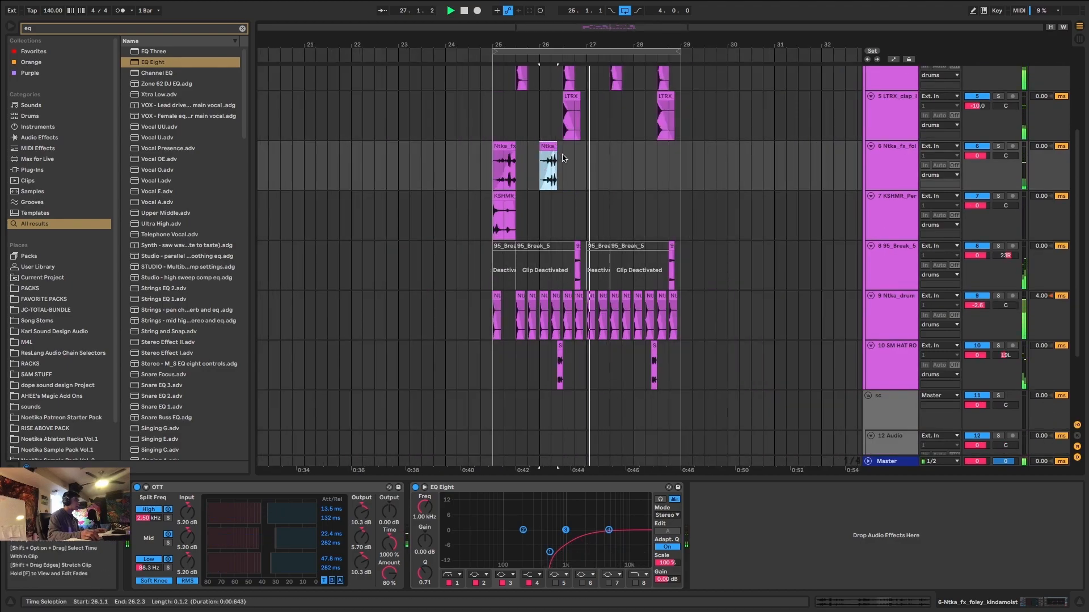
Duplicate the foley track's 25.1 to 27.1 section to 27.1 and lower the track volume to -4.1 dB.
drag(588, 164, 492, 167)
key(ctrl+d)
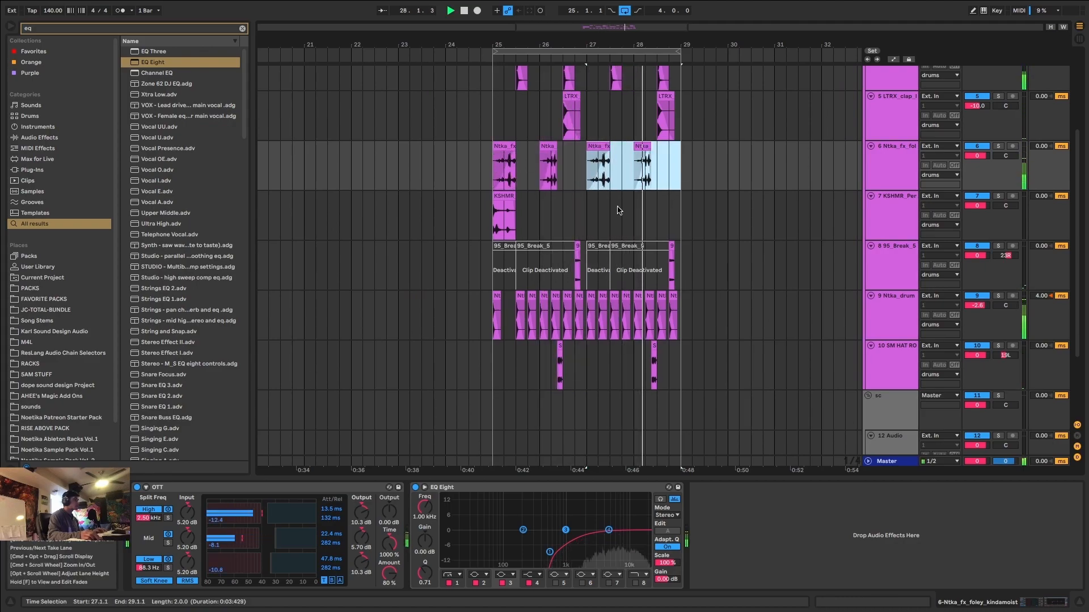
scroll(618, 210, up, 1)
scroll(621, 211, up, 3)
key(space)
drag(976, 206, 976, 216)
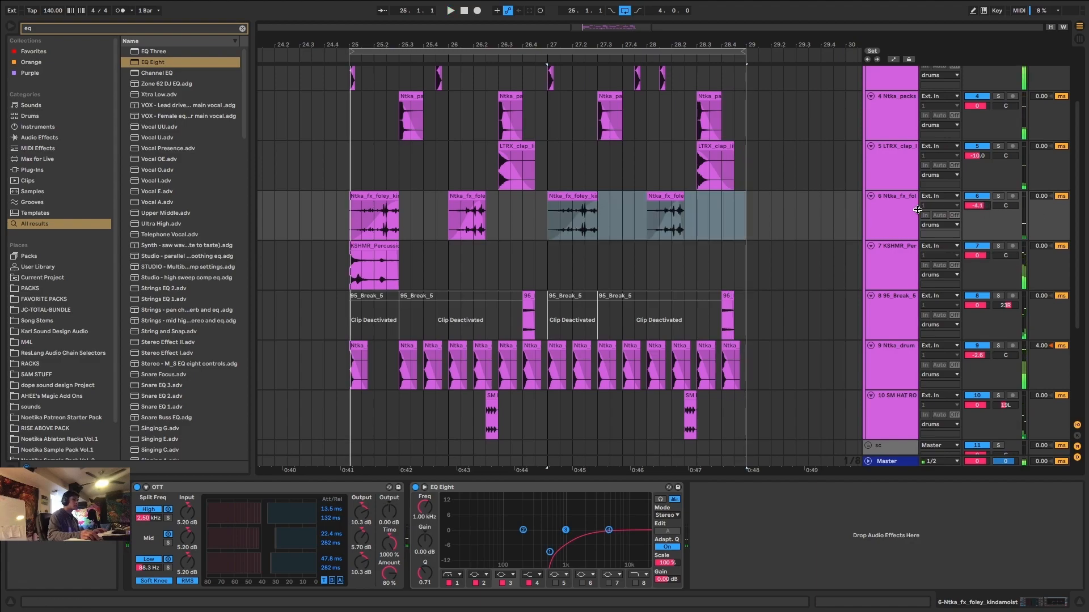
Search for "ntka clean" and add Ntka-Clean Stereo Tools.adg after the foley track's EQ Eight.
key(ctrl+f)
text(ntka c)
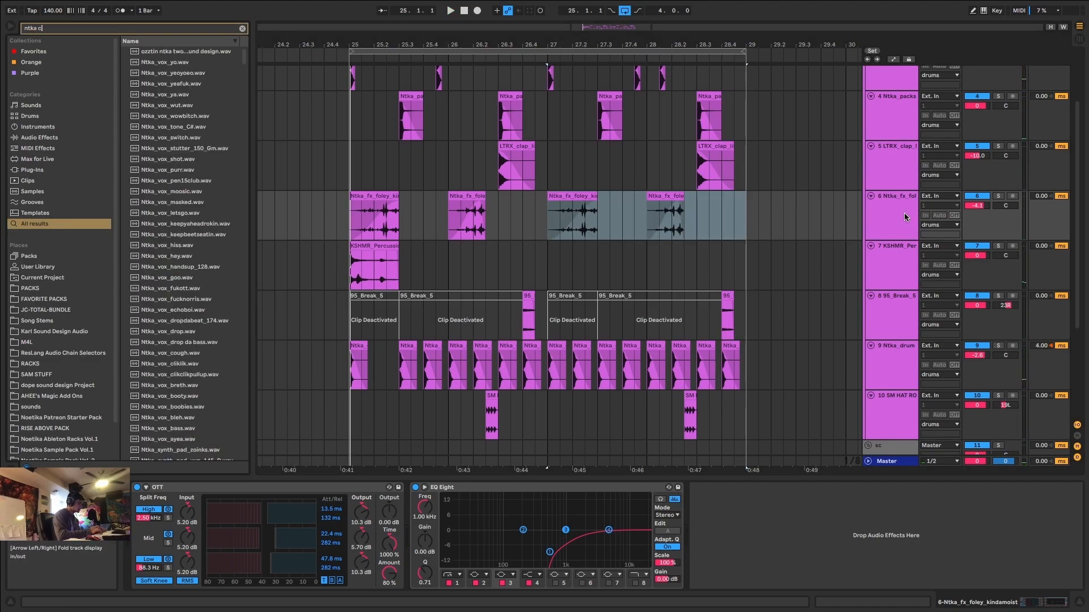
text(lean)
drag(195, 106, 829, 531)
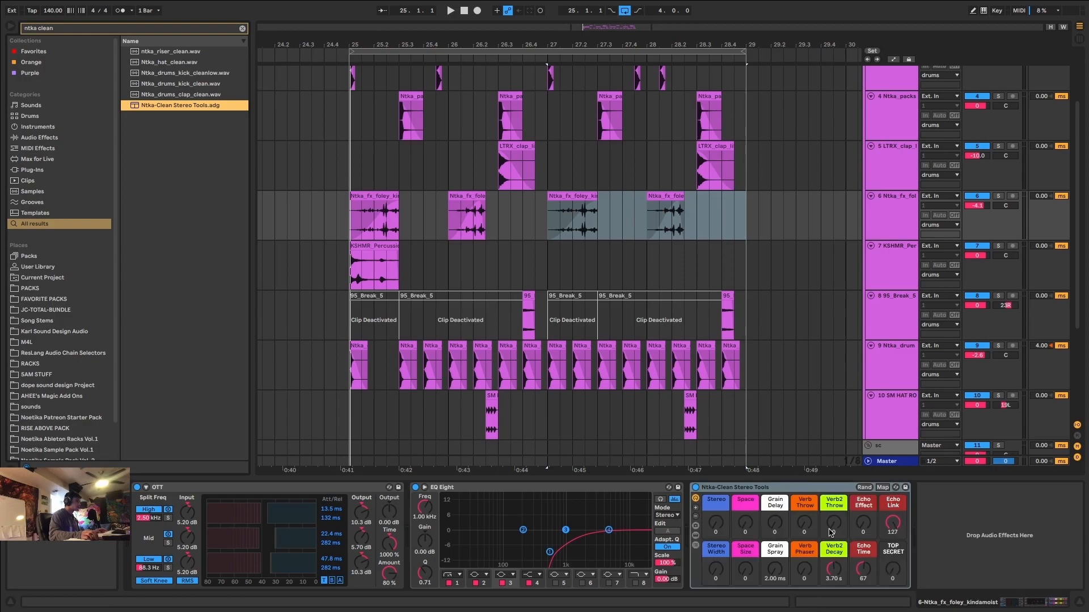
Set the Grain Delay macro of Ntka-Clean Stereo Tools to 44 during playback.
click(775, 523)
key(space)
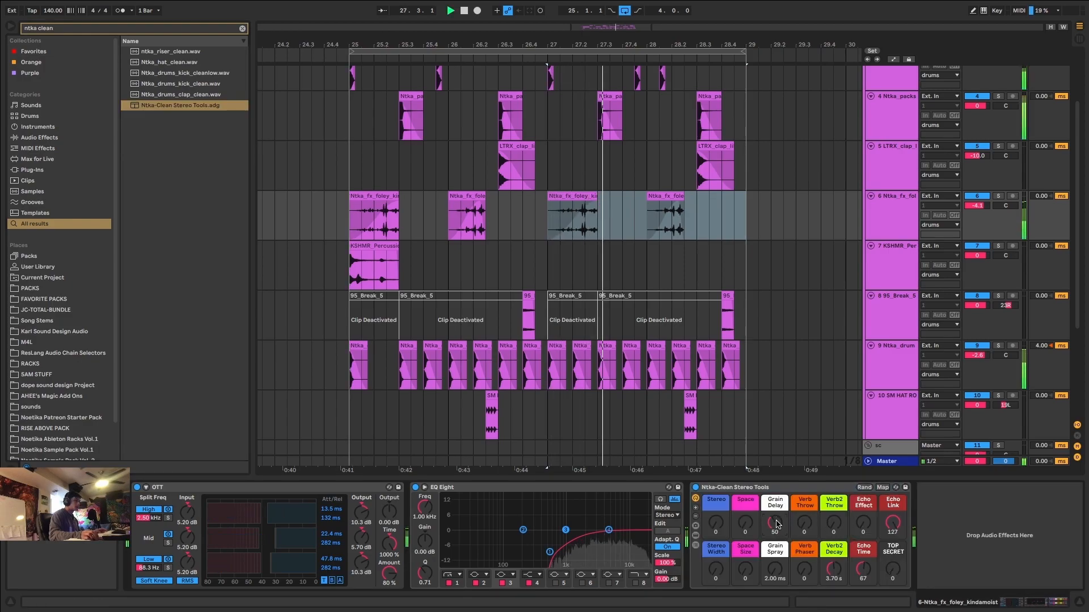
drag(777, 524, 782, 527)
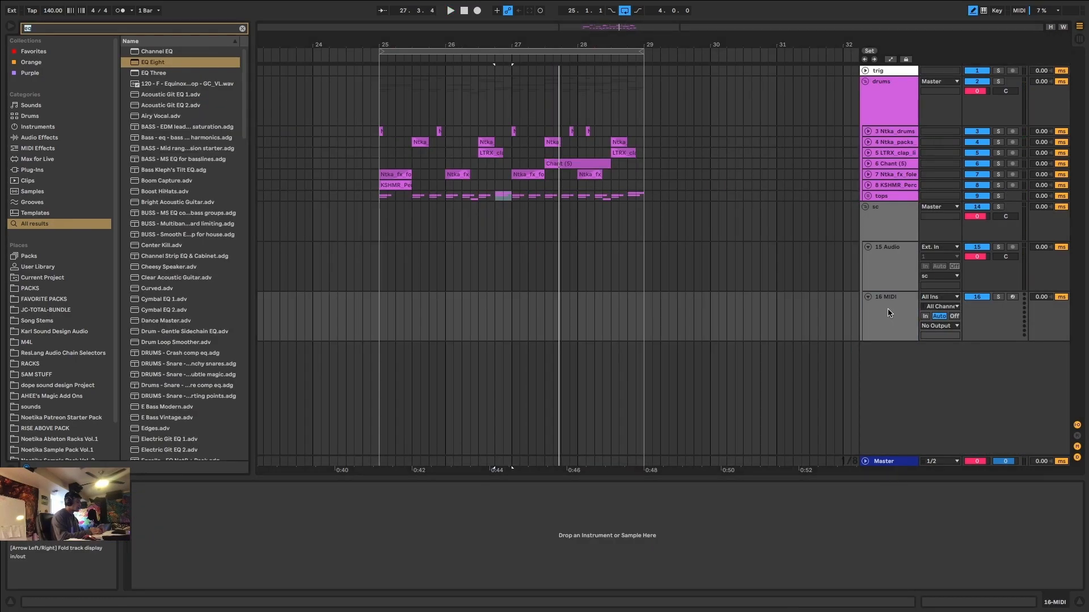
Search for "serum vst" and load Serum on the new MIDI track in the sc group.
text(serum)
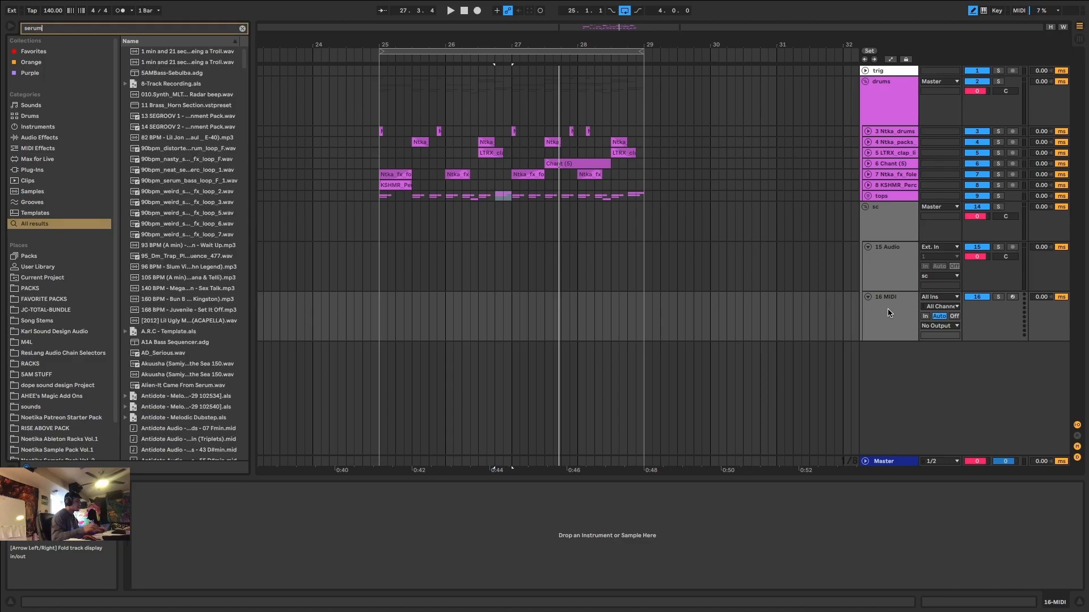
text( vst)
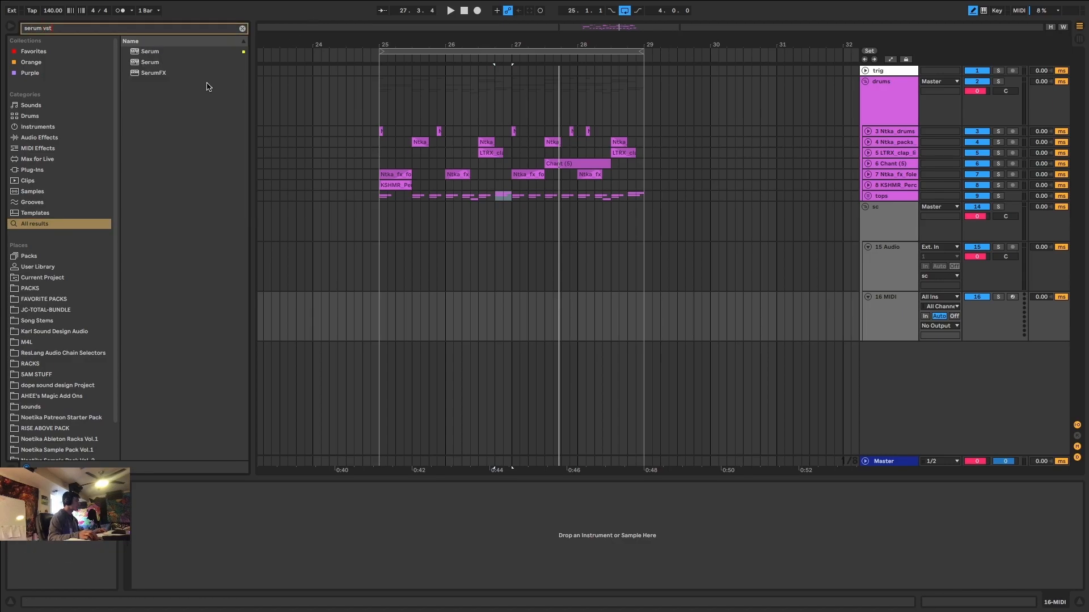
click(155, 54)
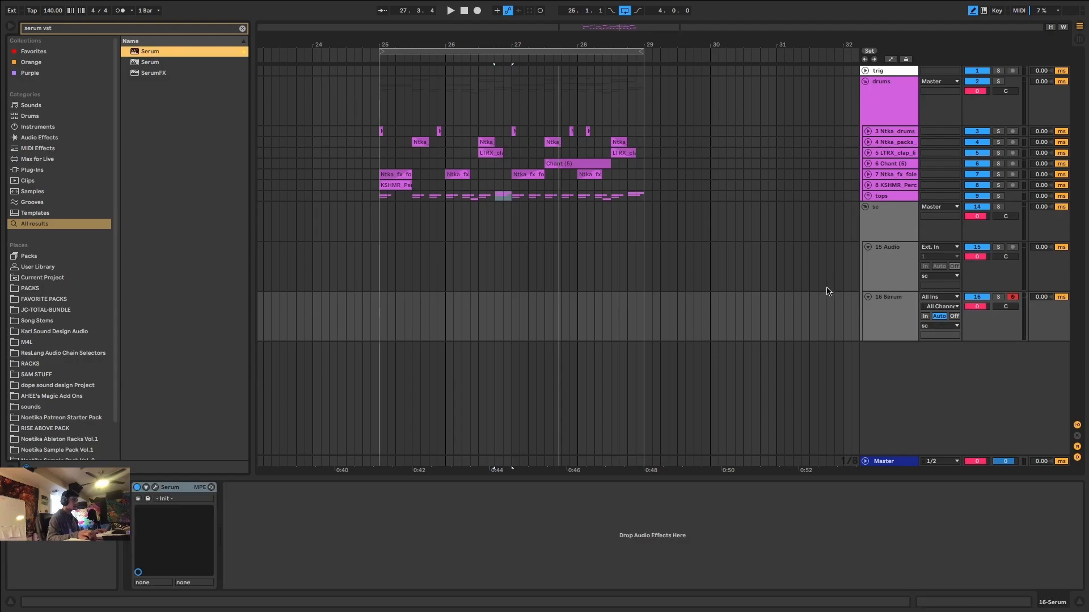
drag(89, 55, 581, 257)
Create a one-beat MIDI clip on the Serum track from 25.1.1 to 25.2.1 and fill it with a D3 note.
scroll(378, 287, up, 8)
drag(381, 308, 492, 316)
key(super+shift+m)
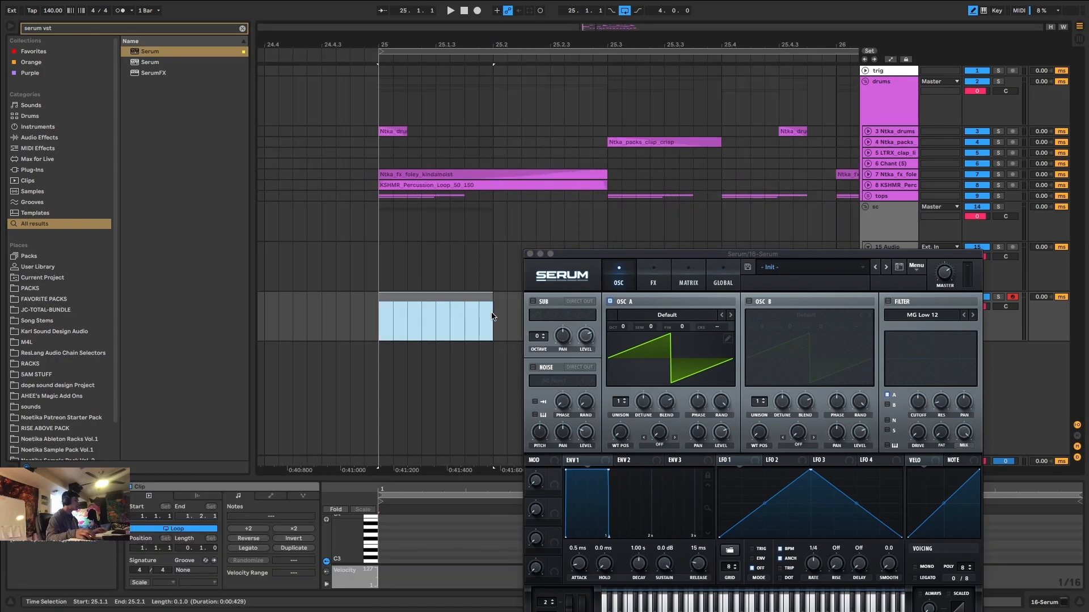
click(385, 552)
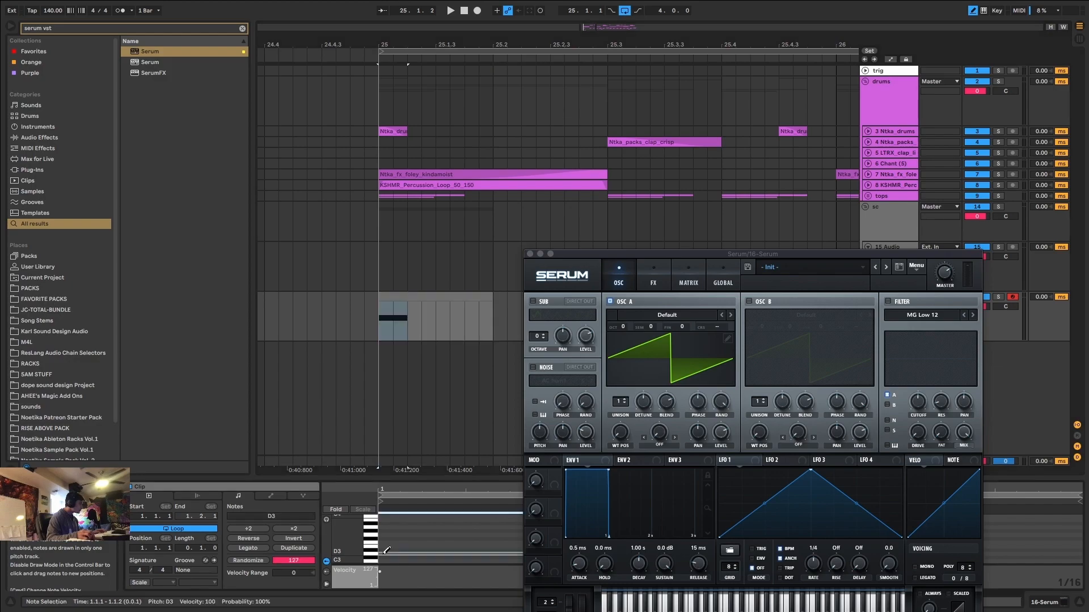
click(258, 548)
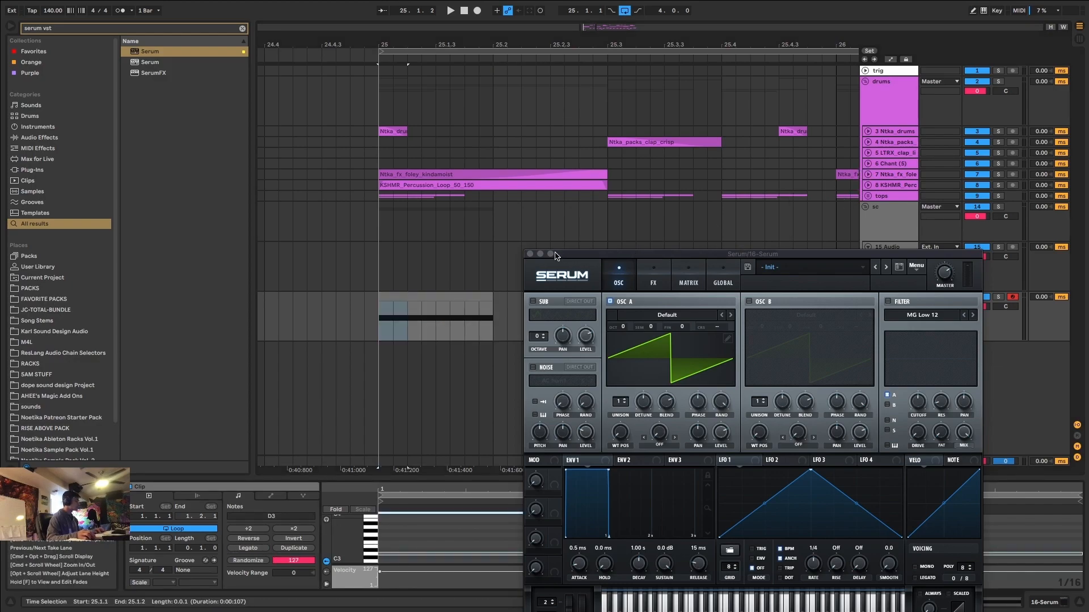
Close the Serum window and recolour the Serum track to the same magenta as the drum tracks.
click(529, 254)
click(888, 317)
right_click(886, 323)
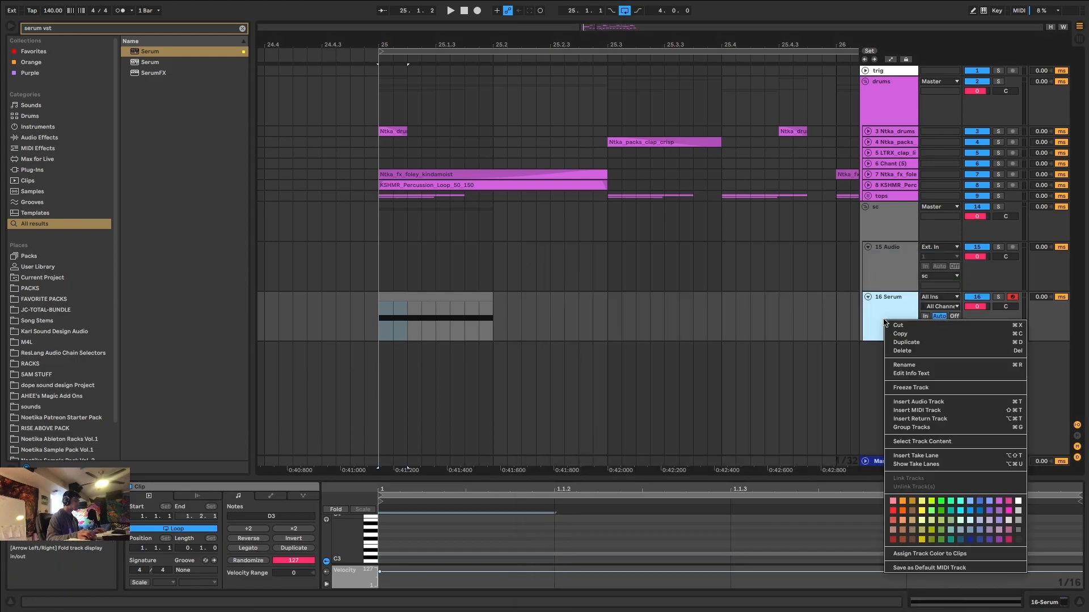
click(999, 501)
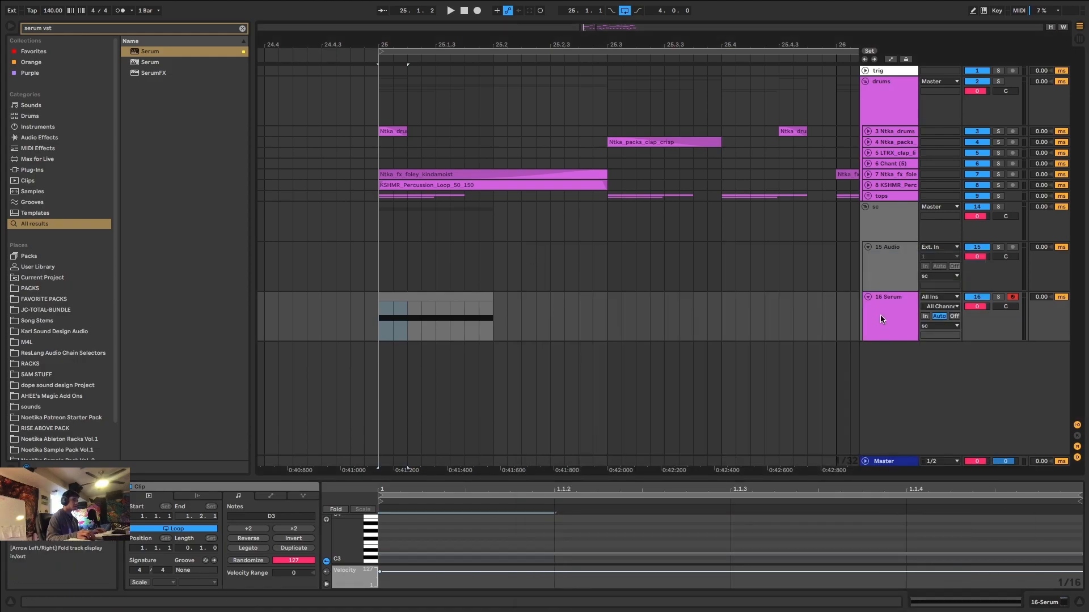
Group the Serum track under the name BASSES and delete the empty audio track above the group.
key(super+g)
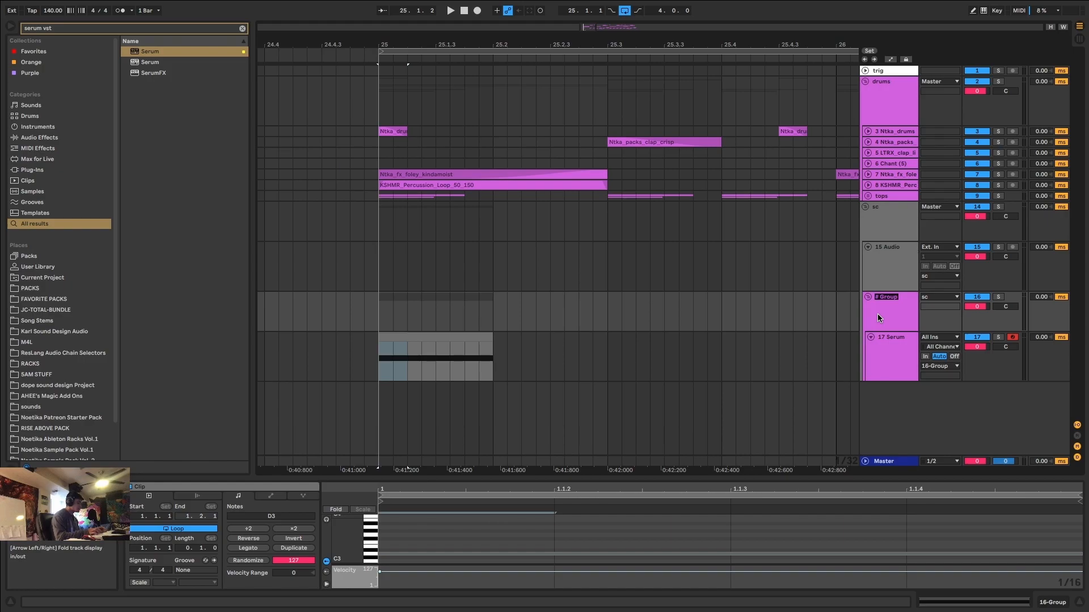
text(BASSES)
key(Return)
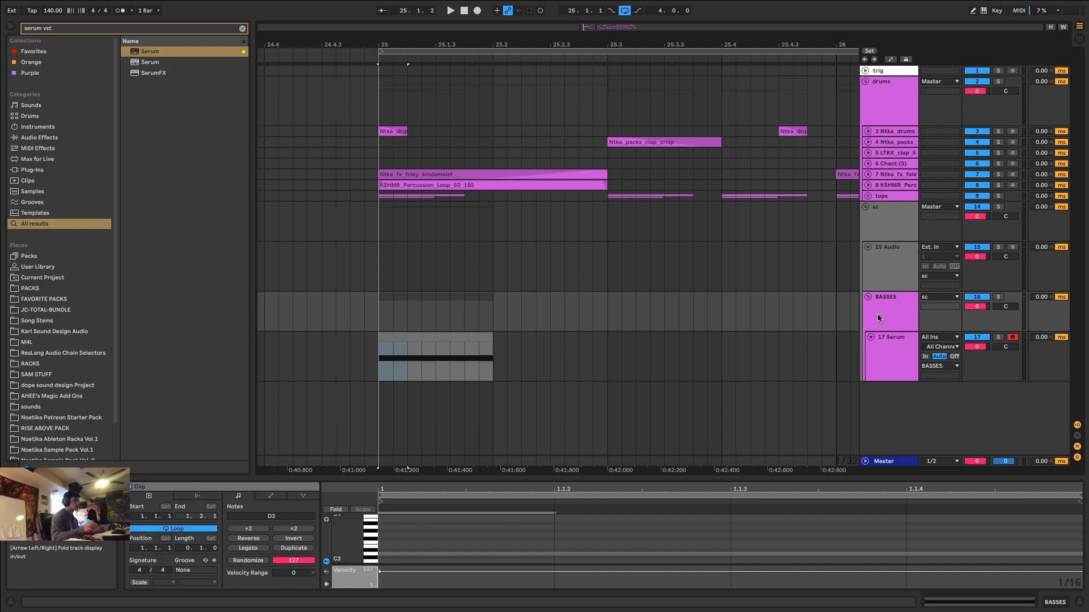
click(893, 275)
key(Delete)
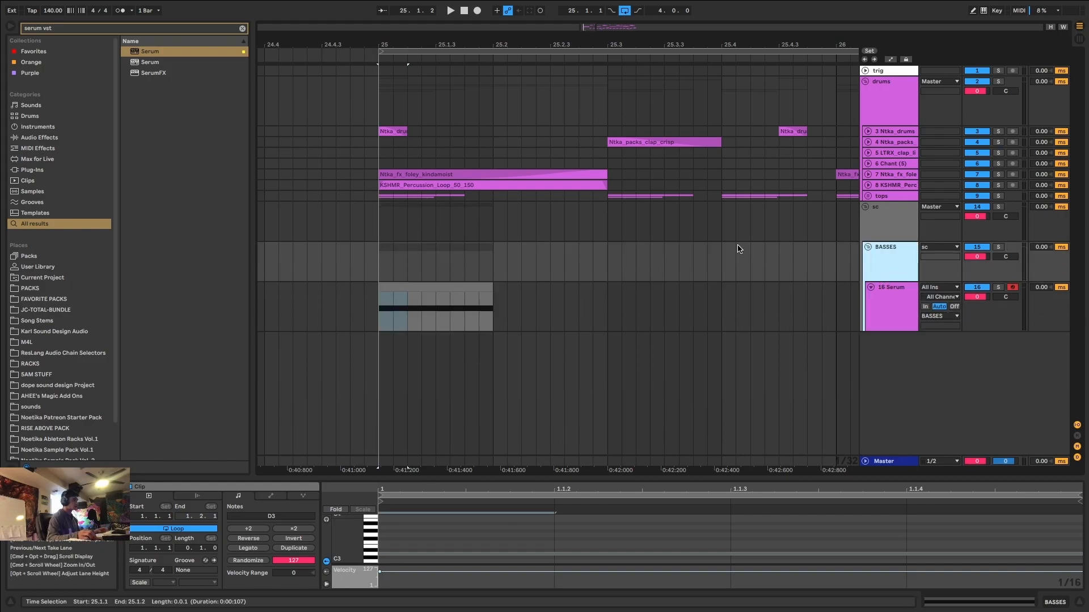
Solo the Serum track and play its one-beat clip.
click(397, 289)
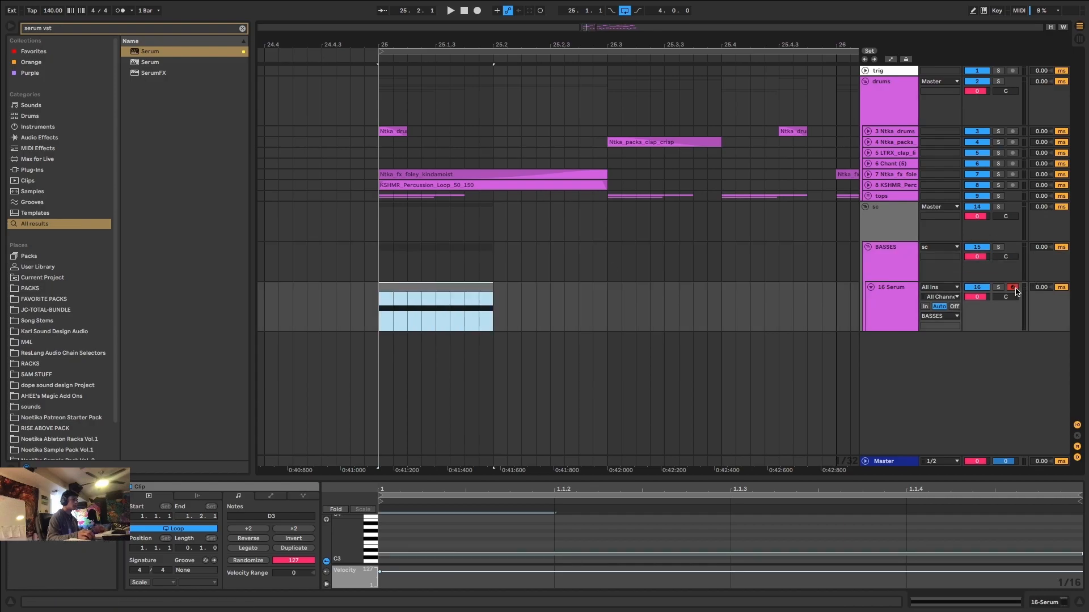
click(998, 288)
key(space)
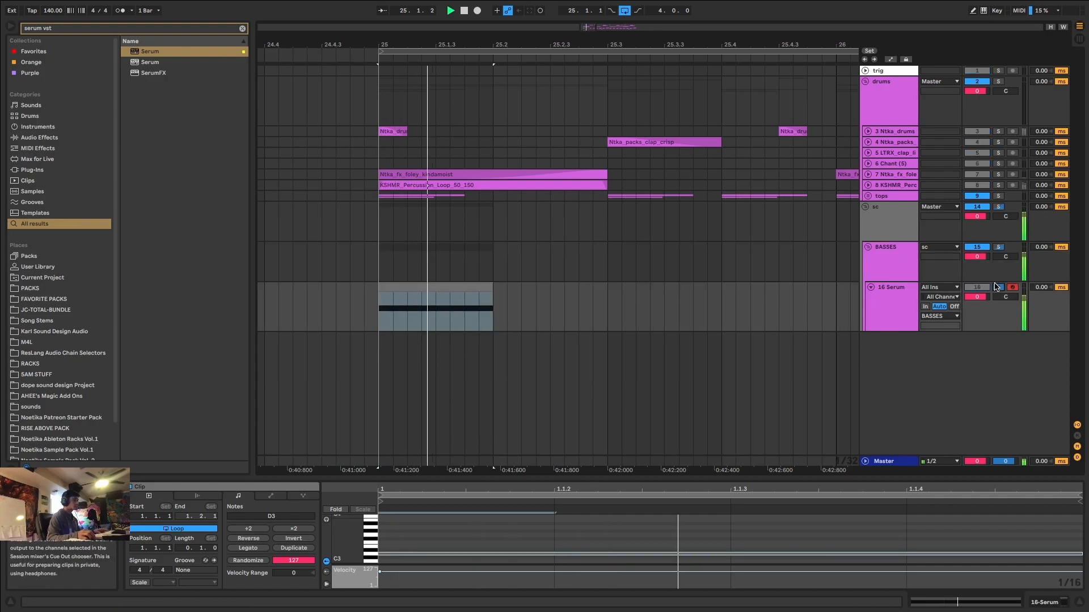
key(space)
Apply the BASSES group's colour to its grouped track and clip.
click(481, 288)
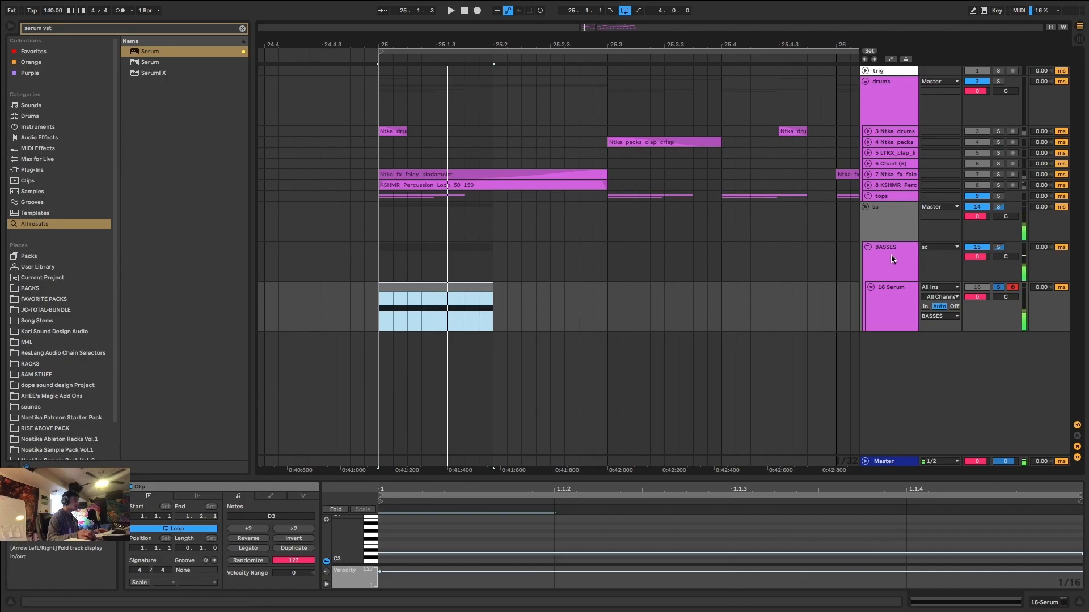
right_click(893, 258)
click(967, 446)
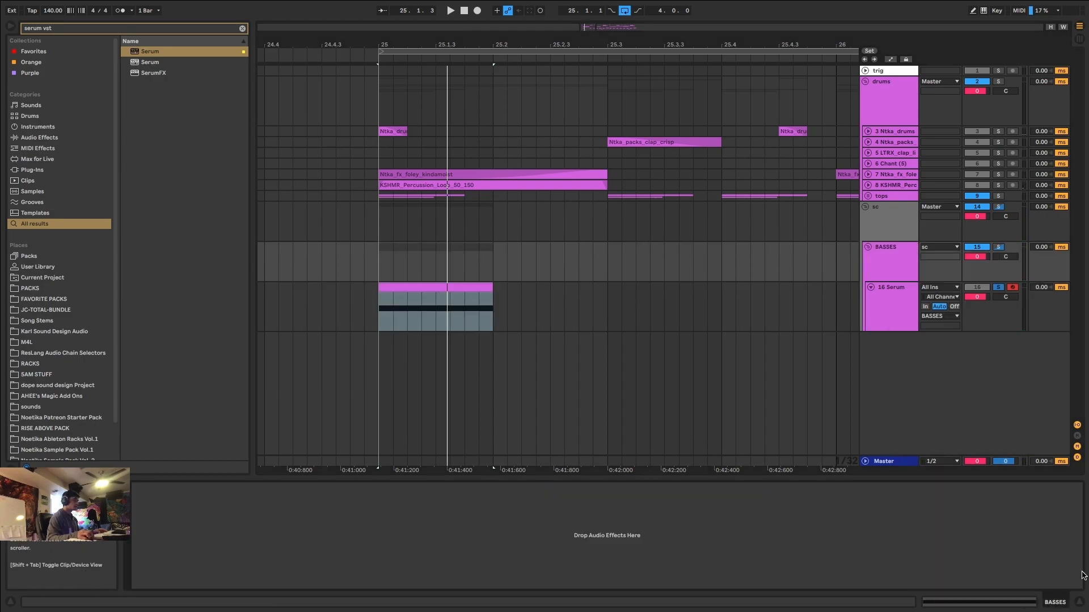
Reopen Serum and load the Basic Shapes wavetable from the Analog category into oscillator A.
click(841, 318)
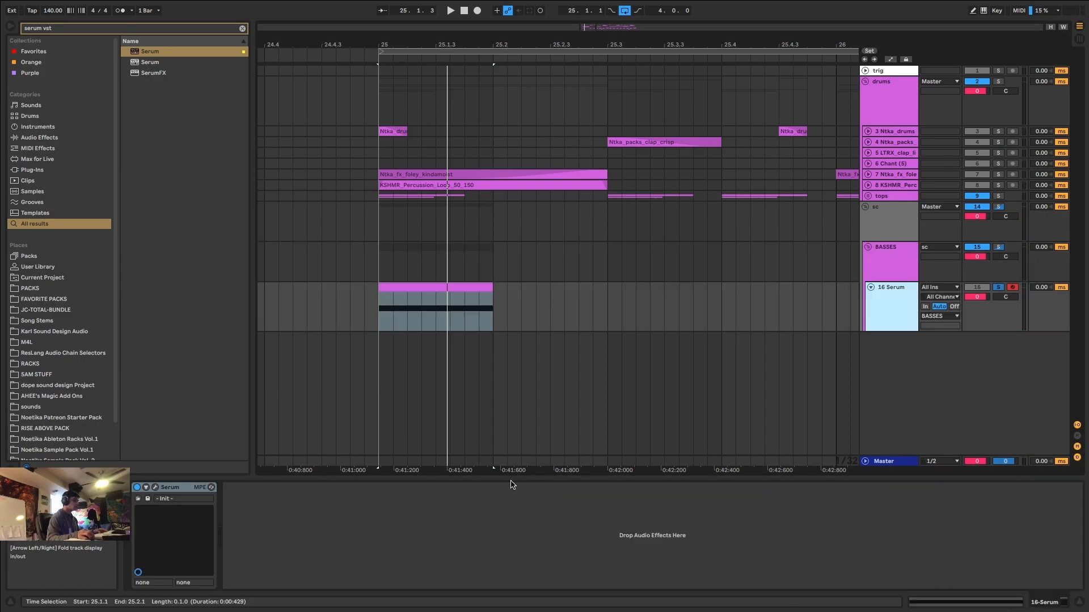
click(156, 488)
drag(654, 246, 800, 82)
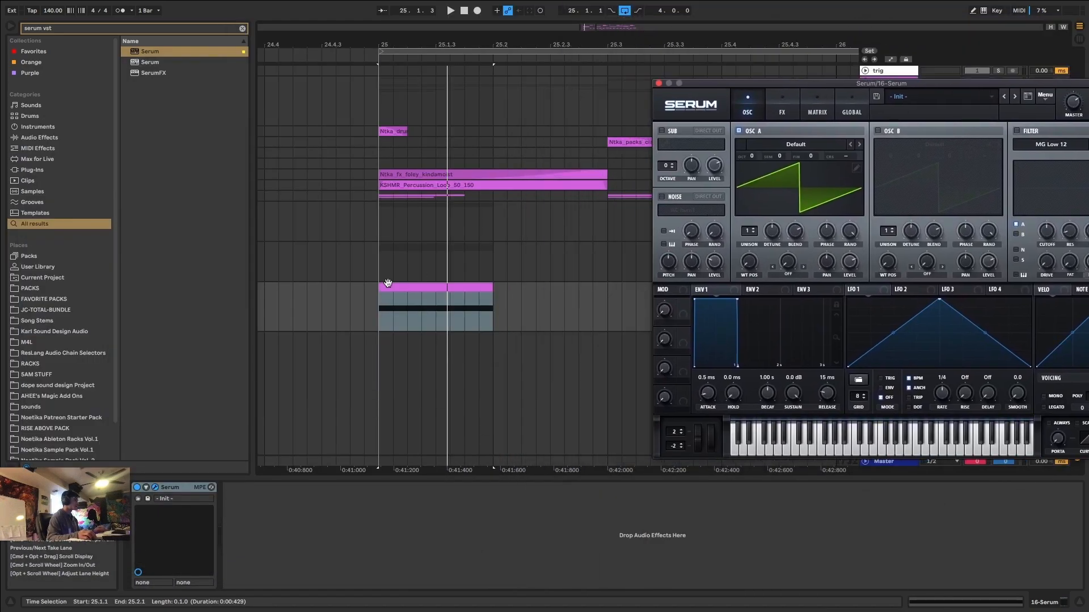
drag(700, 89, 749, 422)
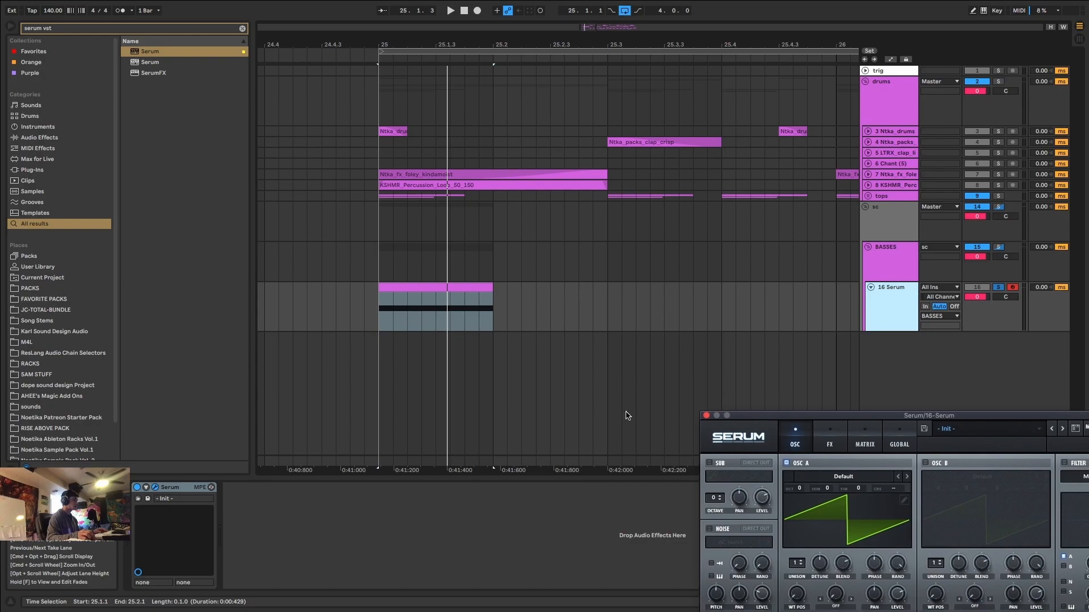
click(427, 293)
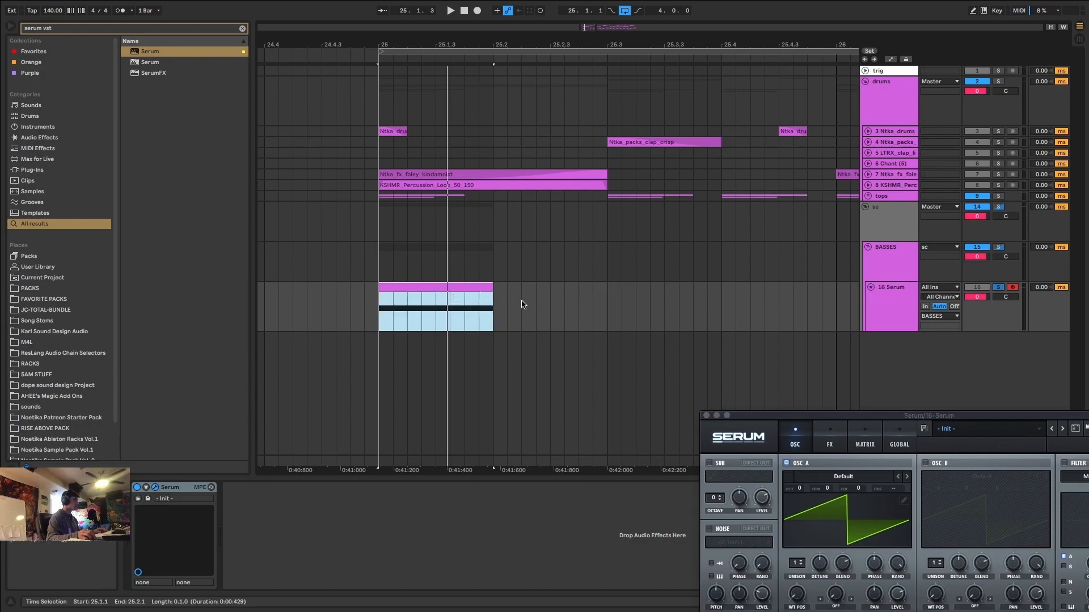
drag(794, 417, 507, 118)
click(534, 179)
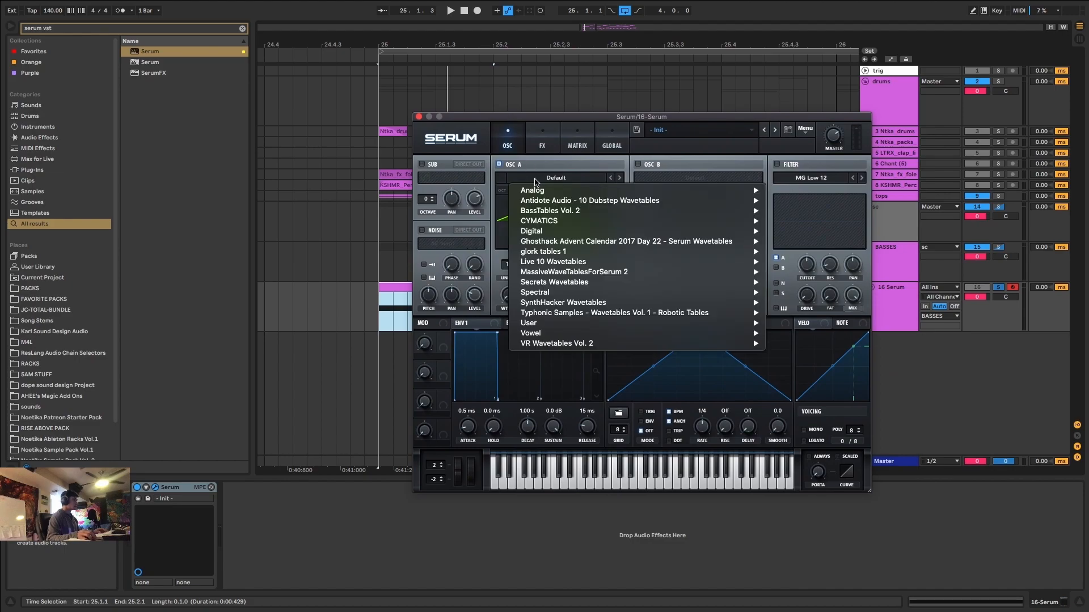
mouse_move(601, 192)
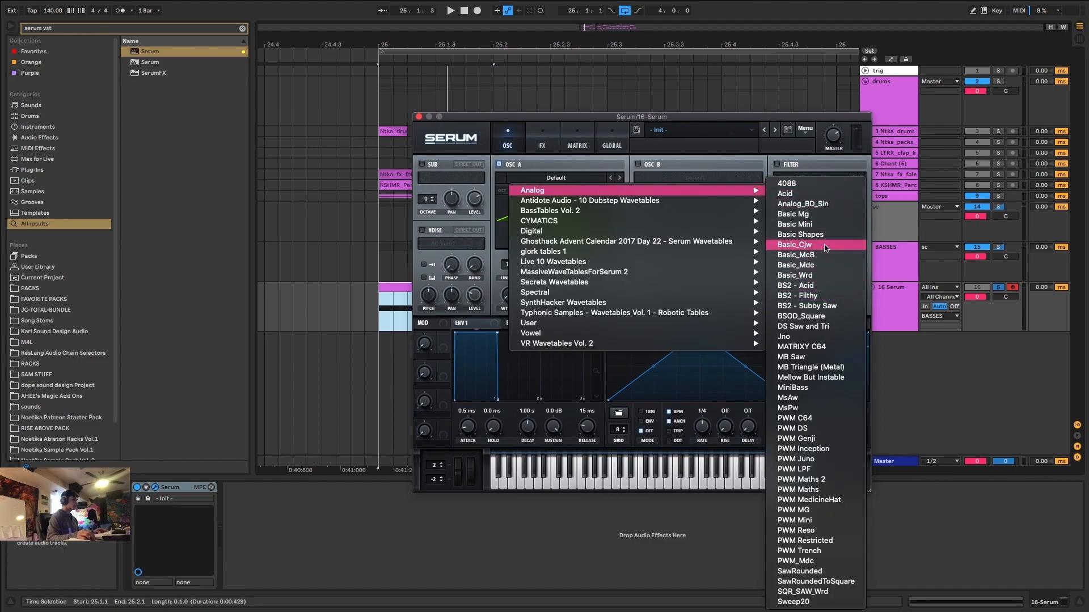
click(805, 234)
Enable oscillator B, load the HarmonicSeries wavetable from the Digital category, and raise its wavetable position to about eight cycles.
click(648, 165)
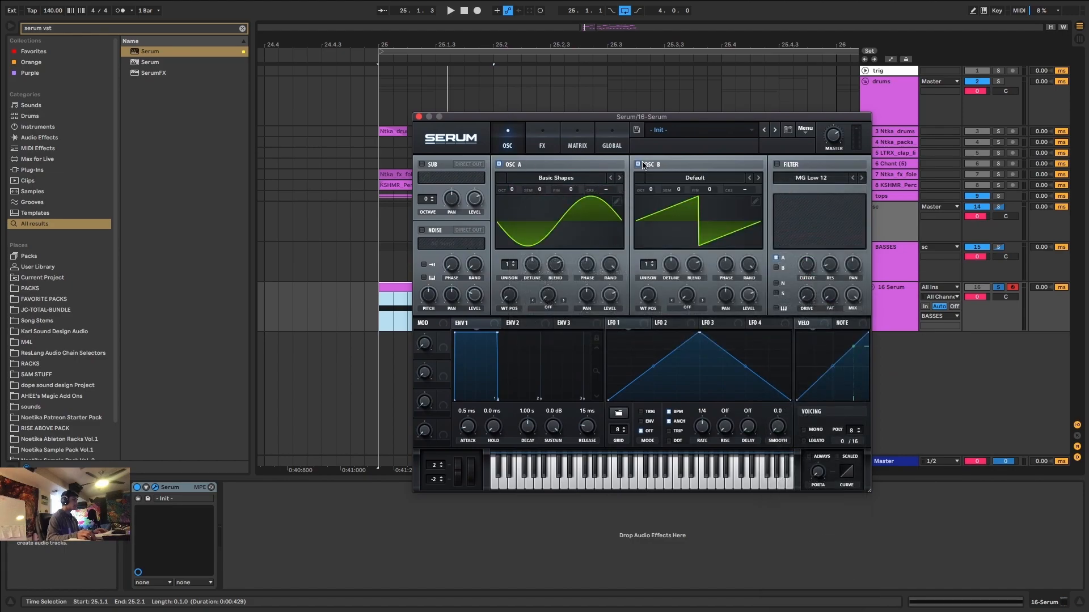
click(671, 178)
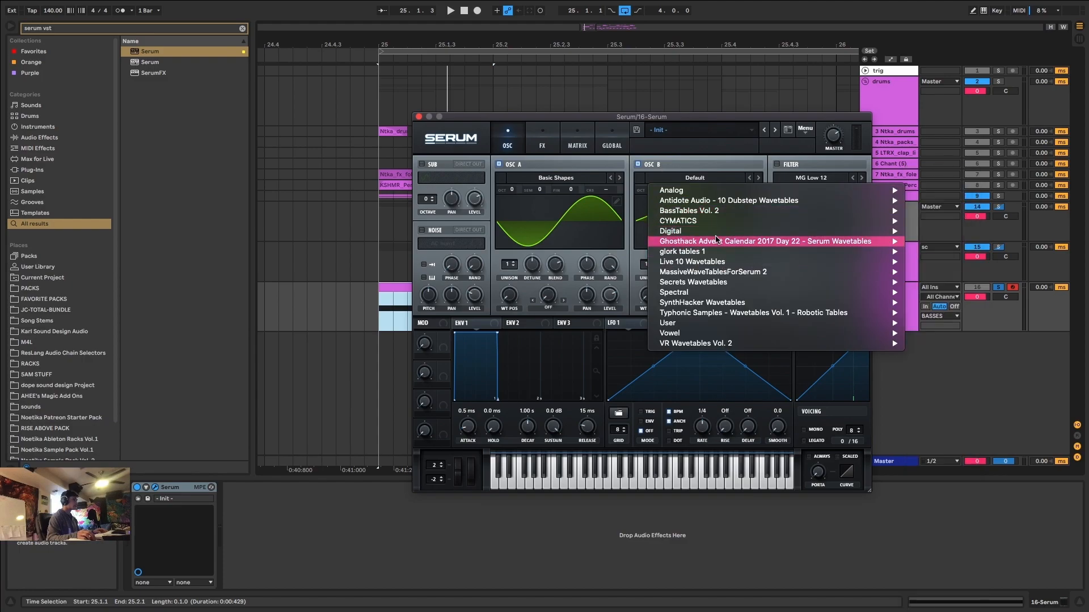
mouse_move(730, 232)
click(944, 347)
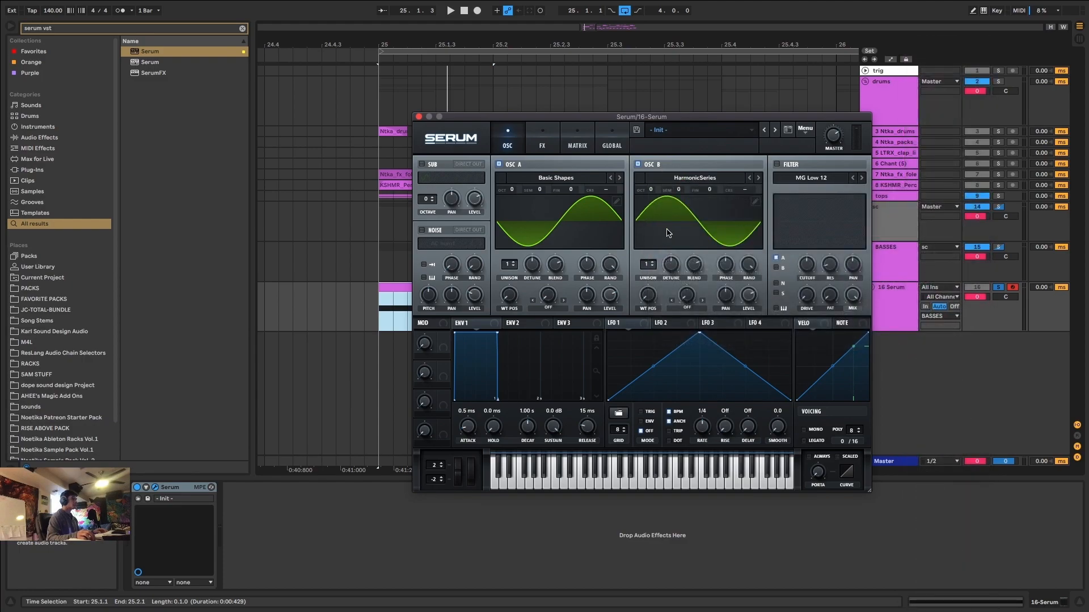
drag(652, 291, 646, 259)
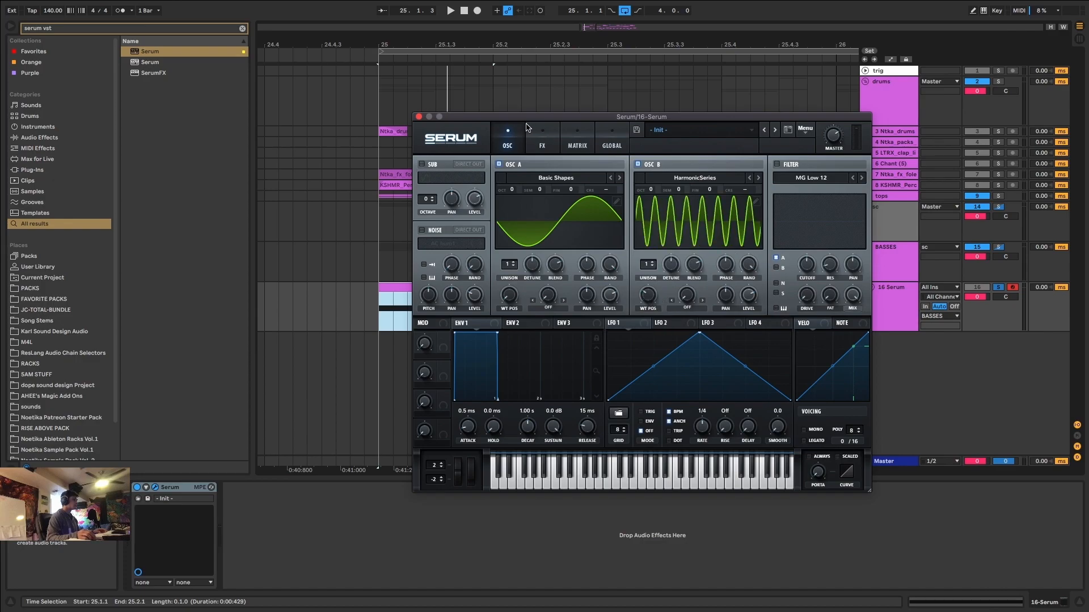
Enable Serum's Distortion effect in Tube mode and close the plug-in window.
click(543, 141)
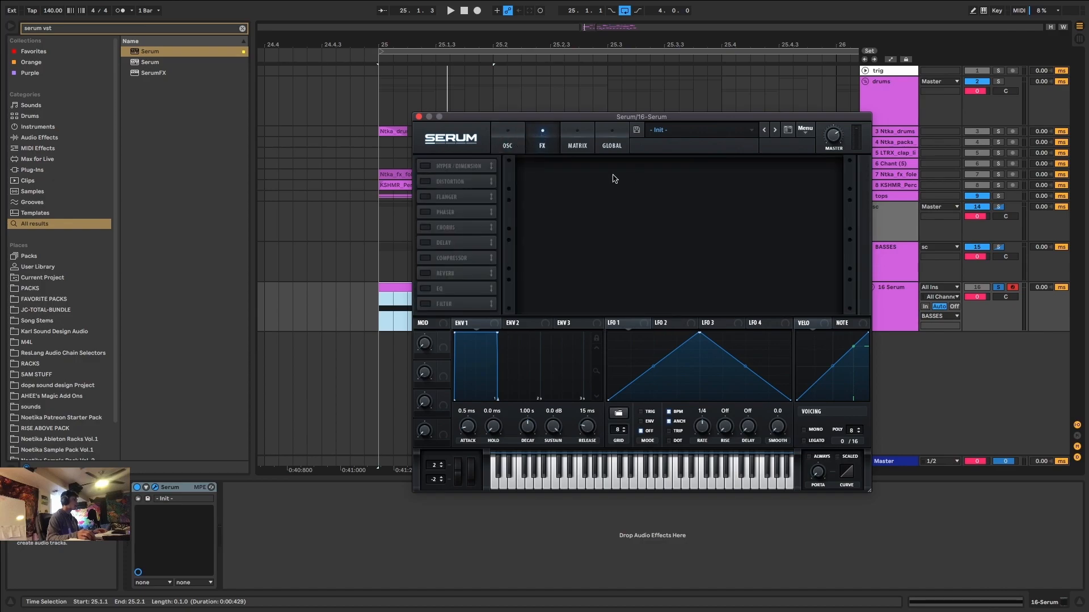
click(425, 182)
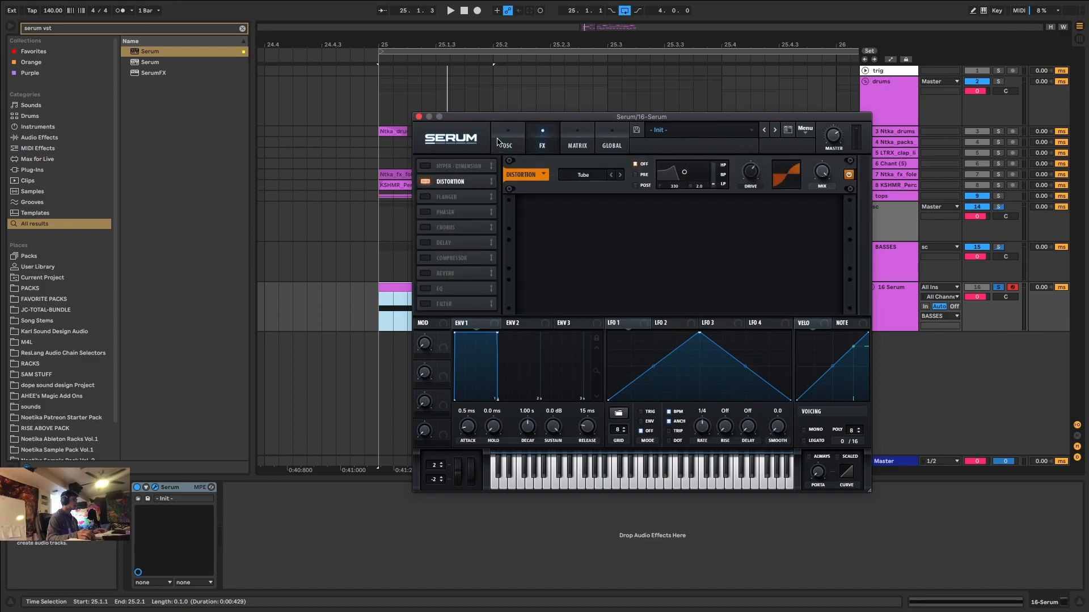
click(501, 142)
click(419, 117)
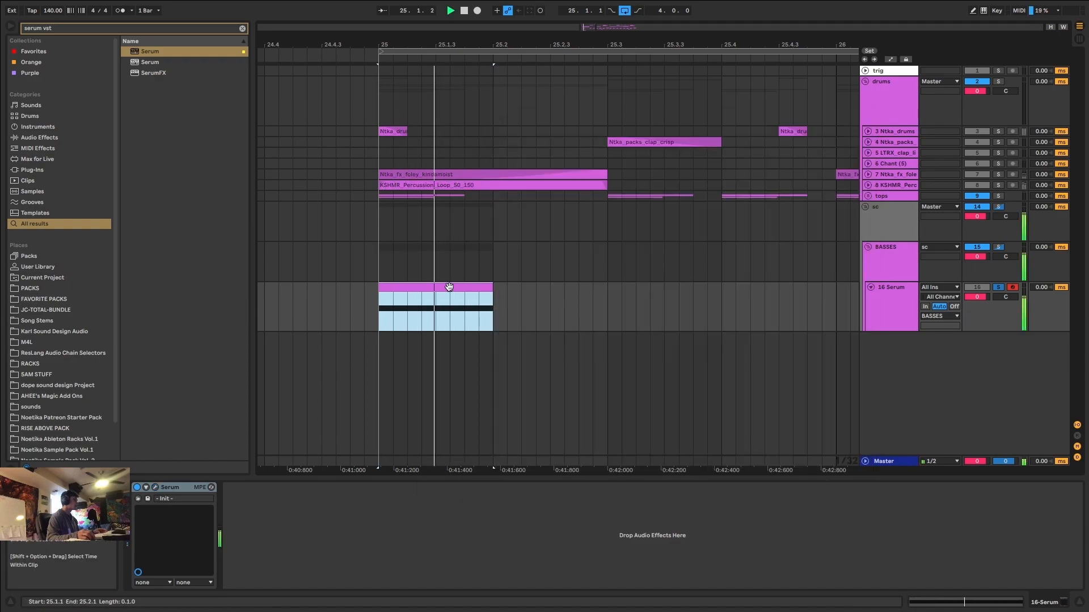
Transpose the D3 note in the Serum clip down three octaves to D0 and play it.
double_click(445, 287)
drag(382, 536, 414, 590)
key(space)
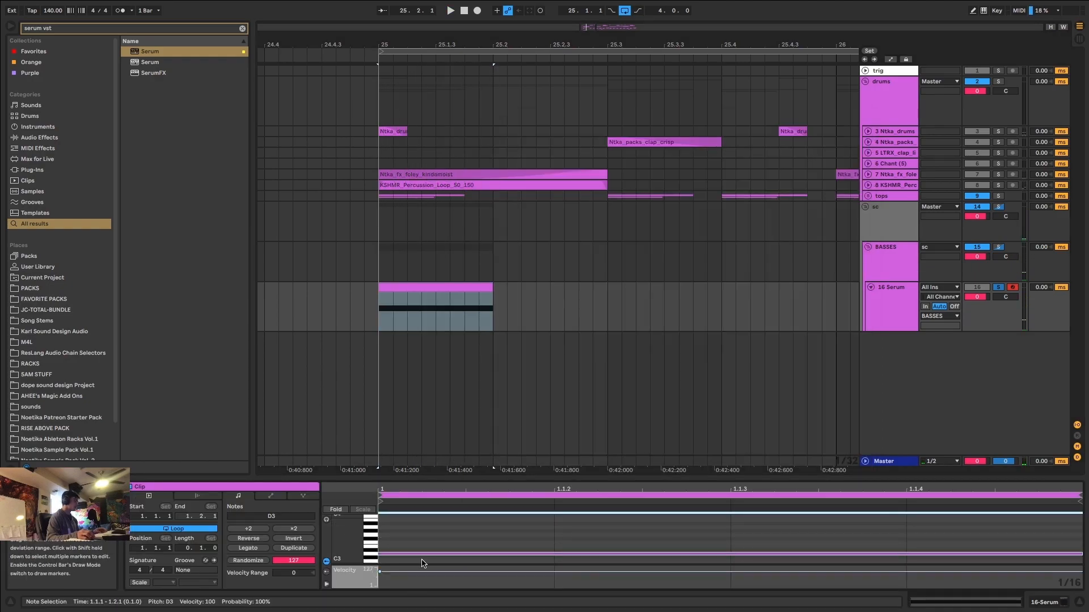
key(shift+Down)
key(shift+Down)
key(shift+Down)
key(space)
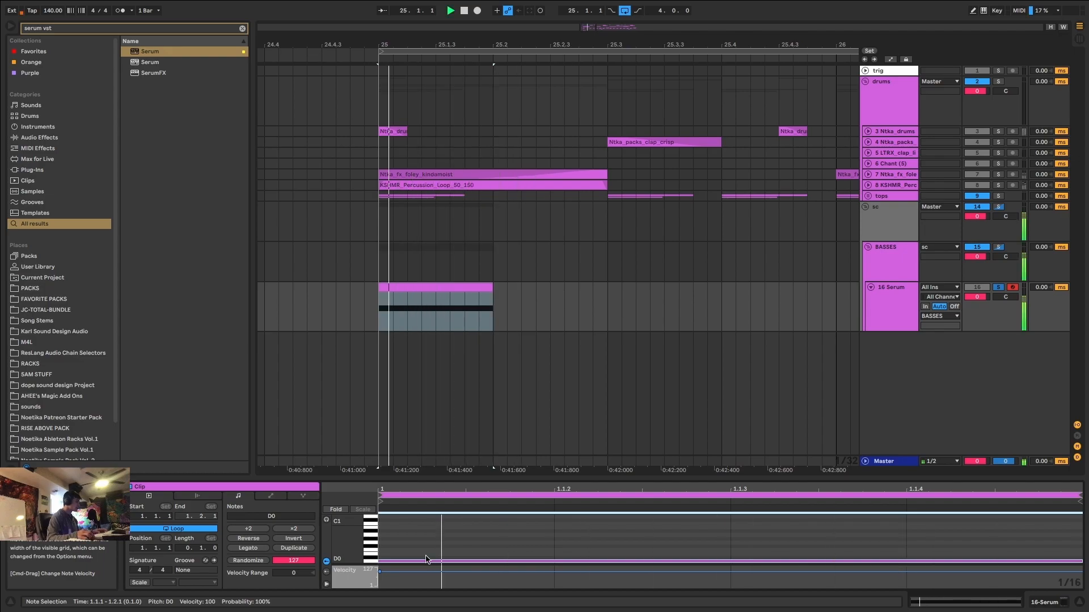
Enable the AC hum1 noise and assign LFO 1 to the levels of oscillator A, oscillator B and noise, with about 42 for noise.
click(1049, 604)
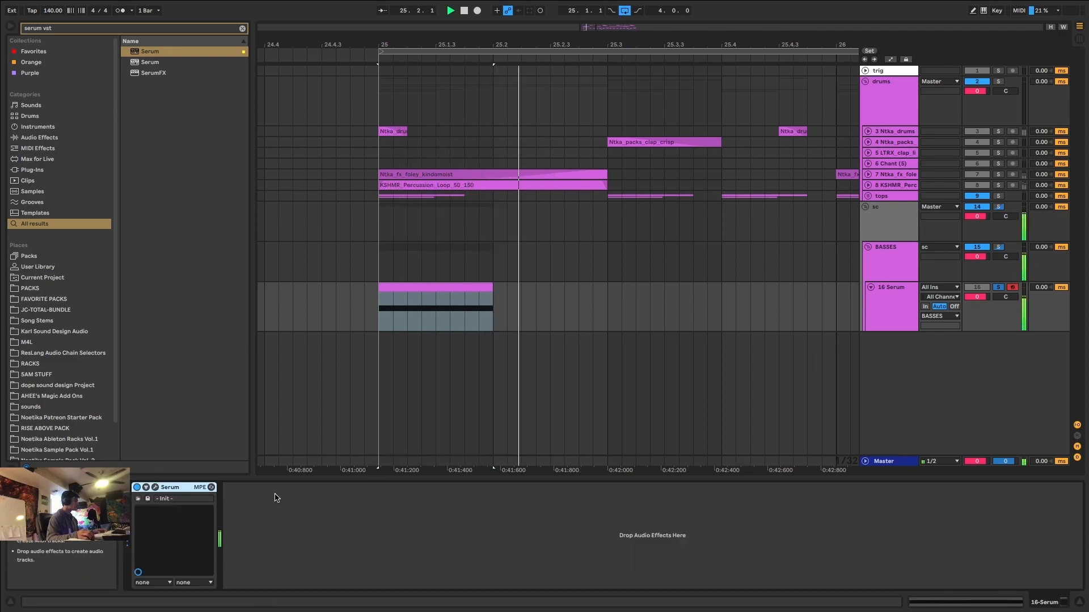
click(155, 487)
drag(617, 323, 611, 296)
drag(610, 296, 630, 600)
key(space)
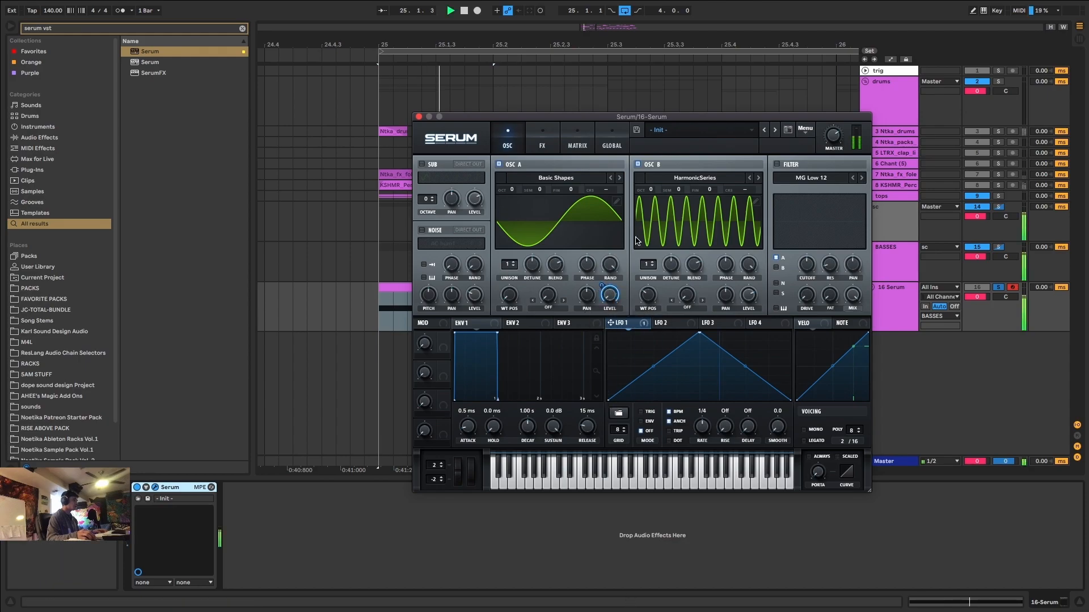
key(space)
drag(743, 285, 747, 293)
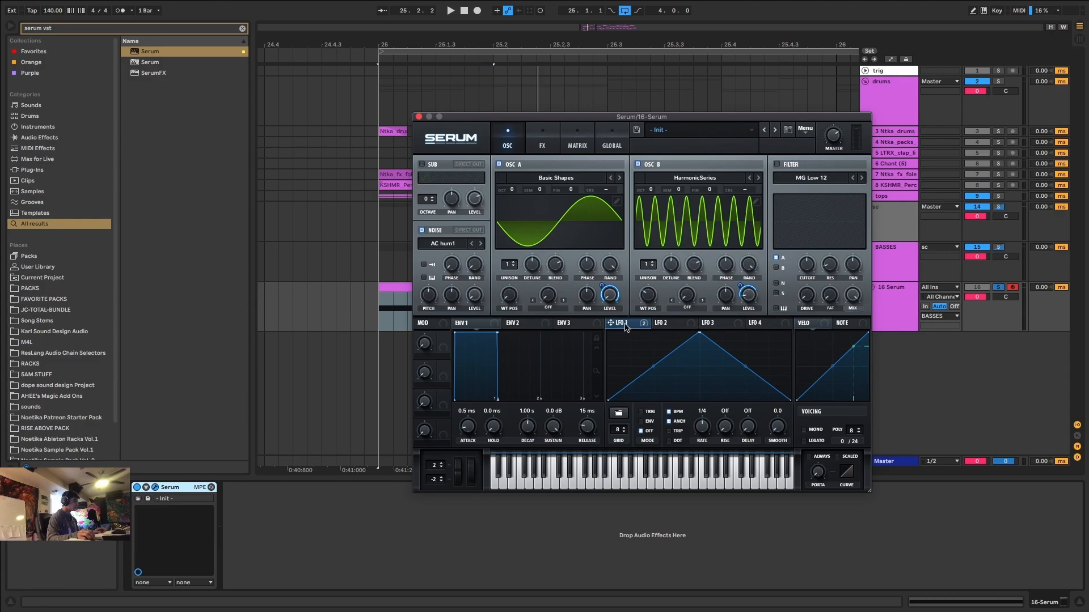
drag(468, 288, 468, 290)
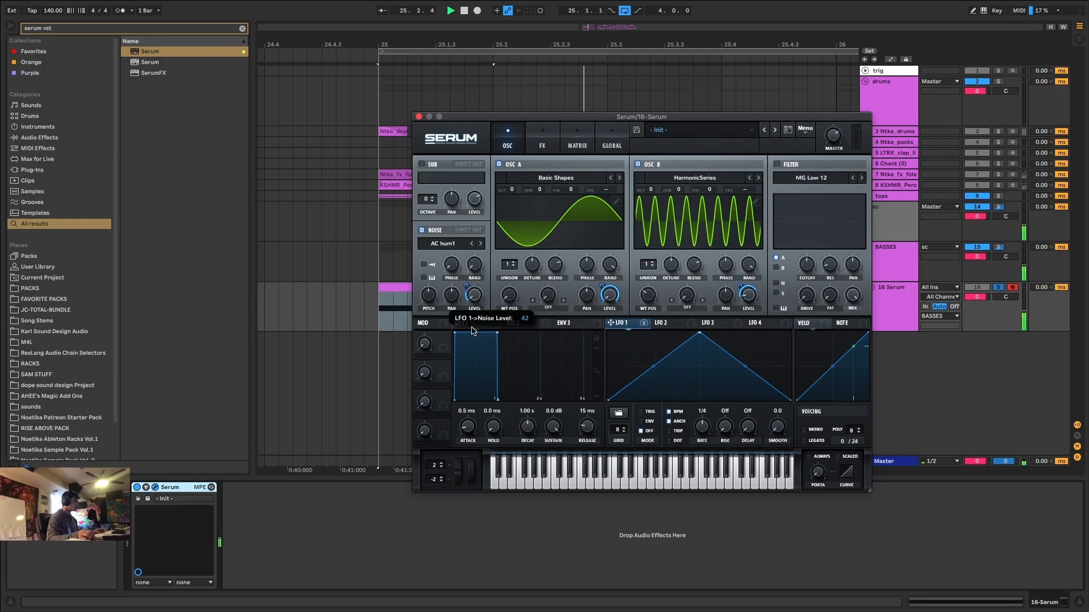
Audition other distortion modes such as SoftClip during playback and return to Tube.
click(542, 145)
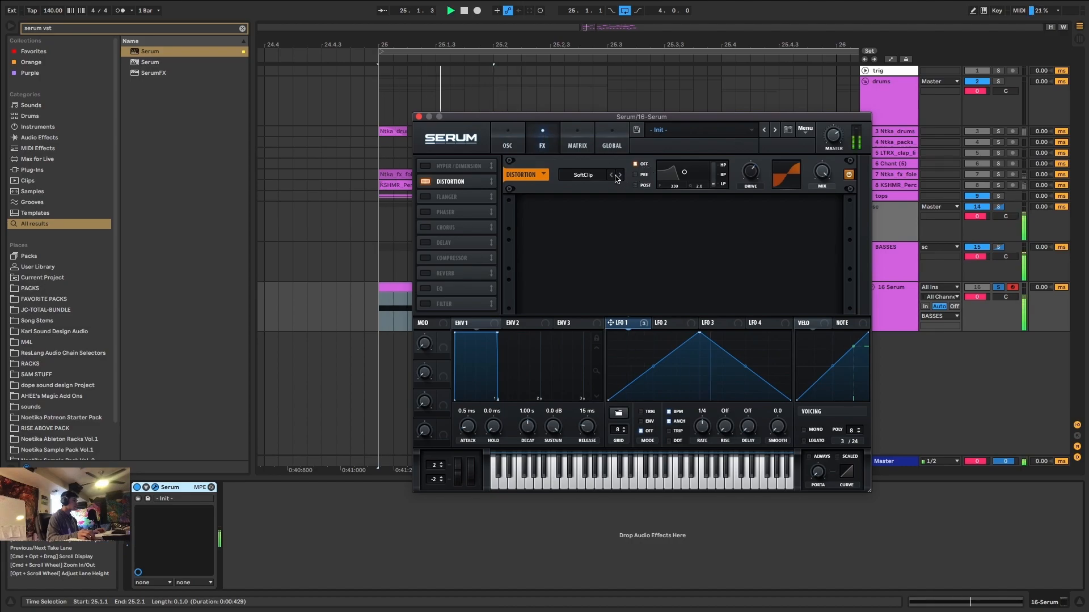
key(space)
click(620, 176)
click(613, 175)
key(space)
key(space)
click(611, 177)
key(space)
click(611, 176)
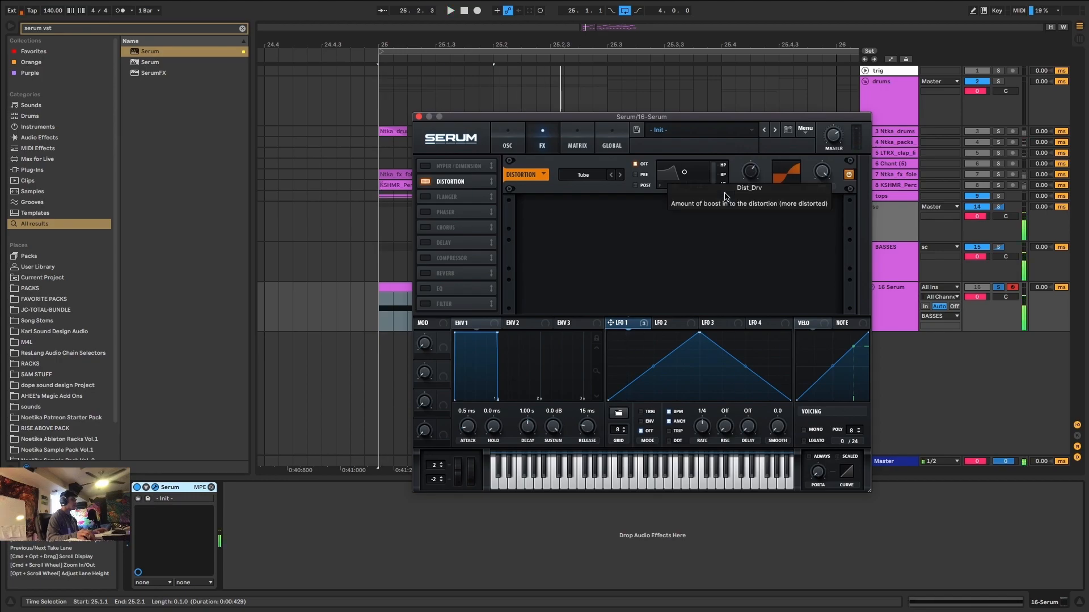
Modulate the distortion drive with LFO 1 by 15 and set the LFO to Trig mode, checking it in playback.
drag(747, 164, 749, 167)
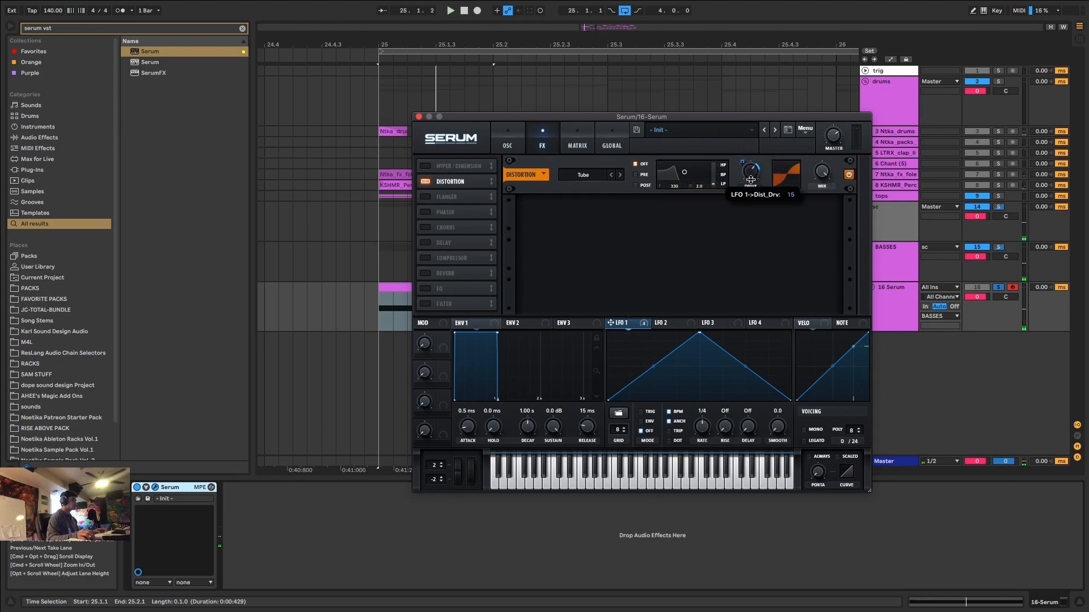
click(640, 411)
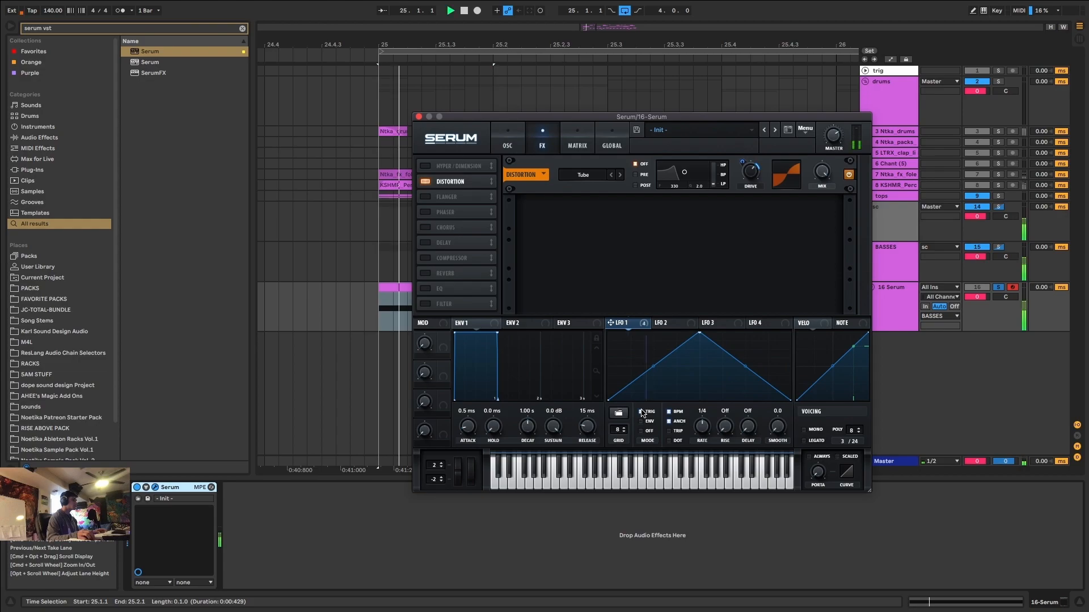
key(space)
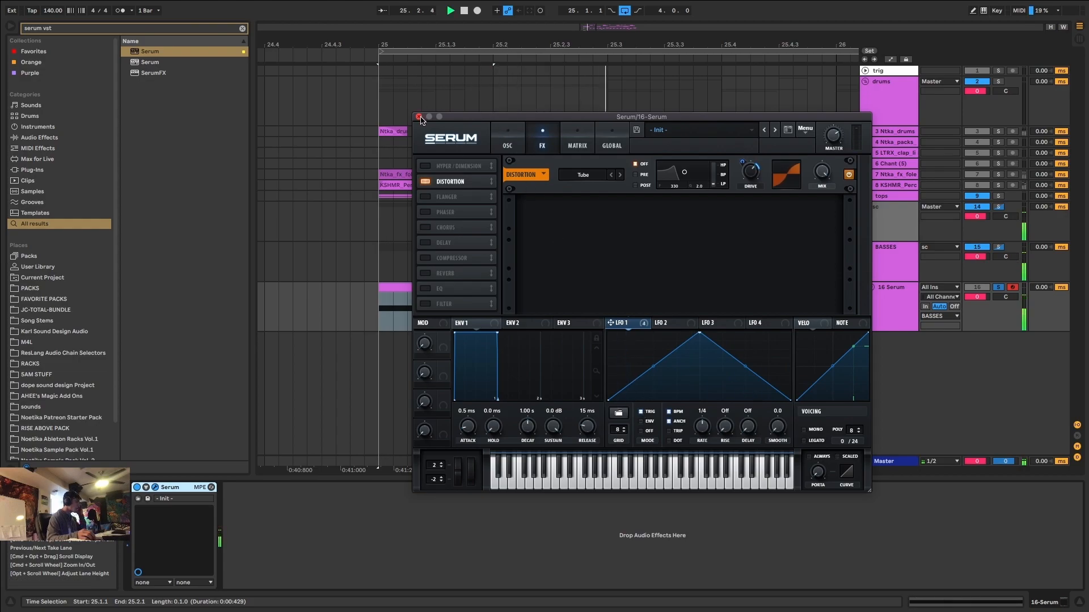
Enable Serum's Compressor effect and switch it to multiband.
click(425, 259)
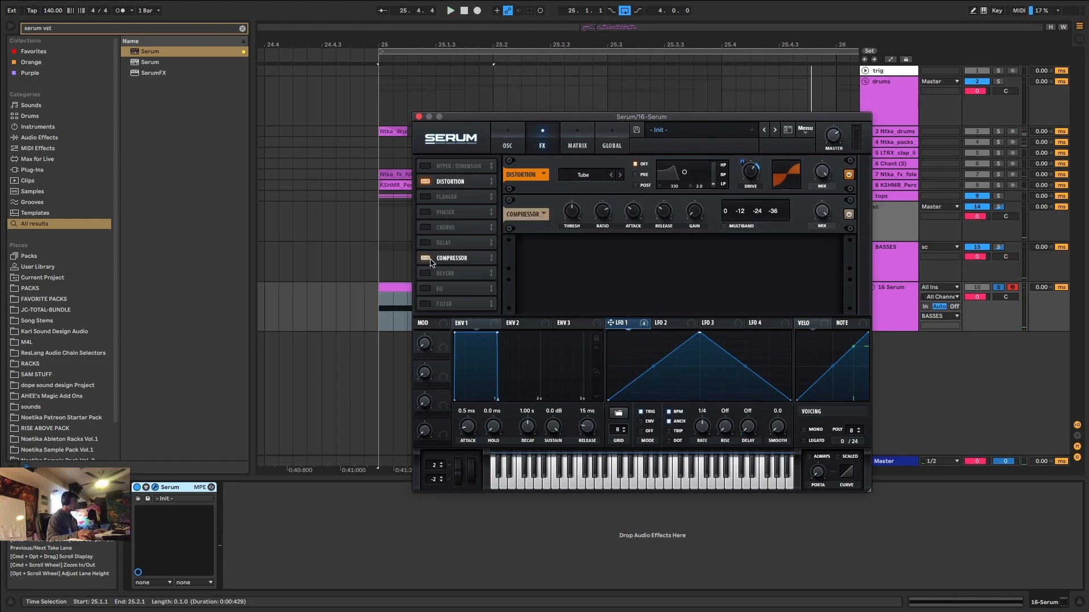
click(724, 226)
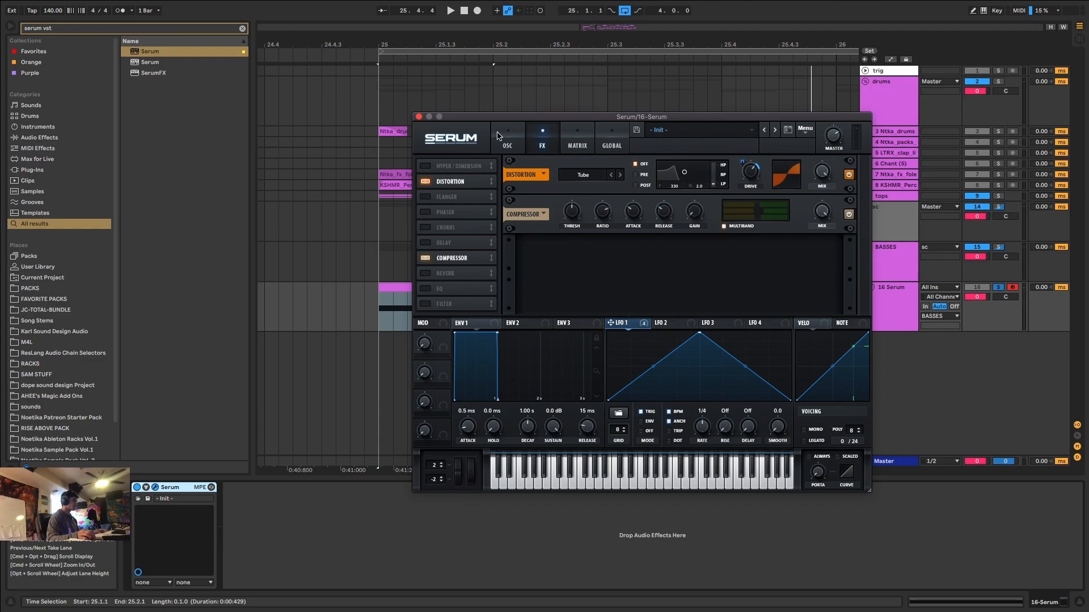
Play back the bass loop several times to check Serum's multiband compressor, and return to the oscillator page.
click(498, 136)
click(548, 138)
key(space)
key(space)
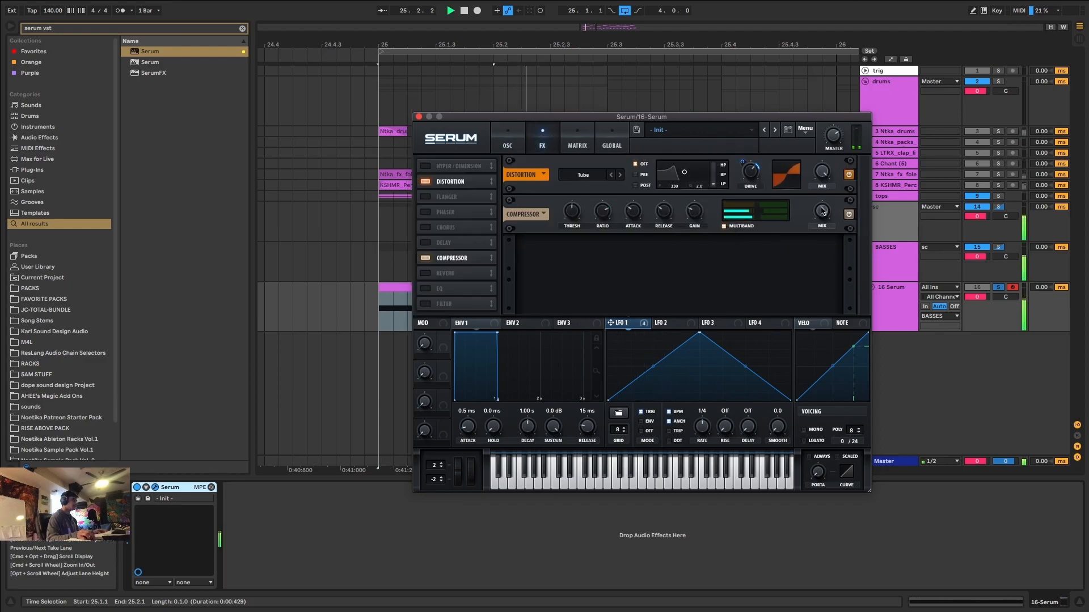
key(space)
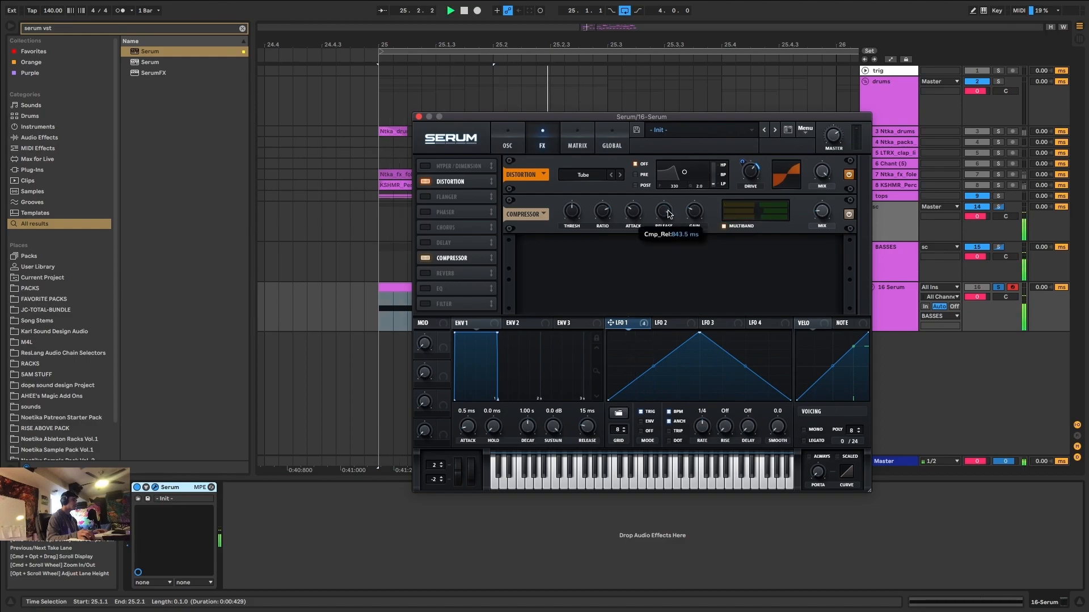
click(509, 136)
Add the Rift distortion plug-in after Multiband Compression on the Serum track and switch it to the advanced view.
click(152, 117)
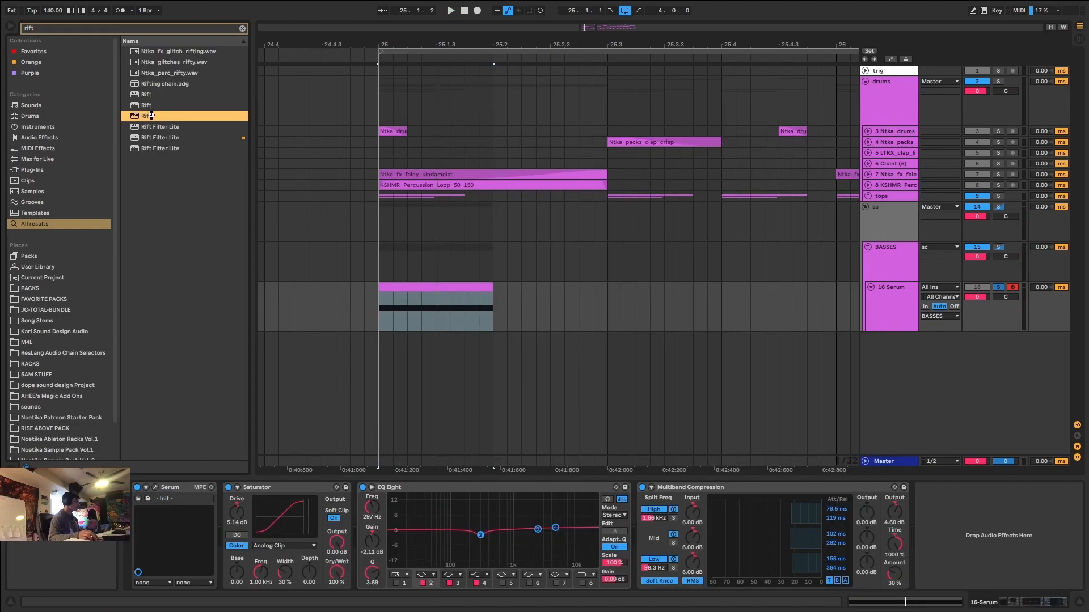
double_click(151, 116)
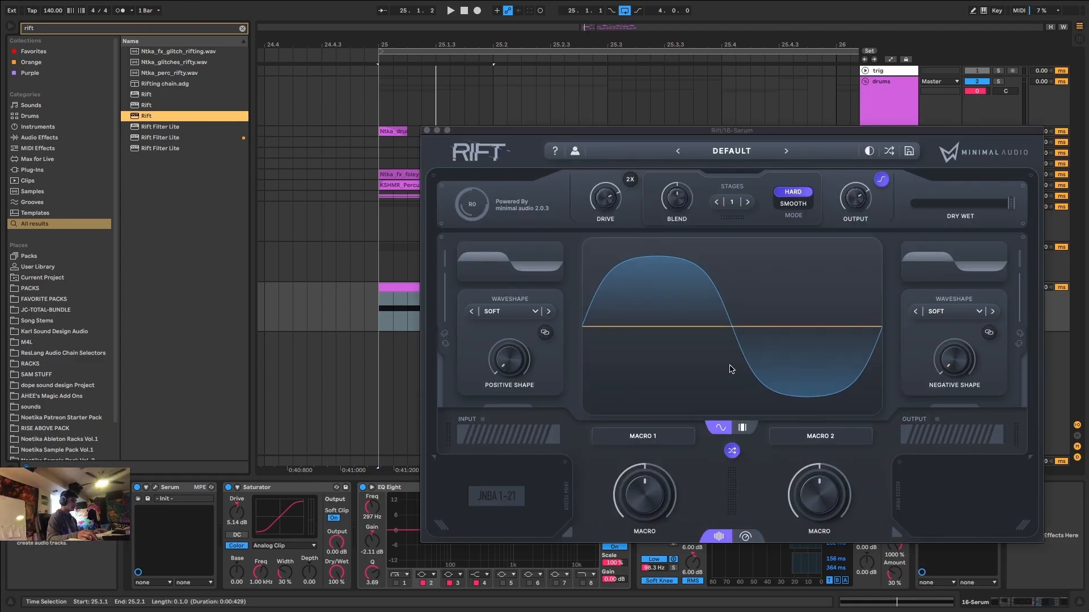
key(space)
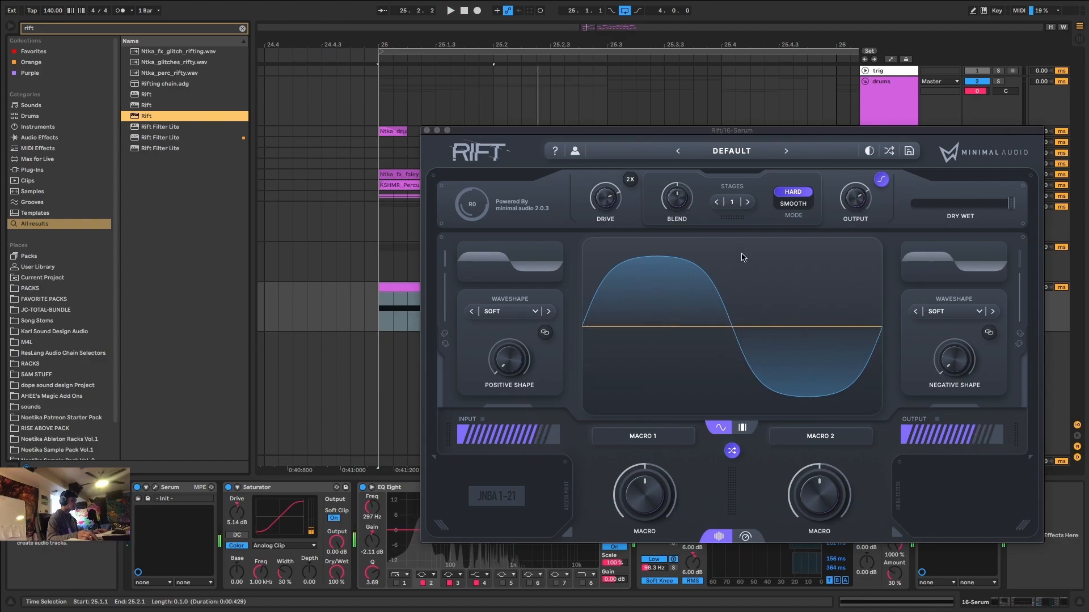
click(746, 537)
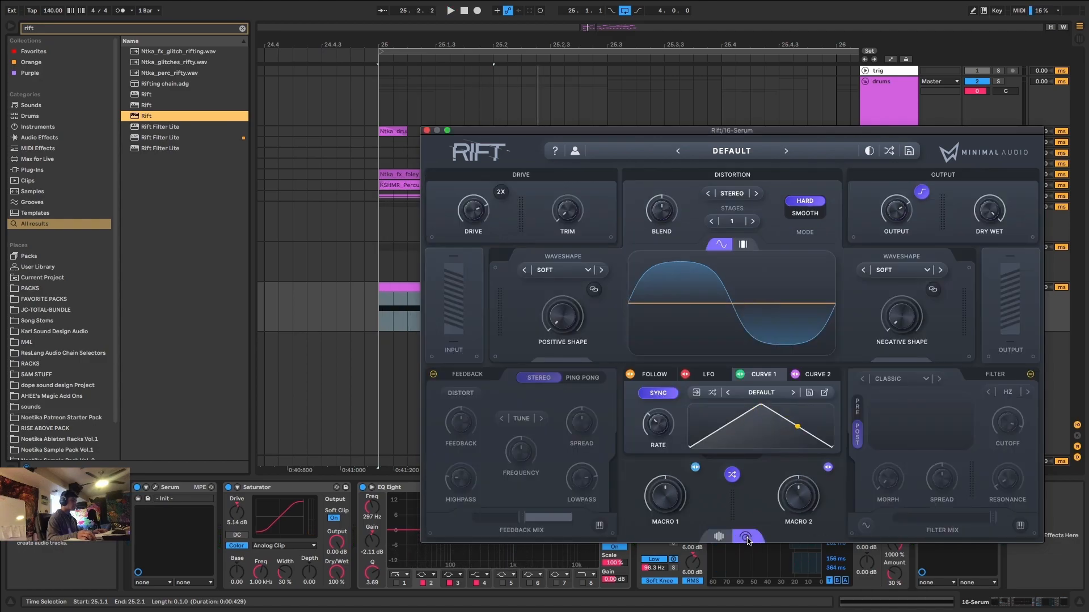
Randomize Rift's settings repeatedly and audition the results during playback.
click(733, 476)
key(space)
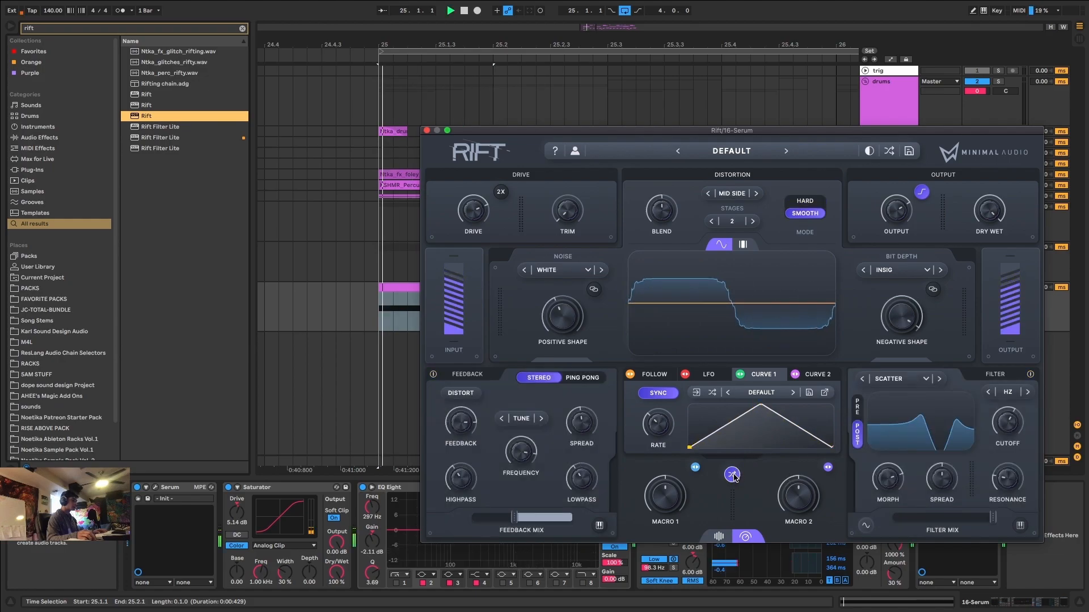
click(733, 476)
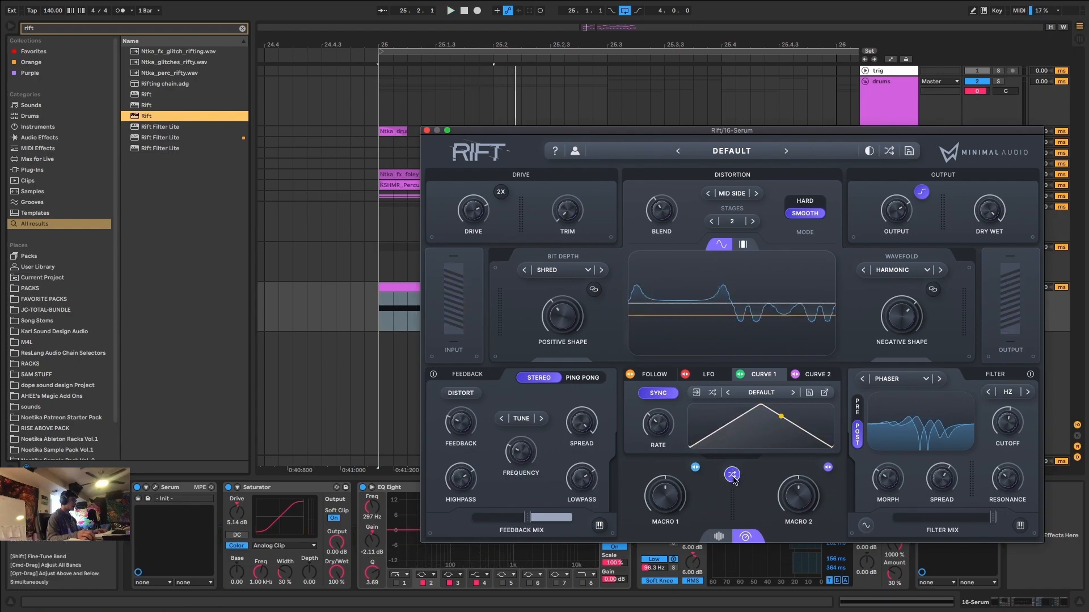
drag(658, 130, 501, 115)
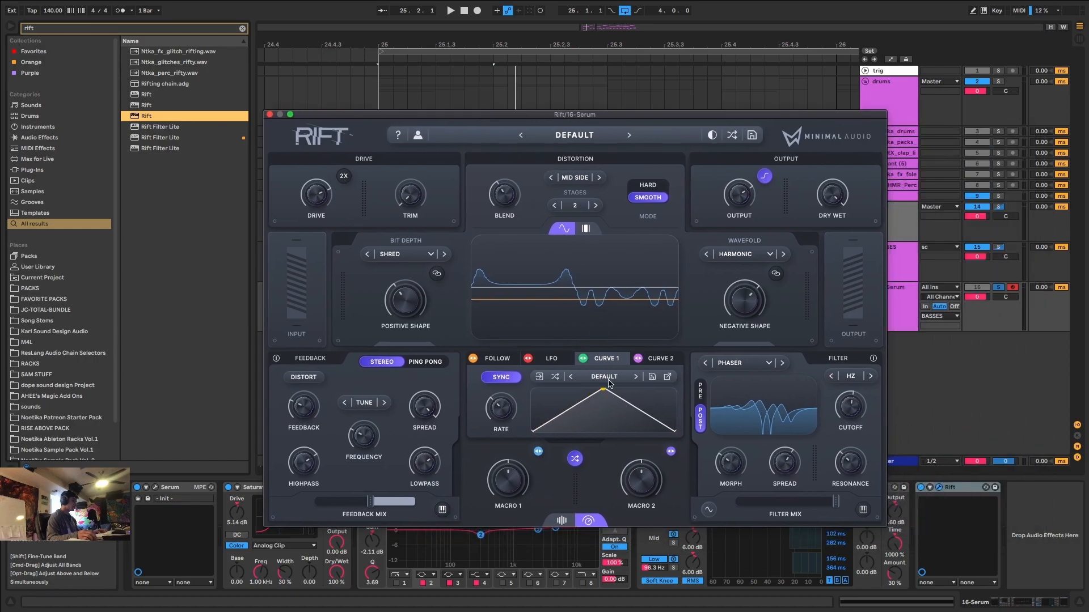
click(574, 460)
click(574, 459)
click(574, 459)
click(574, 460)
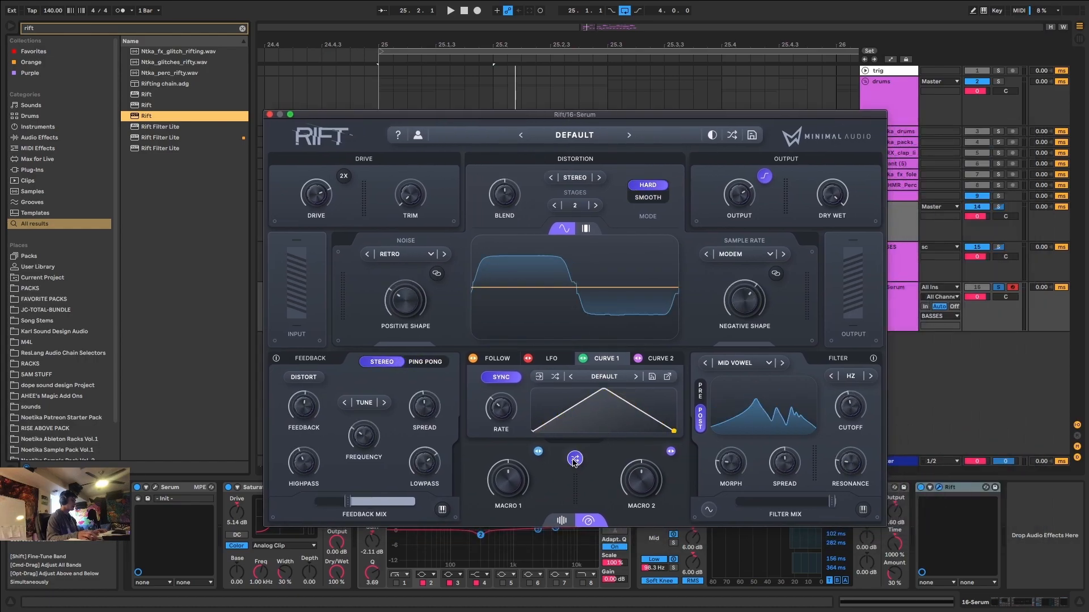
click(575, 460)
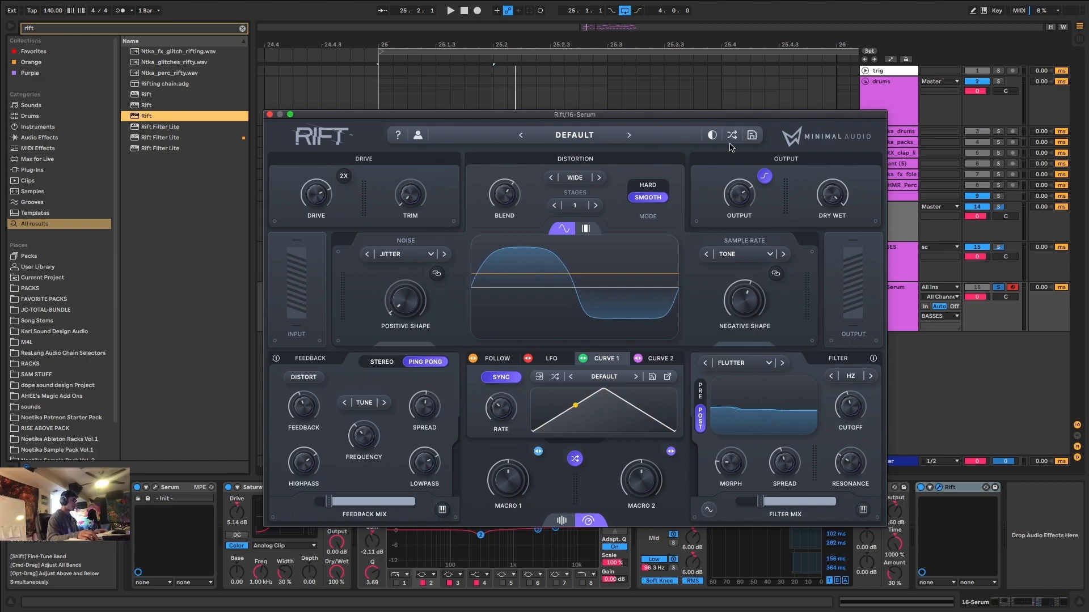
Load the "1. Default" preset from Rift's User pack.
click(575, 135)
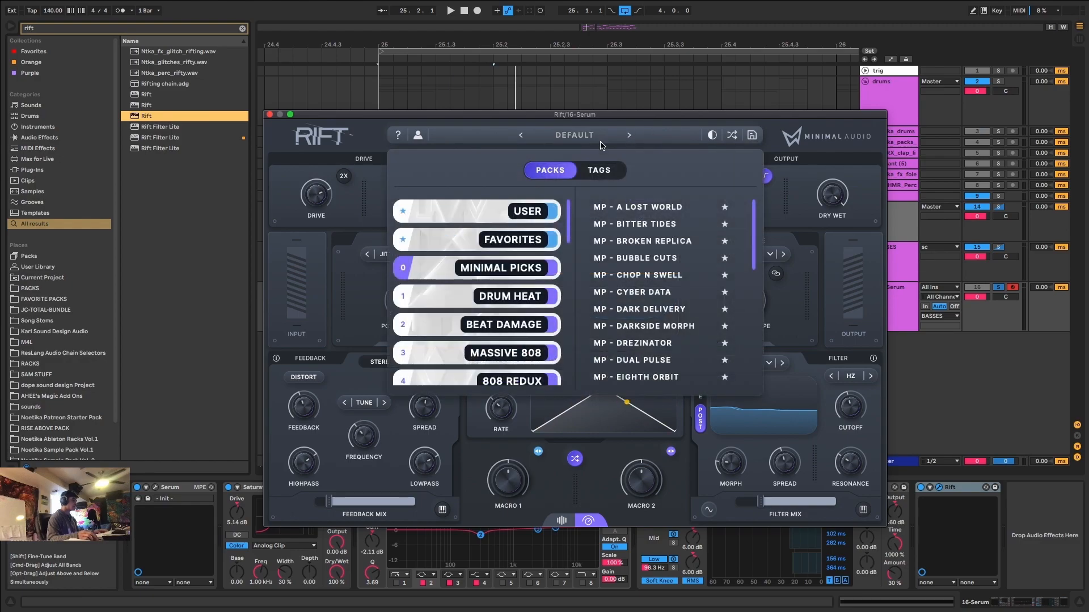
click(528, 220)
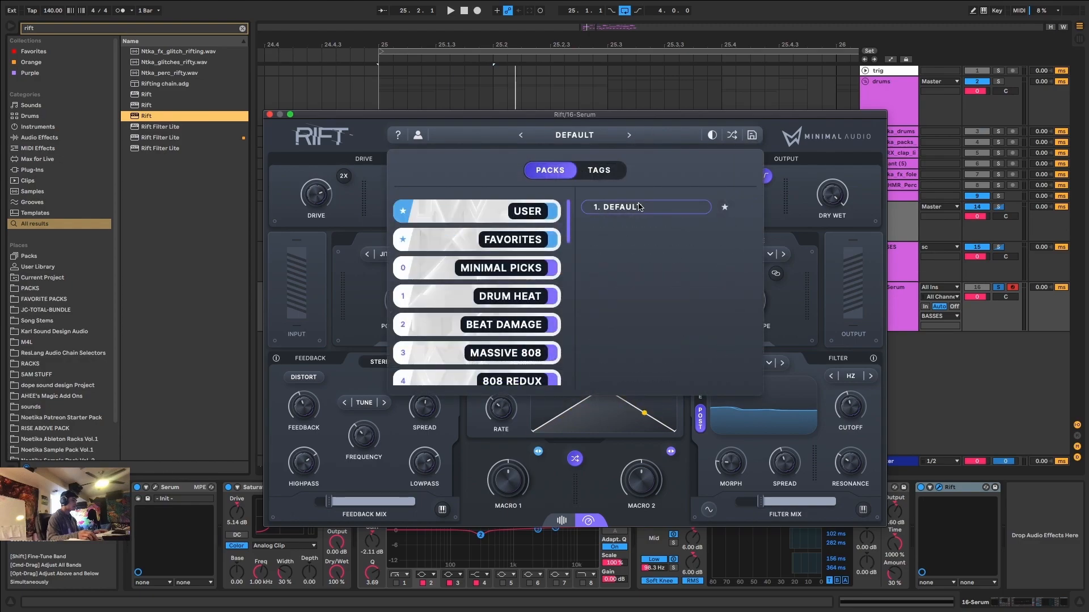
click(639, 207)
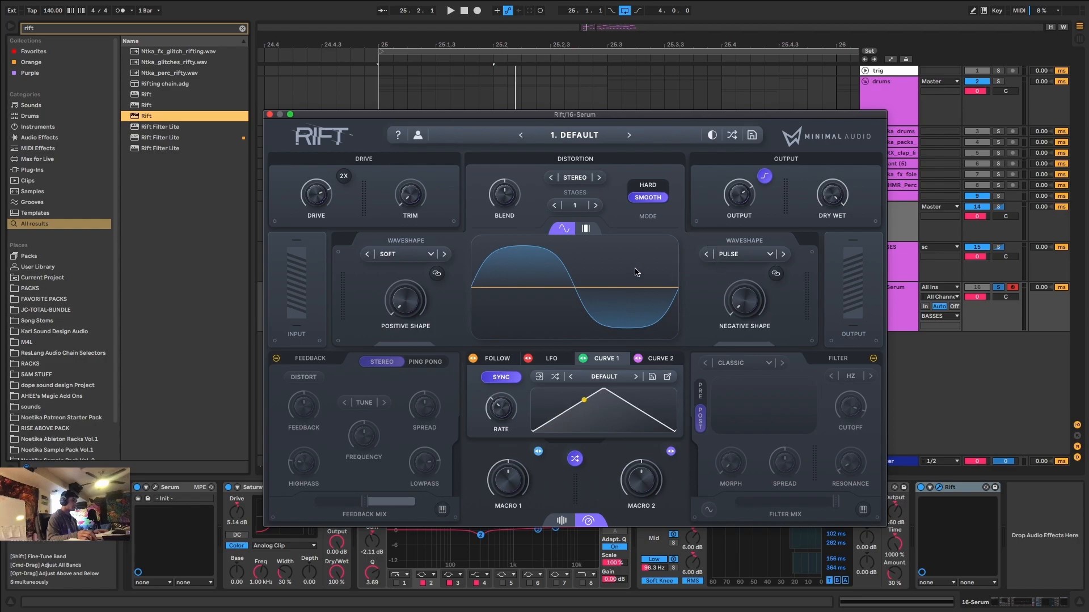
Raise the negative shape amount of the Pulse waveshape and dial it back by ear during playback.
key(space)
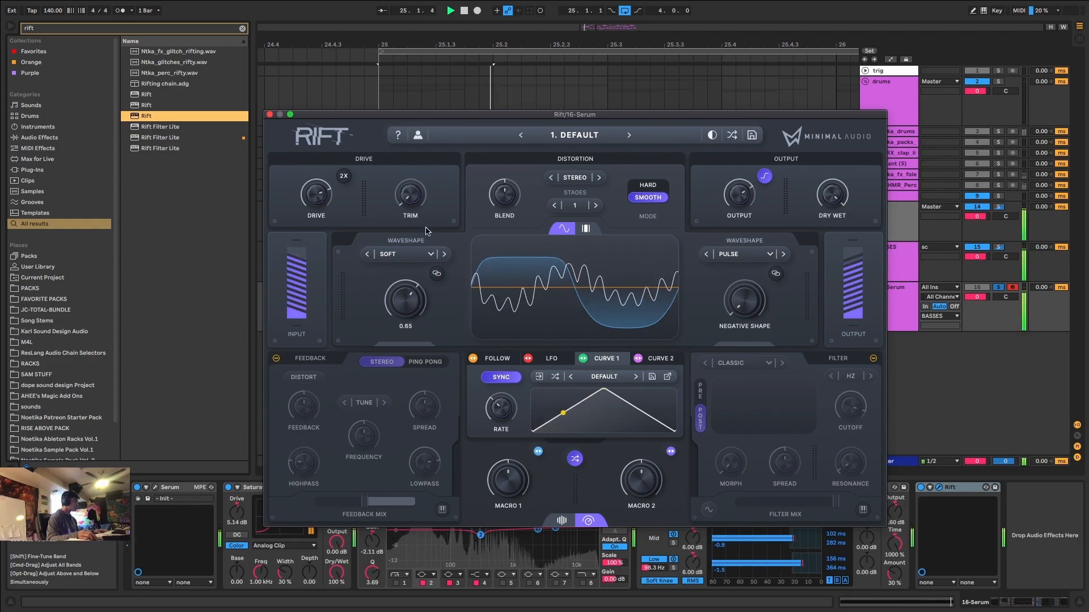
key(space)
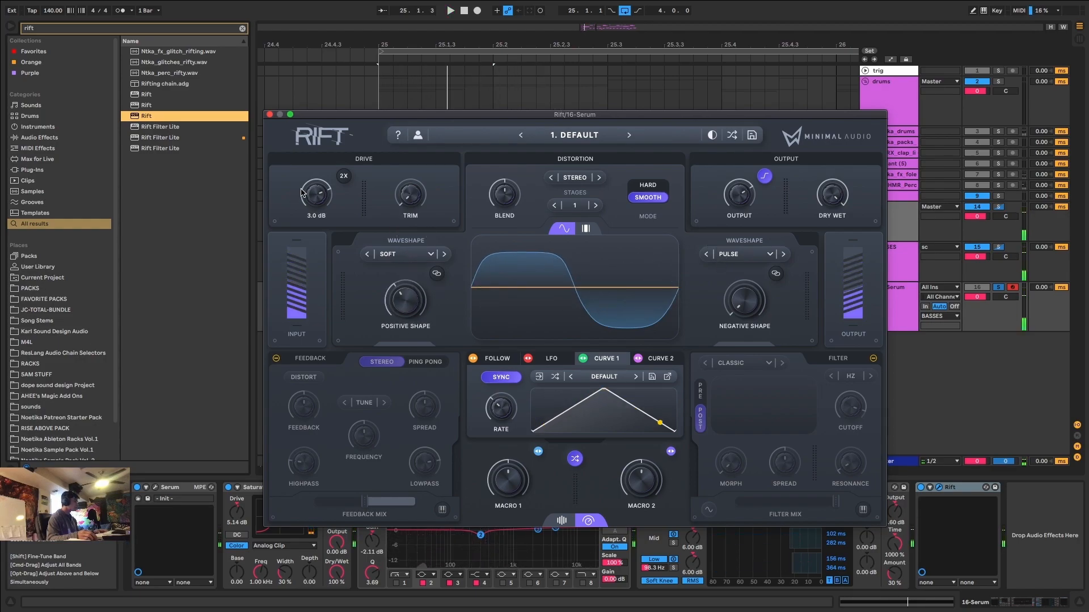
drag(767, 302, 753, 279)
key(space)
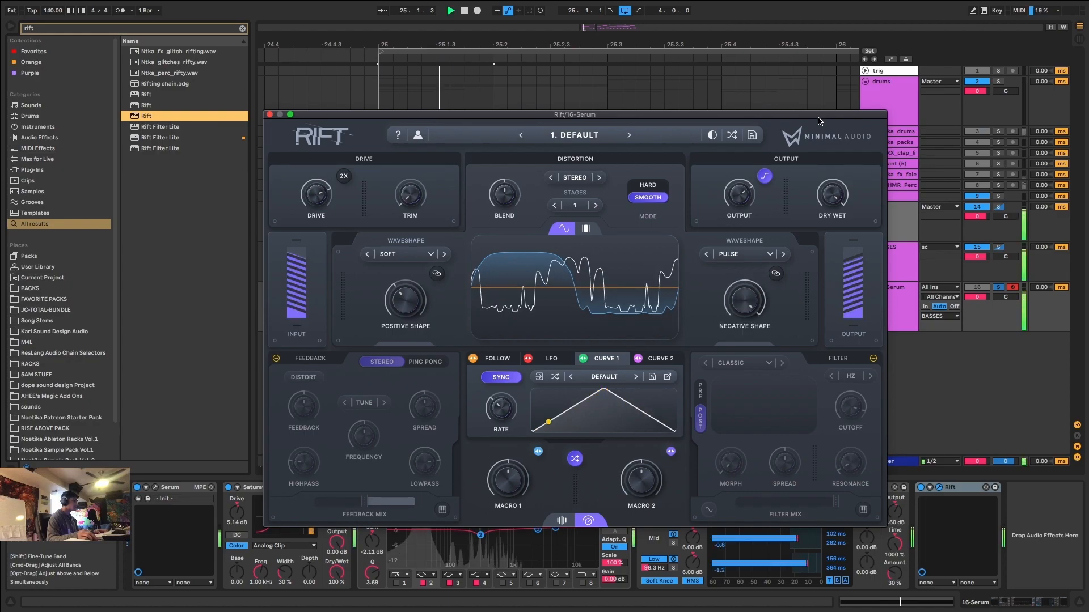
drag(751, 384, 751, 398)
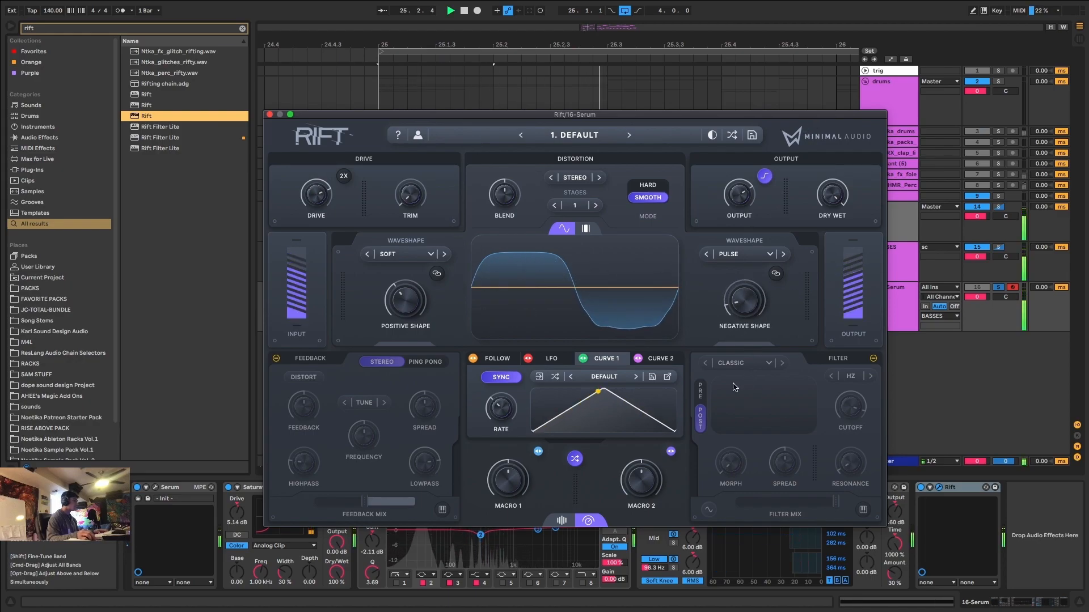
Change the positive waveshape to Growl and set its shape amount to about 0.17 during playback.
click(445, 255)
click(446, 254)
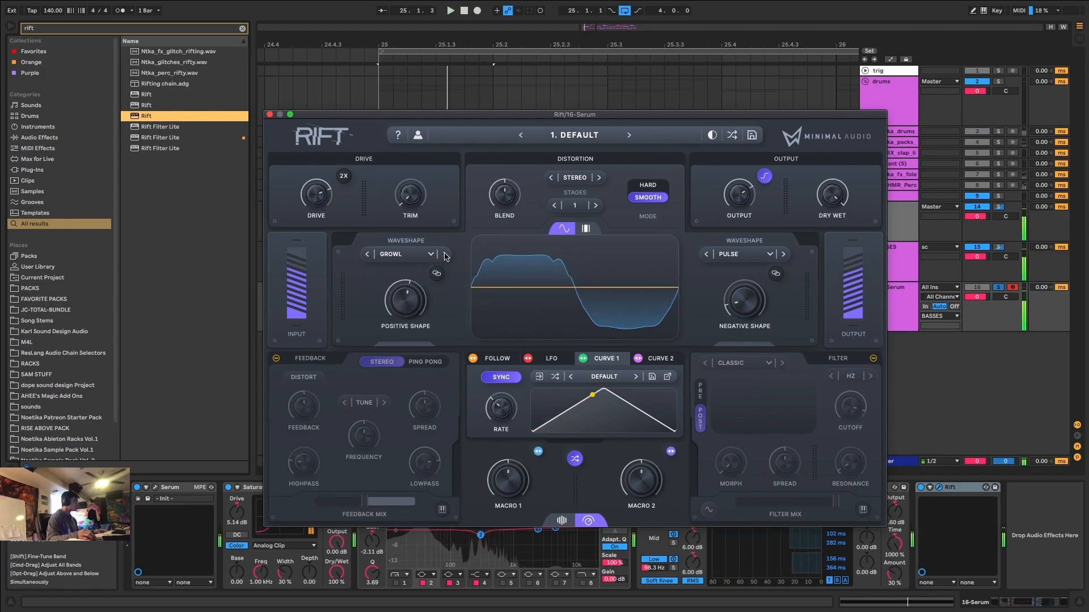
click(365, 254)
key(space)
drag(400, 302, 400, 342)
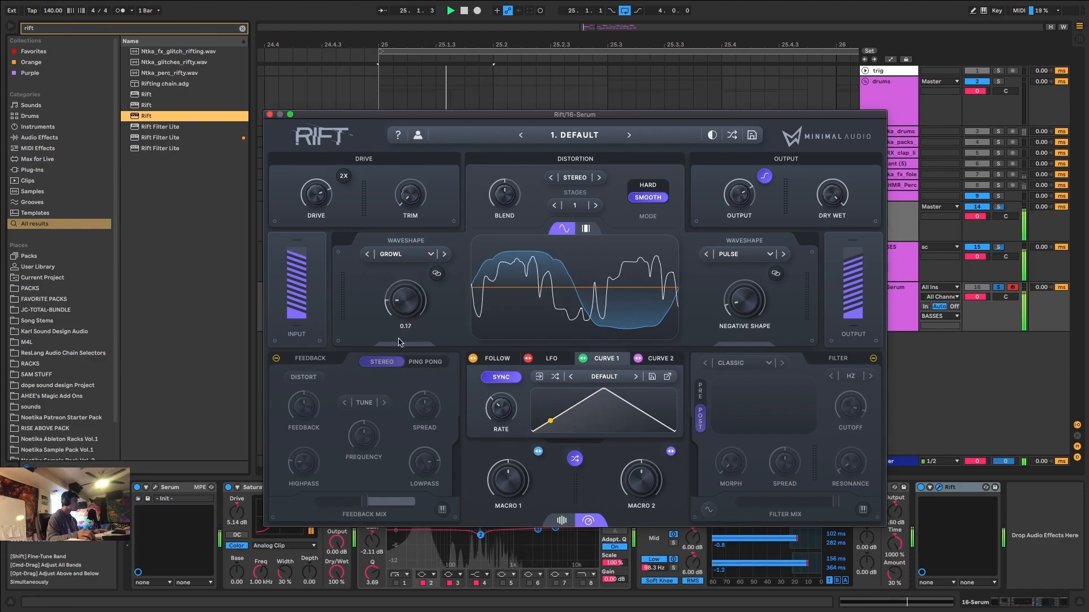
Fine-tune the negative shape amount against the Growl waveshape and compare it over several short playbacks.
mouse_move(744, 301)
mouse_down()
mouse_move(777, 227)
mouse_move(751, 294)
mouse_up()
key(space)
key(space)
key(space)
key(space)
key(space)
key(space)
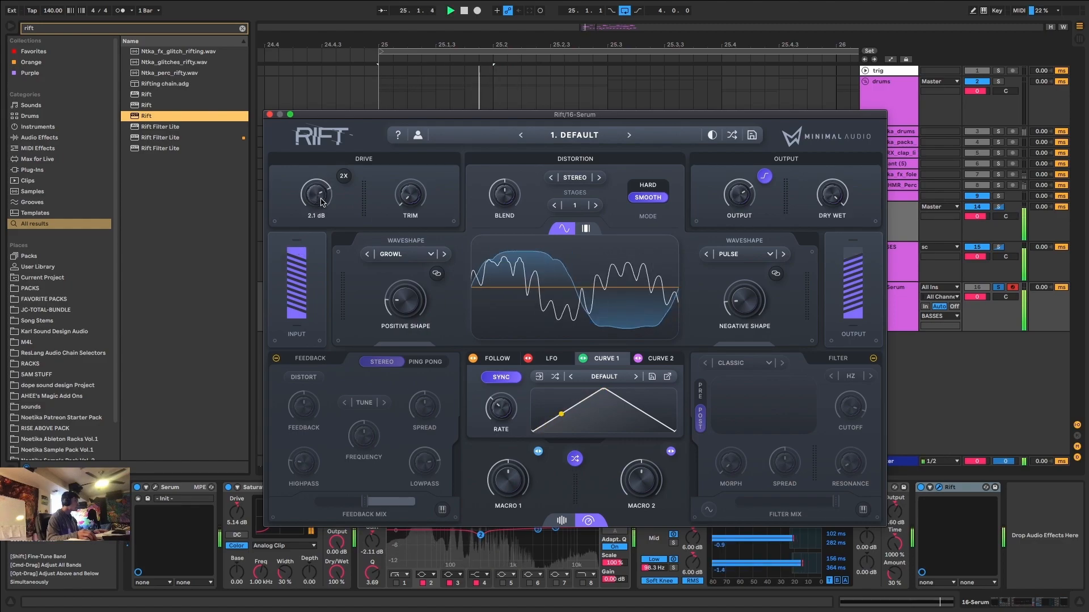
Enable Rift's filter as the Bass type and lower its Curve 1-modulated cutoff to about 416 Hz.
click(874, 360)
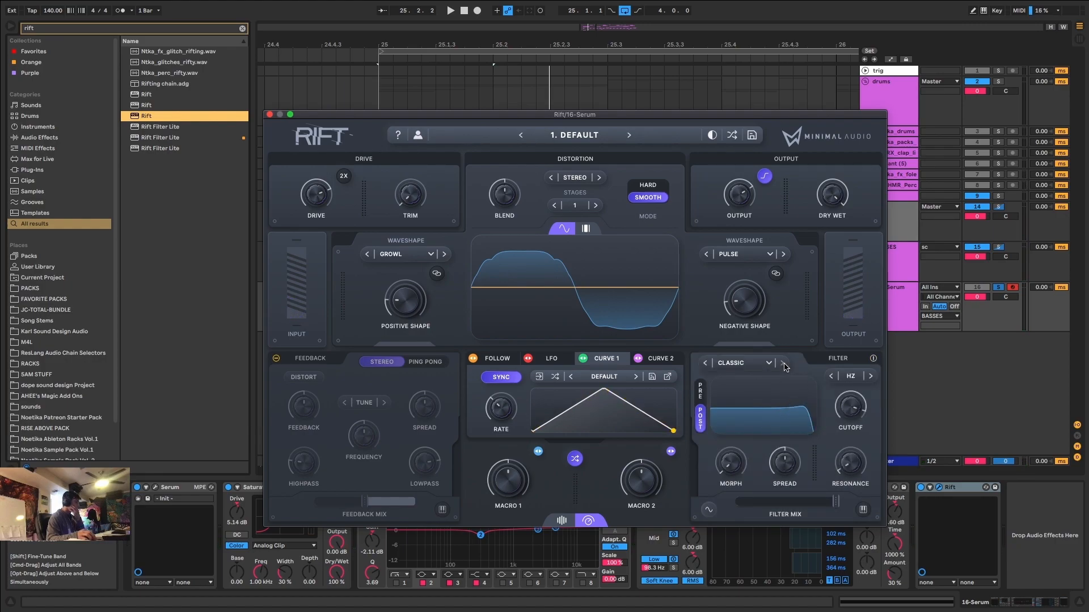
click(705, 363)
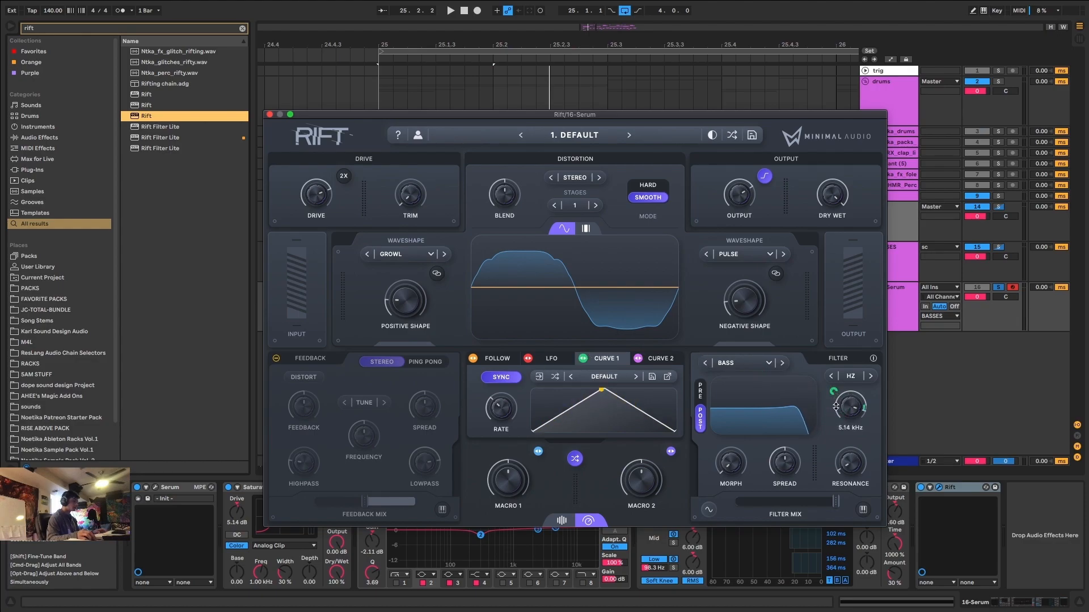
drag(862, 407, 847, 399)
key(space)
drag(847, 459, 855, 430)
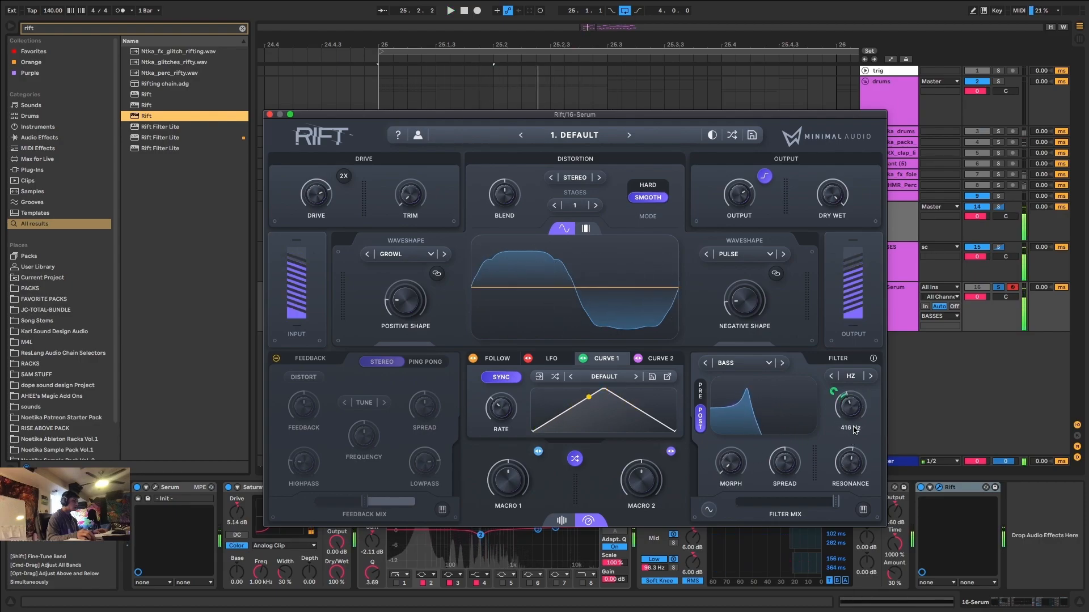
Modulate the filter's morph with Curve 1 and adjust the morph amount by ear, with the cutoff at about 301 Hz.
drag(734, 464, 763, 390)
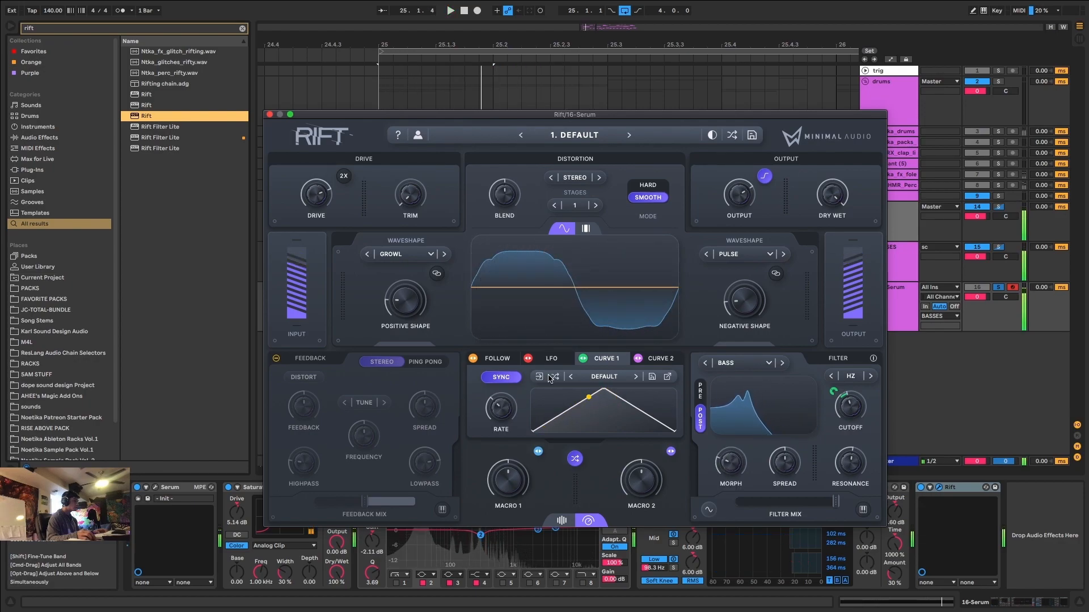
key(space)
drag(714, 446, 718, 403)
key(space)
key(space)
drag(729, 462, 730, 470)
key(space)
key(space)
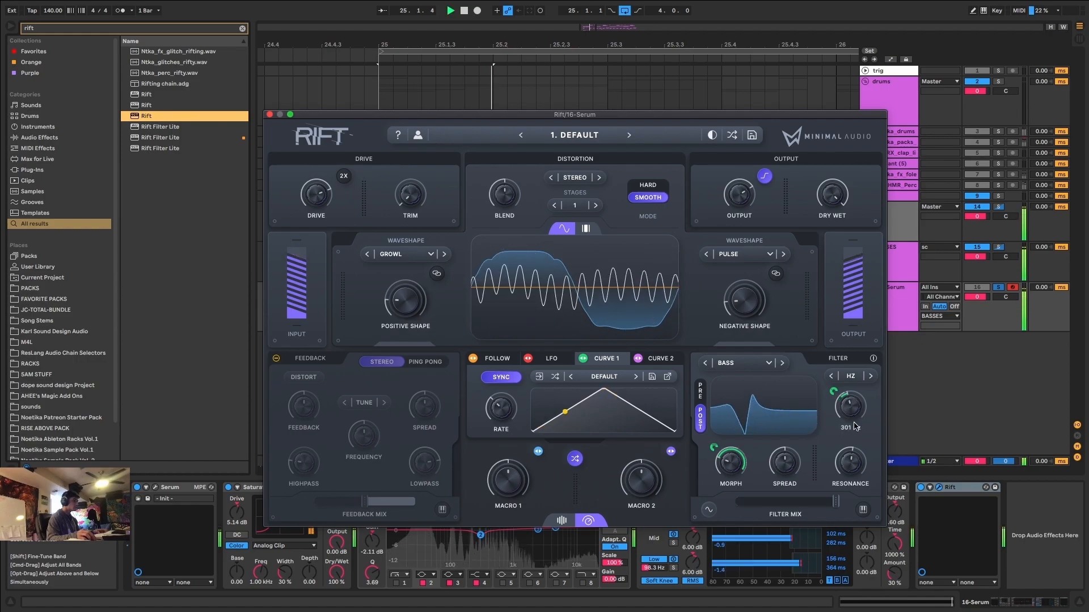
Reshape Curve 1 during playback to peak near the middle with a nearly straight rise and a rounded fall.
key(space)
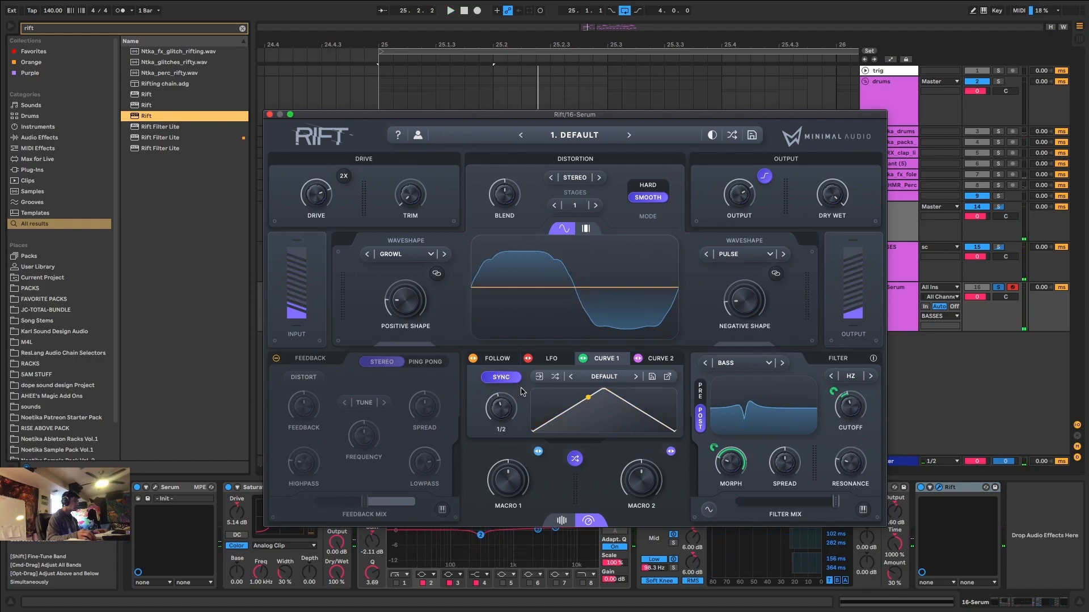
key(space)
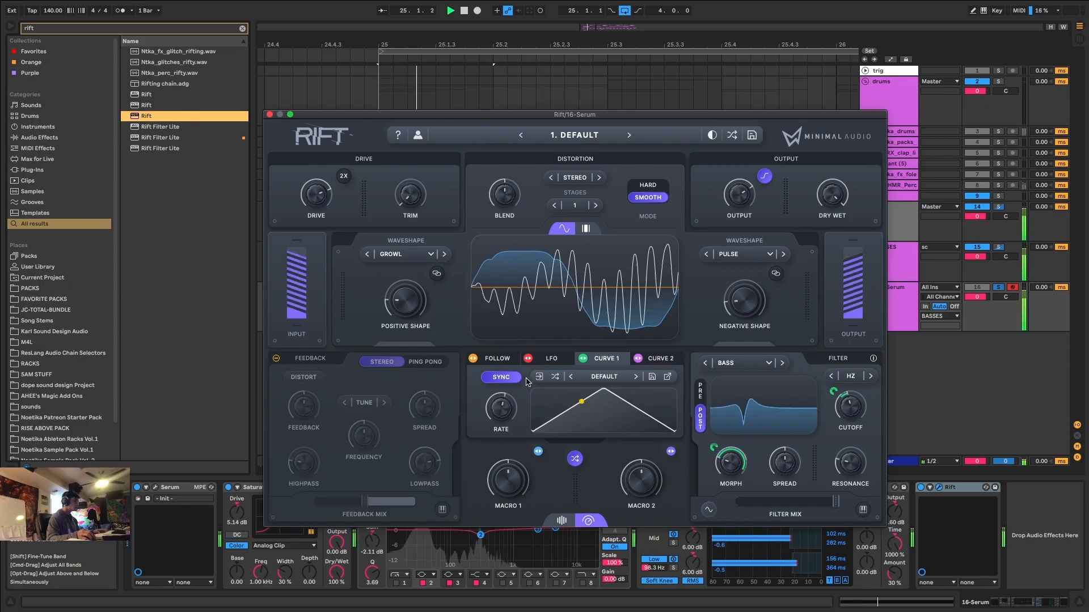
mouse_move(604, 389)
mouse_down()
mouse_move(575, 389)
mouse_move(621, 389)
mouse_up()
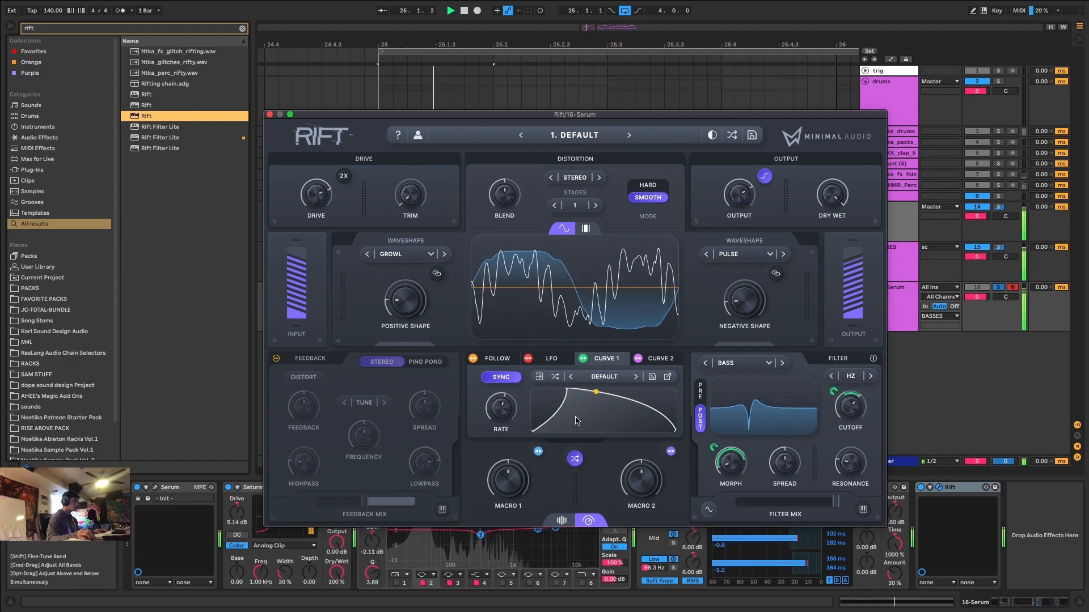
drag(569, 390, 604, 390)
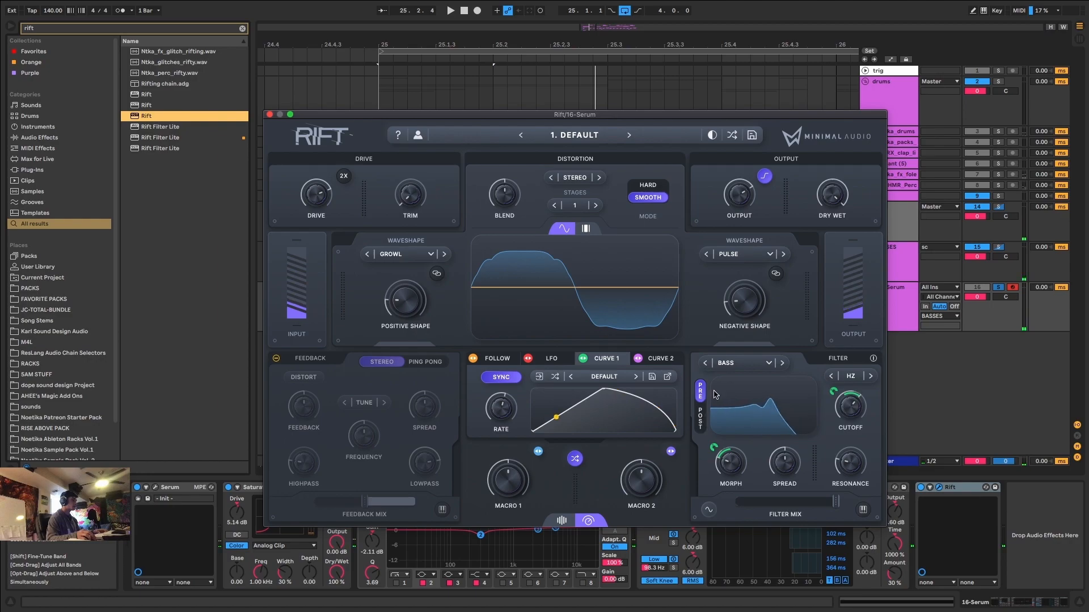
Place the filter before the distortion with Pre and adjust its spread, checking the sound in playback.
key(space)
key(space)
drag(792, 445, 792, 471)
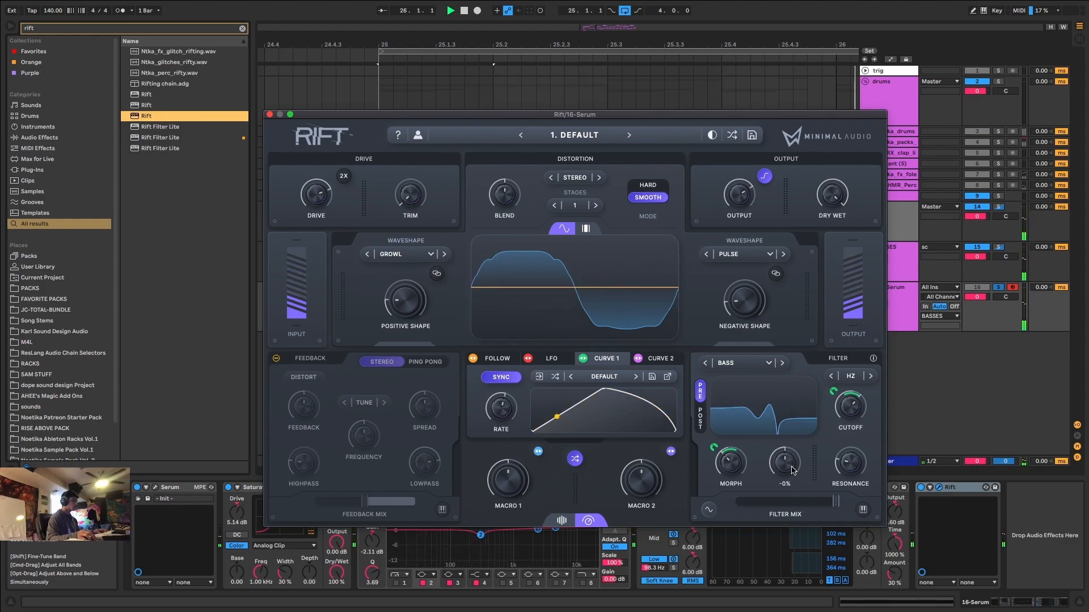
Enable Rift's multiband processing, keep only Filter active on the middle band, and extend its upper crossover to 20.0 kHz.
click(586, 230)
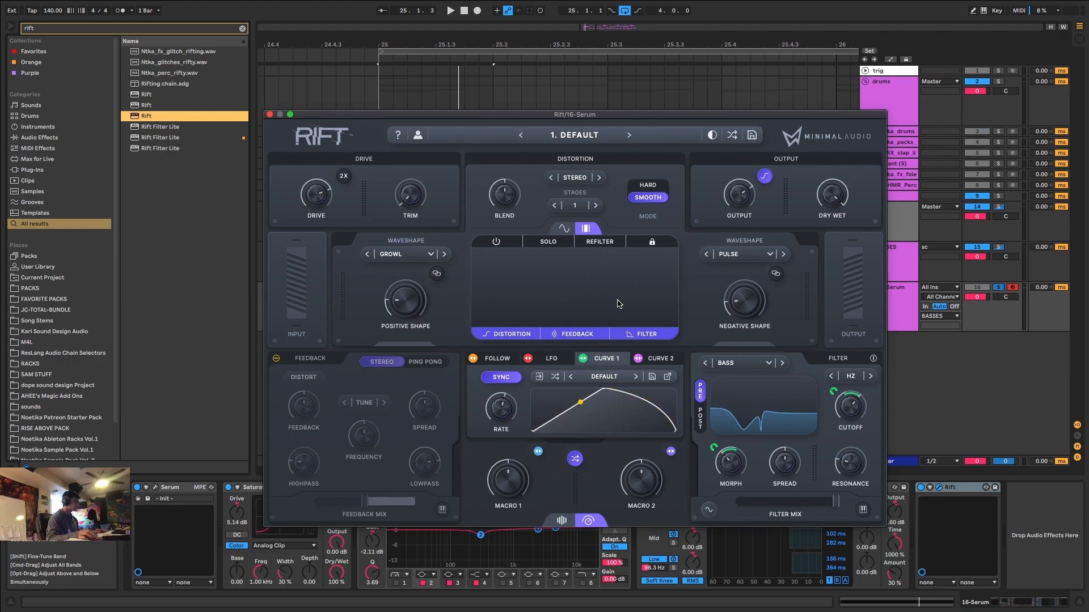
click(491, 242)
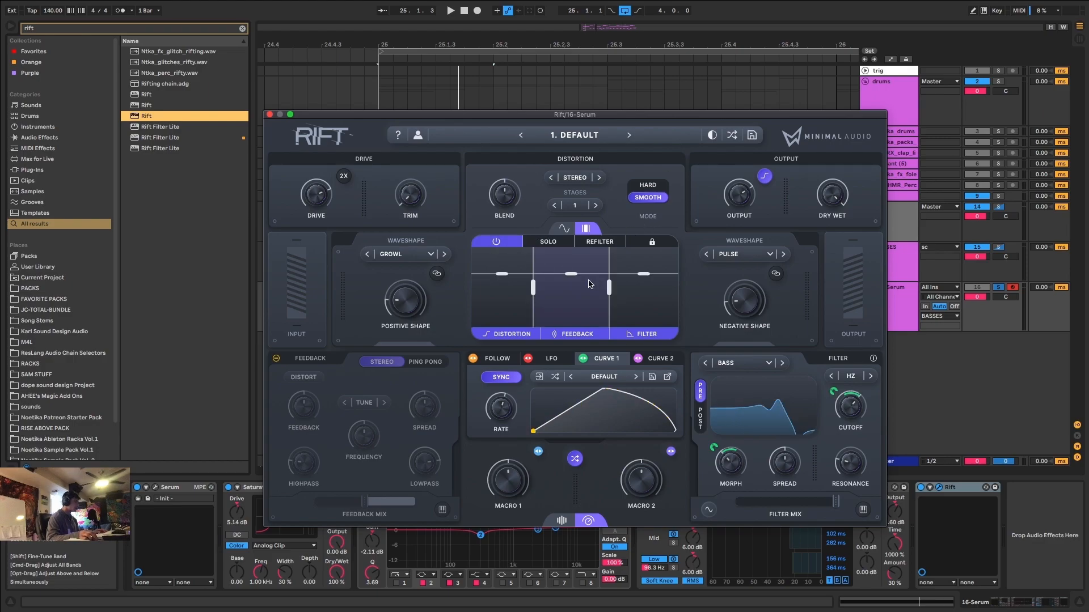
mouse_move(571, 274)
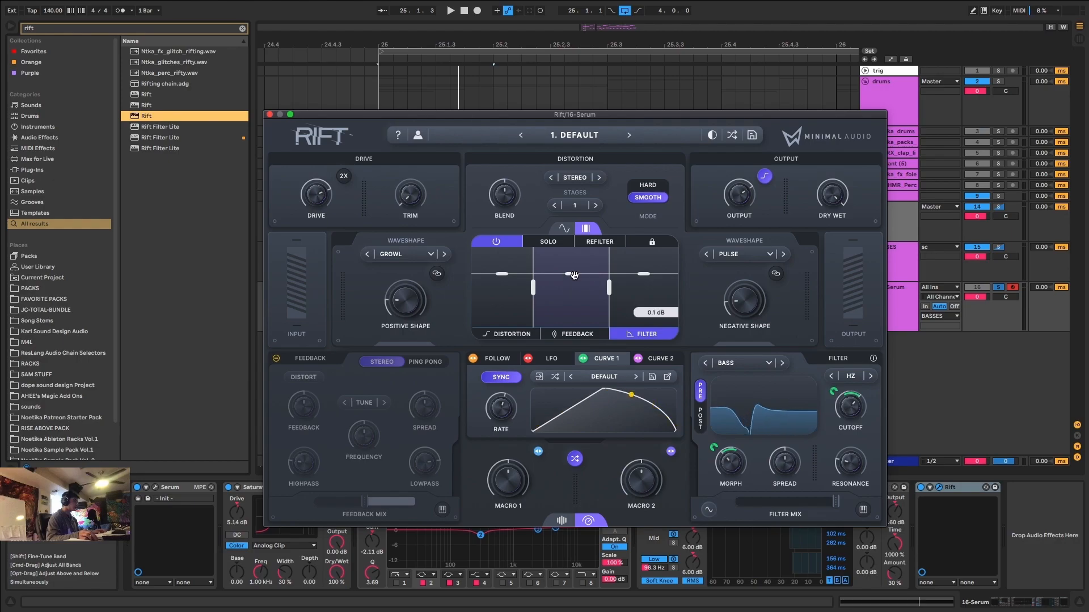
key(space)
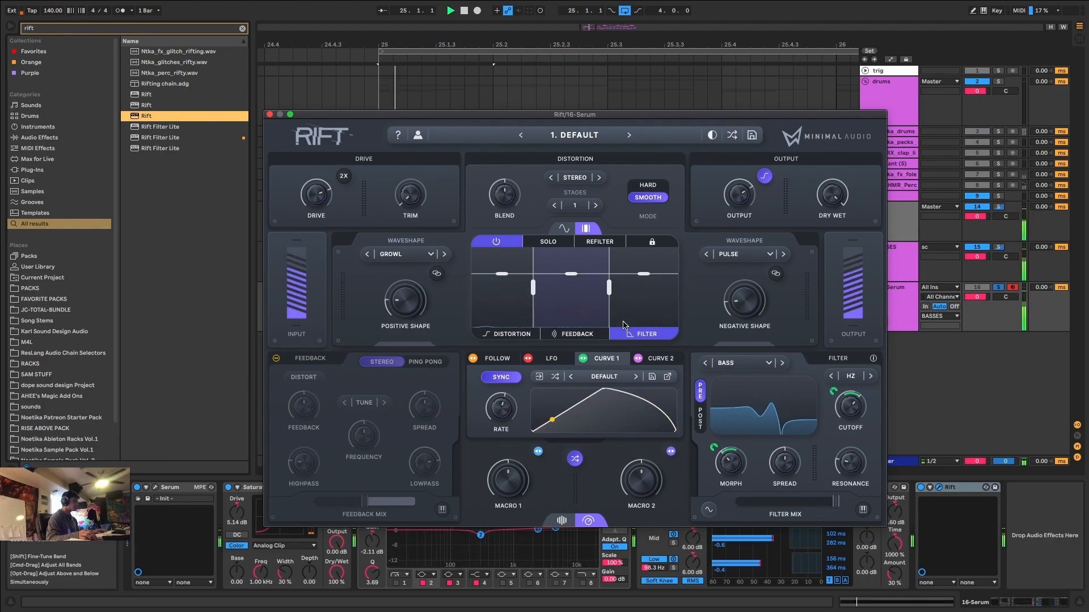
drag(609, 288, 707, 287)
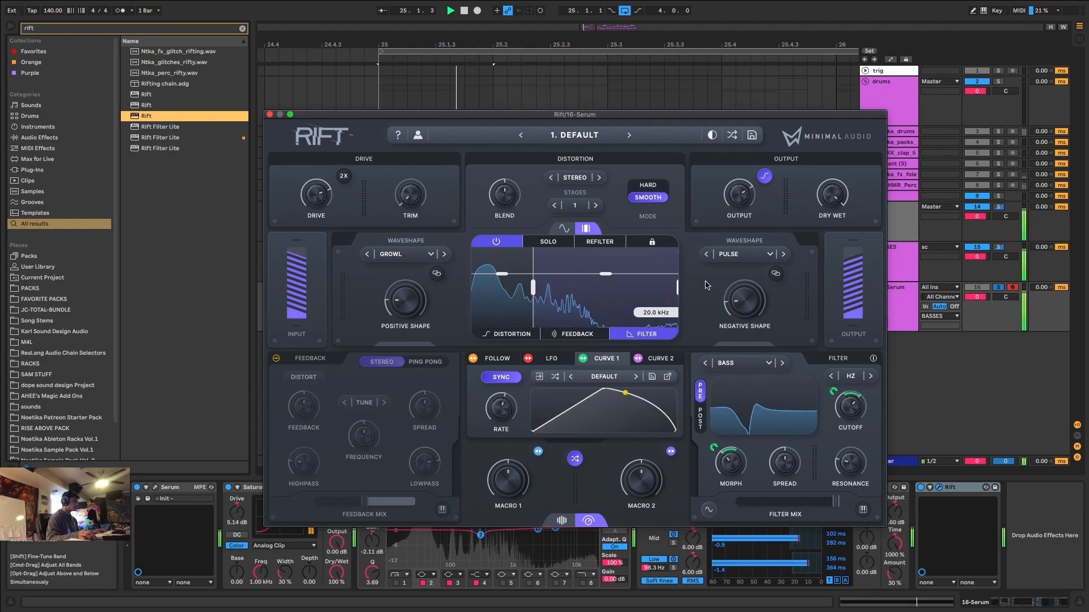
Raise the middle band's level slightly in Rift's multiband display and adjust the filter cutoff by ear.
drag(606, 274, 607, 270)
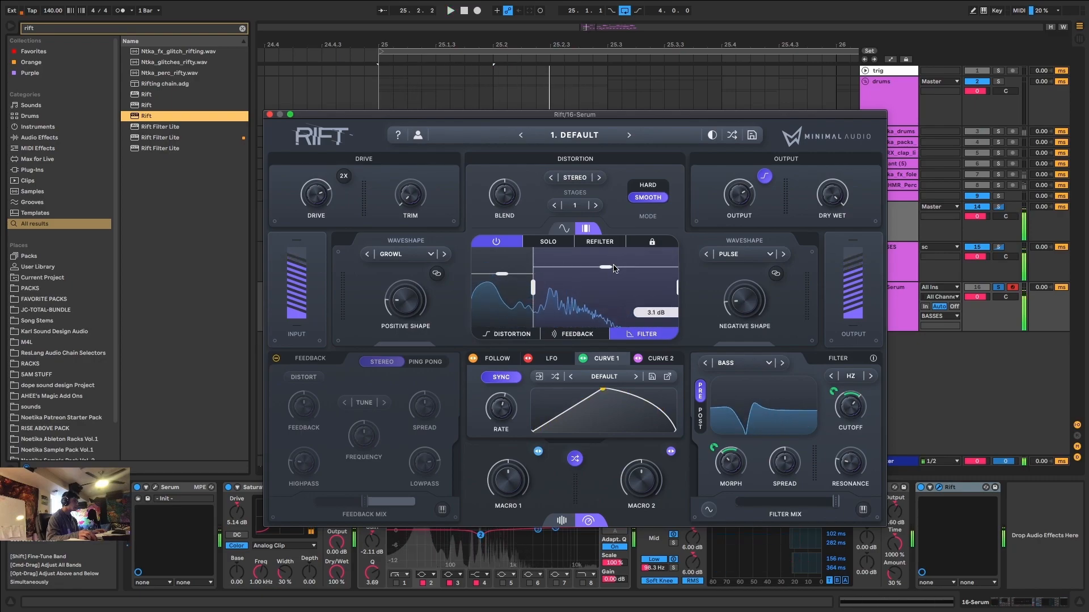
mouse_move(850, 415)
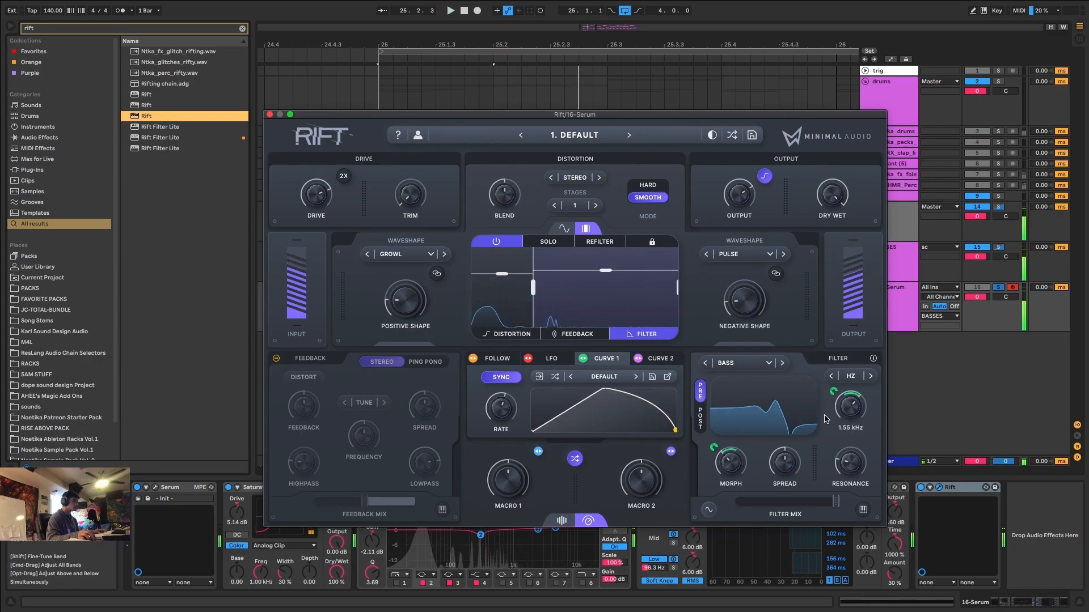
drag(850, 415, 866, 399)
Try lowering the filter mix to about halfway and raising the morph to about 72% during playback.
drag(835, 502, 779, 510)
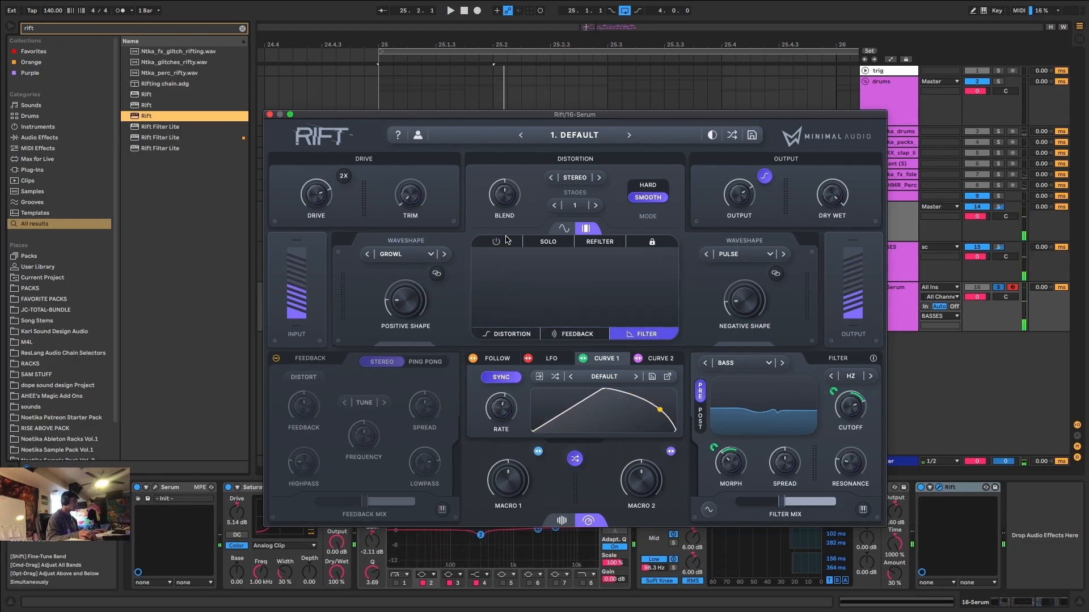
click(506, 240)
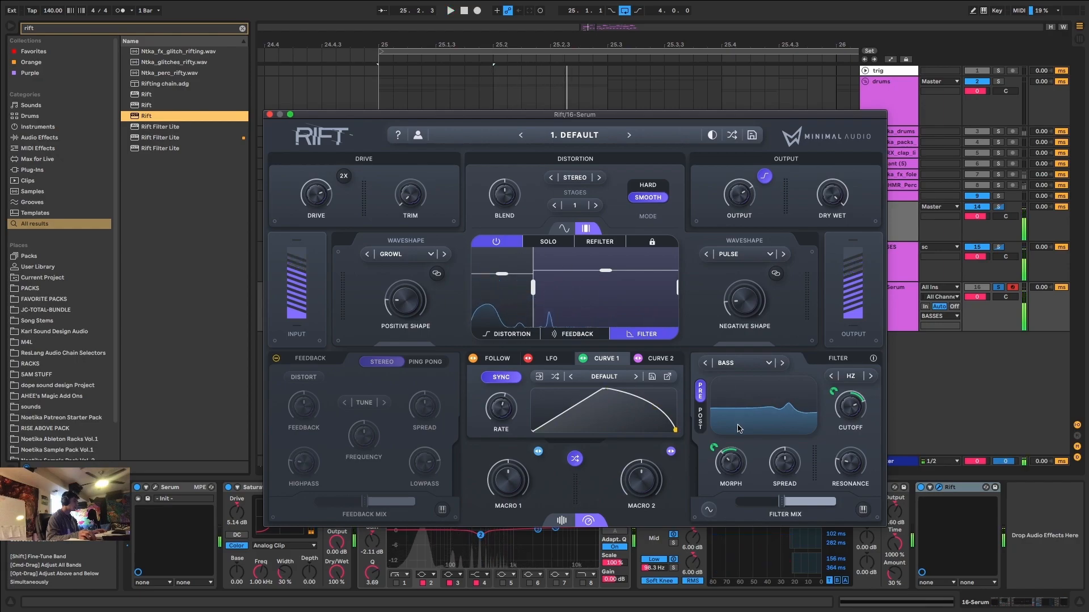
key(space)
drag(734, 472, 747, 445)
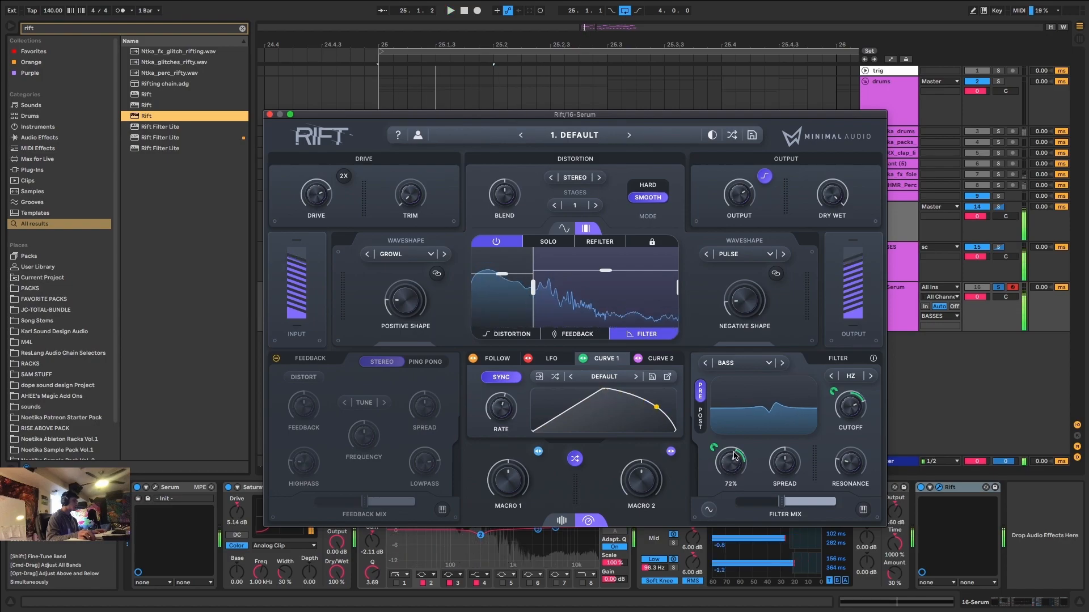
key(space)
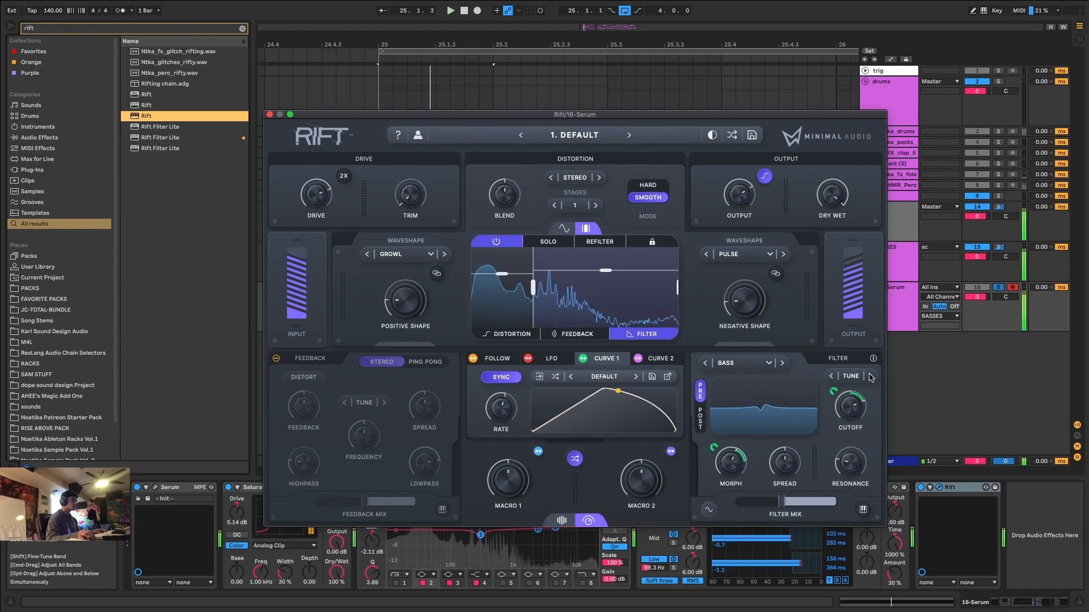
key(space)
drag(829, 192, 837, 195)
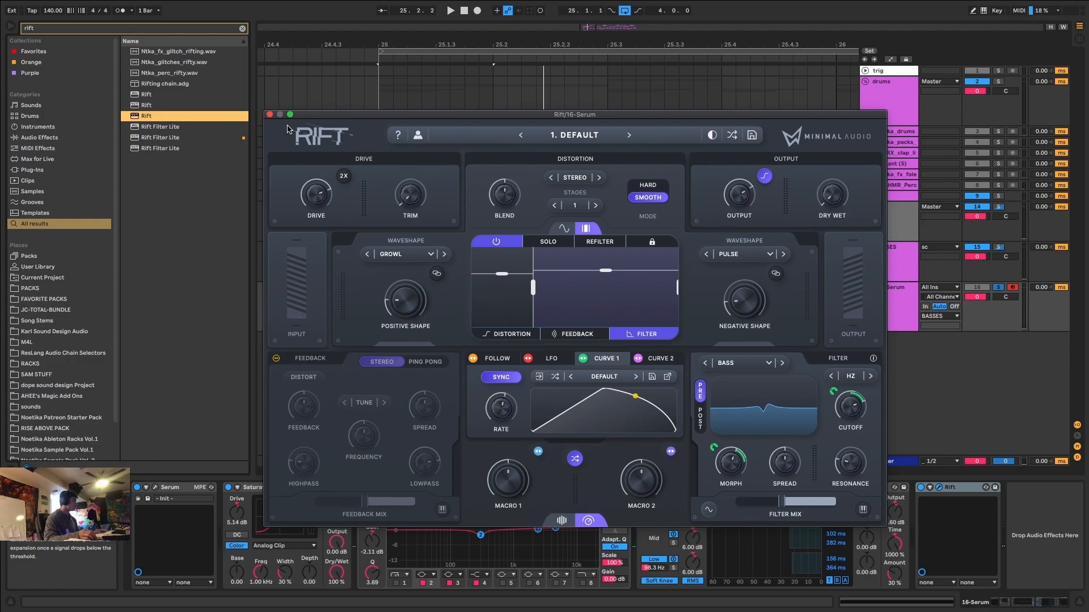
Close Rift and set the gain of EQ Eight's first band at 102 Hz to about 4.29 dB.
click(270, 115)
click(398, 583)
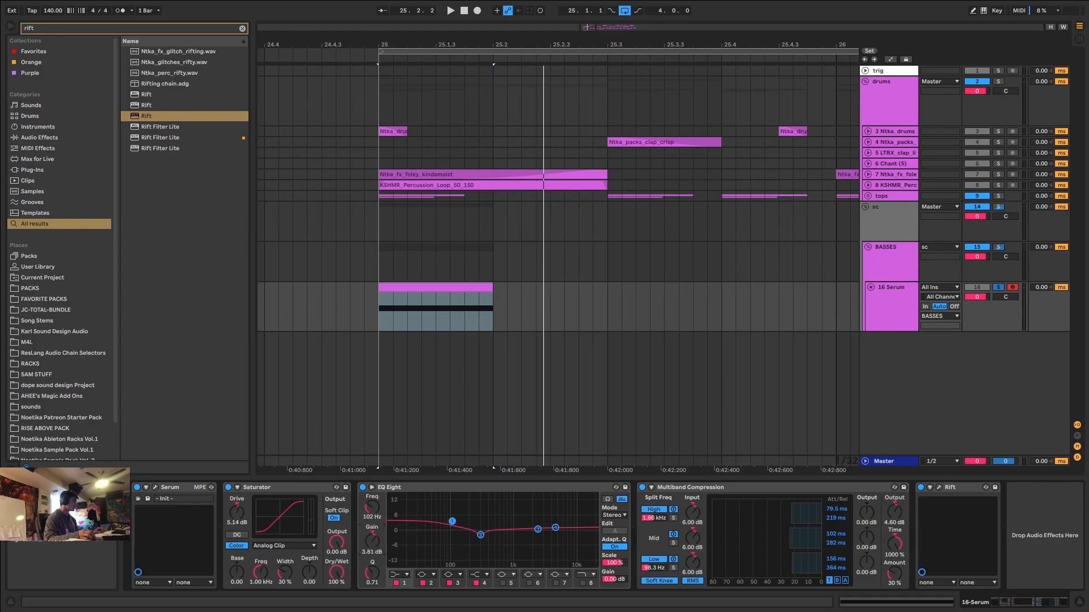
key(space)
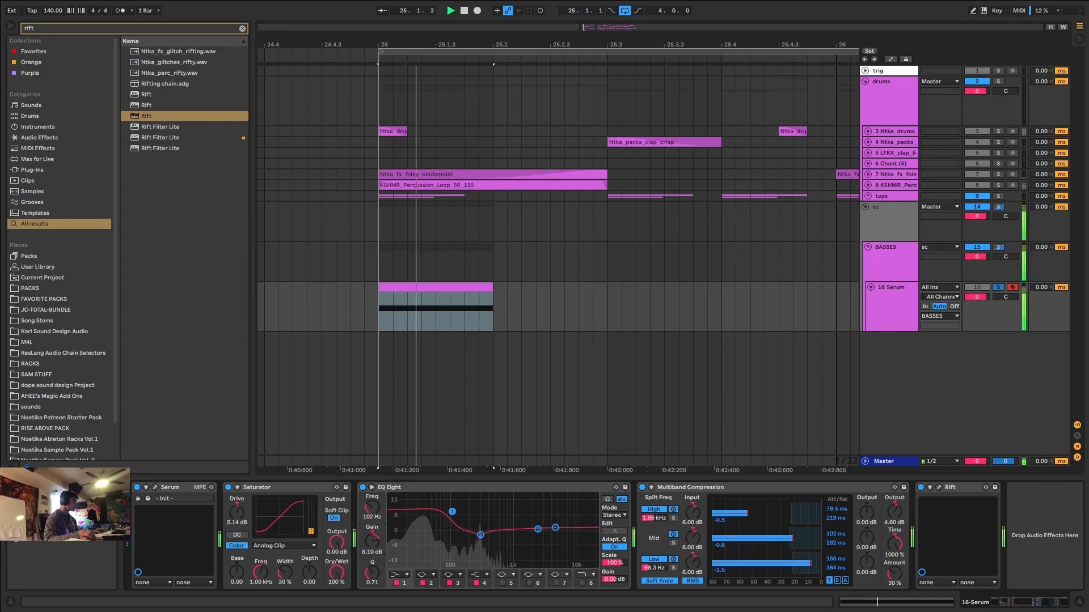
key(space)
key(space)
drag(452, 512, 452, 520)
key(space)
Unsolo the Serum track to hear the bass with the drums, and solo it again.
click(998, 287)
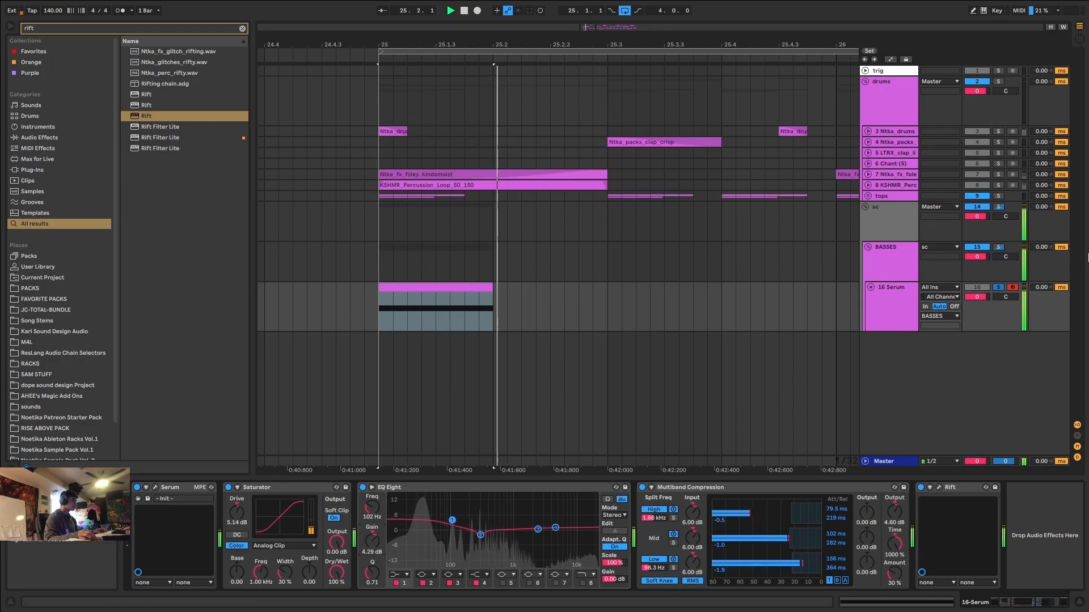
key(space)
click(999, 289)
key(space)
Reopen Rift, try a dry/wet of about 34%, and raise the filter mix back to full.
click(939, 488)
drag(834, 196, 845, 167)
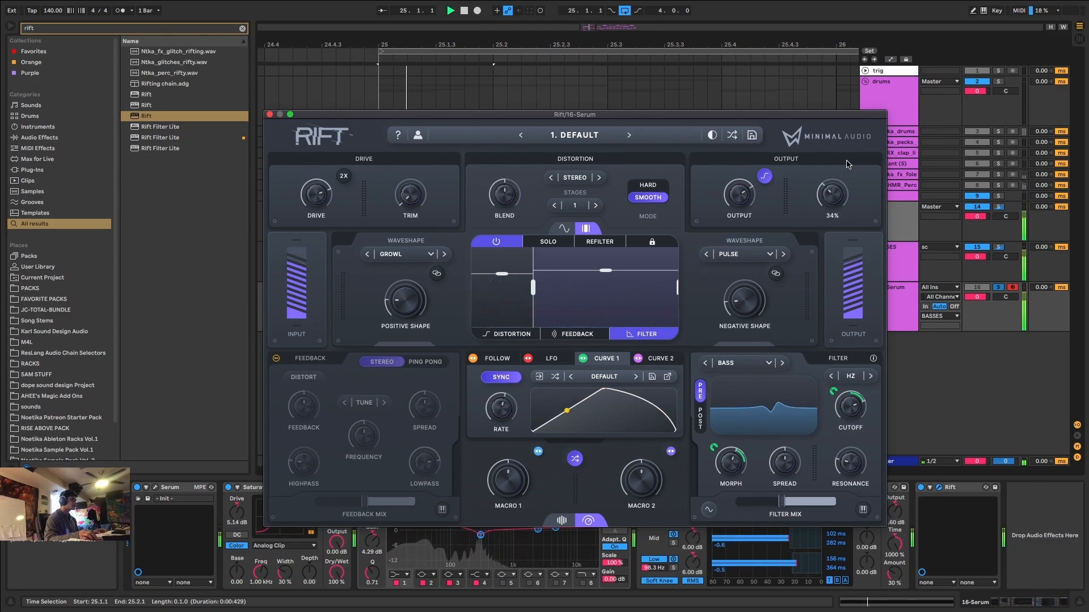
drag(787, 498, 839, 498)
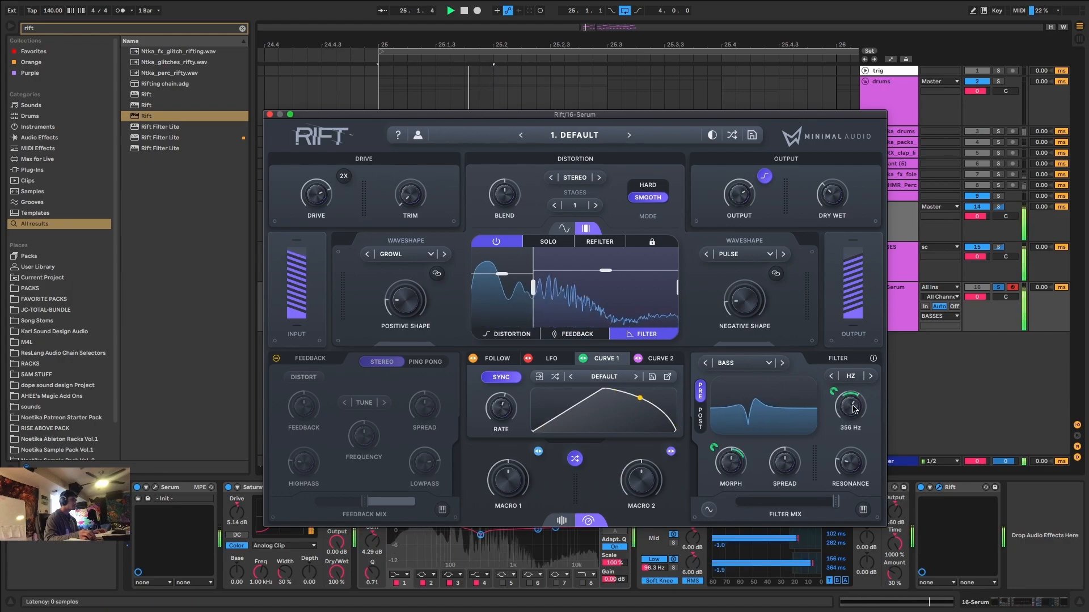
Audition filter types such as Vari Notch, choose Low Vowel, and lower the morph while sweeping the cutoff in playback.
key(space)
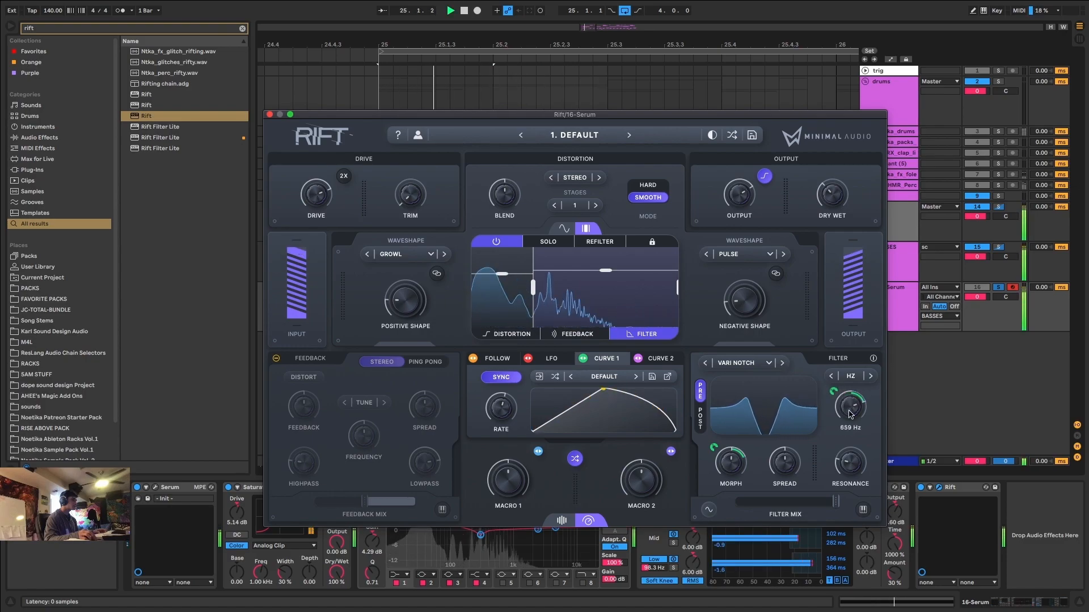
drag(733, 459, 731, 488)
key(space)
key(space)
key(space)
key(space)
key(space)
key(space)
key(space)
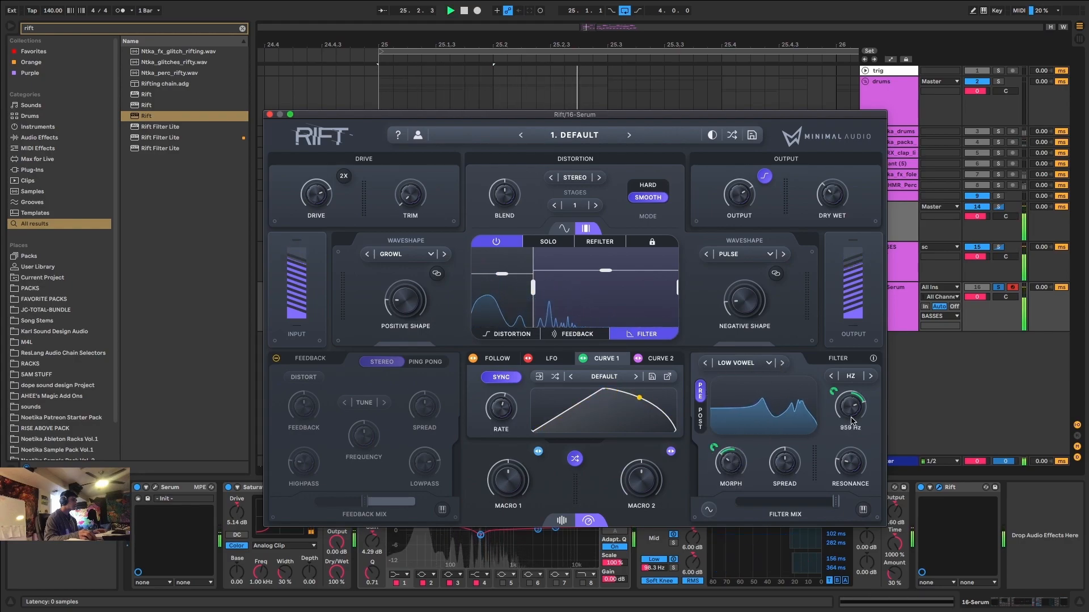
key(space)
key(space)
key(space)
key(space)
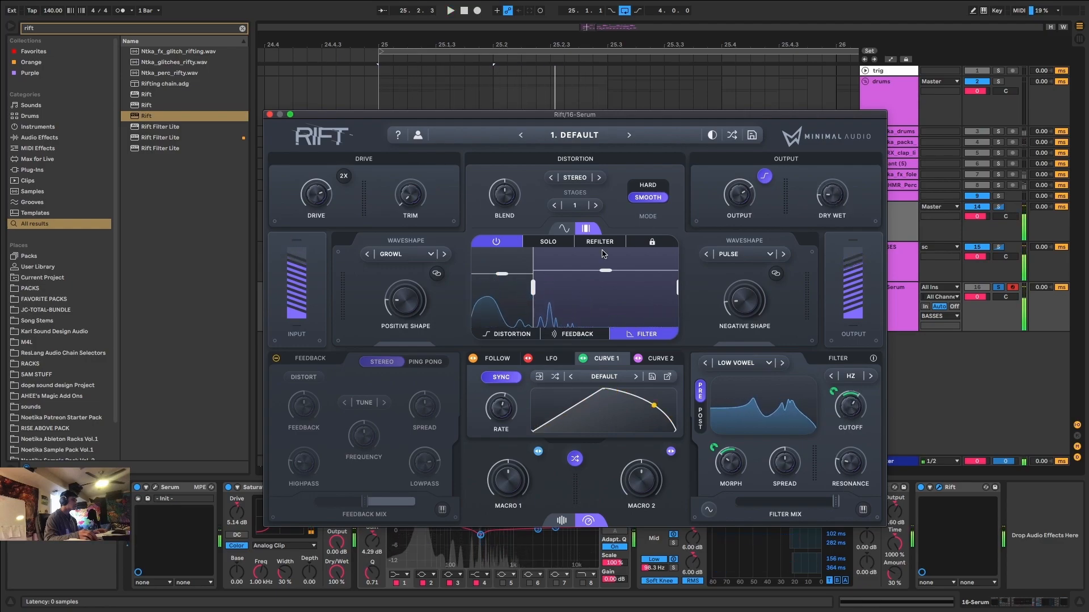
Turn off Rift's multiband processing and check the full-range sound in playback.
click(496, 242)
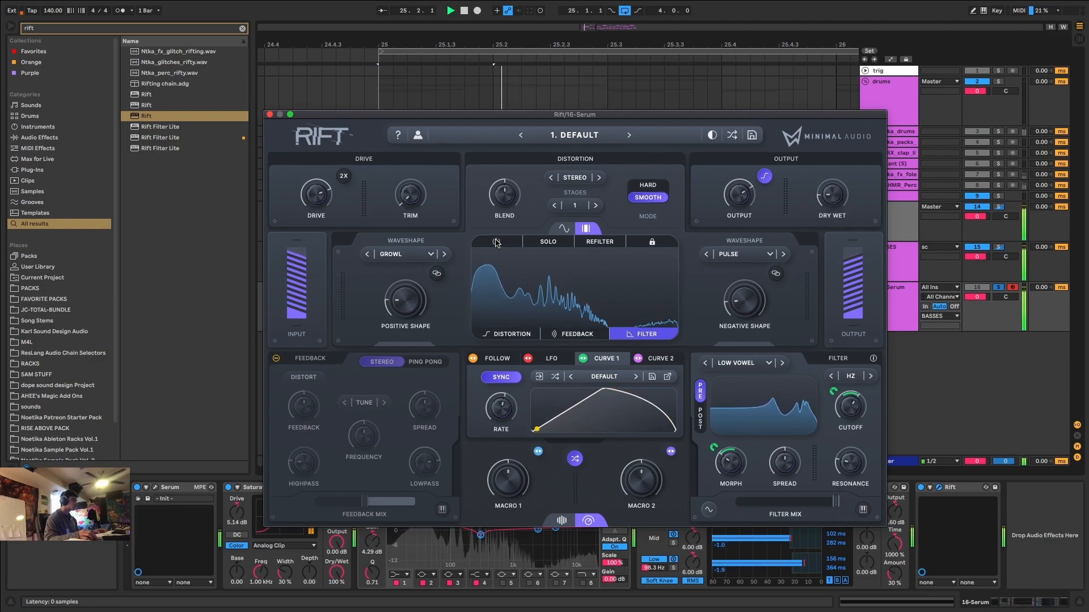
key(space)
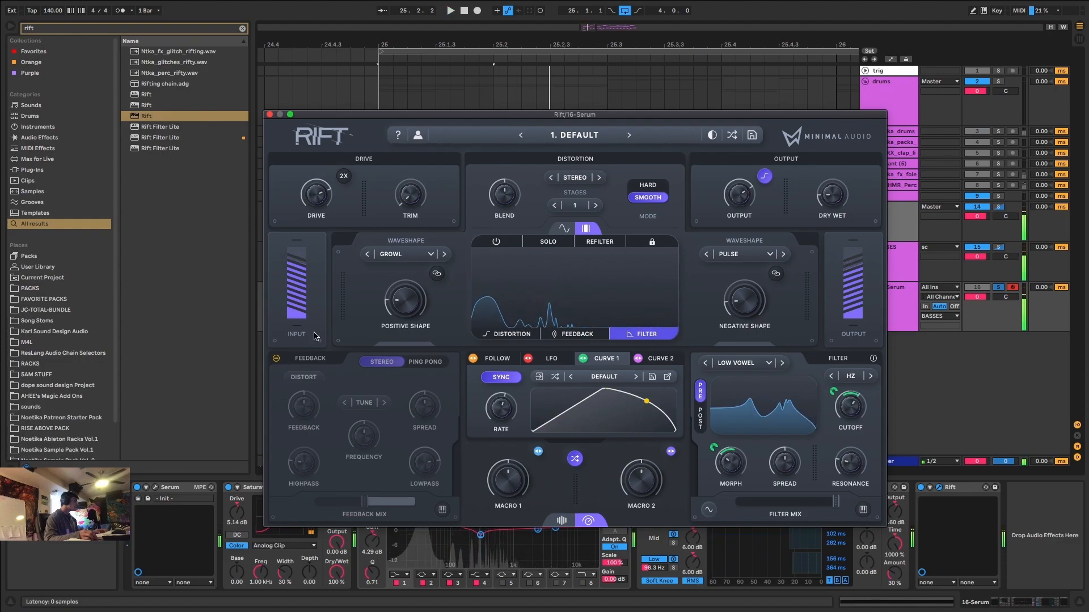
key(space)
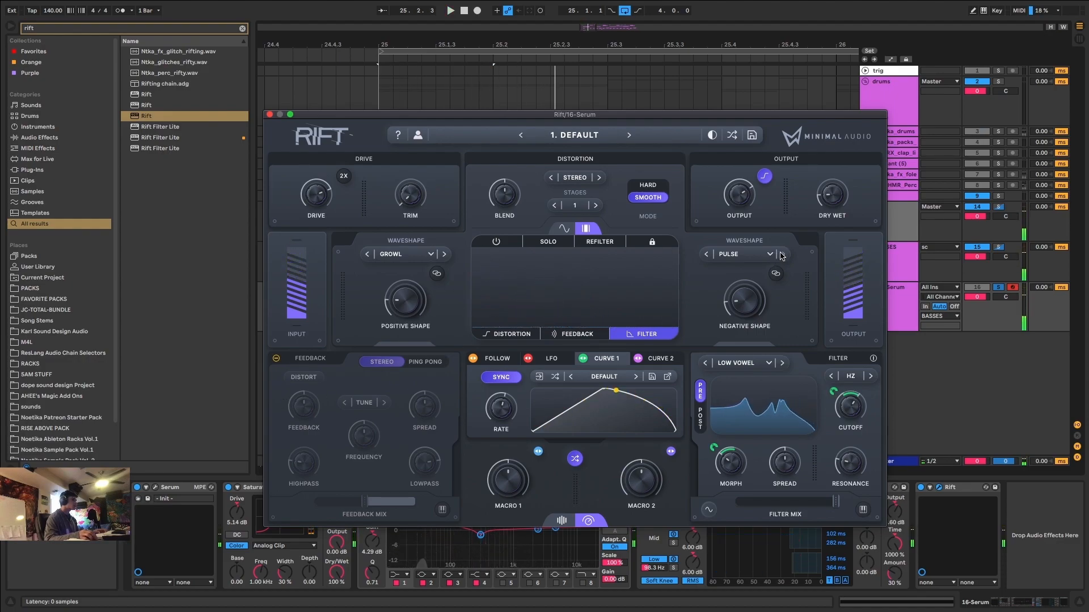
Change the negative shape from Pulse to a noise type, auditioning Toasted and settling on White.
click(770, 254)
mouse_move(778, 296)
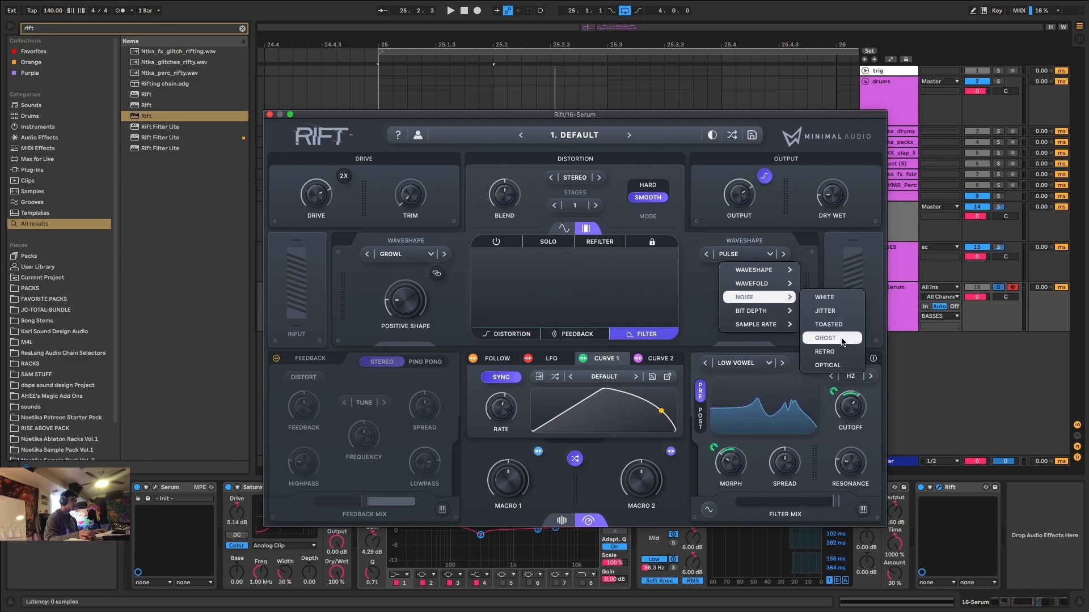
click(844, 310)
key(space)
click(707, 254)
key(space)
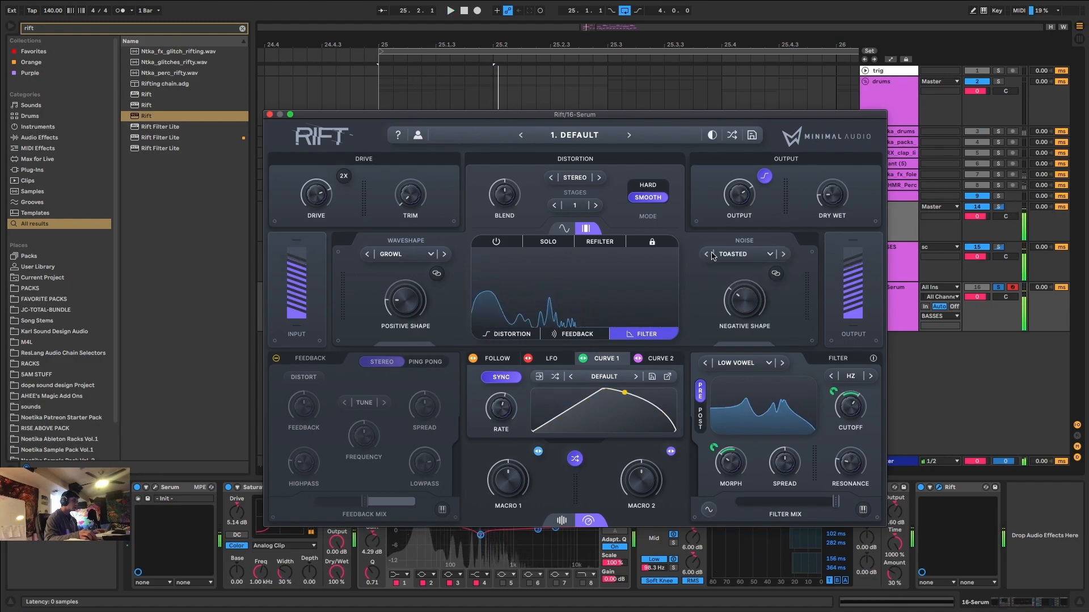
click(707, 254)
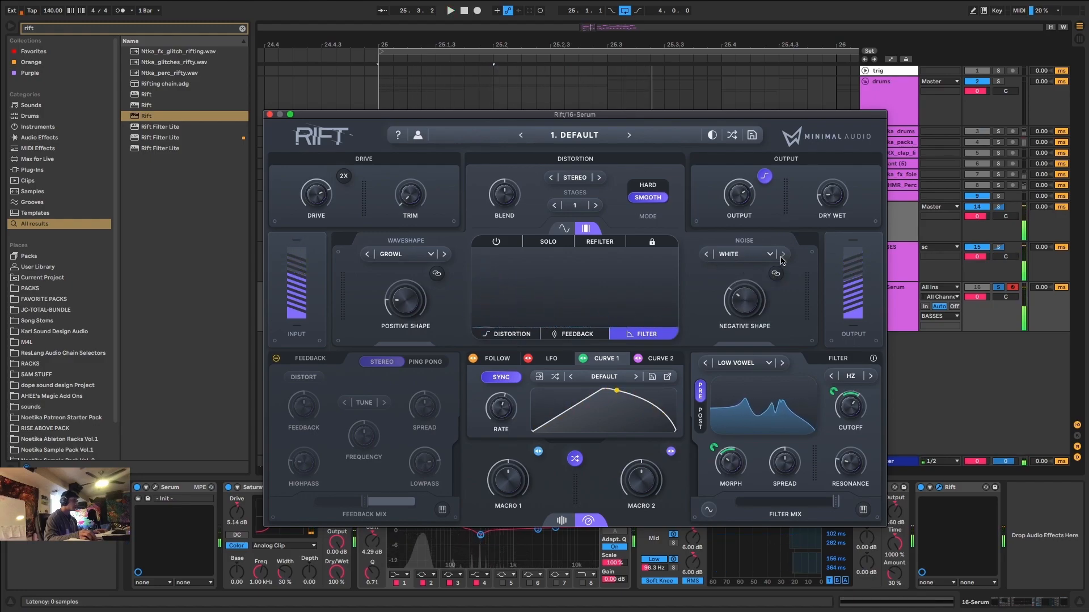
Try linking the positive and negative shapes and adjusting them together during playback.
key(space)
click(775, 274)
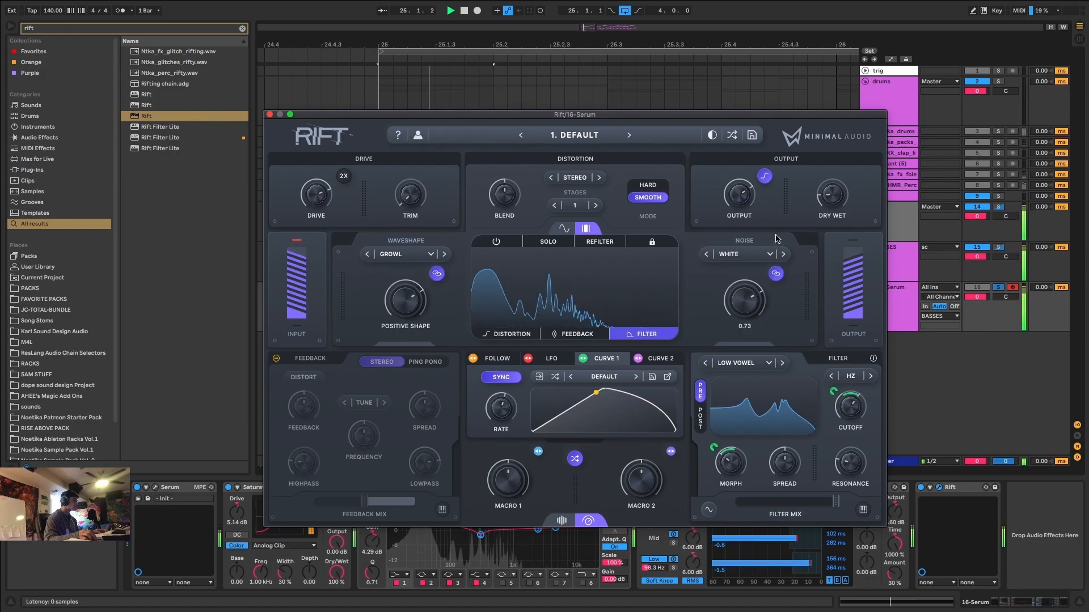
click(776, 274)
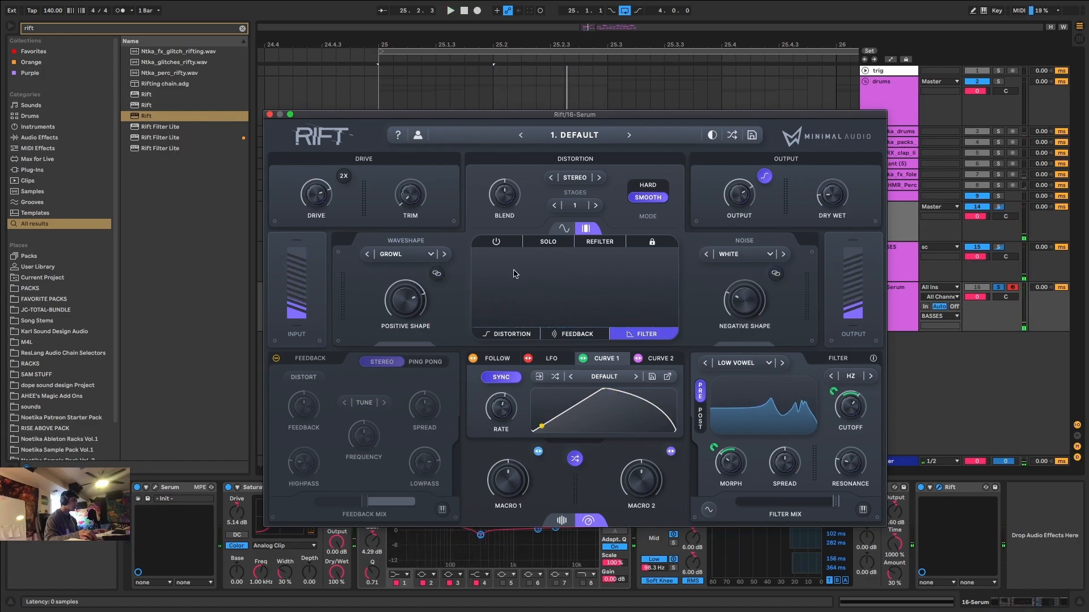
Set the positive shape to the Edge wavefold with an amount of about 0.47.
click(444, 255)
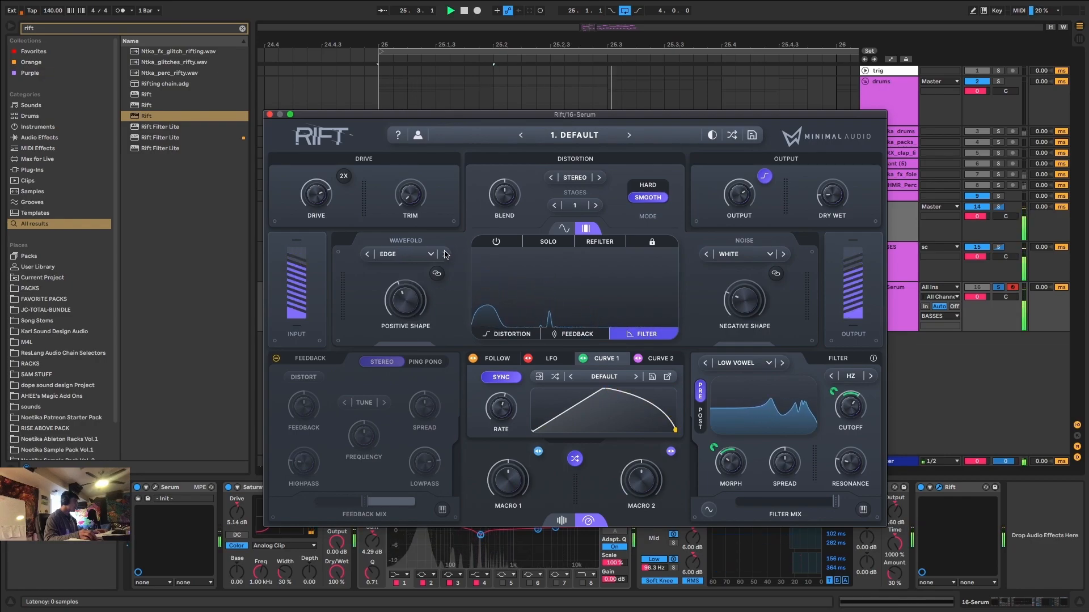
drag(436, 255, 402, 306)
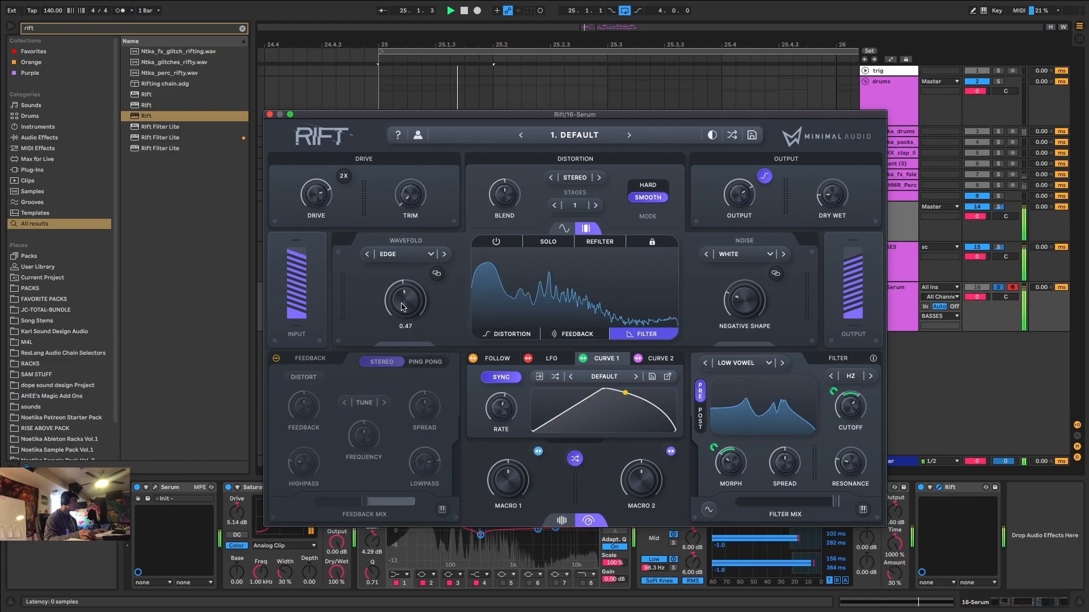
key(space)
Adjust Rift's drive and trim by ear, trying the 2X drive option in playback.
mouse_move(307, 198)
mouse_down()
mouse_move(313, 181)
mouse_move(309, 225)
mouse_move(321, 186)
mouse_up()
click(343, 177)
key(space)
key(space)
click(337, 177)
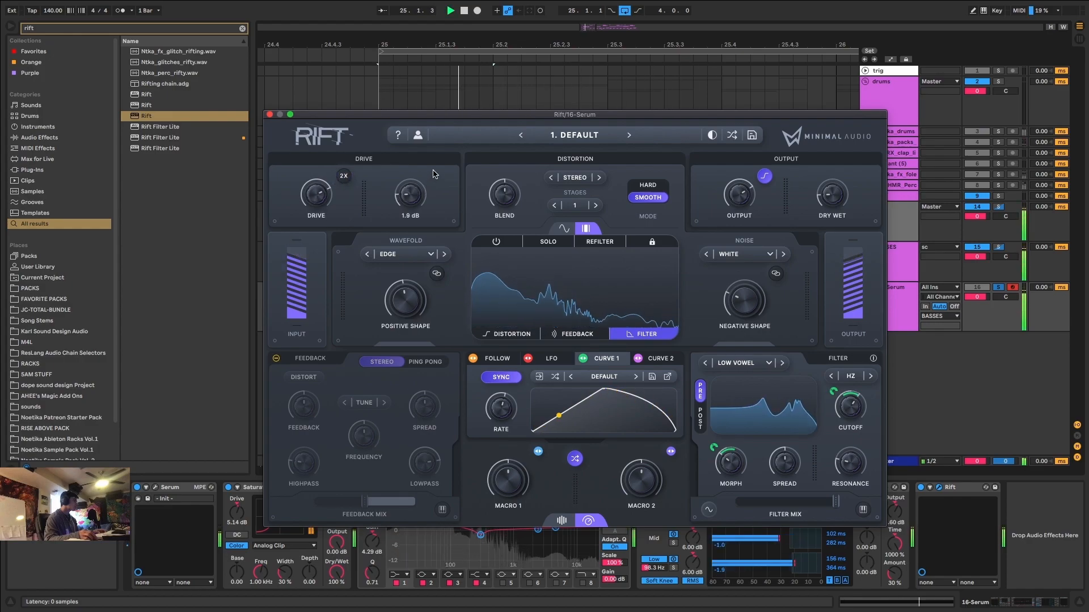
key(space)
drag(448, 156, 600, 206)
Increase the distortion stages to 3 and check the sound in playback.
key(space)
key(space)
key(space)
key(space)
click(596, 205)
click(596, 205)
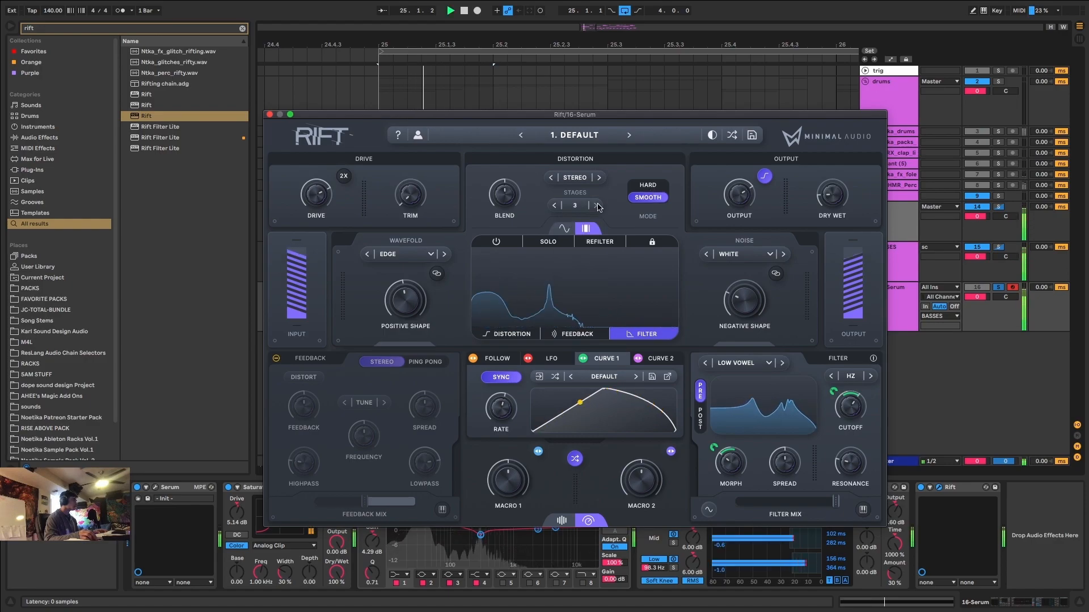
key(space)
Adjust the distortion blend by ear, trying 1.00, and set the dry/wet to 100%.
key(space)
key(space)
key(space)
key(space)
drag(505, 195, 571, 97)
key(space)
key(space)
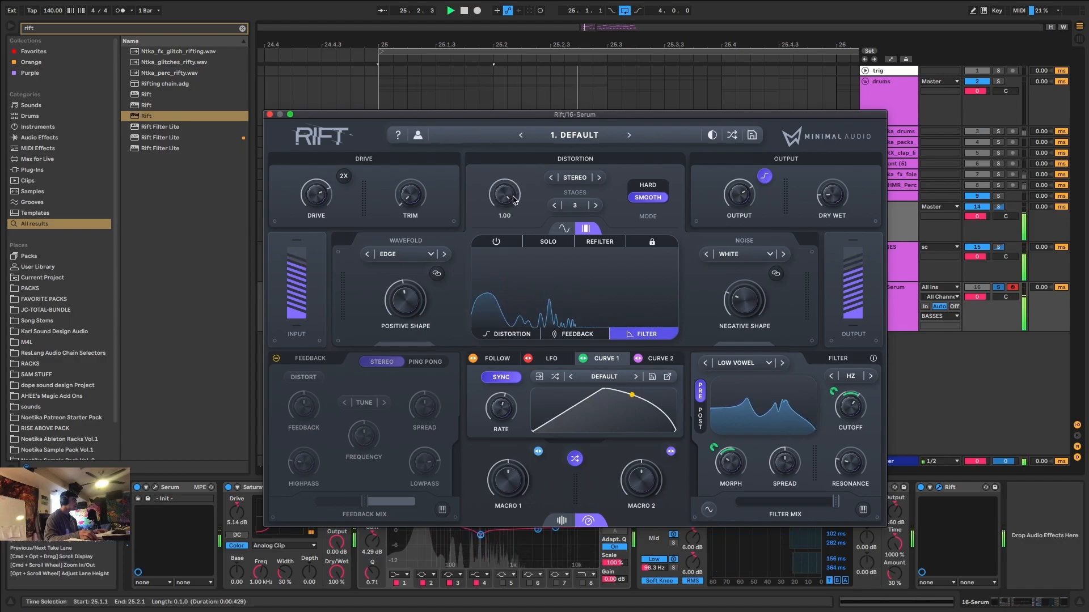
key(space)
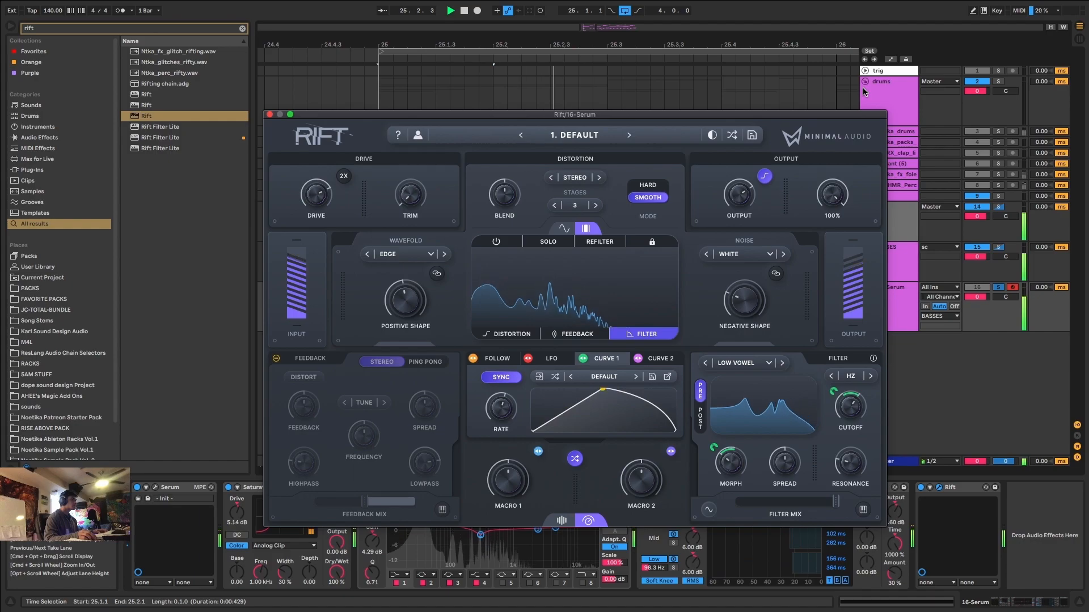
key(space)
Compare the distorted bass with the full drum mix by briefly unsoloing the Serum track.
key(space)
click(1000, 287)
key(space)
click(1000, 287)
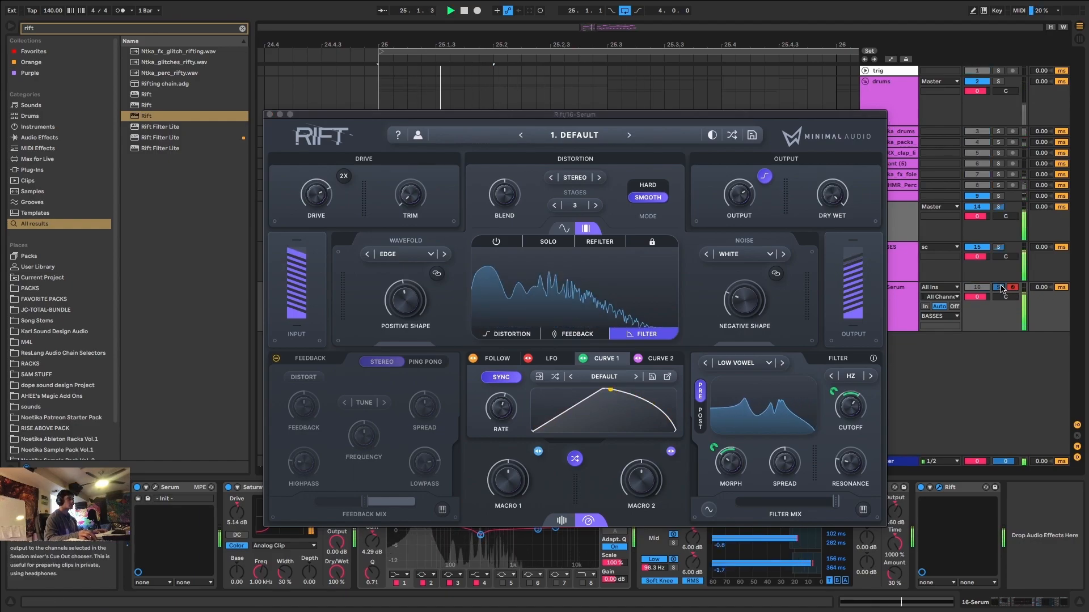
key(space)
Adjust the Low Vowel filter's cutoff to about 270 Hz during playback.
drag(847, 406, 849, 413)
key(space)
key(space)
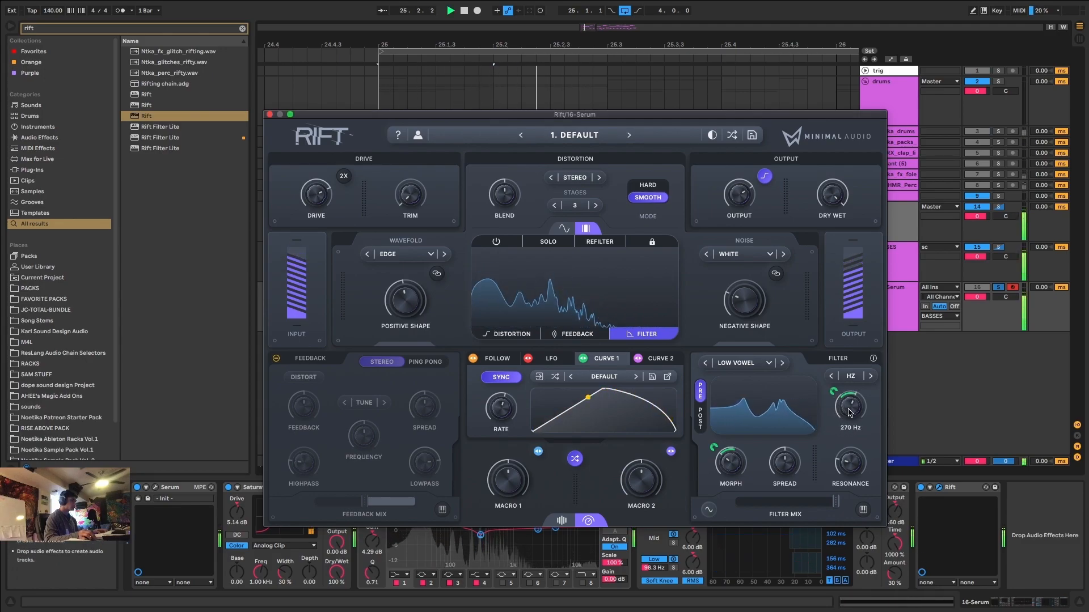
Re-enable Rift's multiband processing, activate Distortion on the middle band, and check that band with Solo.
click(495, 240)
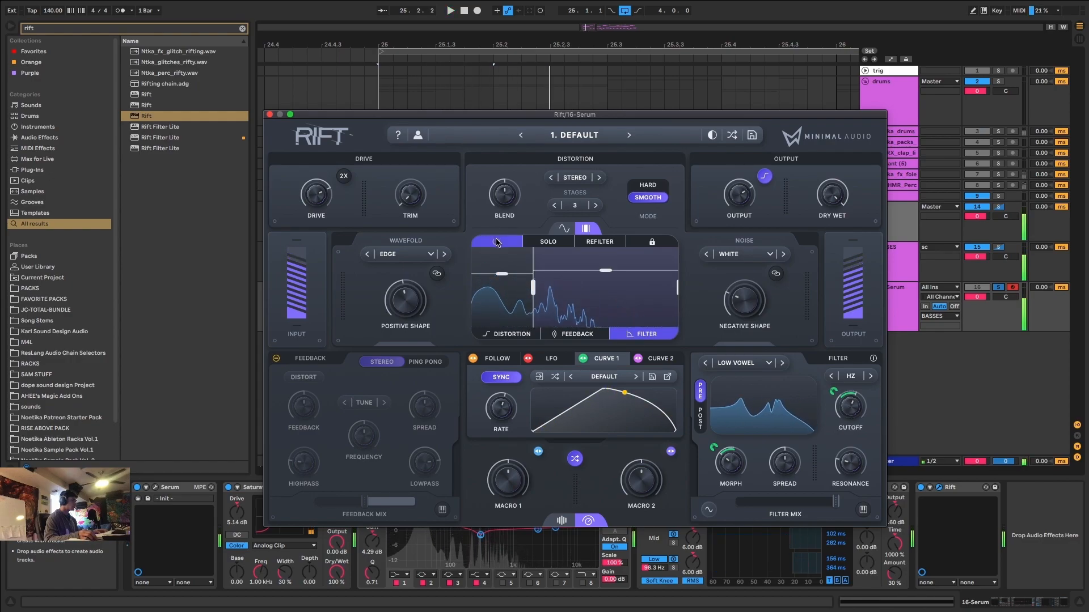
click(510, 336)
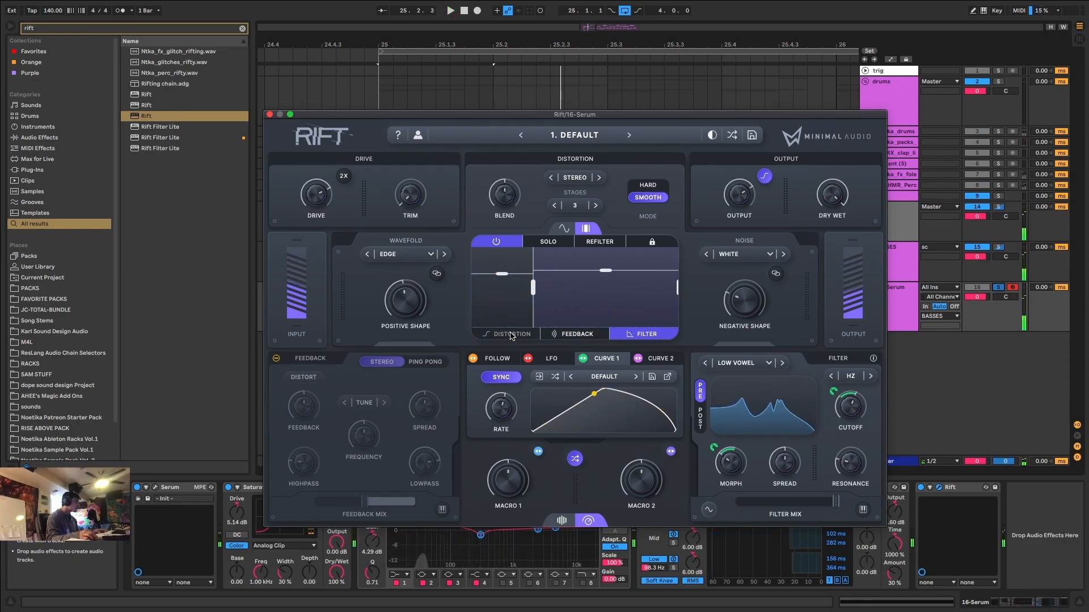
key(space)
click(542, 243)
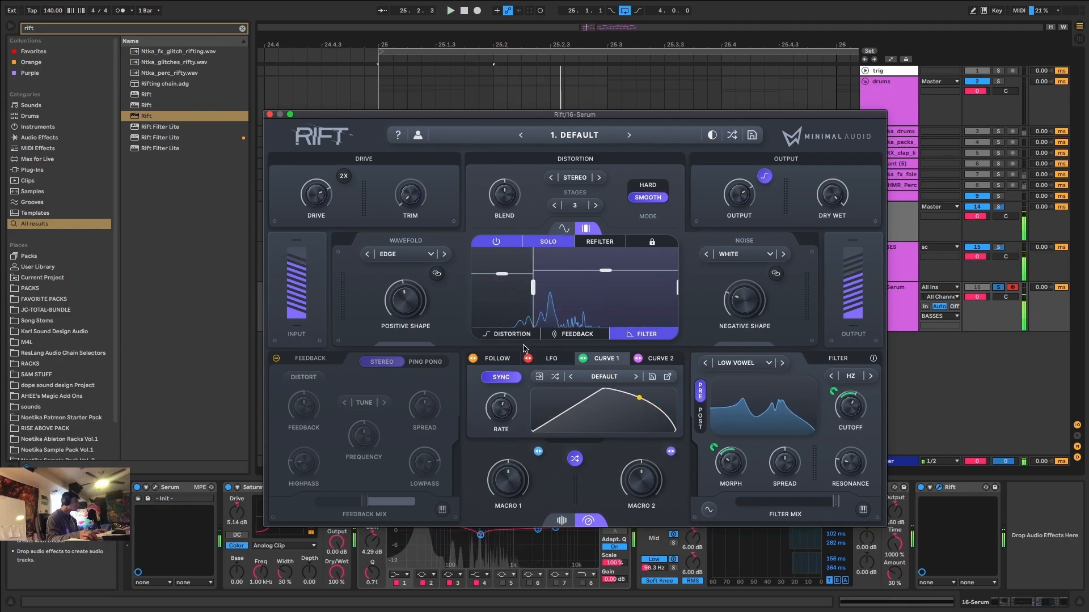
click(543, 243)
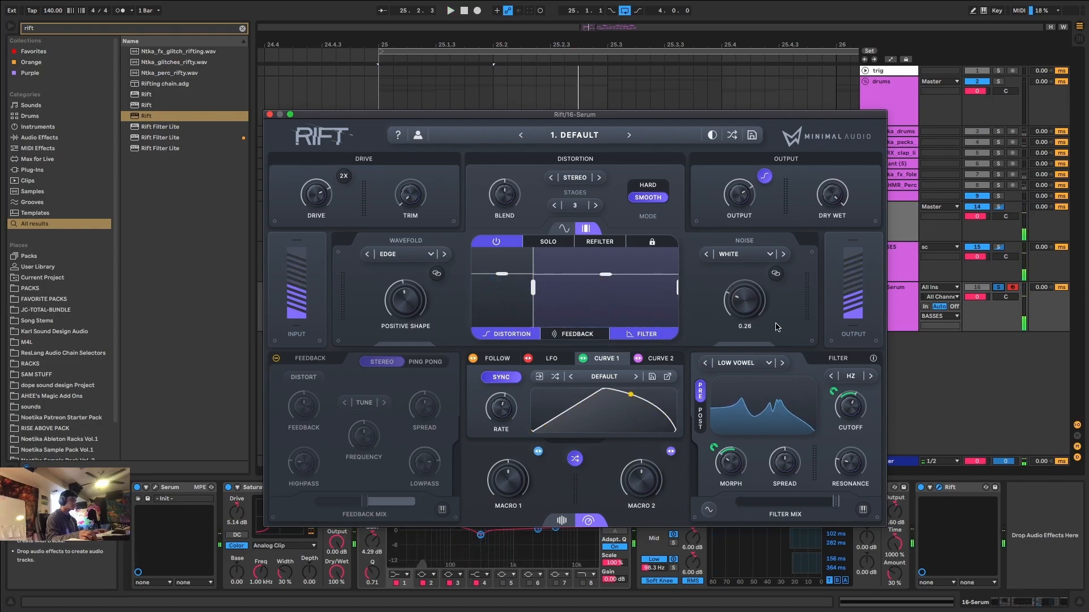
Raise the Low Vowel filter's cutoff, unsolo the Serum track, and adjust Rift's dry/wet while listening with the drums.
key(space)
drag(853, 429, 861, 401)
click(984, 351)
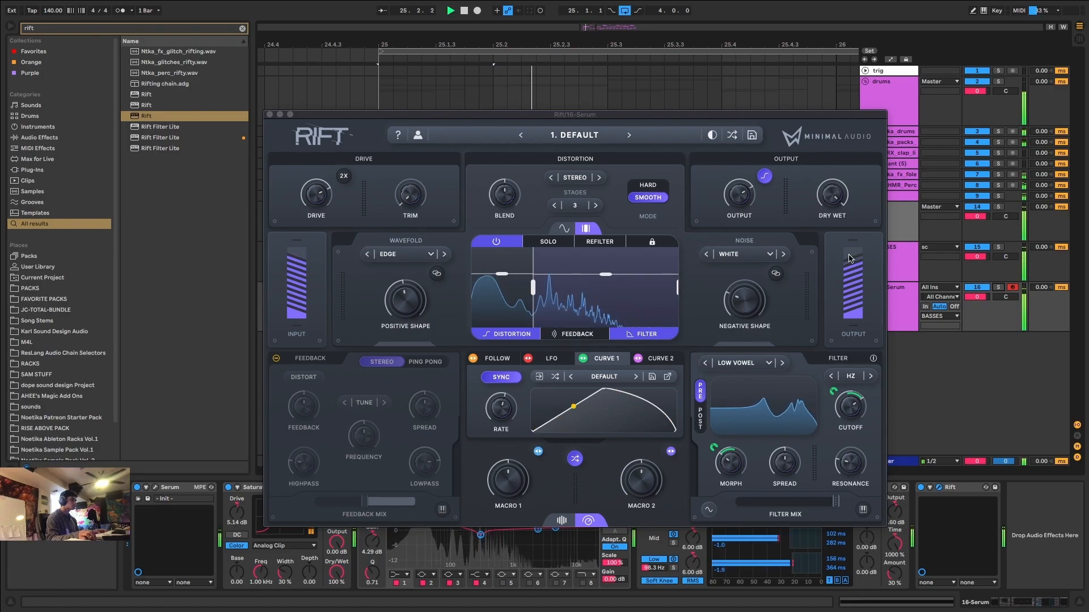
drag(834, 198, 834, 261)
key(space)
key(space)
Lower Rift's middle band to about -1.4 dB and adjust the vowel filter, with morph at 55% and cutoff at about 702 Hz.
drag(502, 275, 500, 256)
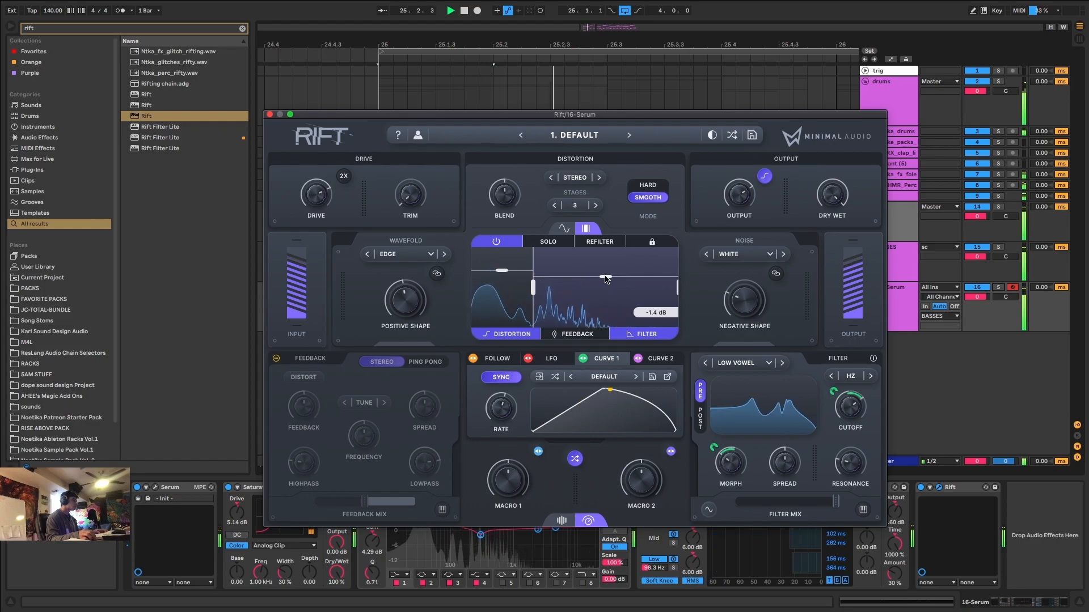
mouse_move(834, 501)
mouse_down()
mouse_move(755, 514)
mouse_move(839, 508)
mouse_up()
drag(850, 464, 856, 425)
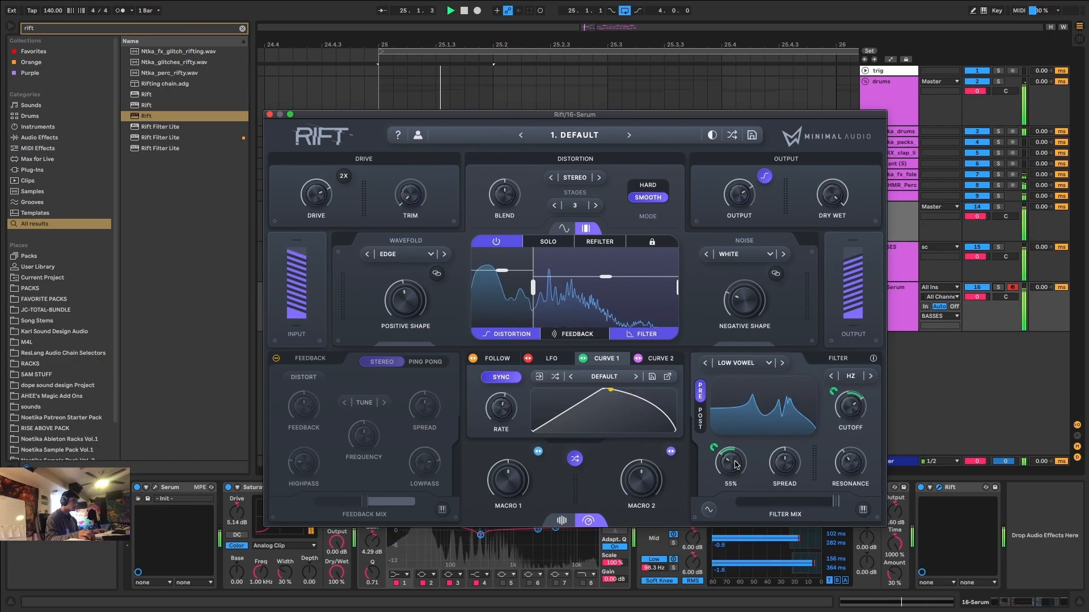
drag(849, 407, 848, 418)
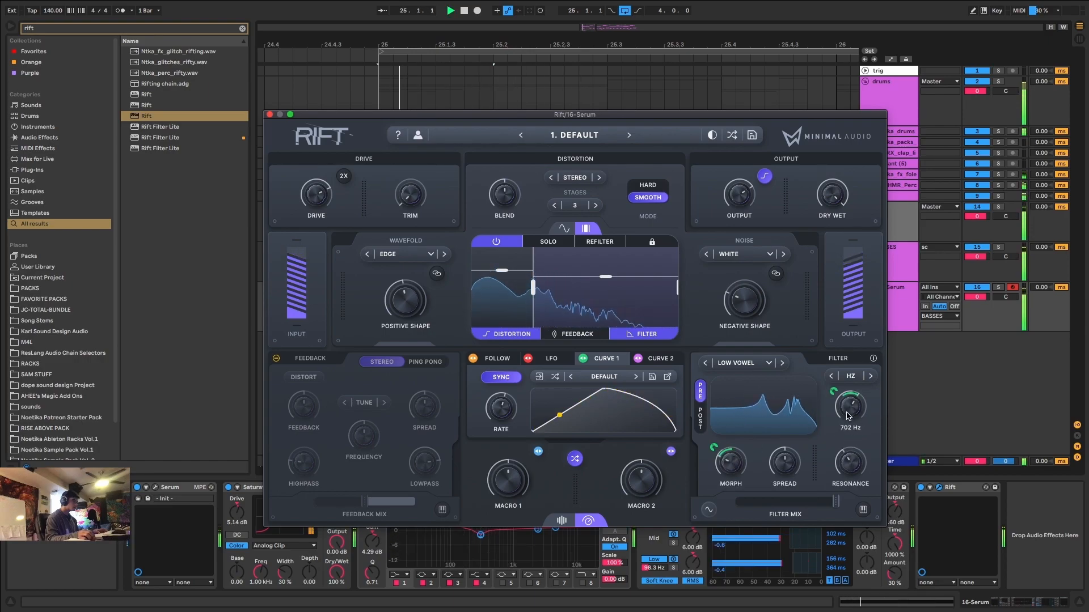
Reshape Rift's Curve 1 into a steep decay that reaches zero about halfway through the cycle, checking it during playback.
key(space)
key(space)
key(space)
key(space)
drag(604, 389, 542, 381)
key(space)
key(space)
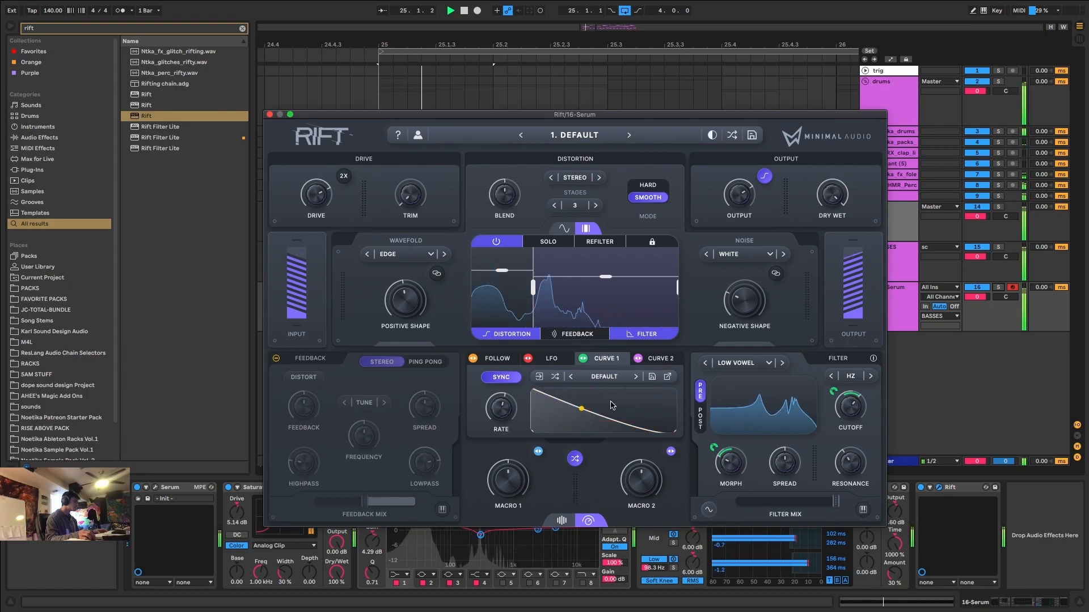
key(space)
drag(586, 414, 642, 441)
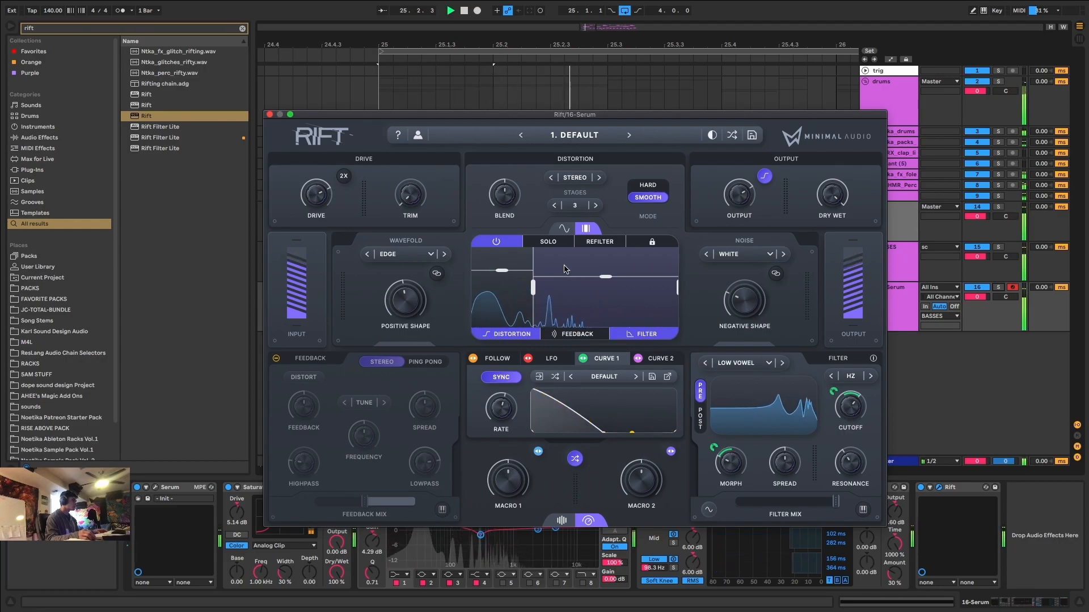
Add an audio track below Serum in the BASSES group, solo BASSES, and set the new track's input to 16-Serum.
key(space)
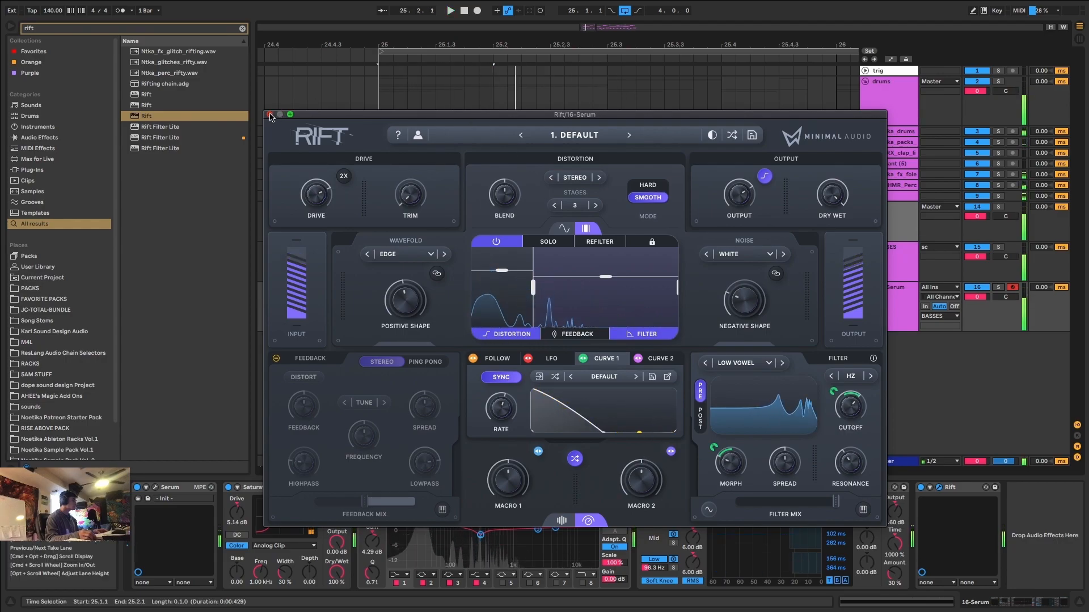
click(269, 114)
click(900, 307)
key(ctrl+t)
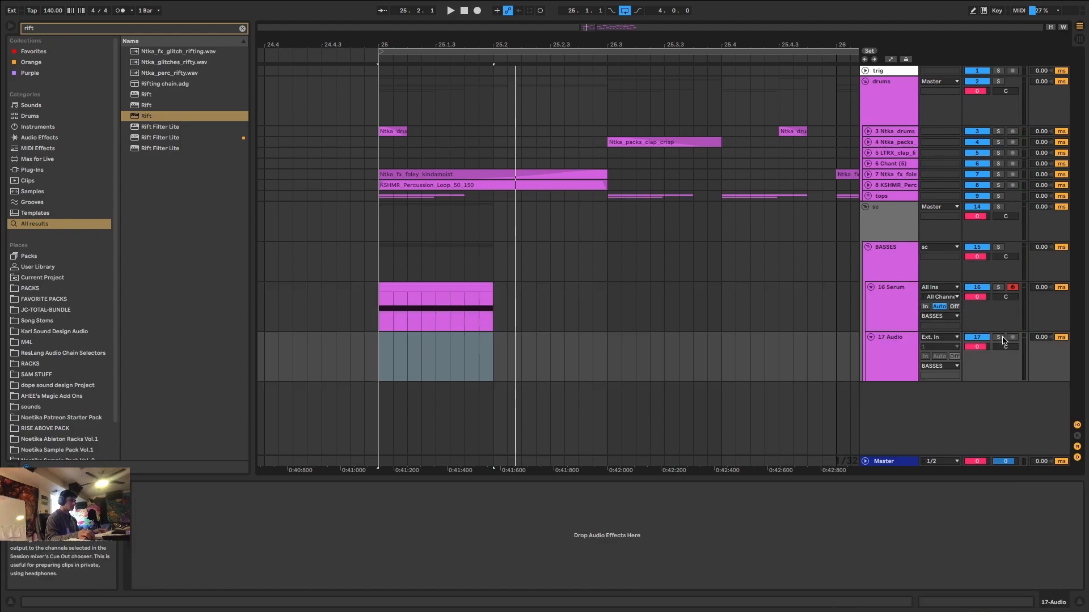
click(1000, 247)
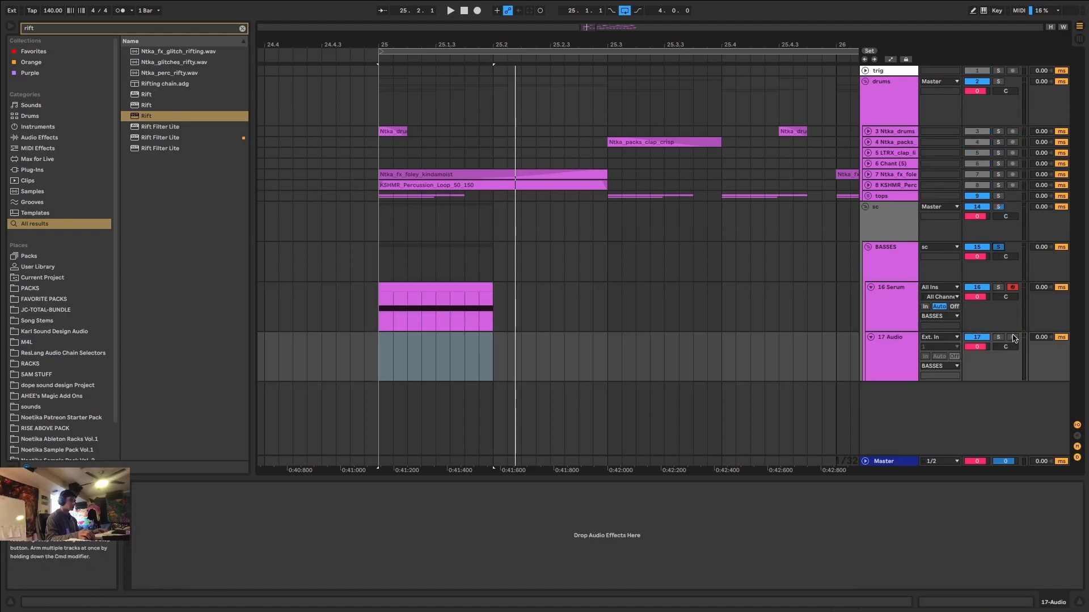
click(952, 339)
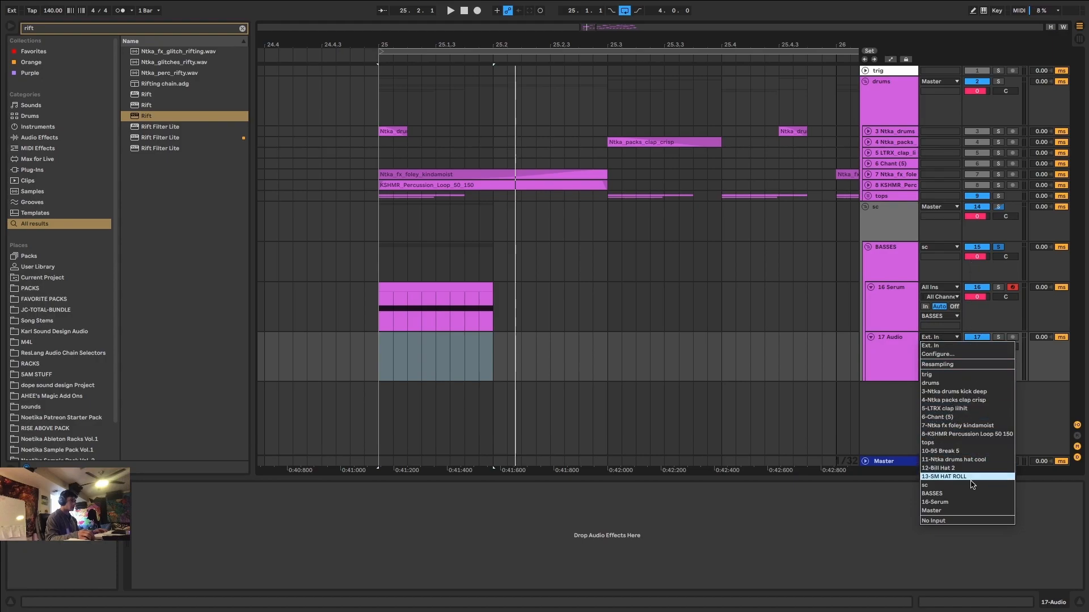
click(952, 503)
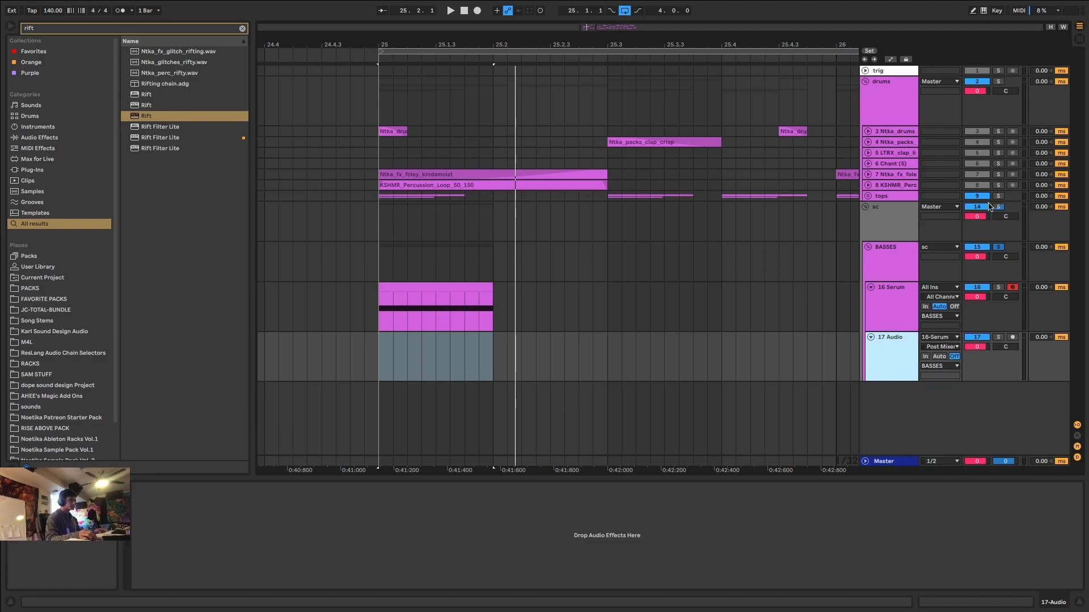
Arm the new audio track and record the Serum bass onto it from bar 25.
drag(587, 28, 599, 6)
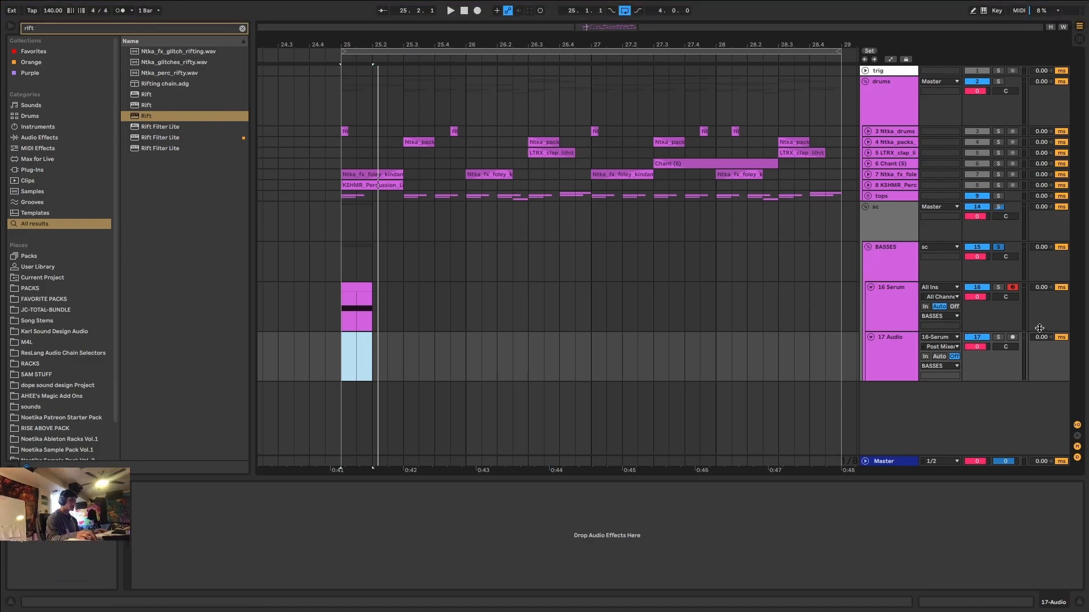
click(1013, 337)
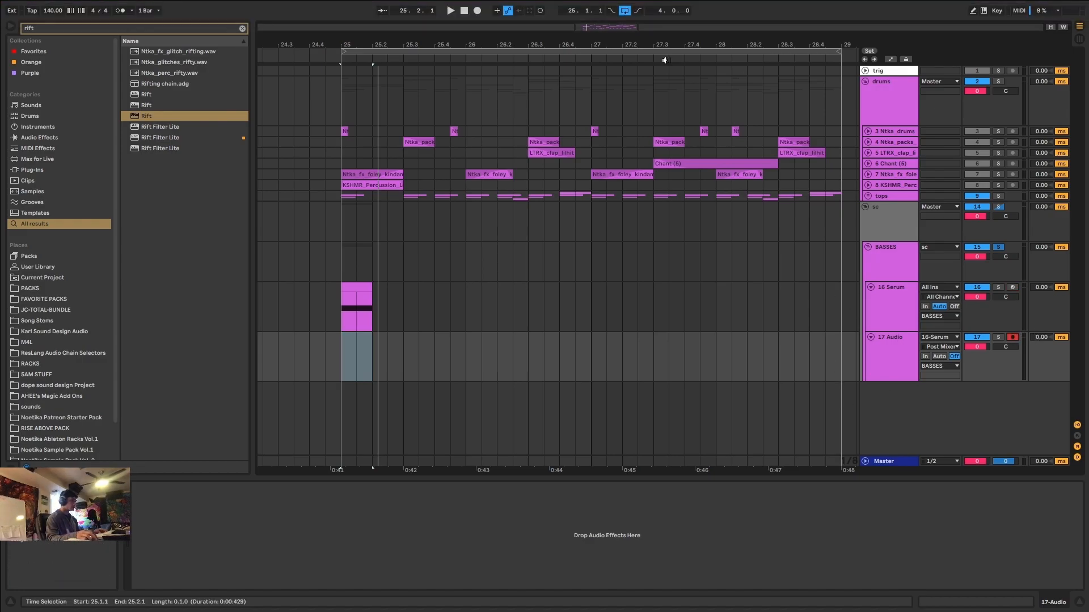
click(478, 12)
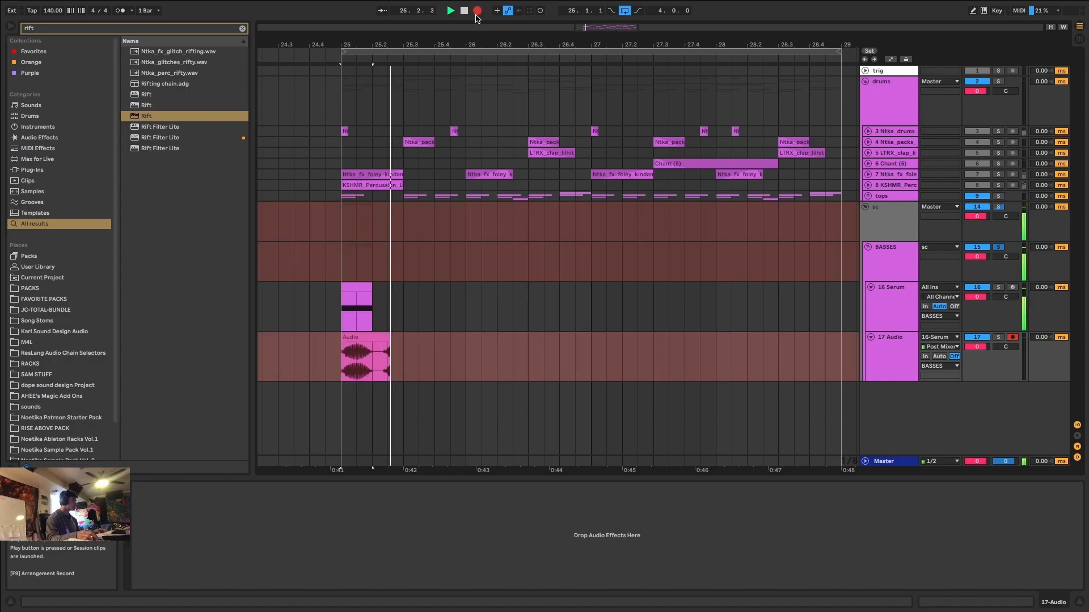
key(space)
Move the Serum MIDI clip to 25.3.1 and trim the recorded audio clip to end at that point.
drag(358, 290, 420, 291)
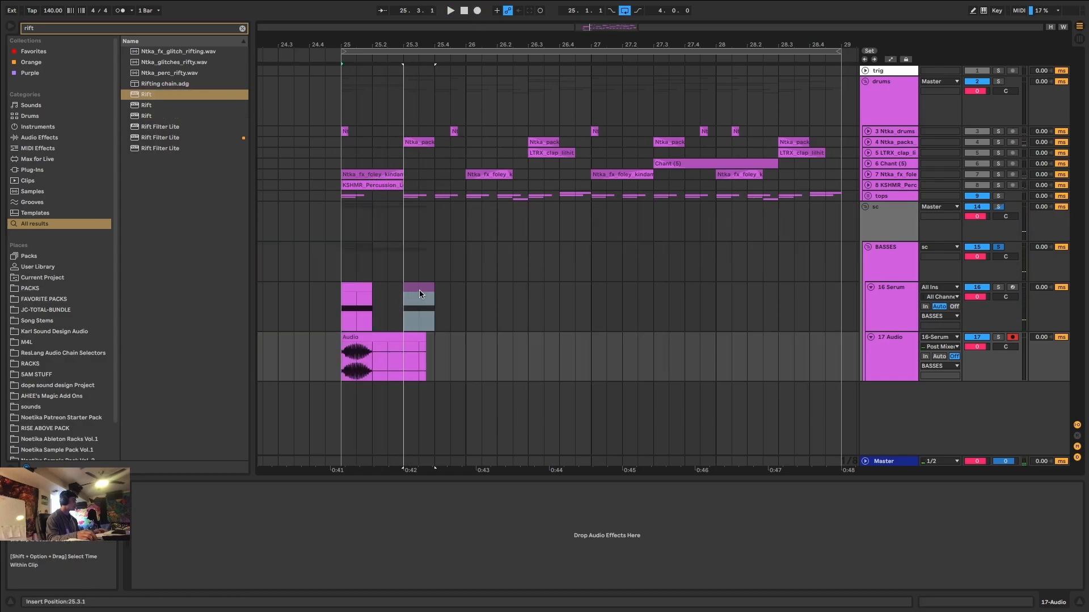
drag(425, 338, 403, 339)
In Rift, lower the vowel filter's cutoff to about 163 Hz with morph at 45%, and flatten Curve 1 into a shallow decline.
click(418, 287)
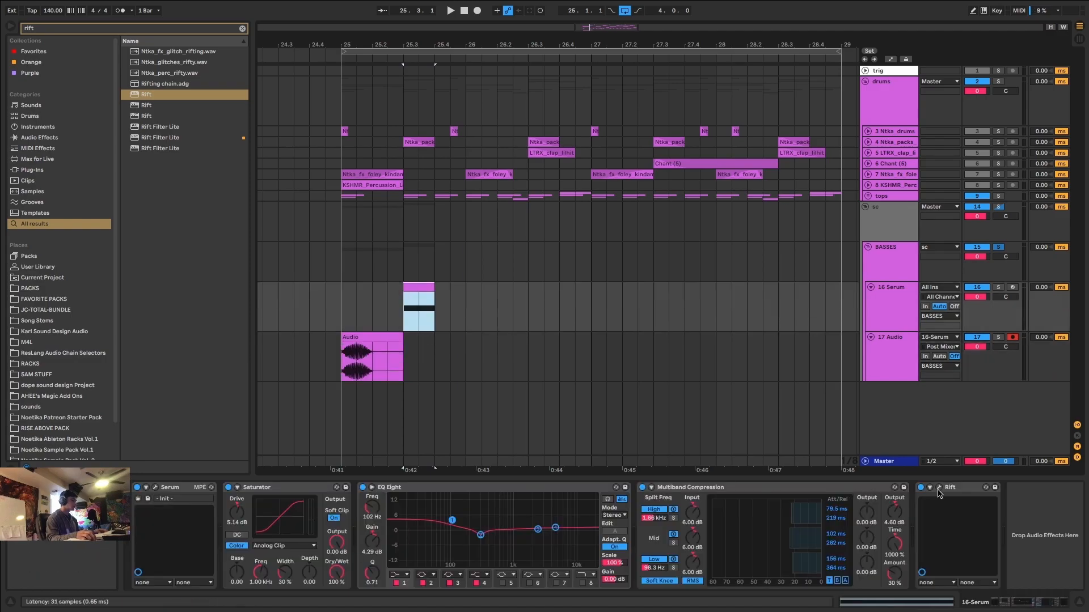
key(space)
key(space)
key(space)
drag(853, 406, 858, 411)
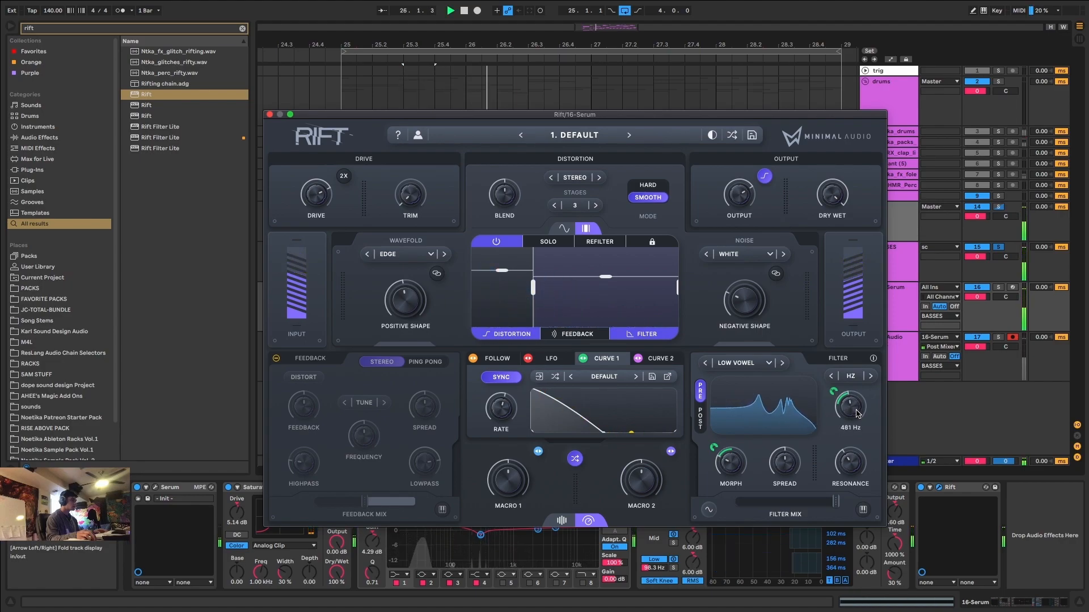
drag(604, 438, 692, 400)
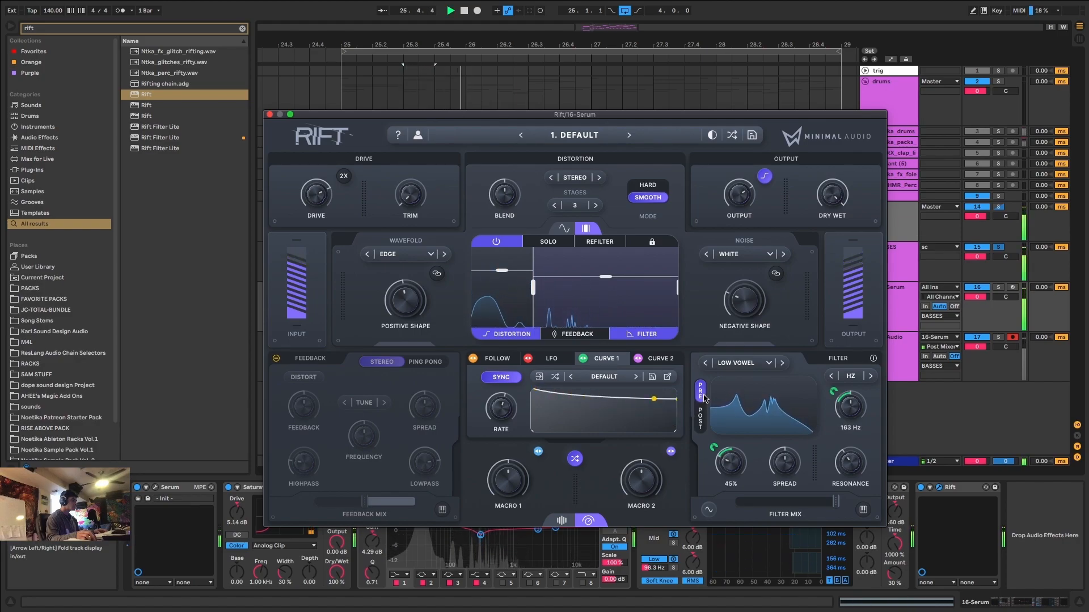
Record the second bass variation onto the audio track at 25.3.1 and trim the clip to end at 25.4.1.
click(477, 10)
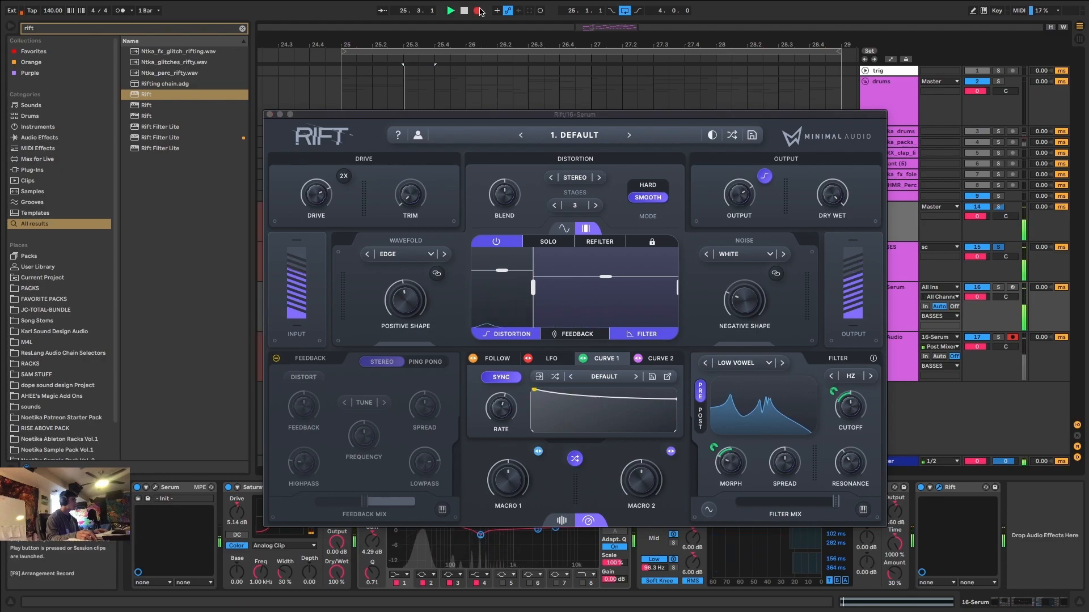
click(270, 115)
key(space)
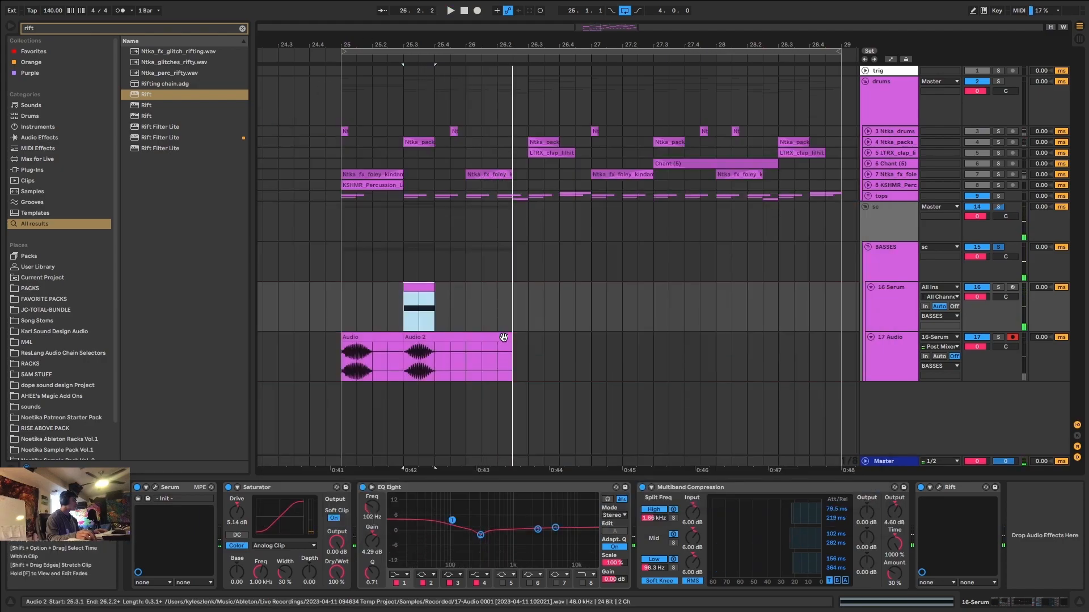
drag(506, 338, 433, 340)
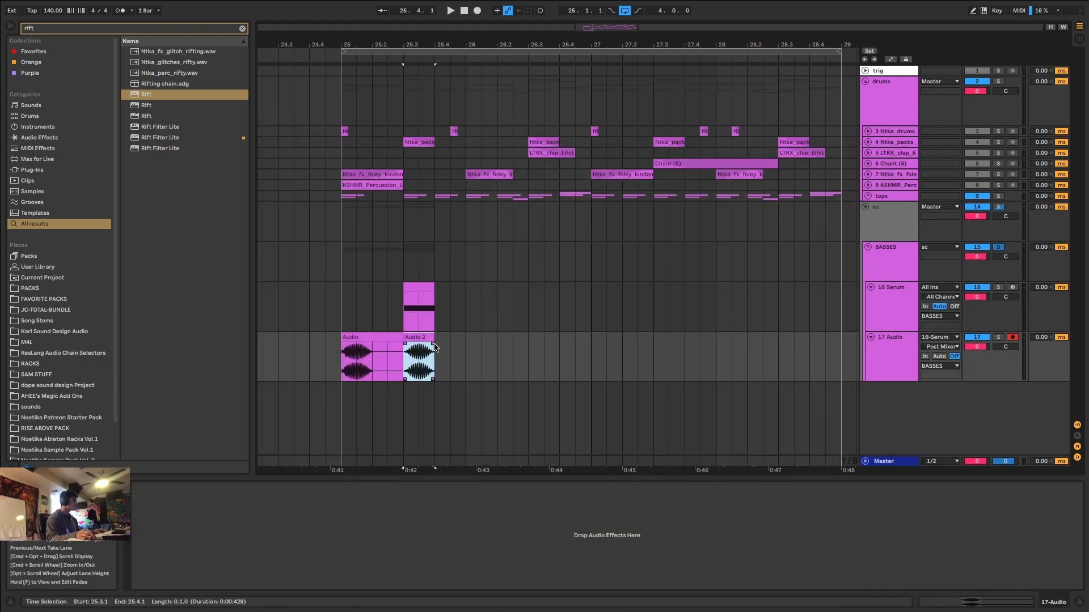
Move the Serum MIDI clip to bar 26 and audition it.
drag(419, 285, 481, 291)
key(space)
key(space)
click(920, 488)
key(space)
key(space)
key(space)
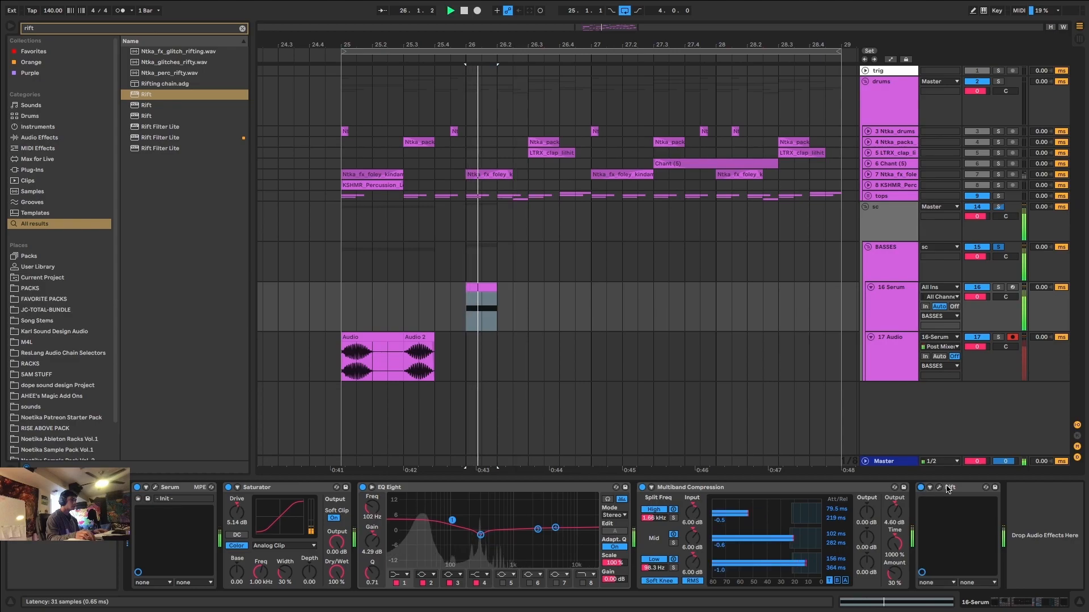
Reopen Rift on the Serum track and bend Curve 1 upward to try another bass variation.
click(940, 488)
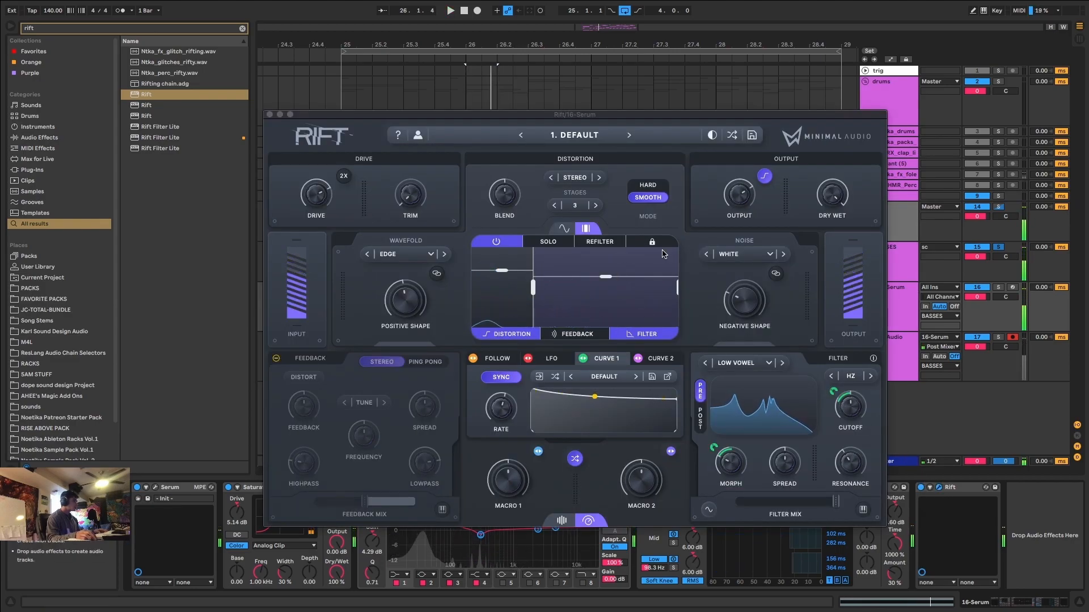
key(space)
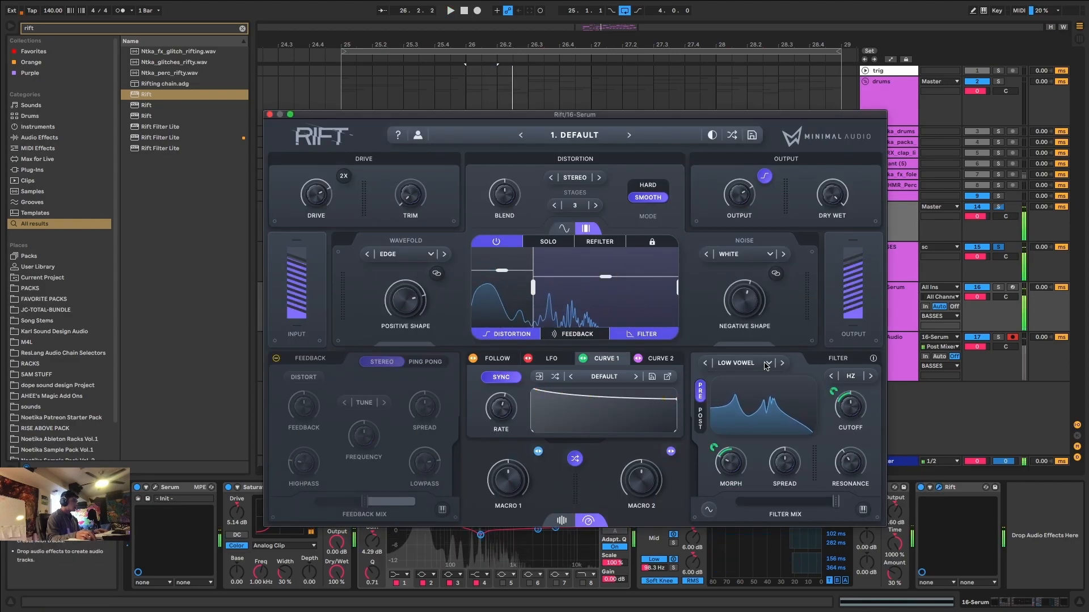
key(space)
drag(615, 391, 628, 381)
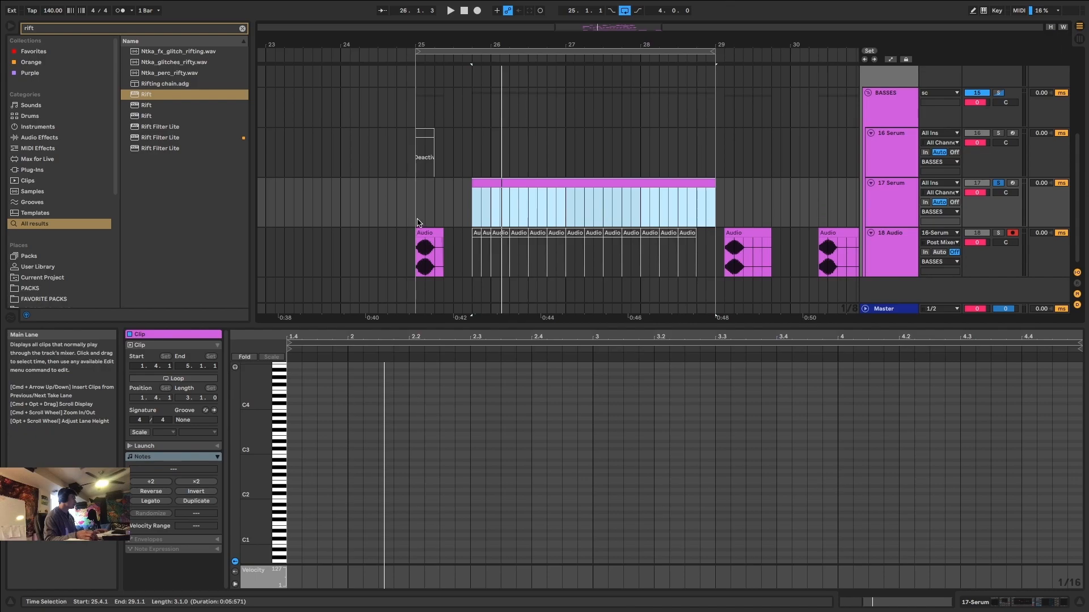
Add a one-beat note at 1.4 in the 17 Serum clip and transpose it down to D0.
double_click(293, 446)
drag(325, 442, 363, 440)
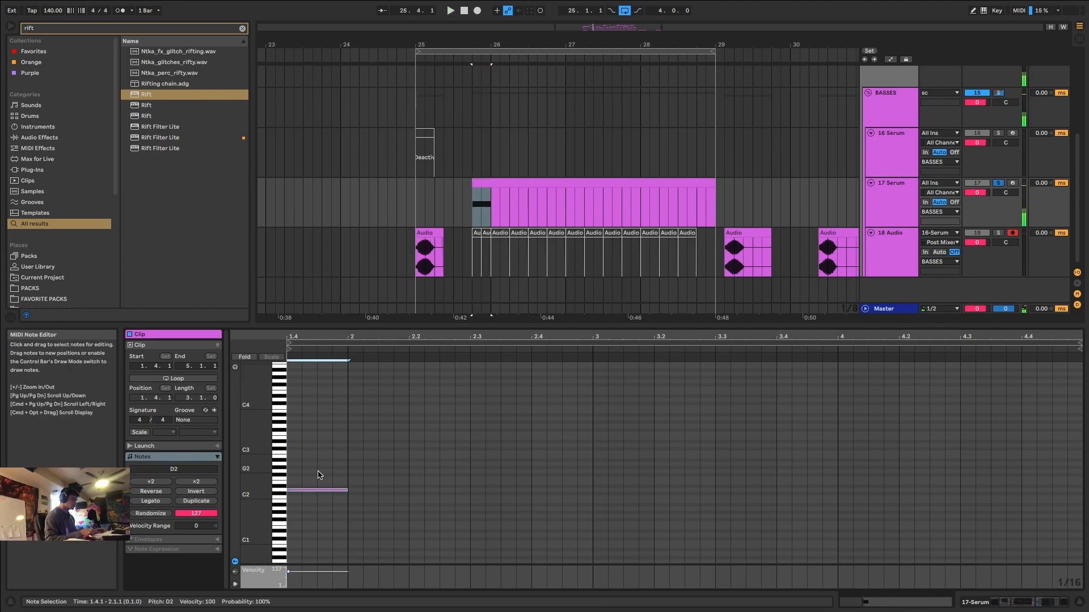
key(space)
key(shift+Down)
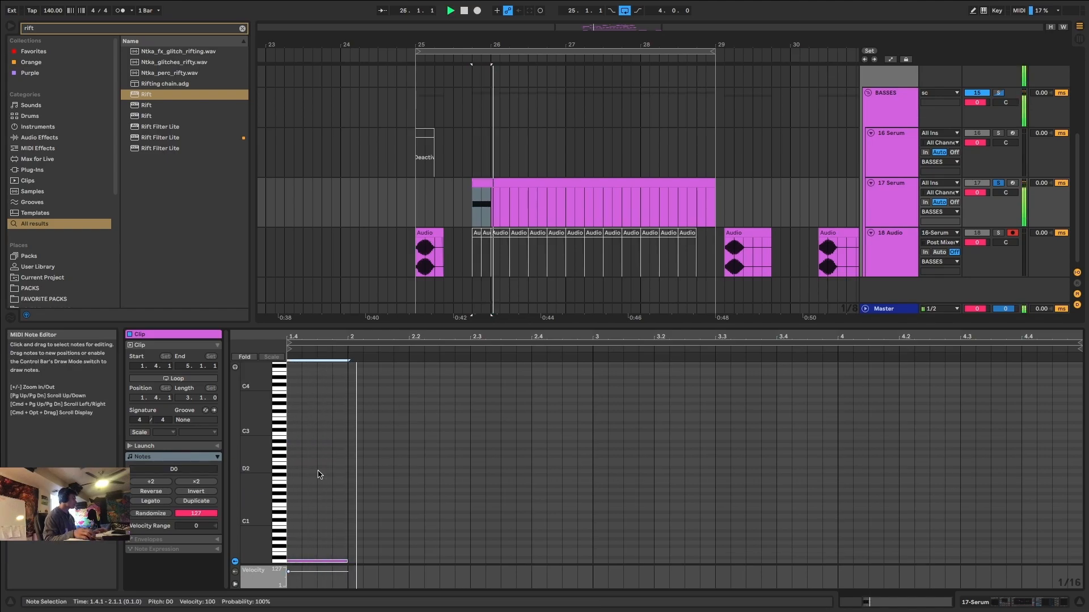
key(space)
Unsolo the 17 Serum track and play its low note together with the full mix.
scroll(488, 418, down, 3)
key(space)
key(space)
click(998, 183)
click(423, 203)
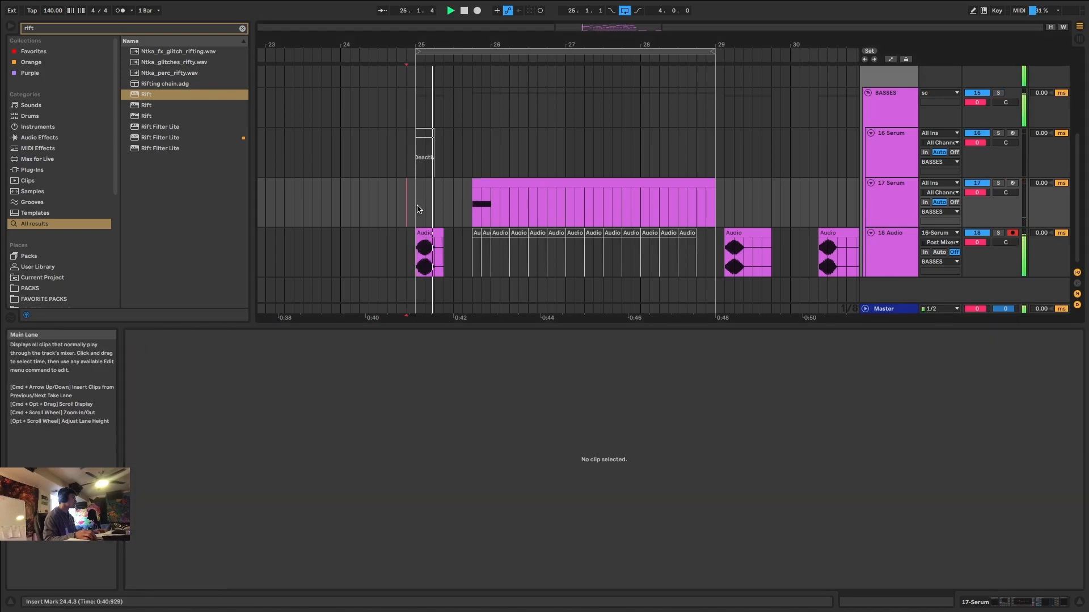
click(487, 182)
key(space)
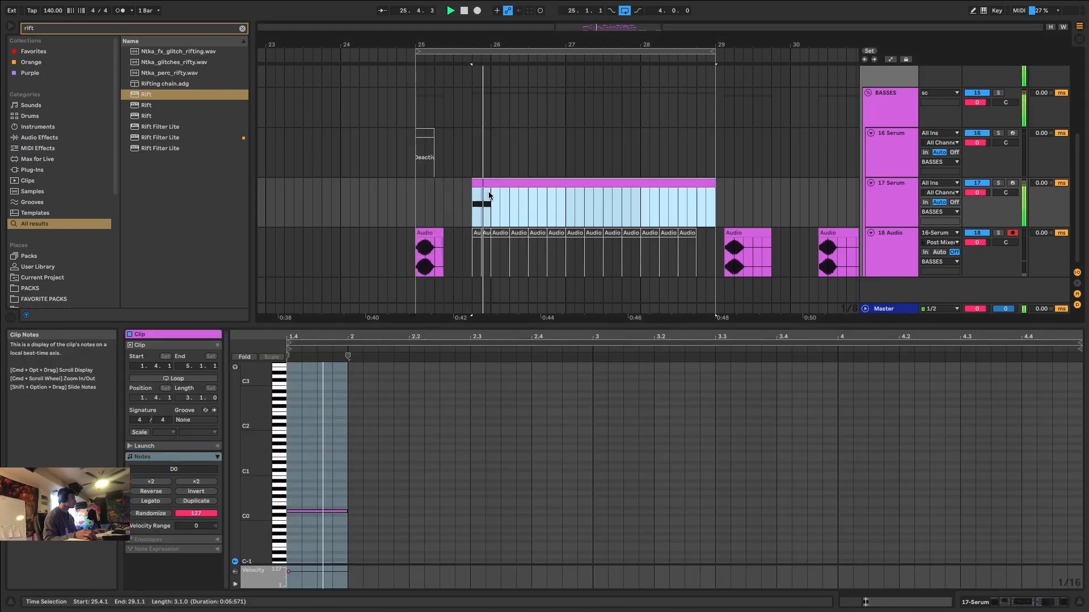
Duplicate the D0 note to beat 2.1 and raise the copy to D#0.
drag(347, 532, 288, 489)
key(super+d)
key(space)
key(Up)
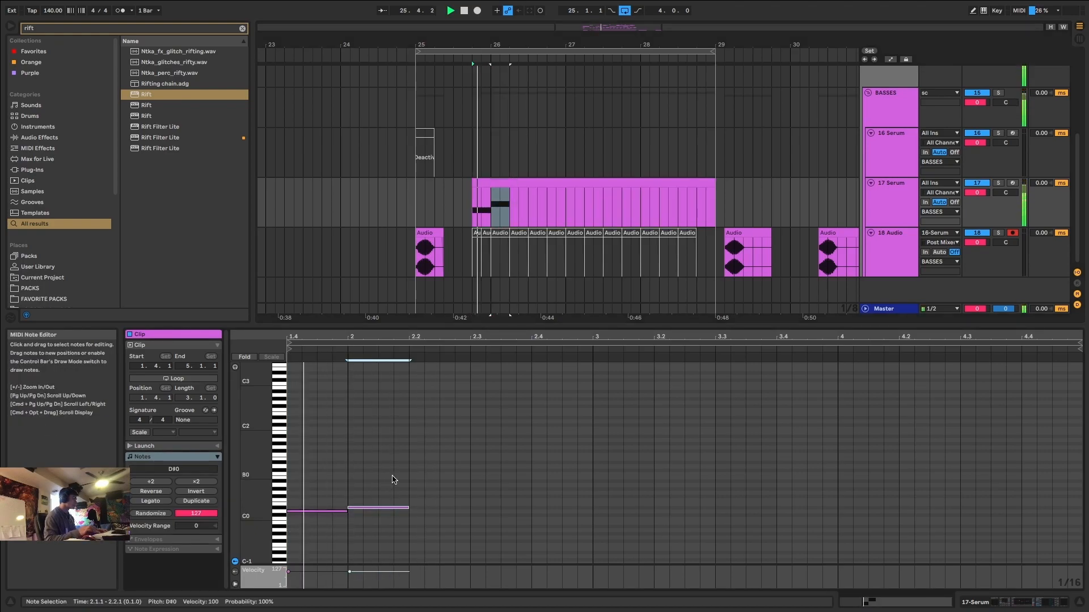
Duplicate the note to beat 2.2, settle its pitch on D0 after trying E0, and repeat it at 2.3 and 2.4.
key(super+d)
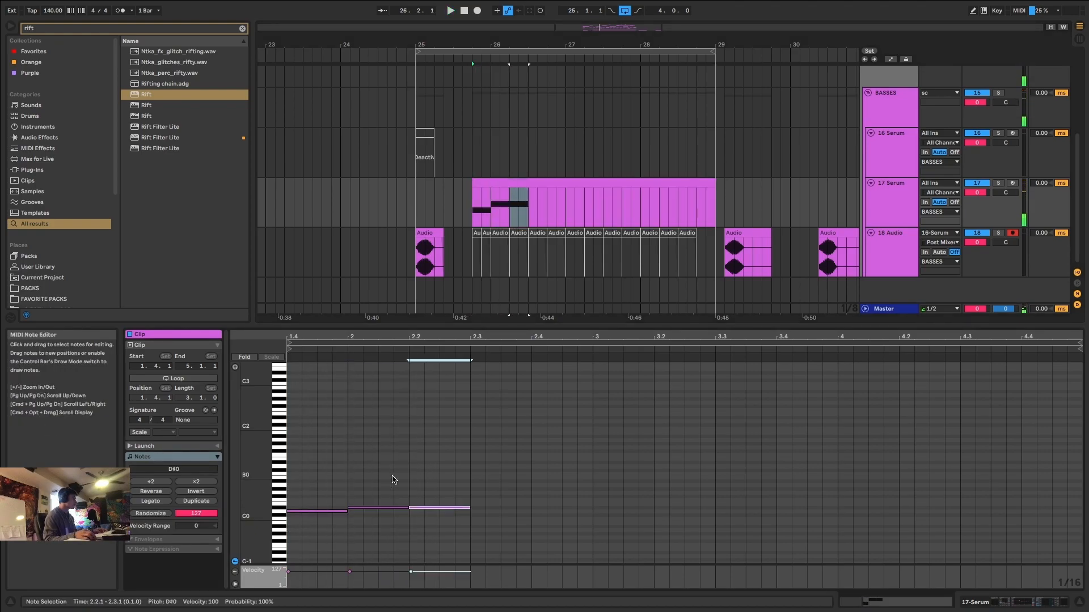
key(Up)
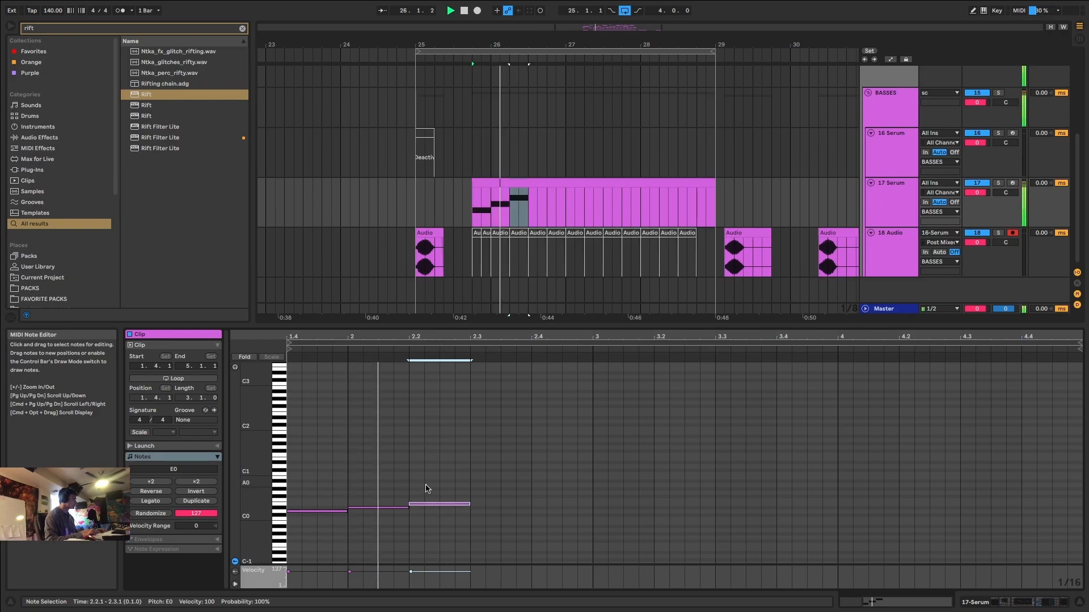
key(Down)
key(Down)
key(super+d)
key(super+d)
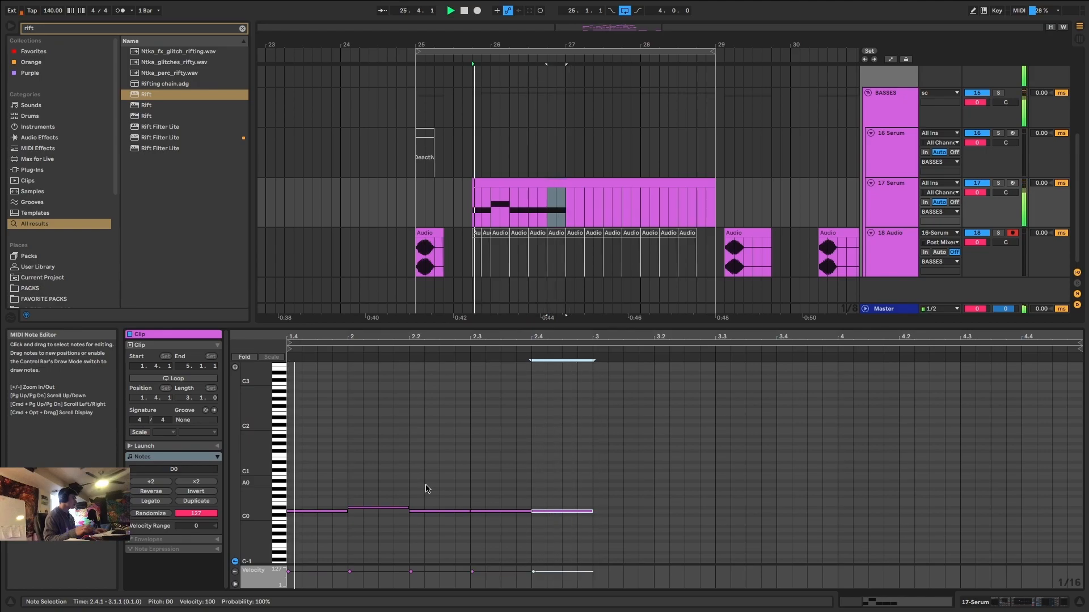
Play the new bass phrase from bar 25 and reopen the 17 Serum clip's notes.
click(413, 206)
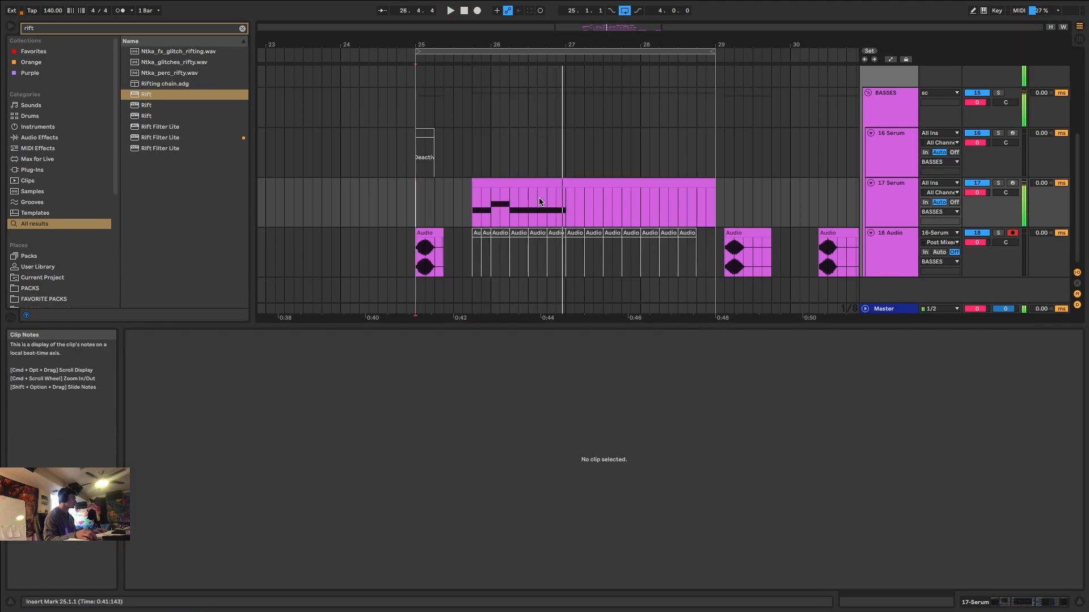
click(517, 181)
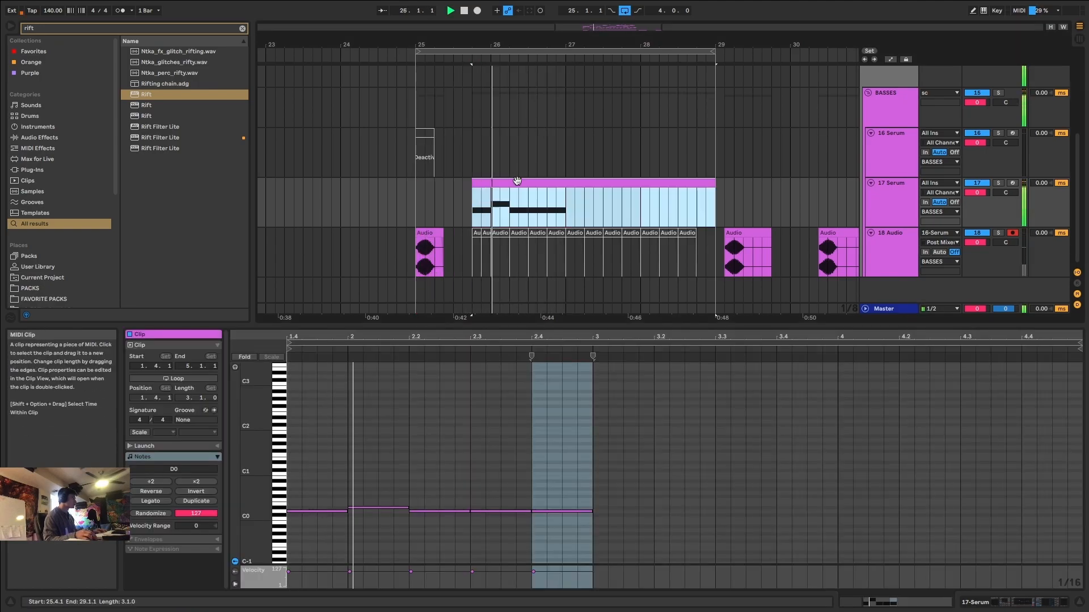
key(space)
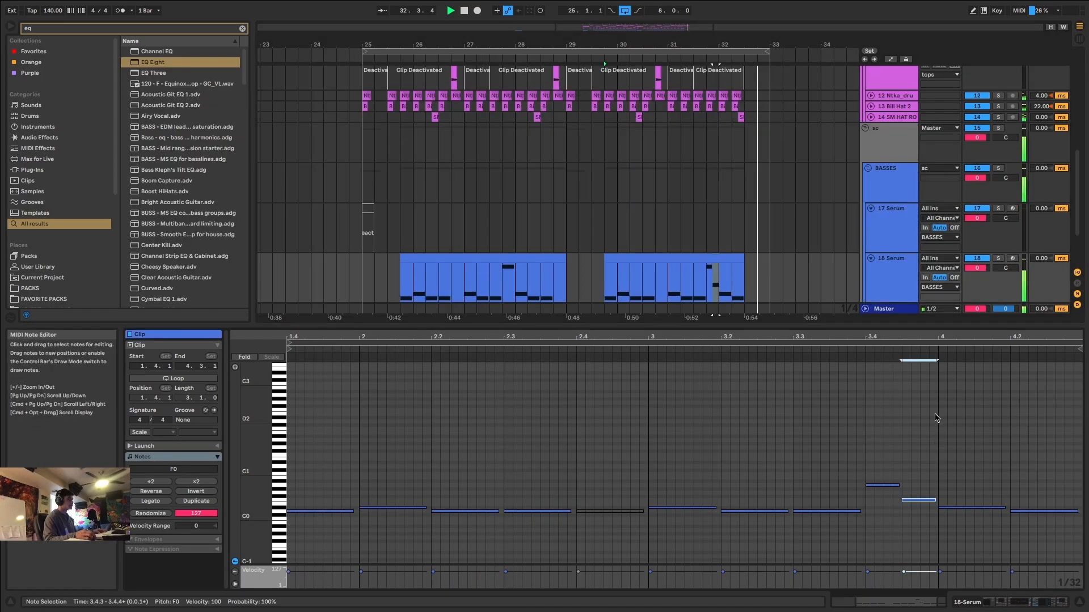
Select the second 18 Serum clip and enlarge the arrangement area to examine the extended eight-bar section.
click(740, 301)
drag(746, 325, 706, 521)
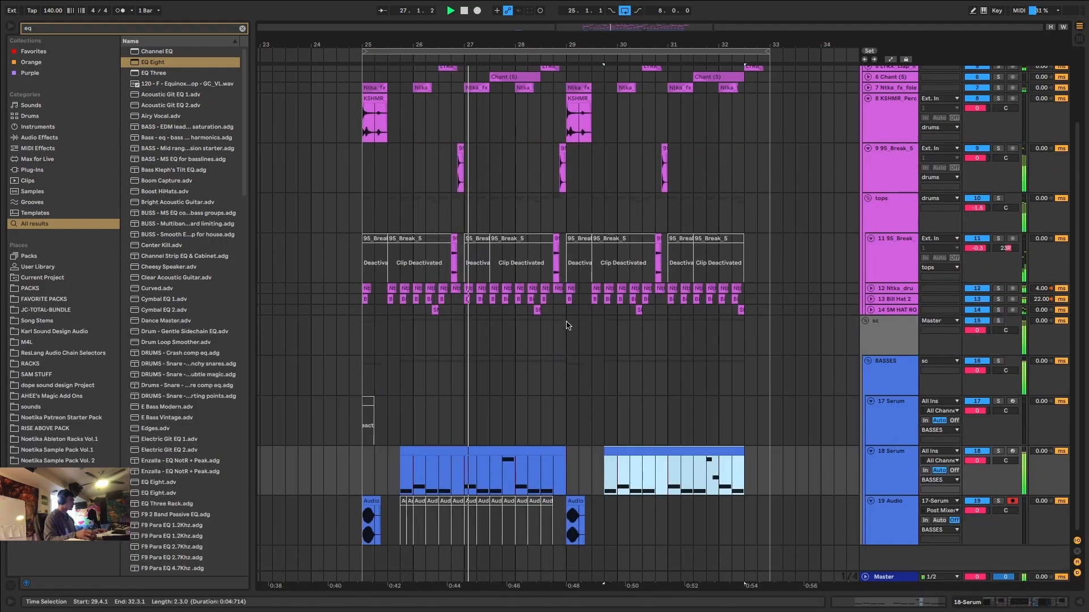
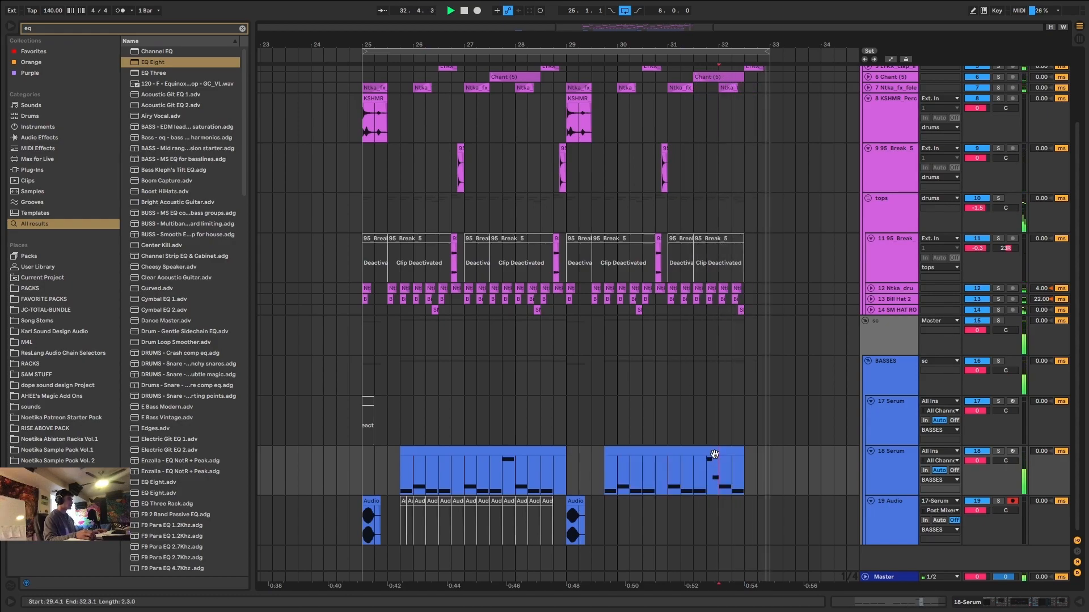
Insert a MIDI track below the bass tracks and place it in a new group named SUB.
click(884, 528)
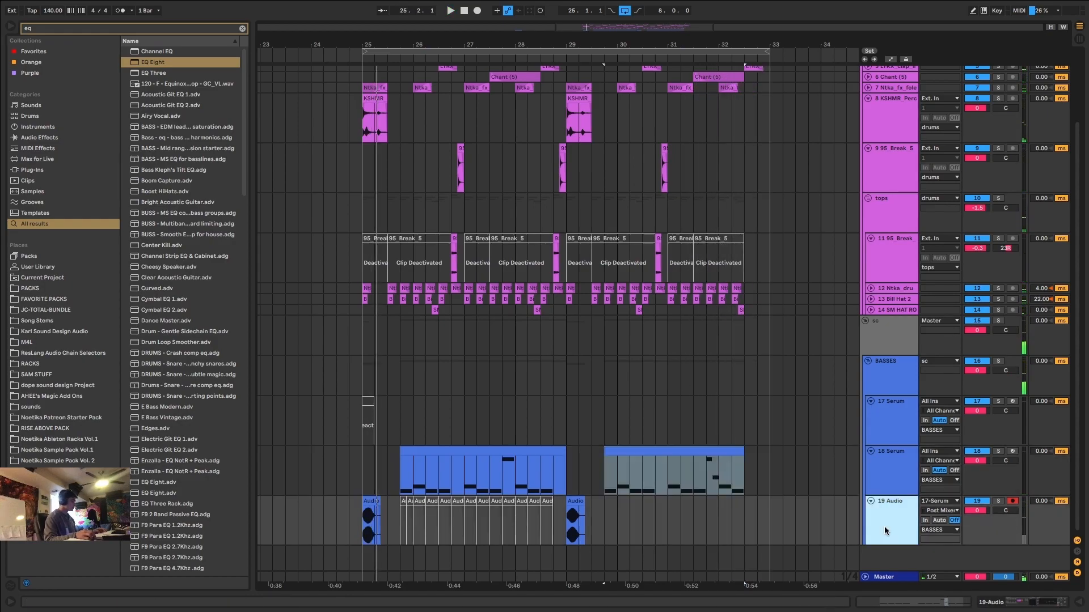
click(883, 379)
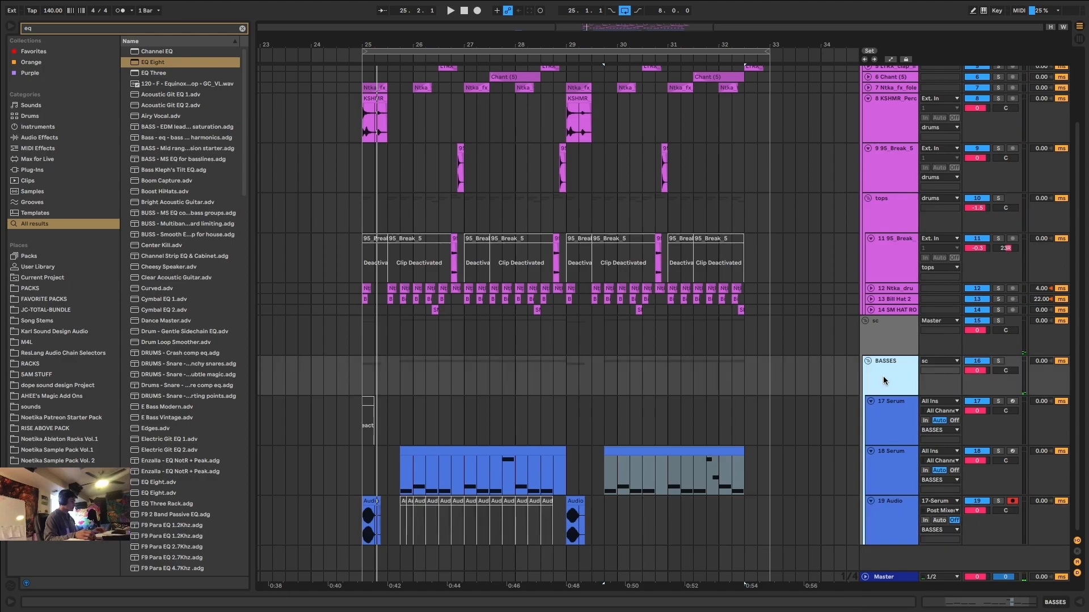
key(super+shift+t)
scroll(859, 397, down, 2)
click(891, 537)
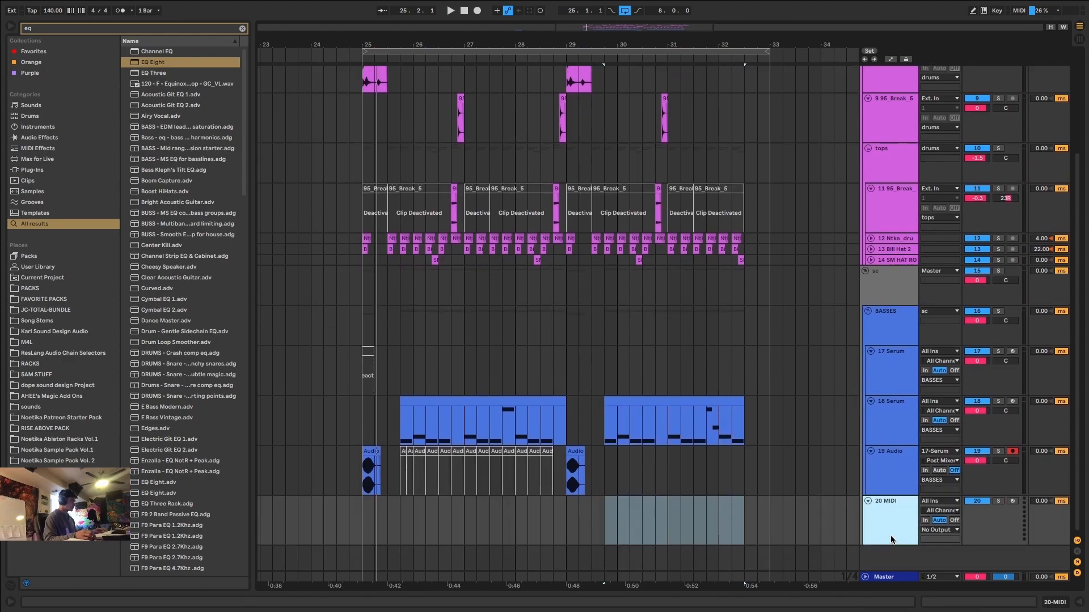
key(super+g)
text(SUB)
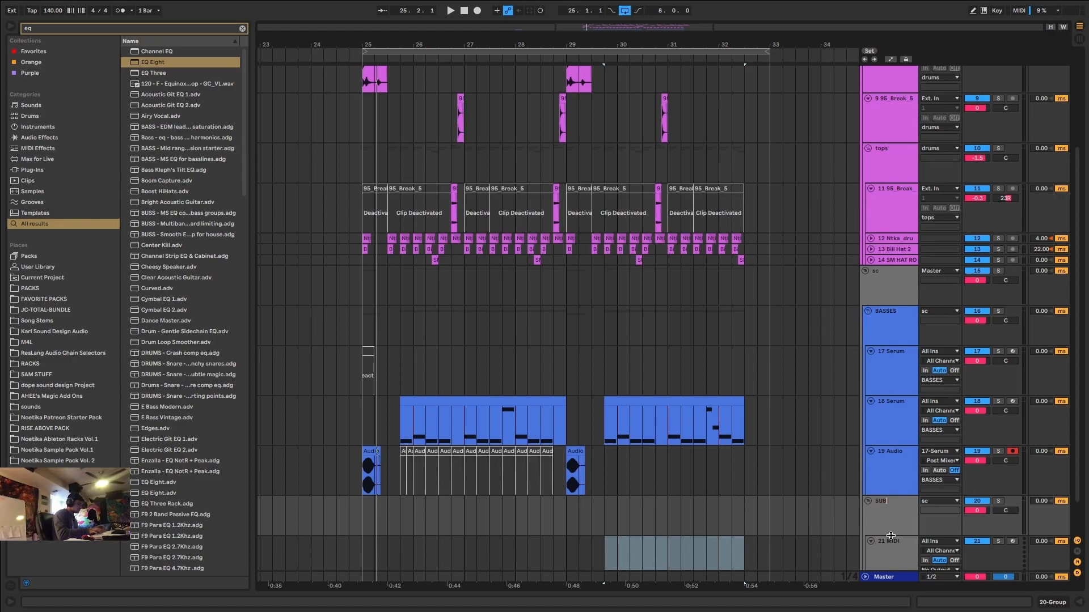
scroll(891, 536, down, 1)
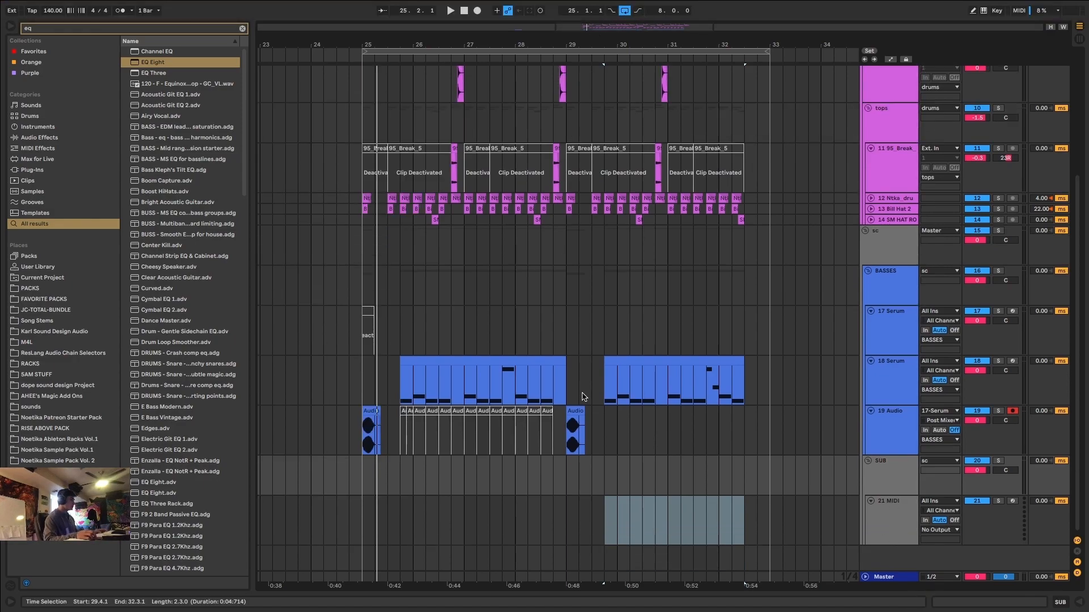
Find EQ Eight in the browser and add it to the end of the 18 Serum device chain.
click(374, 411)
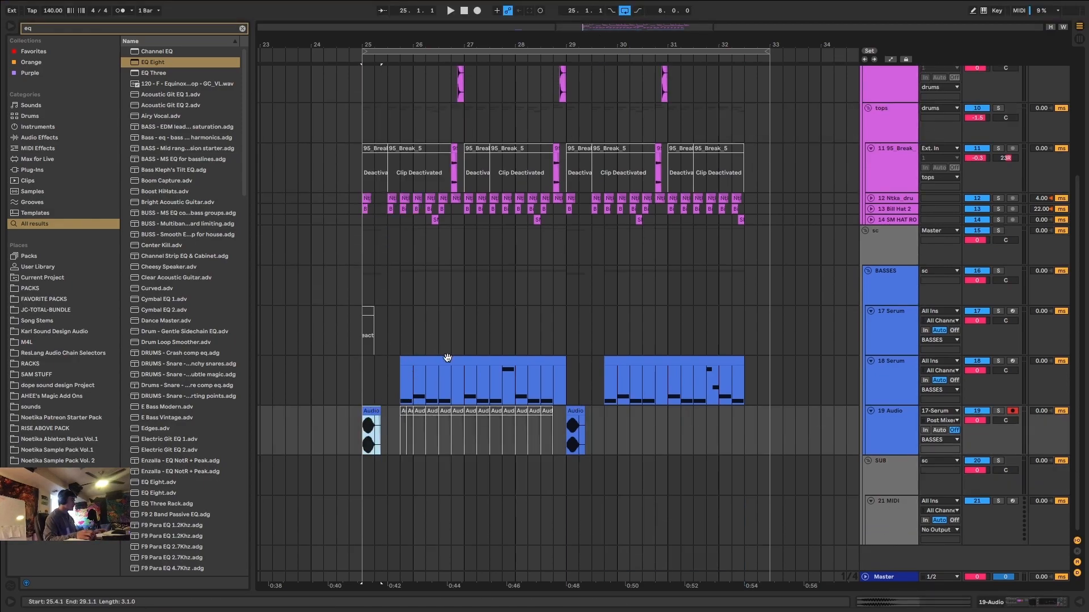
click(447, 358)
click(658, 369)
click(889, 392)
text(eq)
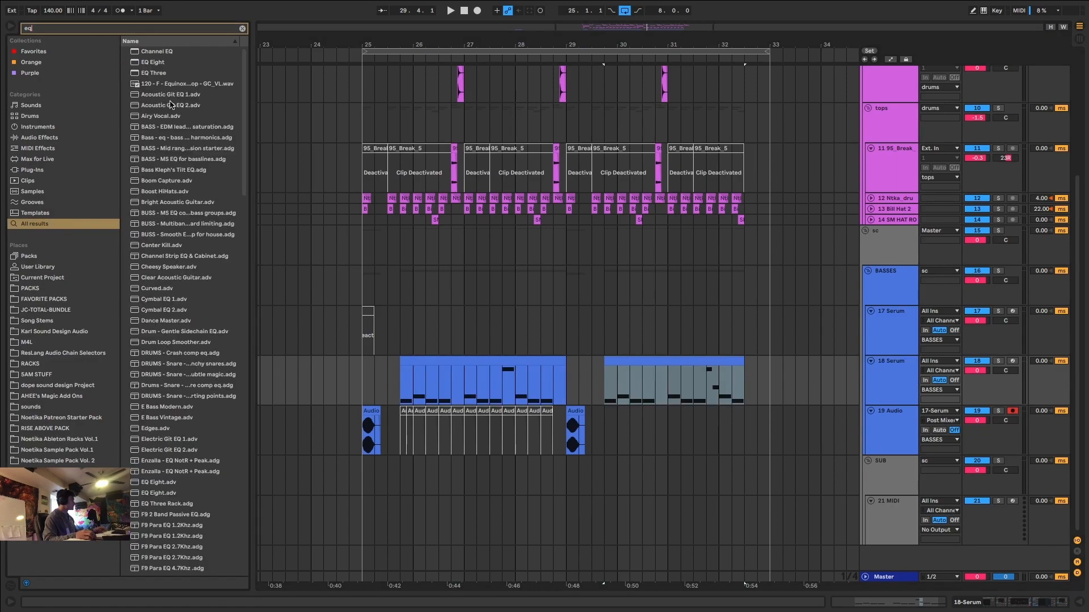
double_click(159, 63)
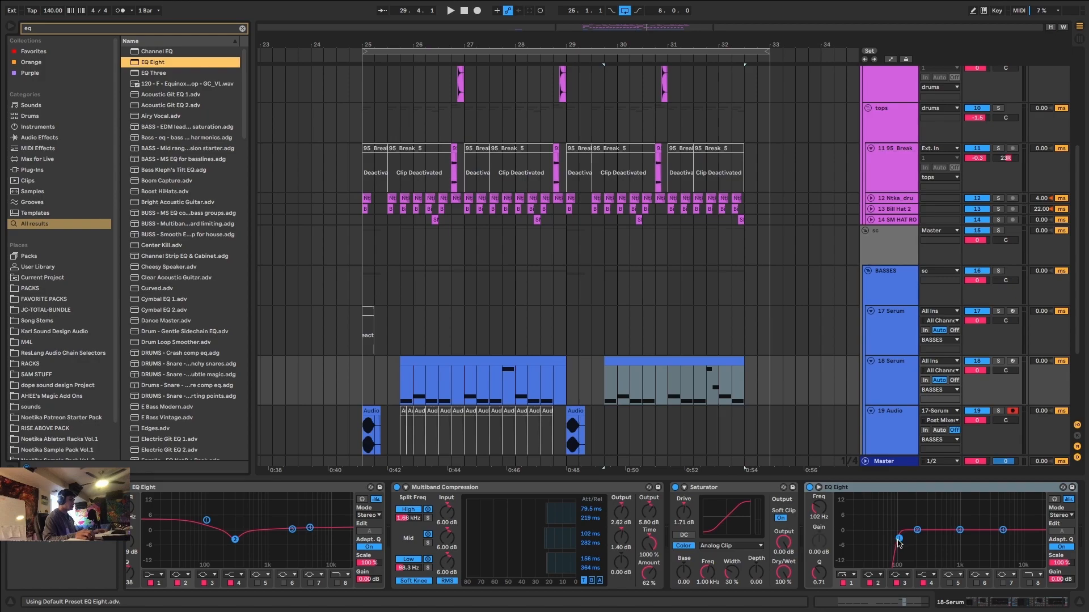
Solo the 18 Serum track, play its first clip, and raise the new EQ Eight's low cut to 116 Hz.
click(886, 375)
scroll(546, 246, down, 3)
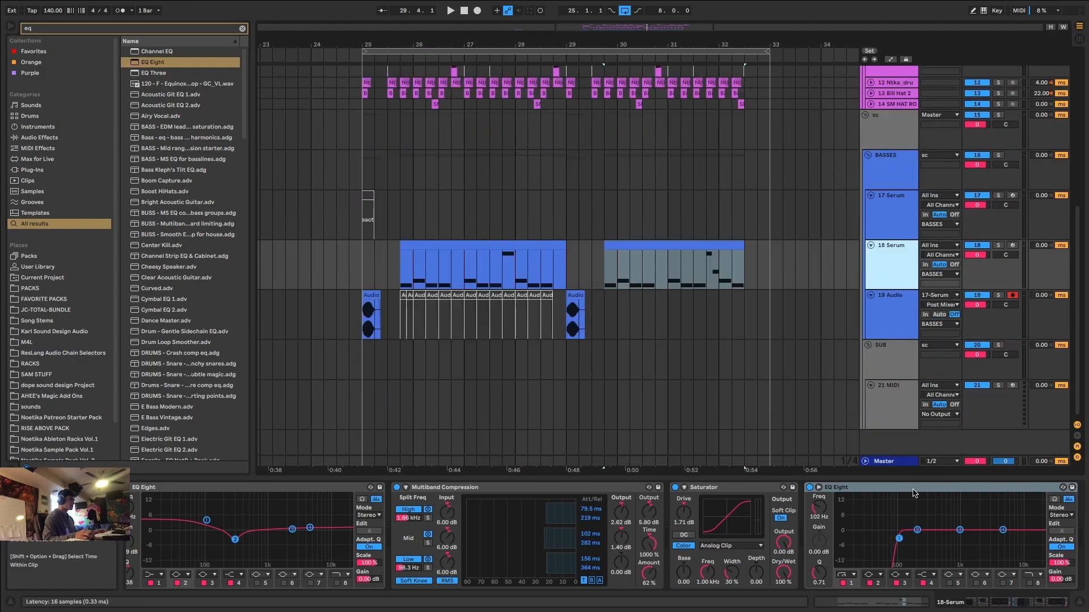
click(998, 245)
key(space)
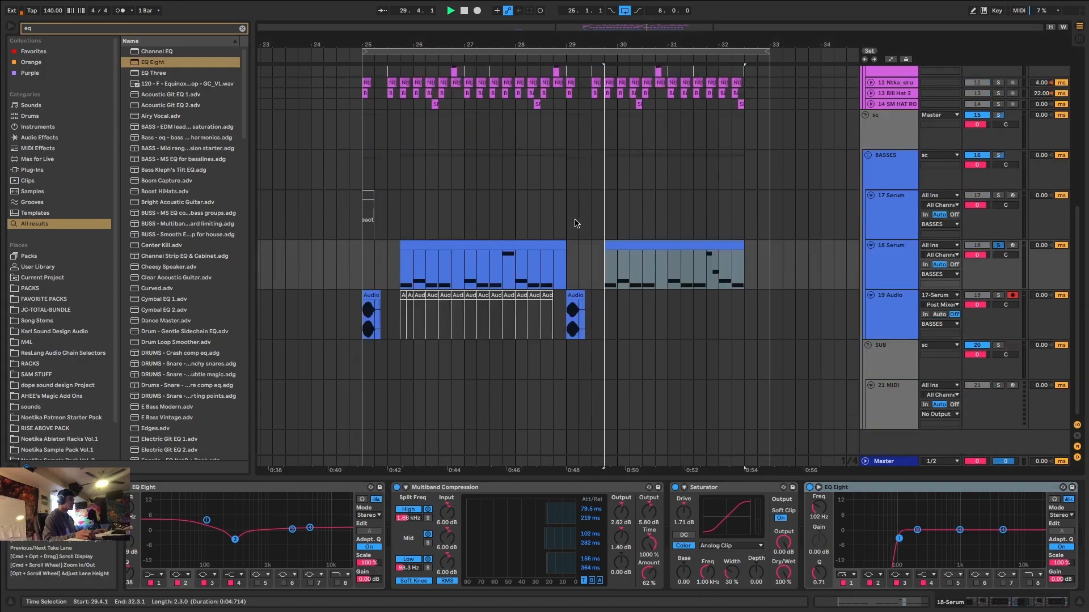
click(462, 246)
mouse_move(898, 538)
mouse_down()
mouse_move(867, 540)
mouse_move(902, 539)
mouse_up()
Audition the soloed first 18 Serum clip repeatedly from bar 25.4 to check the low cut.
key(space)
key(space)
key(space)
key(space)
key(space)
key(space)
key(space)
key(space)
key(space)
key(space)
key(space)
key(space)
key(space)
key(space)
key(space)
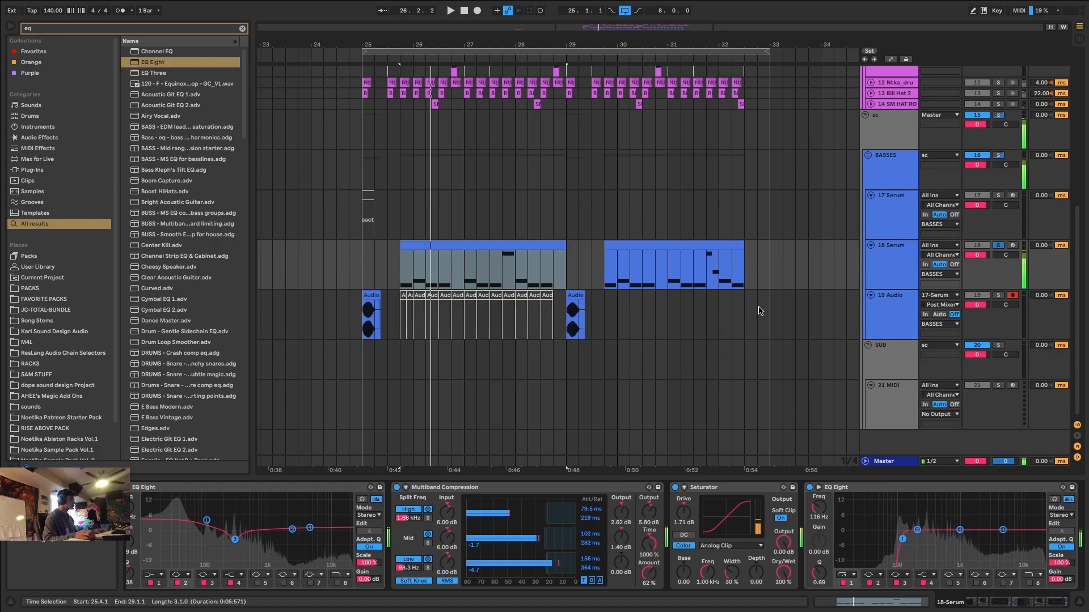
Color the SUB group dark red and assign that color to its grouped track.
click(886, 390)
right_click(881, 362)
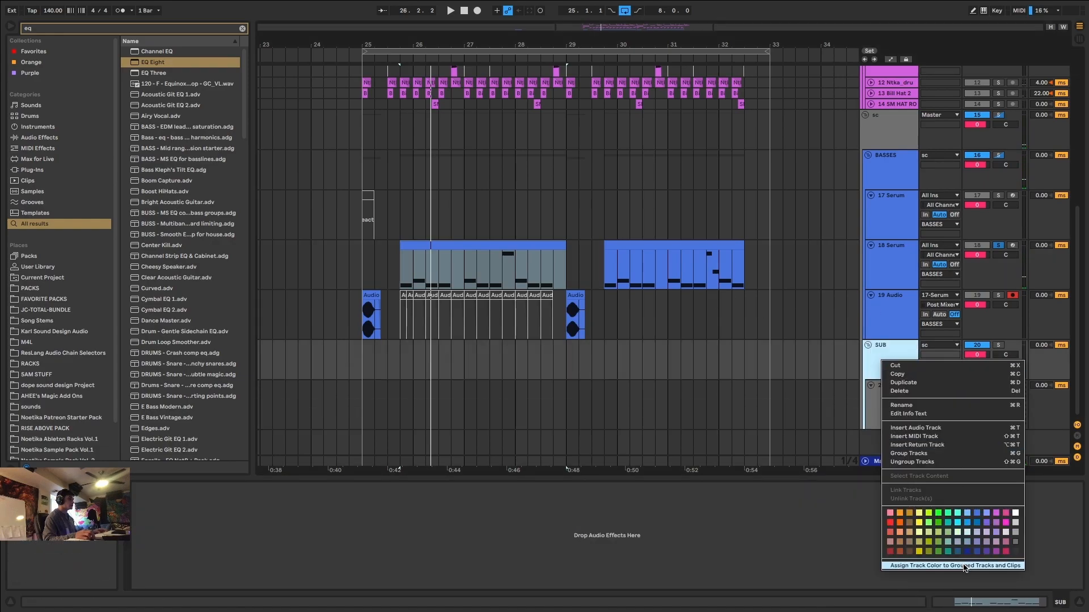
click(964, 566)
right_click(904, 370)
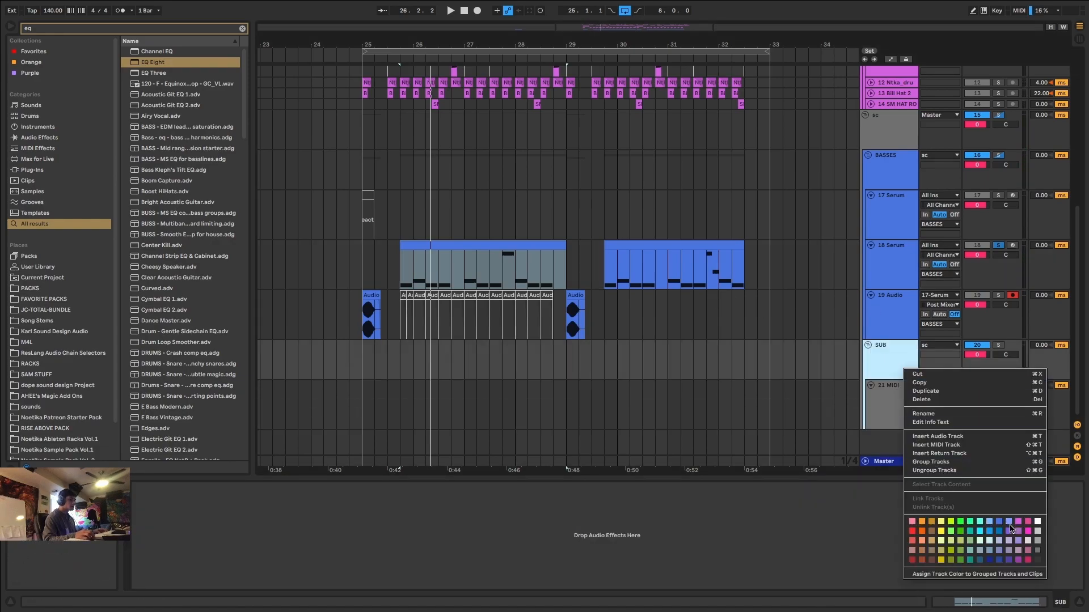
click(914, 559)
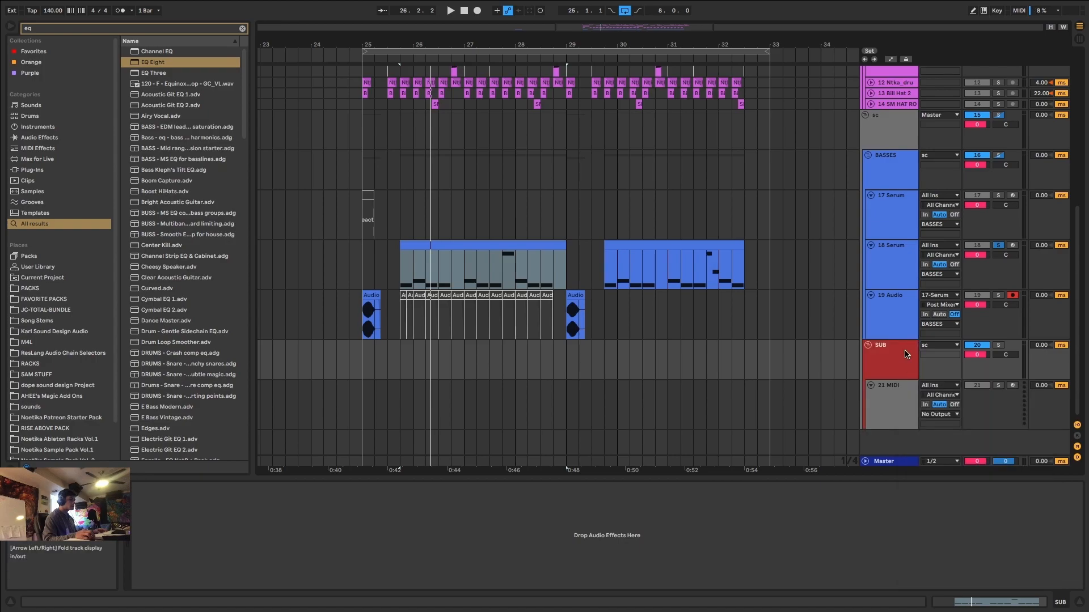
right_click(907, 352)
click(941, 558)
Copy both 18 Serum clips onto the 21 MIDI track and give them the SUB group's red color.
click(553, 246)
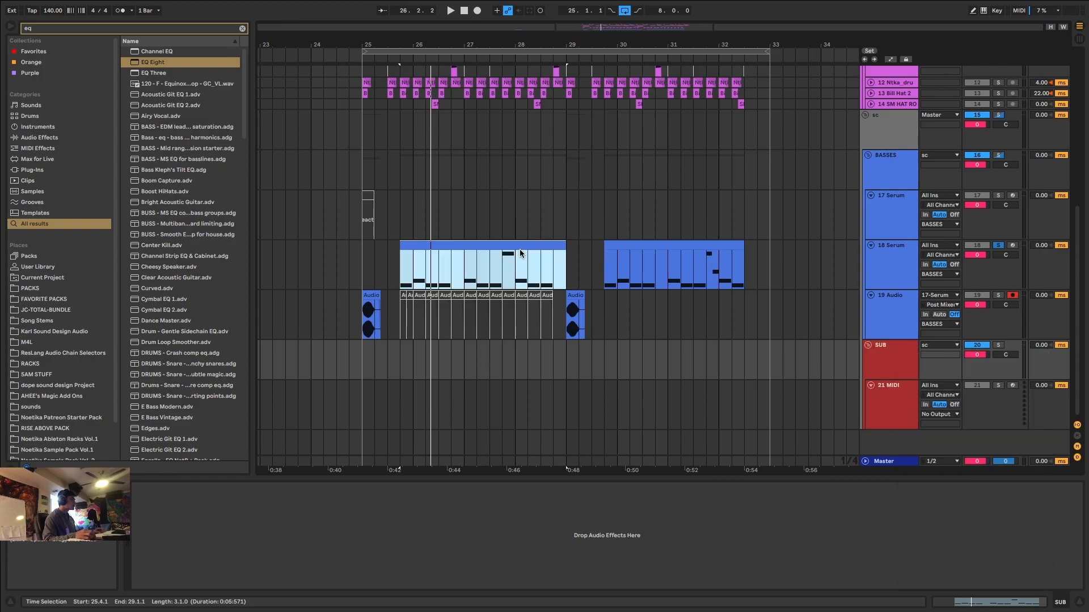
shift+click(663, 247)
drag(663, 247, 709, 387)
right_click(889, 361)
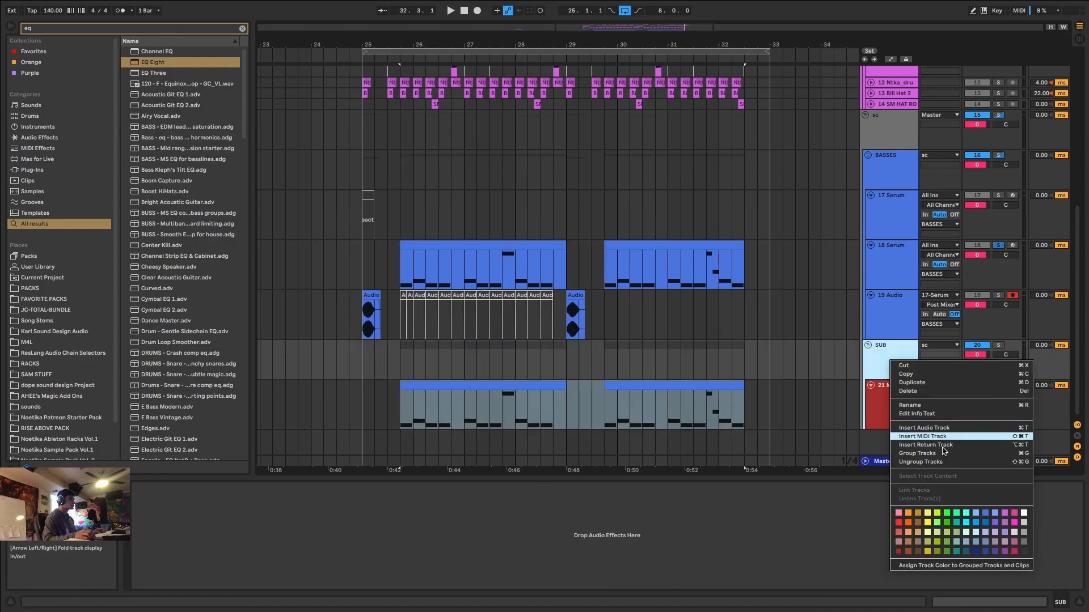
click(911, 567)
Copy the Serum instrument from the 18 Serum track onto the SUB group's MIDI track and close its plug-in window.
click(896, 261)
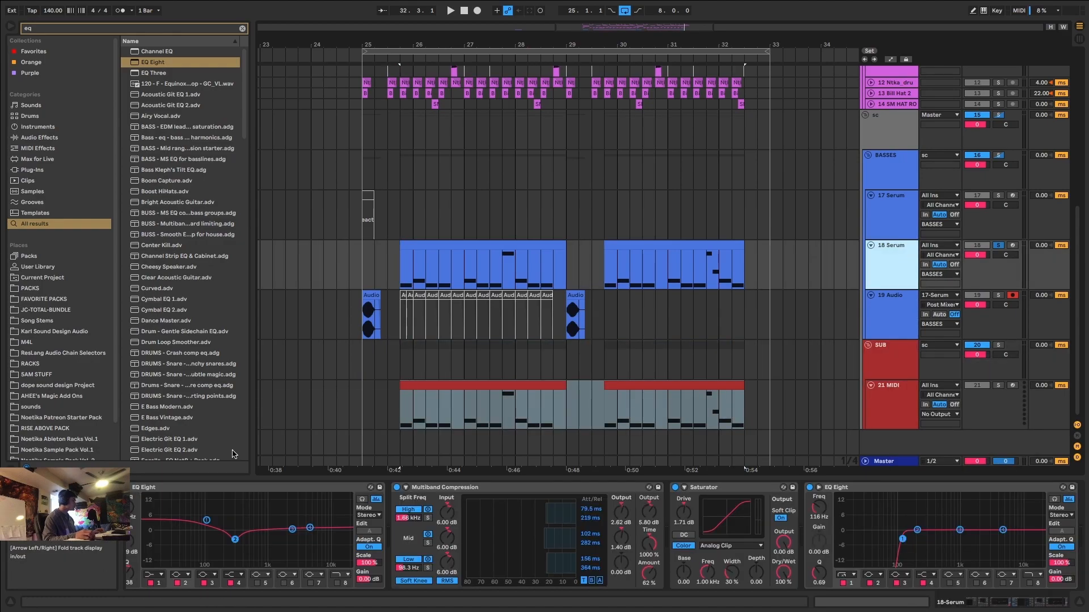
drag(1012, 602, 673, 610)
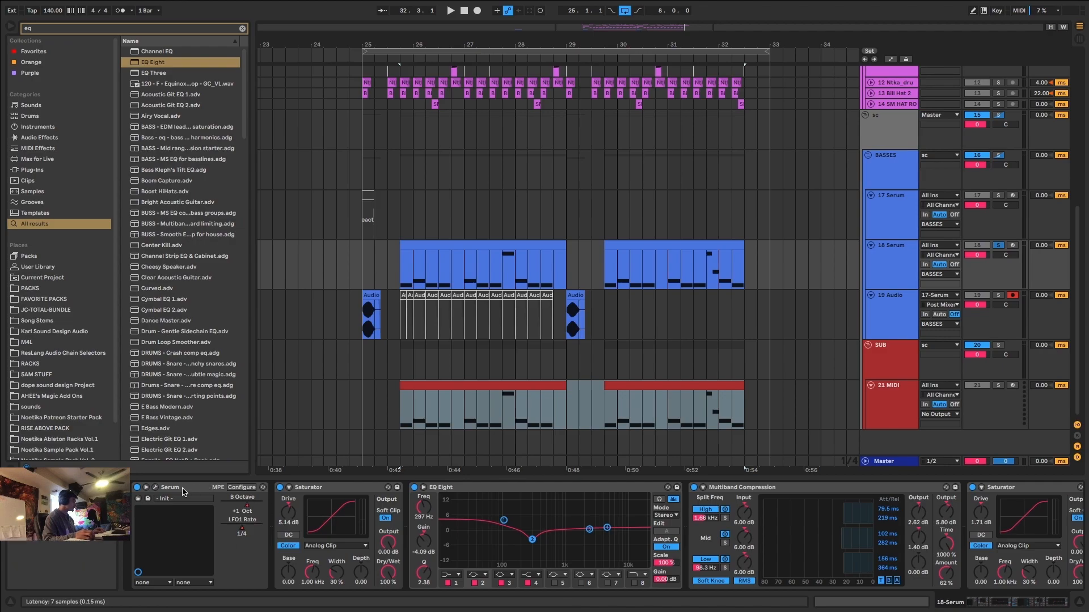
drag(183, 491, 653, 429)
drag(513, 387, 513, 388)
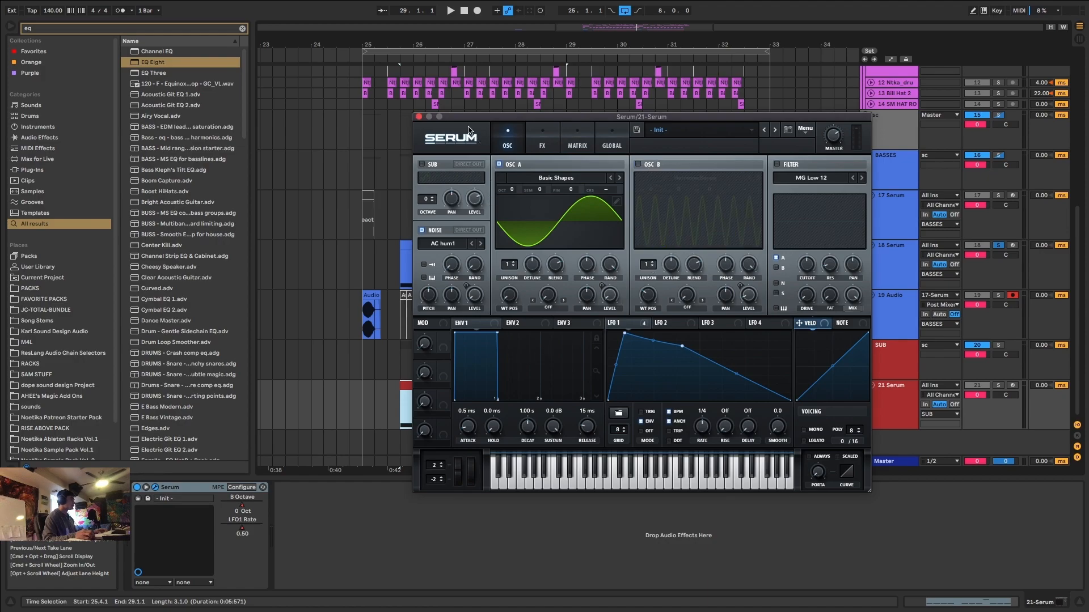
click(419, 117)
Delete the B Octave automation from Serum on the 21 Serum track.
right_click(241, 526)
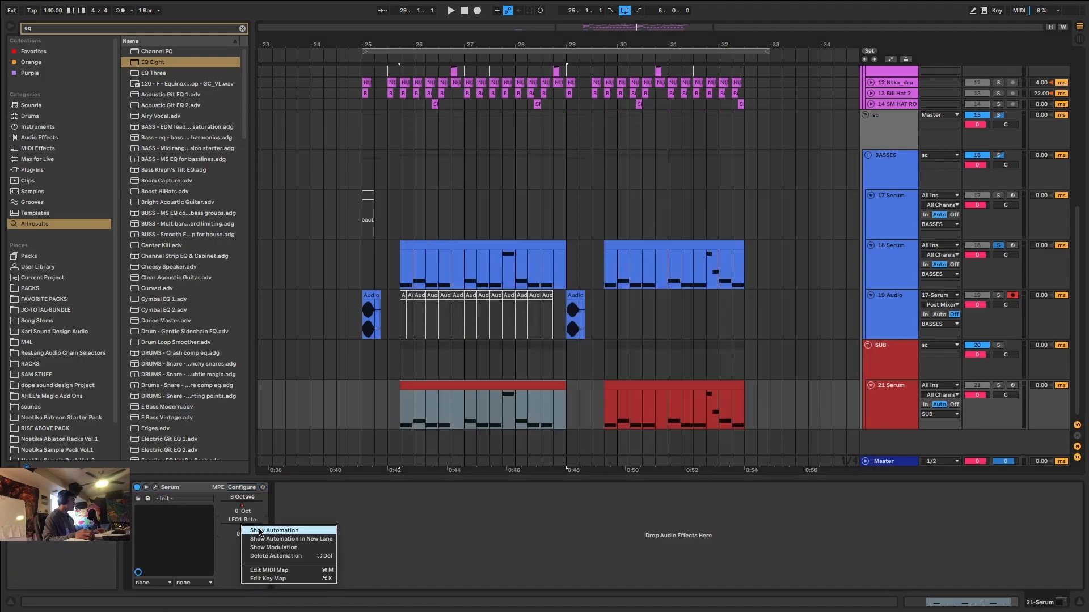
click(316, 513)
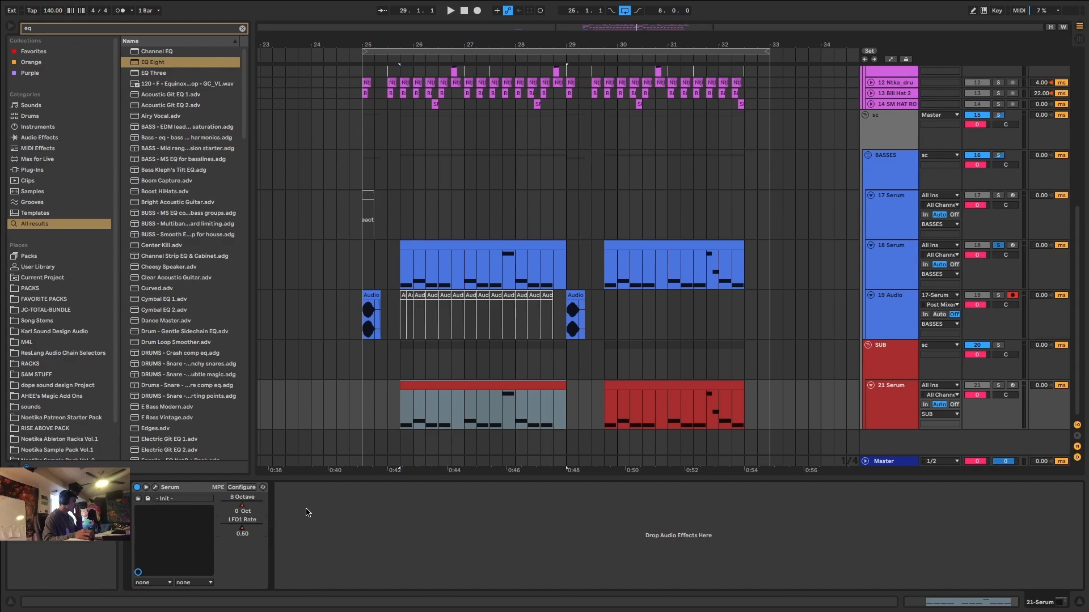
right_click(248, 508)
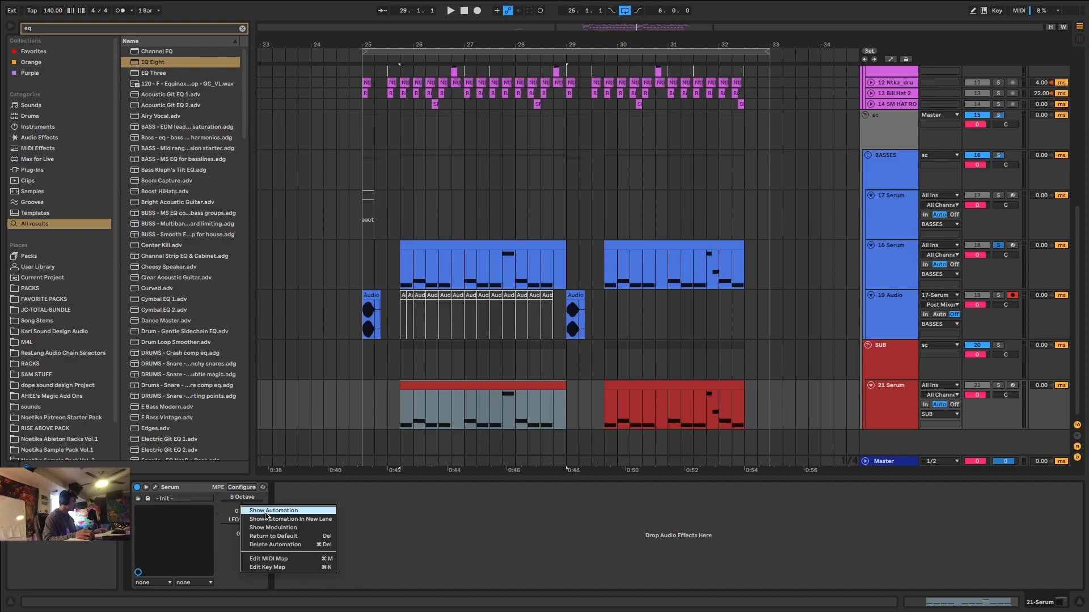
click(246, 508)
right_click(243, 507)
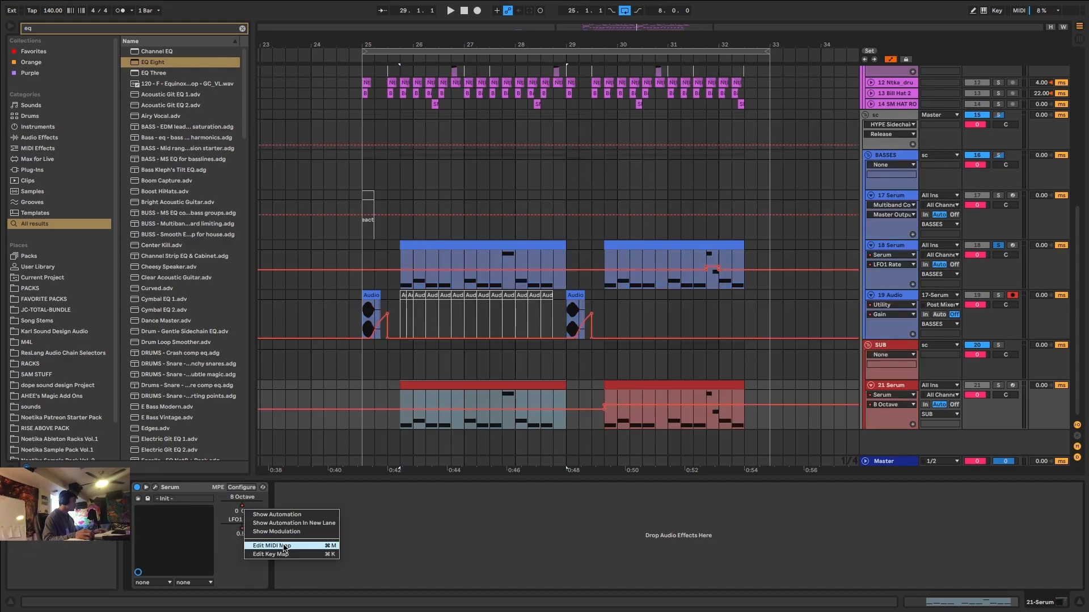
click(363, 507)
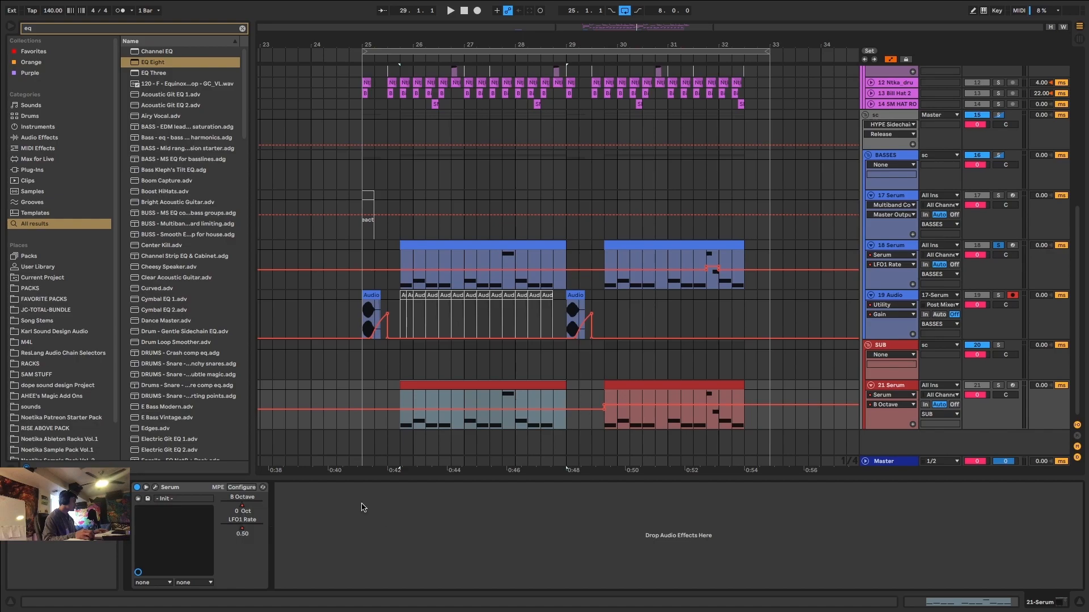
right_click(244, 508)
click(292, 546)
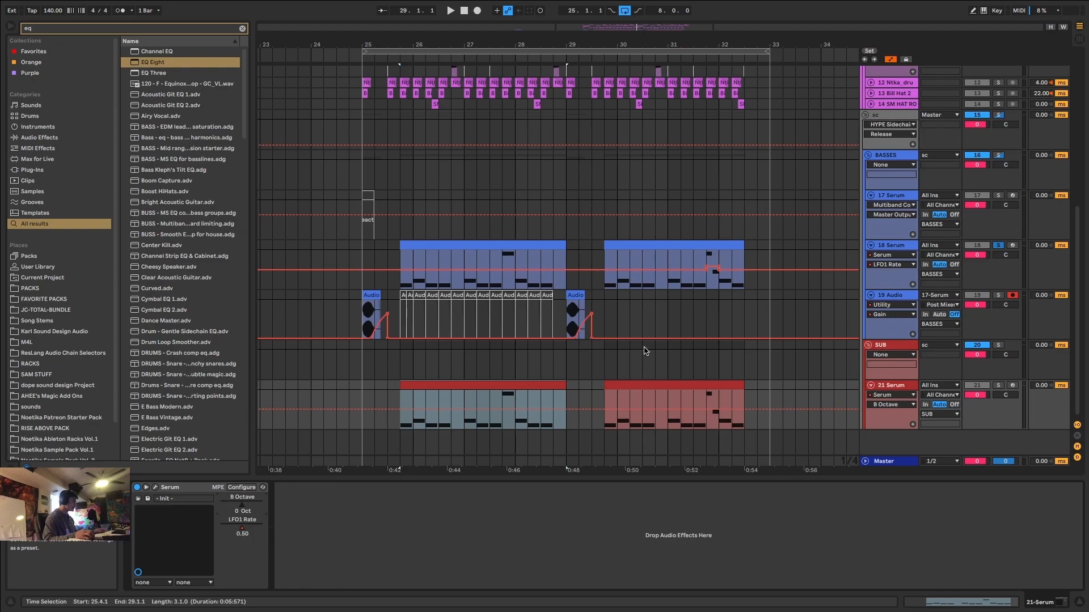
Reopen Serum on the 21 Serum track and turn off its Compressor, Chorus and Distortion effects.
click(157, 488)
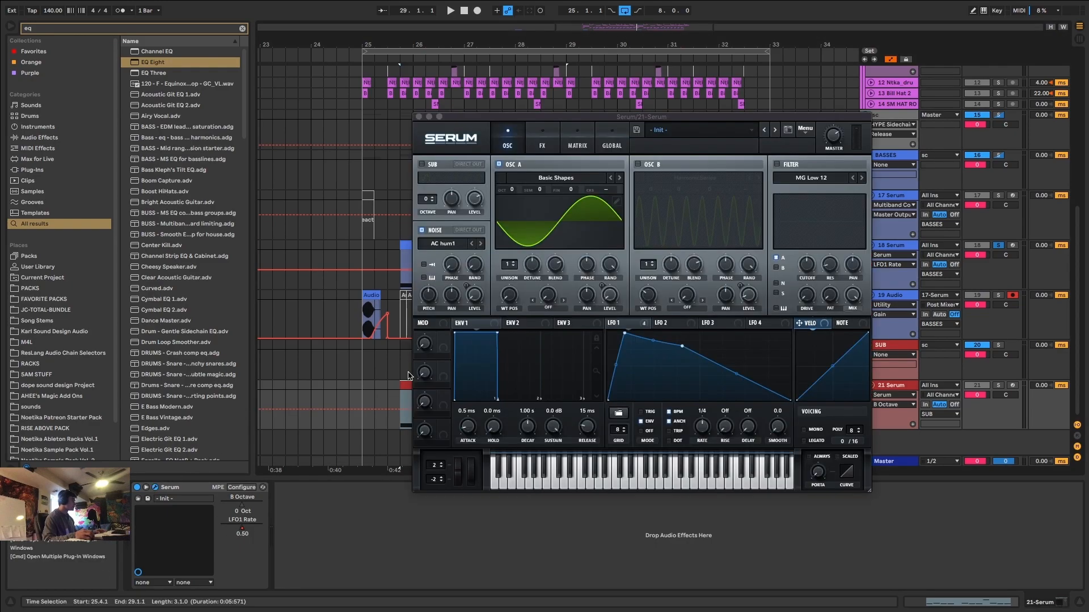
click(557, 129)
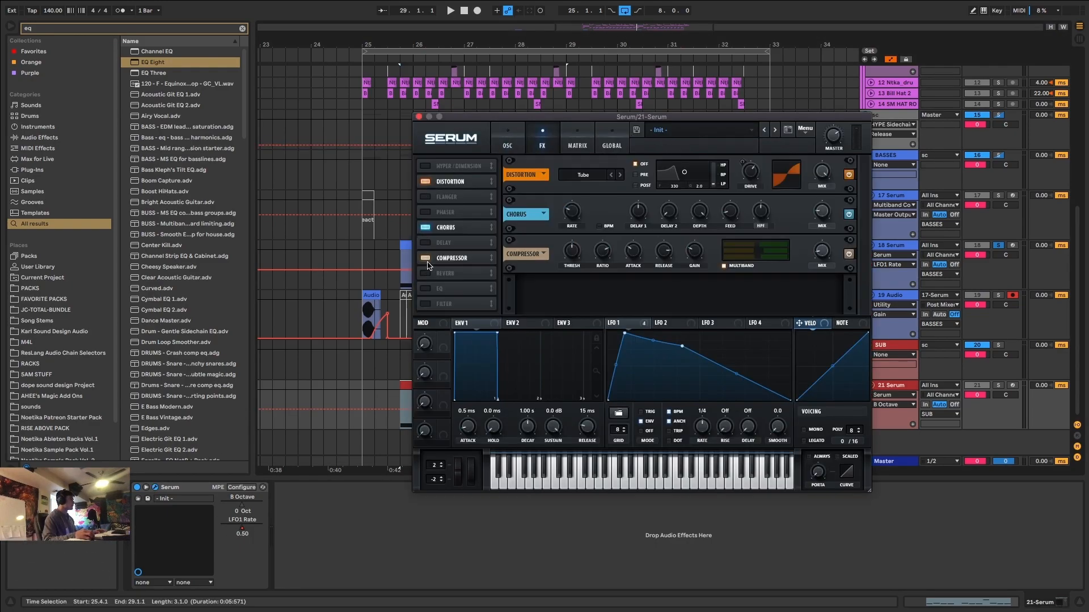
click(427, 259)
click(424, 228)
click(426, 182)
click(499, 139)
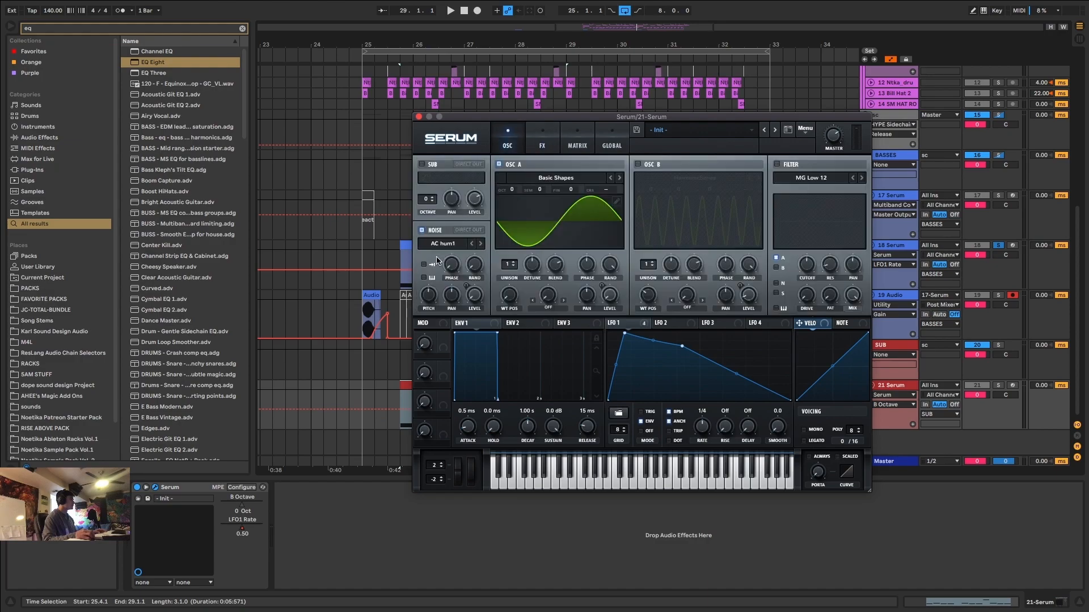
Turn noise off, shift oscillator A's wavetable to a square wave, and filter it with a lowered MG Low 24 cutoff.
drag(514, 291, 531, 255)
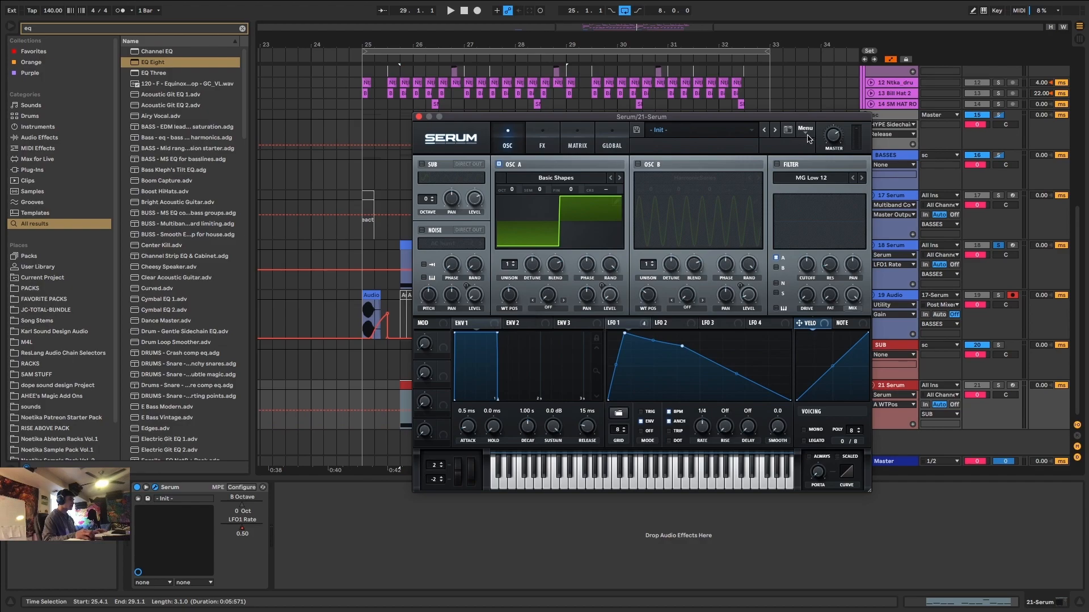
click(776, 164)
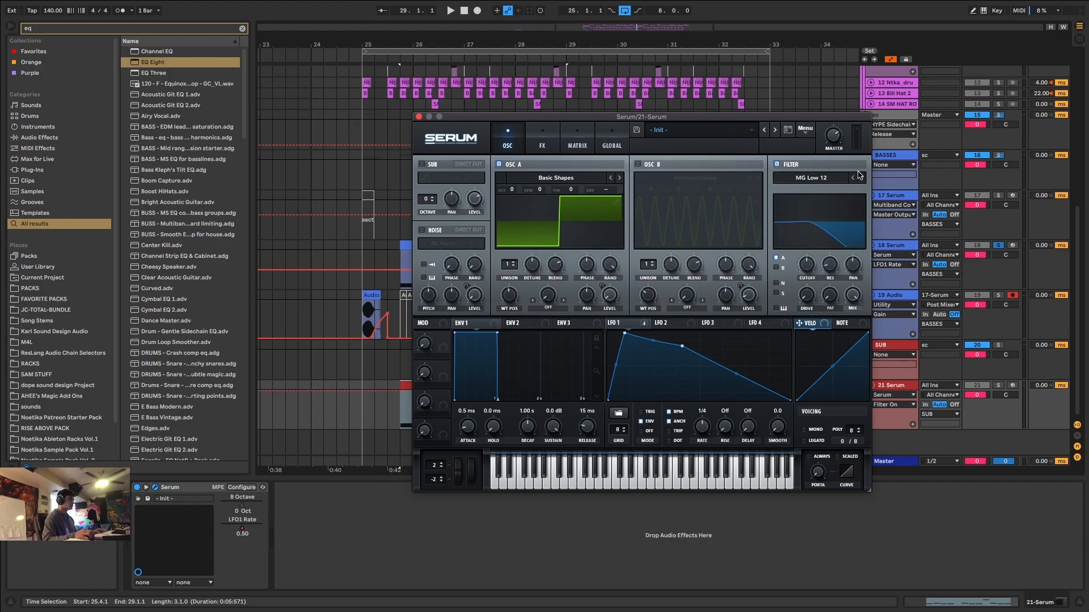
drag(809, 270, 809, 296)
Add the MASTERX analyzer preset after Serum on the 21 Serum track and play the sub line through it.
key(super+f)
text(masterx)
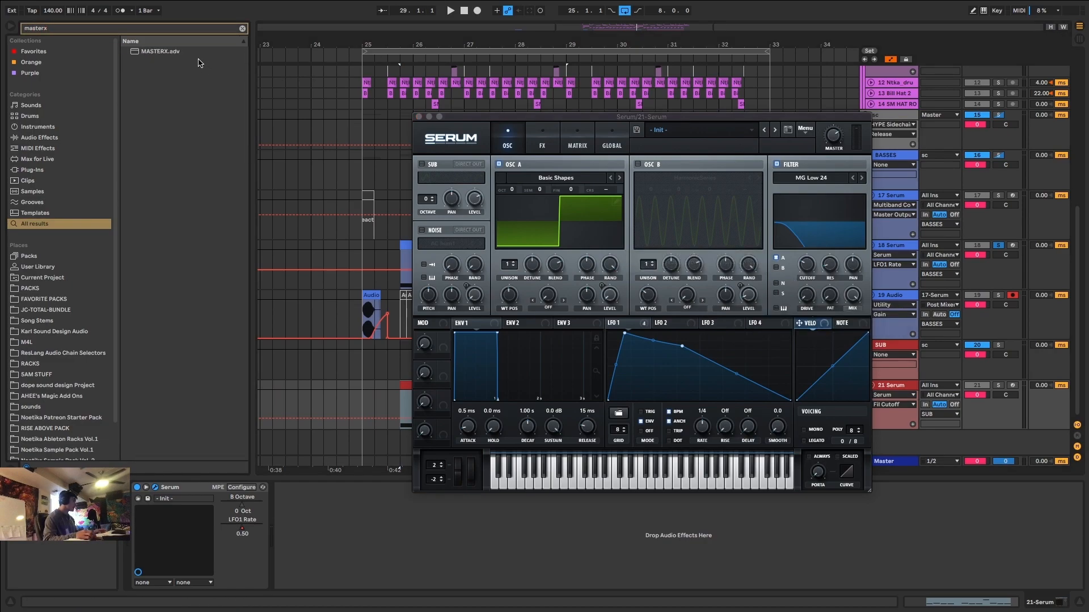
double_click(201, 51)
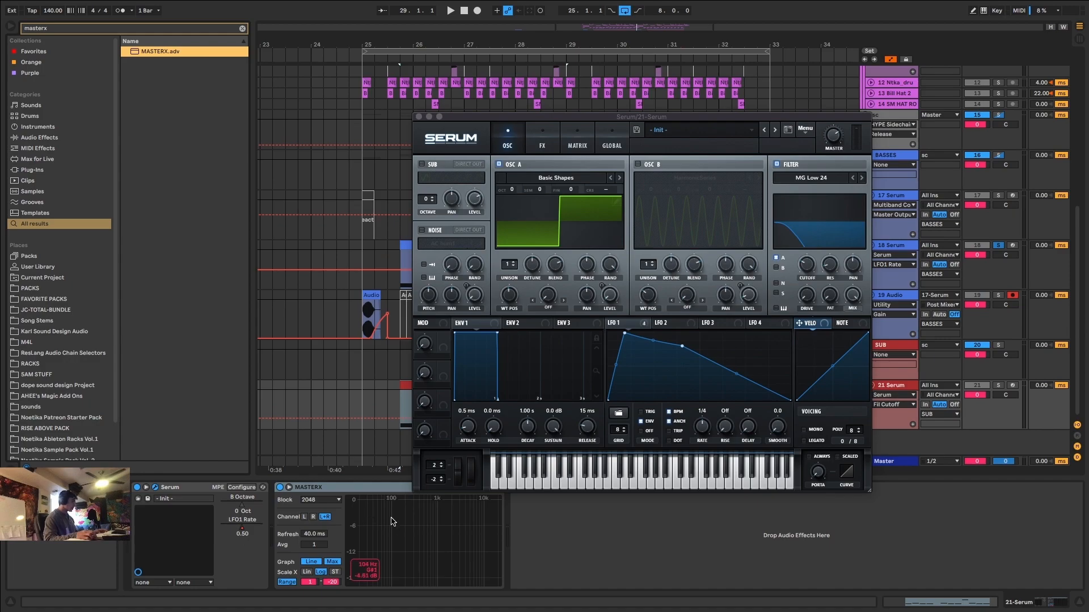
key(space)
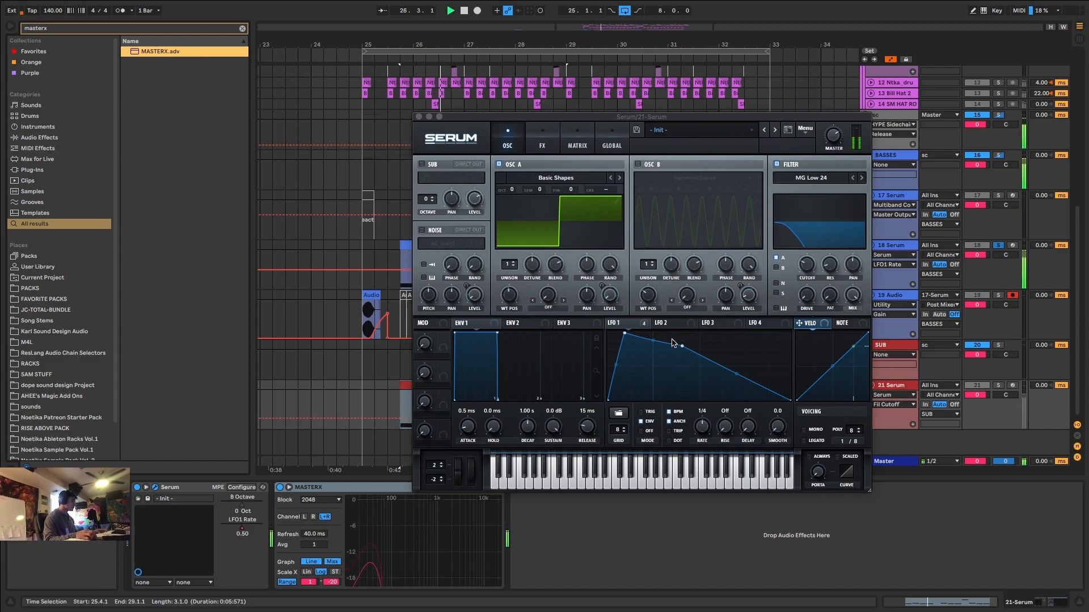
key(space)
Raise LFO 1's middle point to full height, bend its falling slope inward, and play the sub.
drag(682, 346, 686, 316)
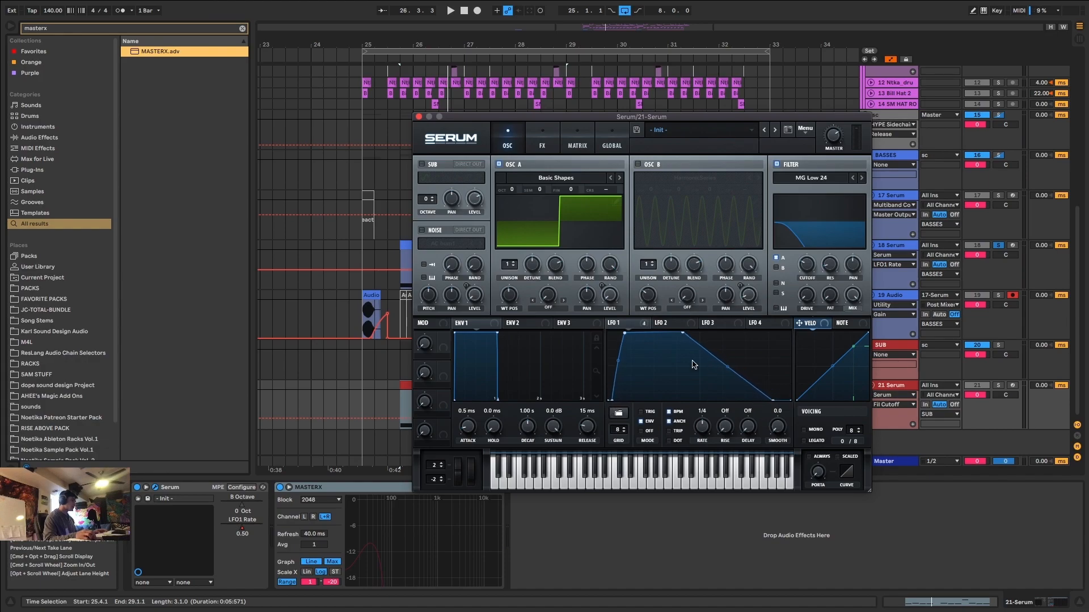
key(space)
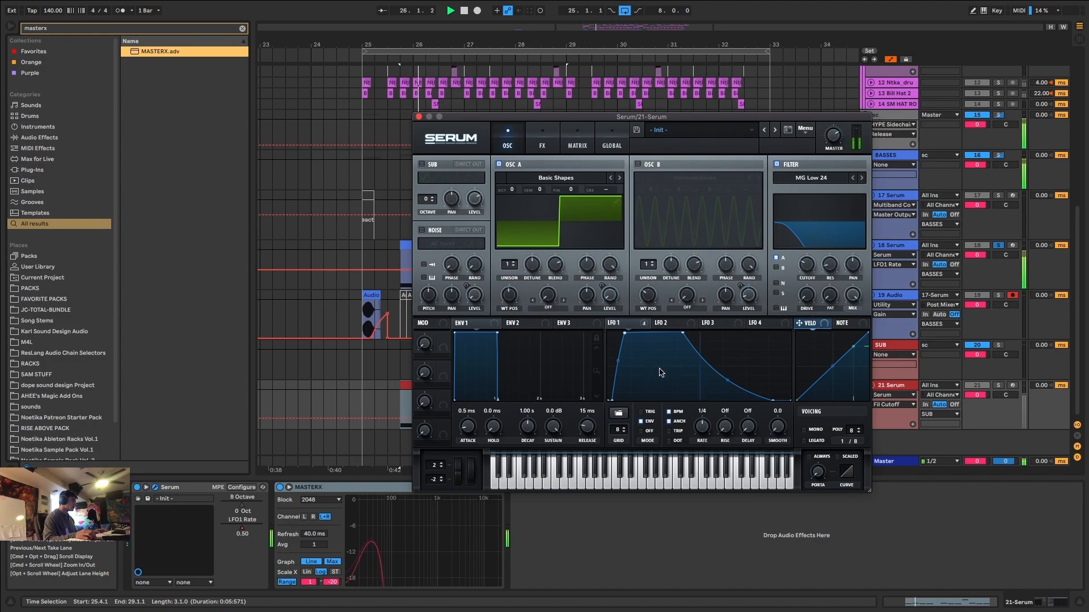
Adjust the MG Low 24 filter's drive on the sub and check its spectrum on the MASTERX analyzer during playback.
key(space)
click(807, 300)
key(space)
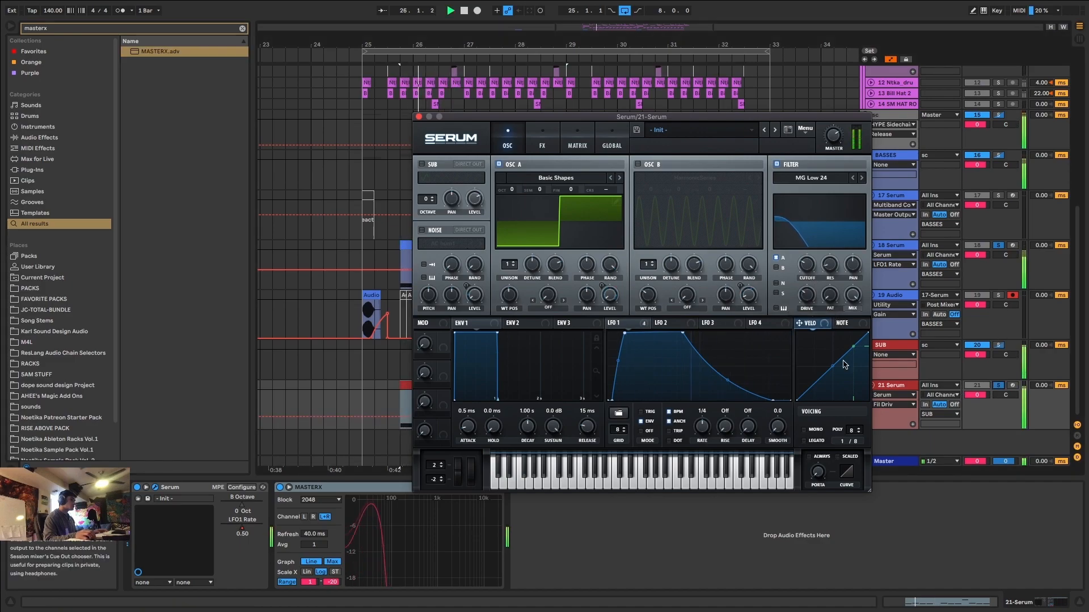
click(374, 530)
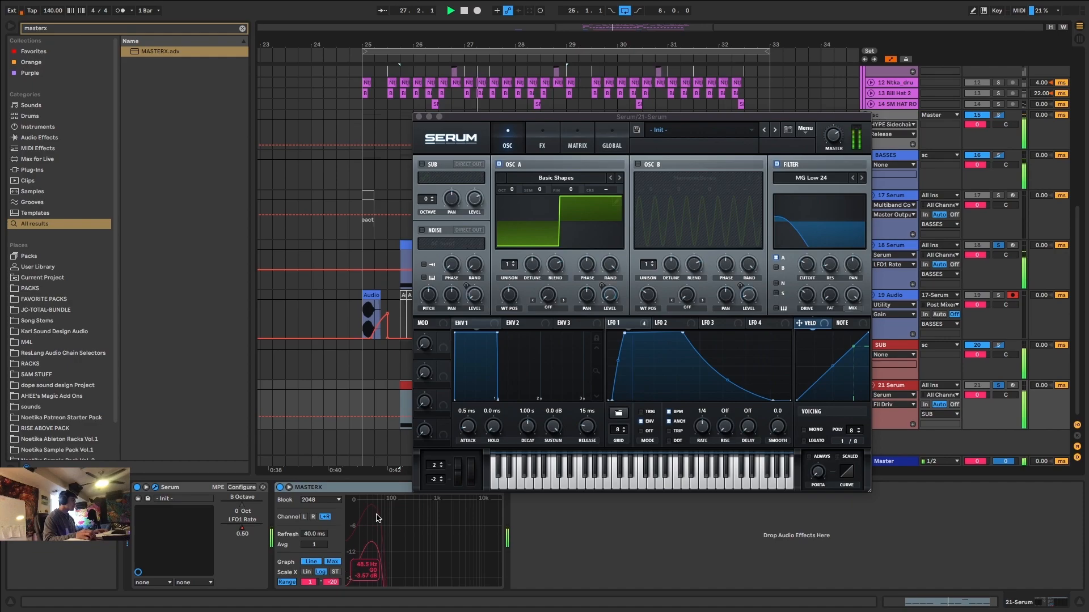
key(space)
key(space)
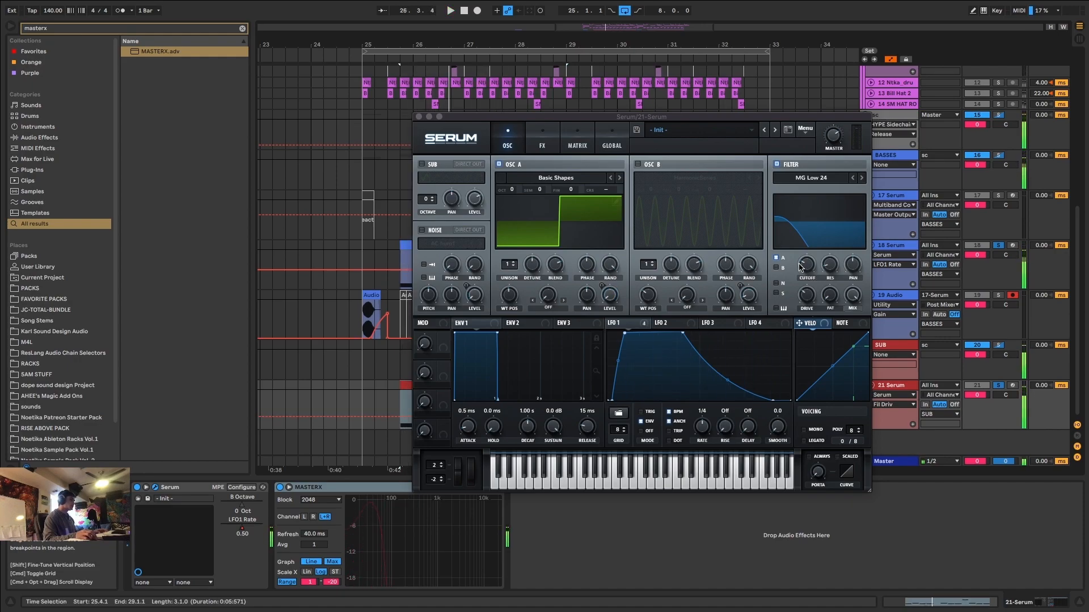
Fine-tune the MG Low 24 cutoff around 89 Hz, checking the sub's upper harmonic on the analyzer.
click(807, 264)
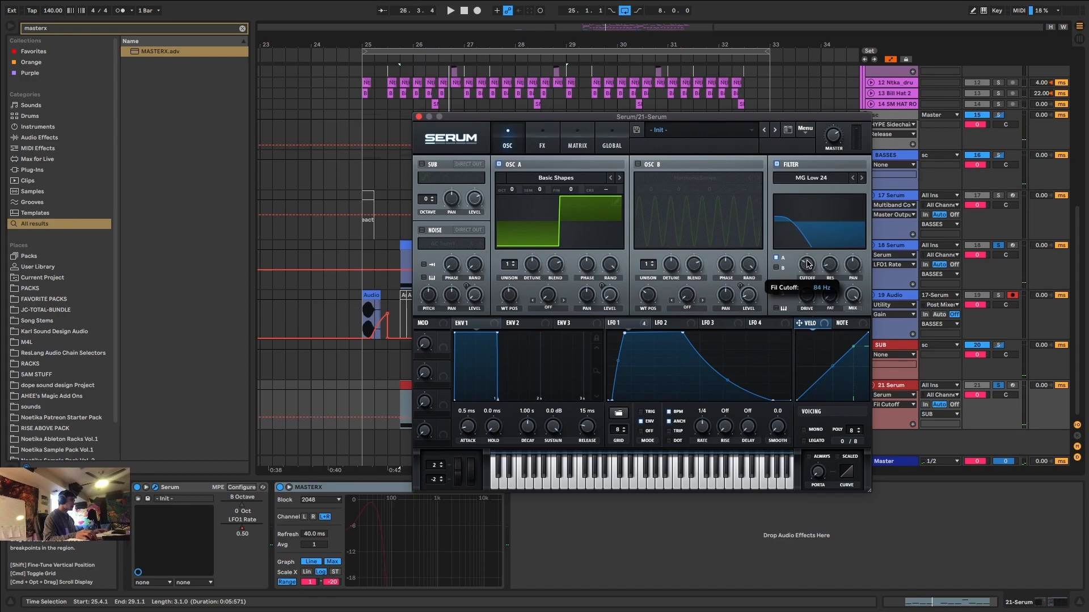
click(378, 536)
key(space)
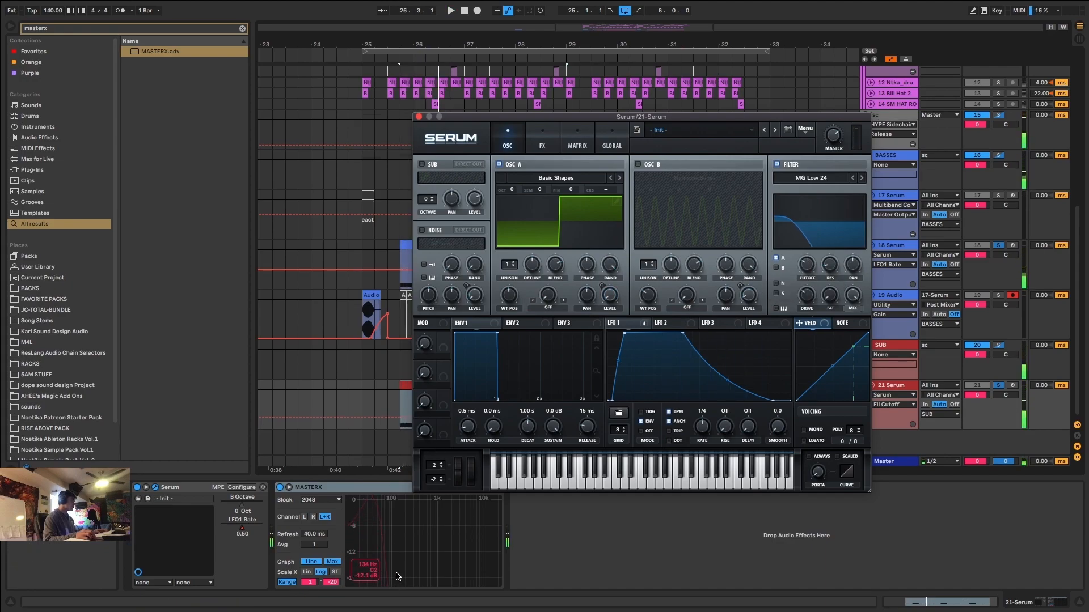
mouse_move(807, 266)
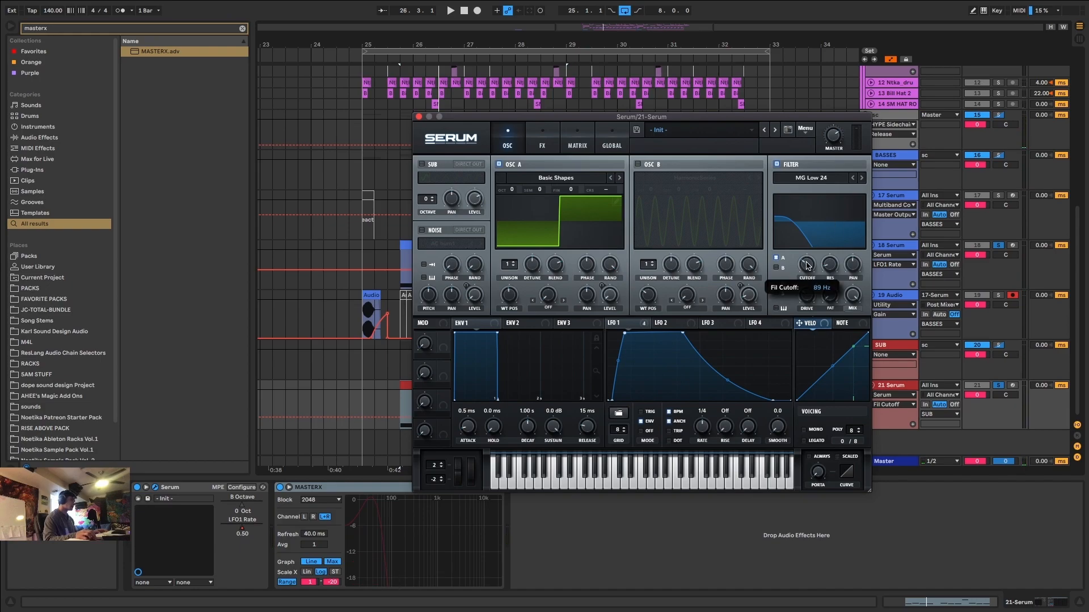
key(space)
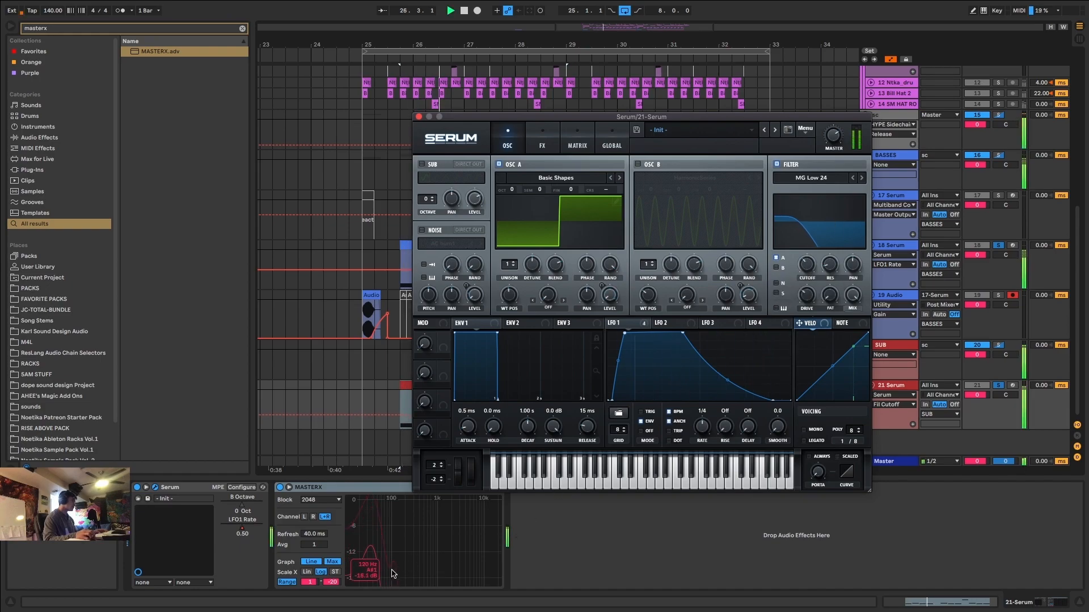
drag(807, 261, 807, 262)
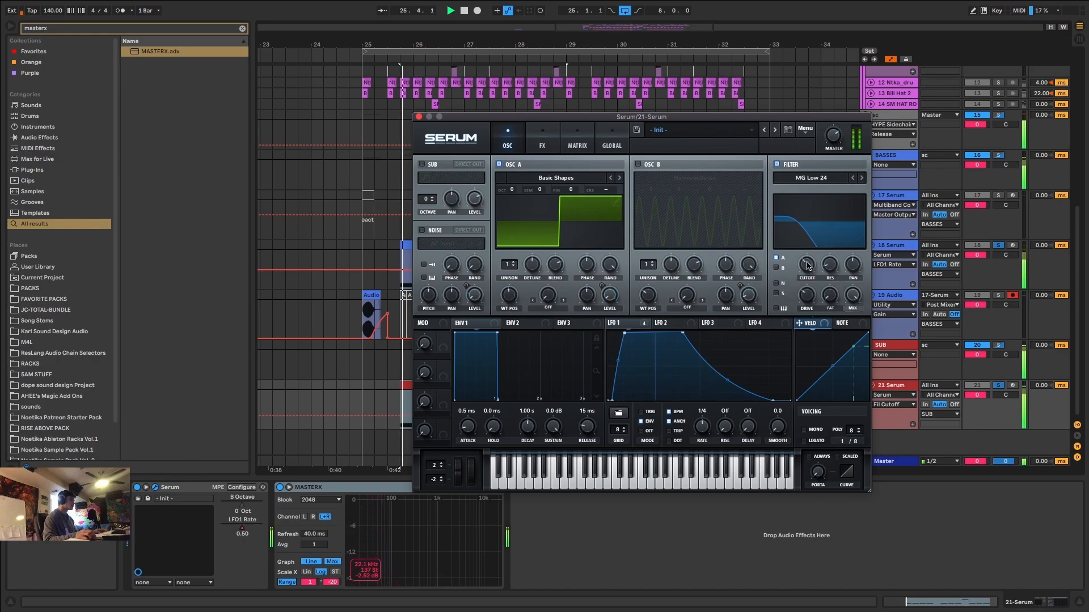
Fine-tune the filter drive while the sub plays and switch Serum's voicing to mono.
drag(809, 296, 809, 299)
click(464, 530)
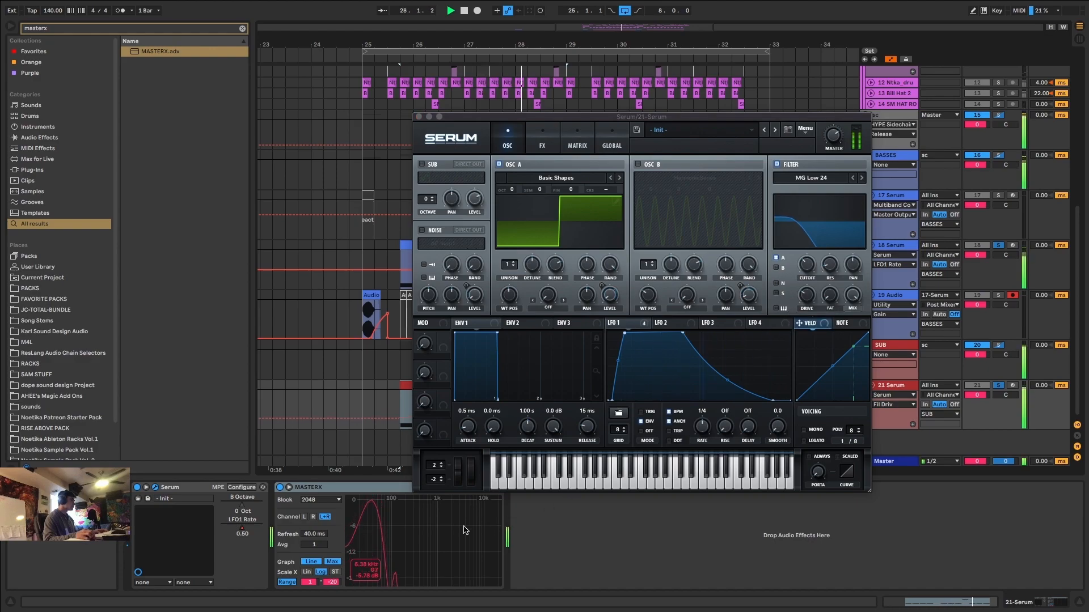
click(811, 297)
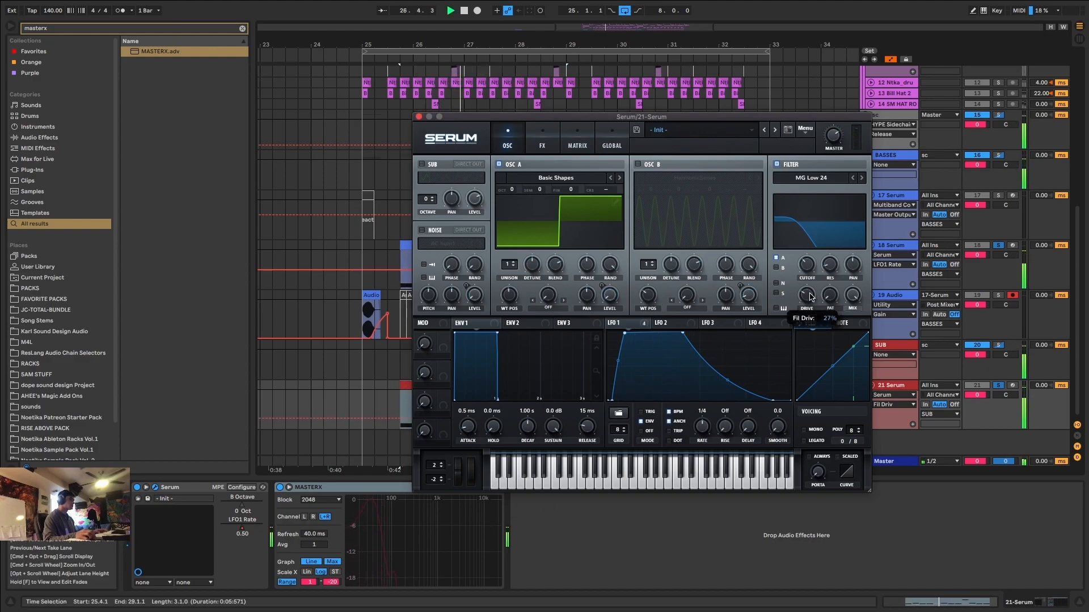
click(463, 534)
click(804, 302)
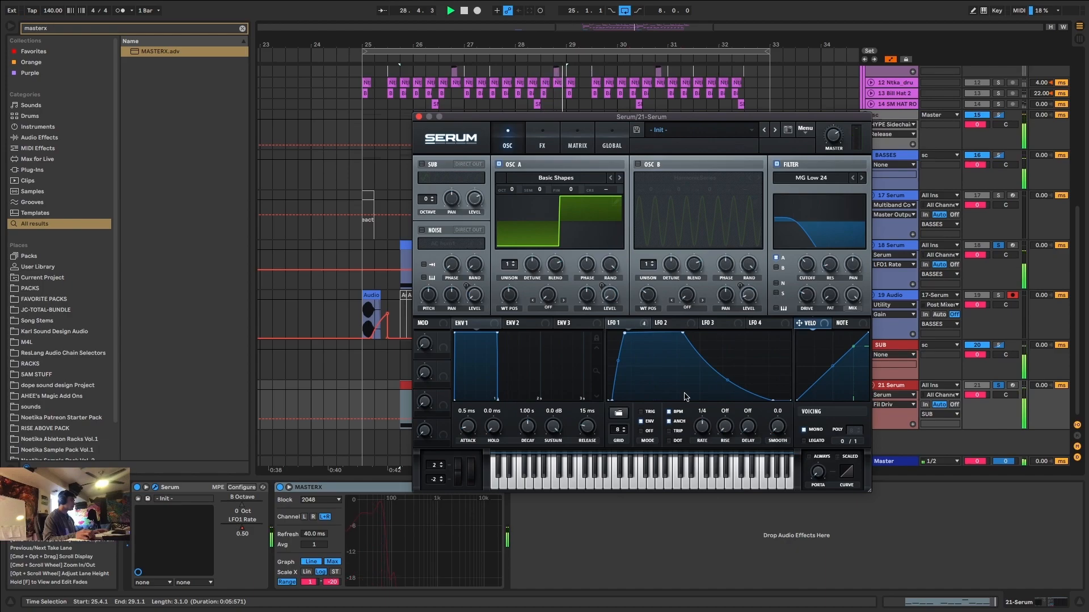
Expand the MASTERX spectrum display to inspect the sub and close the Serum window.
double_click(380, 542)
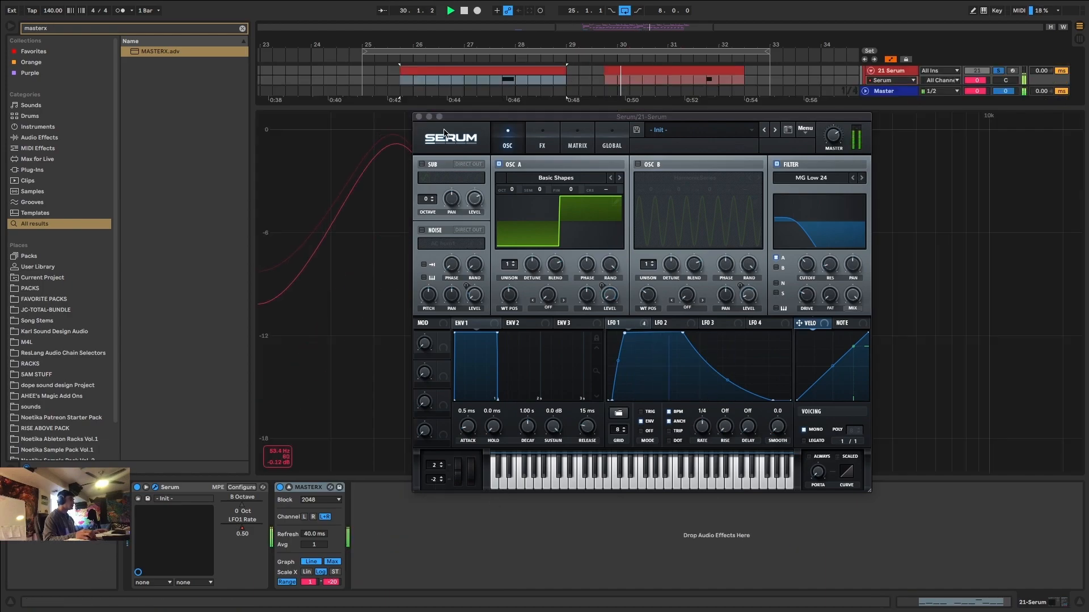
click(419, 117)
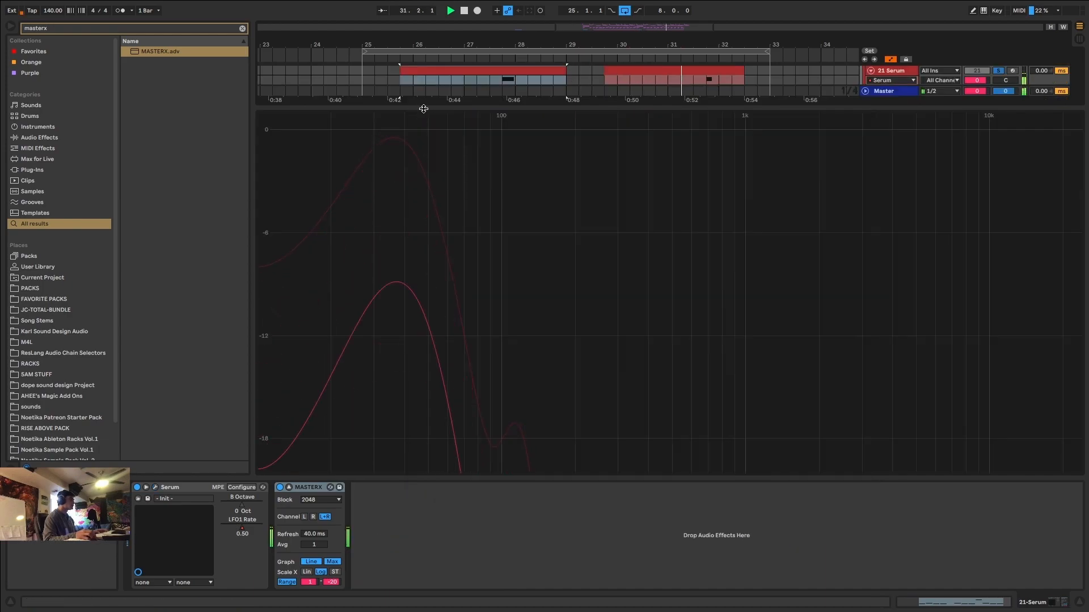
double_click(420, 312)
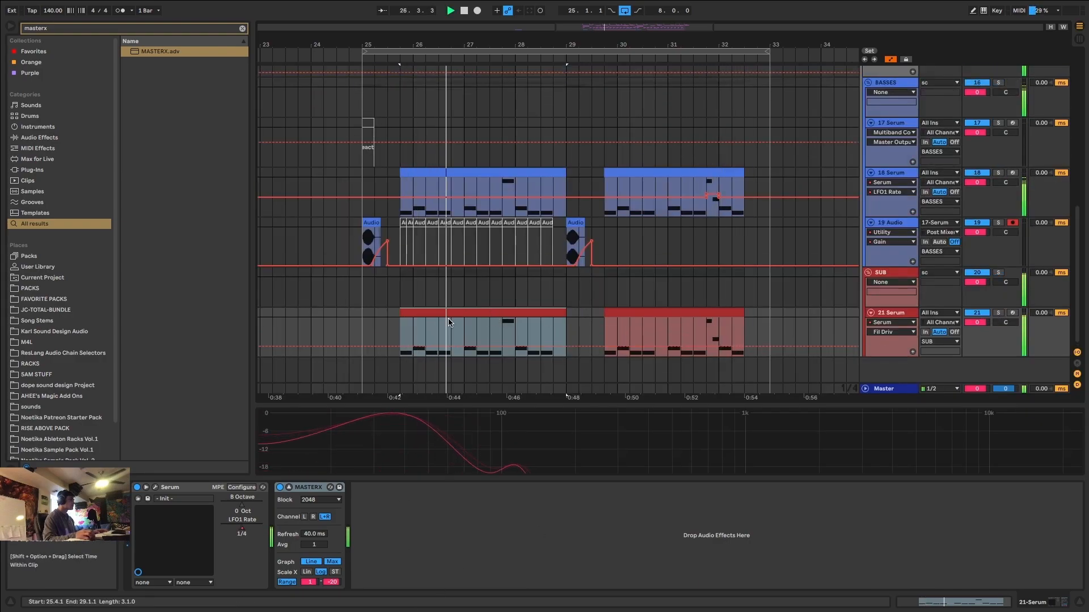
Play the unsoloed drop from bar 25 and examine its spectrum in the Master track's SPAN analyzer.
click(363, 314)
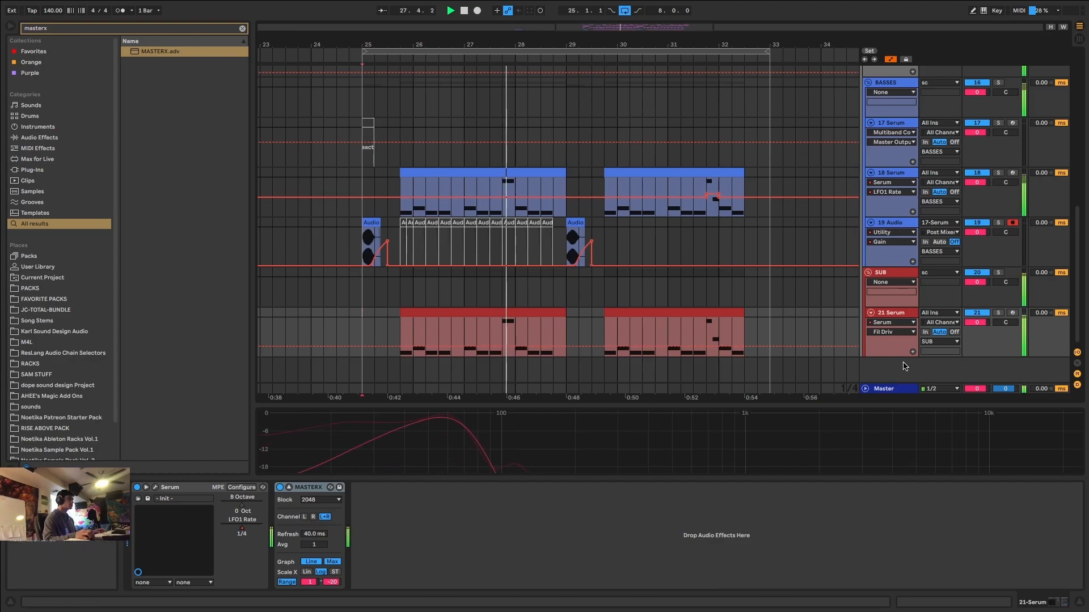
click(885, 388)
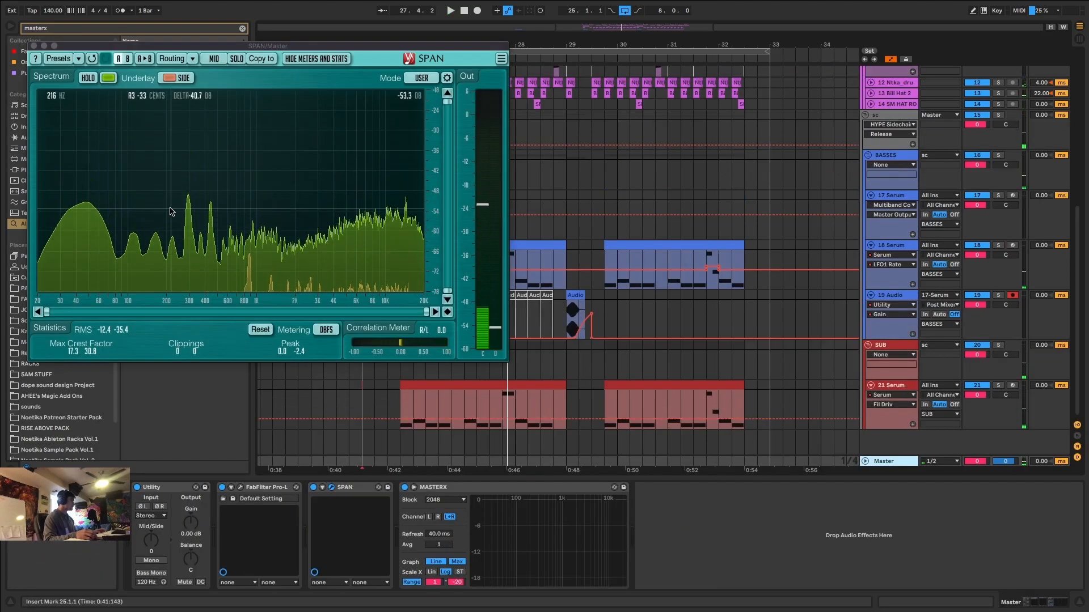
key(space)
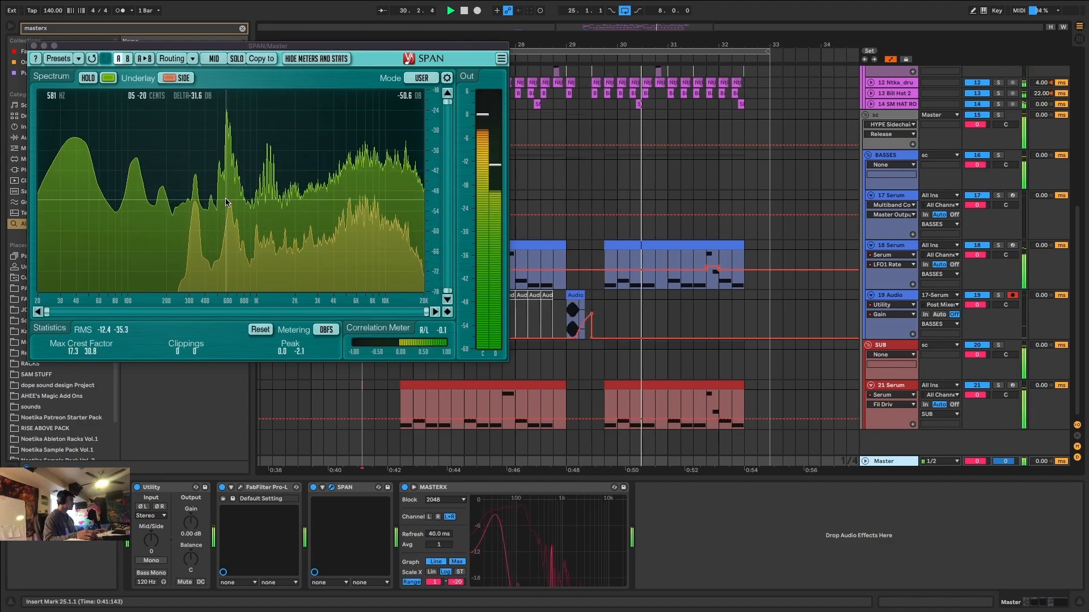
key(space)
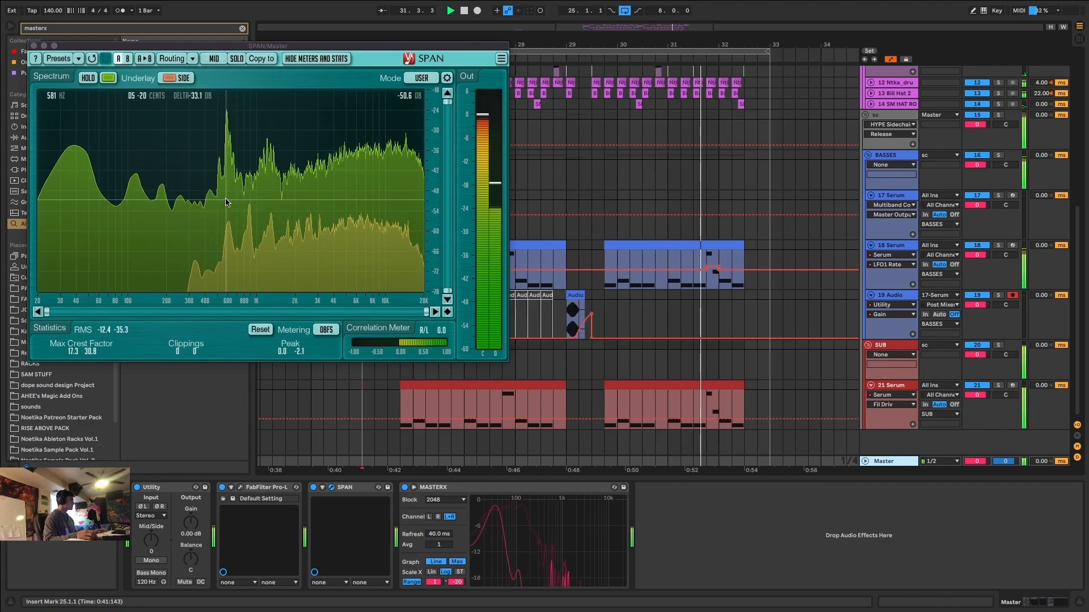
Focus the arrangement on the first 18 Serum clip and solo that track.
click(629, 244)
click(441, 244)
key(plus)
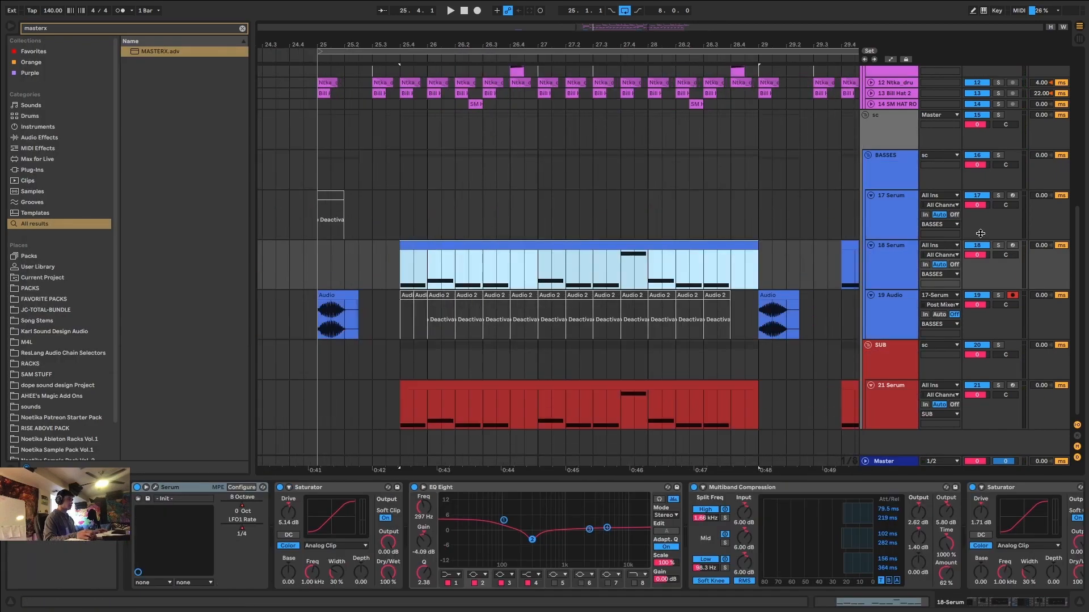
click(1000, 246)
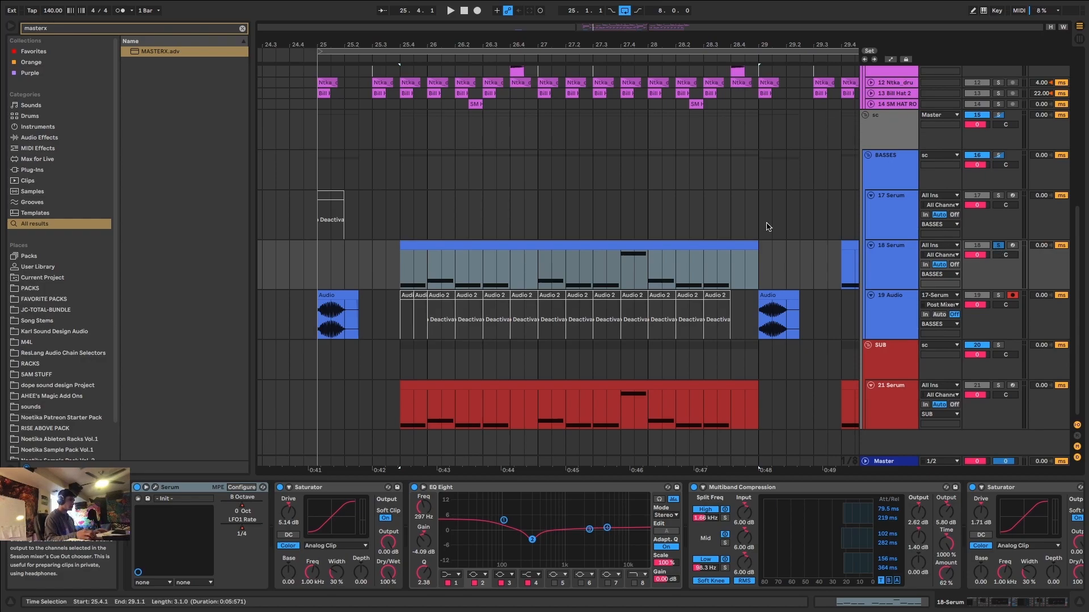
Add the Ntka-Clean Stereo Tools rack at the end of the 18 Serum chain, set Stereo to 33, and play it.
click(572, 246)
drag(1032, 604, 1087, 584)
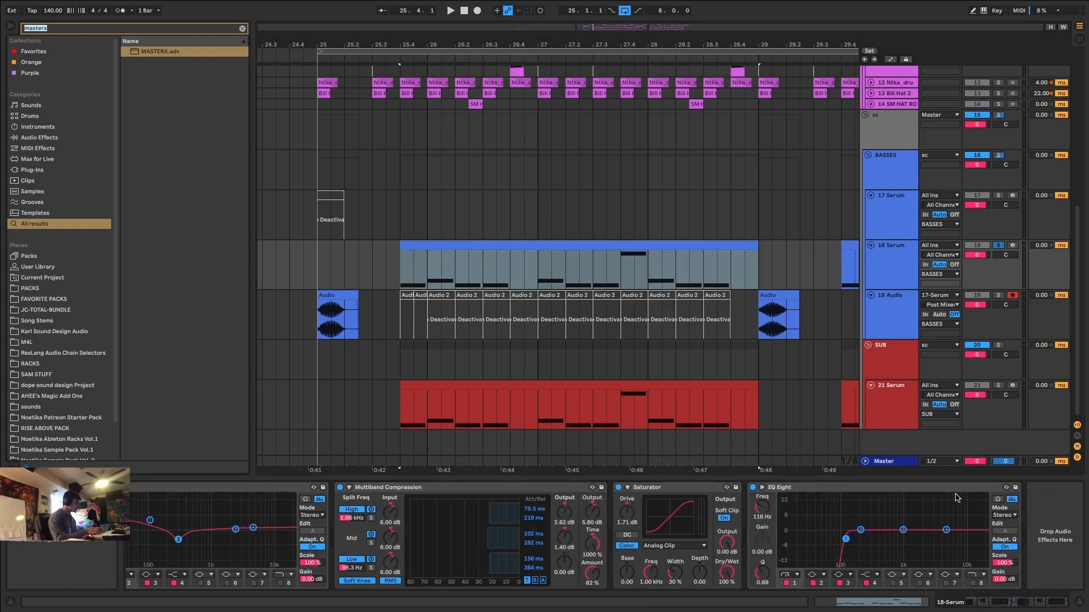
text(clean stere)
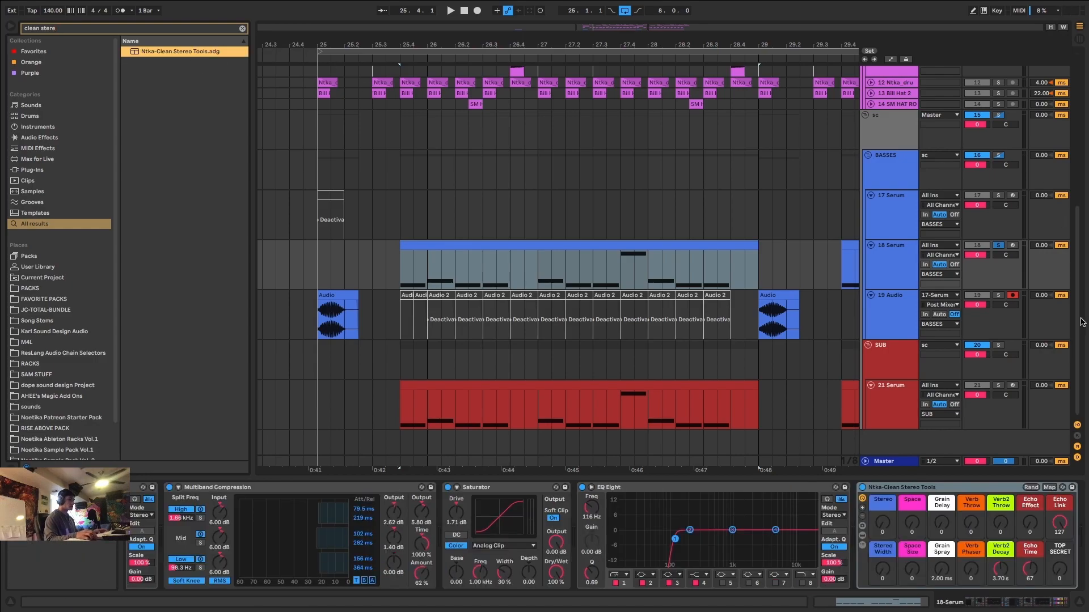
mouse_move(892, 512)
mouse_down()
mouse_move(892, 502)
mouse_move(882, 522)
mouse_up()
key(space)
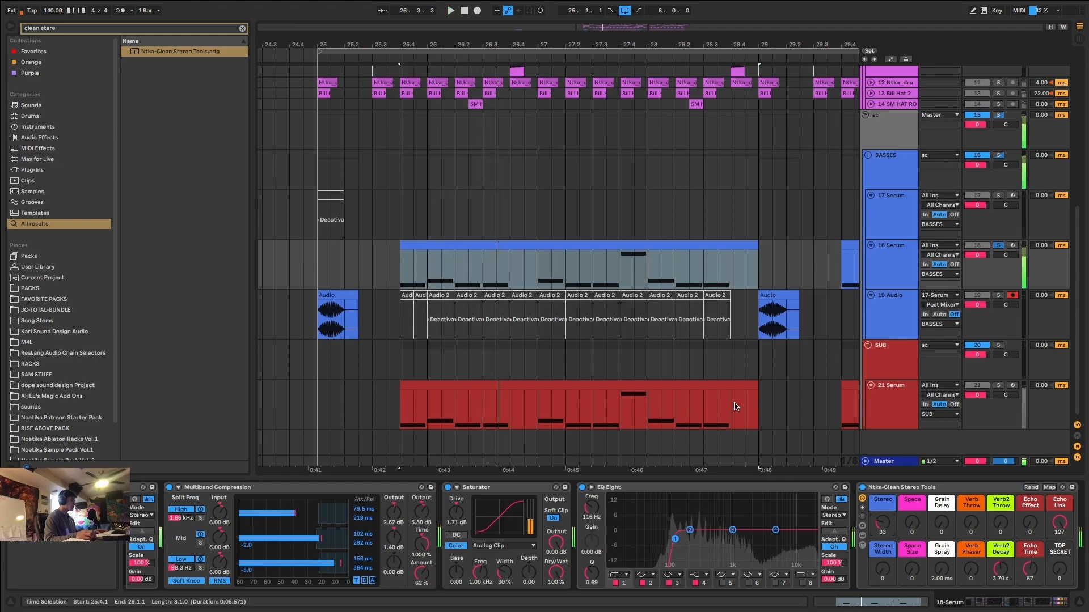
Add the FF Pro-MB multiband compressor after the stereo rack on the 18 Serum track.
key(ctrl+f)
text(pro mb)
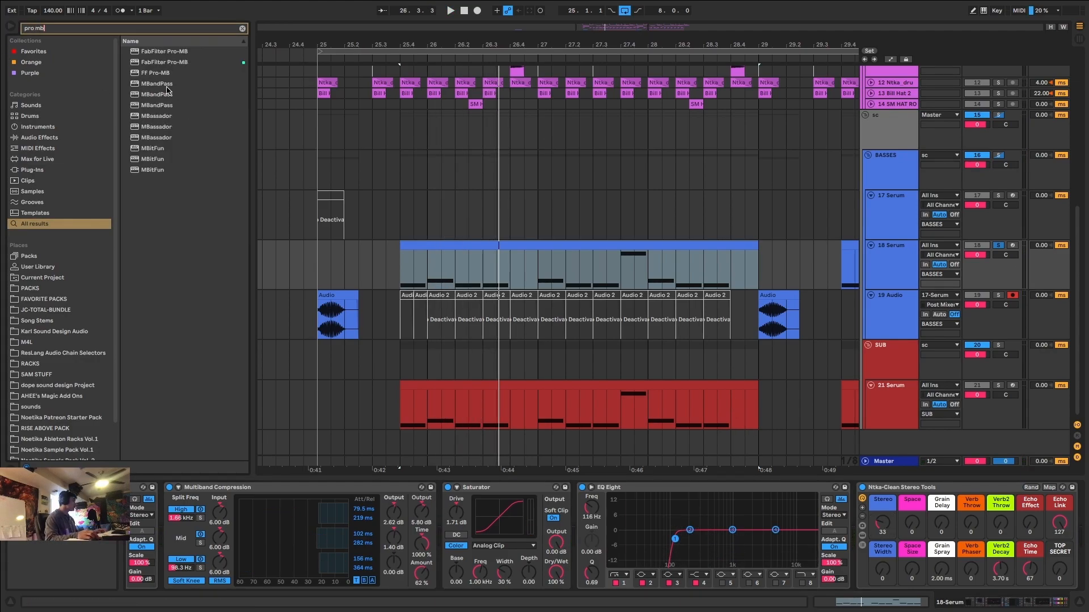
double_click(160, 76)
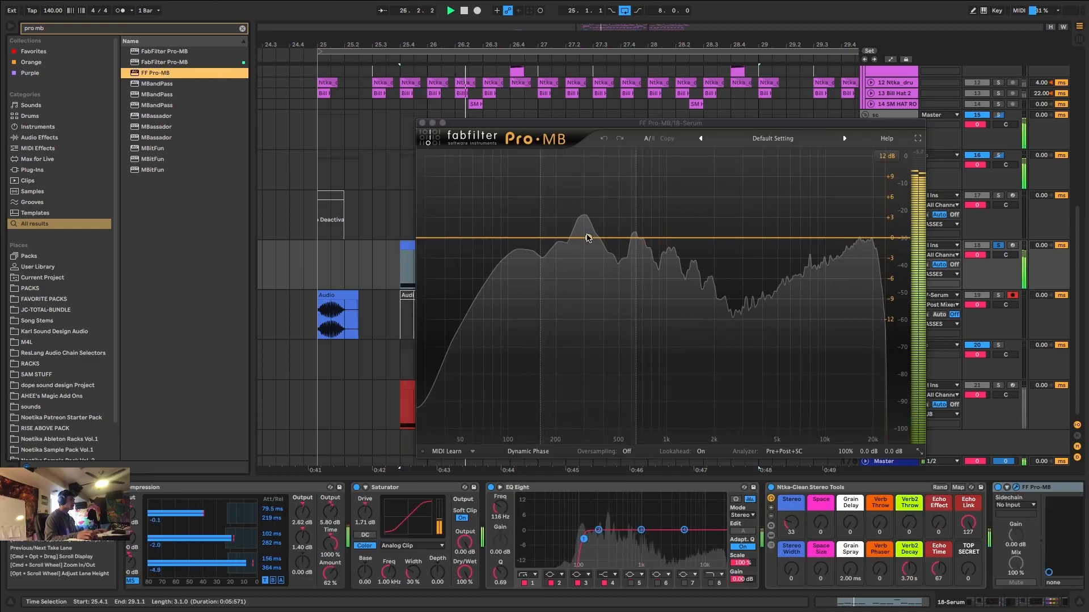
Create two adjacent Pro-MB compression bands over the bass's low-mid peaks, with their shared crossover at about 424 Hz.
click(587, 239)
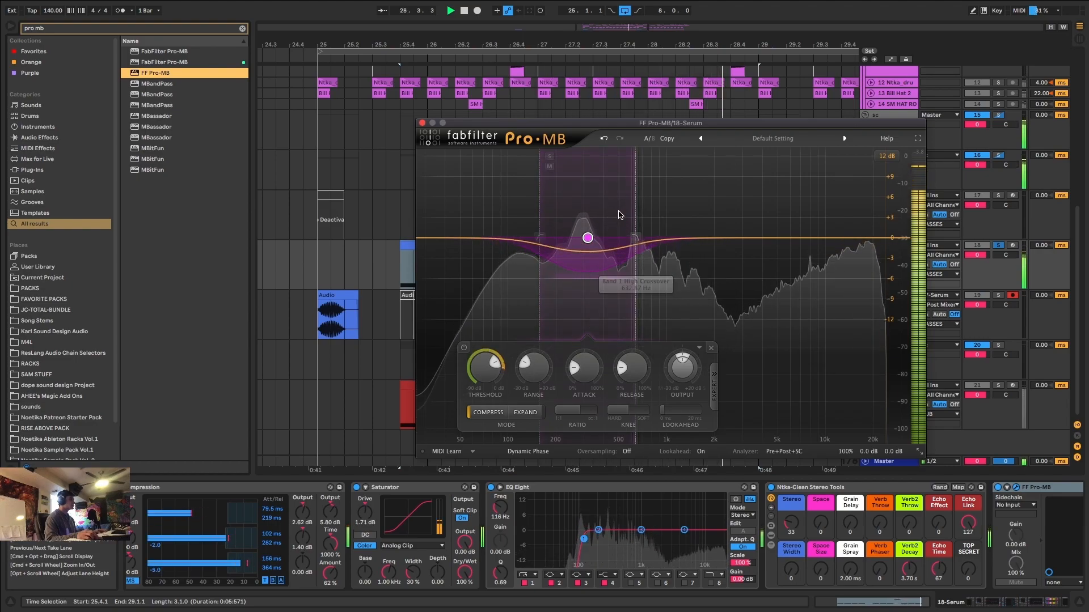
drag(588, 238, 592, 238)
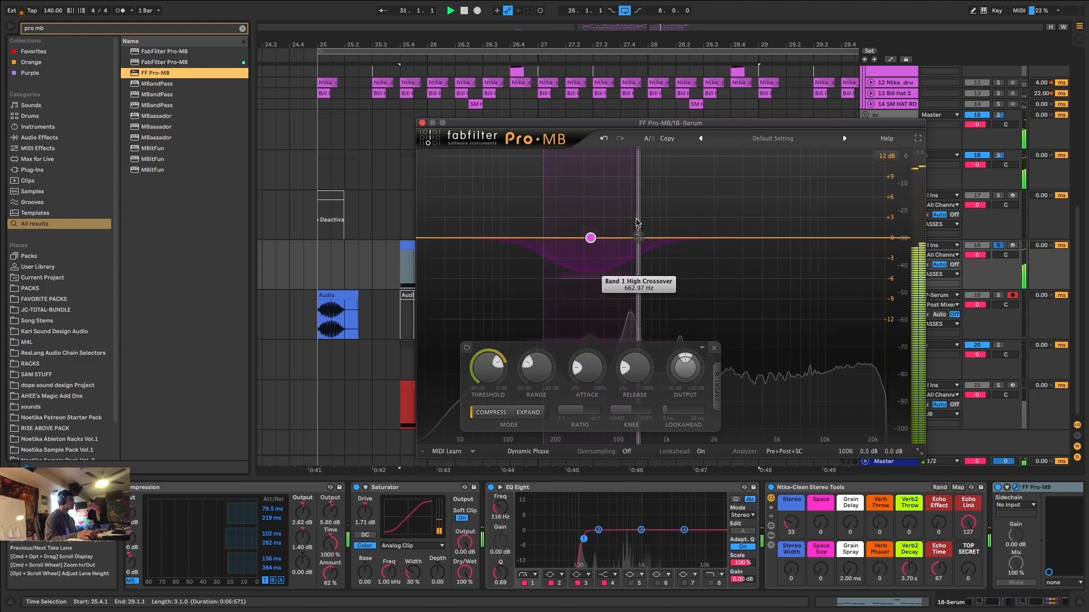
drag(637, 223, 606, 226)
click(634, 157)
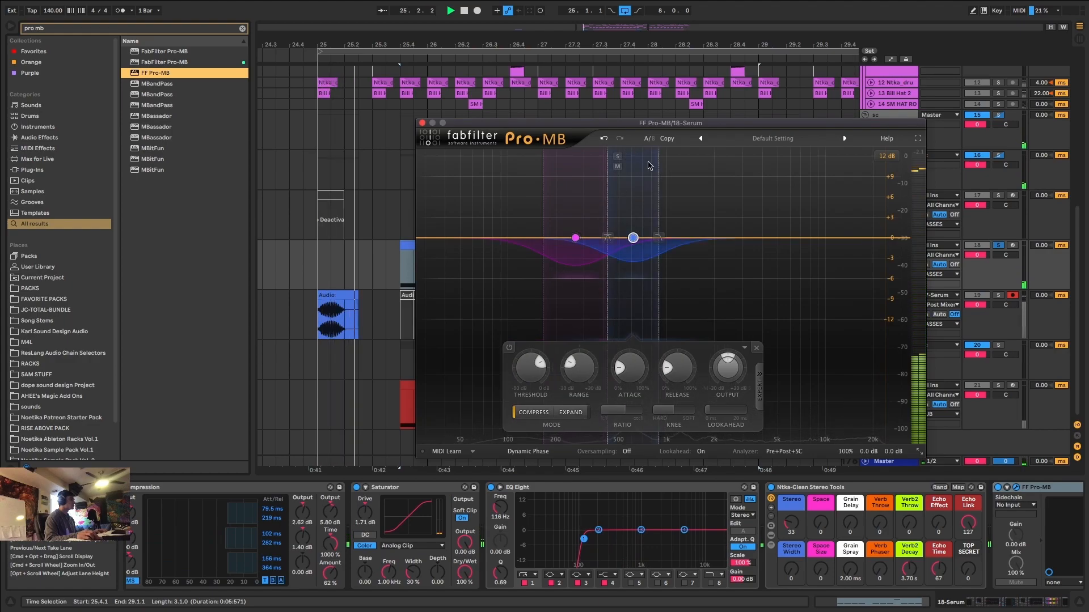
drag(658, 181, 672, 184)
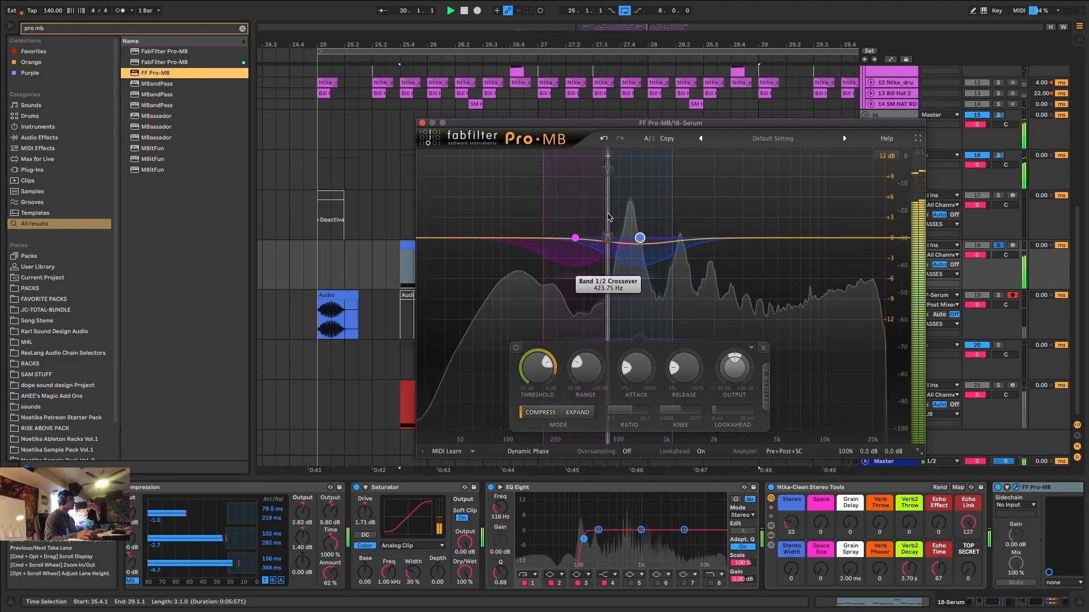
click(422, 123)
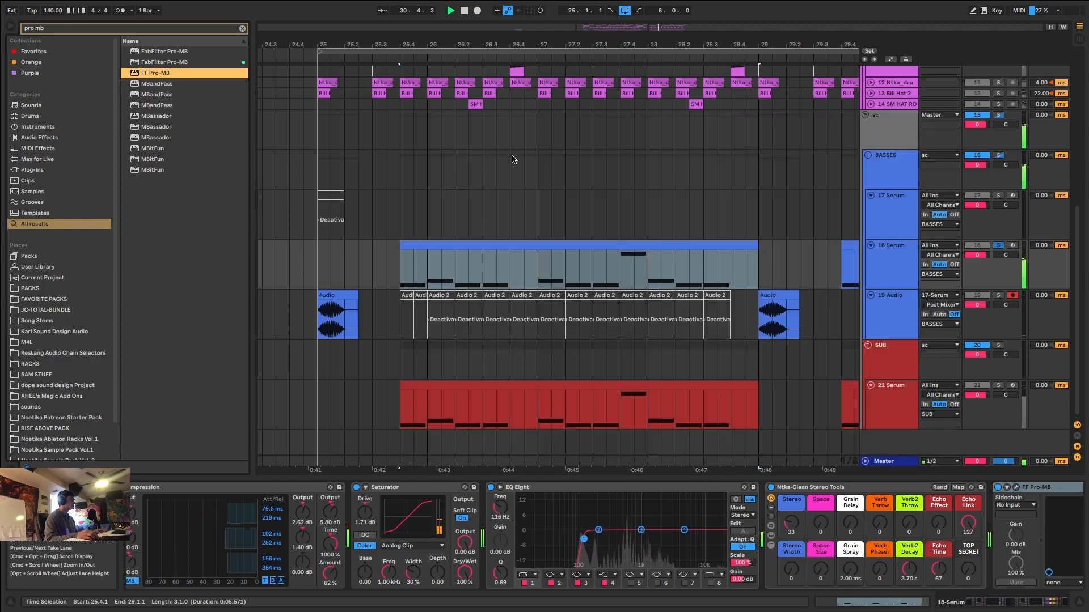
Check the soloed bass in SPAN, add soothe2 after Pro-MB on 18 Serum, and set its low cut to 141 Hz.
click(894, 461)
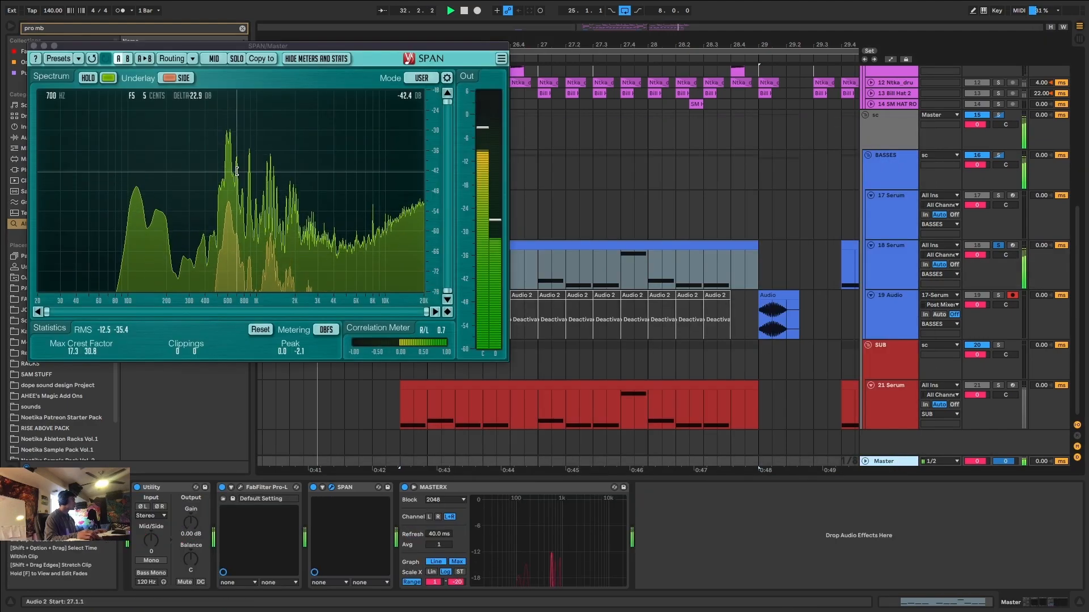
click(886, 263)
key(ctrl+f)
text(soothe)
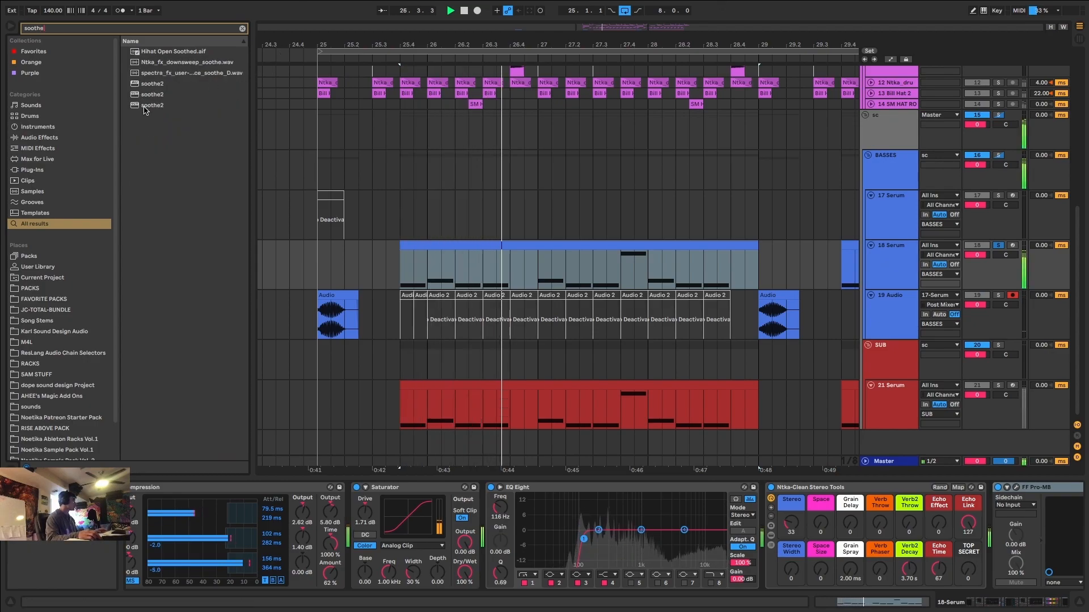
double_click(165, 105)
drag(730, 290, 627, 290)
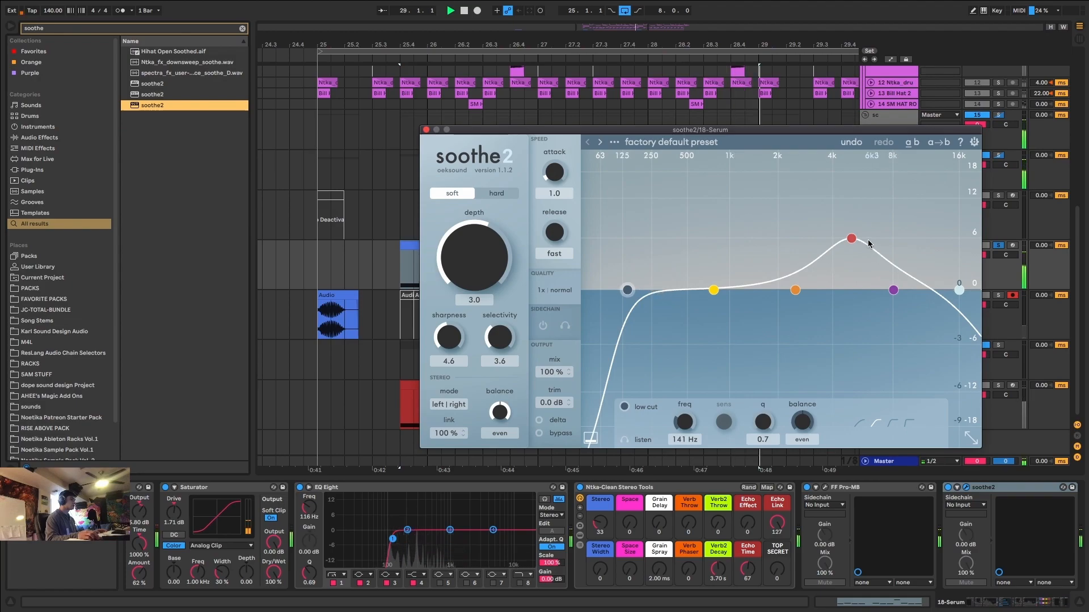
click(427, 130)
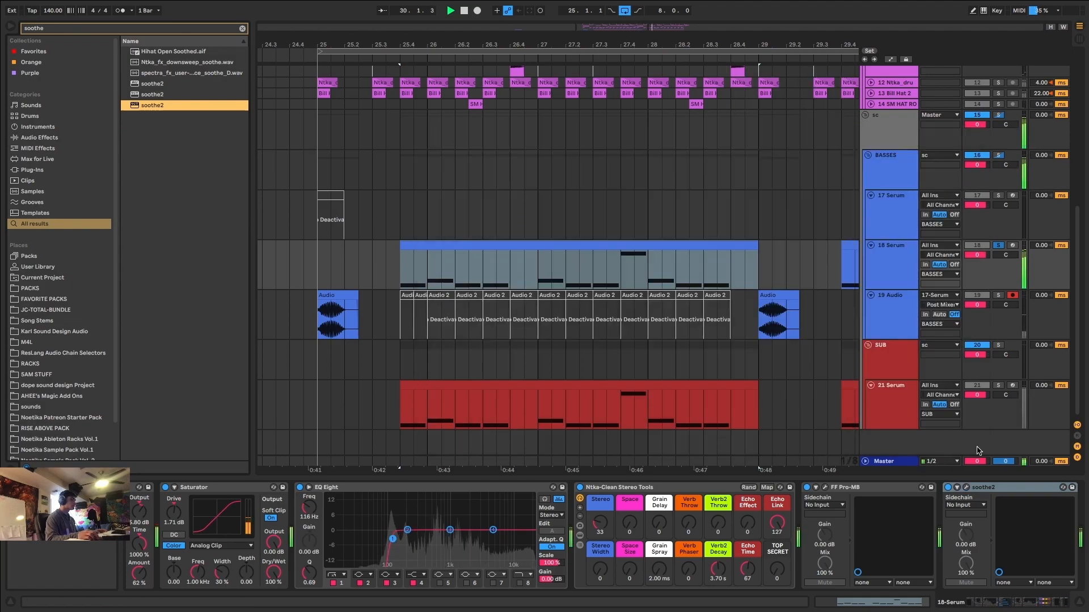
Check the master output in SPAN, unsolo the 18 Serum track to hear the full mix, and close the analyzer.
click(886, 459)
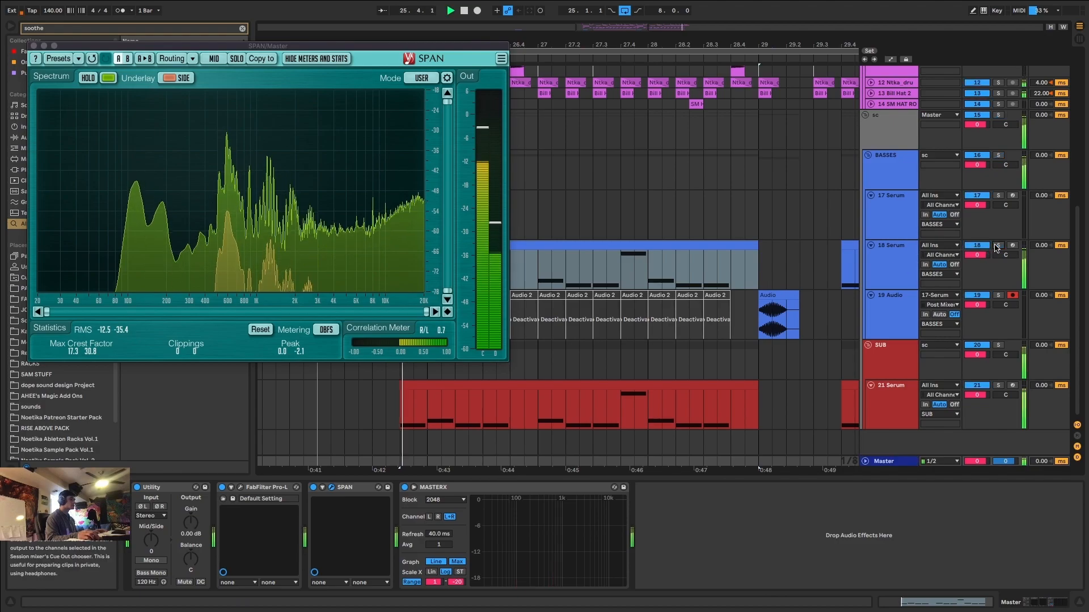
click(997, 246)
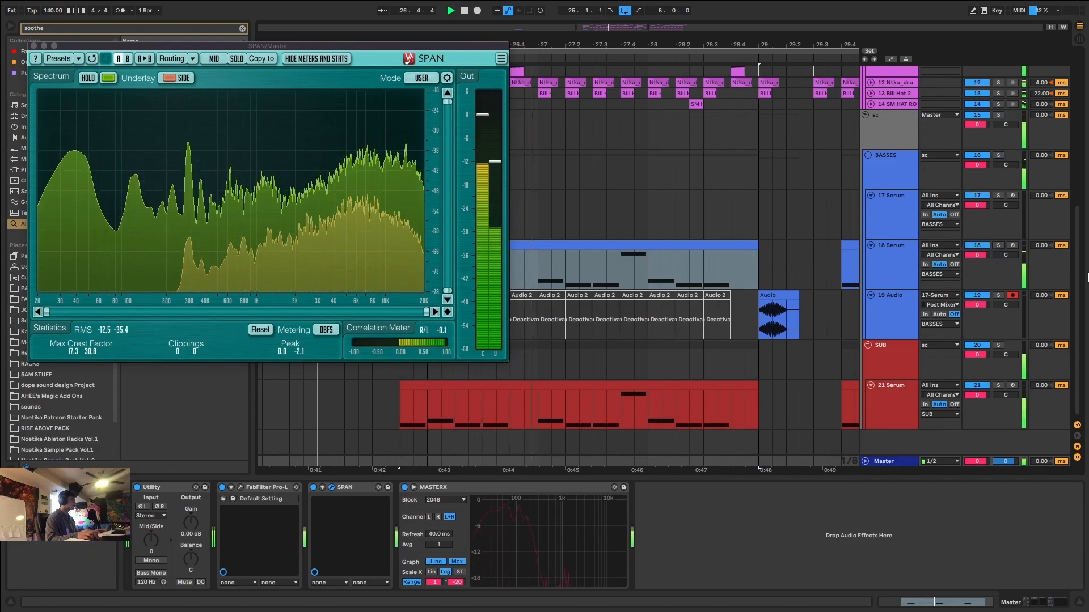
click(33, 46)
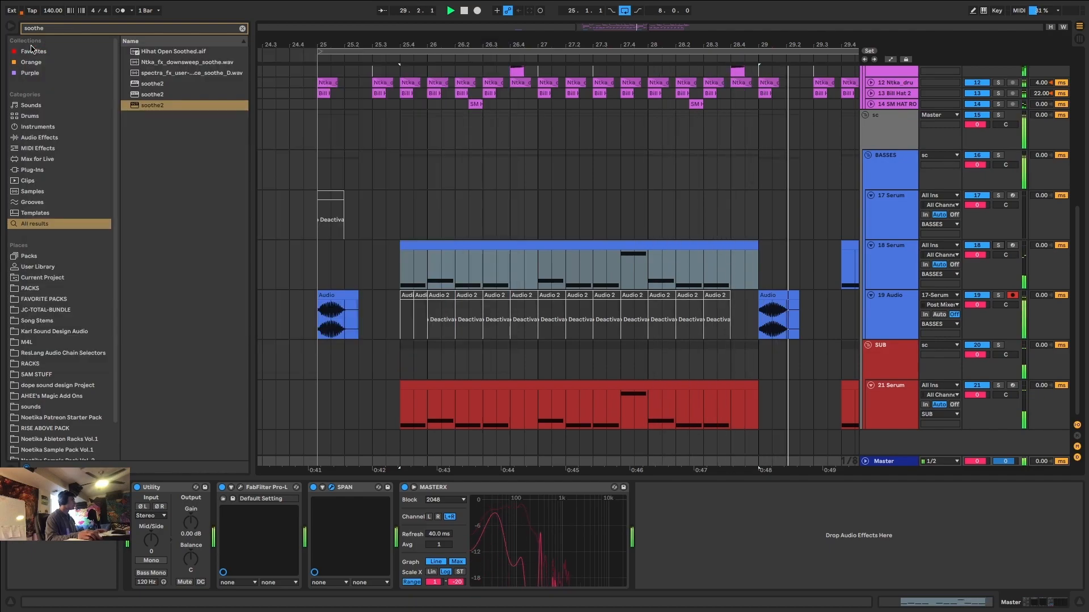
Automate the Serum LFO1 Rate on the 18 Serum track to 1/8 from 29.4.1 to 30.1.1.
scroll(477, 173, down, 8)
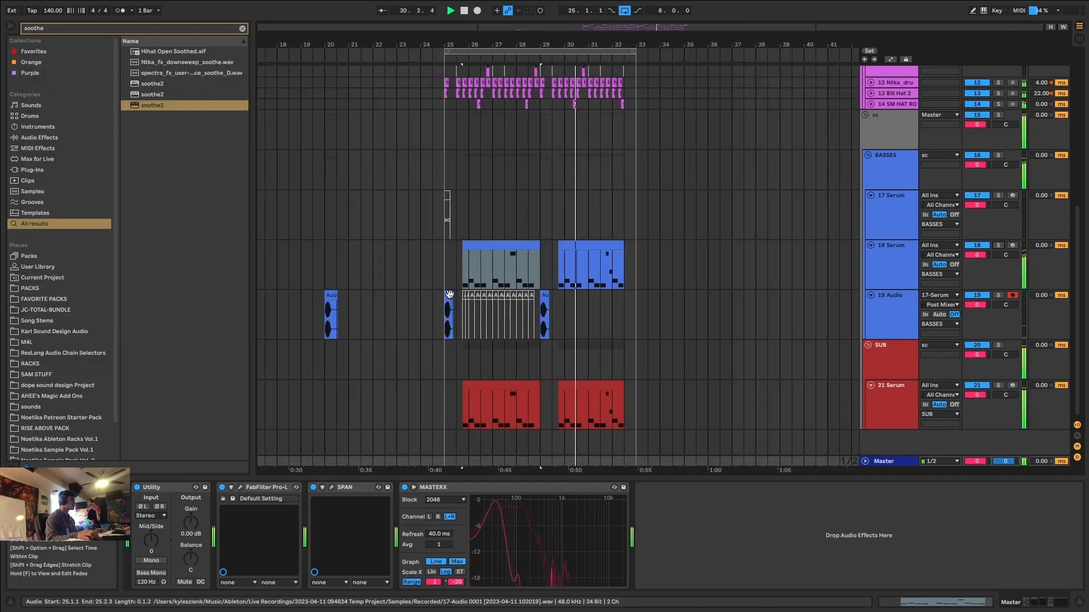
click(448, 296)
click(582, 243)
key(a)
scroll(551, 259, up, 5)
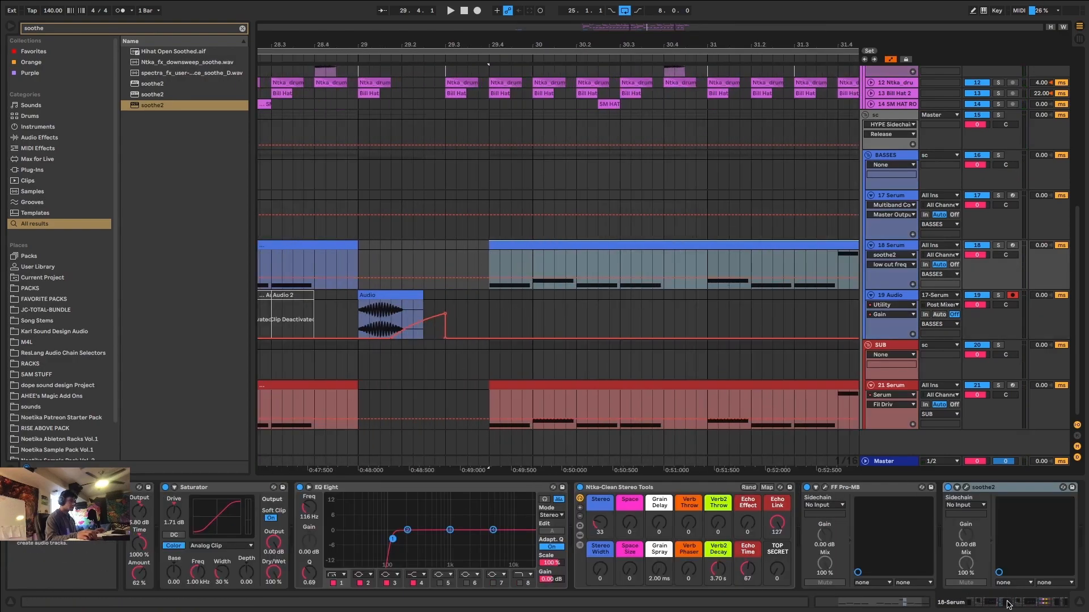
drag(1008, 605, 913, 611)
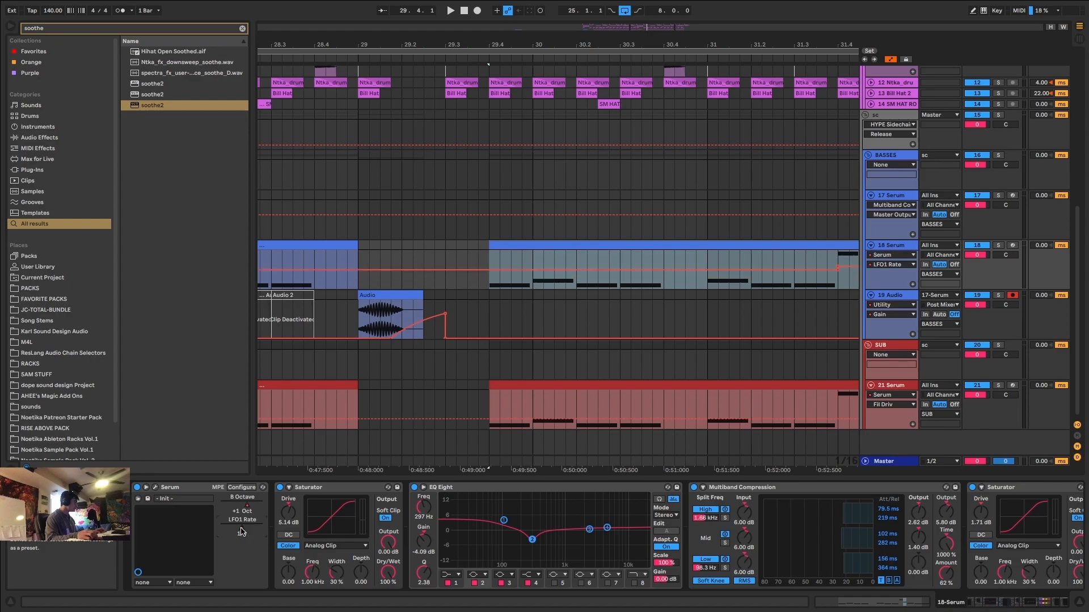
mouse_move(483, 287)
mouse_down()
mouse_move(515, 285)
mouse_move(498, 284)
mouse_up()
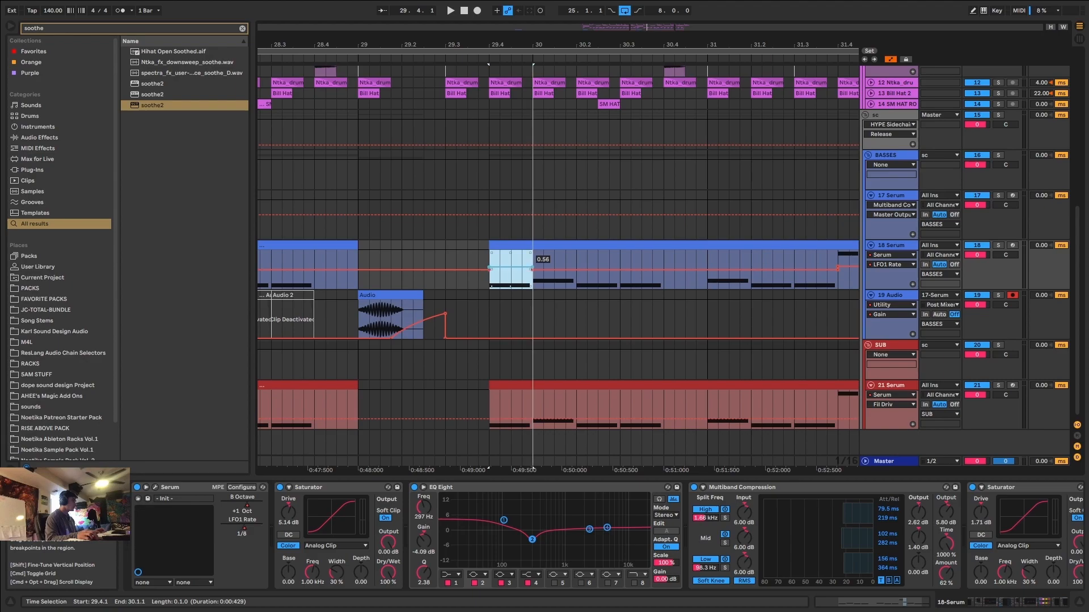
Play the second 18 Serum phrase from 29.4.1 to check the LFO1 Rate automation on its opening note.
key(space)
key(space)
key(space)
key(space)
drag(513, 275, 492, 277)
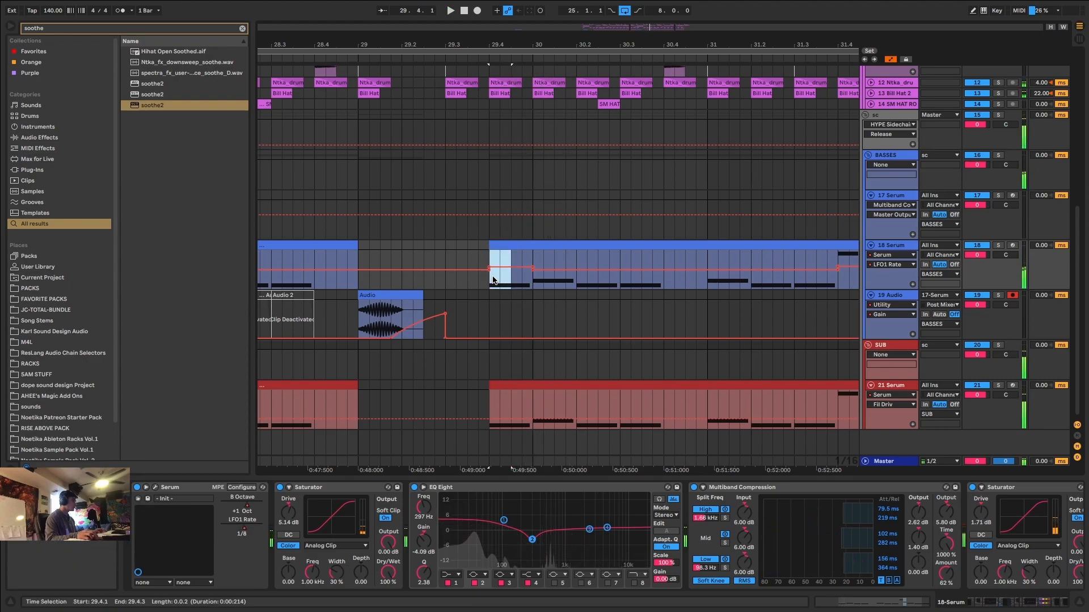
key(space)
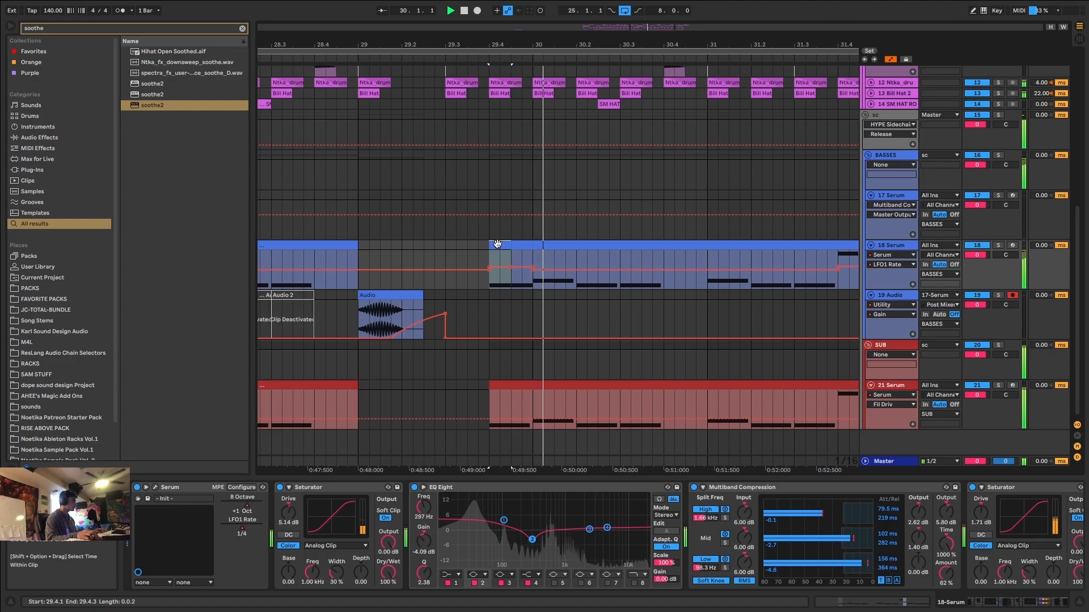
key(space)
Automate the Serum LFO1 Rate on 21 Serum to 1/8 from 29.4.1 to 30.1.1, and hide the automation lanes.
drag(512, 400, 499, 391)
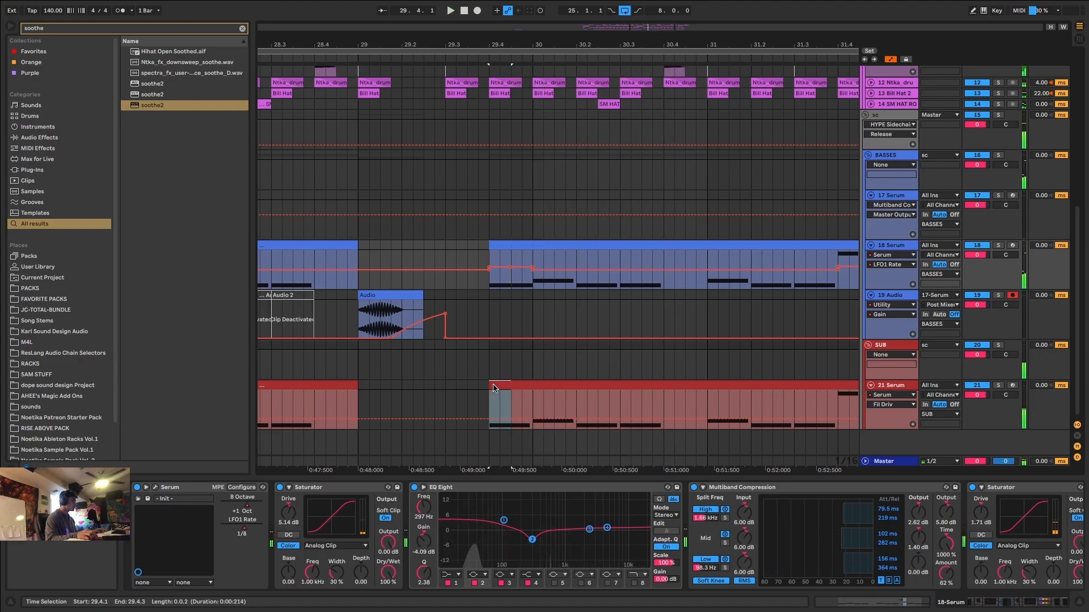
click(493, 389)
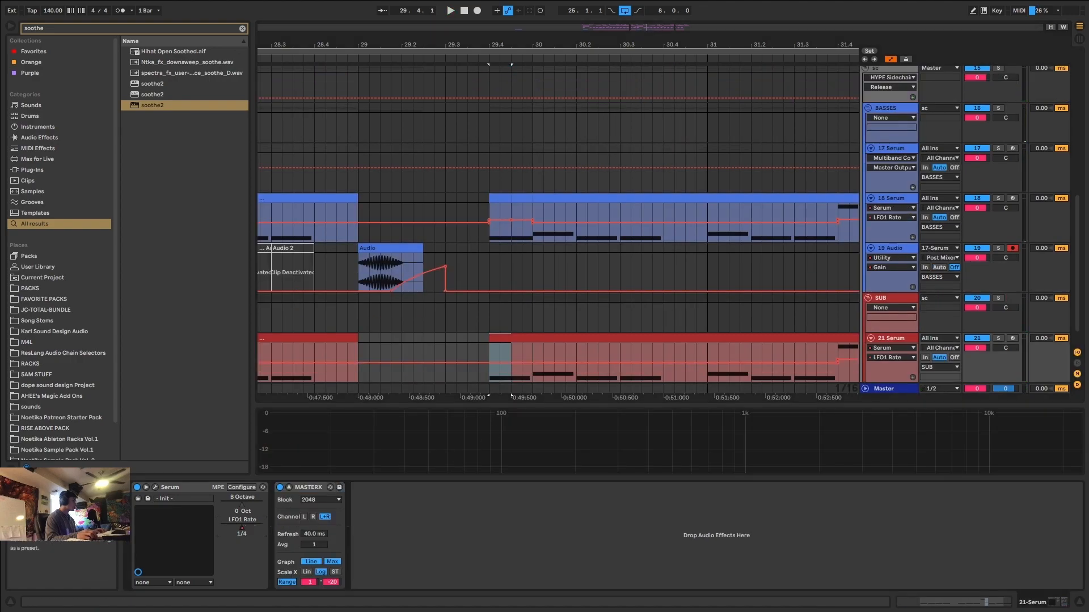
scroll(496, 374, down, 1)
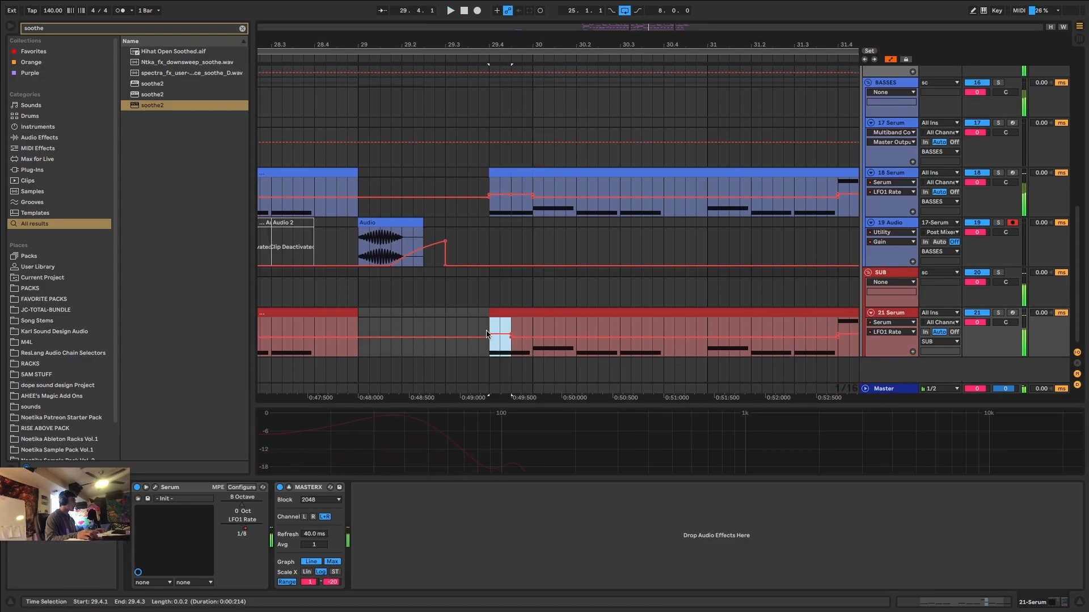
key(Right)
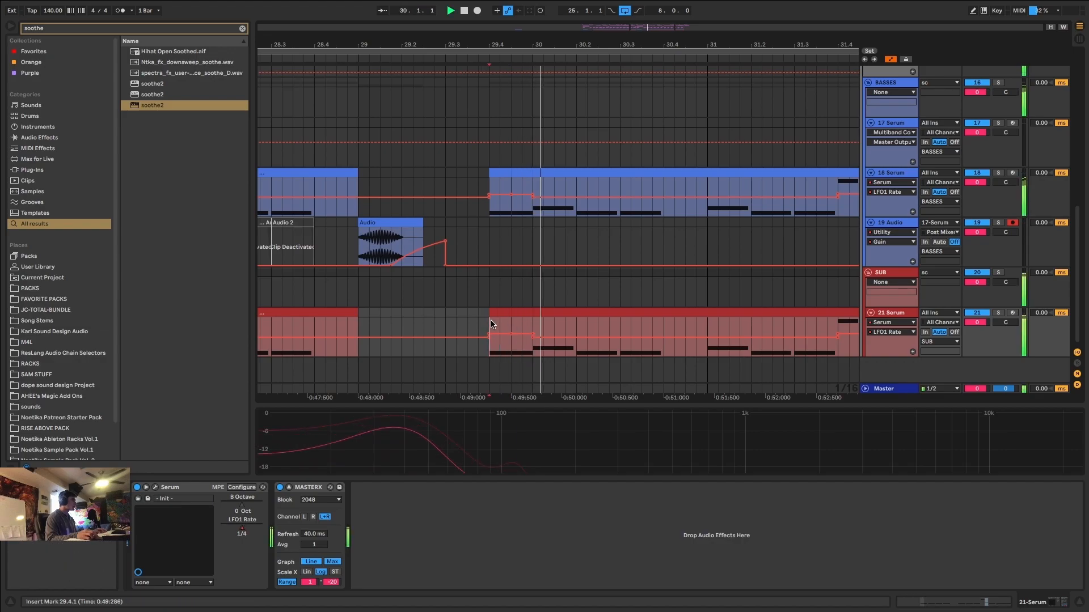
key(a)
Play the whole drop from 25.1.1 to check how the bass and sub phrases work together.
key(minus)
key(minus)
key(minus)
key(minus)
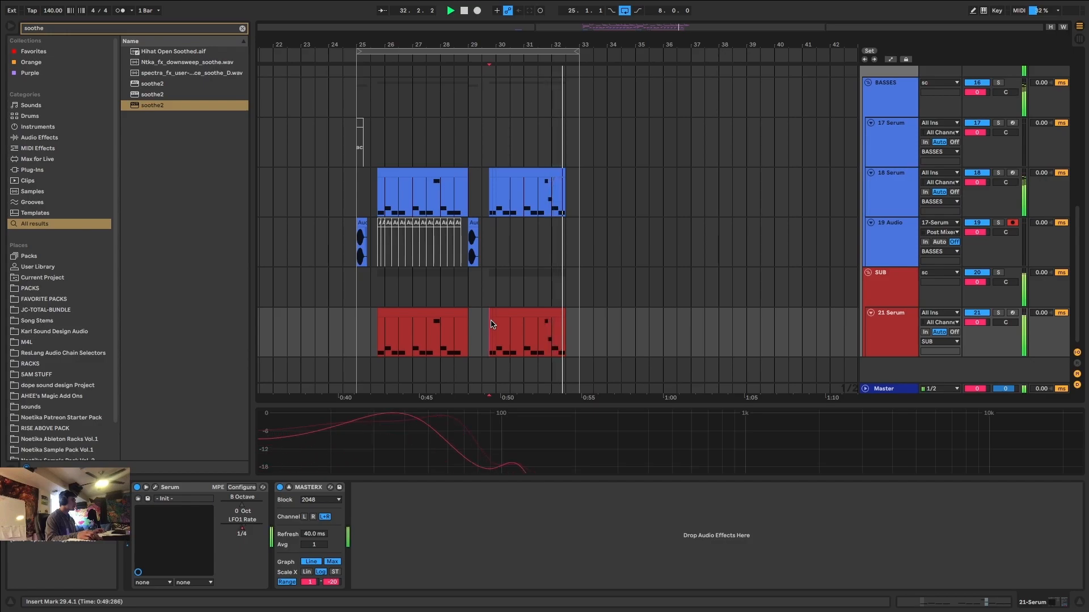
click(359, 328)
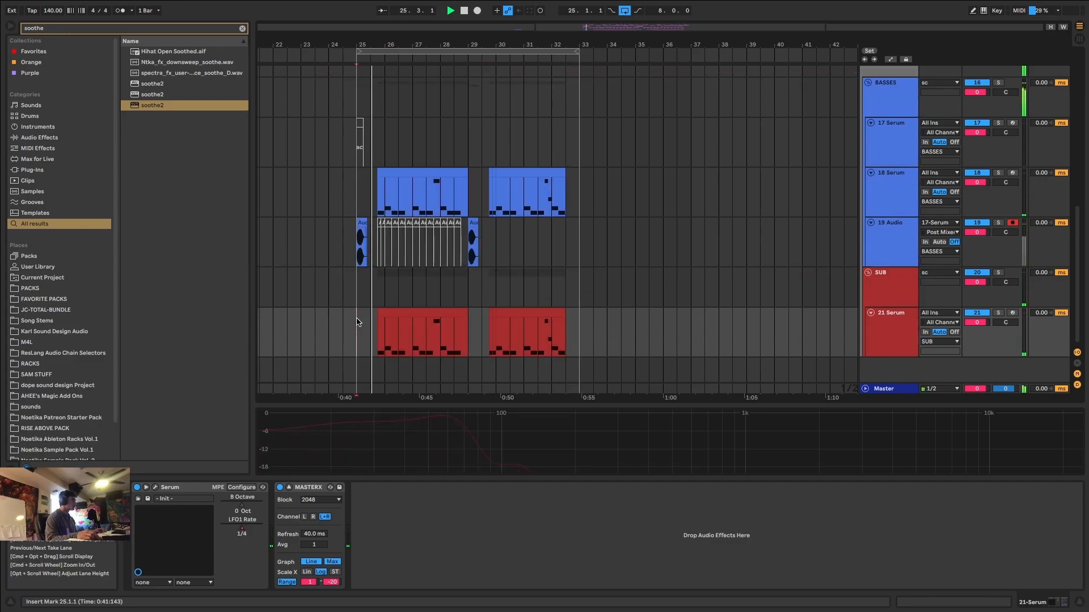
key(minus)
key(plus)
key(plus)
key(plus)
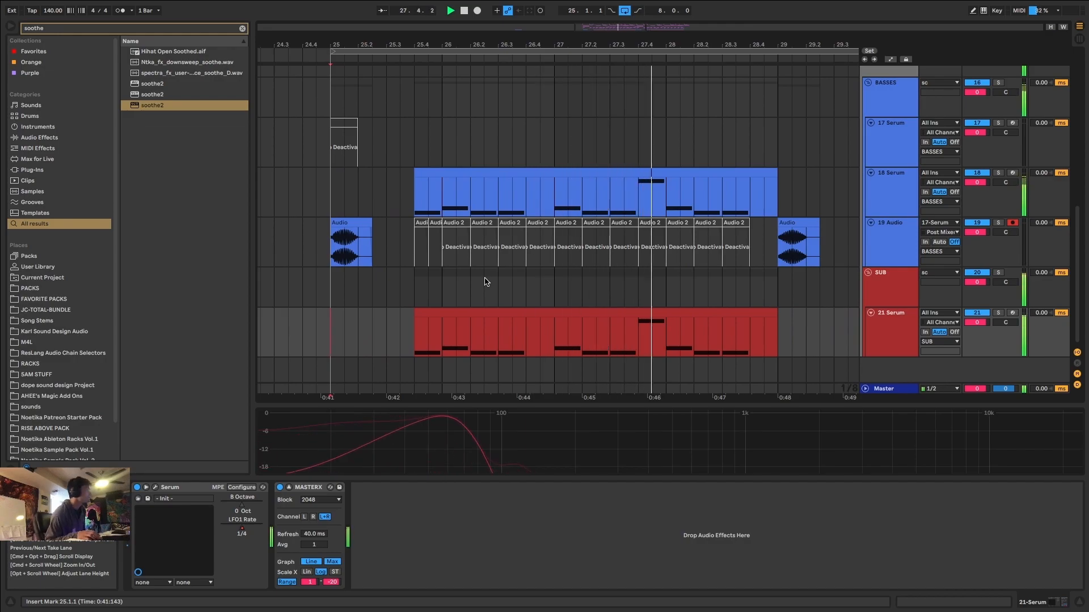
key(minus)
key(minus)
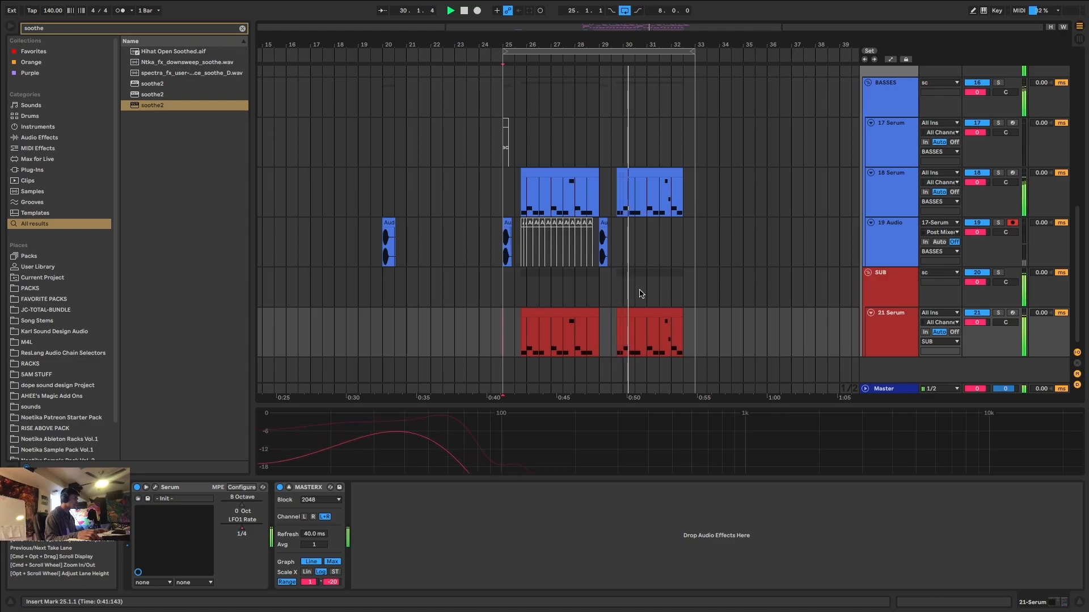
scroll(888, 249, up, 3)
Duplicate the Multiband Compression device on the 18 Serum track.
click(887, 250)
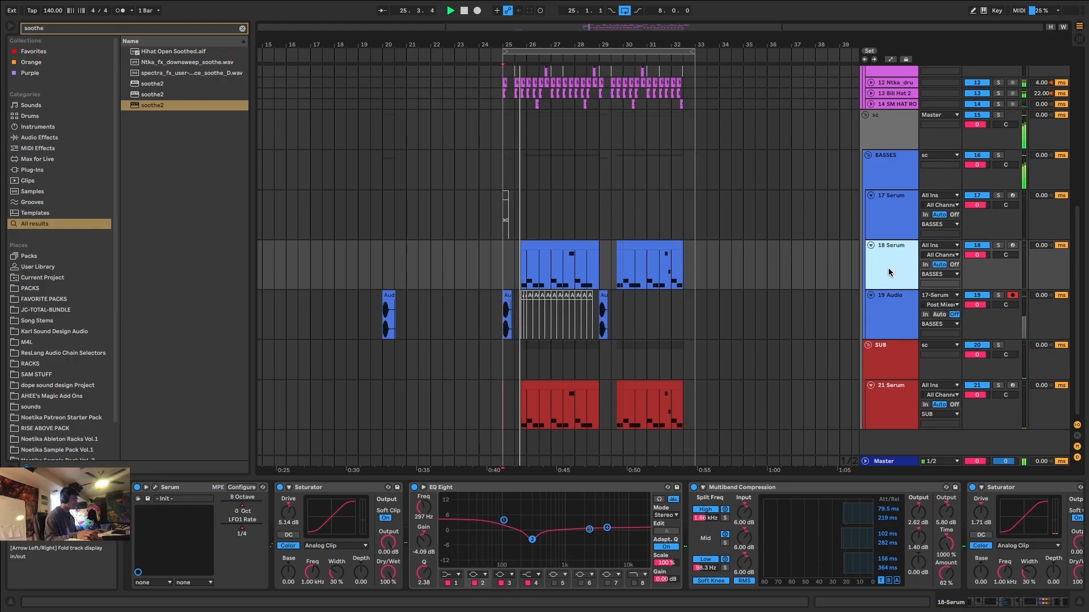
click(834, 493)
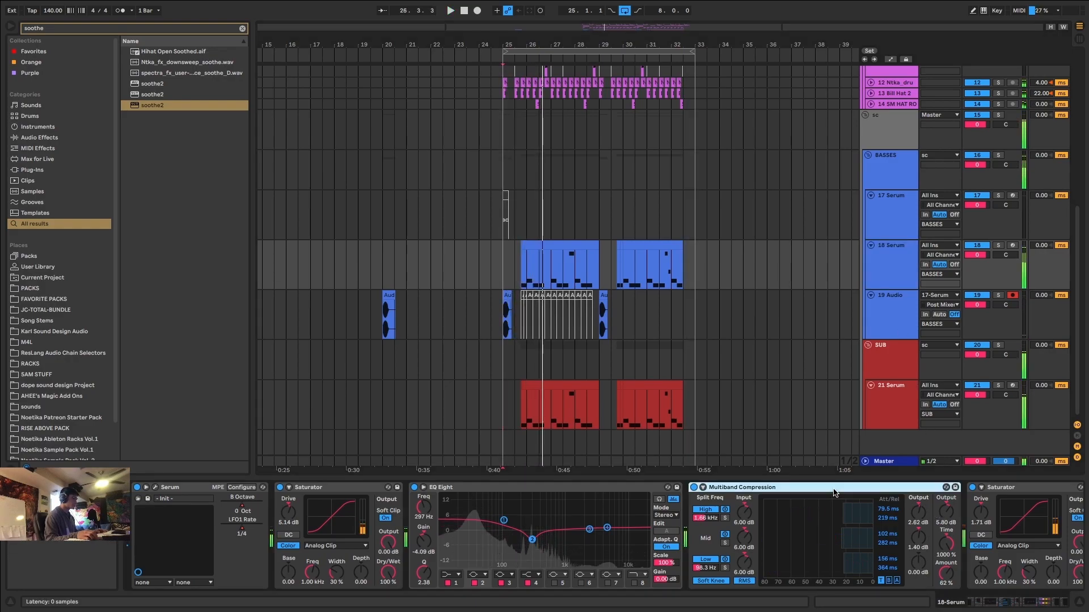
key(ctrl+d)
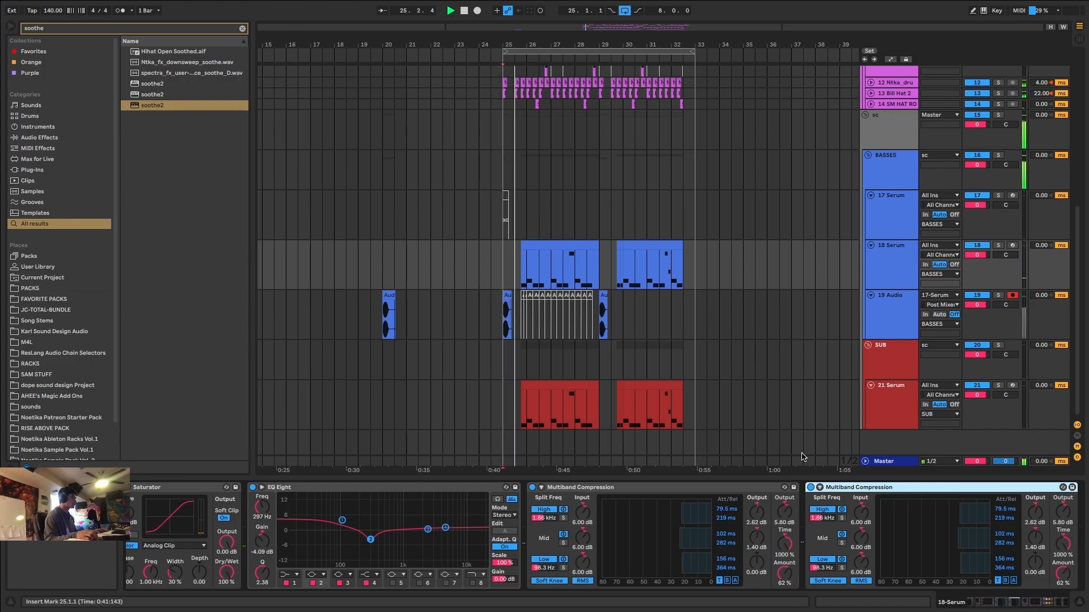
Solo 18 Serum, set the duplicated Multiband Compression's Amount to 32 %, and unsolo the track to hear the mix.
scroll(528, 247, up, 5)
click(532, 246)
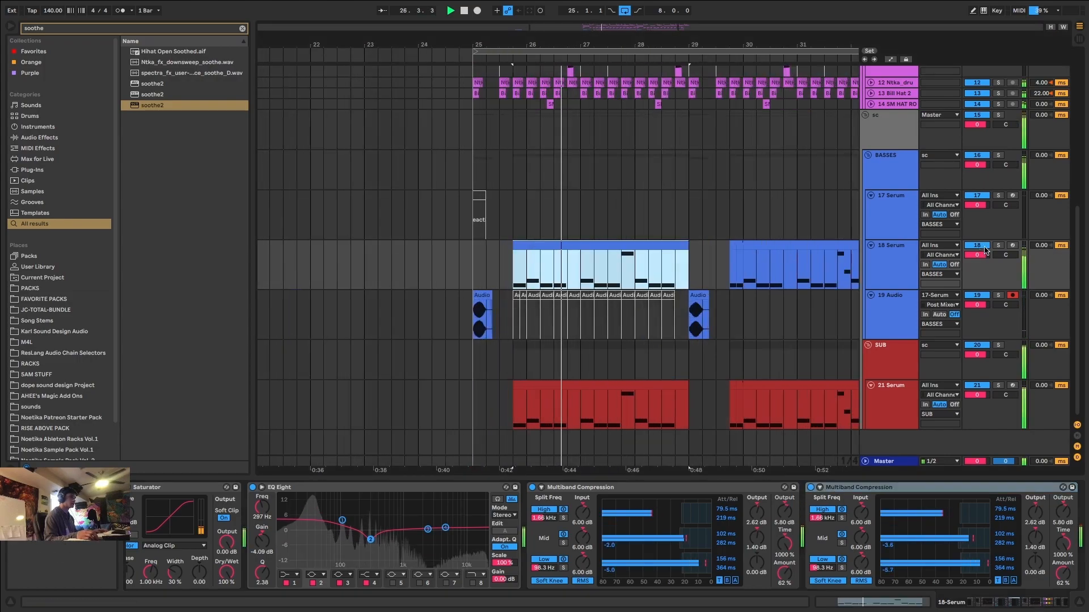
click(998, 246)
drag(1067, 573, 1068, 593)
click(999, 246)
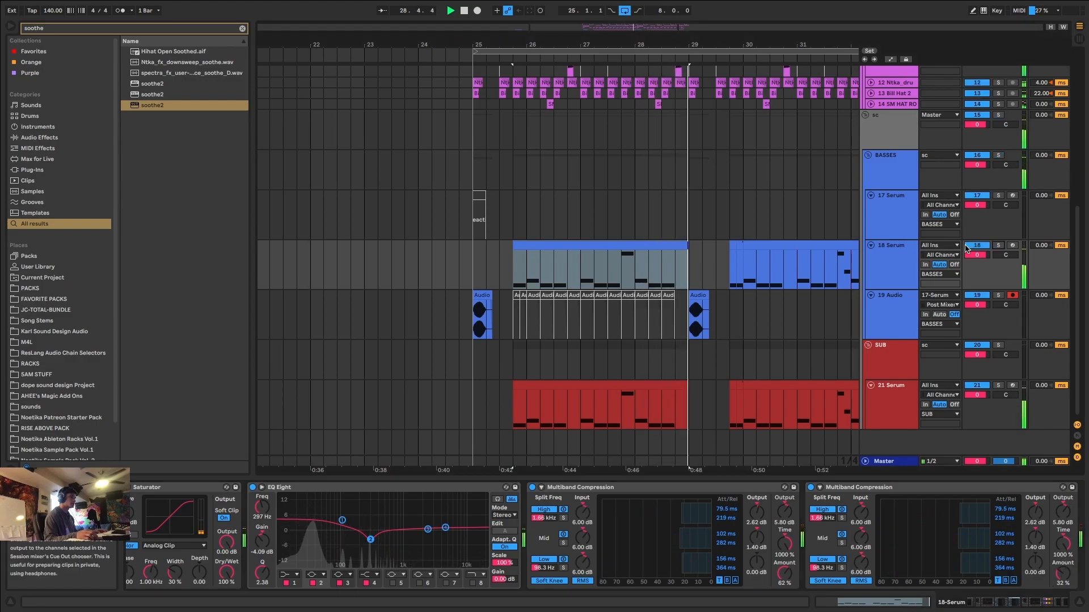
scroll(708, 257, down, 5)
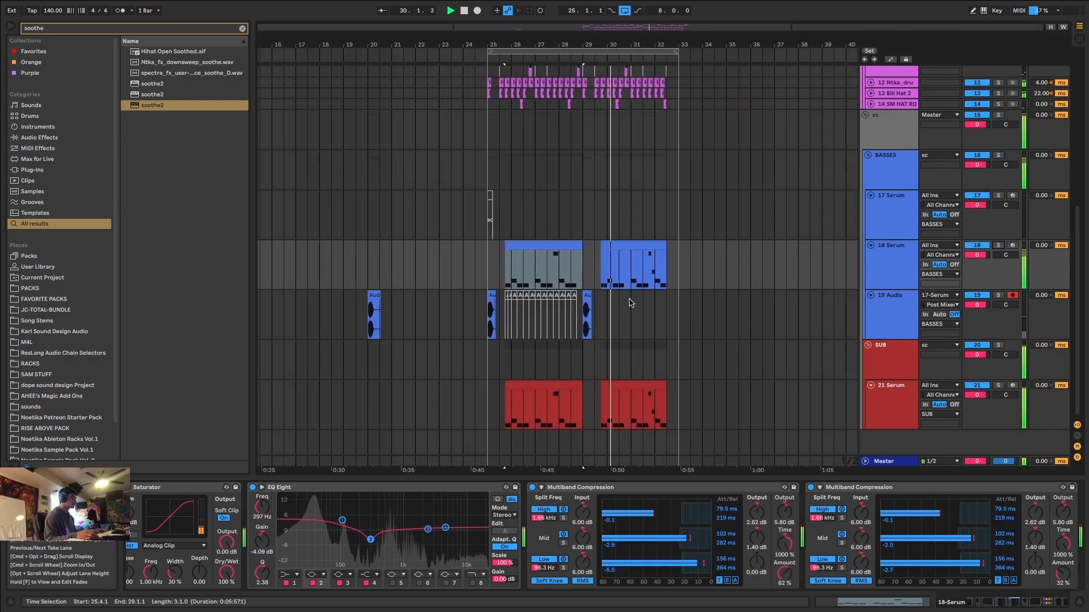
Check the master spectrum, and raise both Pro-MB bands on 18 Serum slightly, Band 2 to about +1.4 dB.
scroll(610, 300, up, 6)
click(888, 462)
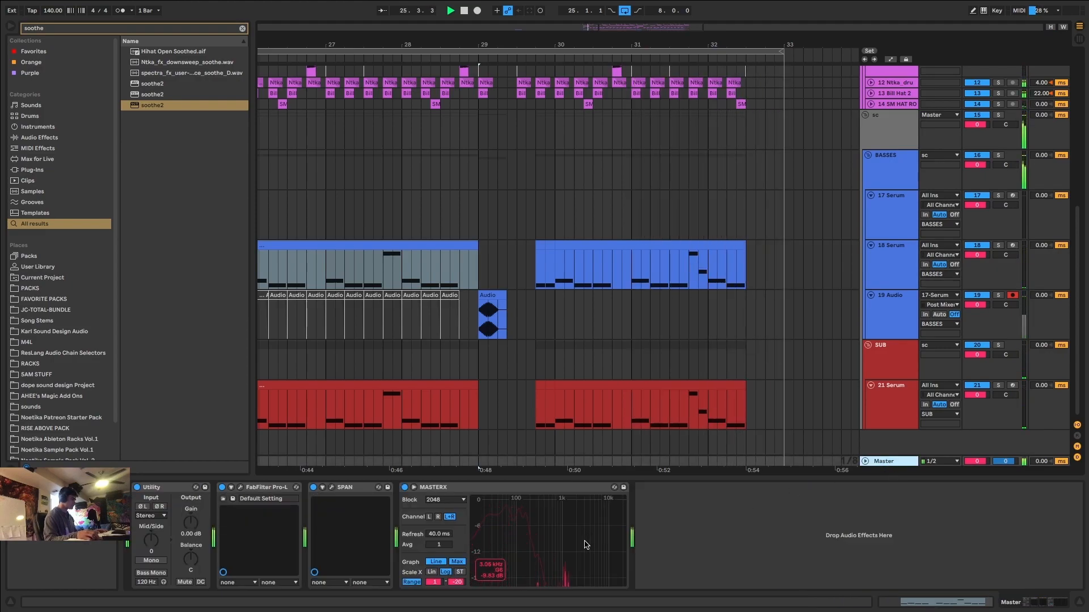
click(876, 277)
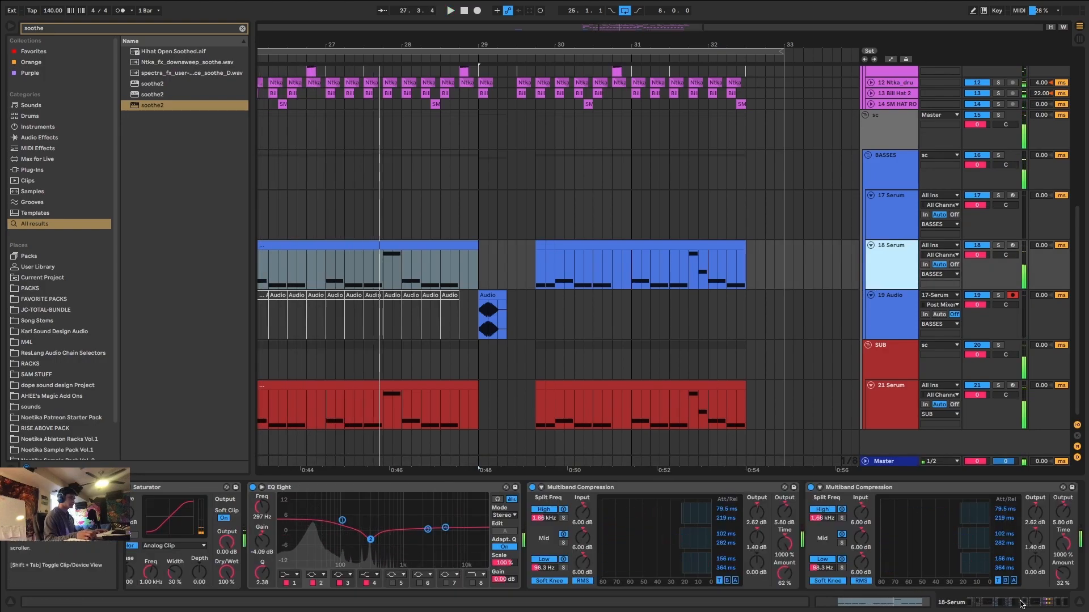
click(1068, 602)
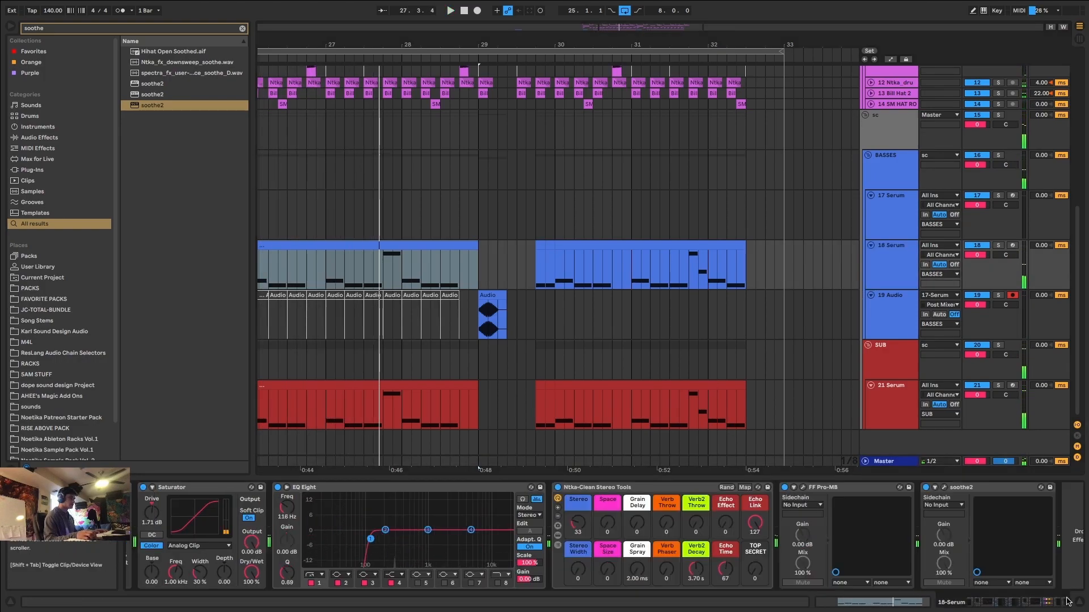
click(803, 488)
drag(573, 239, 641, 229)
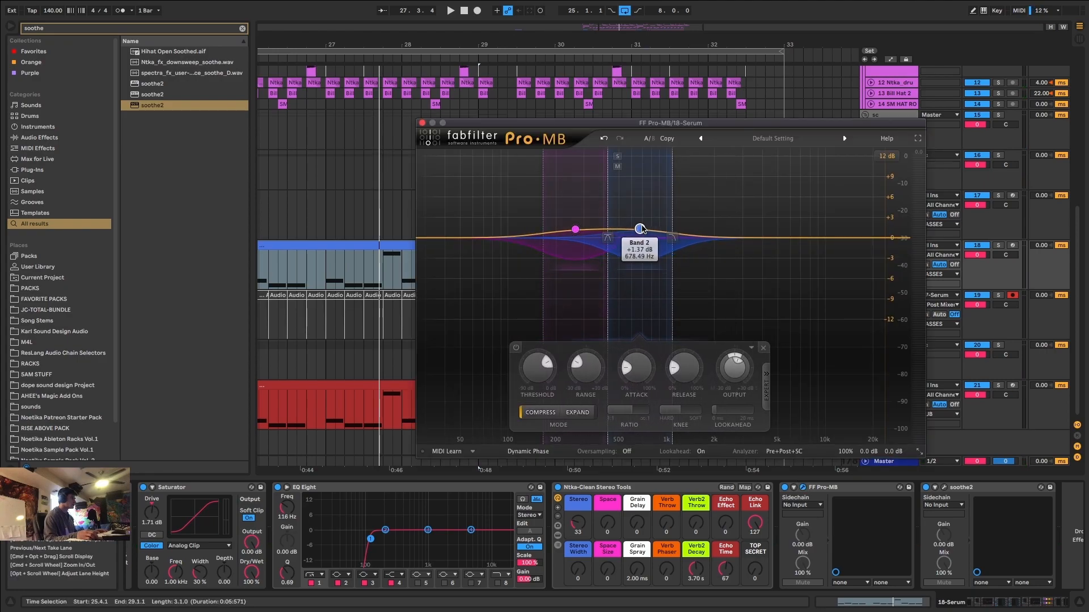
During playback, add a third Pro-MB band at about 2.9 kHz raised by about 3 dB, and close the plug-in.
key(space)
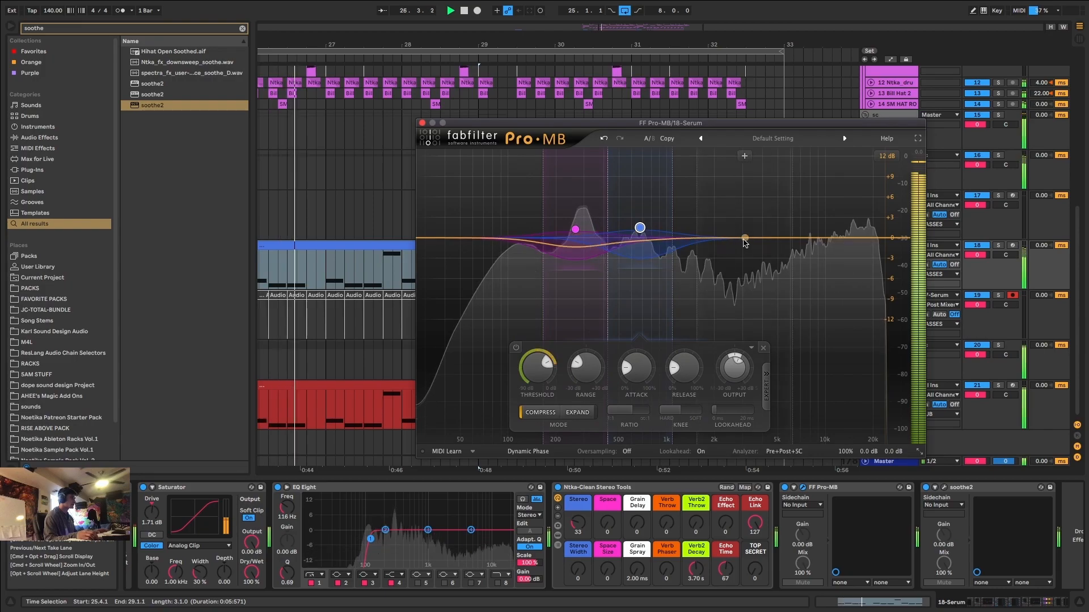
drag(735, 240, 710, 199)
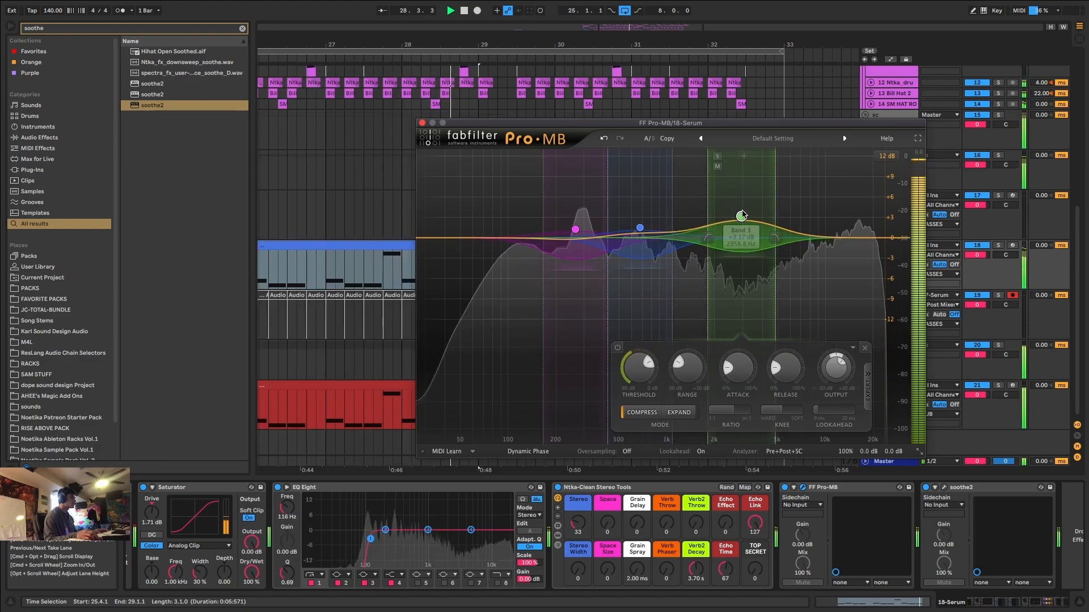
click(422, 123)
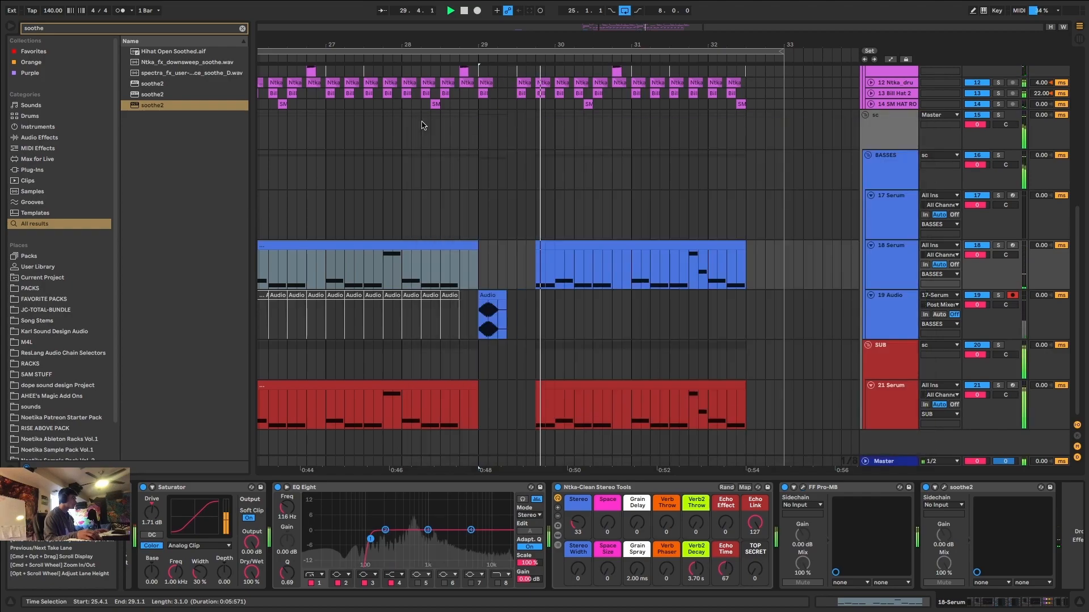
Play the drop from 25.1.1 to check the bass balance, and bring 18 Serum's two Multiband Compression devices into view.
scroll(475, 223, down, 5)
click(440, 246)
click(412, 258)
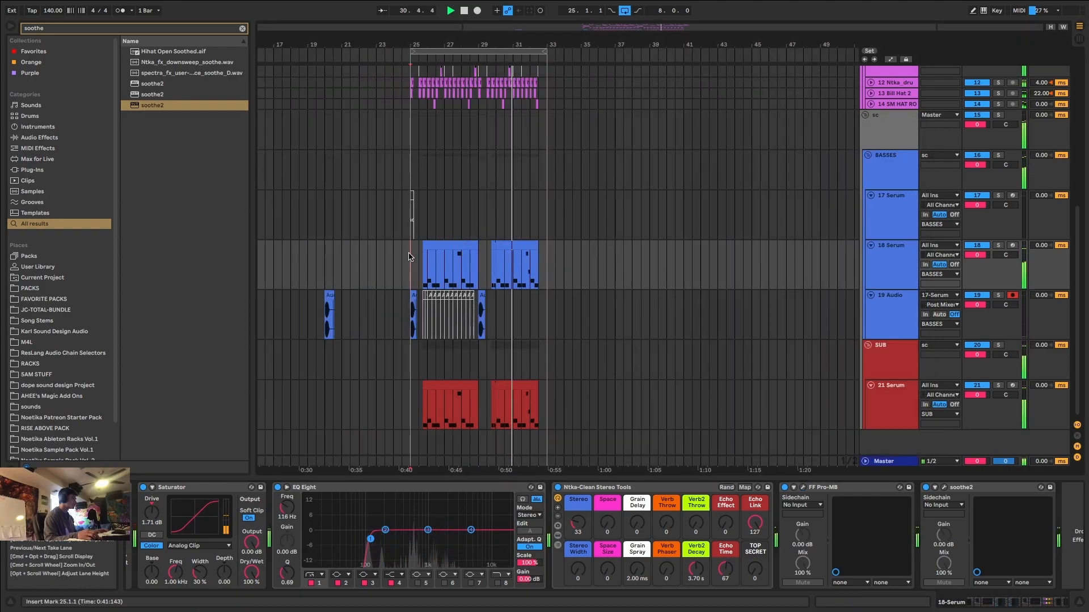
scroll(413, 262, up, 3)
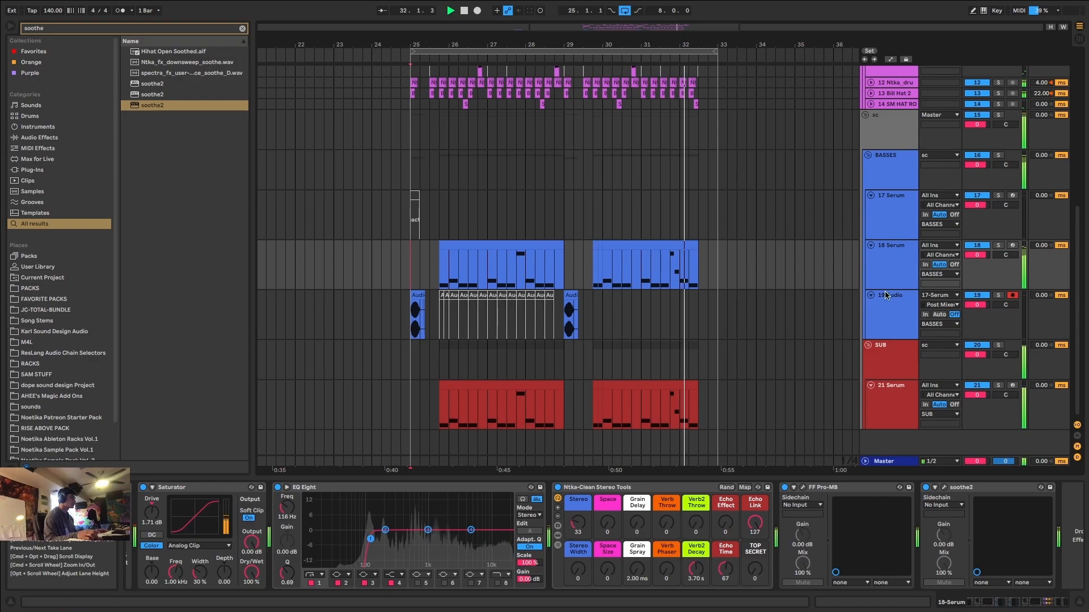
scroll(604, 339, up, 2)
scroll(602, 337, down, 5)
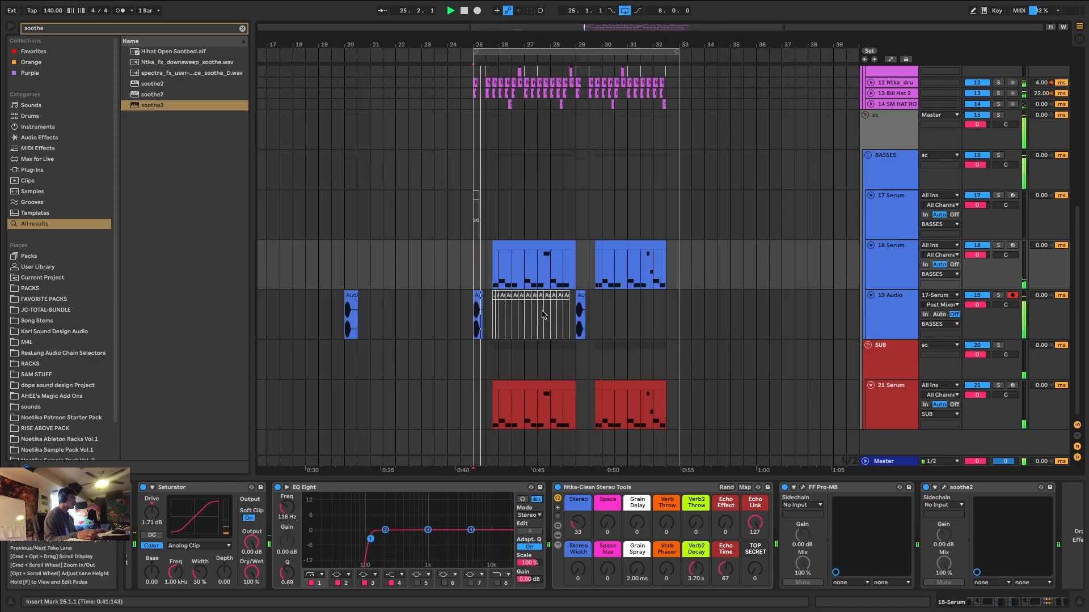
scroll(509, 306, up, 3)
key(space)
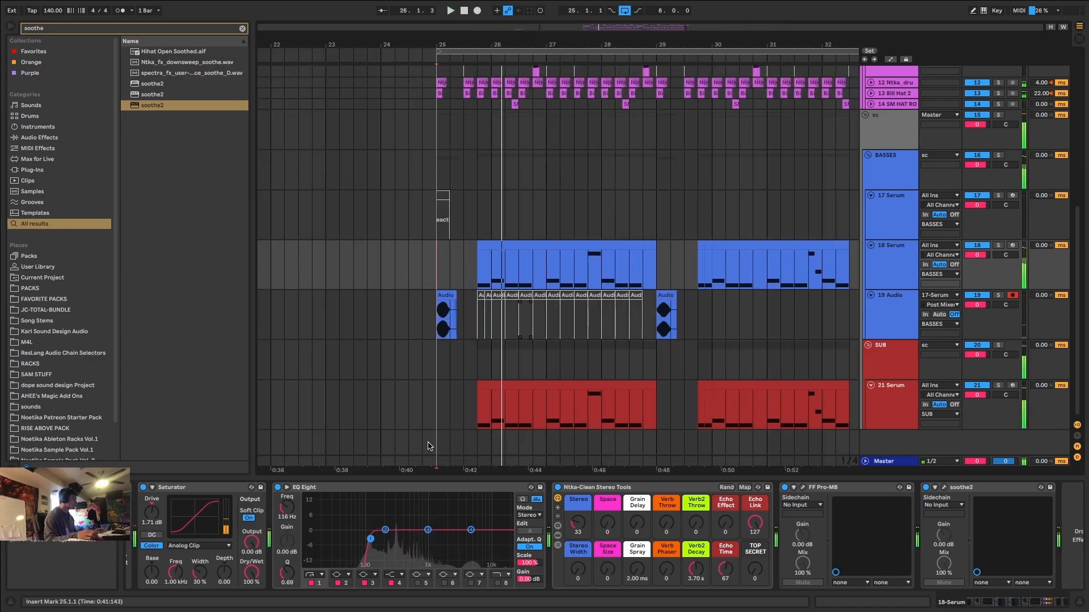
click(996, 601)
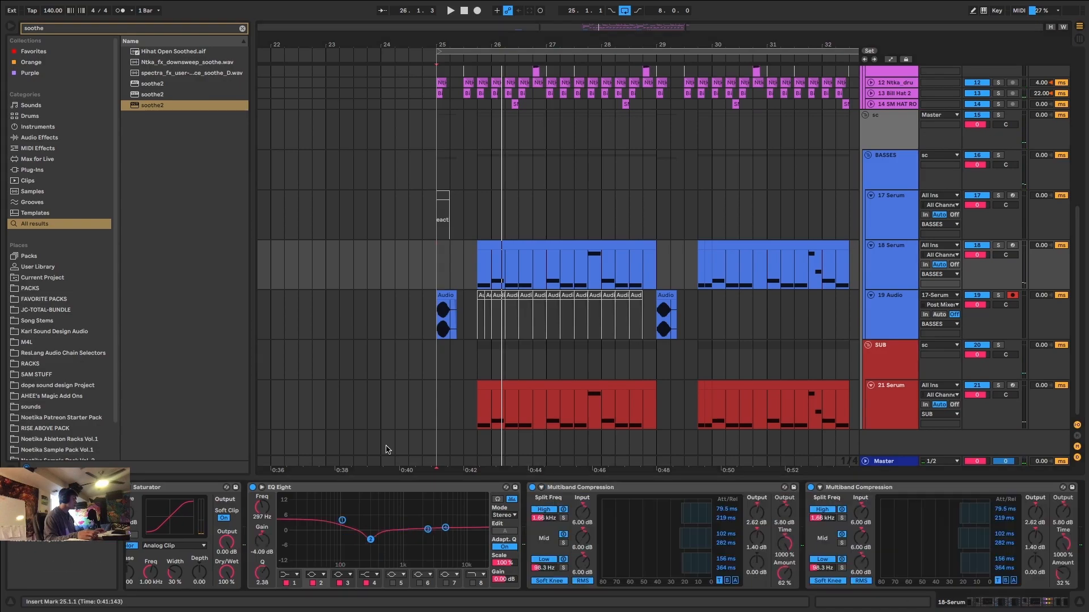
text(va)
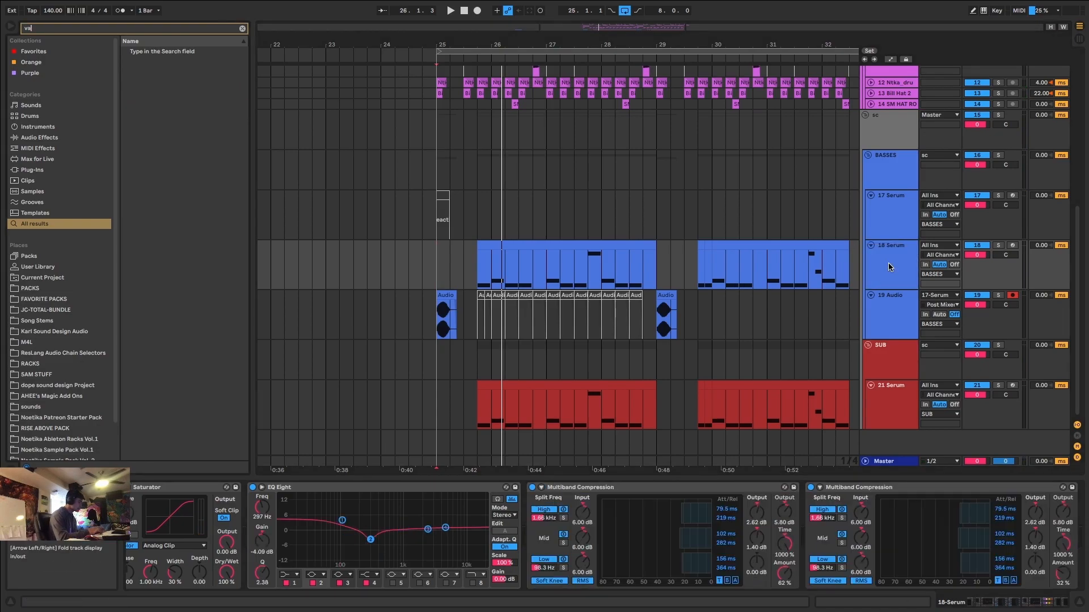
text(lhallreverb)
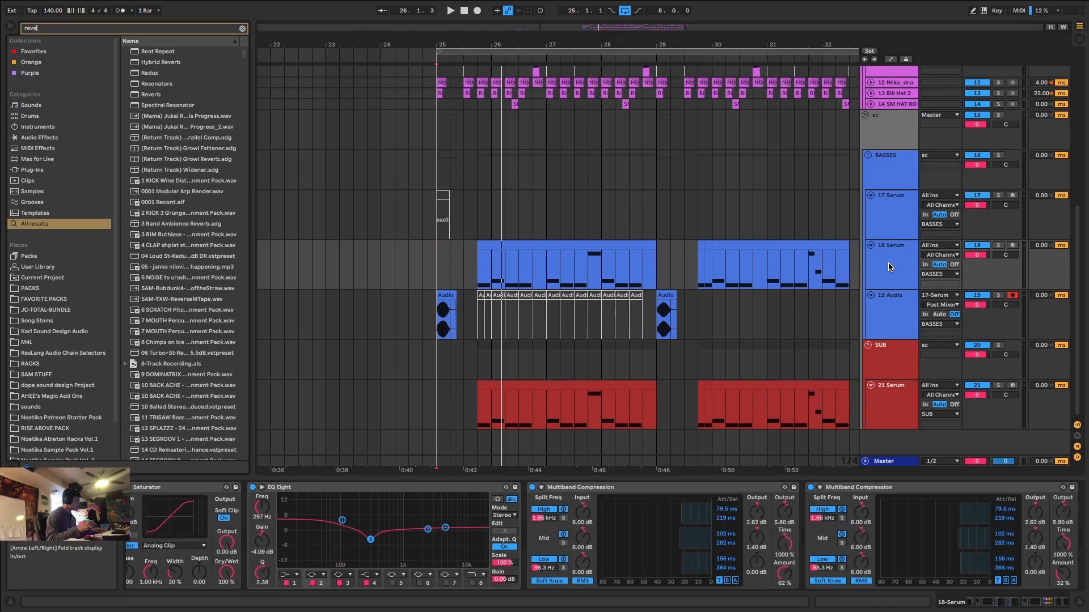
drag(151, 66, 304, 98)
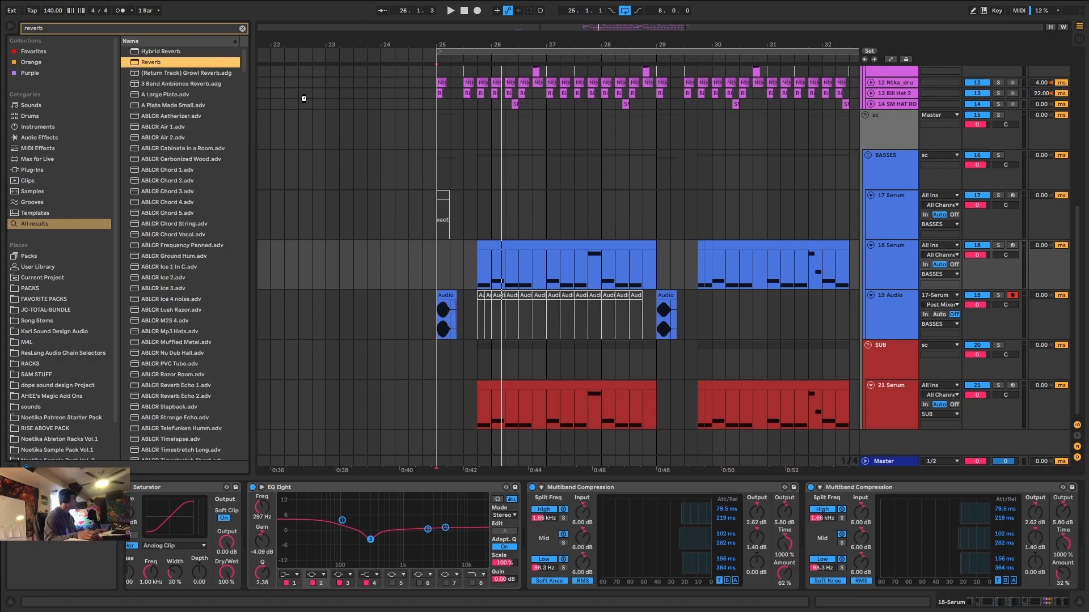
drag(957, 275, 913, 268)
click(999, 246)
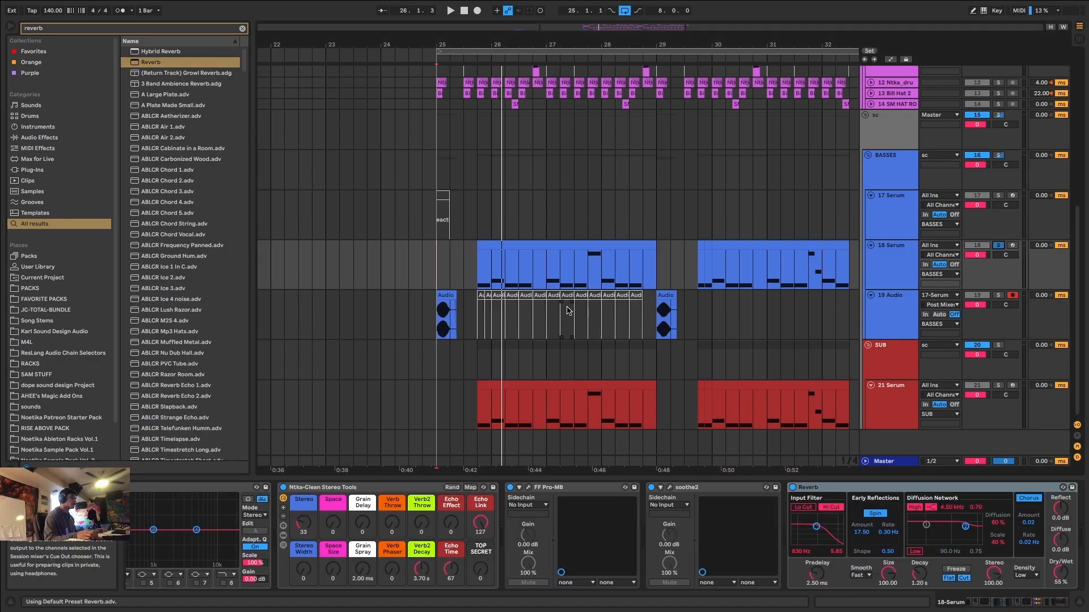
Enable the Reverb's Lo Cut with the input filter at 1.68 kHz, and set Size to 89.94, Decay to 9.38 s and Dry/Wet to 0 %.
scroll(534, 308, up, 5)
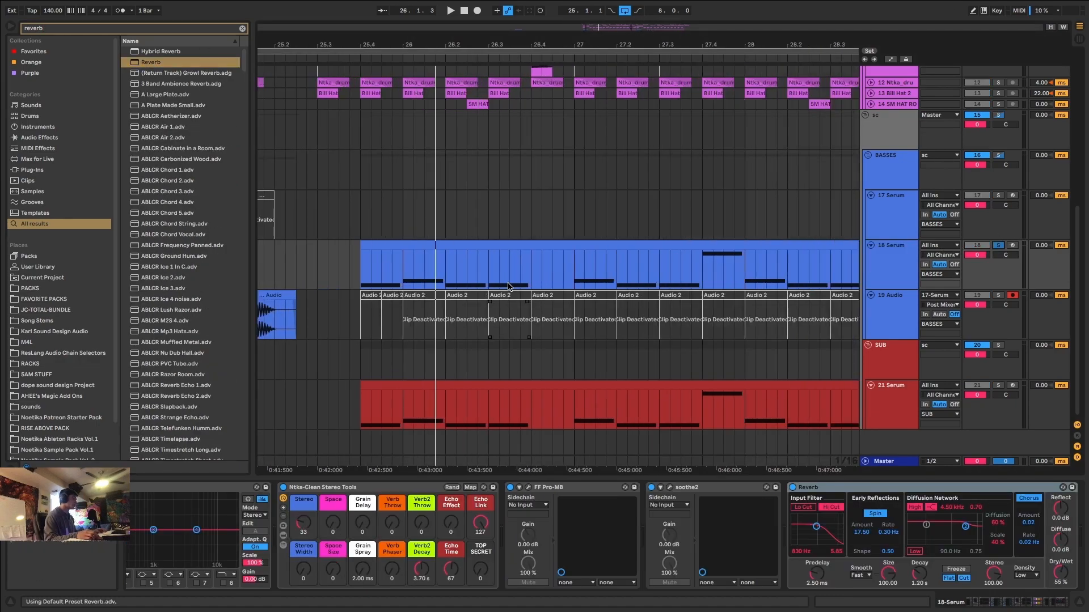
click(810, 507)
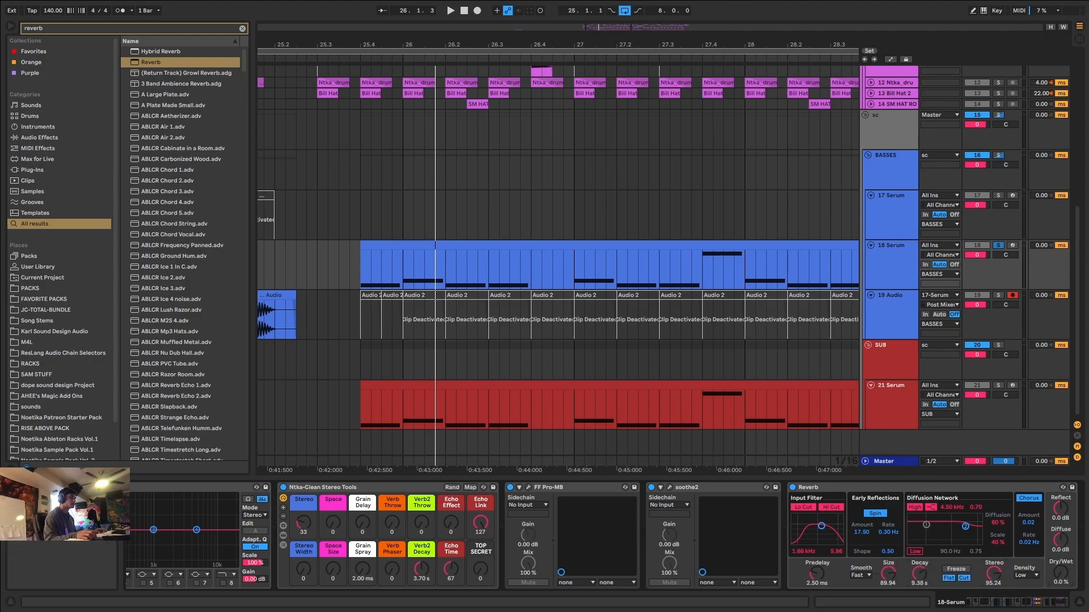
Automate the Reverb's Dry/Wet on 18 Serum with a ramp rising from just before 26.4 to bar 27, and play it from 26.3.1.
key(a)
drag(526, 286, 579, 250)
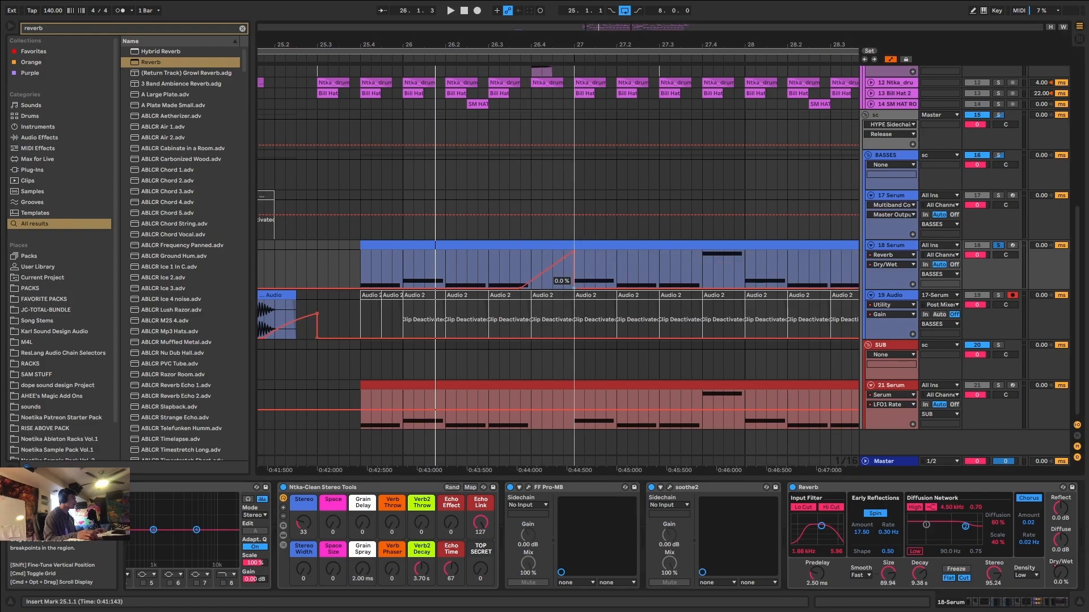
click(488, 261)
key(space)
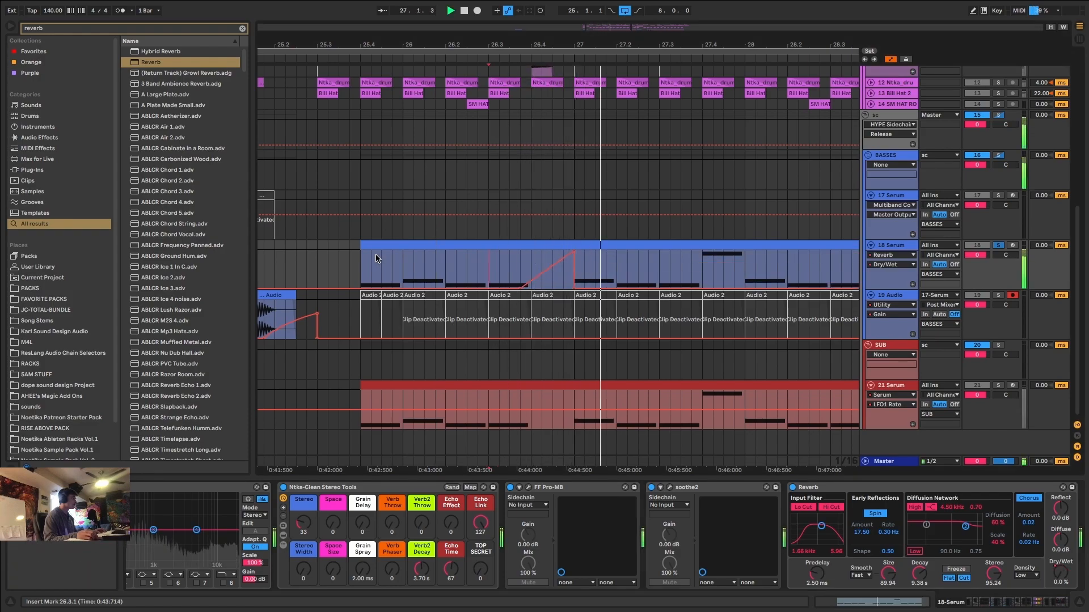
Lower the Dry/Wet ramp's peak to about 65 %, unsolo 18 Serum, and play the section from 25.4.1.
drag(574, 251, 548, 279)
key(space)
click(381, 254)
key(space)
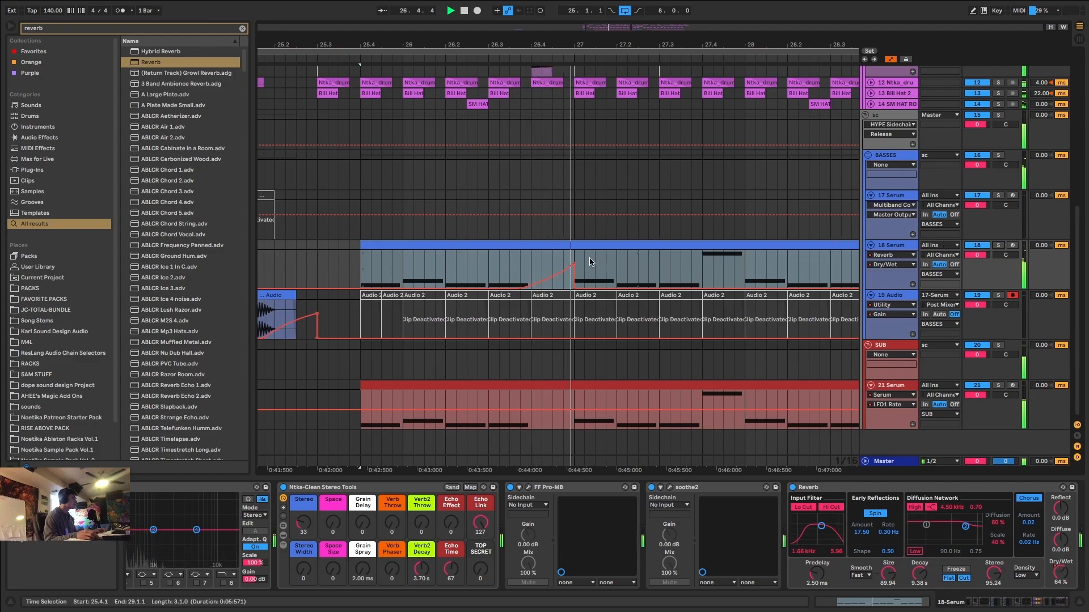
Duplicate 18 Serum's reverb automation from 25.4.1–29.4.1 onto the following four bars, and play from 30.3.1.
key(x)
click(621, 244)
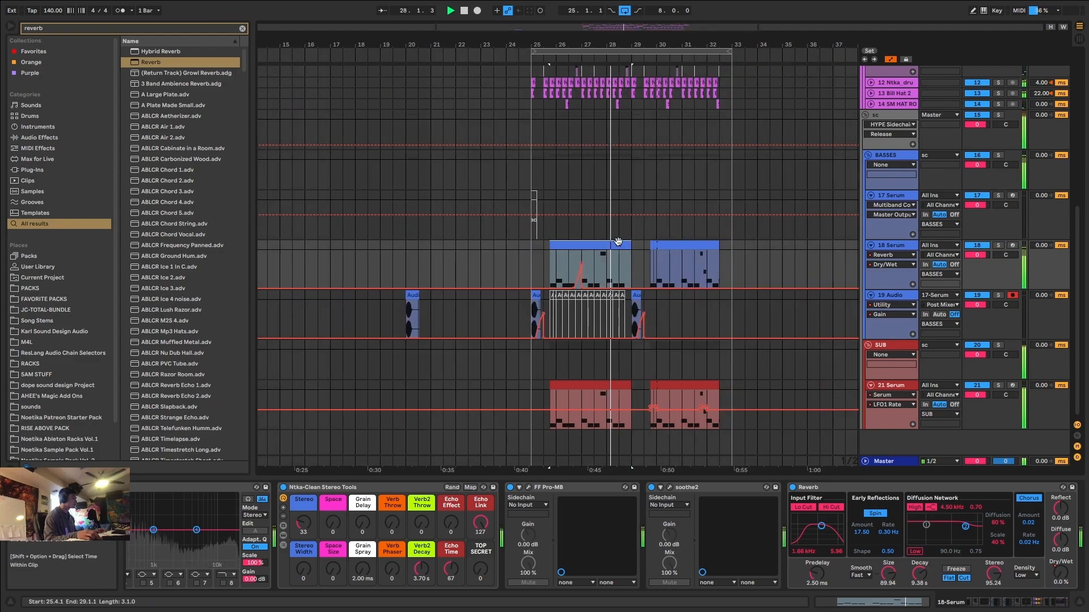
scroll(617, 244, up, 5)
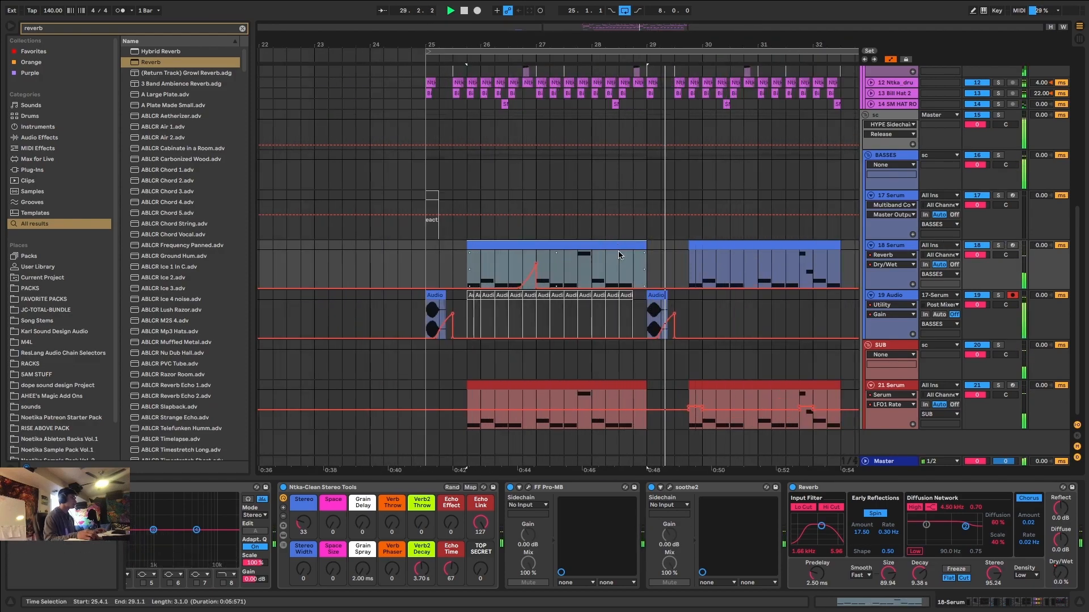
key(a)
click(687, 270)
key(a)
mouse_move(687, 271)
mouse_down()
mouse_move(492, 276)
mouse_move(682, 271)
mouse_up()
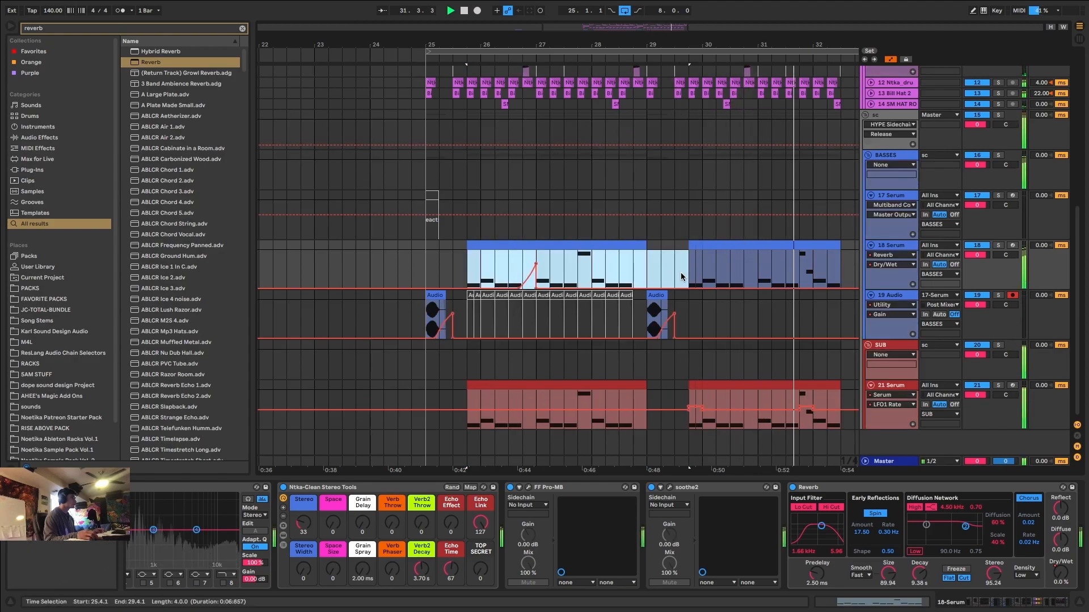
key(super+d)
click(557, 267)
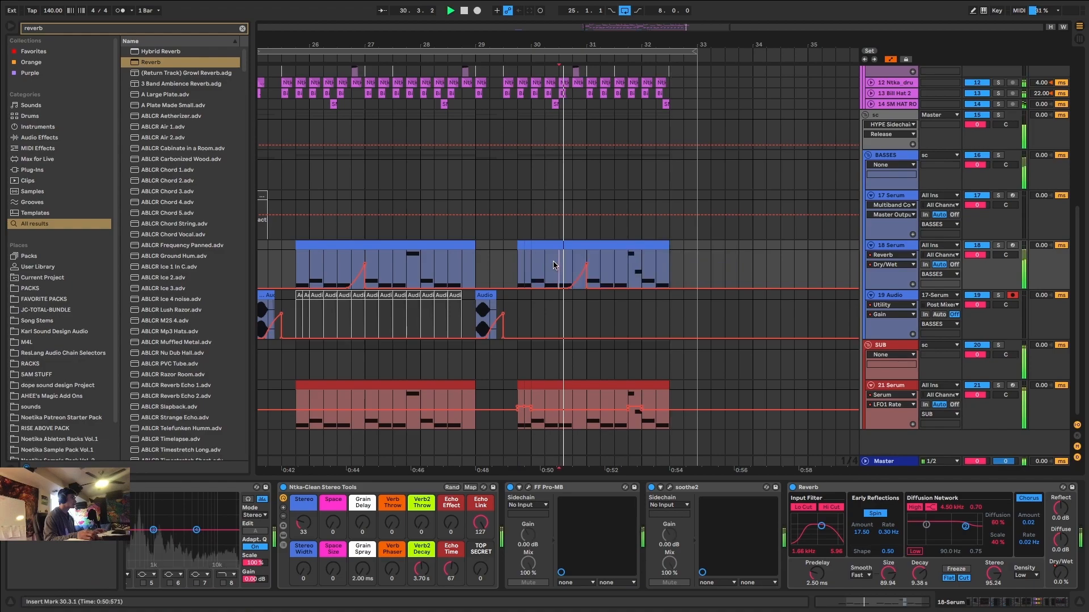
Hide the automation lanes and play the whole drop from 25.1.1.
key(a)
key(minus)
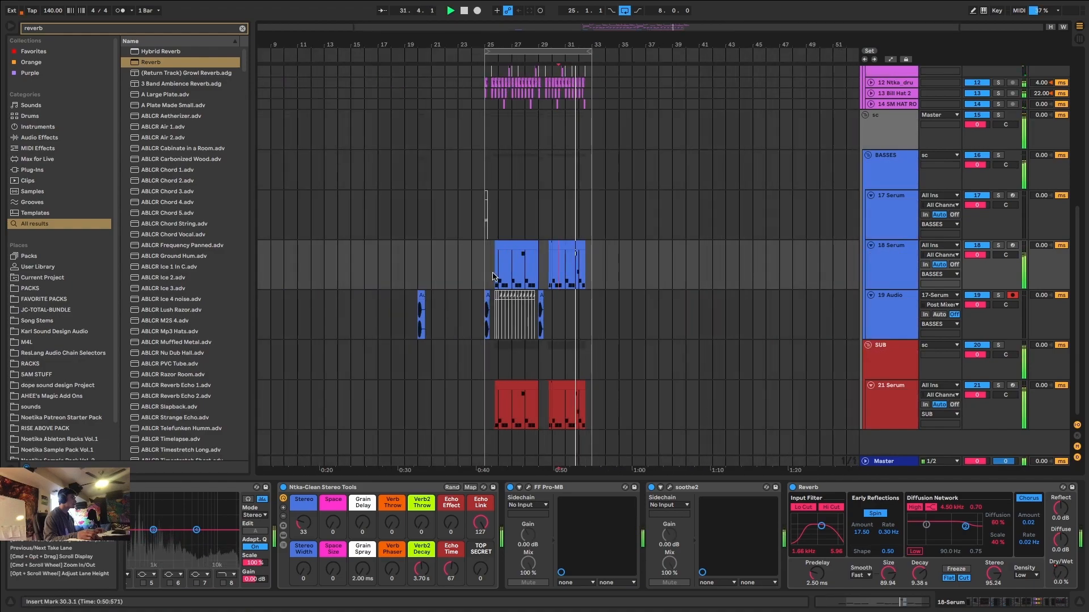
click(485, 272)
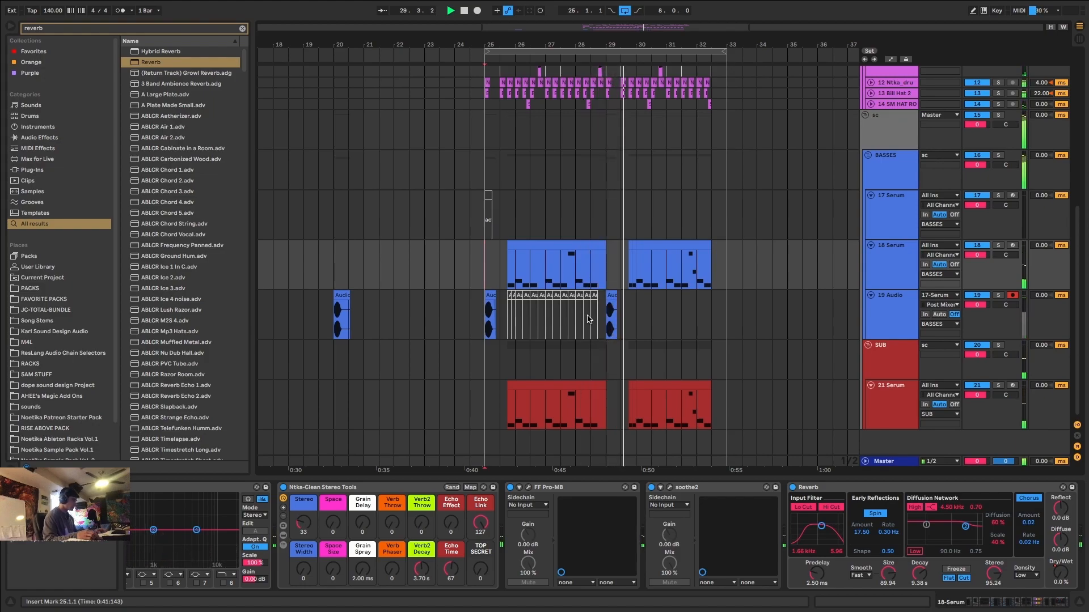
Bring the drum tracks into view and replay the end of the phrase from 28.3.1.
scroll(579, 164, up, 5)
scroll(579, 164, up, 6)
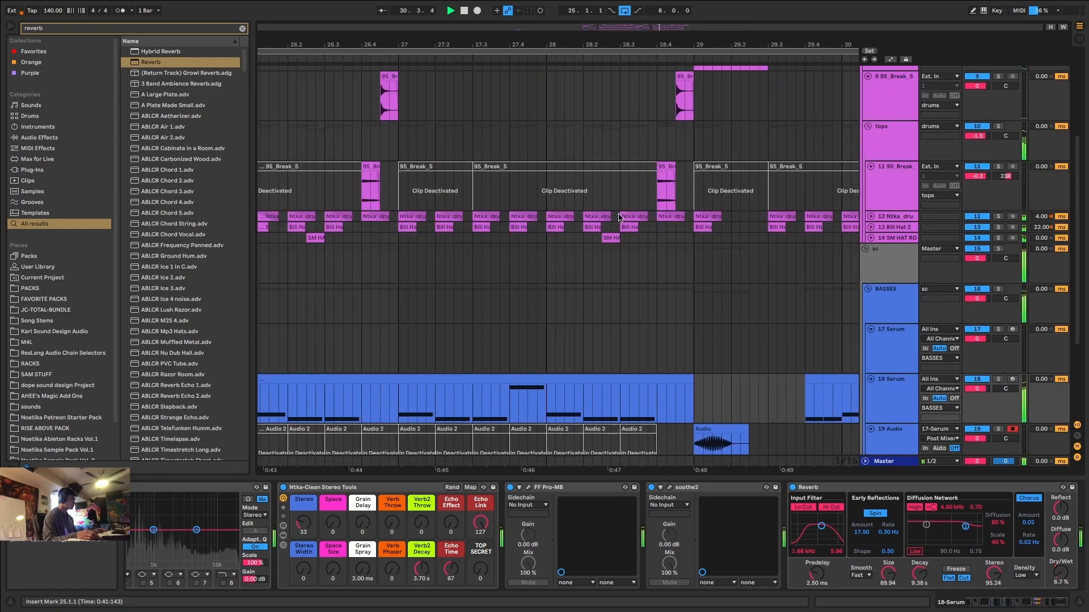
click(650, 238)
key(space)
click(621, 240)
key(space)
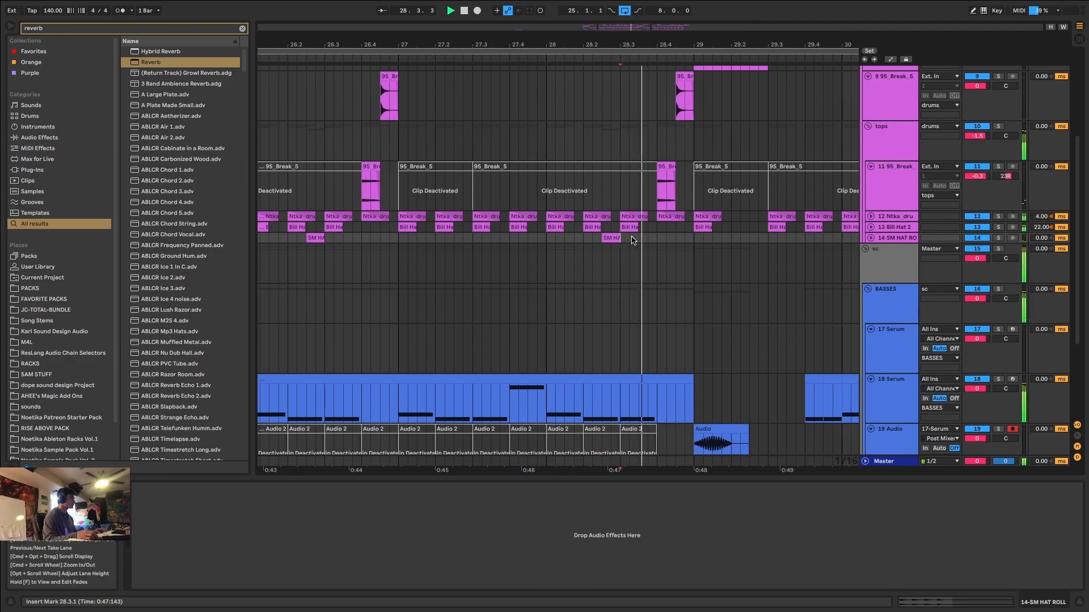
Pan the 9 95_Break_S track slightly to the right during playback.
scroll(685, 214, up, 2)
scroll(685, 214, up, 3)
scroll(685, 214, down, 8)
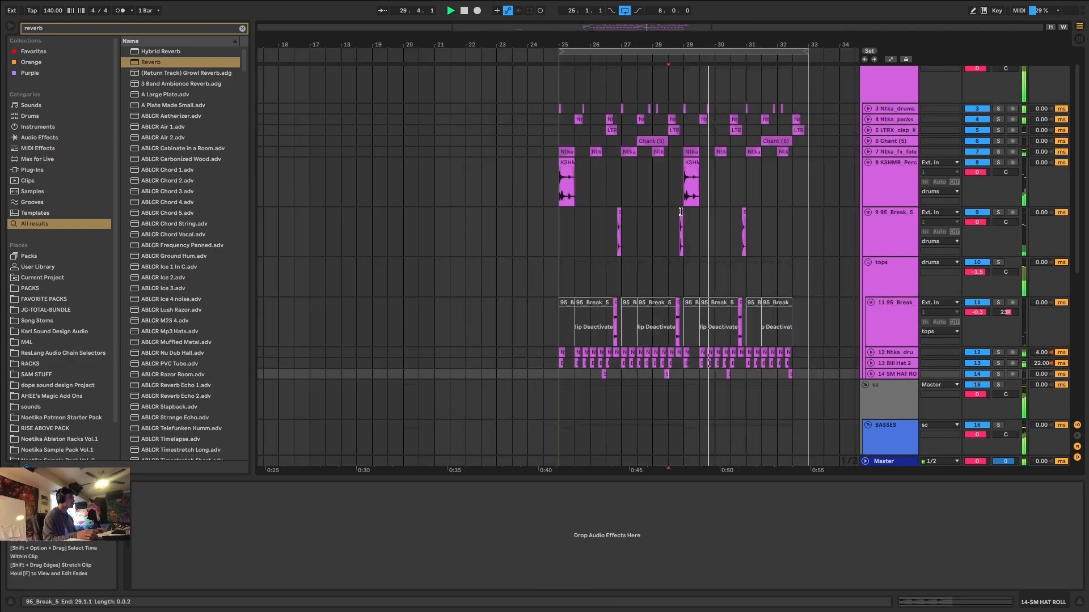
drag(1015, 221, 1015, 217)
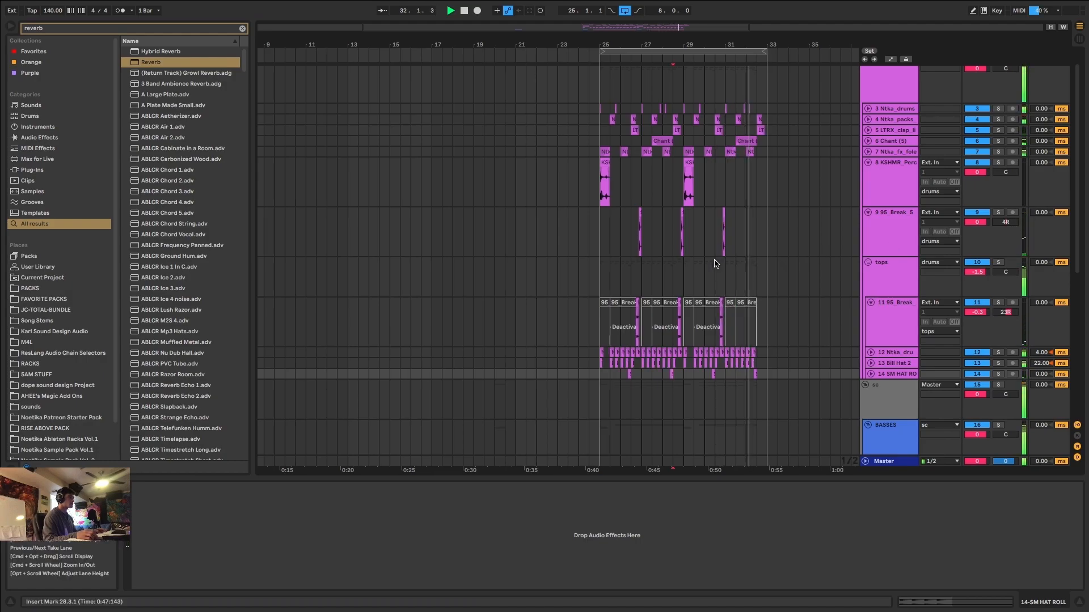
Return to the bass tracks and play the drop from 25.1.1 to check it with the panned break.
scroll(715, 262, up, 4)
scroll(724, 261, down, 8)
scroll(590, 278, down, 6)
scroll(507, 293, up, 4)
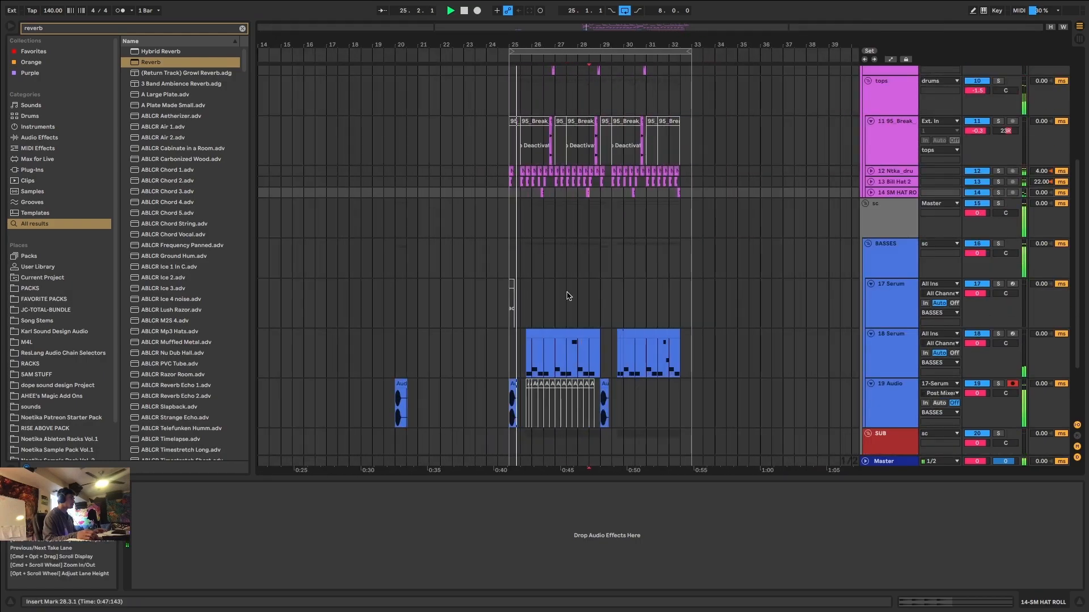
click(535, 352)
scroll(535, 352, down, 3)
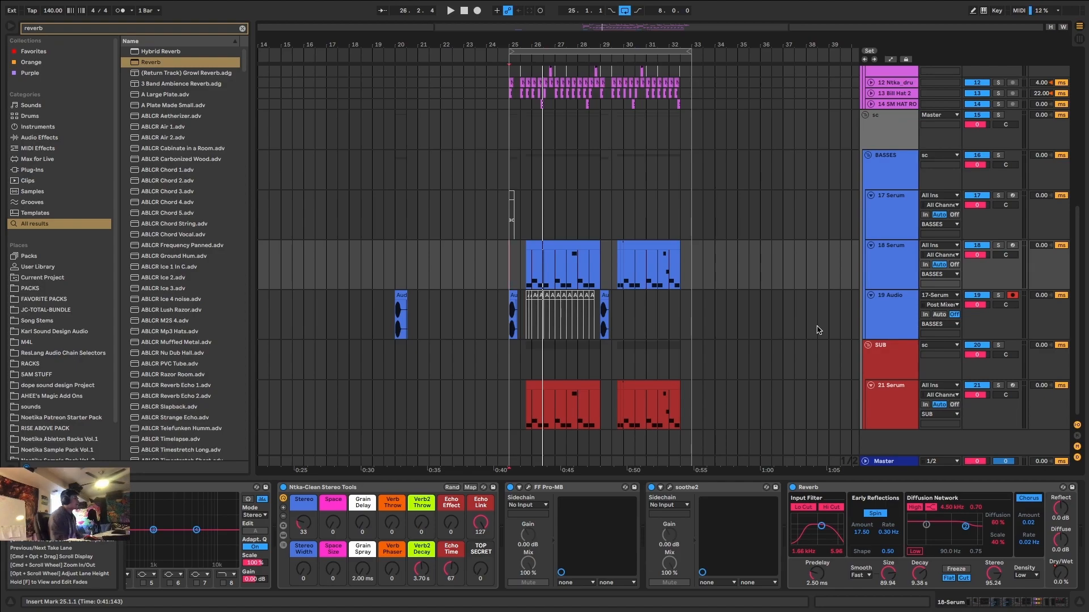
Mark the 25.4.1–29.1.1 section on 18 Serum, and the same range on 17 Serum.
scroll(567, 227, up, 5)
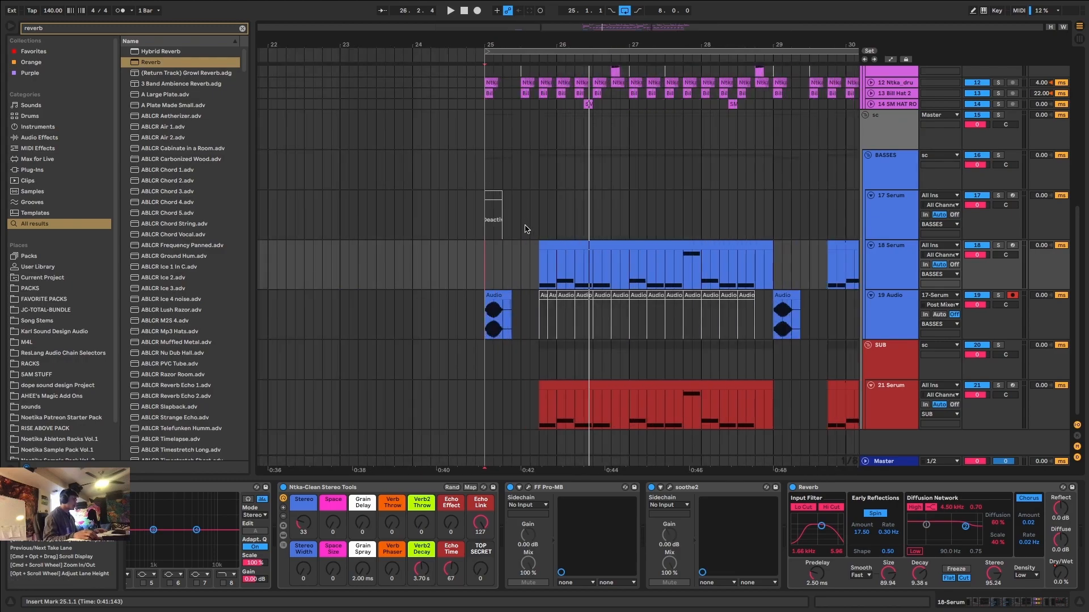
click(601, 248)
drag(539, 276, 772, 277)
scroll(723, 239, up, 3)
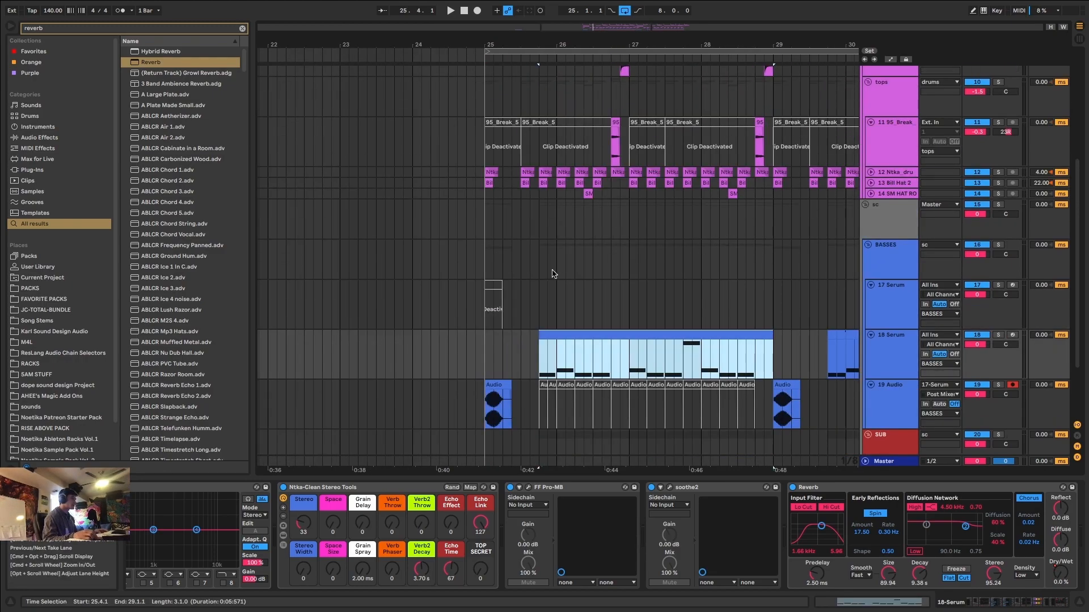
drag(540, 322, 782, 286)
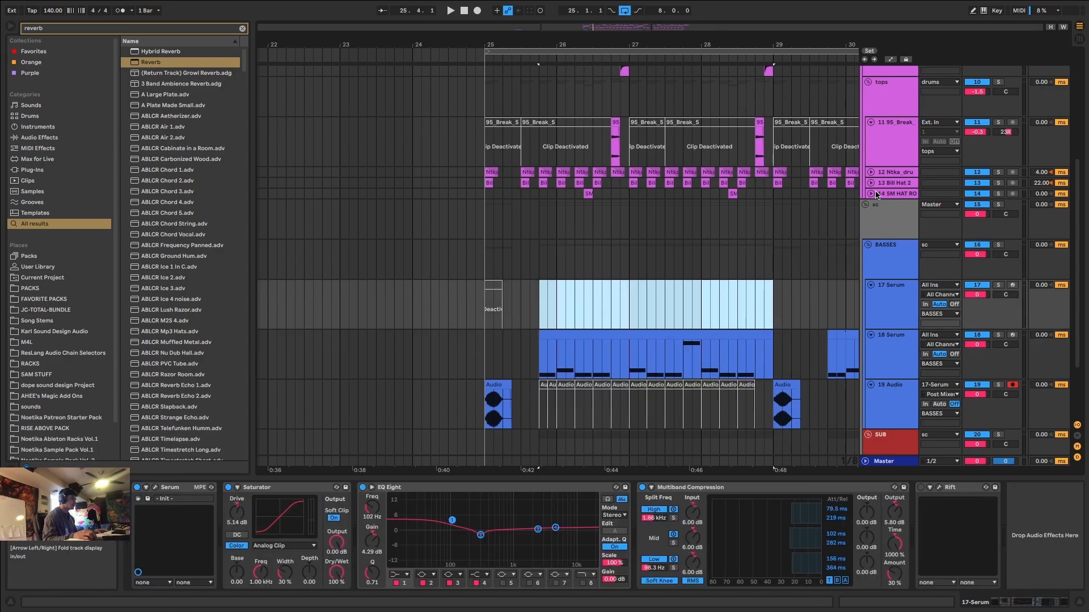
Play the drop from 25.1.1 into bar 29 with the drum and bass tracks in view, and stop playback.
click(878, 194)
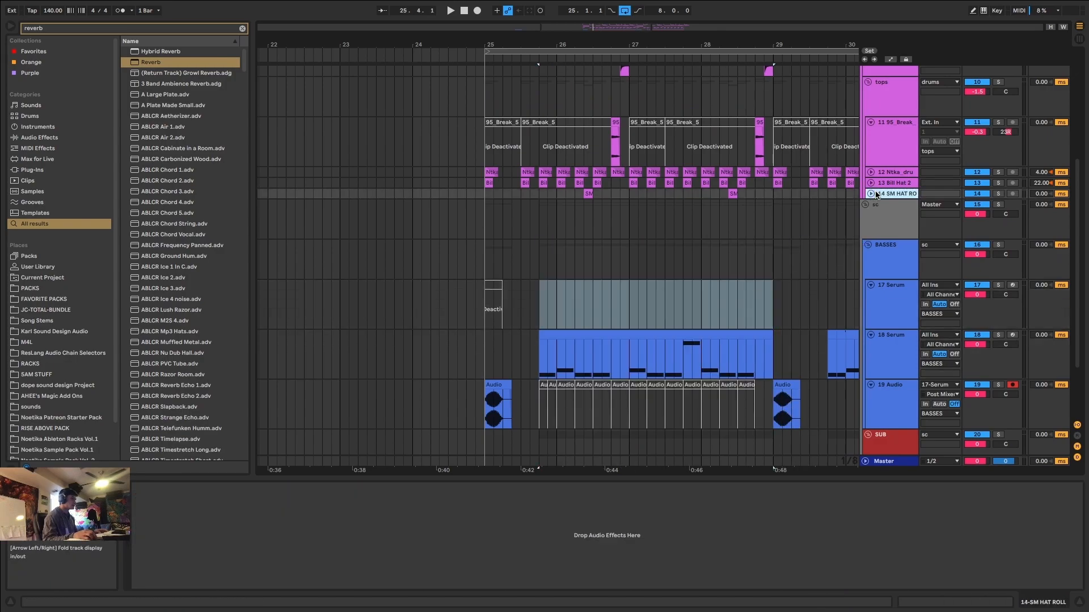
click(493, 218)
scroll(594, 208, down, 1)
scroll(651, 214, down, 2)
key(space)
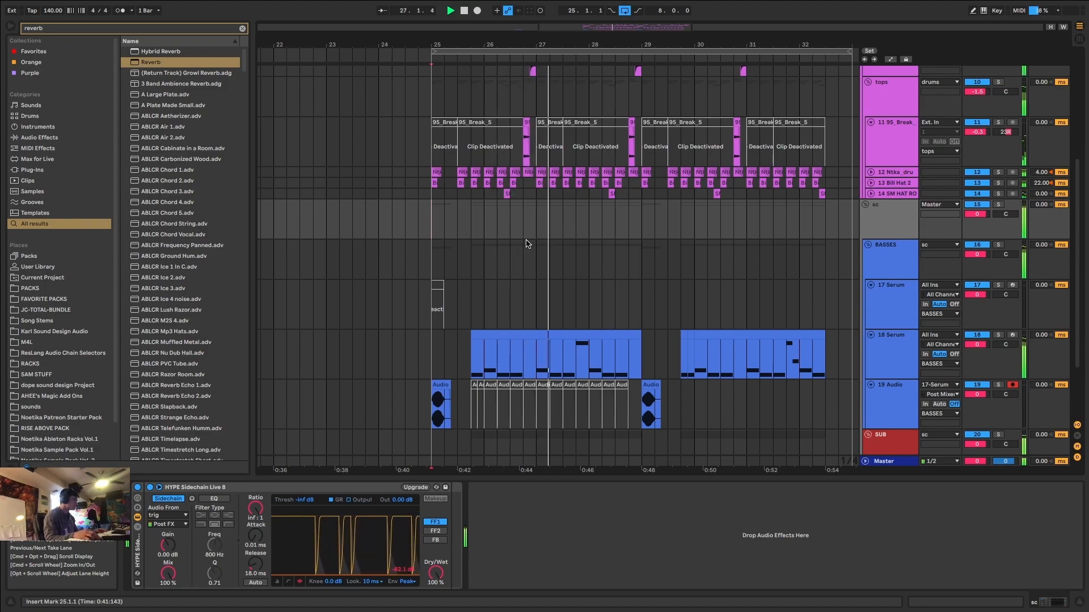
scroll(495, 241, up, 2)
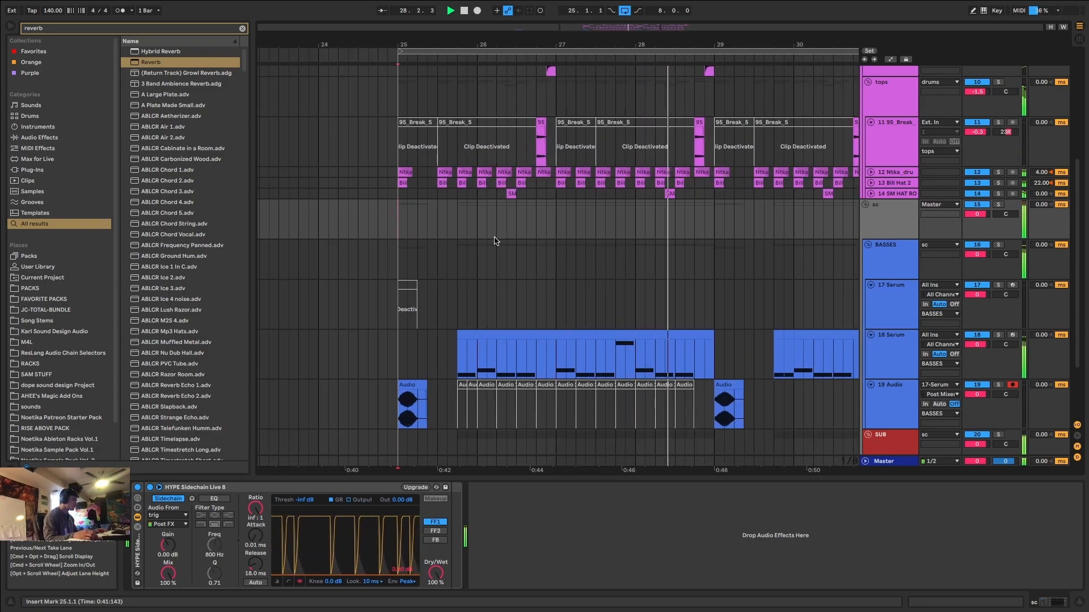
scroll(496, 238, down, 2)
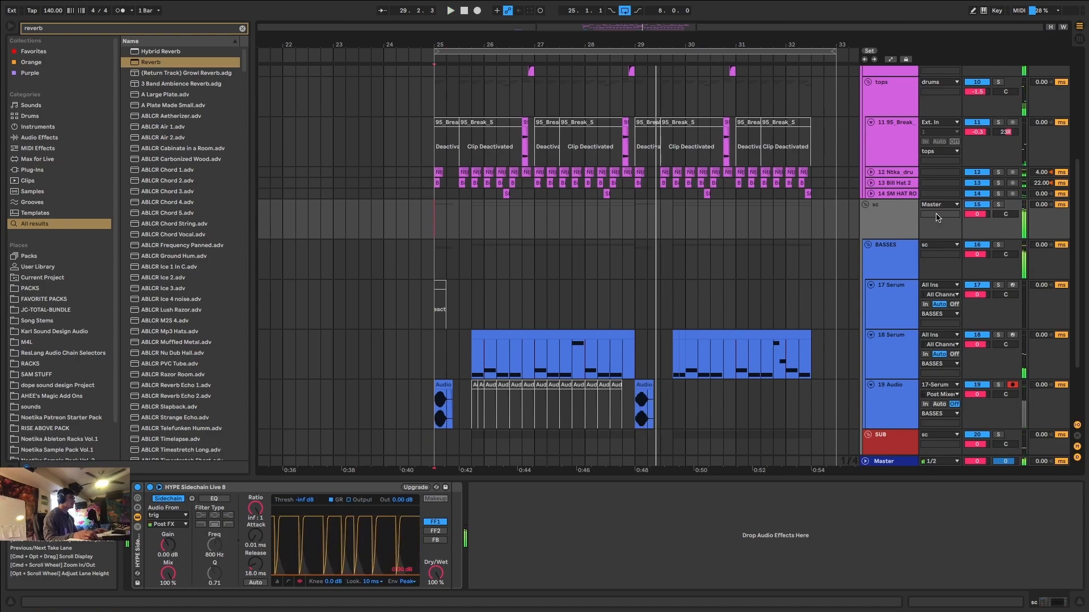
Insert a MIDI track below 14 SM HAT ROLL in the tops group and load an empty Drum Rack on it.
click(884, 194)
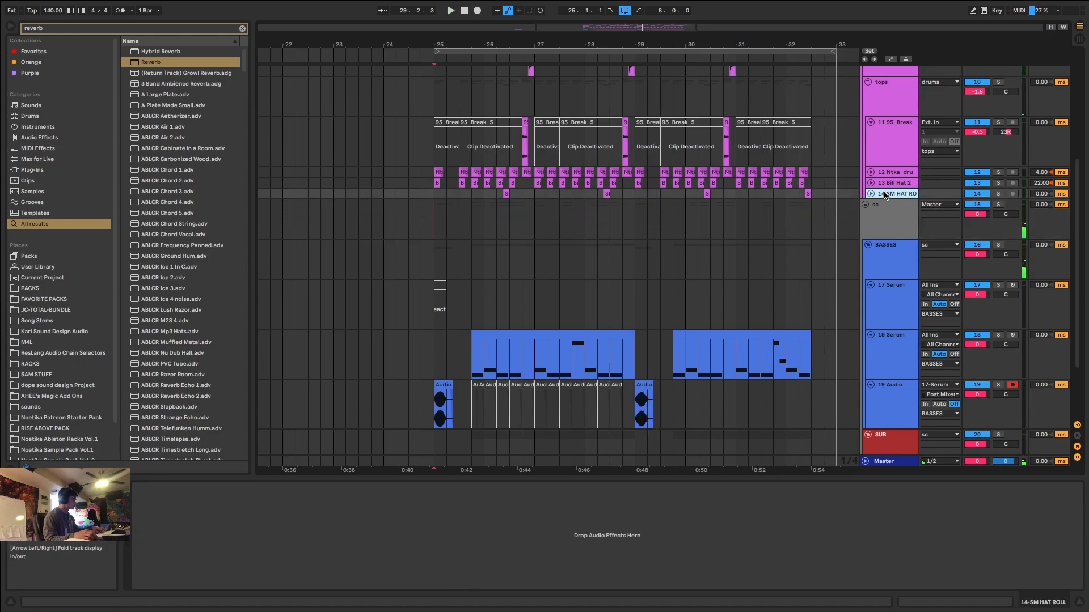
key(ctrl+shift+t)
key(ctrl+f)
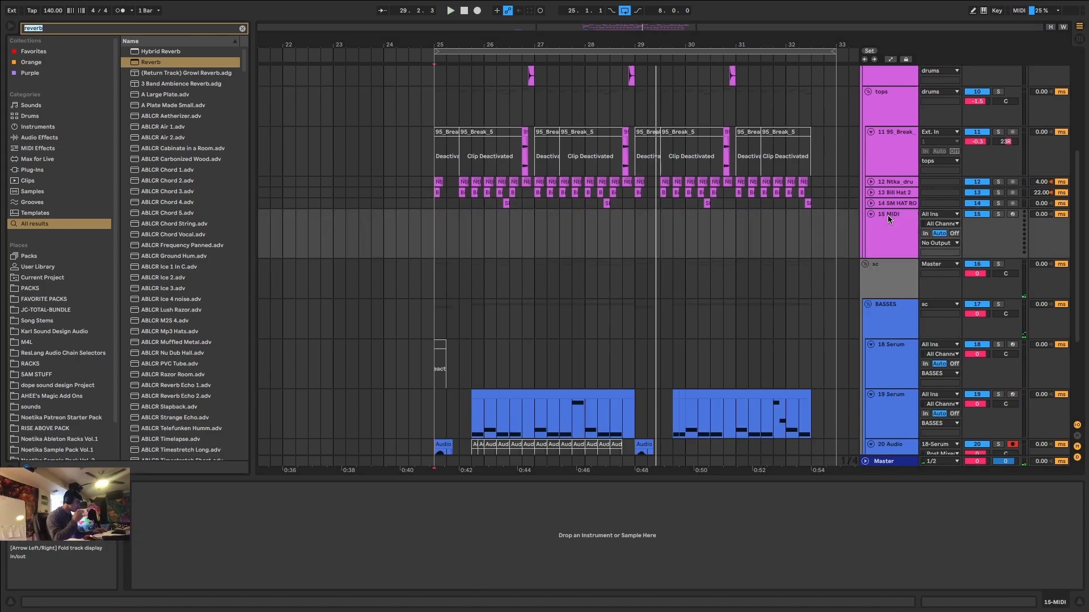
text(drum rack)
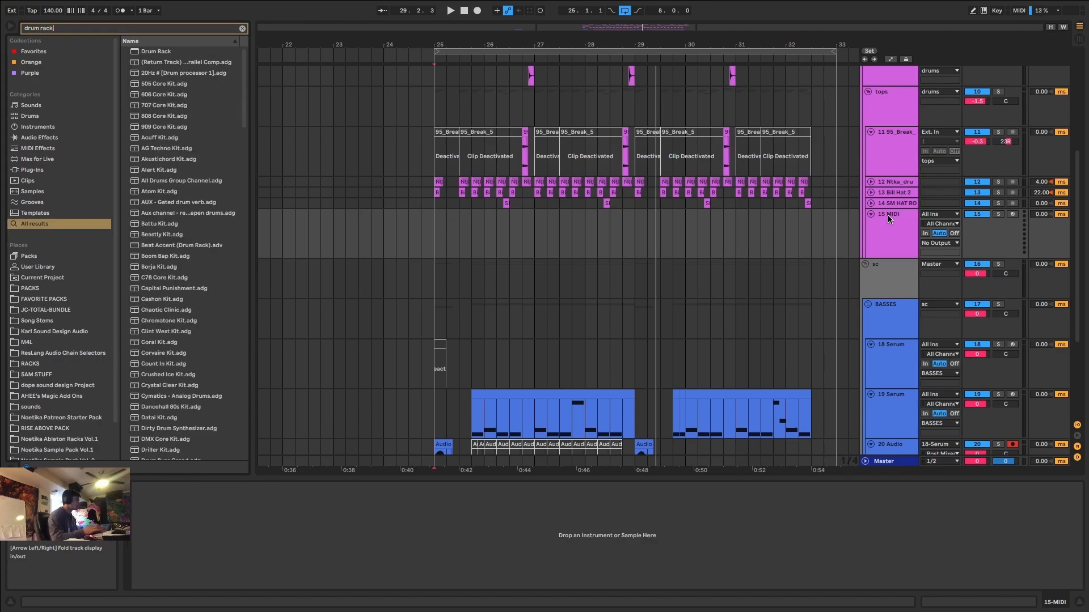
click(173, 52)
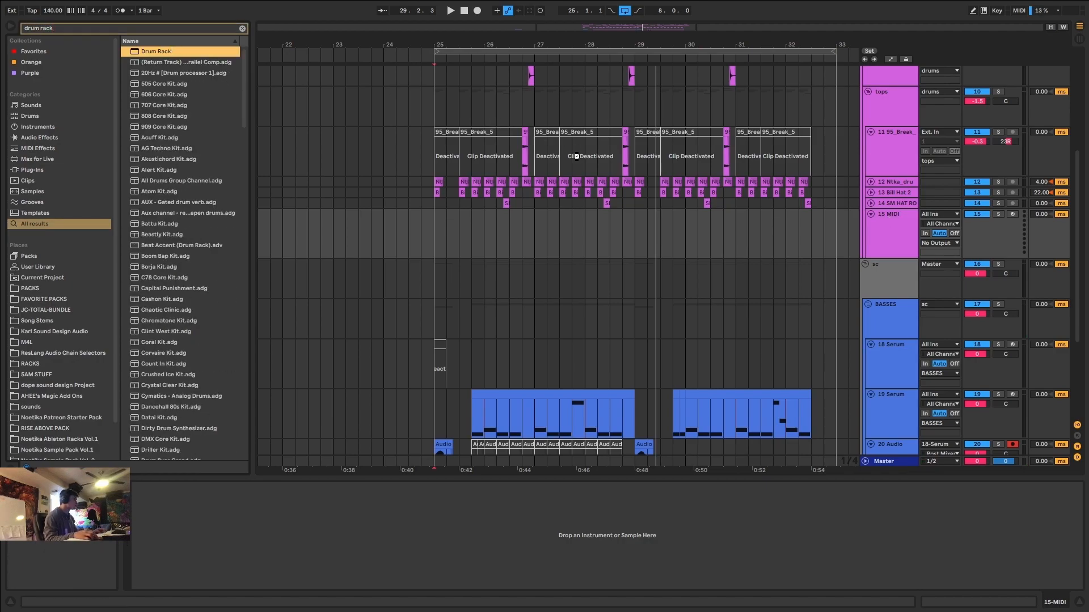
drag(909, 232, 896, 237)
Search the browser for "perc" and audition percussion samples from the start of the results through the Antidote Audio set.
key(ctrl+f)
text(perc)
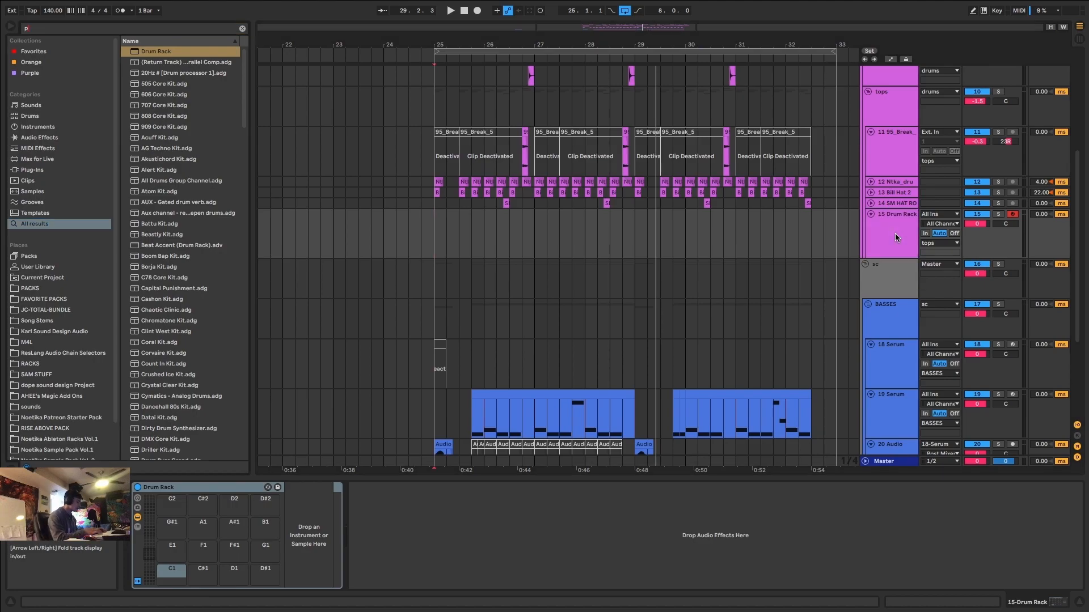
click(200, 212)
scroll(197, 307, down, 3)
click(196, 324)
scroll(193, 331, down, 2)
click(189, 360)
scroll(186, 360, down, 5)
click(180, 362)
scroll(179, 361, down, 10)
click(180, 361)
scroll(179, 361, down, 6)
click(181, 357)
scroll(181, 357, down, 3)
click(186, 214)
click(193, 159)
scroll(173, 368, down, 5)
click(171, 375)
scroll(171, 375, down, 5)
click(171, 374)
scroll(173, 372, down, 3)
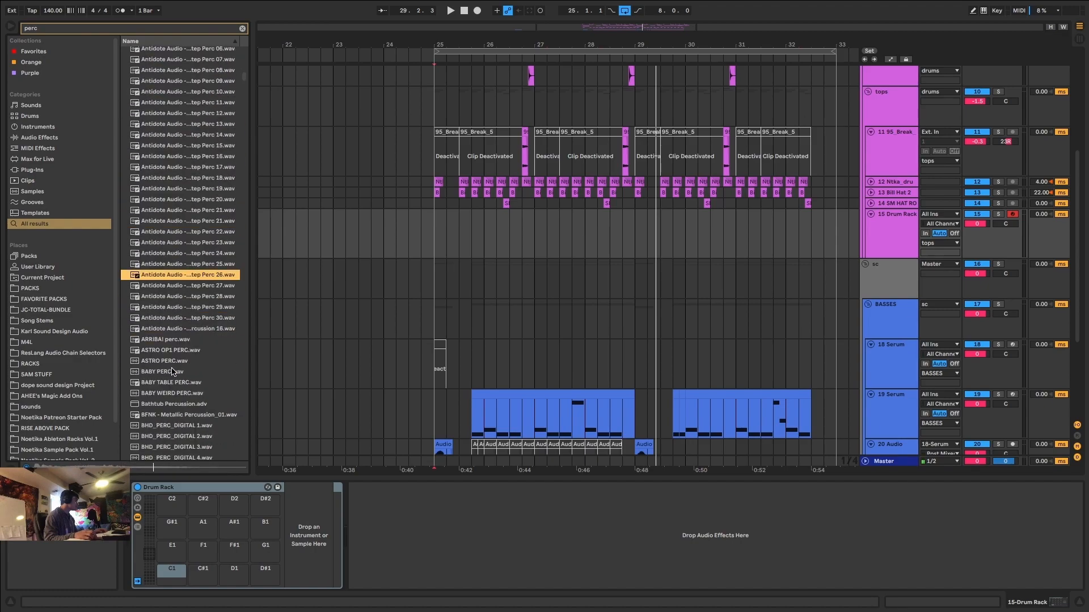
Audition individual Antidote Audio perc samples, including 19, 18, 14, 11 and 10, and move on to the BHD percussion.
click(184, 300)
click(211, 189)
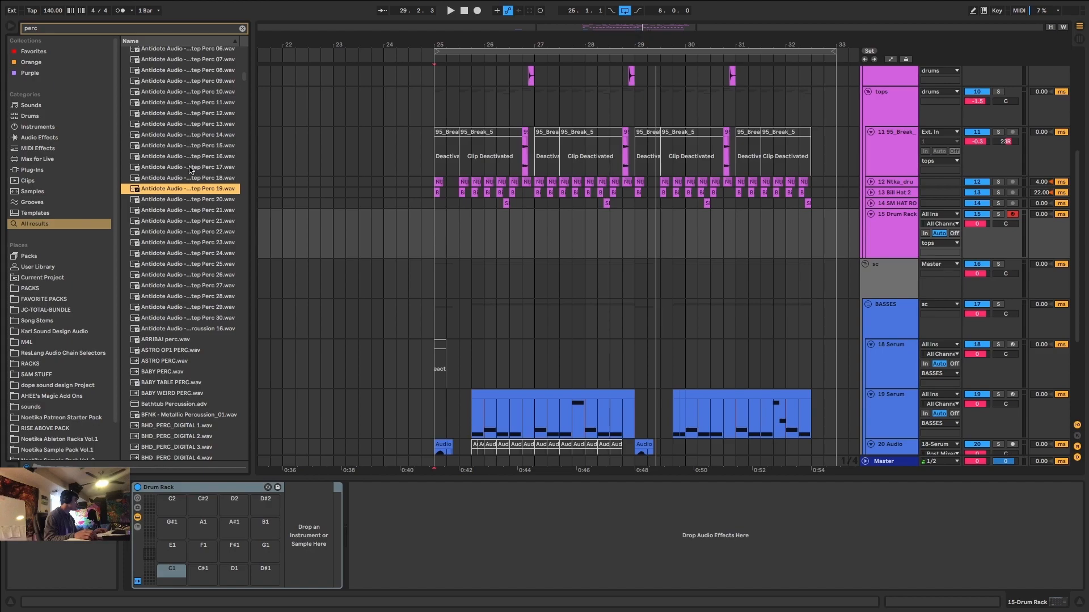
click(191, 178)
click(197, 135)
click(201, 103)
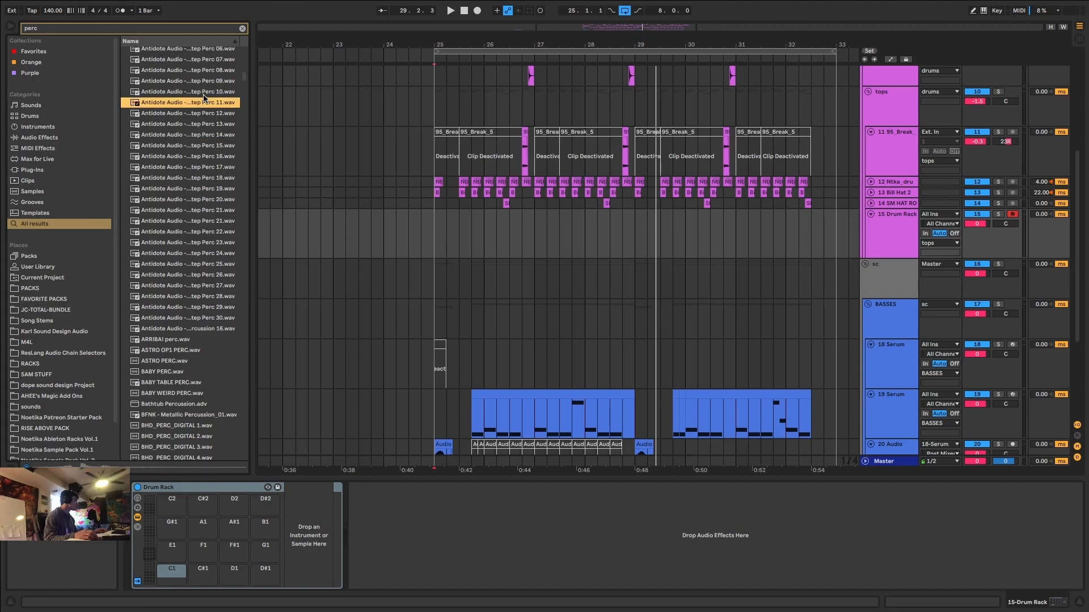
click(203, 94)
click(208, 82)
click(208, 73)
scroll(208, 73, up, 2)
click(209, 73)
scroll(215, 343, down, 8)
click(206, 381)
scroll(205, 381, down, 5)
Compare the BHD_PERC_DIGITAL samples, load BHD_PERC_DIGITAL 5 onto Drum Rack pad C1 and set it to Gate mode.
click(175, 142)
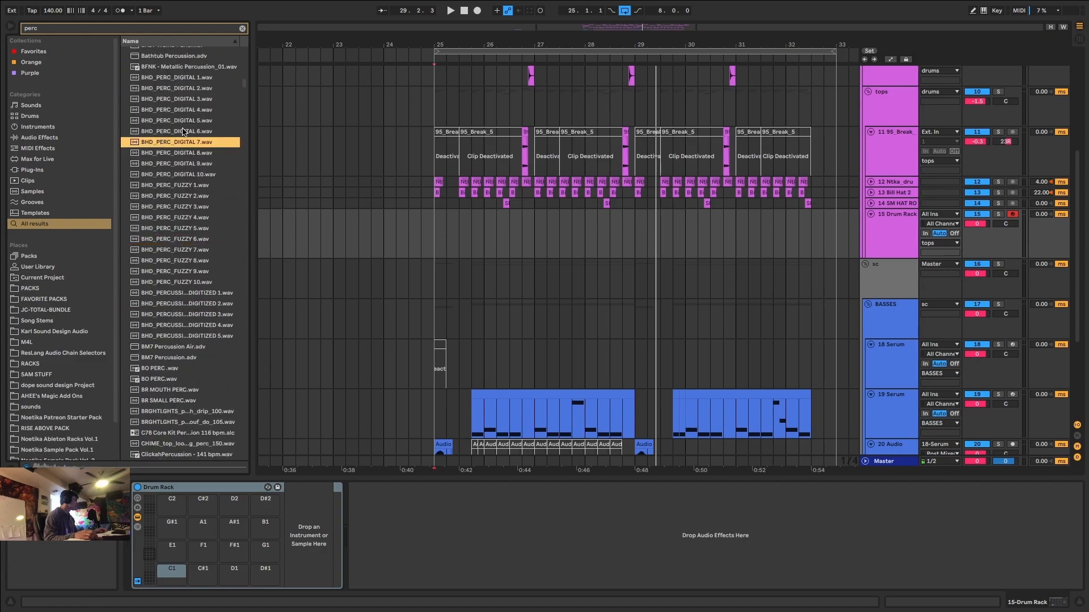
click(189, 88)
click(189, 78)
click(191, 119)
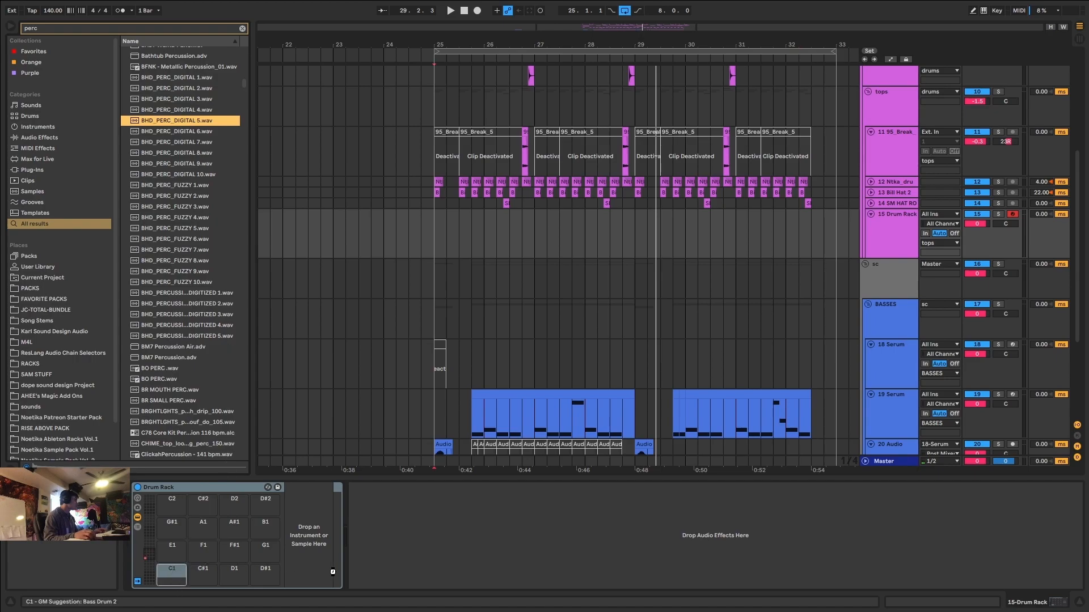
drag(172, 573, 172, 575)
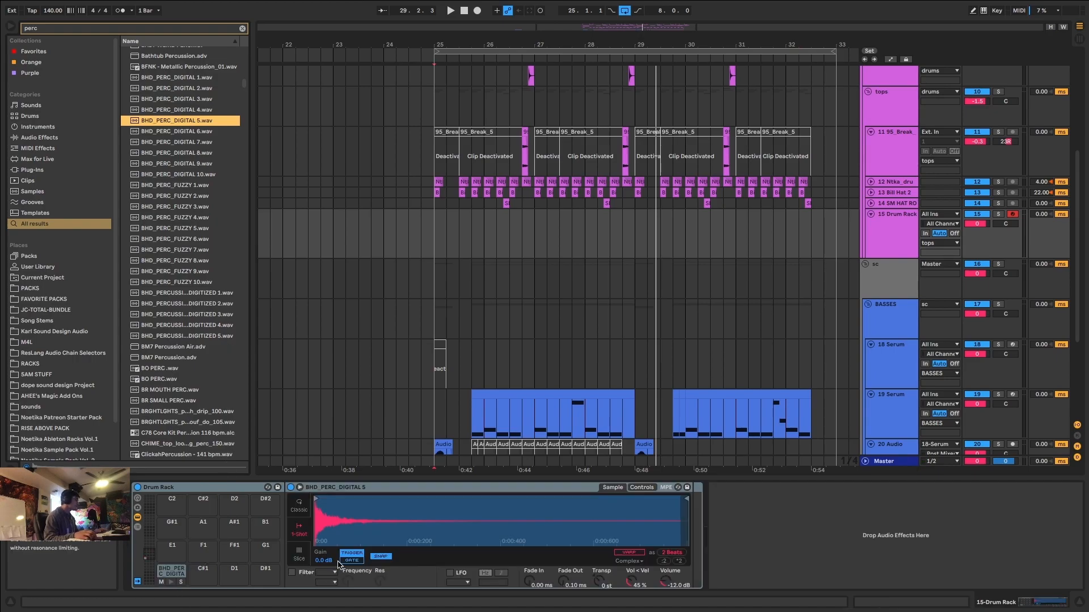
click(349, 561)
Load BR MOUTH PERC onto Drum Rack pad C#1 and set it to Gate mode.
click(163, 261)
scroll(165, 261, down, 3)
click(182, 303)
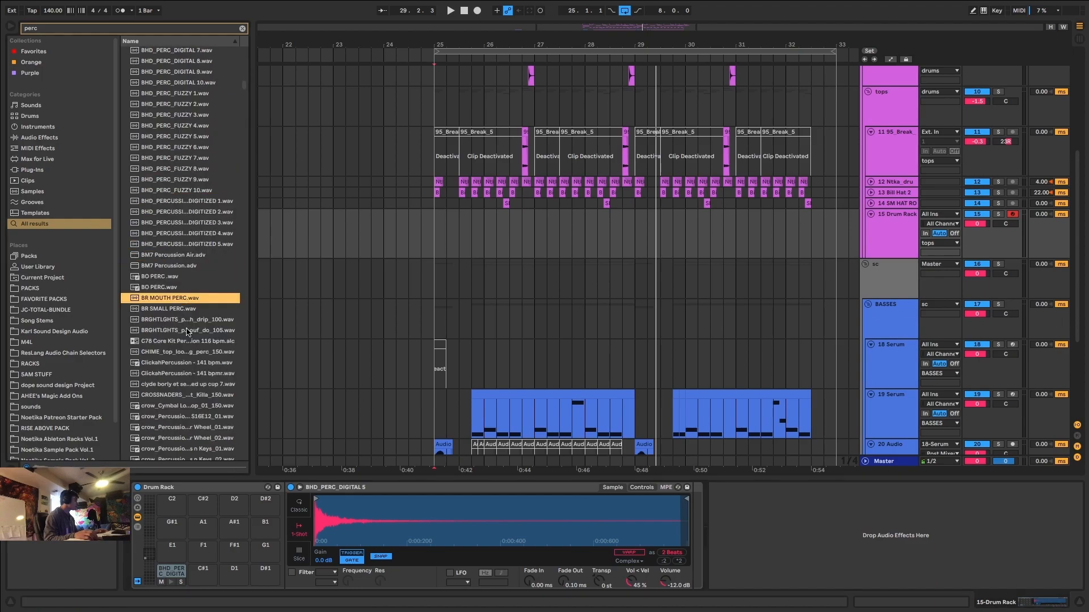
scroll(187, 340, down, 2)
drag(168, 241, 227, 552)
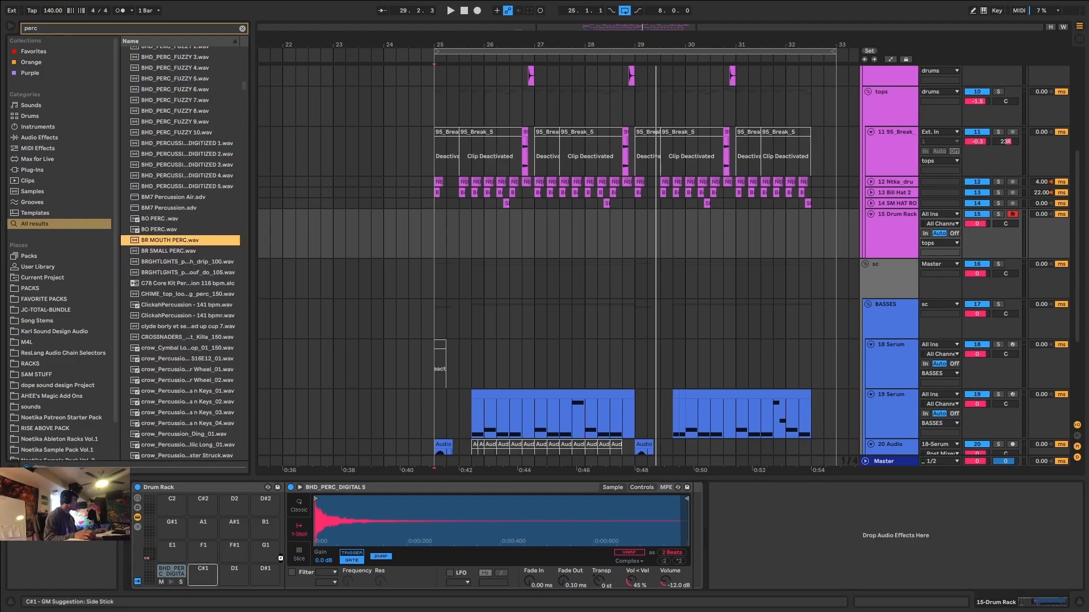
click(357, 562)
Audition further percussion results from the BRGHTLGHTS and crow samples down to the CS Synth Perc Rev 2 set.
click(187, 327)
scroll(189, 346, down, 3)
click(182, 361)
scroll(181, 364, down, 4)
scroll(181, 364, down, 3)
click(181, 364)
scroll(181, 364, down, 8)
click(181, 364)
click(190, 291)
scroll(190, 290, down, 7)
click(188, 382)
Compare neighbouring CS Synth Perc Rev 2 samples and load CS Synth Perc Rev 2 061 onto Drum Rack pad D1.
click(183, 253)
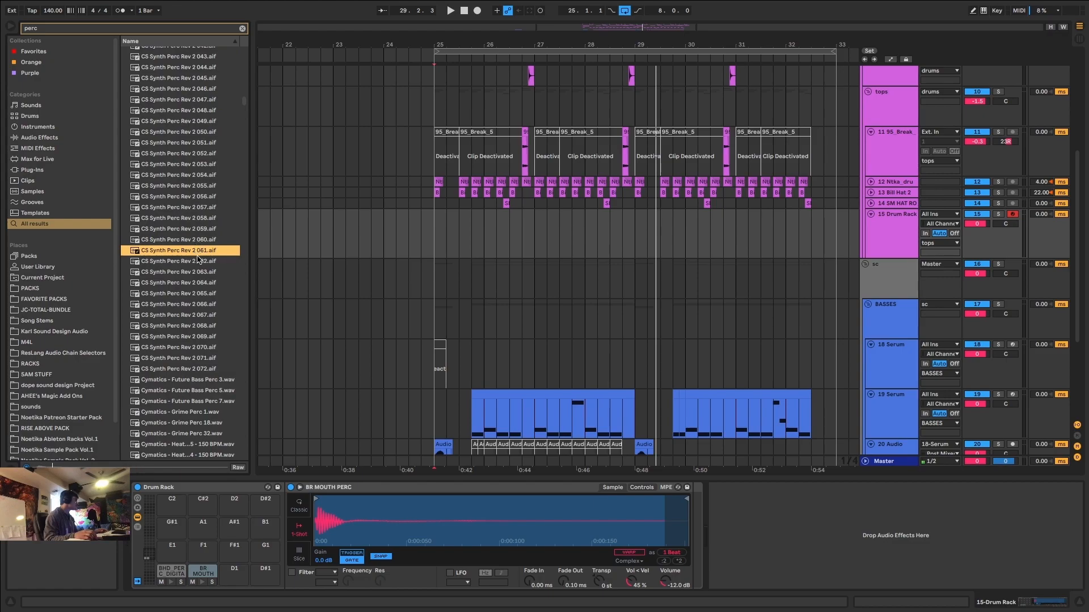
click(199, 262)
click(198, 239)
click(198, 219)
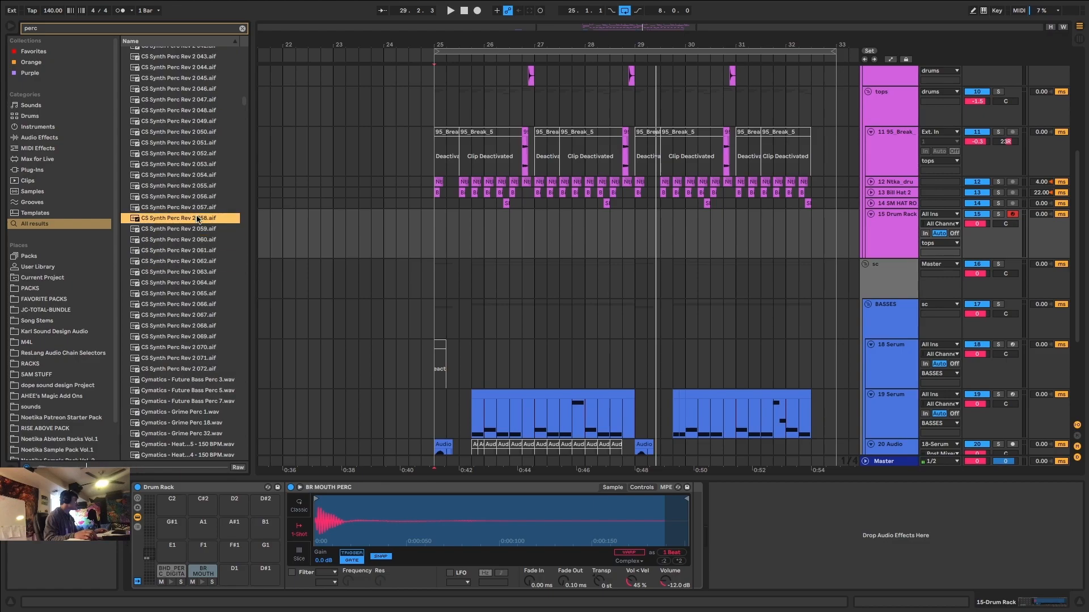
click(201, 251)
click(199, 261)
click(200, 252)
drag(195, 252, 231, 574)
Load Cymatics - Heater Percussion 11 onto Drum Rack pad D#1.
scroll(204, 411, down, 6)
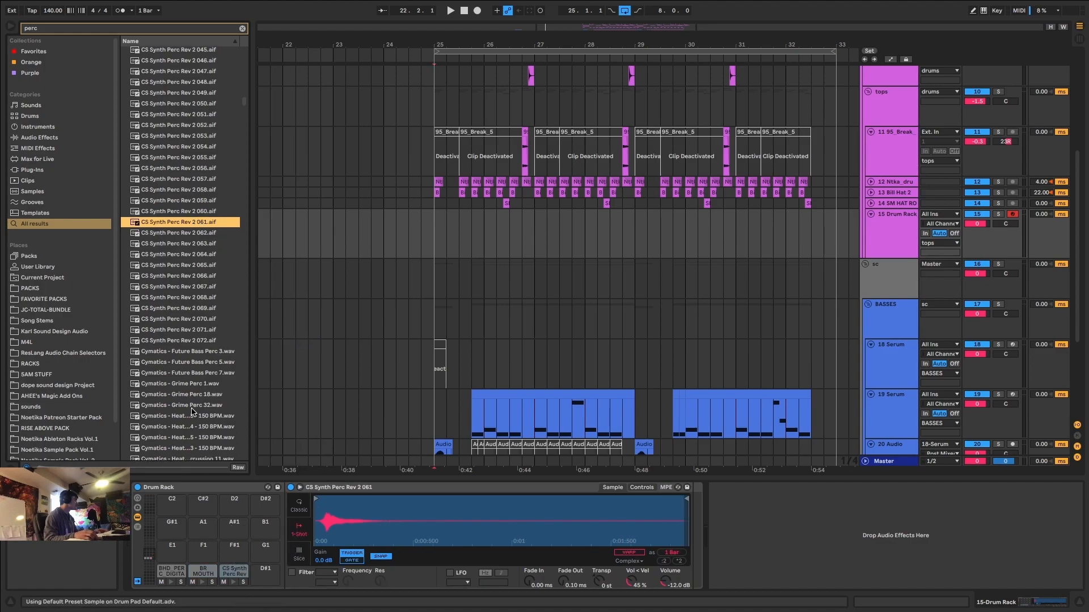
click(189, 296)
drag(193, 297, 258, 603)
drag(348, 556, 265, 574)
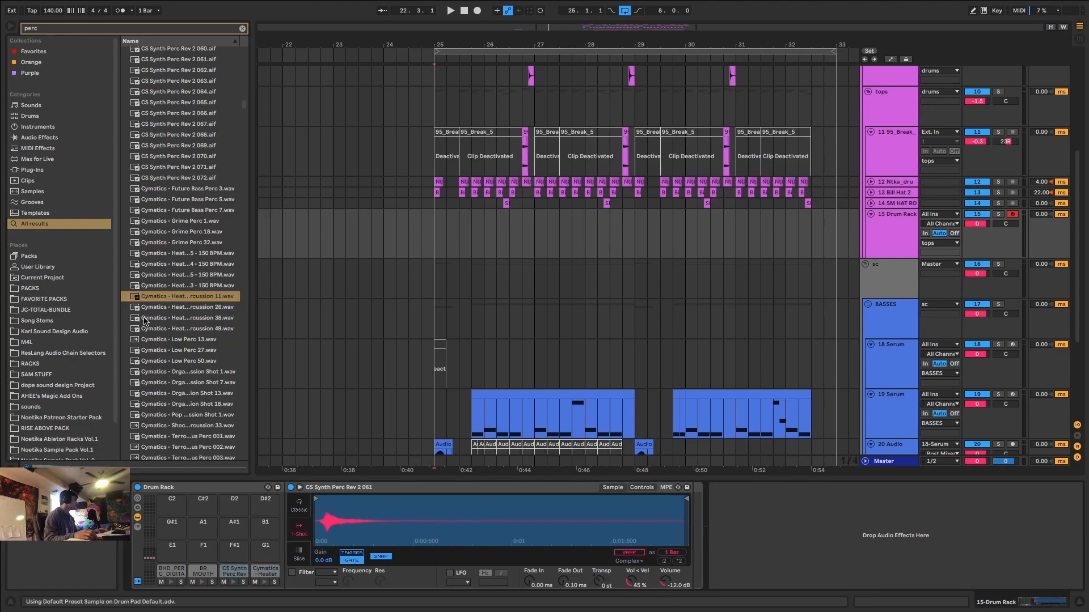
Load Cymatics - Heater Percussion 26 onto Drum Rack pad E1 and set it to Gate mode.
click(196, 307)
drag(211, 339, 172, 553)
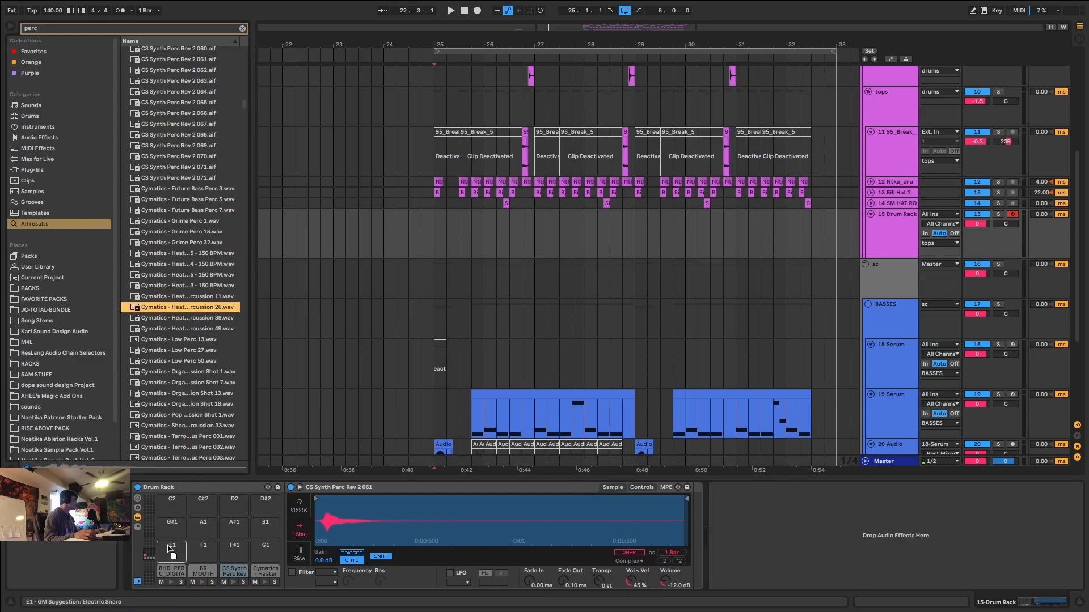
click(352, 560)
Audition the next Cymatics percussion shots and load Cymatics - Organic Percussion Shot 18 onto Drum Rack pad F1.
click(188, 404)
scroll(188, 404, down, 4)
click(185, 398)
click(190, 332)
click(194, 278)
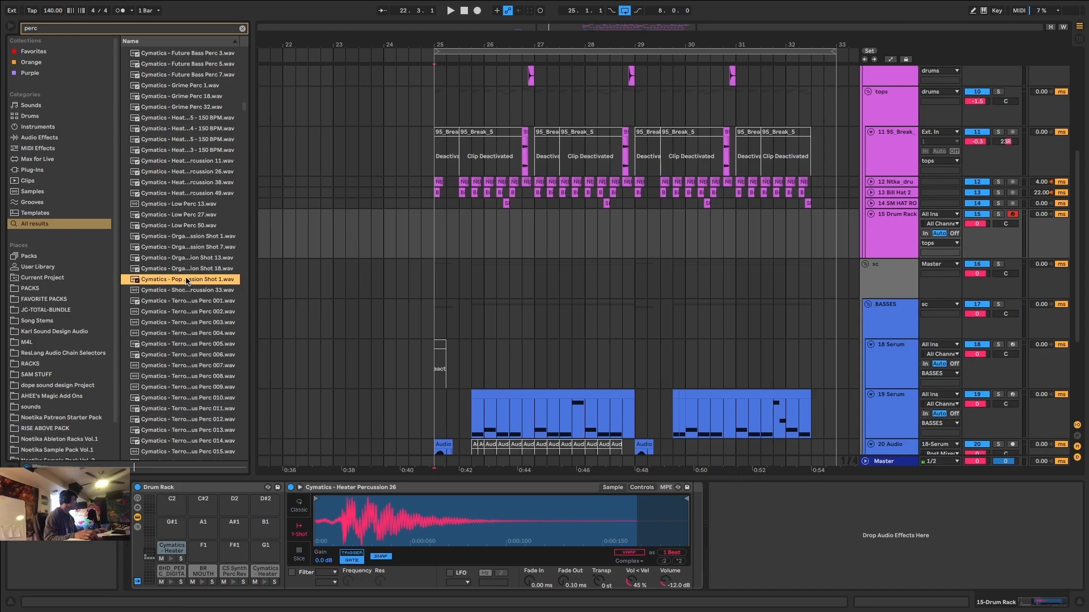
click(195, 269)
drag(203, 302, 200, 555)
Audition the Cymatics Terror Various Perc samples and load number 025 onto Drum Rack pad F#1.
scroll(179, 366, down, 5)
click(179, 365)
scroll(179, 366, down, 5)
click(186, 364)
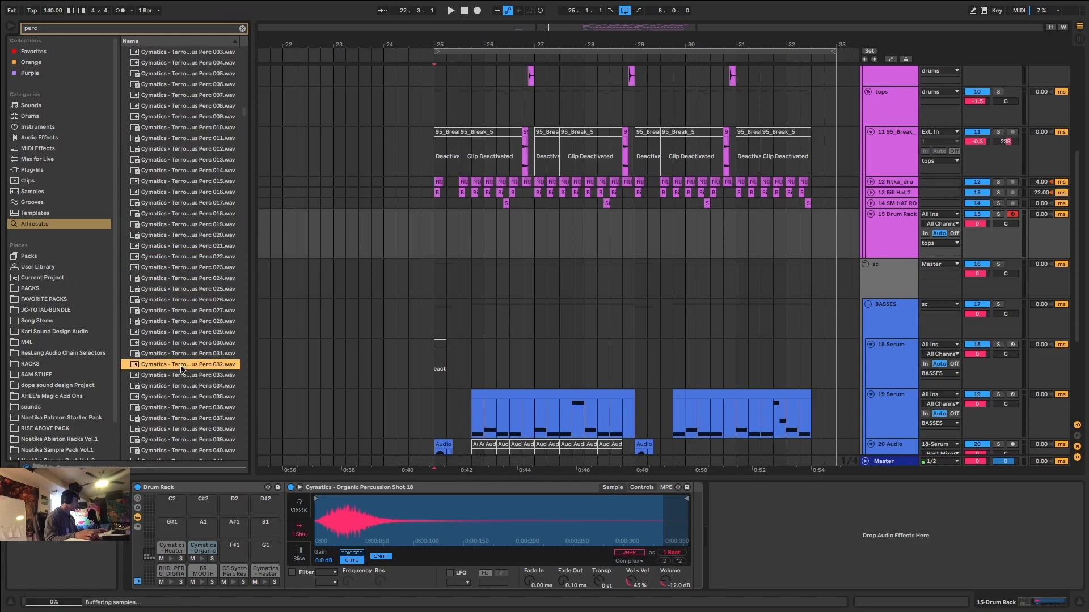
click(200, 295)
drag(199, 288, 237, 556)
Look through the remaining Cymatics and DECAP percussion results, returning to the 15 Drum Rack track.
scroll(171, 363, down, 15)
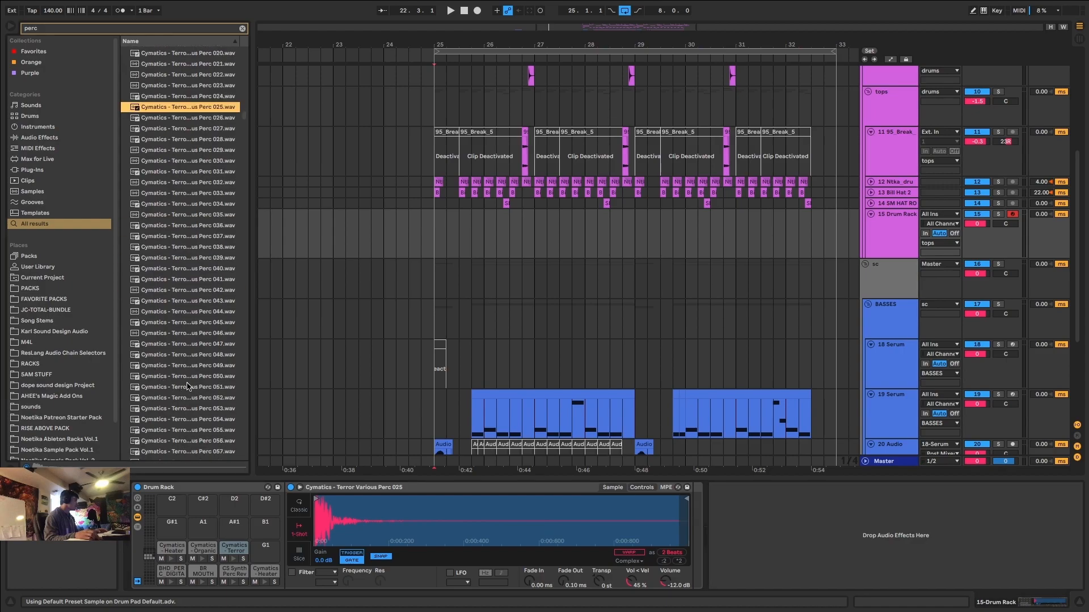
scroll(199, 396, down, 4)
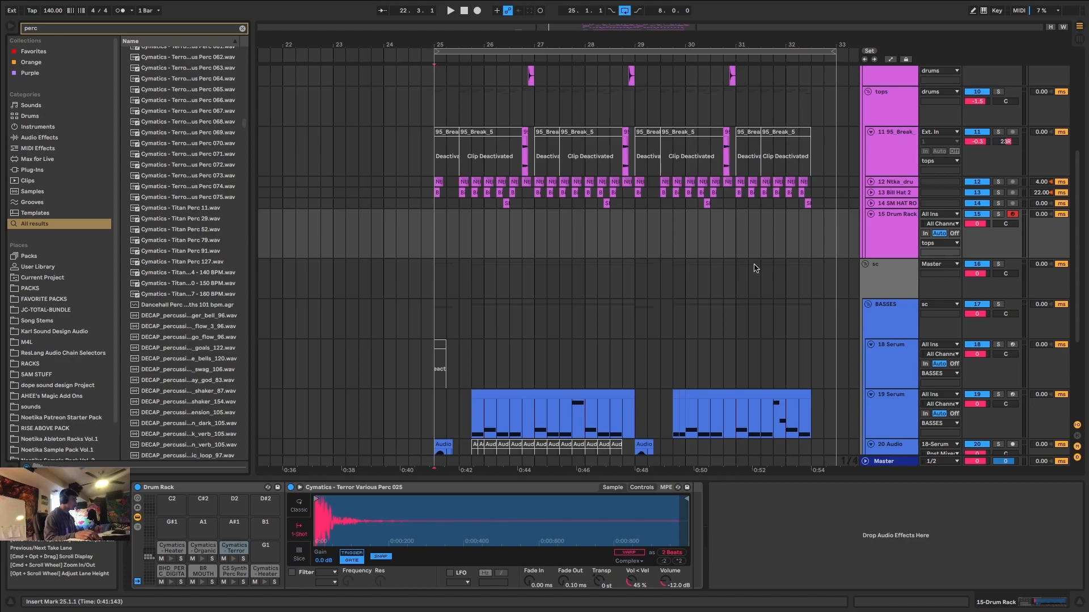
scroll(194, 401, down, 7)
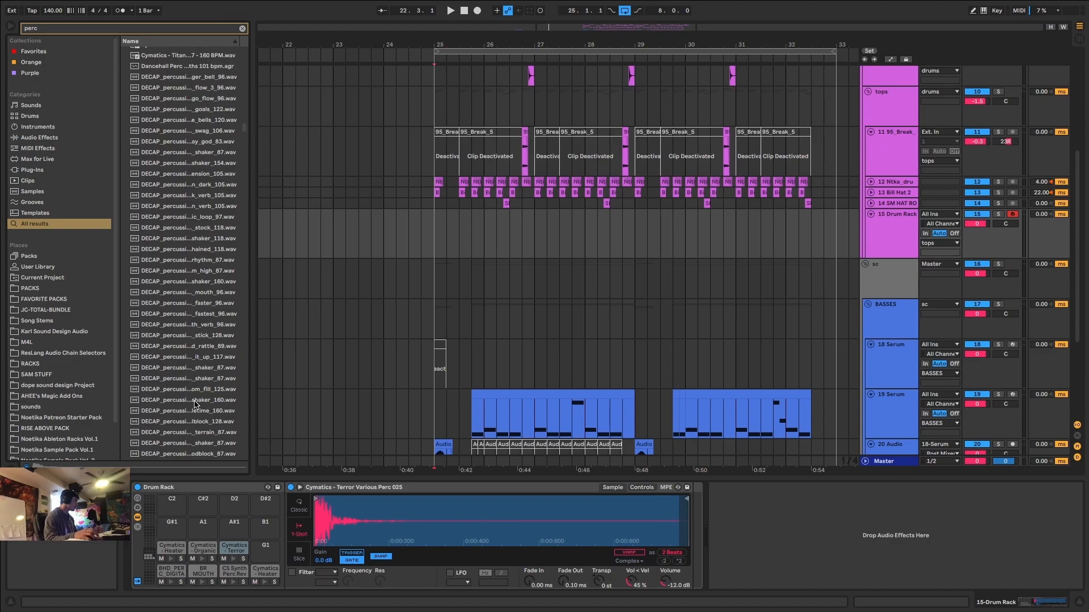
scroll(194, 404, down, 2)
scroll(193, 405, down, 5)
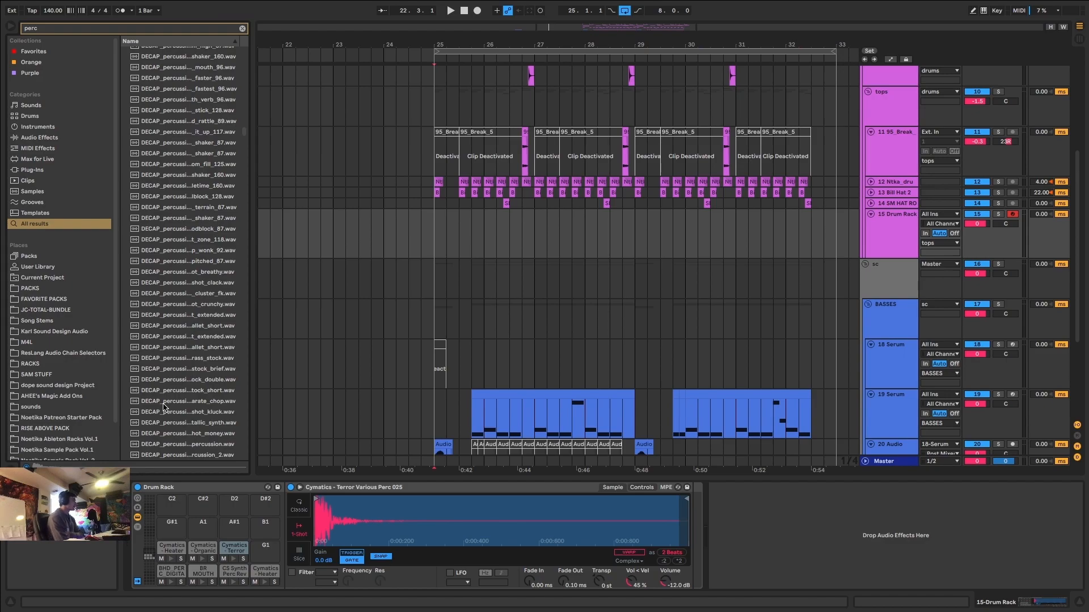
click(514, 397)
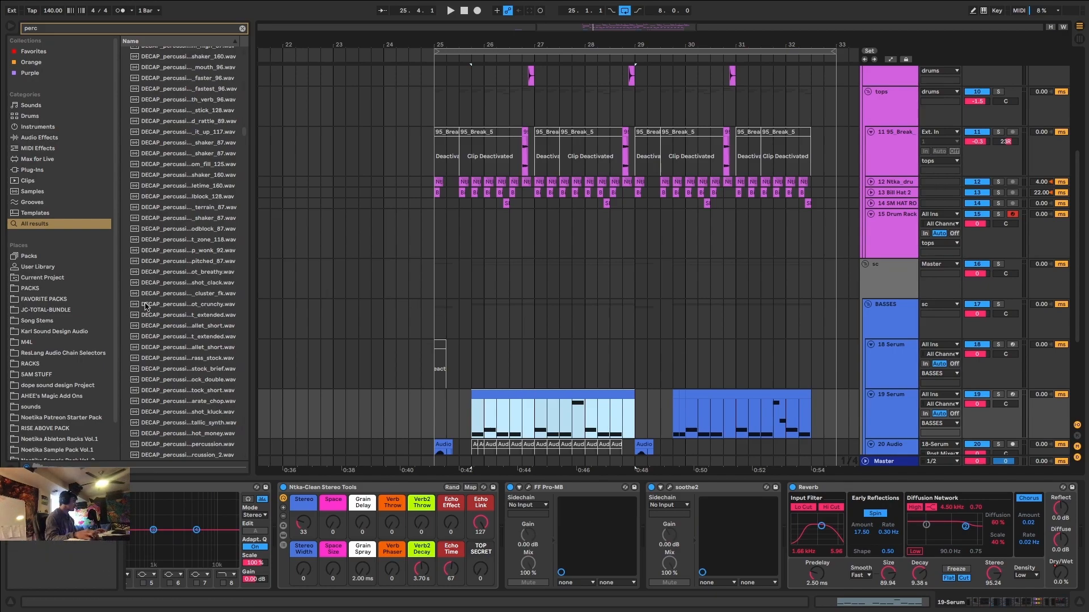
click(714, 241)
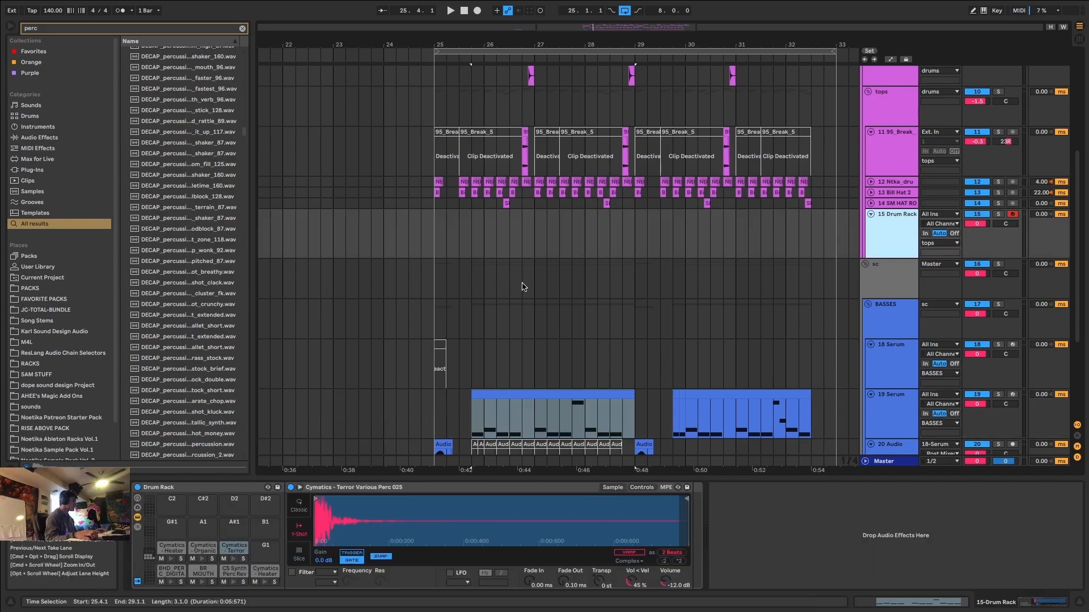
scroll(191, 367, down, 6)
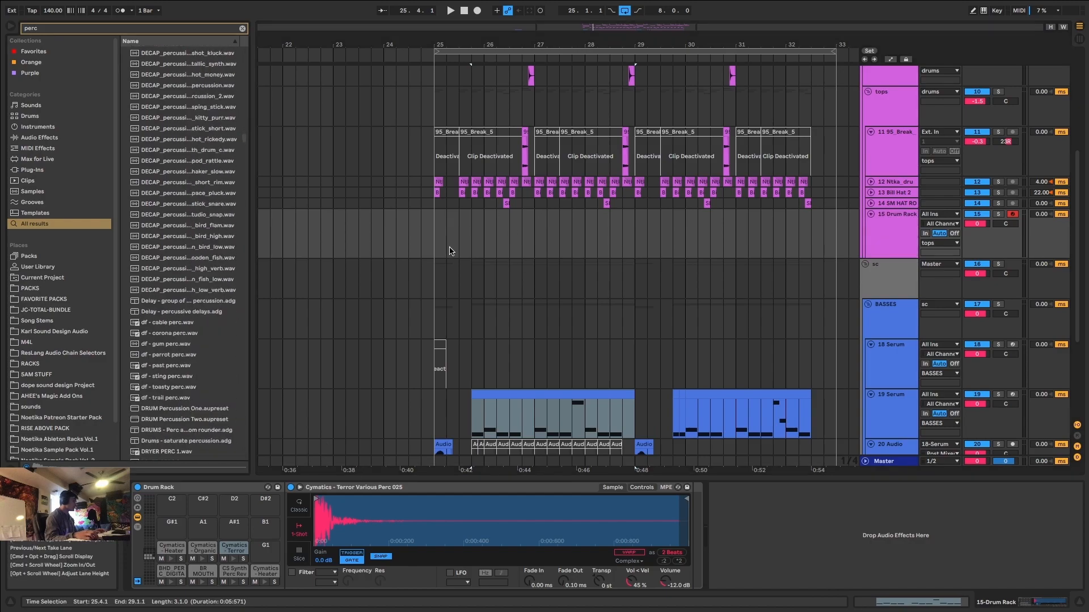
scroll(237, 333, down, 8)
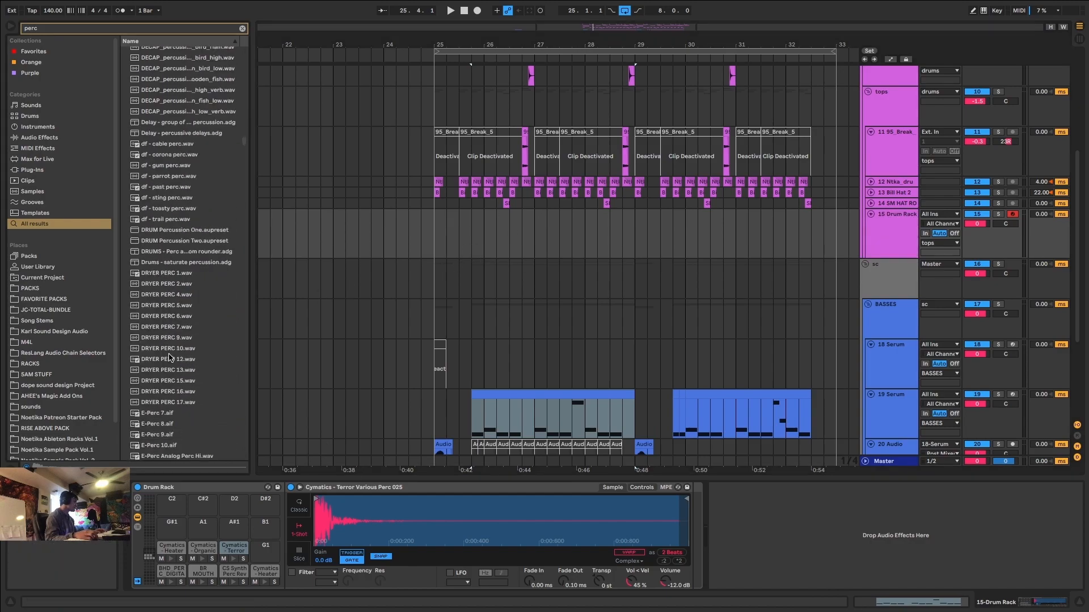
Audition the DRYER PERC and E-Perc samples and load E-Perc PO Noise onto Drum Rack pad G1.
click(176, 215)
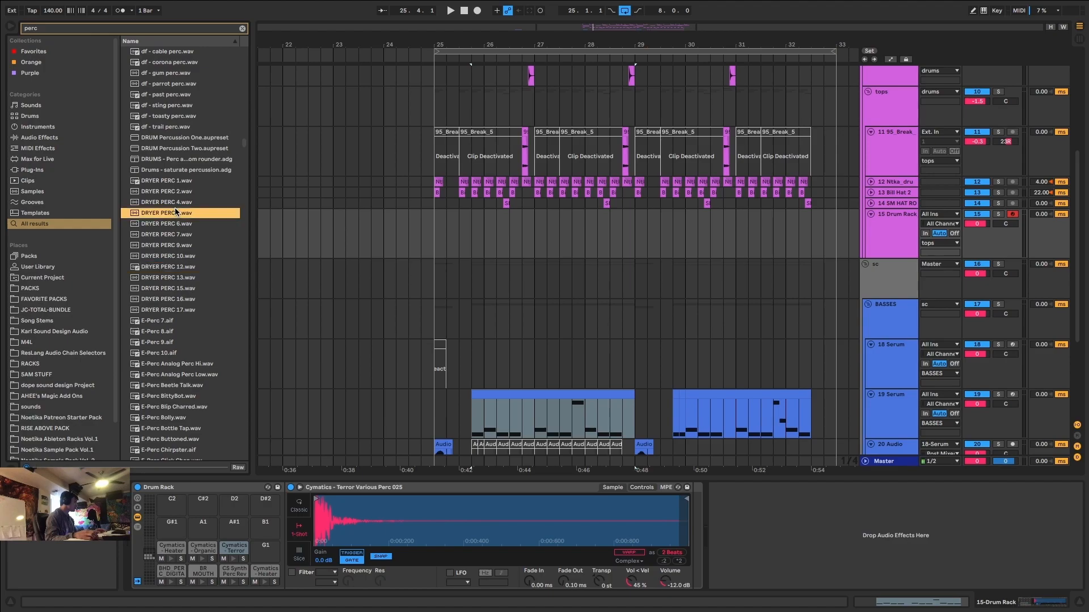
scroll(165, 328, down, 2)
click(161, 366)
click(154, 290)
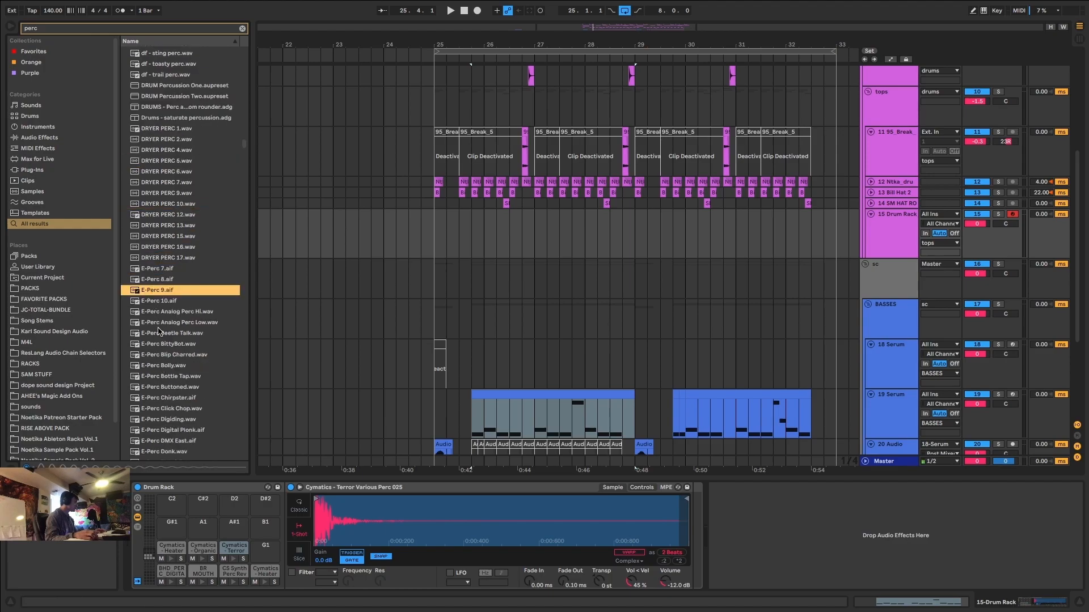
scroll(158, 335, down, 4)
click(161, 408)
scroll(164, 409, down, 7)
click(166, 411)
click(165, 207)
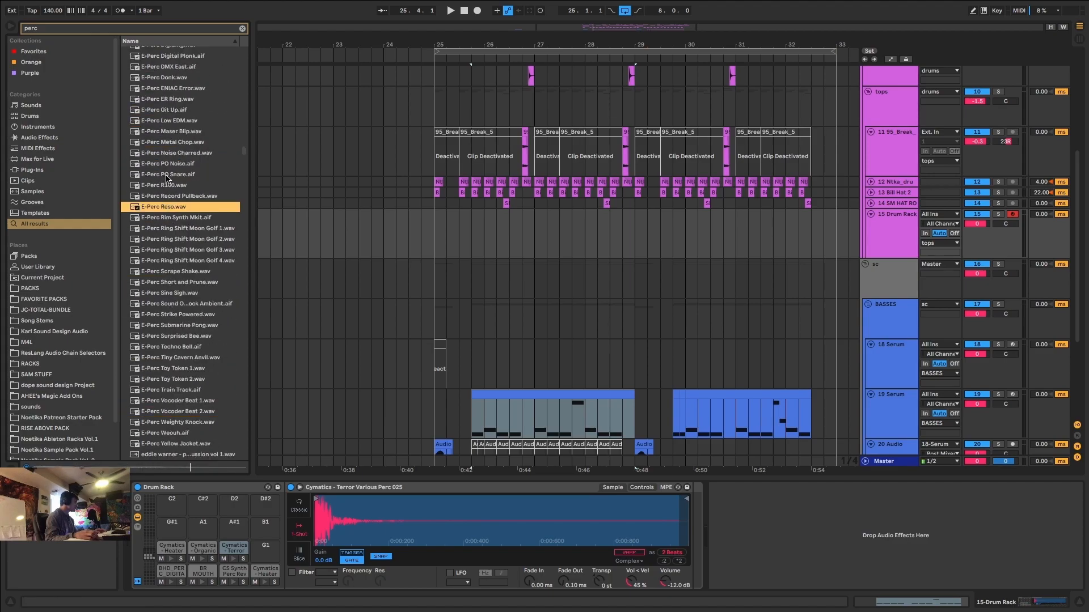
click(169, 175)
drag(169, 164, 262, 552)
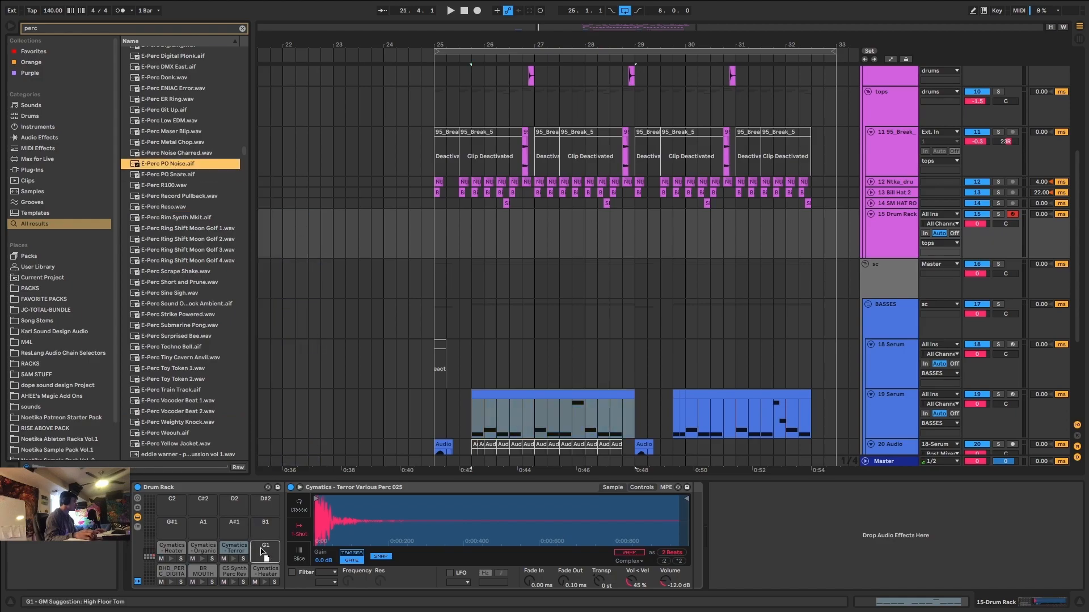
drag(365, 548, 365, 550)
Audition the percussion results after the E-Perc set, down to the FRIDGE PERC samples.
scroll(187, 374, down, 6)
click(186, 375)
scroll(187, 375, down, 6)
click(196, 288)
scroll(193, 306, down, 3)
click(169, 269)
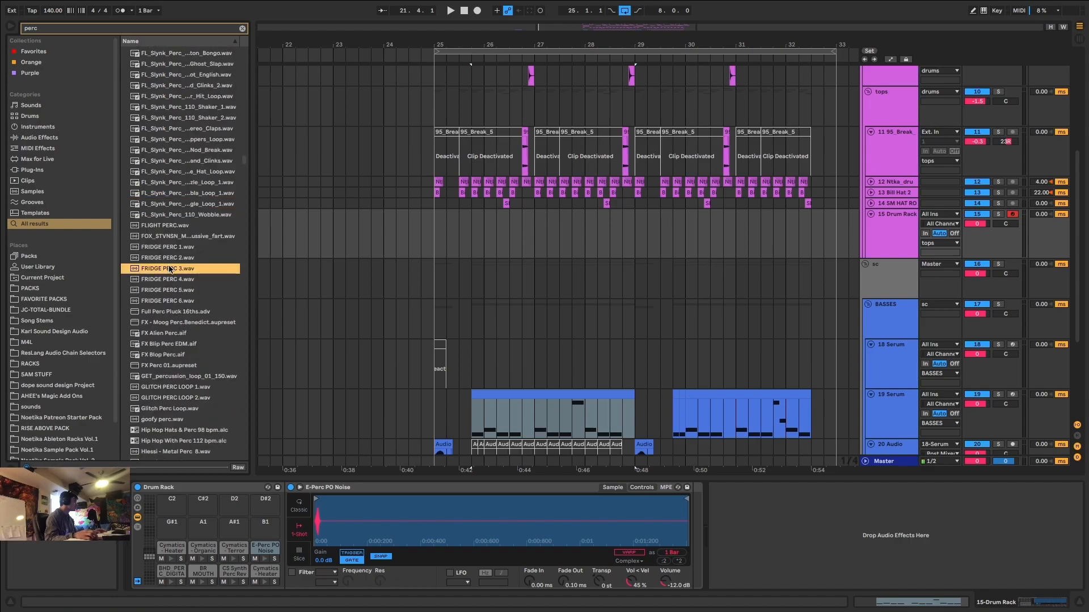
click(177, 248)
Audition the percussion results between the FRIDGE PERC and KSHMR Percussion samples for the next pad.
scroll(174, 252, down, 3)
click(169, 388)
click(168, 399)
scroll(168, 398, down, 2)
click(168, 395)
scroll(168, 398, down, 2)
click(168, 400)
click(169, 335)
scroll(170, 339, down, 3)
click(171, 388)
click(171, 293)
click(172, 304)
click(173, 315)
click(172, 325)
scroll(172, 336, down, 3)
scroll(171, 333, down, 2)
click(170, 356)
scroll(170, 356, down, 4)
click(171, 355)
scroll(171, 355, down, 4)
click(171, 355)
scroll(171, 355, down, 4)
click(171, 355)
scroll(171, 355, down, 10)
click(175, 354)
Audition the KSHMR Percussion High and Low samples and the KSHMR Beatbox Perc samples for the next pad.
scroll(175, 354, down, 8)
click(176, 353)
click(182, 246)
click(224, 335)
Audition the KSHMR Hi Perc and Indian Percussion samples and load KSHMR_Indian_Percussion_06_D onto Drum Rack pad B1.
scroll(218, 363, down, 4)
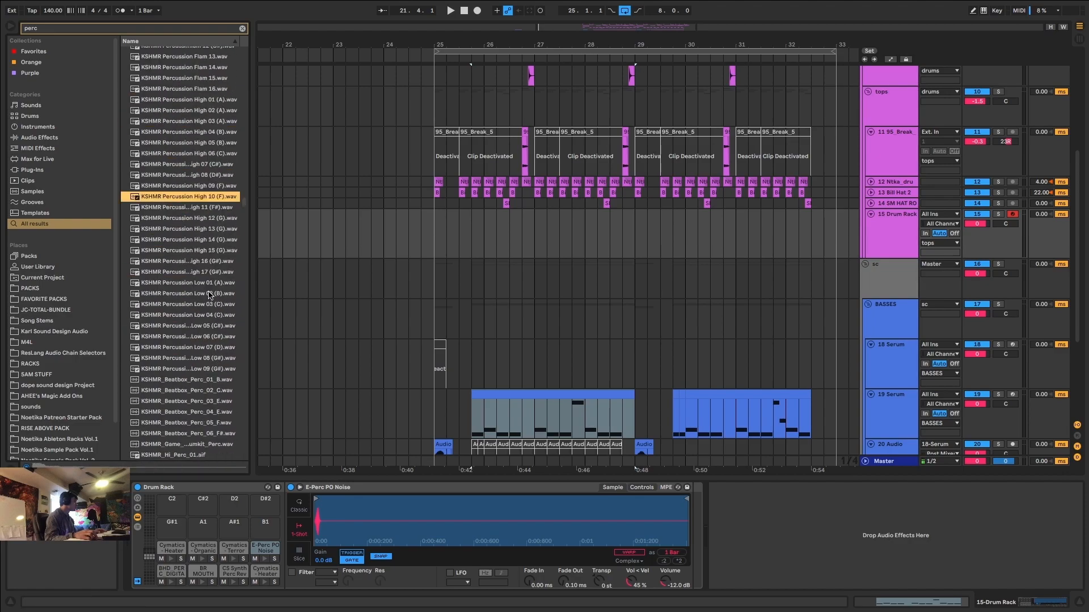
click(212, 165)
click(216, 144)
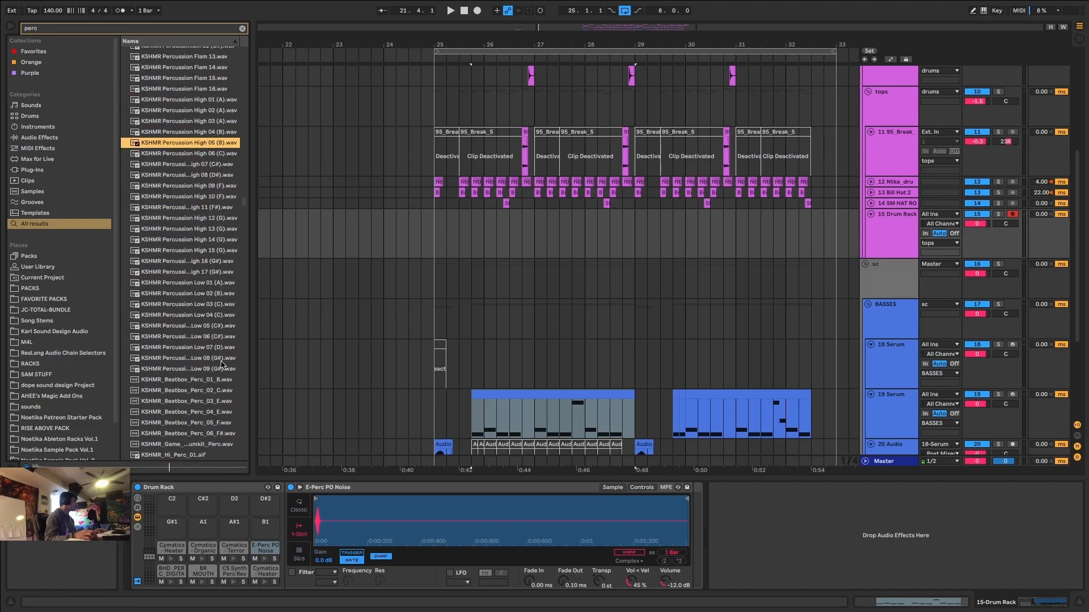
click(214, 218)
click(215, 173)
click(216, 218)
click(216, 250)
click(221, 293)
click(220, 347)
click(218, 379)
click(215, 412)
scroll(205, 396, down, 4)
click(198, 416)
scroll(193, 367, down, 4)
click(193, 368)
scroll(215, 391, down, 5)
click(210, 270)
click(221, 248)
click(220, 237)
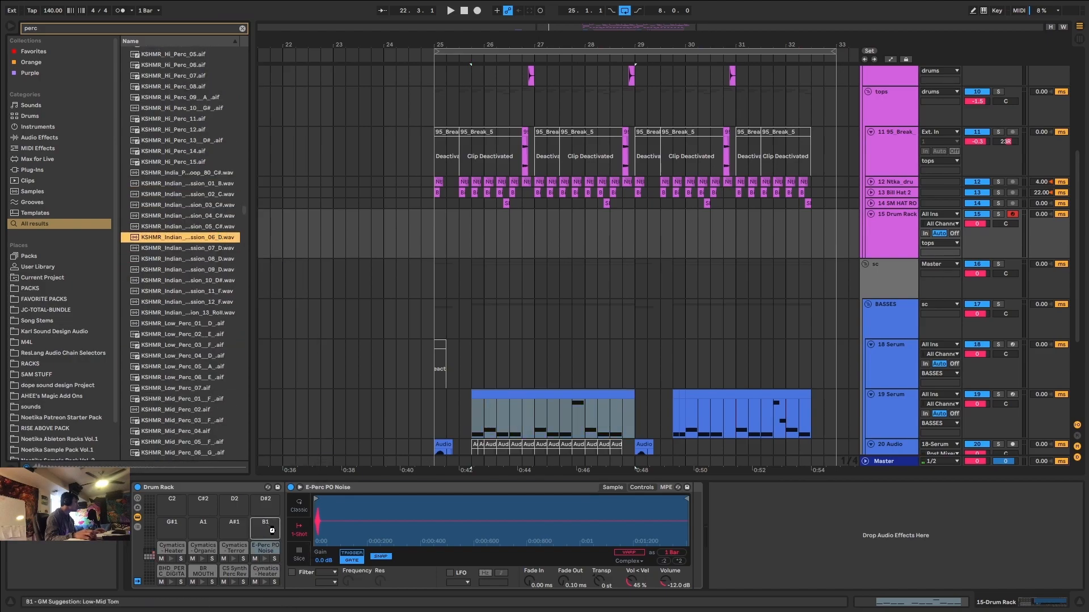
drag(272, 530, 273, 532)
Add EQ Eight after the Drum Rack and set its low-cut band to about 141 Hz.
text(eq)
drag(156, 66, 702, 559)
drag(811, 534, 813, 534)
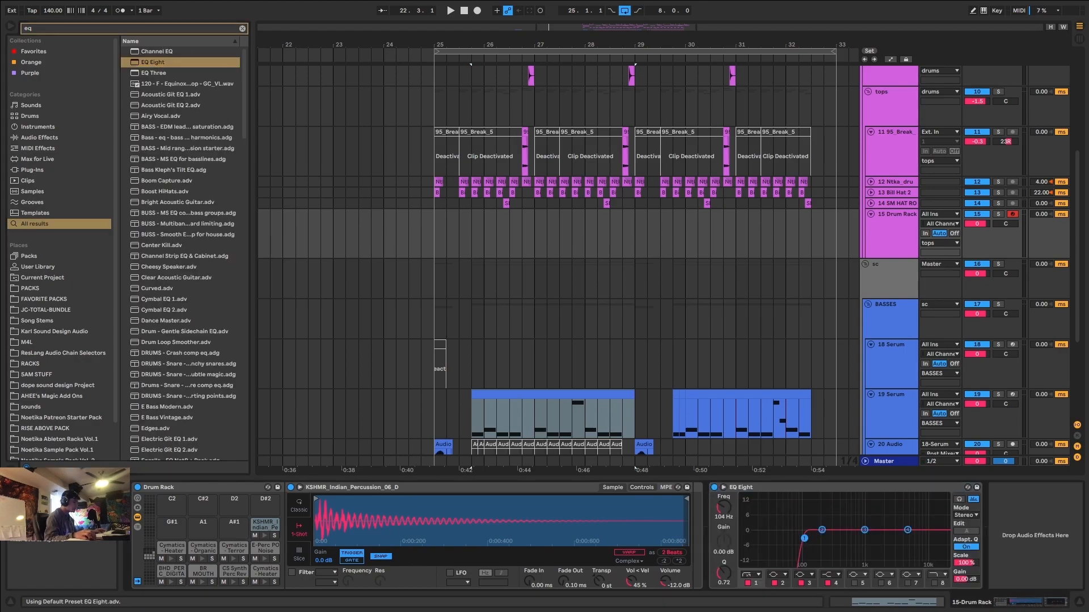
Copy the first 19 Serum MIDI clip at 25.4.1 onto the 15 Drum Rack track and solo that track.
drag(567, 408, 556, 223)
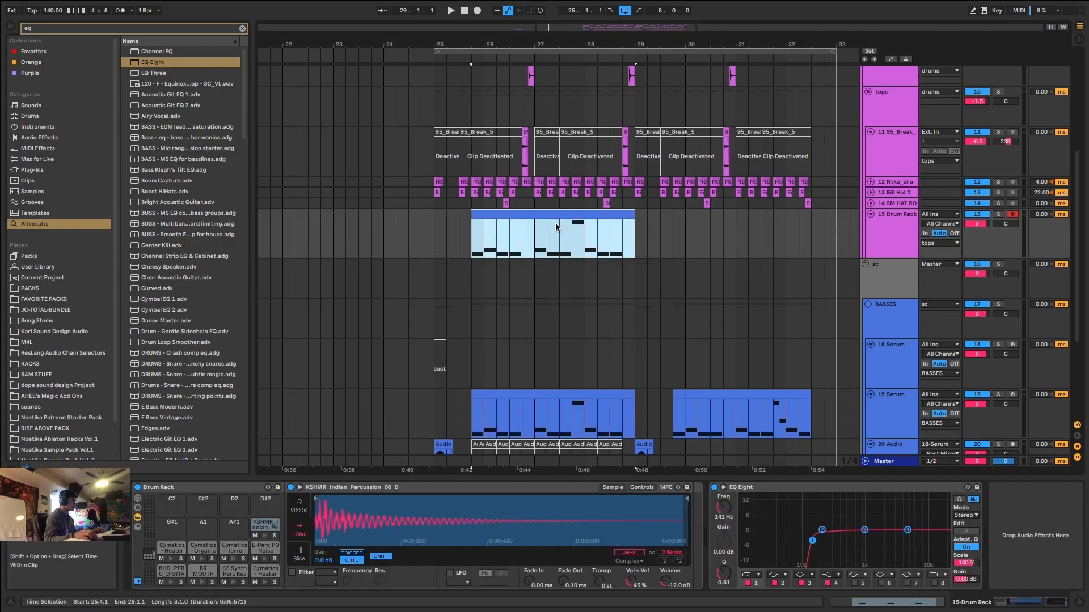
click(998, 214)
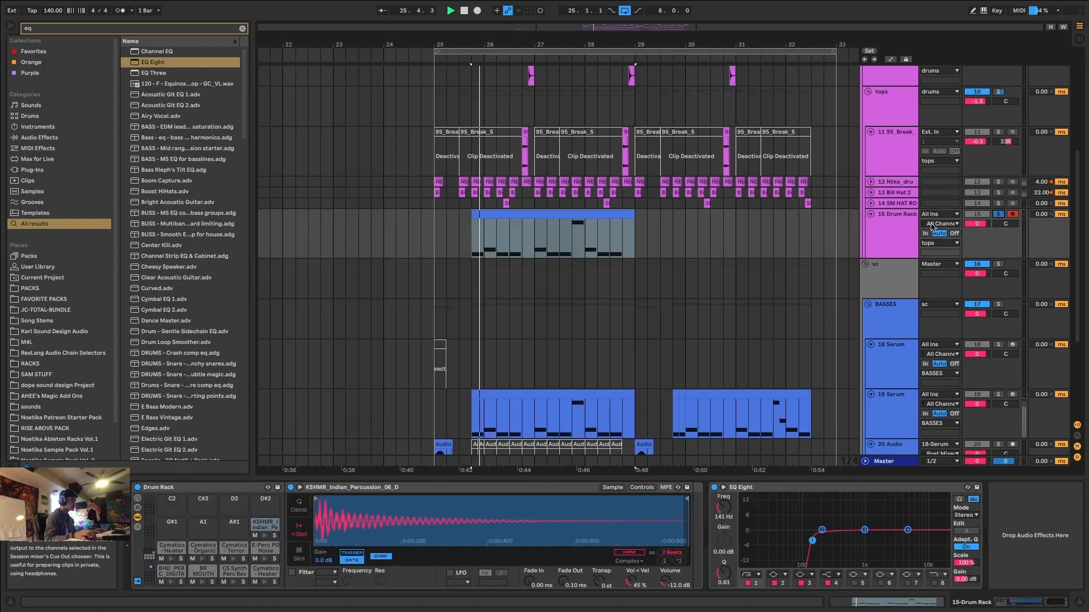
click(602, 210)
click(590, 212)
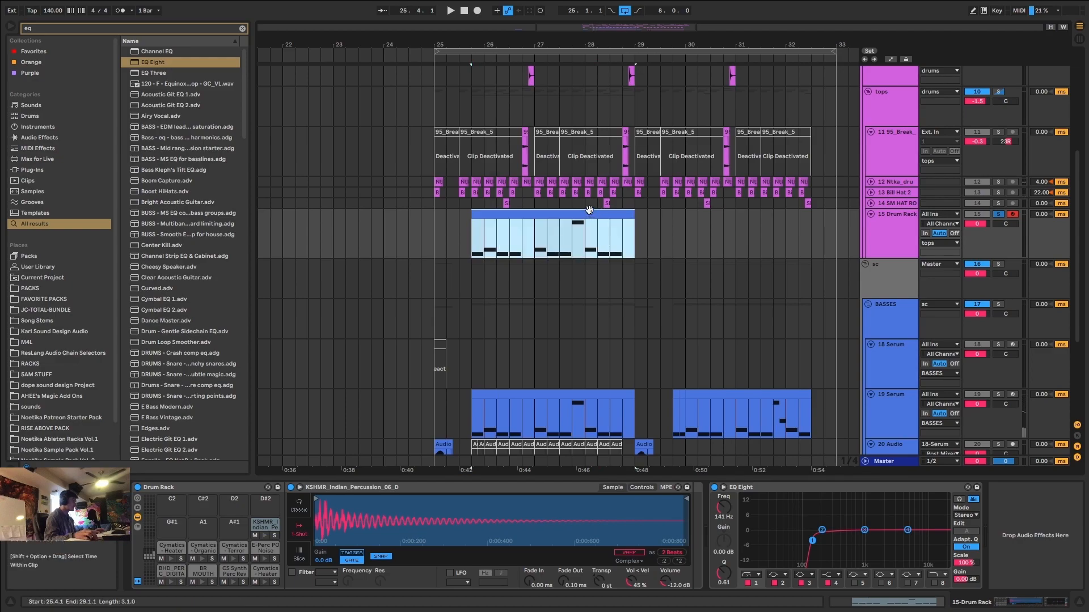
Transpose the copied clip's notes up to F#1–B1 and show all Drum Rack pads in an enlarged note editor.
double_click(590, 211)
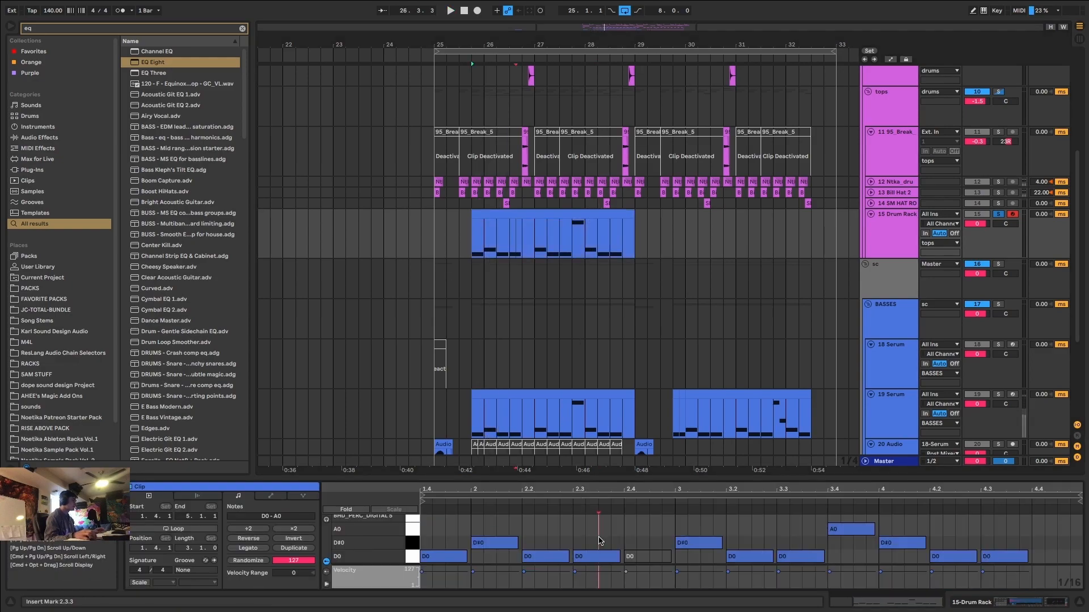
key(shift+Up)
key(space)
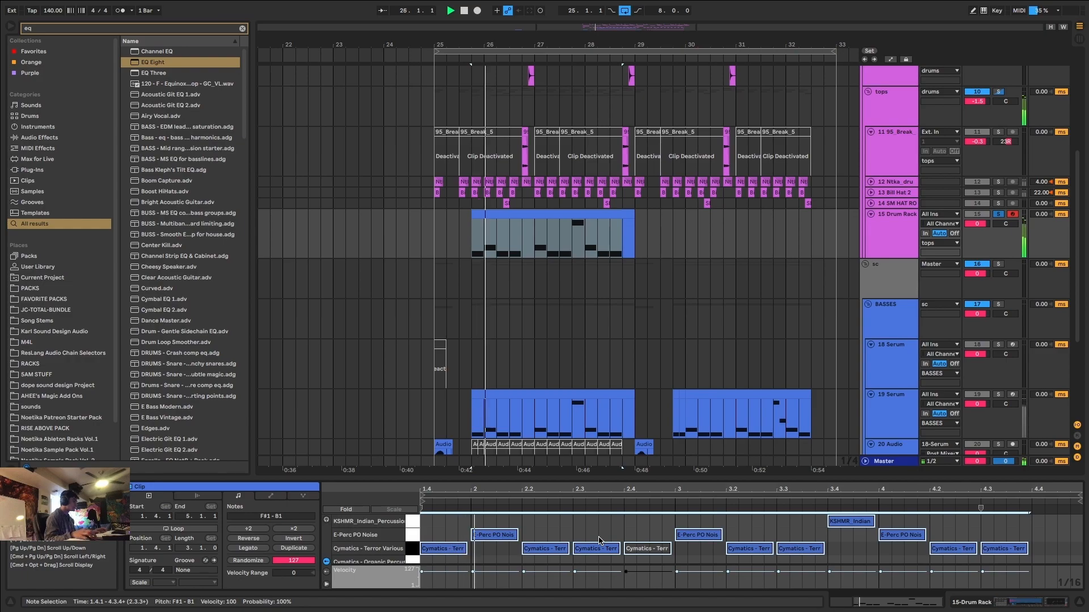
click(346, 509)
drag(512, 464, 512, 129)
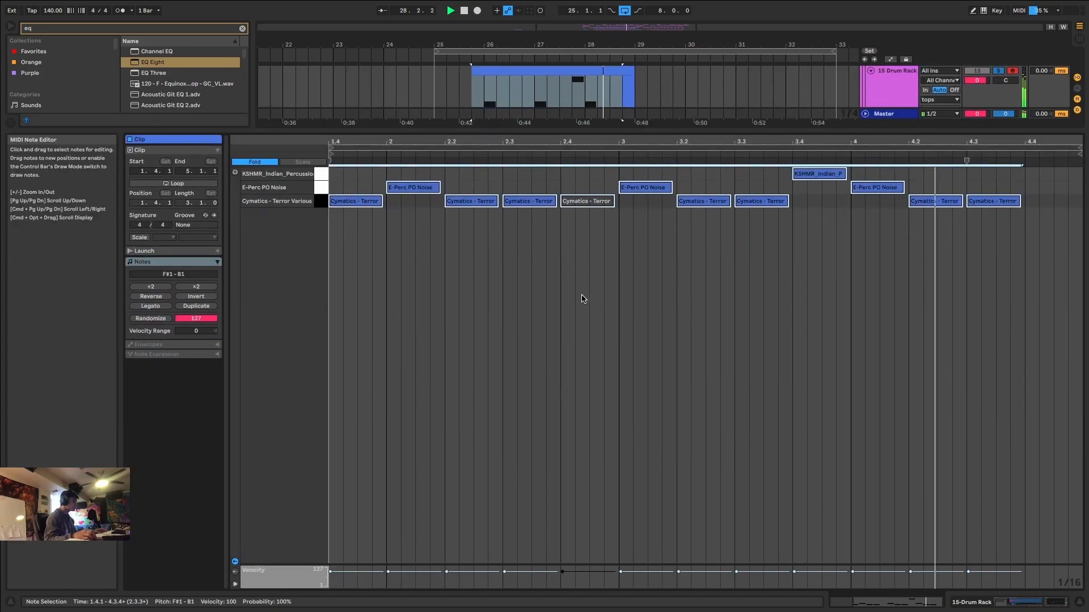
click(272, 159)
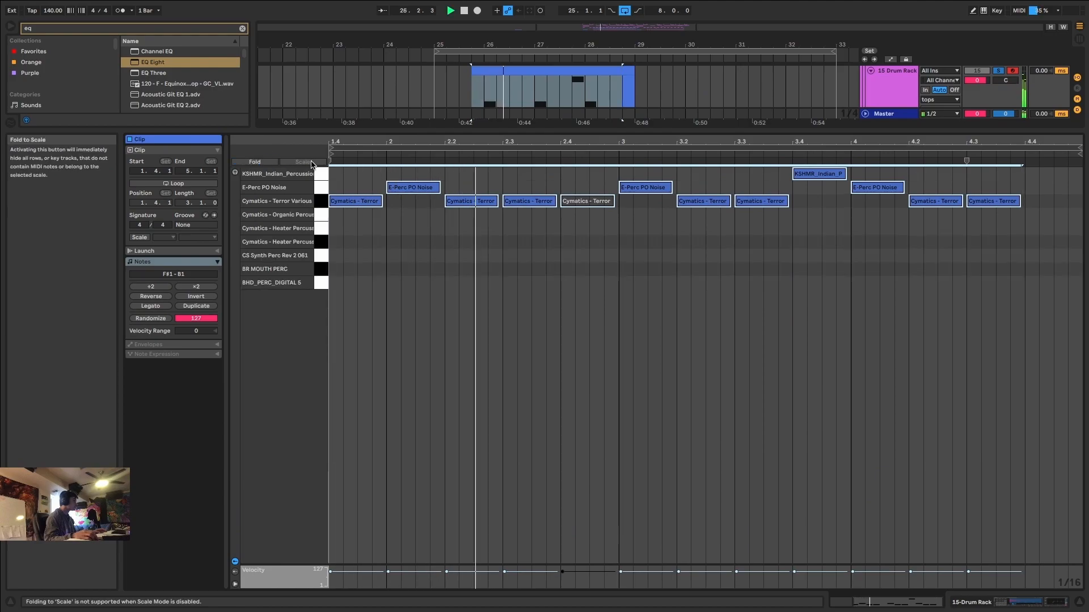
Move the clip's first three notes to BR MOUTH PERC, the D#1 Cymatics Heater pad and CS Synth Perc Rev 2 061.
click(368, 206)
key(space)
key(space)
drag(413, 187, 415, 244)
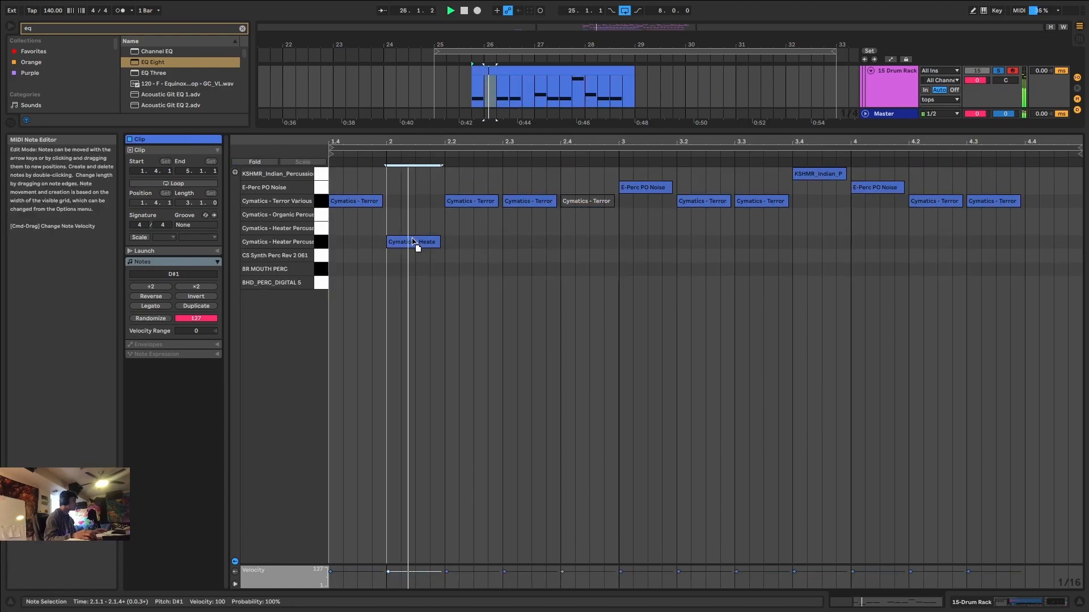
key(space)
key(space)
key(space)
drag(360, 202, 360, 271)
key(space)
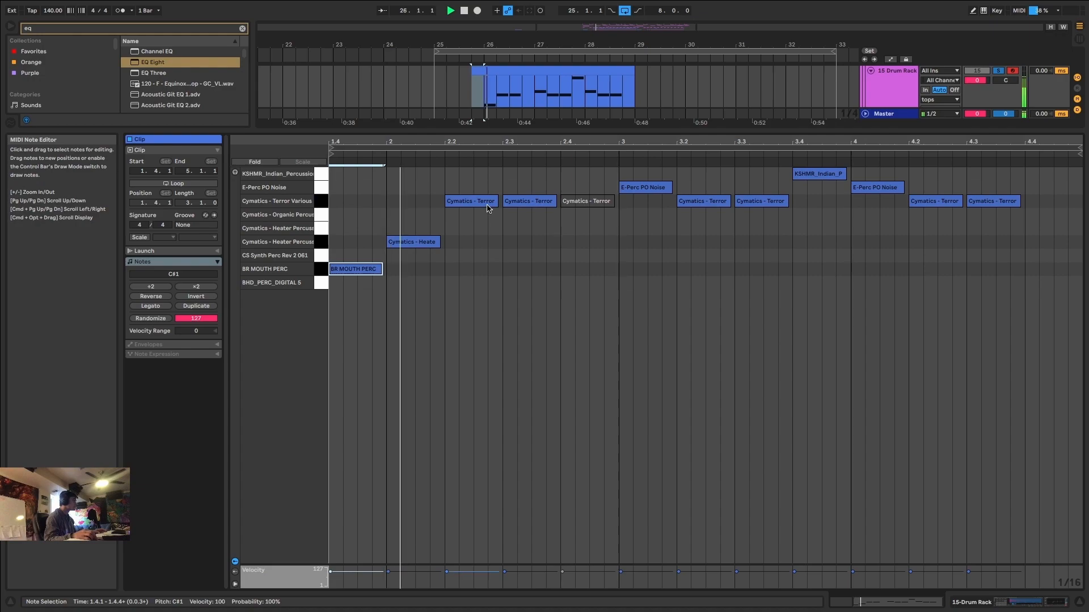
drag(474, 202, 475, 260)
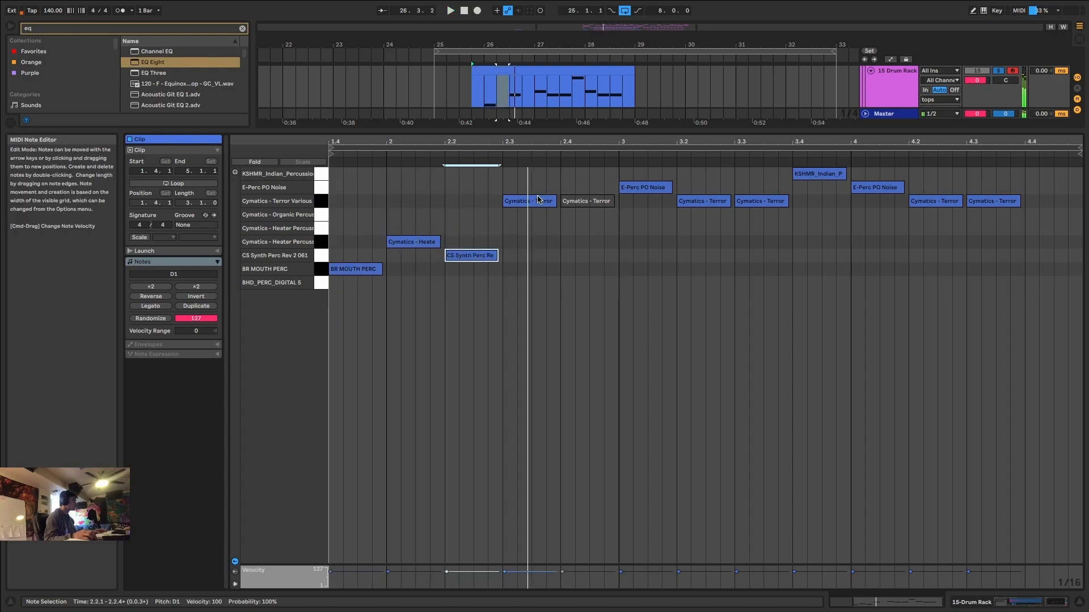
Delete the notes from 2.3 onward and copy the CS Synth Perc note to 2.3 on the E1 Cymatics Heater pad.
drag(536, 179, 1086, 285)
key(Delete)
click(476, 257)
drag(475, 256, 535, 231)
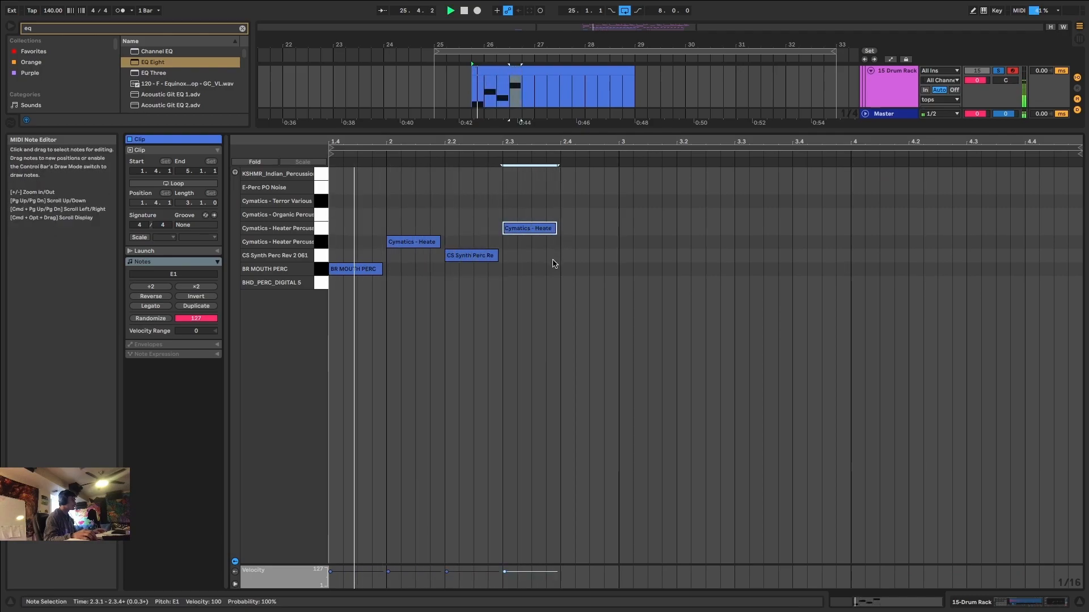
Duplicate the four-note percussion pattern twice to fill the clip and unsolo the 15 Drum Rack track.
drag(560, 290, 294, 185)
key(super+d)
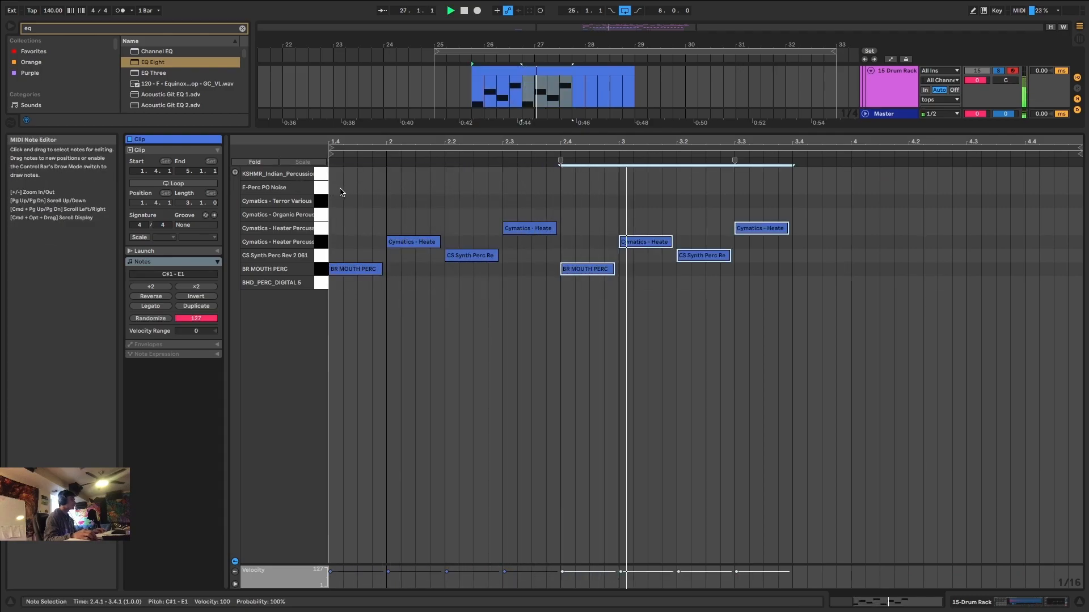
key(super+d)
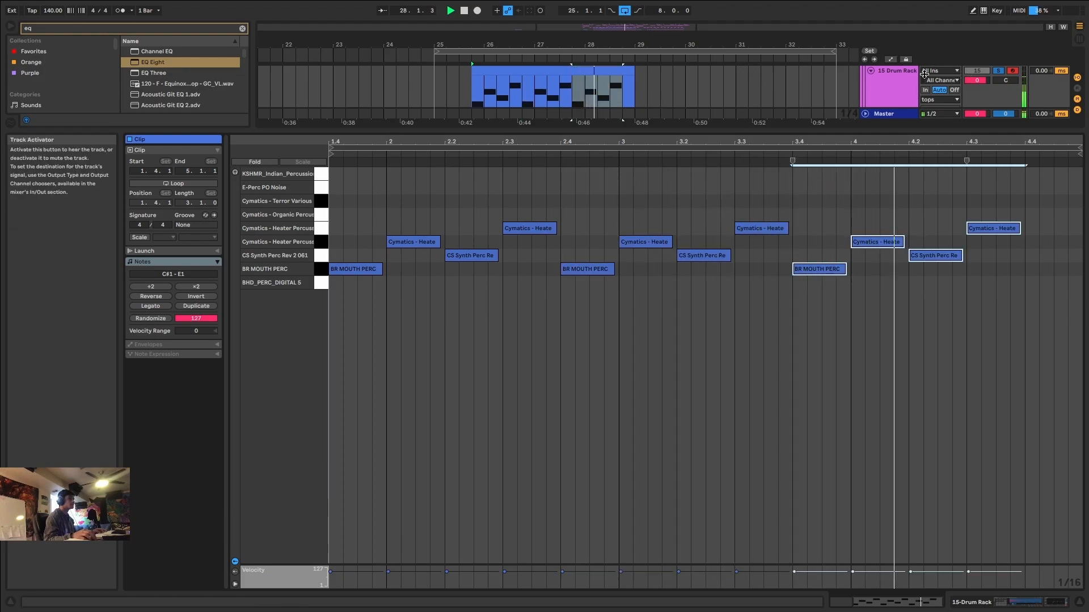
click(1002, 70)
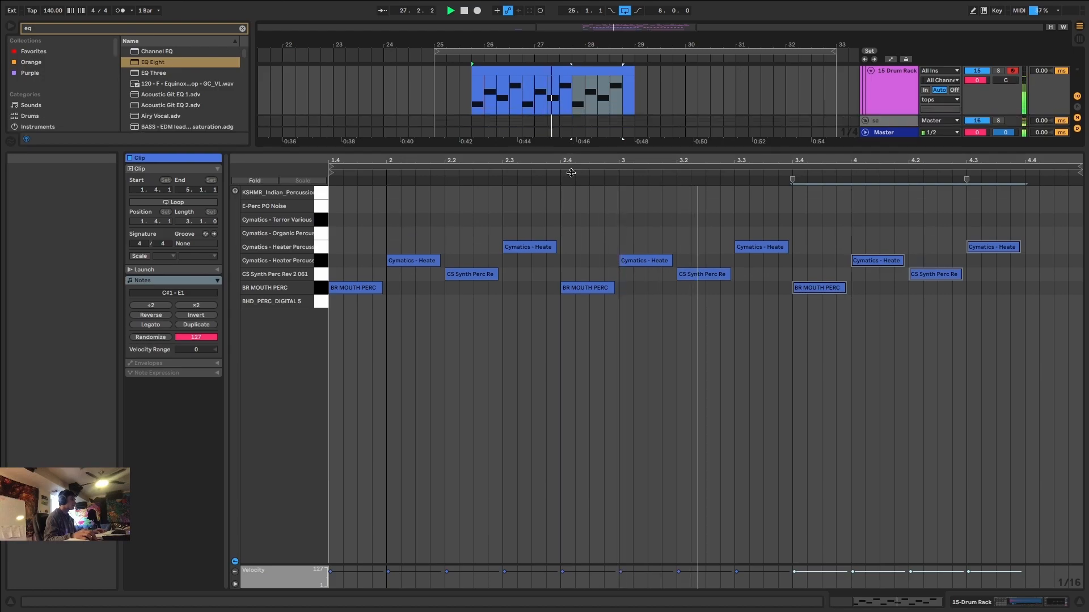
Close the note editor and assign the drums group's colour to its grouped tracks and clips.
key(super+alt+l)
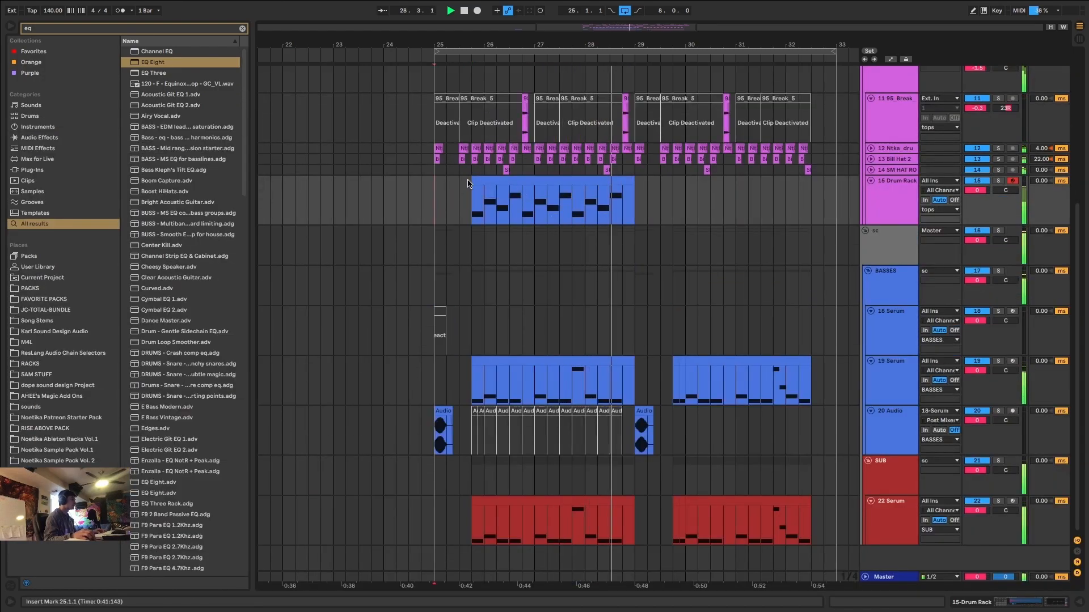
click(485, 180)
key(space)
scroll(879, 173, up, 6)
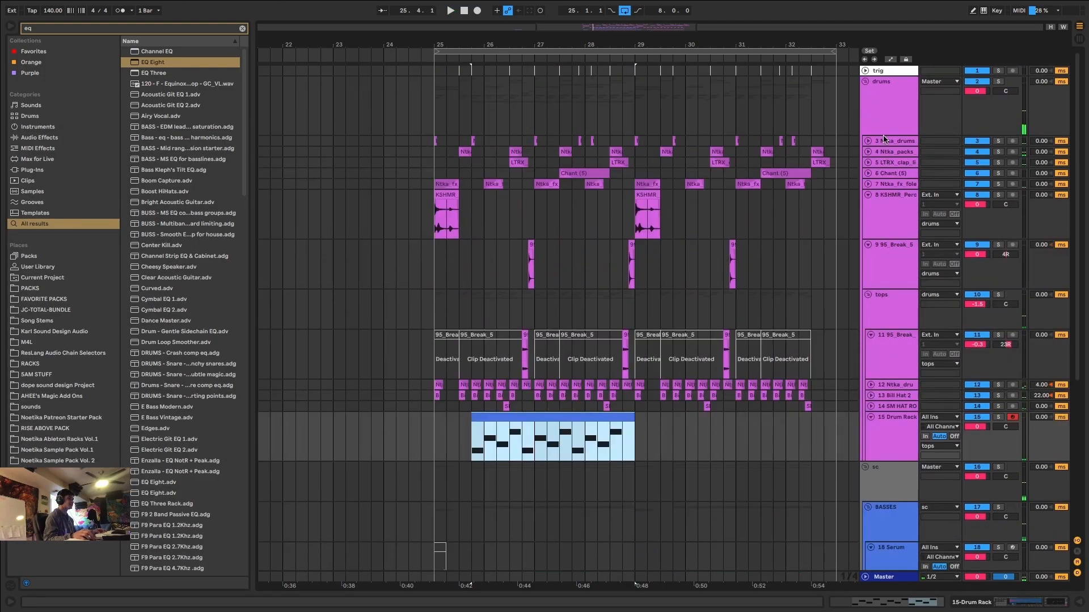
right_click(886, 108)
click(914, 304)
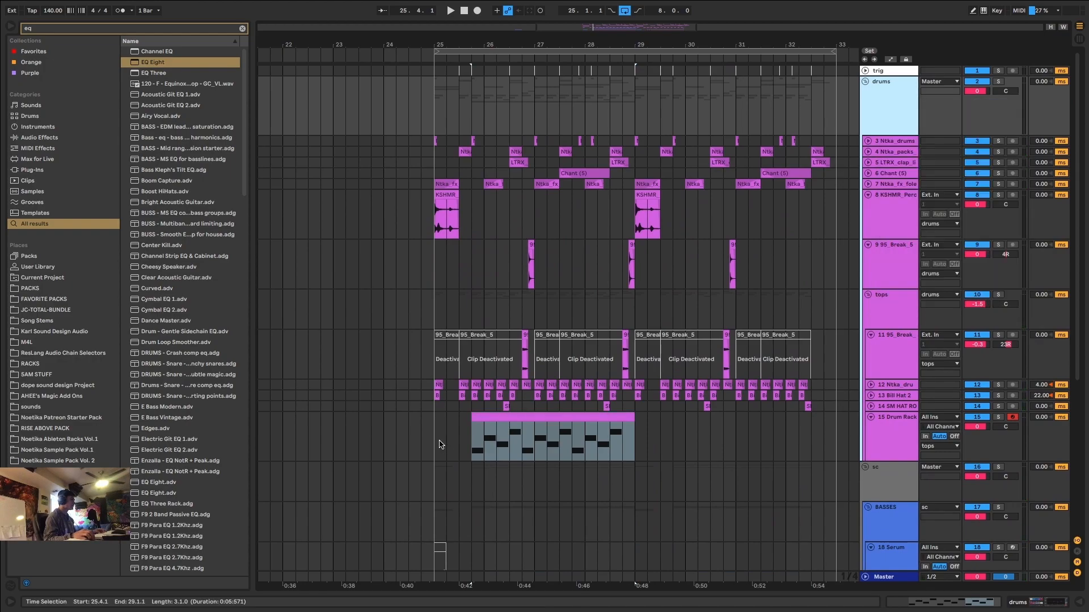
Play the drop from 25.1.1 and duplicate the Drum Rack clip into the second four bars, ending at 33.1.1.
click(440, 445)
key(plus)
key(space)
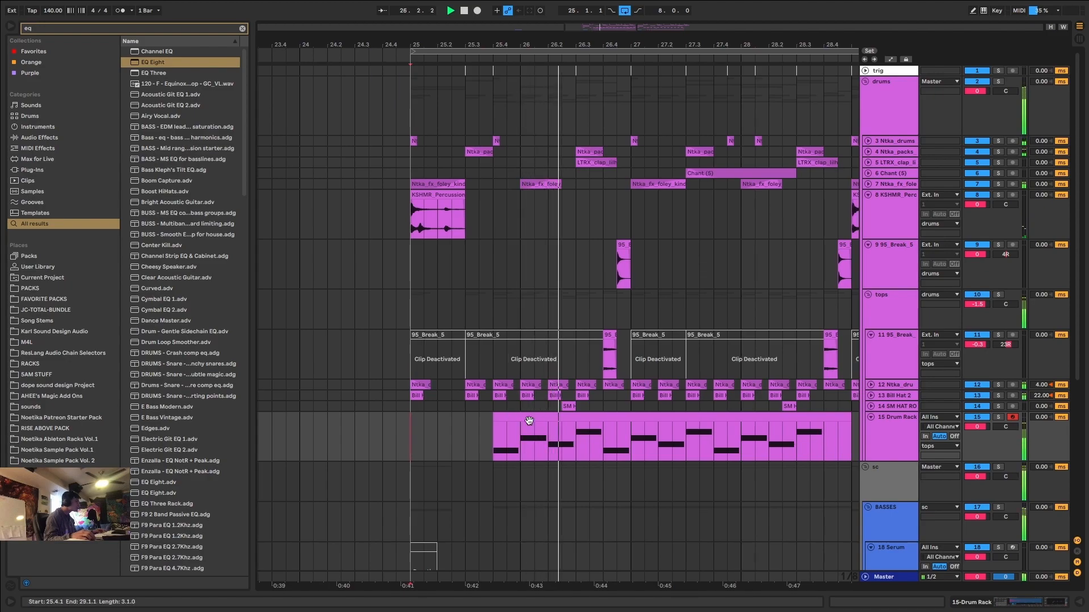
key(minus)
key(minus)
click(517, 446)
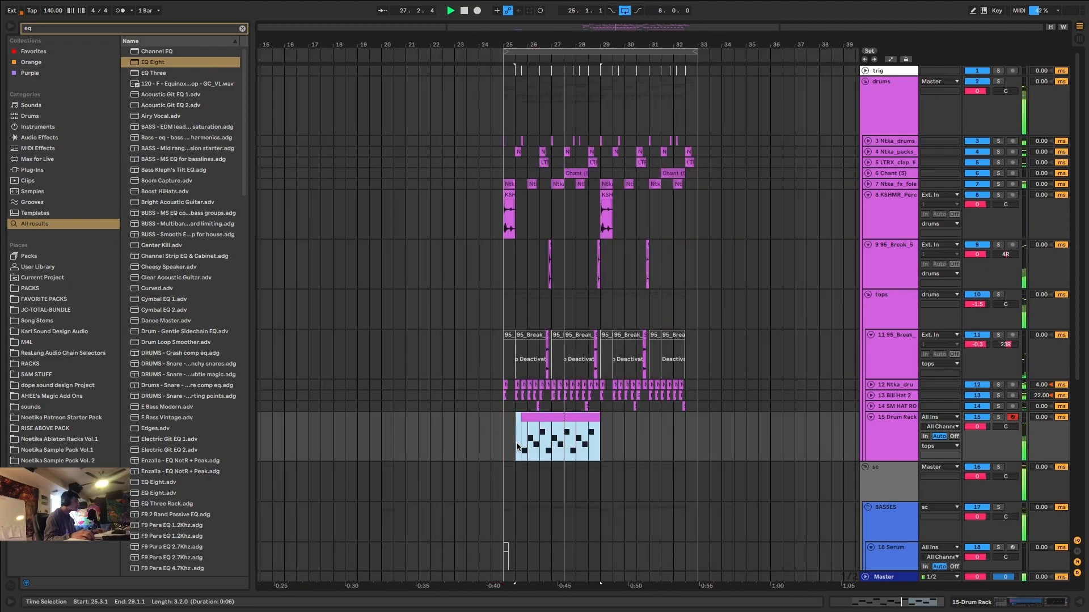
key(ctrl+d)
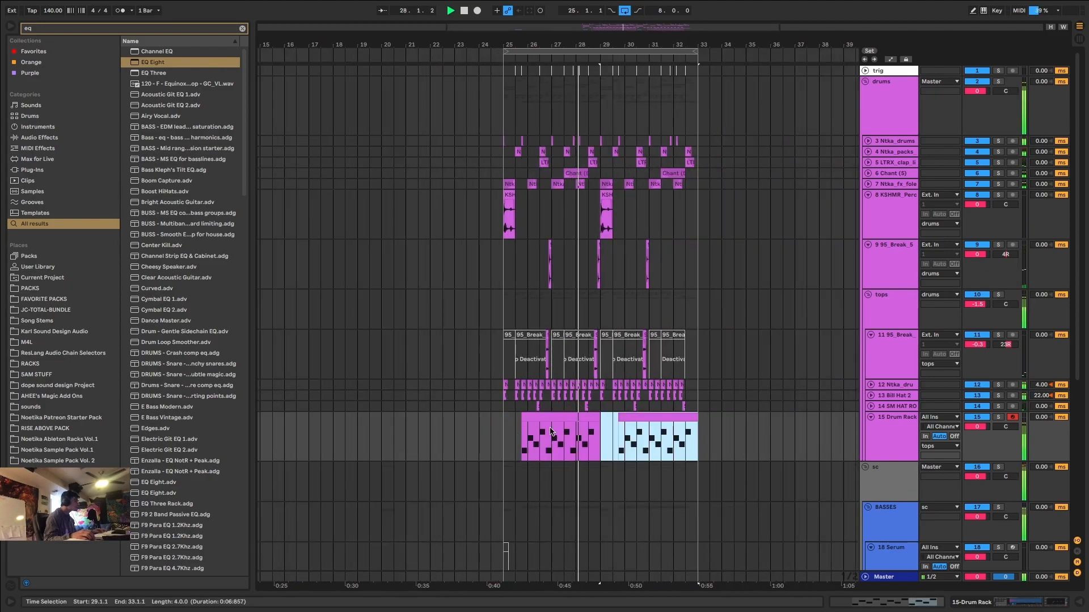
In the second Drum Rack clip, halve the first BR MOUTH PERC note and add a short Cymatics Organic Percussion note after it.
click(638, 419)
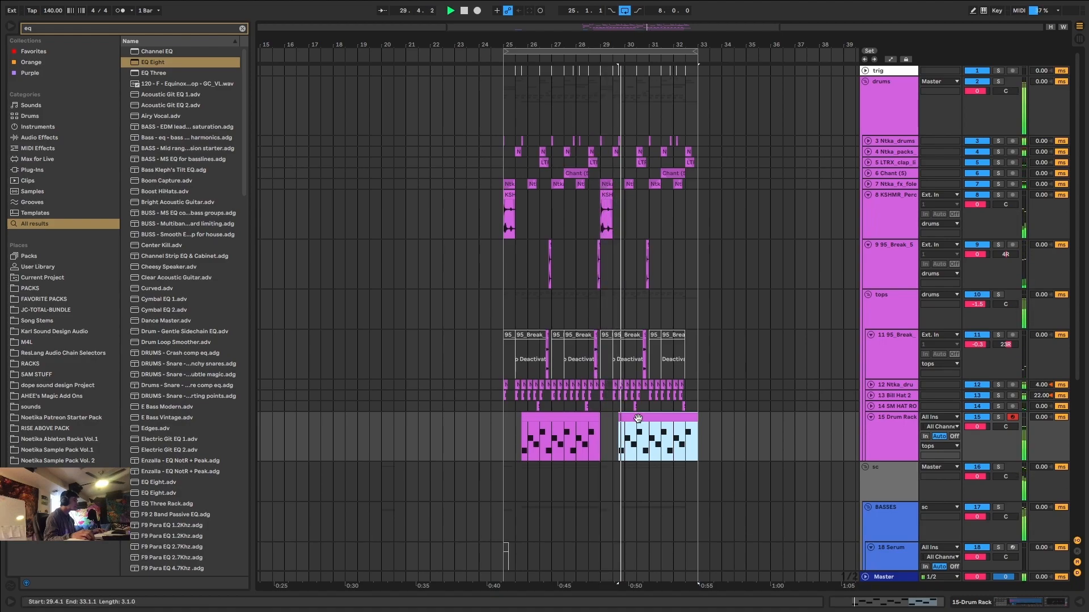
double_click(638, 418)
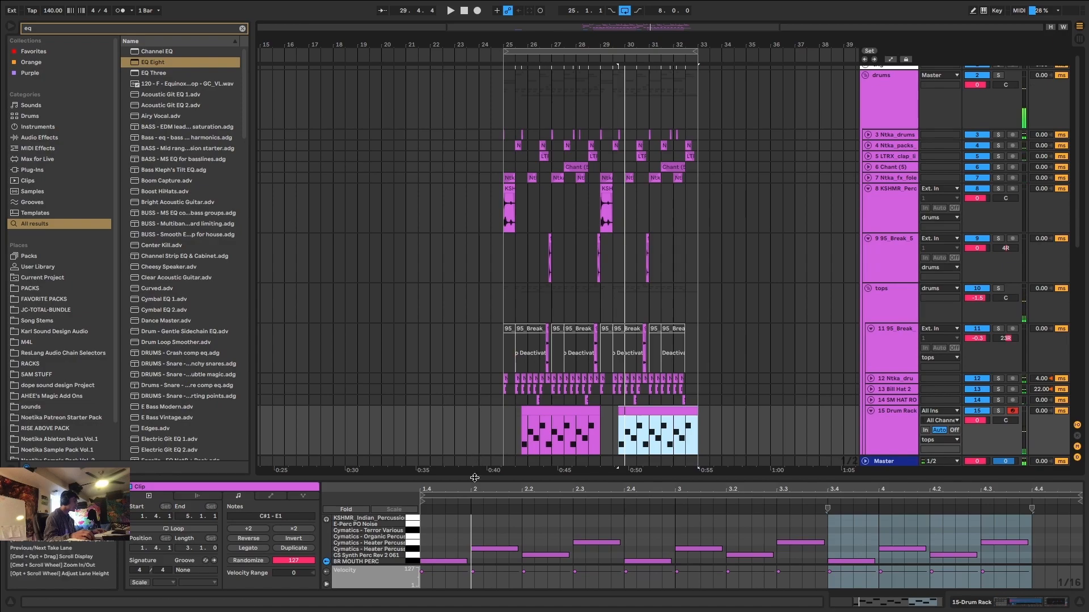
drag(475, 479, 497, 153)
key(space)
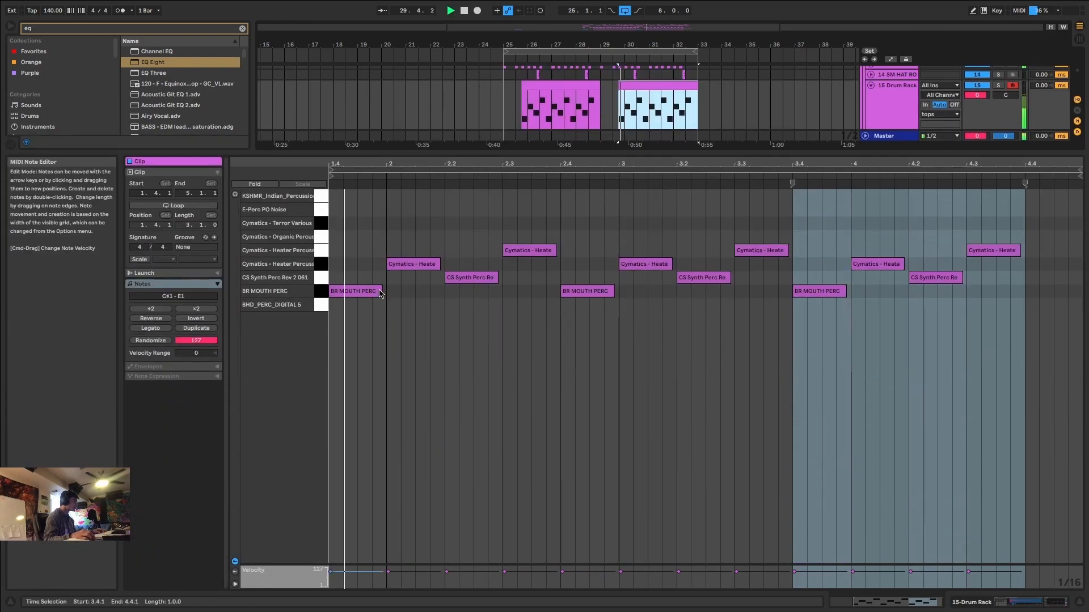
drag(380, 291, 366, 294)
key(super+d)
key(Up)
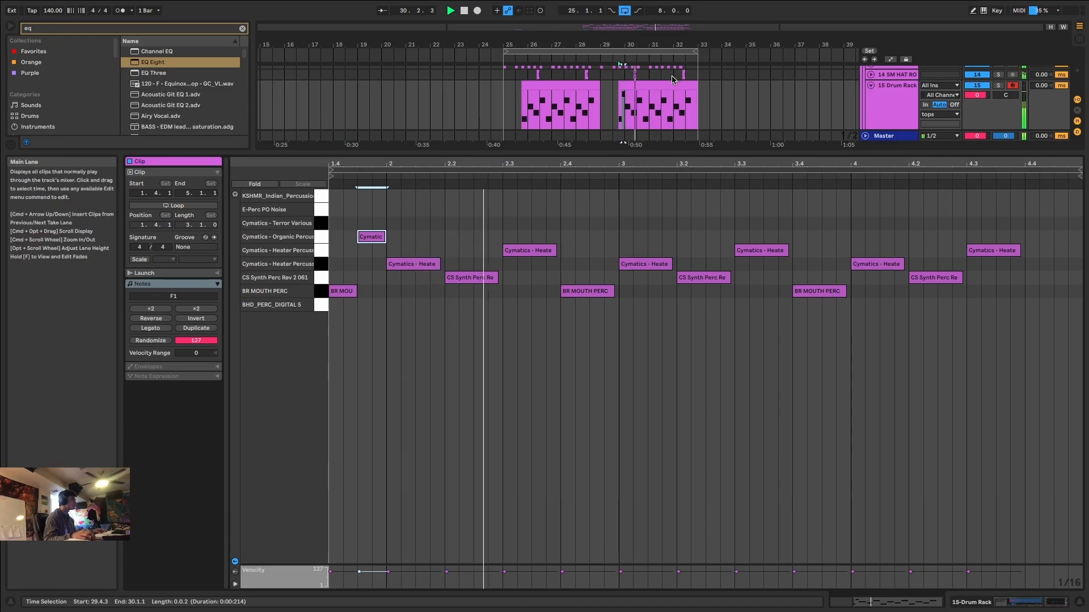
Replace the BR MOUTH PERC note at 3.4 with two short Cymatics Organic Percussion notes.
click(651, 118)
super+scroll(650, 117, up, 3)
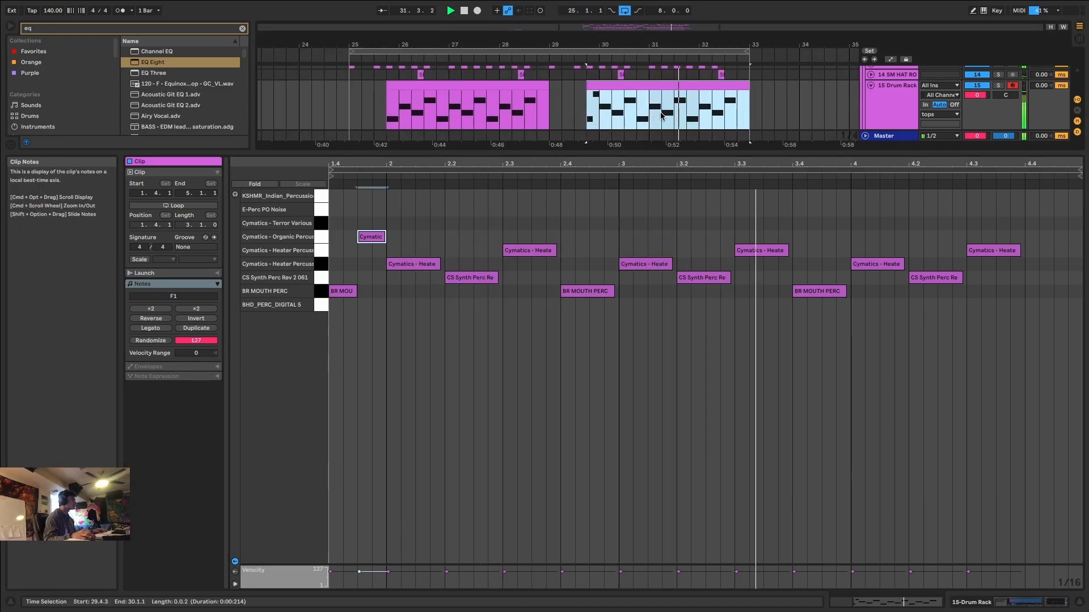
mouse_move(785, 248)
mouse_down()
mouse_move(755, 253)
mouse_move(789, 251)
mouse_up()
drag(845, 291, 835, 238)
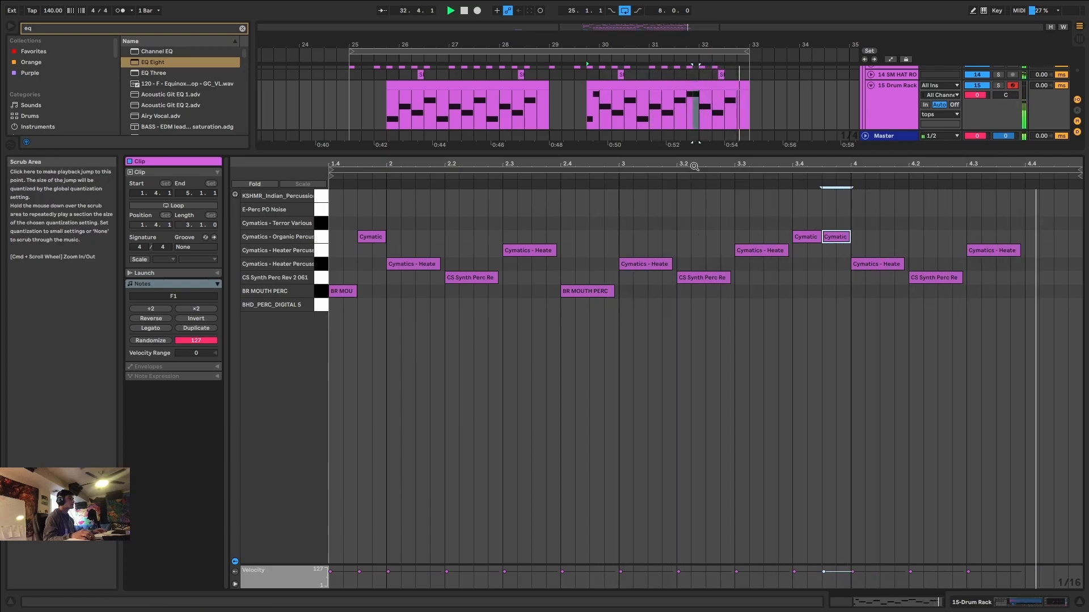
Delete the second clip's last Cymatics Heater note at 4.3, close the note editor and place the insert marker at 25.1.1.
click(993, 250)
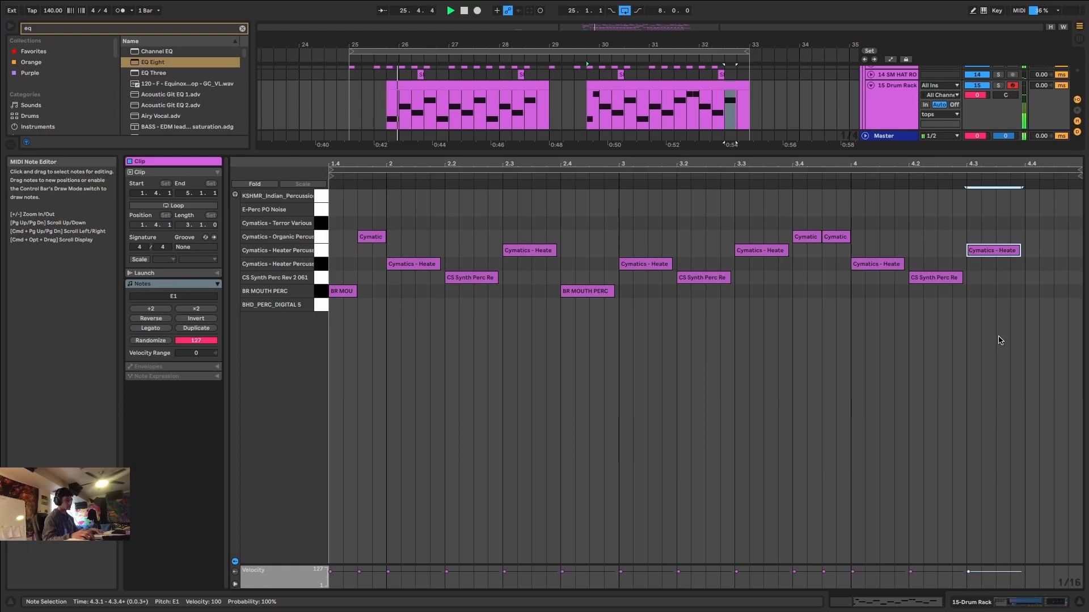
key(Delete)
key(super+alt+l)
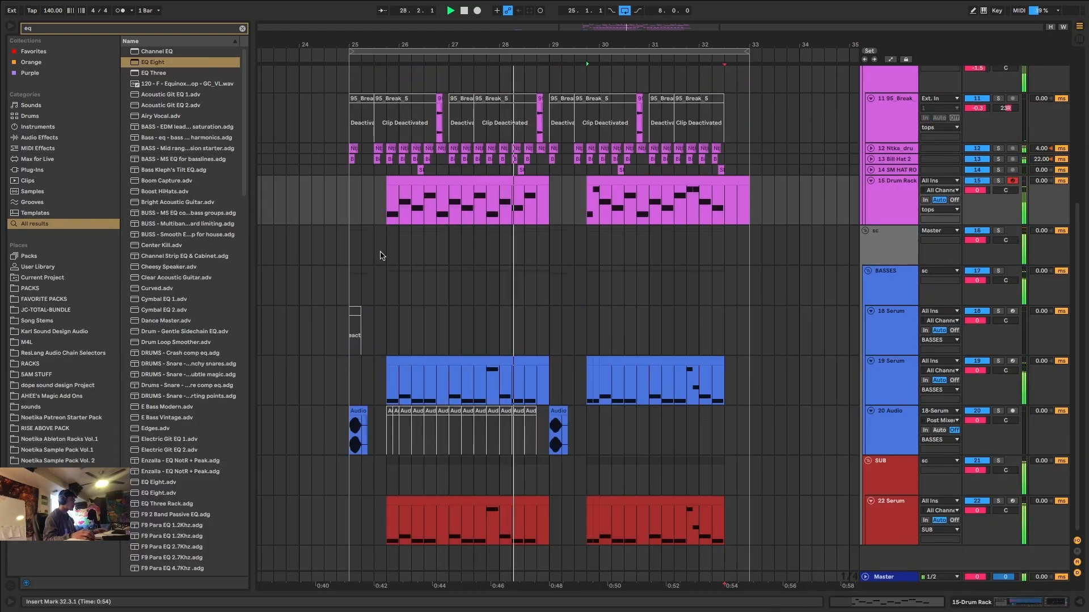
click(353, 195)
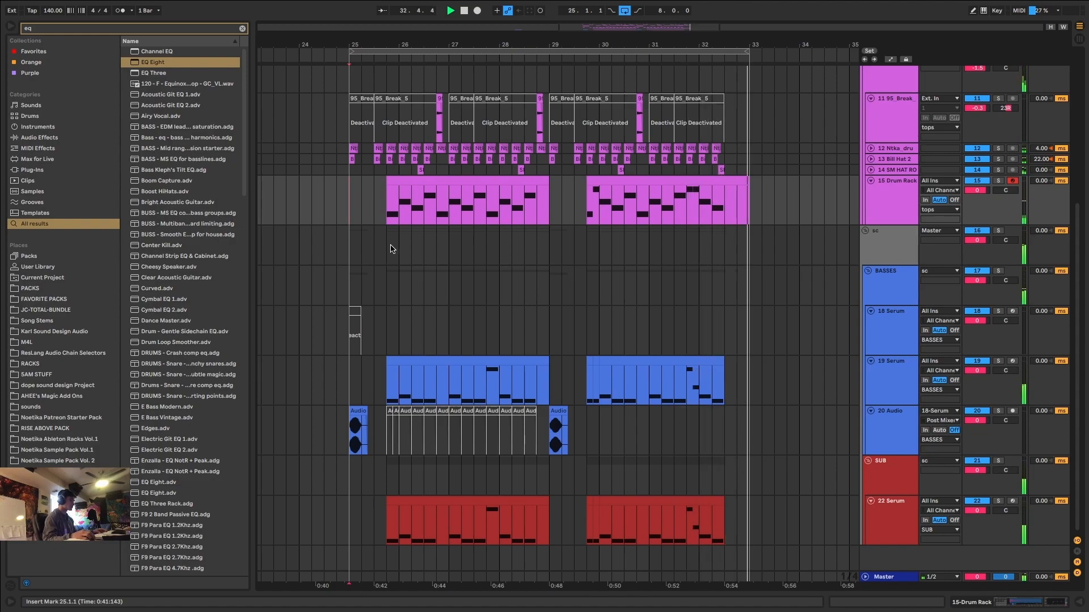
Lower the Drum Rack track's volume to -1.9 dB and add Auto Pan to it with 61.1% amount and a tempo-synced 1/2 rate.
drag(977, 190, 977, 196)
key(ctrl+f)
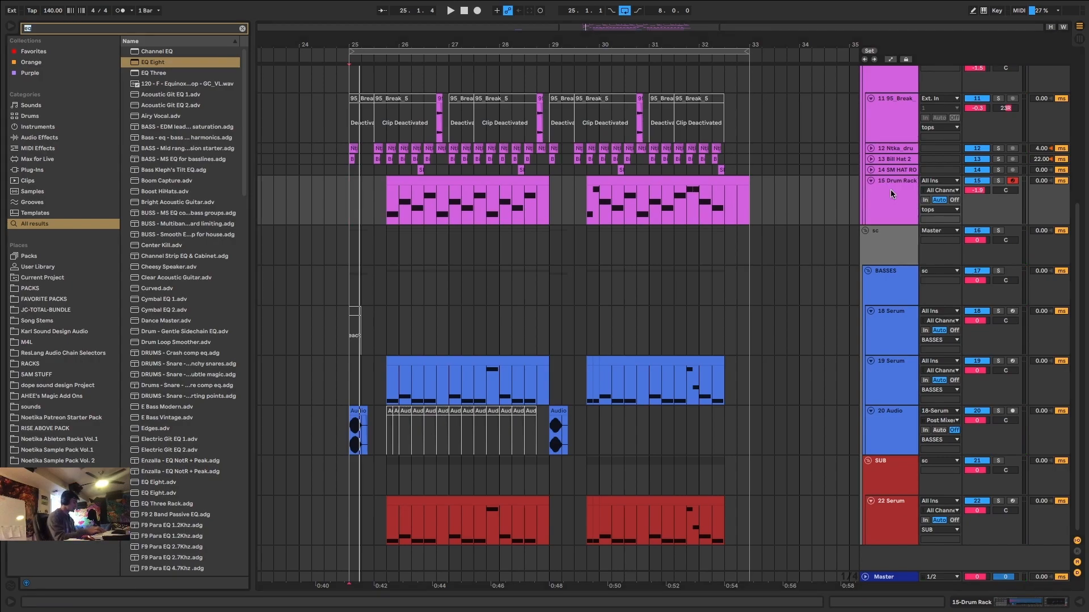
text(auto pan)
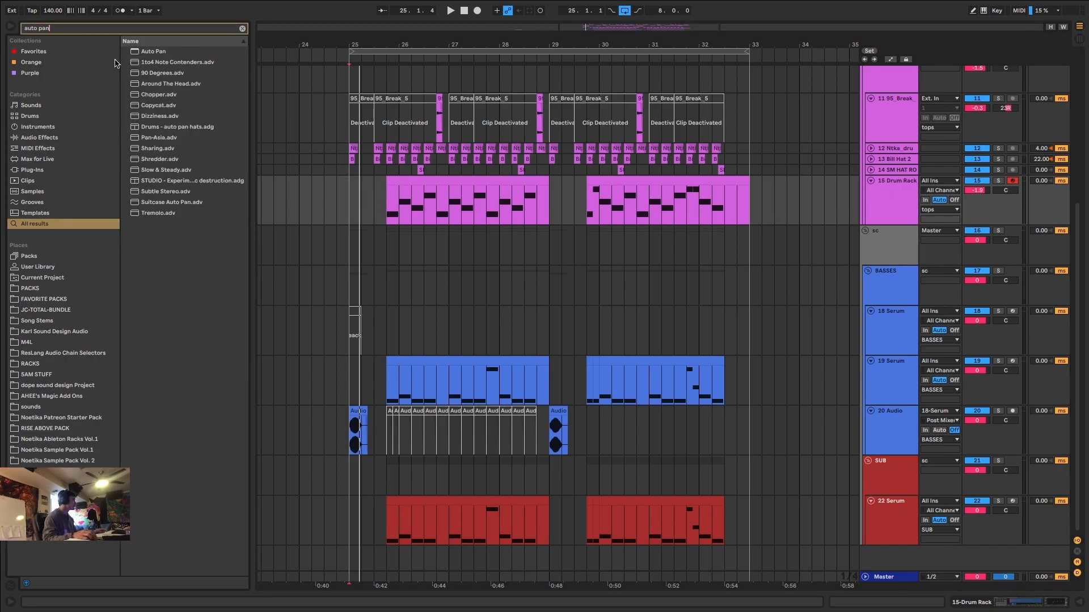
key(Return)
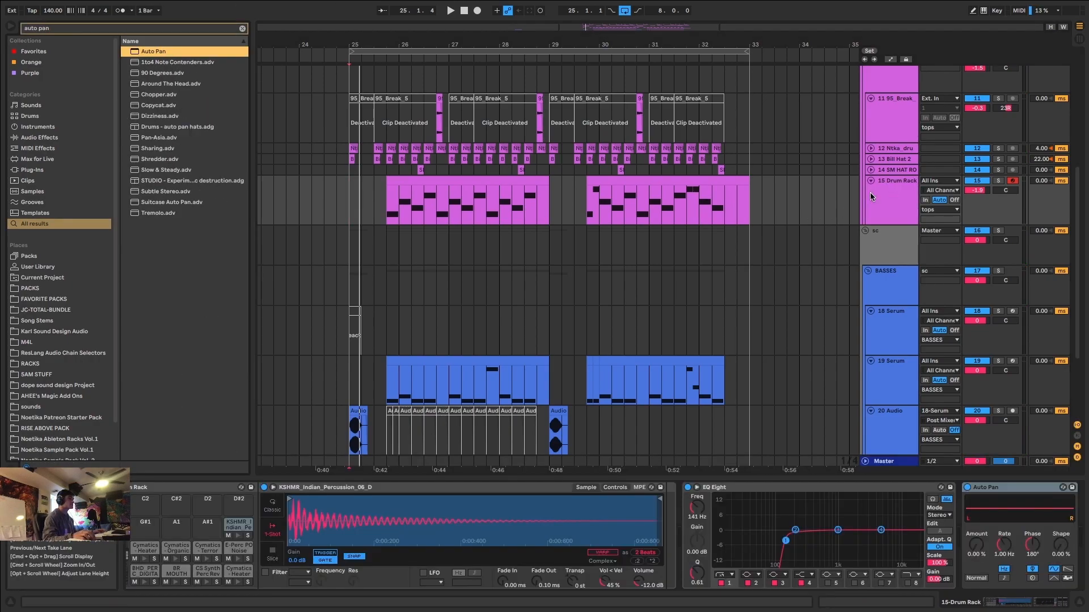
drag(981, 548, 981, 535)
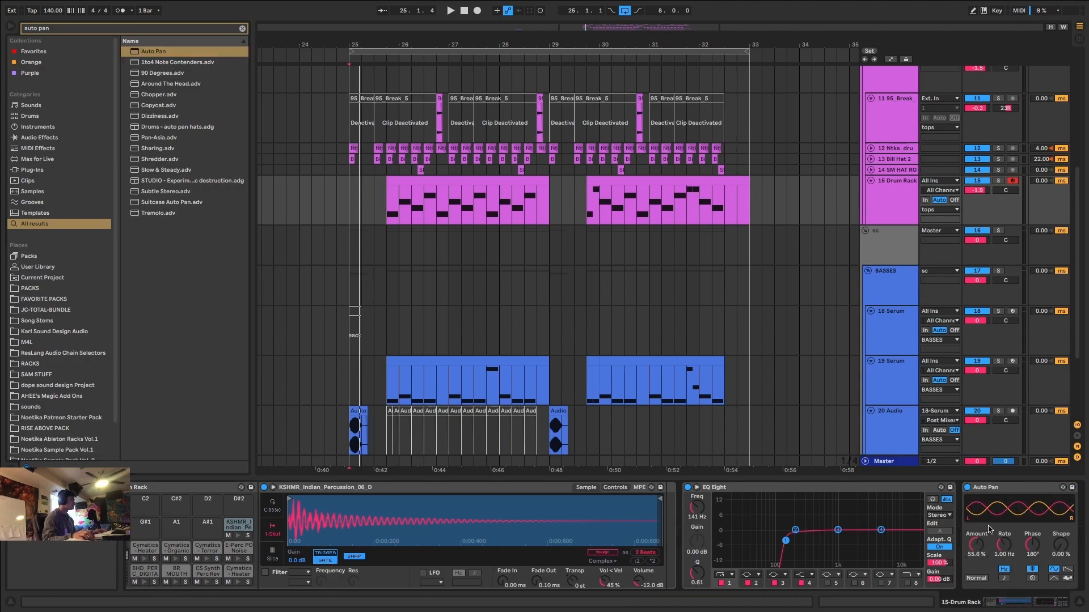
click(1005, 578)
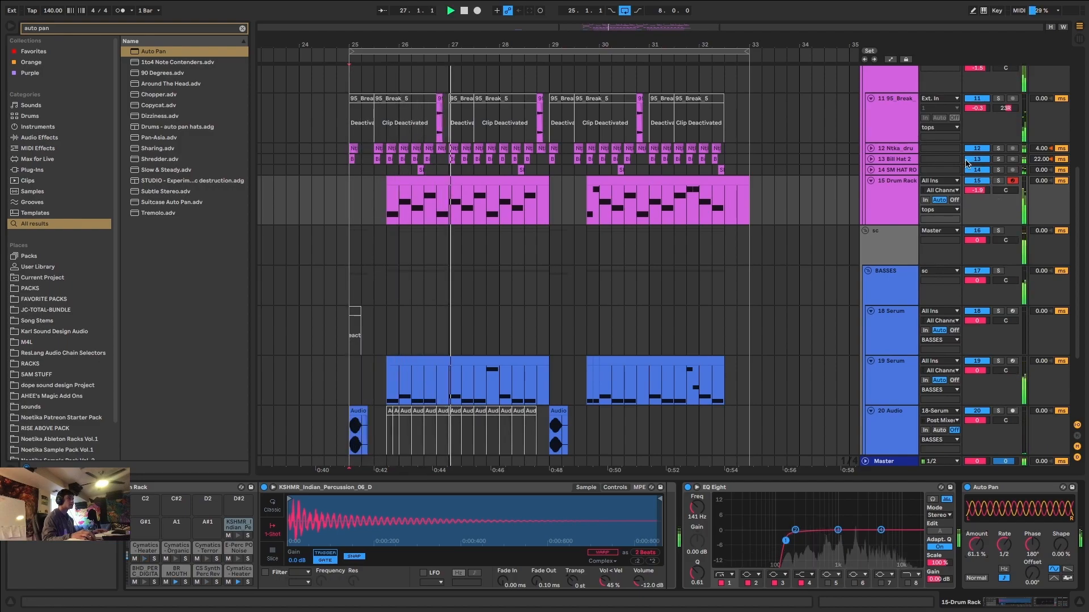
Briefly solo the drums group, and adjust the low cut in the tops group's EQ Eight to 261 Hz with a Q of 0.39.
scroll(966, 163, up, 5)
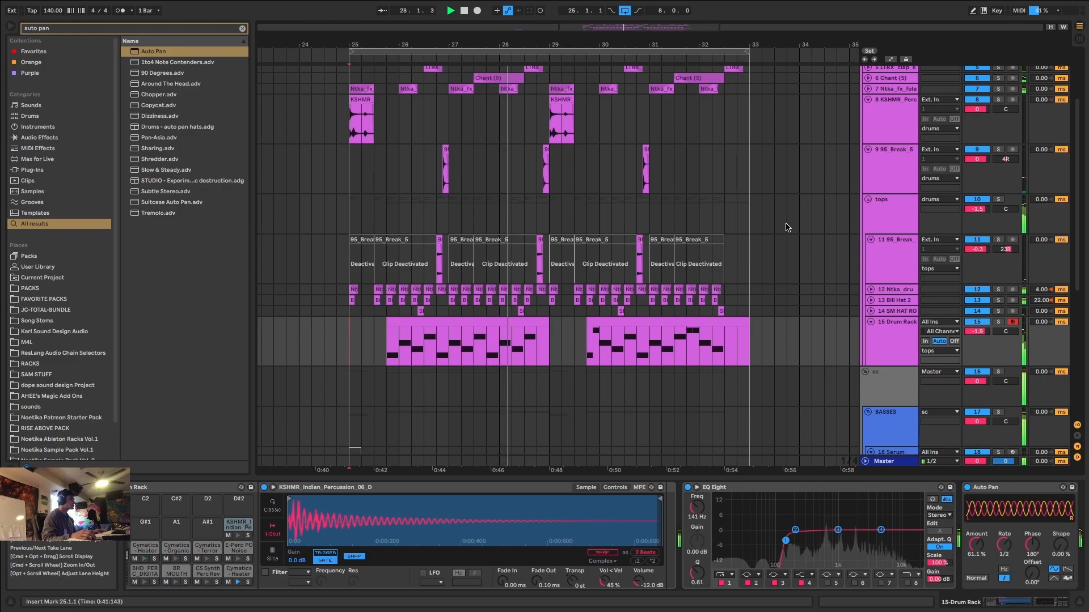
scroll(786, 226, up, 3)
click(998, 81)
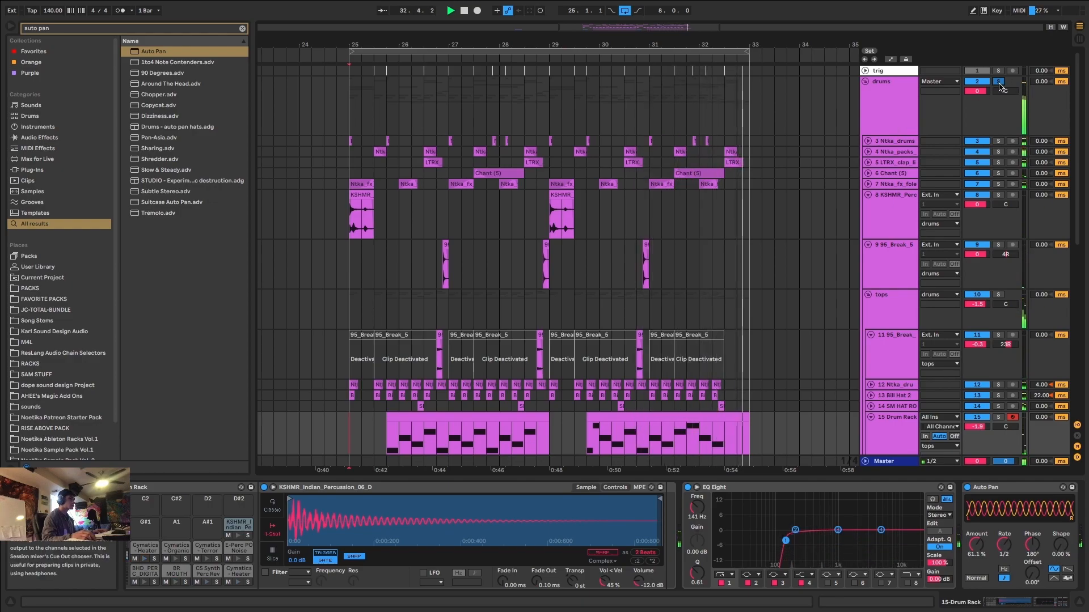
scroll(880, 156, down, 4)
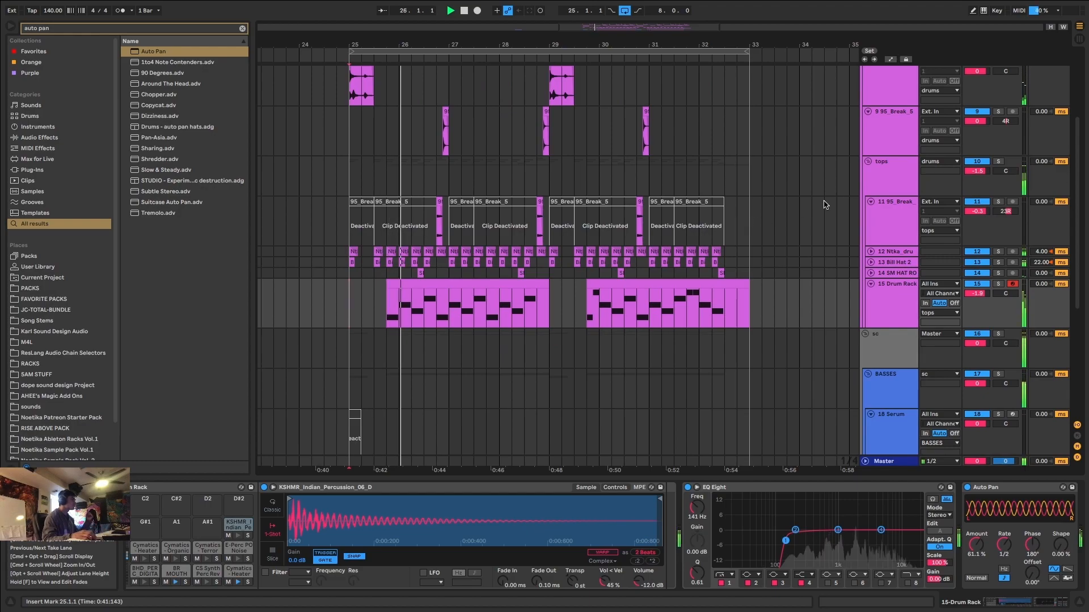
click(881, 163)
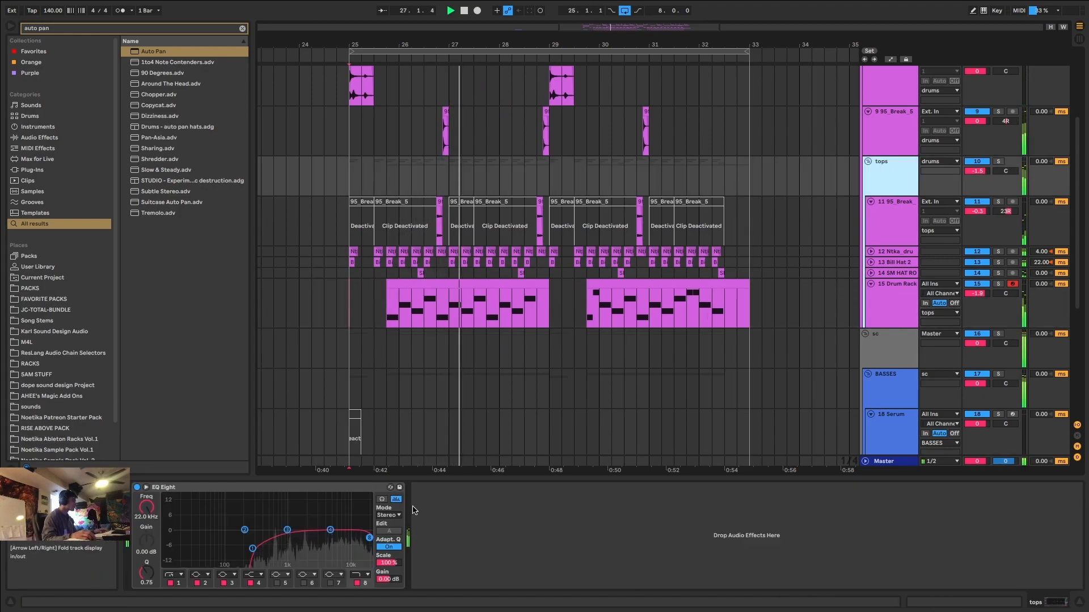
drag(253, 549, 251, 547)
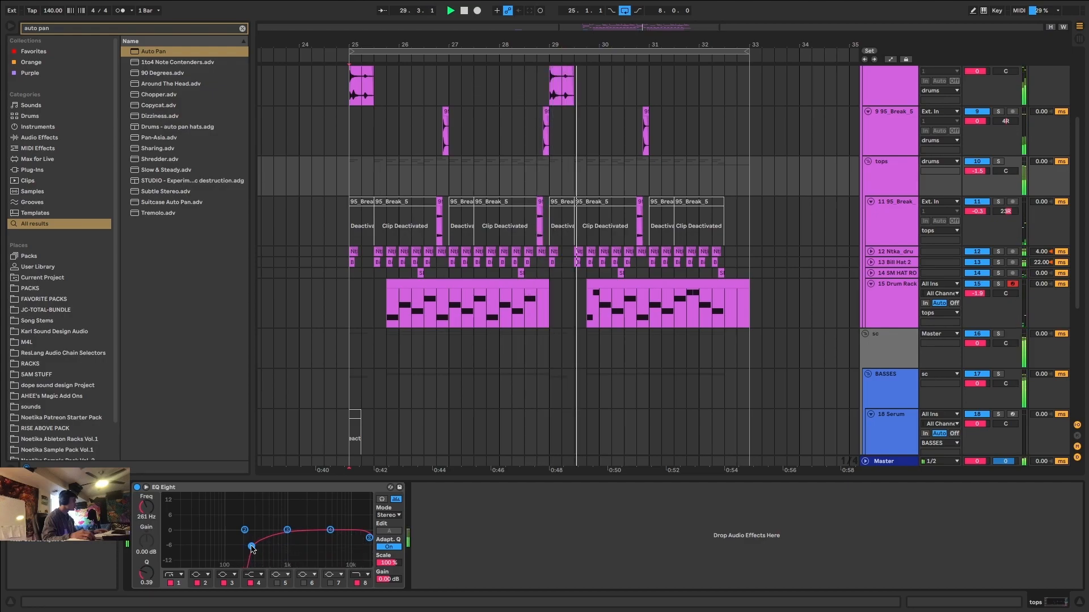
Place the insert marker at 25.1.1, inspect the first 20 Audio clip's effects chain and check the looping drop across the bass and drum tracks.
click(357, 304)
scroll(397, 303, down, 5)
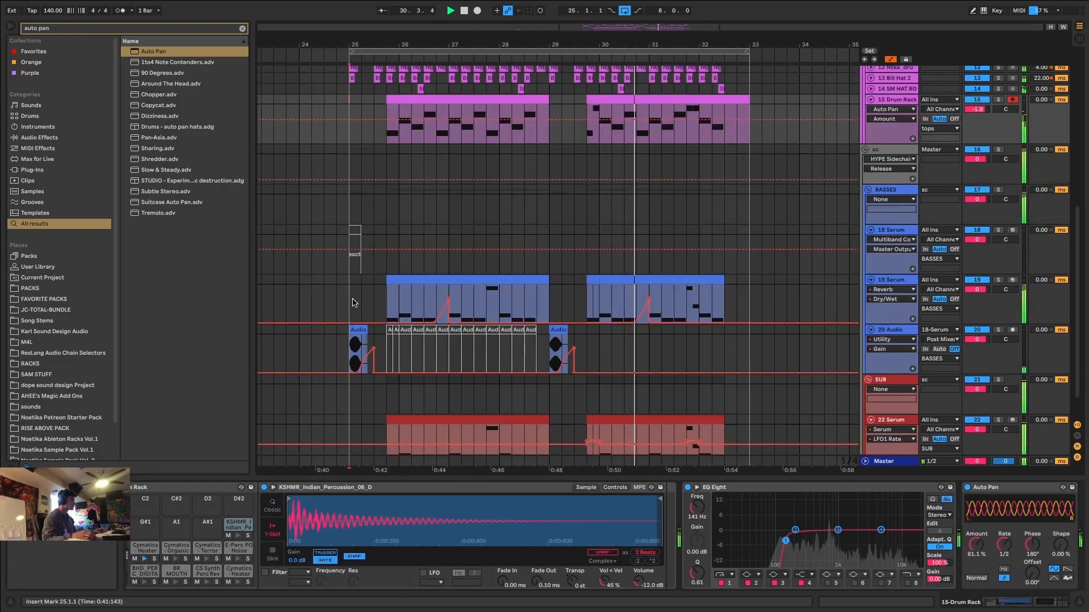
scroll(422, 302, down, 1)
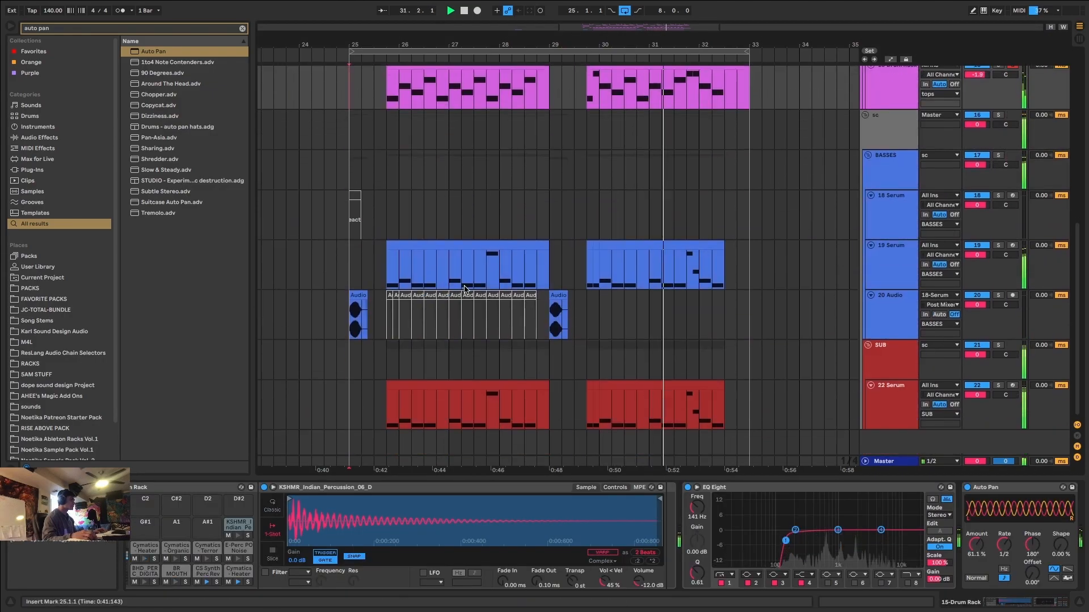
click(358, 304)
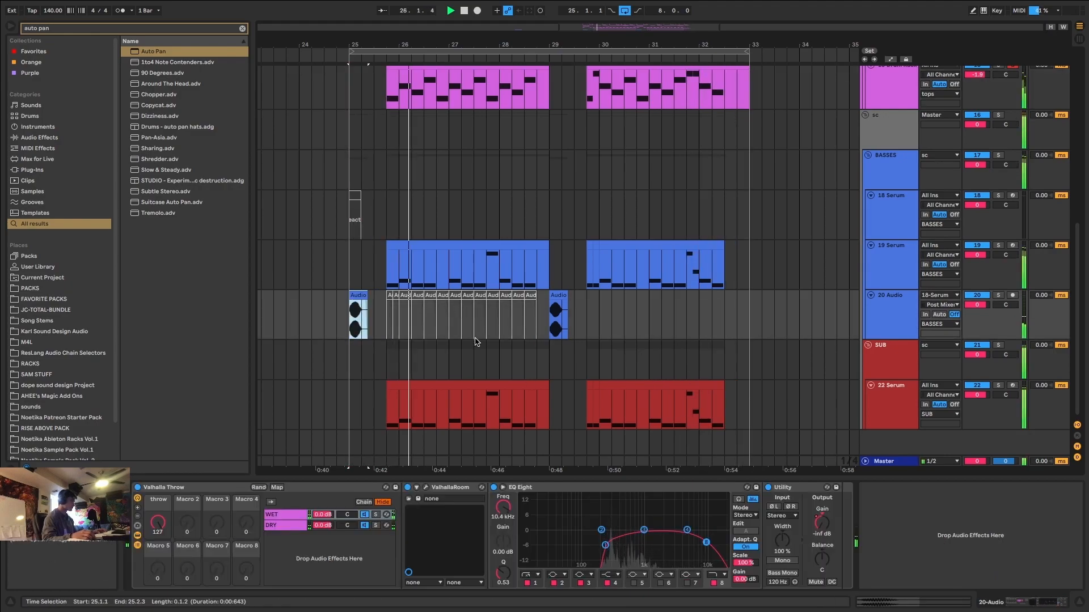
scroll(366, 300, up, 8)
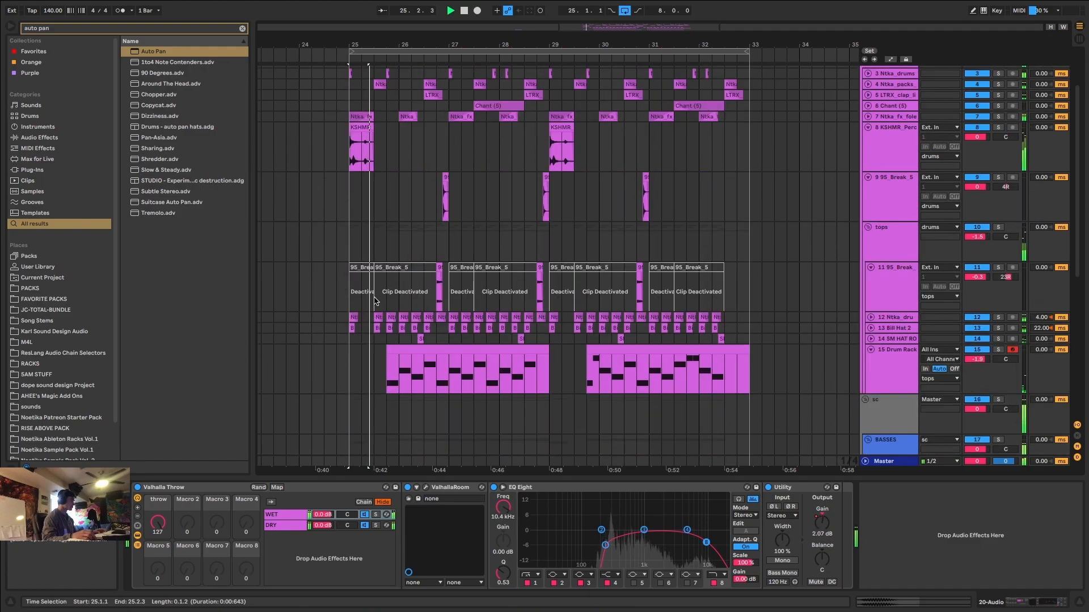
scroll(380, 309, down, 8)
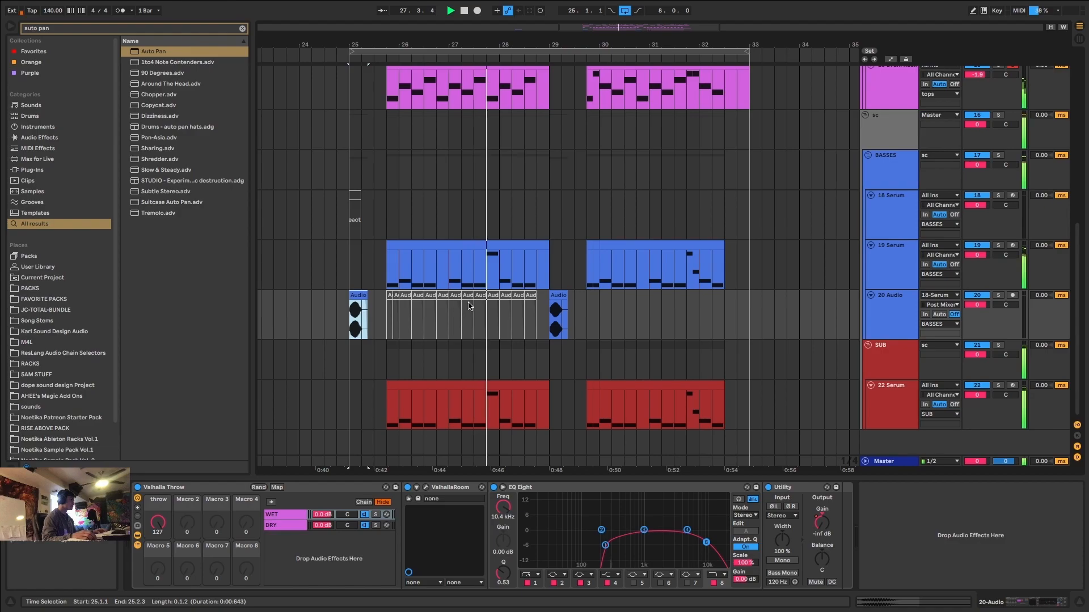
scroll(469, 306, up, 10)
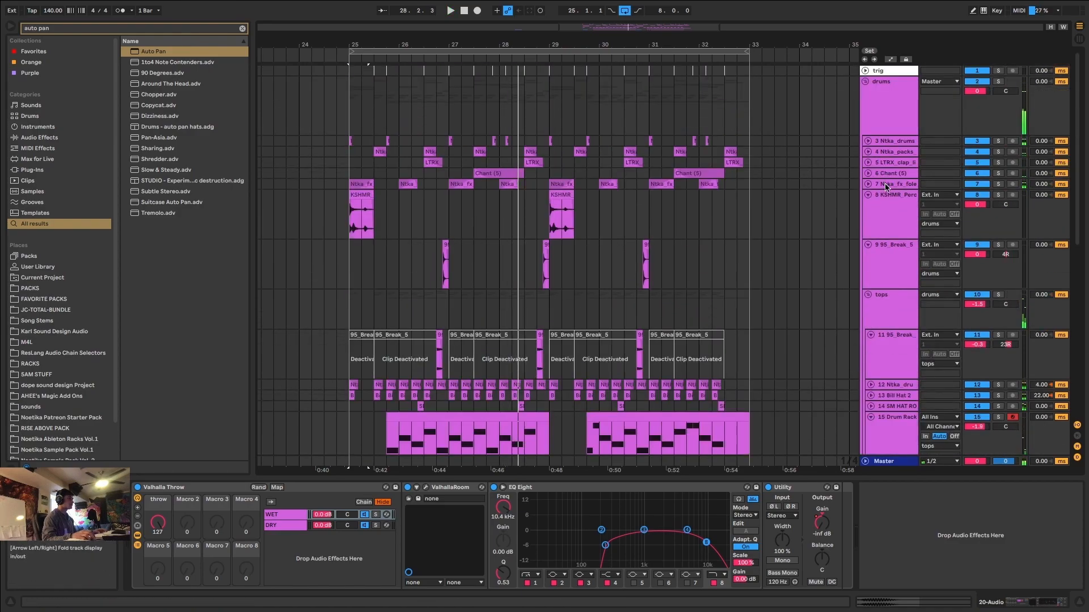
Unfold the Ntka_fx_foley track, set its volume to -6 dB and fine-tune it slightly lower while the drop plays.
click(868, 184)
click(891, 186)
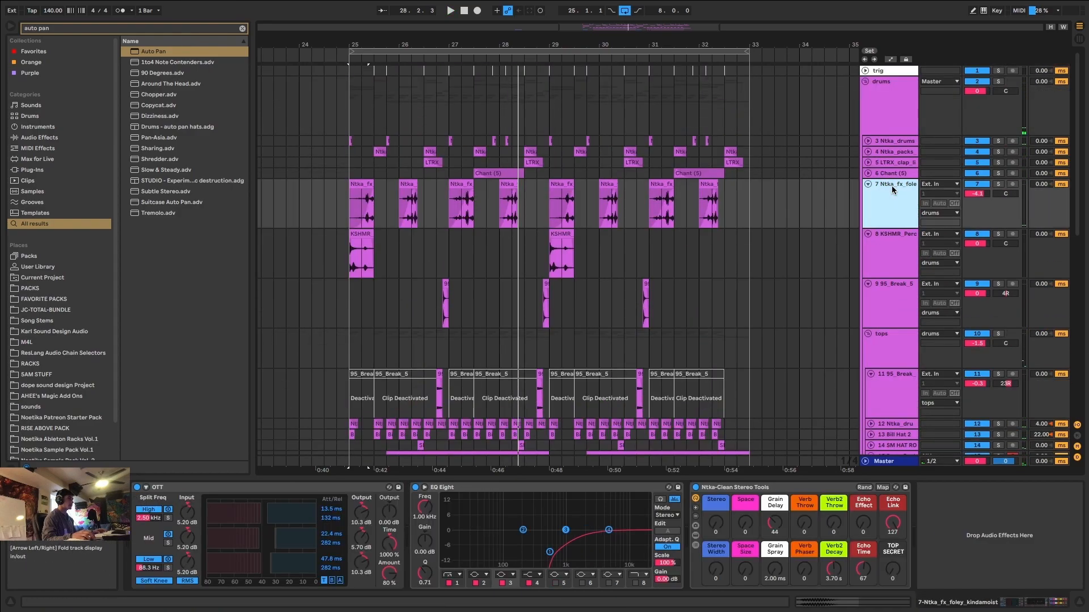
click(984, 193)
text(-6)
key(Return)
key(space)
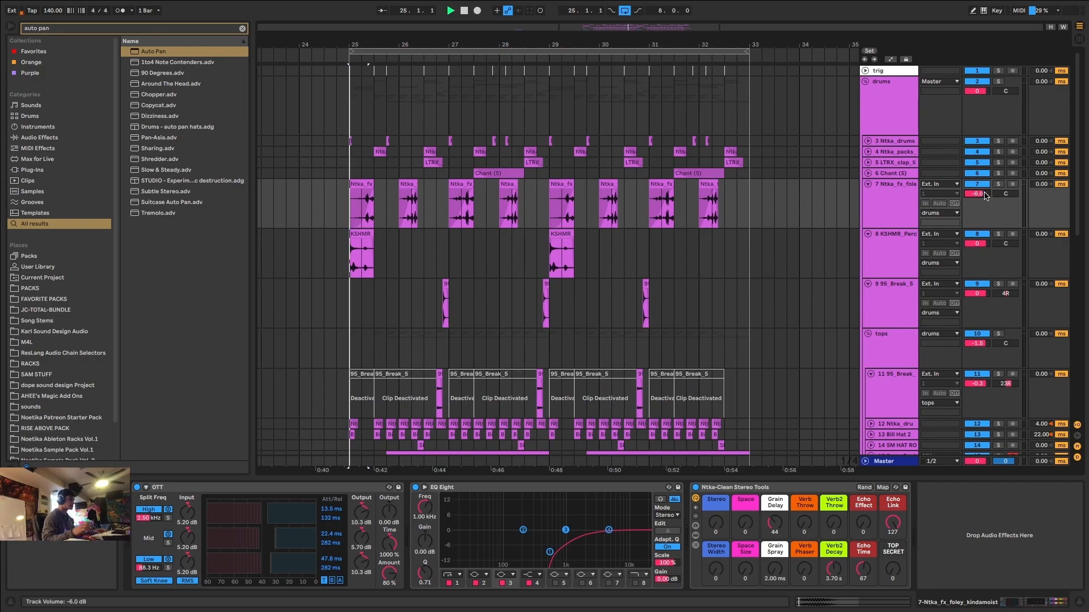
drag(979, 194, 979, 205)
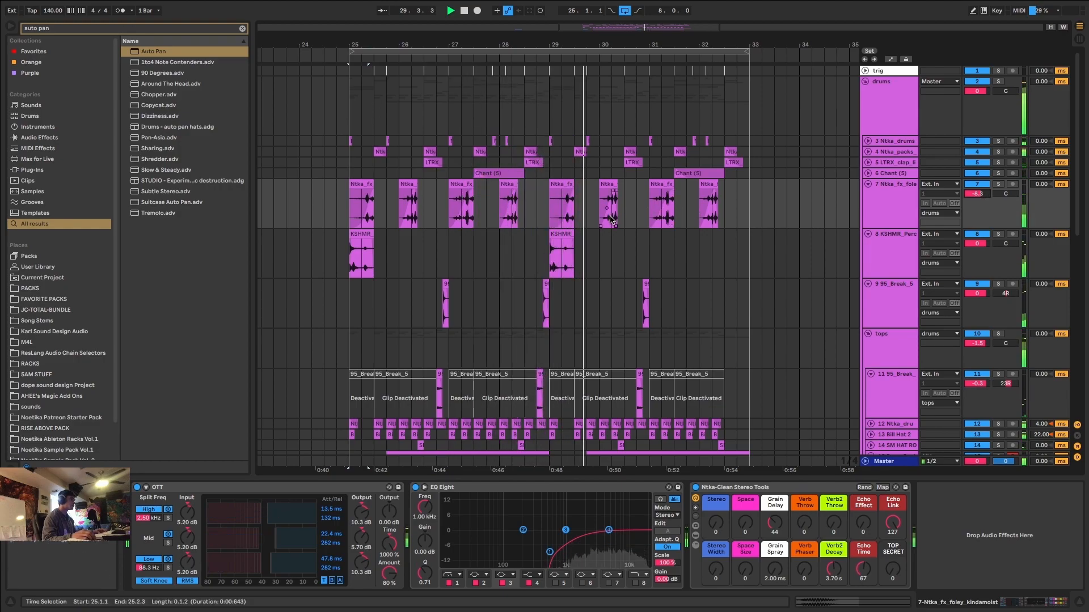
Briefly solo the Drum Rack track, reset its volume to 0 dB and restart the drop.
scroll(610, 220, down, 5)
scroll(607, 233, down, 4)
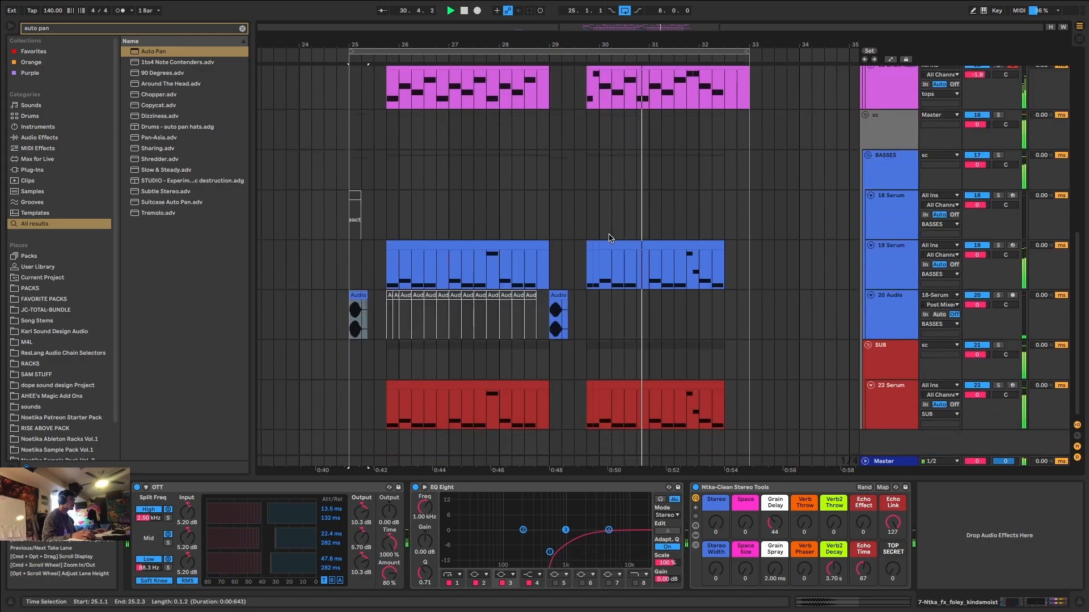
scroll(608, 238, up, 5)
scroll(611, 238, down, 4)
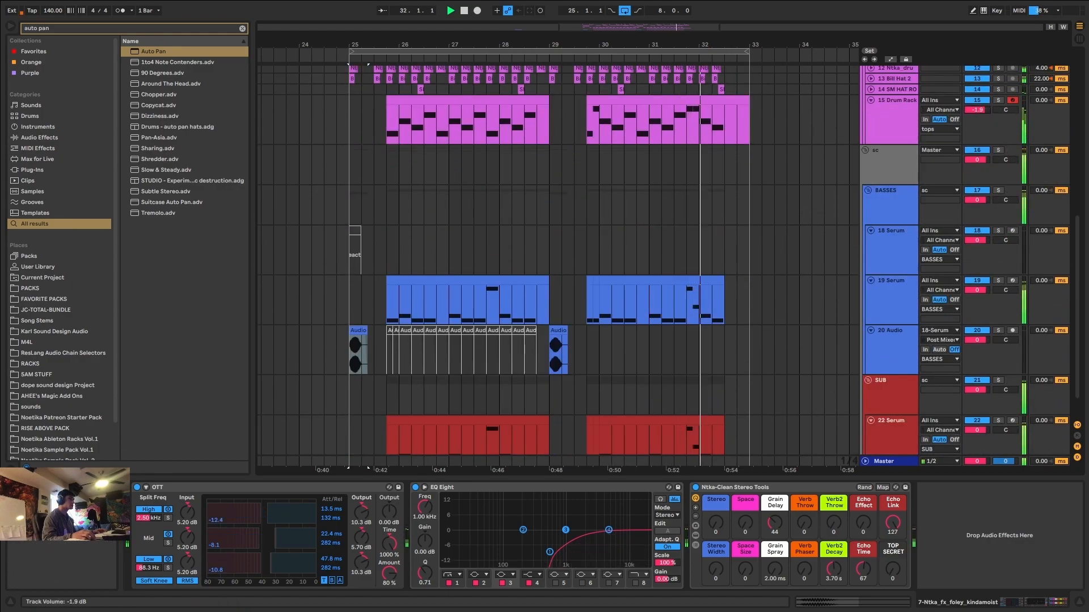
click(999, 99)
click(1000, 100)
key(space)
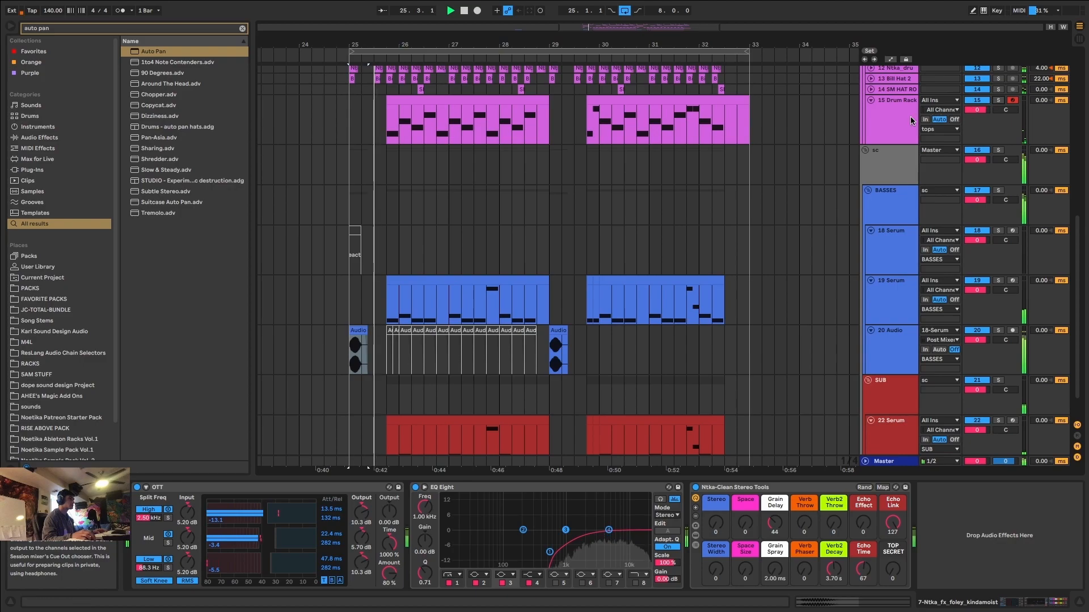
Compare the drop with and without the Drum Rack track by toggling the track's activation, and stop playback.
click(910, 117)
scroll(943, 108, up, 1)
scroll(943, 108, up, 8)
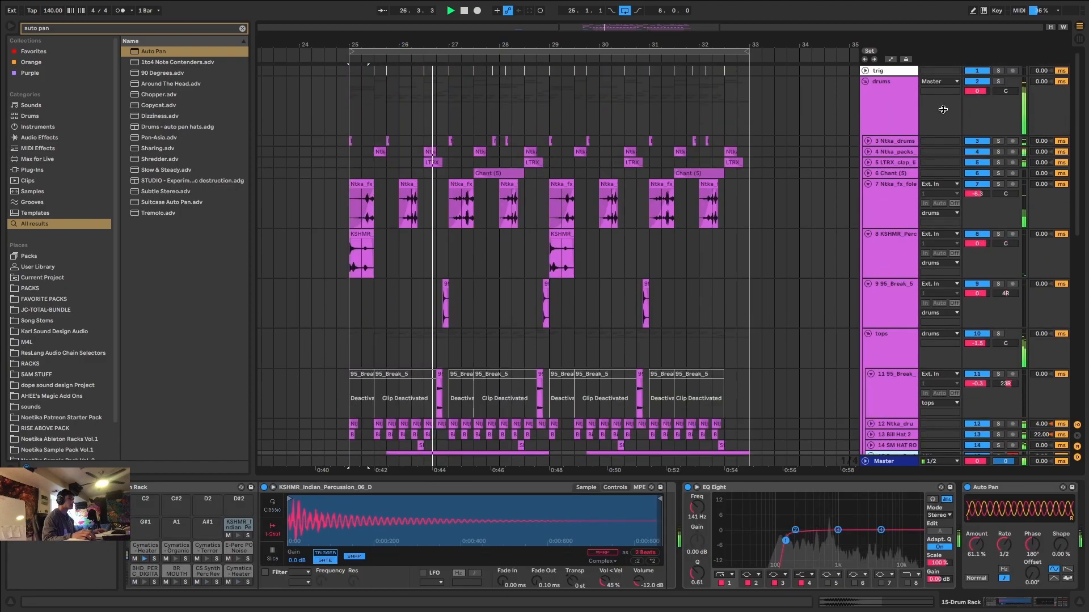
scroll(910, 158, down, 4)
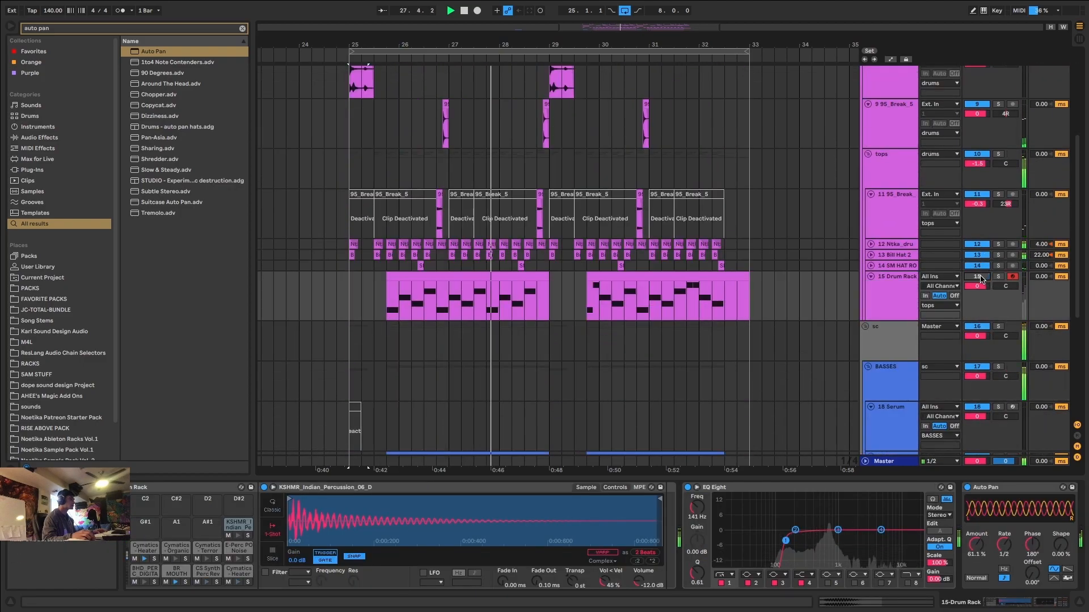
key(space)
scroll(613, 294, down, 8)
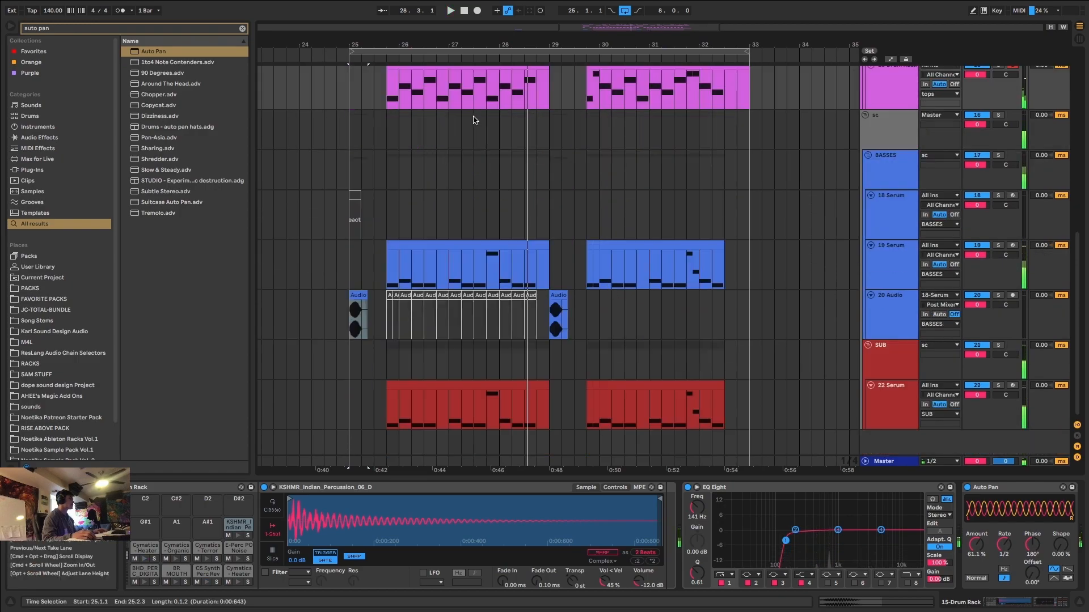
Return the insert marker to 25.1.1 and play the whole drop while checking the arrangement of the drum, bass and sub tracks.
scroll(454, 148, up, 4)
click(444, 163)
scroll(443, 193, down, 3)
scroll(435, 246, up, 10)
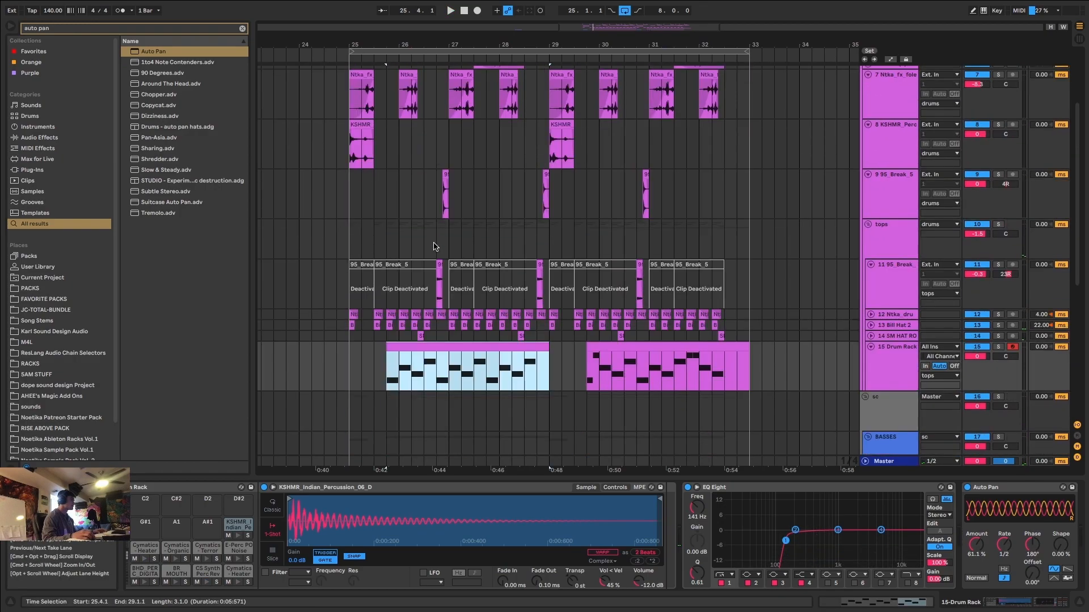
click(339, 358)
scroll(363, 256, down, 7)
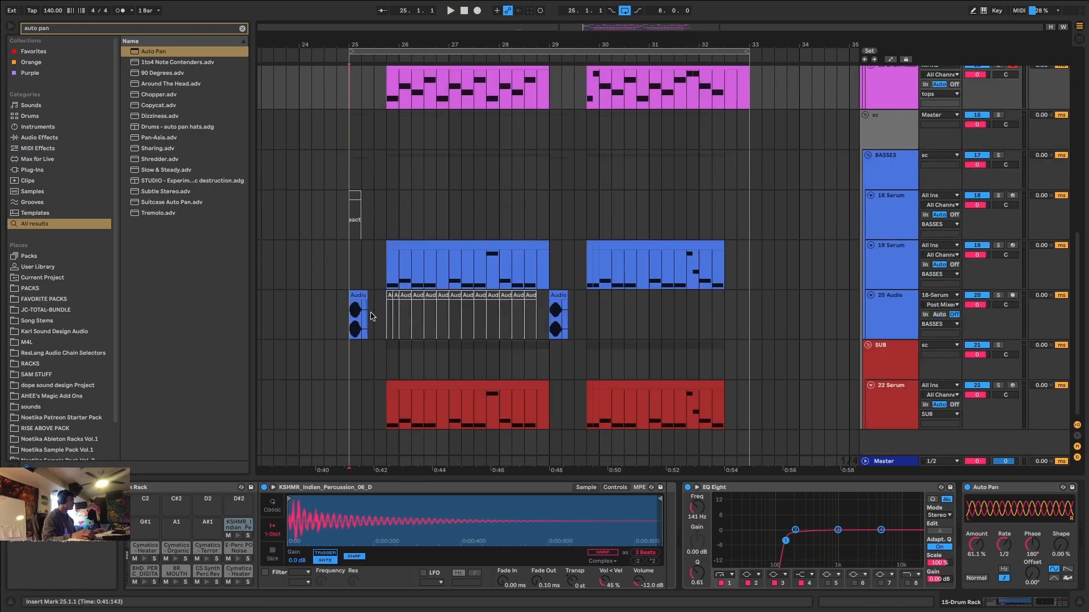
scroll(374, 229, up, 5)
scroll(387, 225, down, 6)
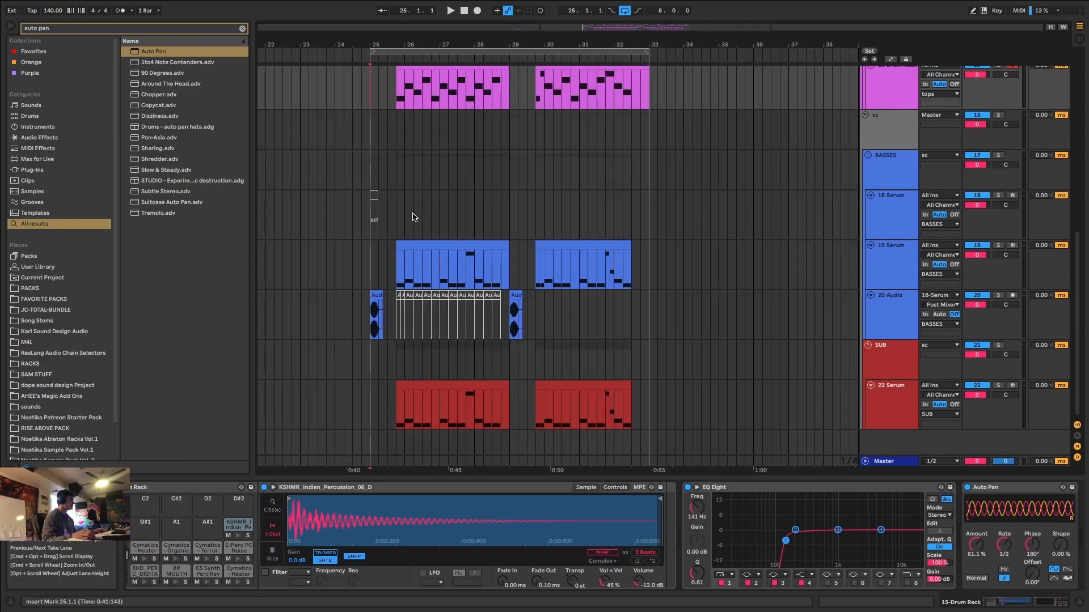
scroll(428, 229, up, 5)
scroll(374, 287, down, 3)
key(space)
scroll(380, 267, up, 2)
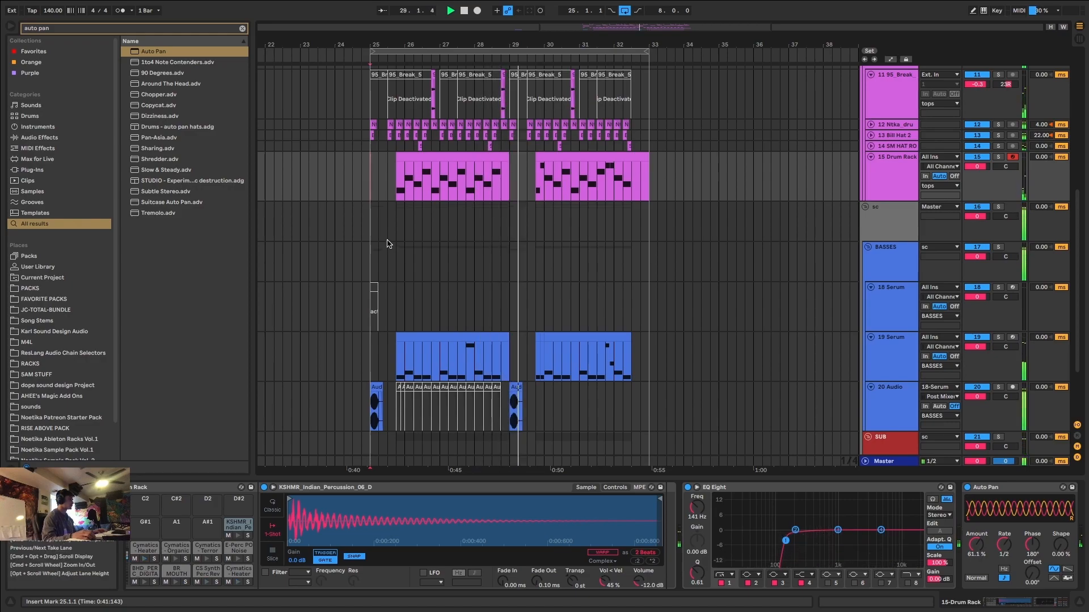
scroll(389, 243, down, 3)
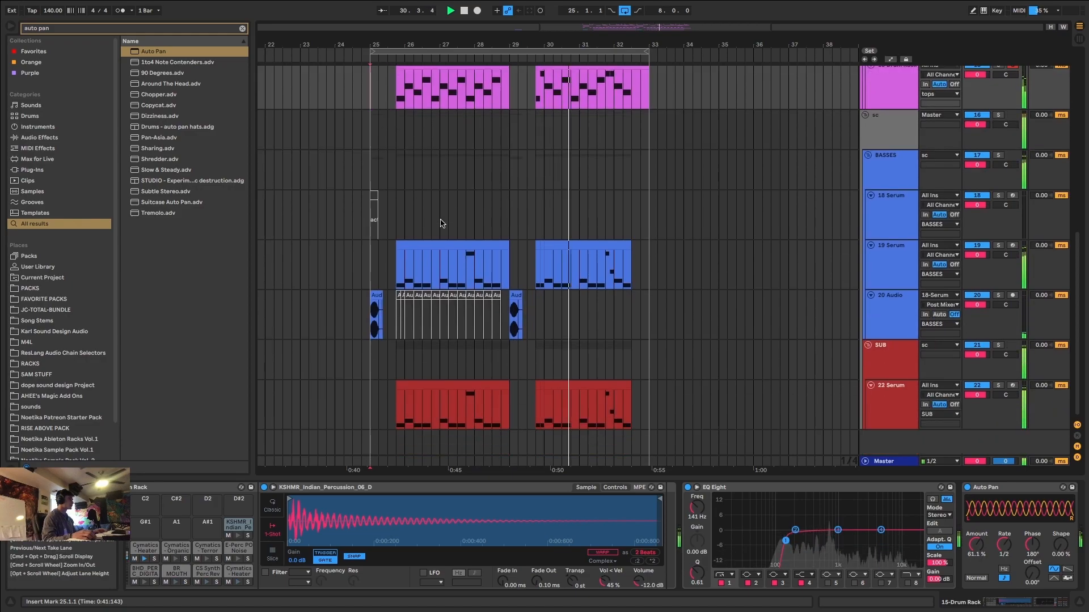
Solo the 19 Serum track and play its second bass clip from 30.1.1.
click(580, 244)
key(space)
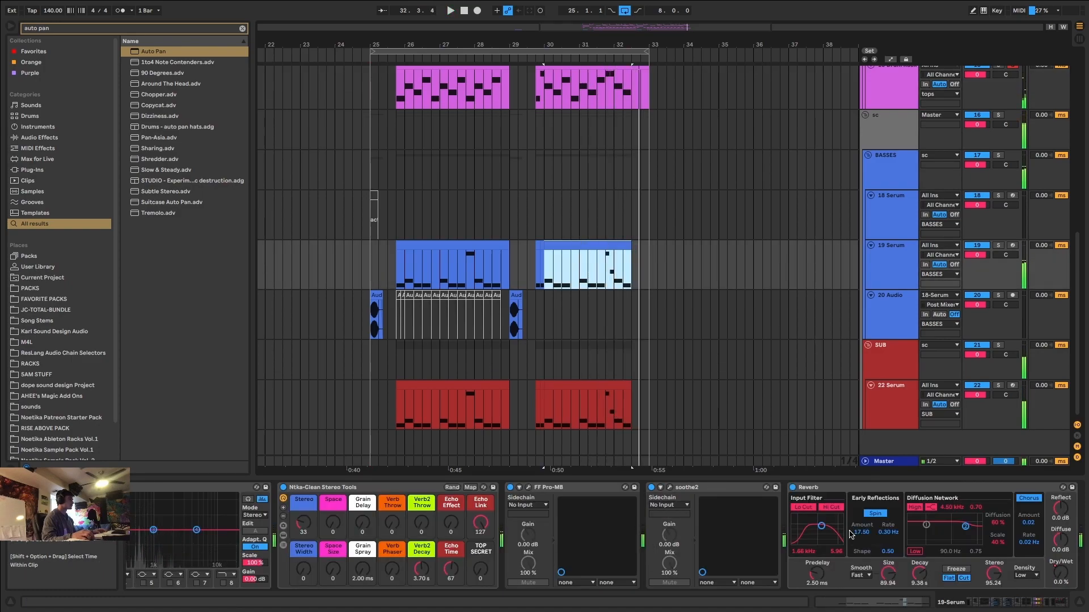
click(998, 245)
key(space)
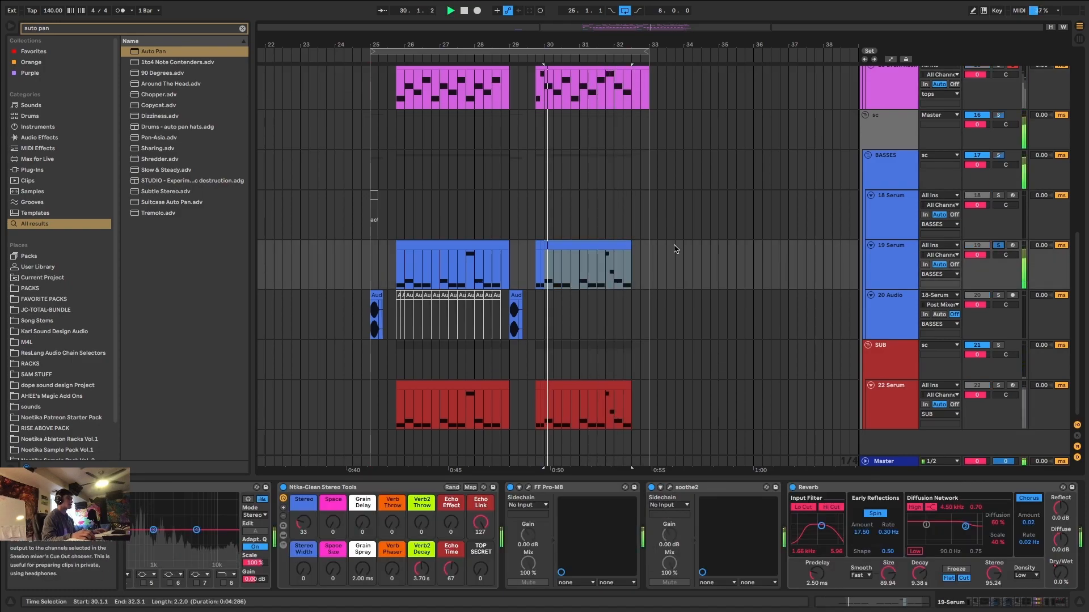
click(537, 244)
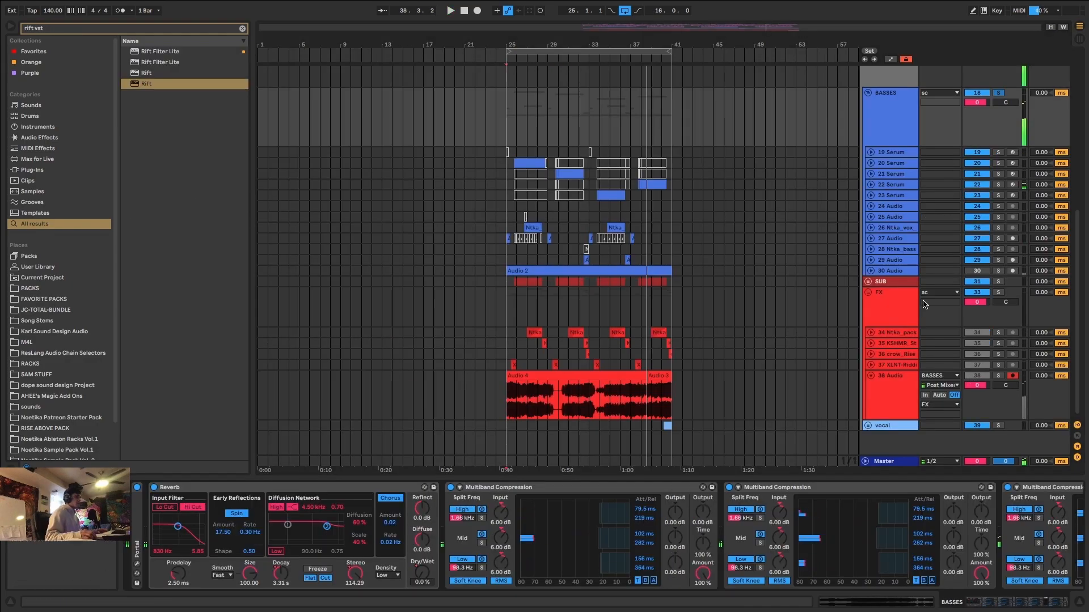
In the 16-bar version of the drop, remove the folded Portal device from the start of the BASSES group's effects chain.
click(898, 124)
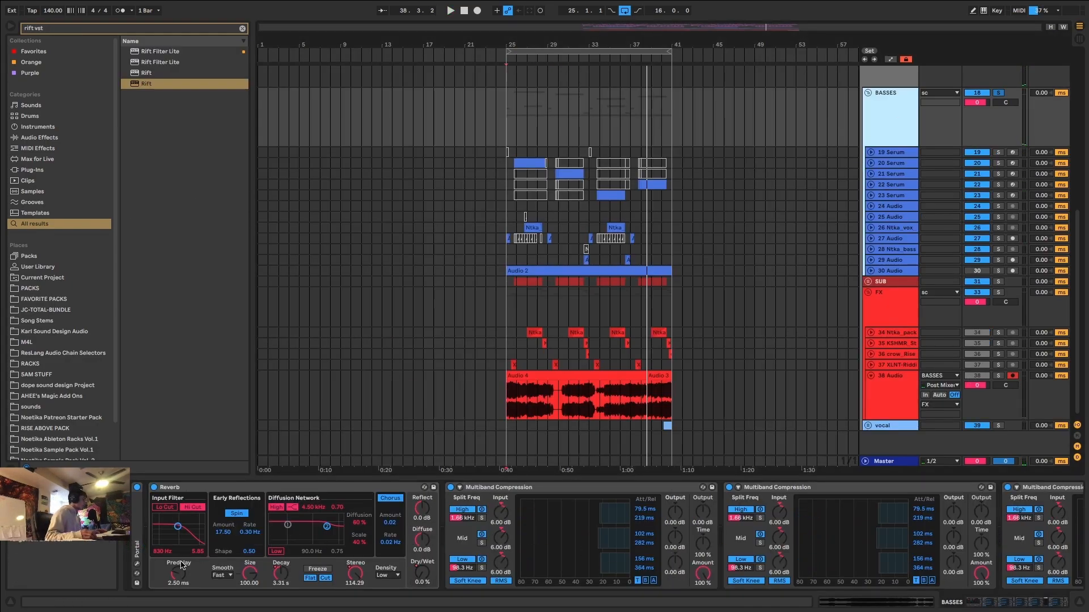
click(138, 551)
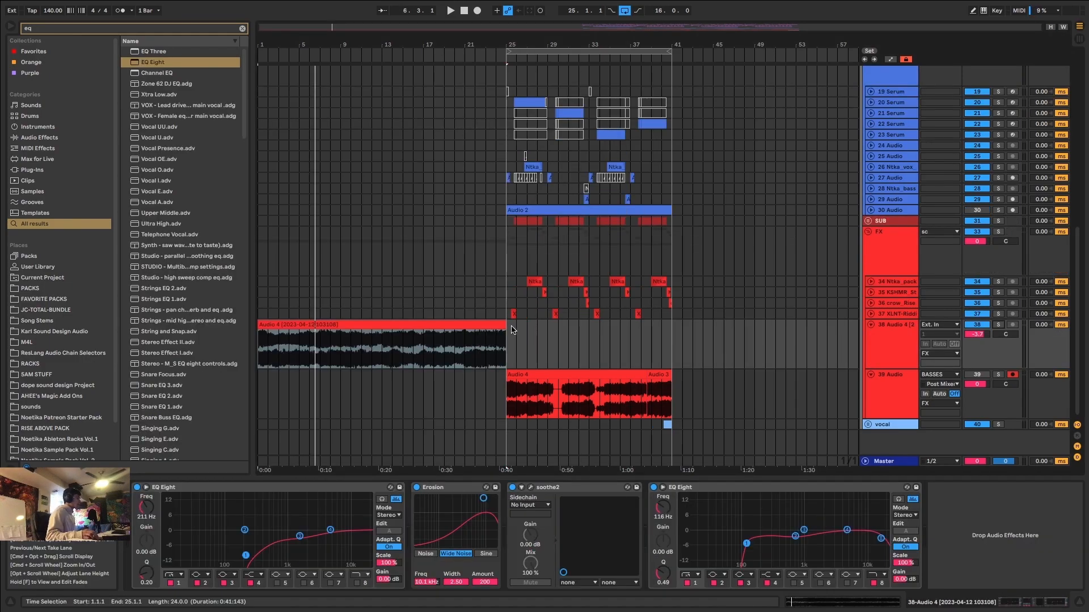
Shorten the long audio clip on track 38 to end at 24.1.1 and lower that track's volume to about -7.6 dB.
click(502, 322)
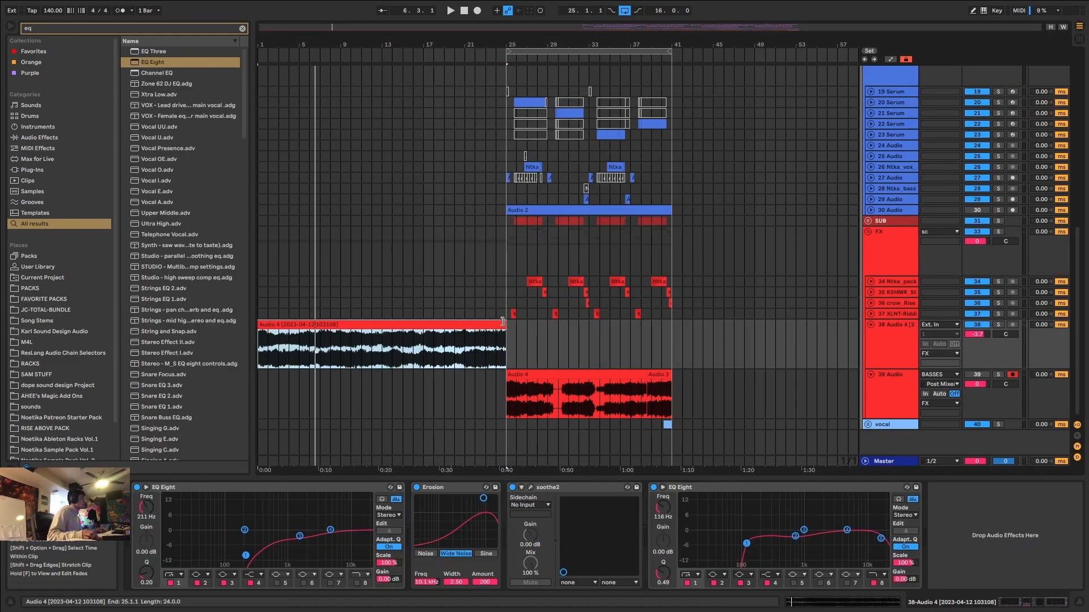
mouse_move(503, 322)
mouse_down()
mouse_move(478, 332)
mouse_move(490, 333)
mouse_up()
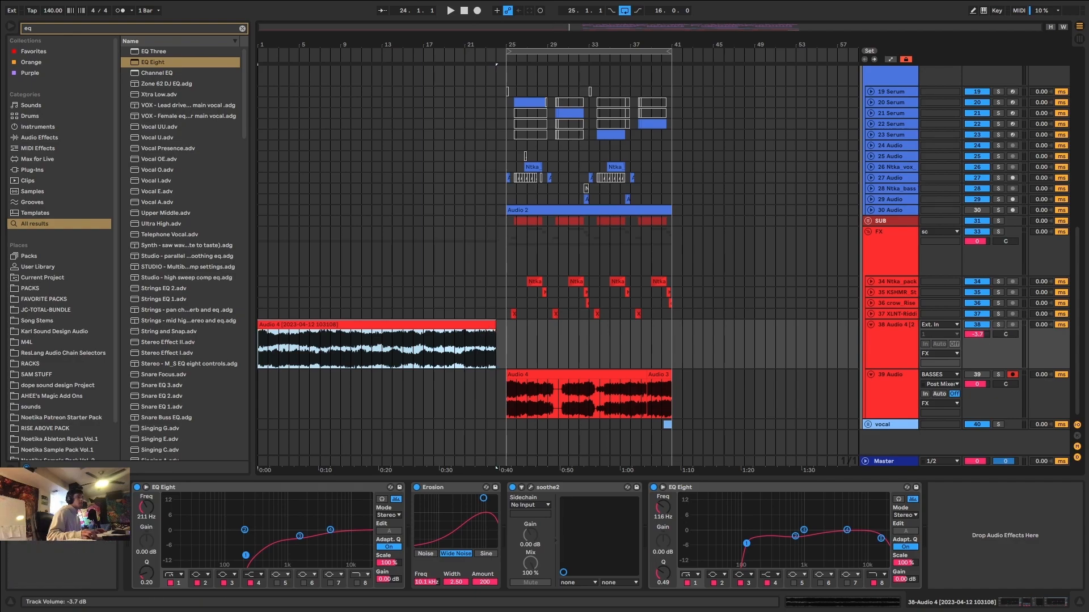
drag(976, 334, 977, 340)
click(408, 347)
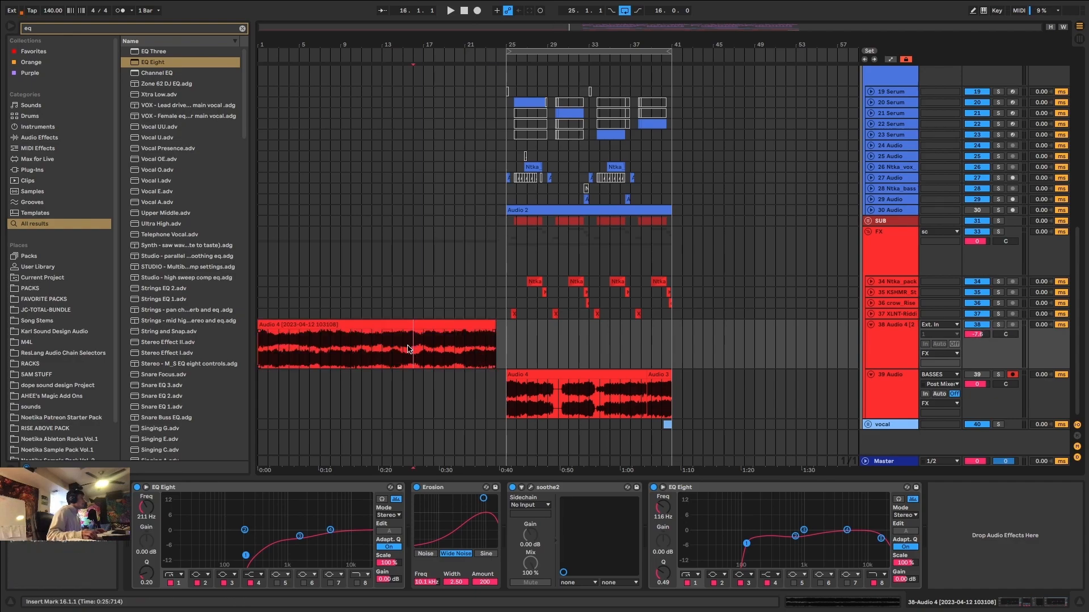
Open the shortened audio clip on track 38 and show its Track Volume envelope settings.
click(348, 326)
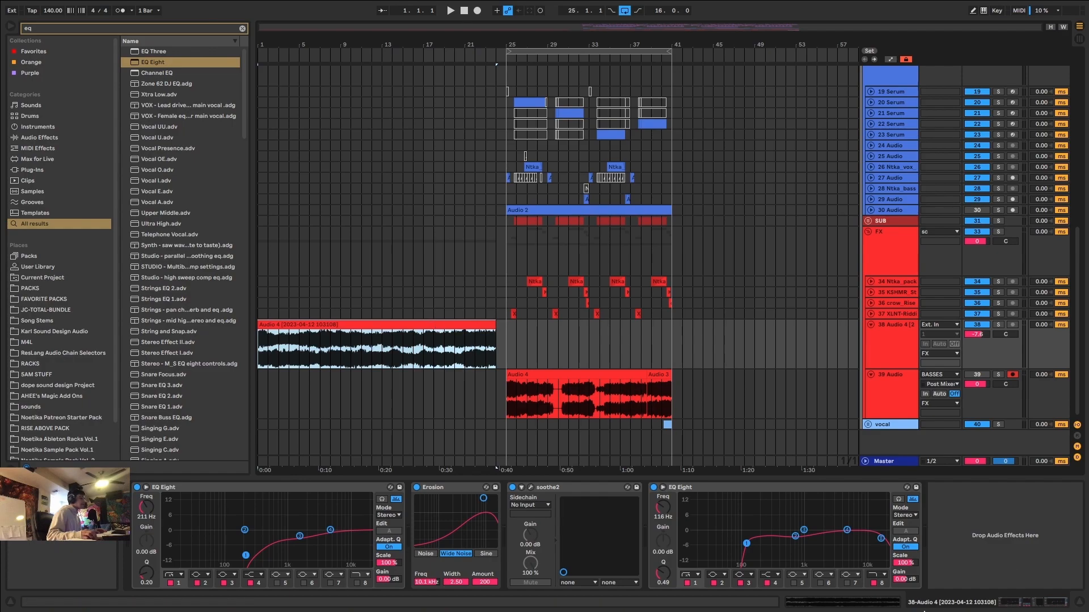
double_click(434, 325)
click(293, 496)
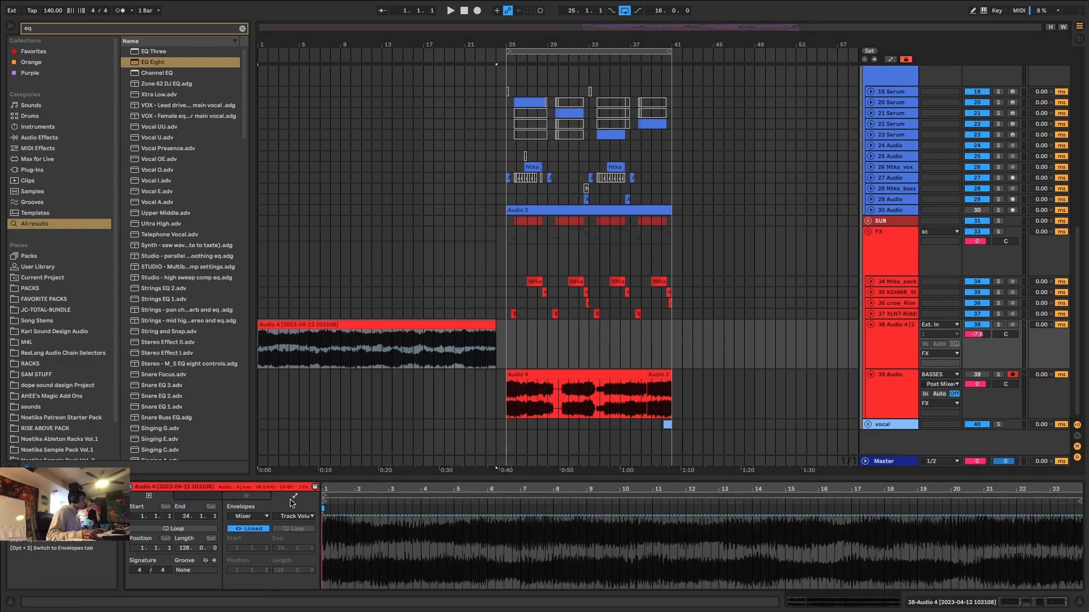
Select the time range from 25.1.1 to 42.1.1 on the 39 Audio track, covering both of its audio clips.
drag(620, 397, 672, 393)
drag(516, 389, 677, 390)
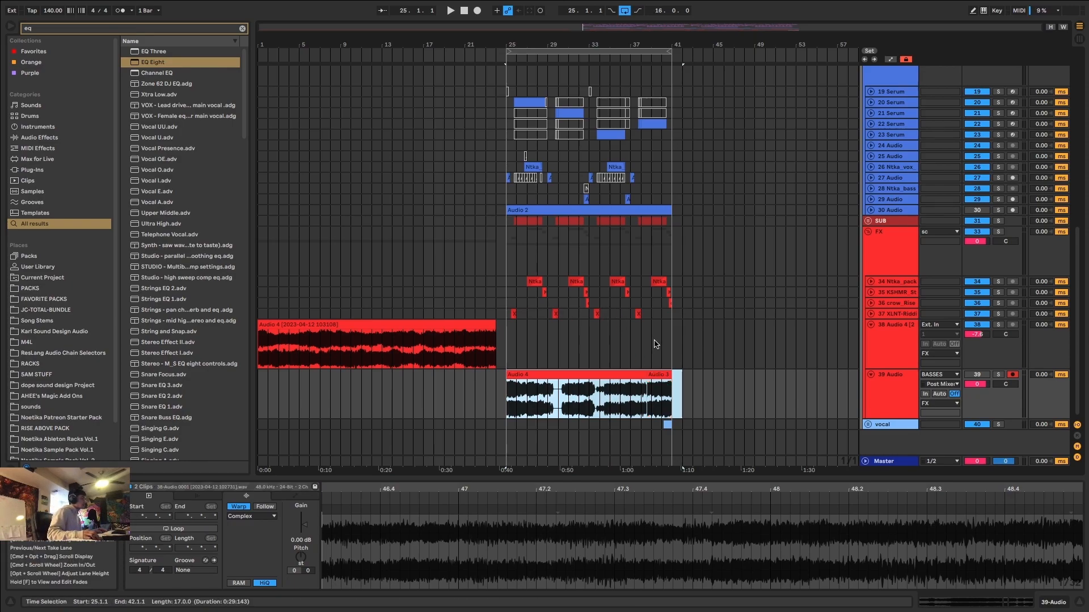
scroll(360, 189, up, 2)
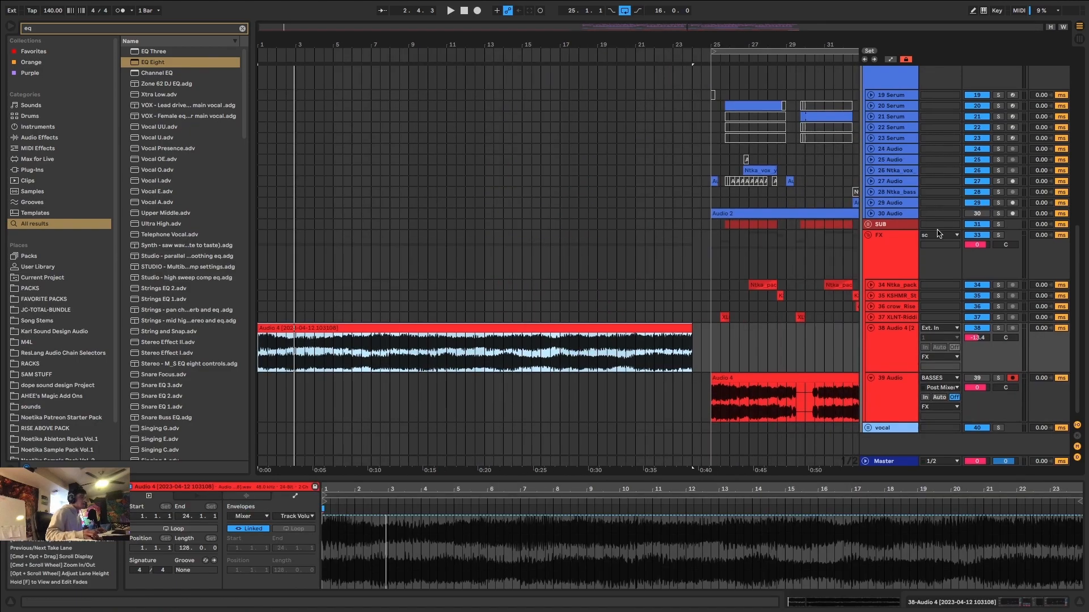
Unfold the 15 Drum Rack track and copy its first percussion clip to the start of the timeline at 1.1.1.
scroll(874, 170, up, 5)
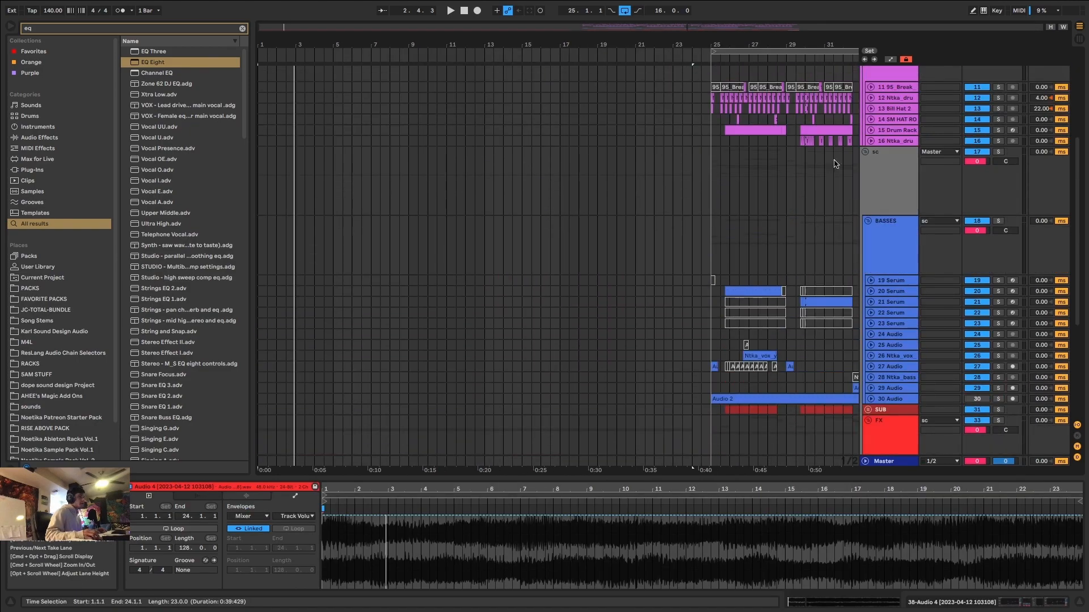
click(871, 180)
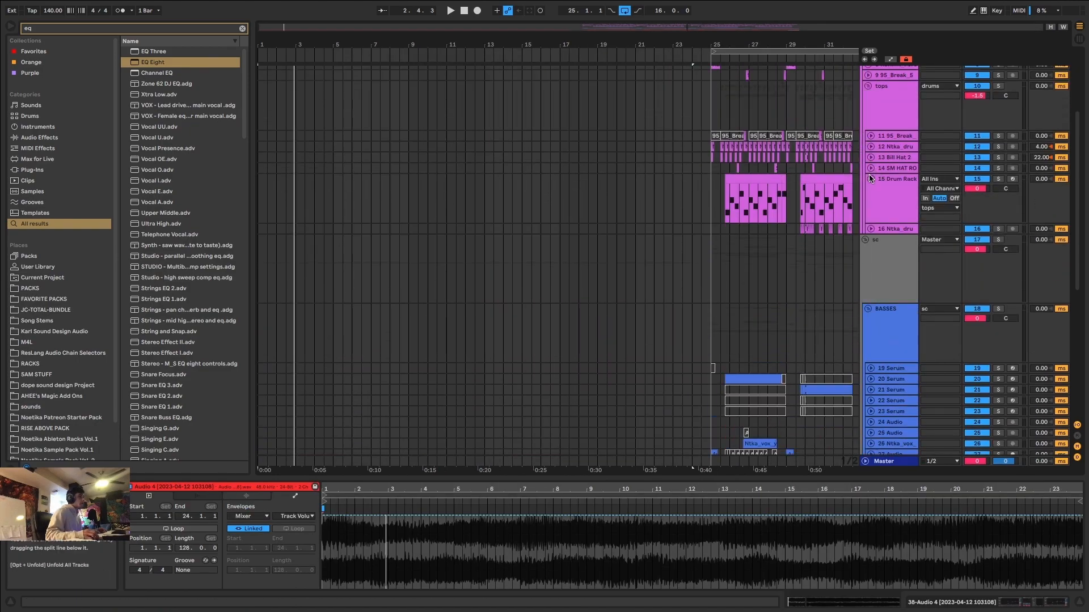
click(769, 180)
drag(787, 194, 278, 182)
Unfold and solo the 20 Serum track and play its active bass clip from 25.4.1.
scroll(754, 250, down, 5)
click(754, 248)
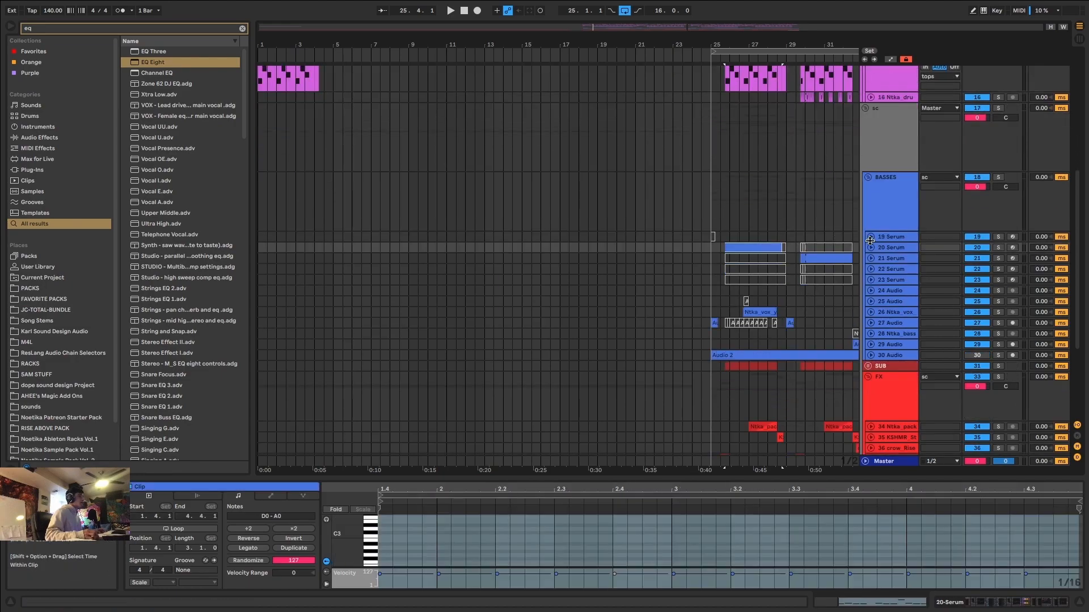
click(871, 247)
click(999, 248)
click(747, 247)
key(space)
Solo the 15 Drum Rack track instead, select its copied percussion clip at 1.1.1 and stop playback.
scroll(748, 243, up, 3)
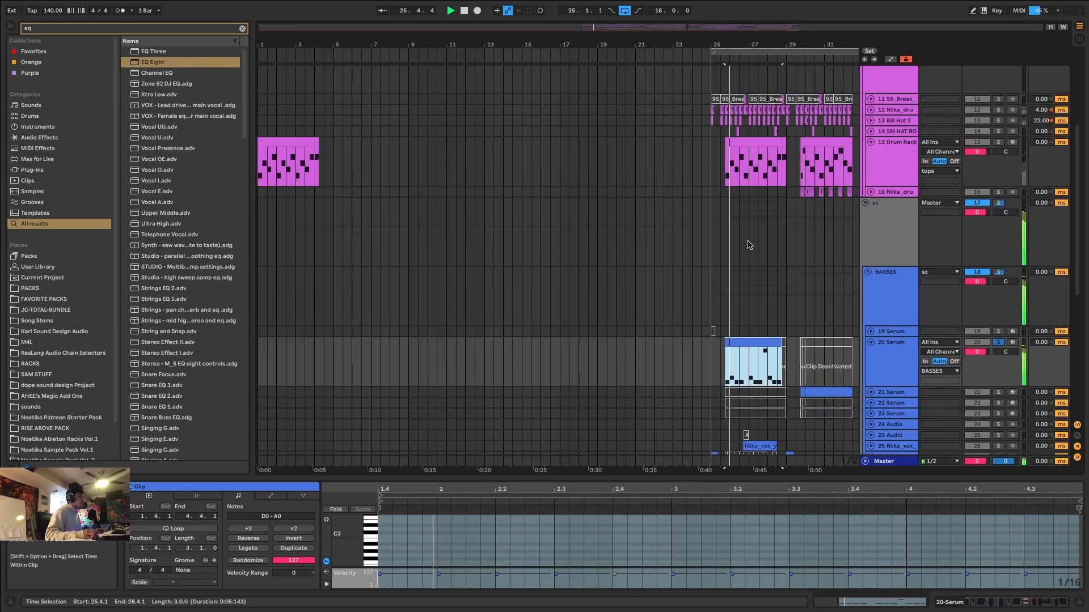
click(999, 142)
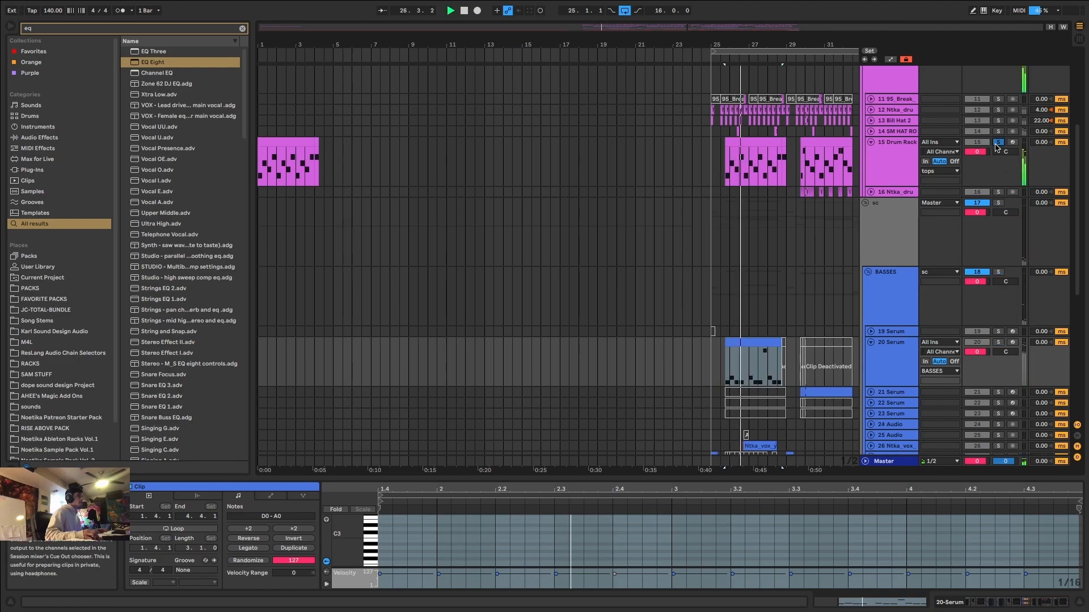
click(277, 143)
key(space)
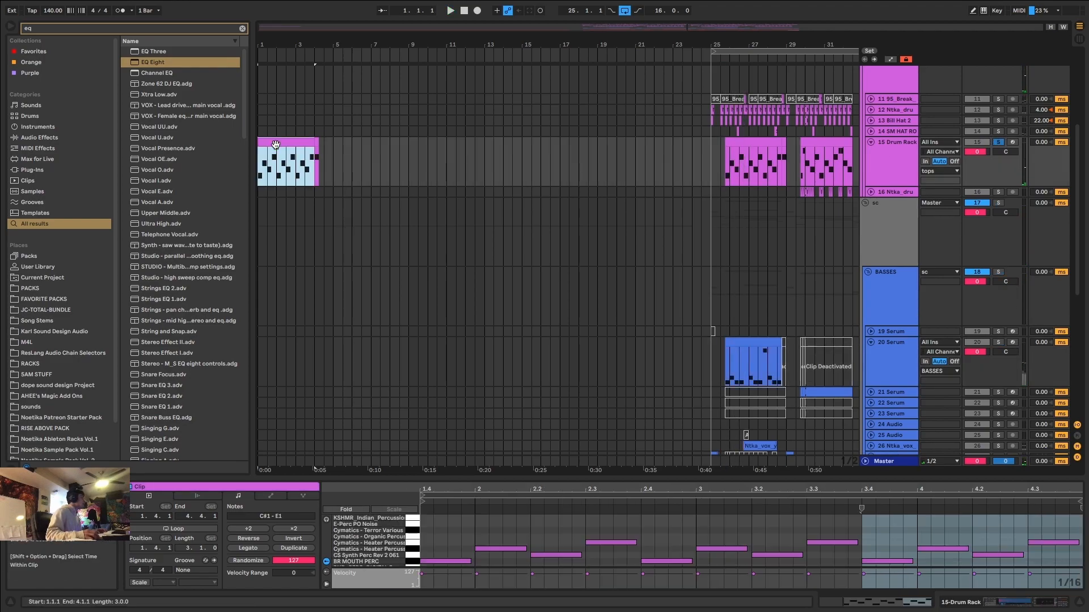
Open the copied Drum Rack clip's notes and enlarge the MIDI note editor to most of the window's height.
drag(286, 44, 285, 69)
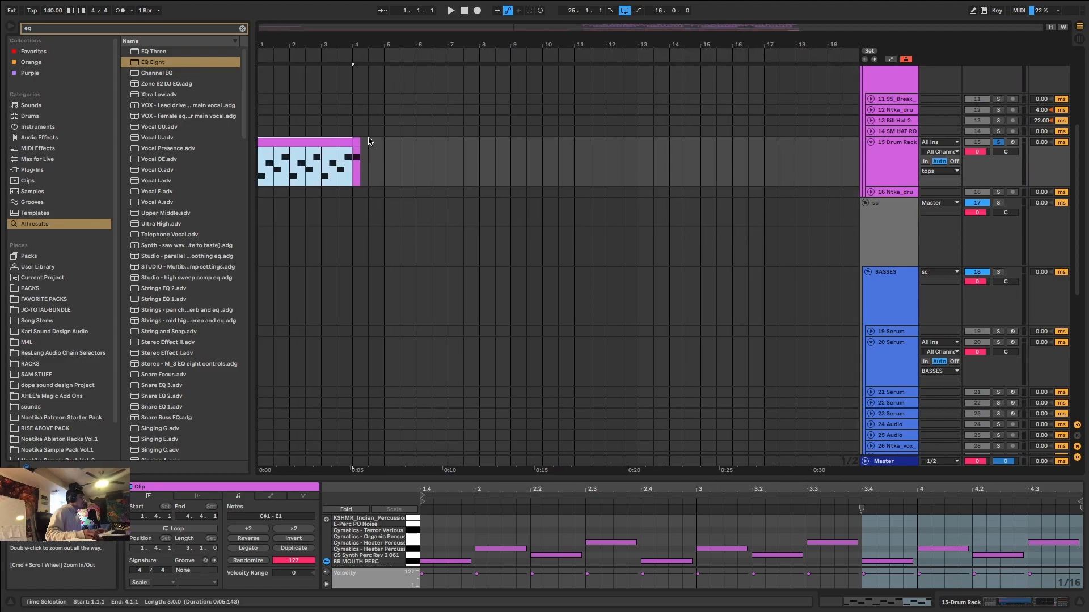
double_click(308, 144)
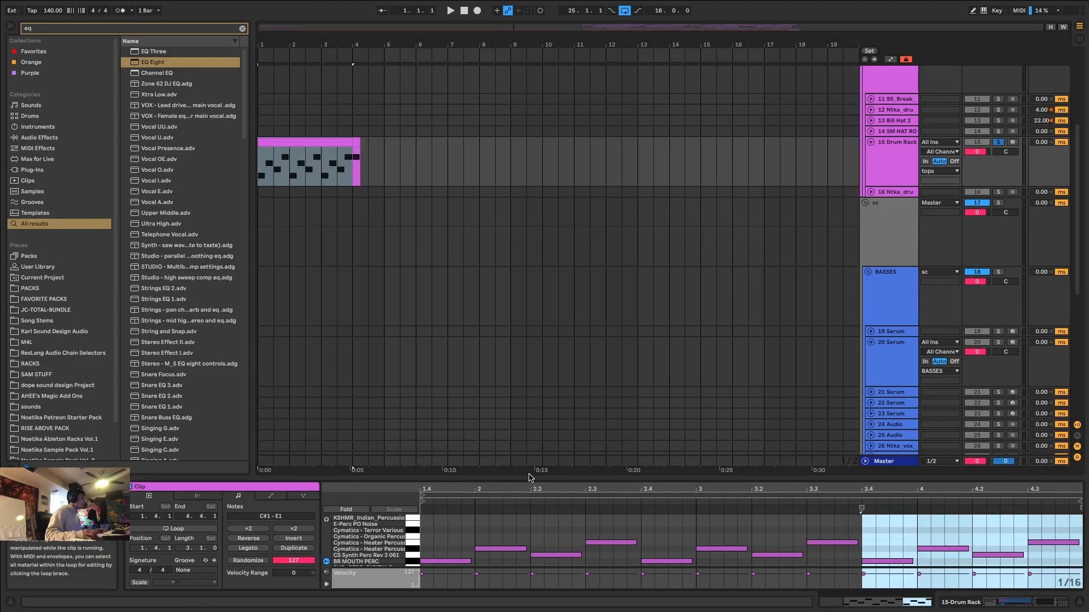
drag(529, 478, 592, 145)
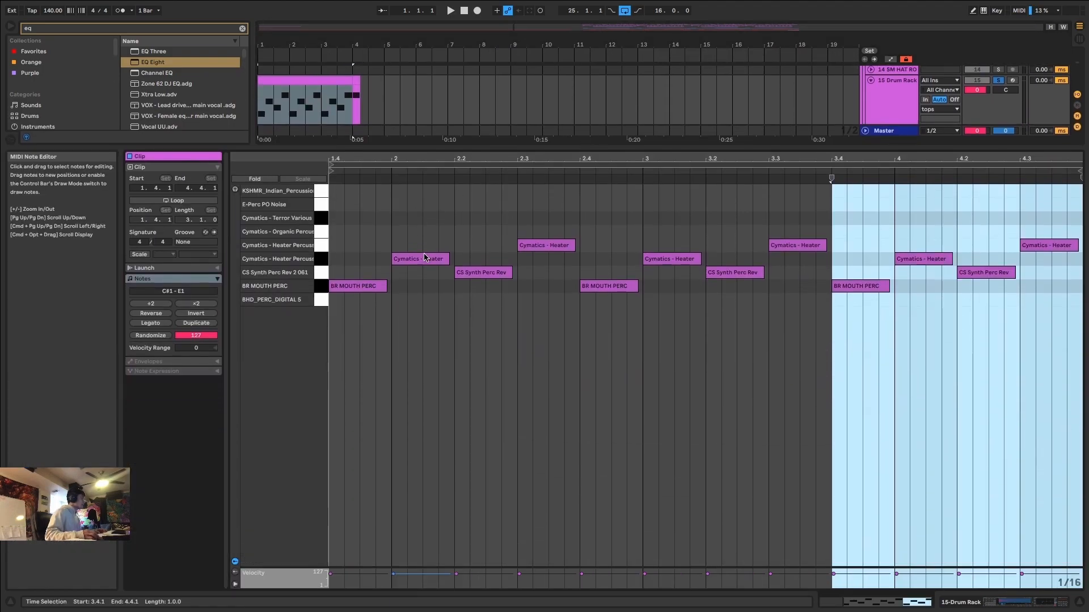
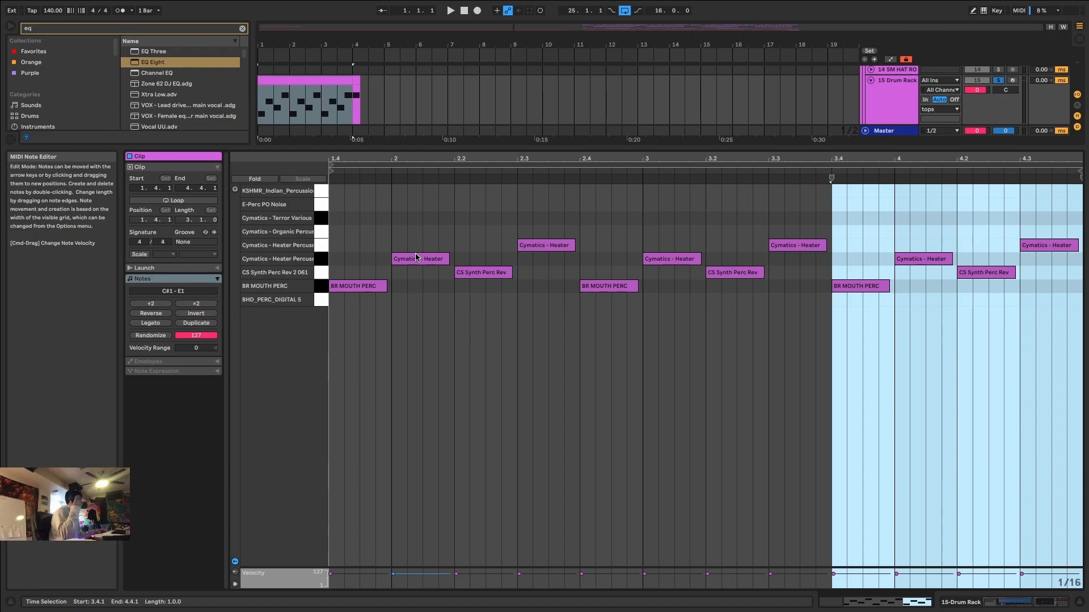
Move the notes at 2.1, 2.3 and 3.2 to Cymatics Organic Percussion and those at 2.2 and 2.4 to Heater Percussion E1 during playback.
drag(418, 260, 425, 238)
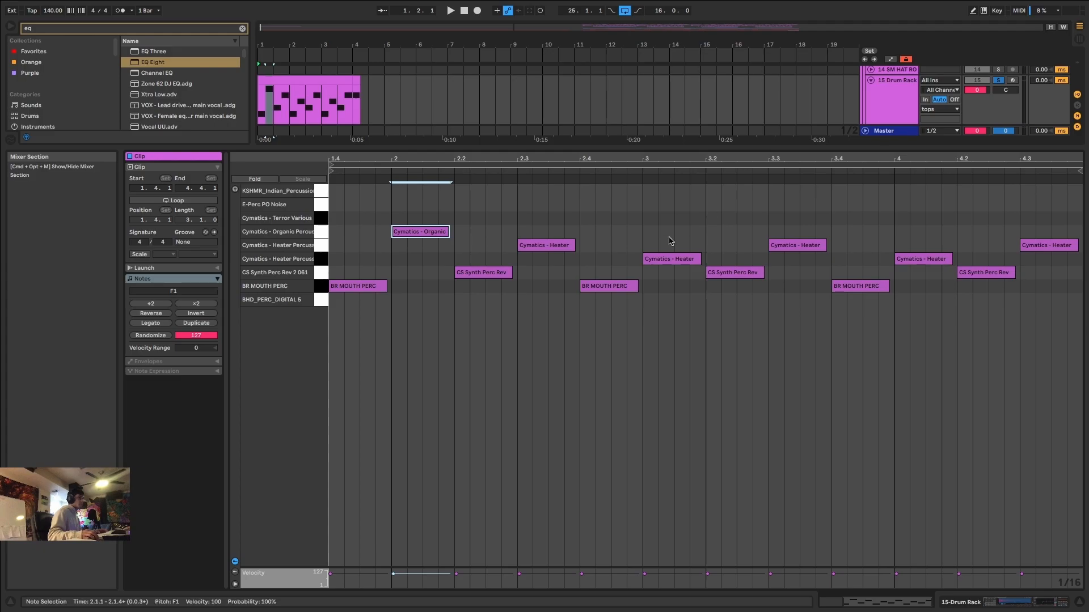
key(space)
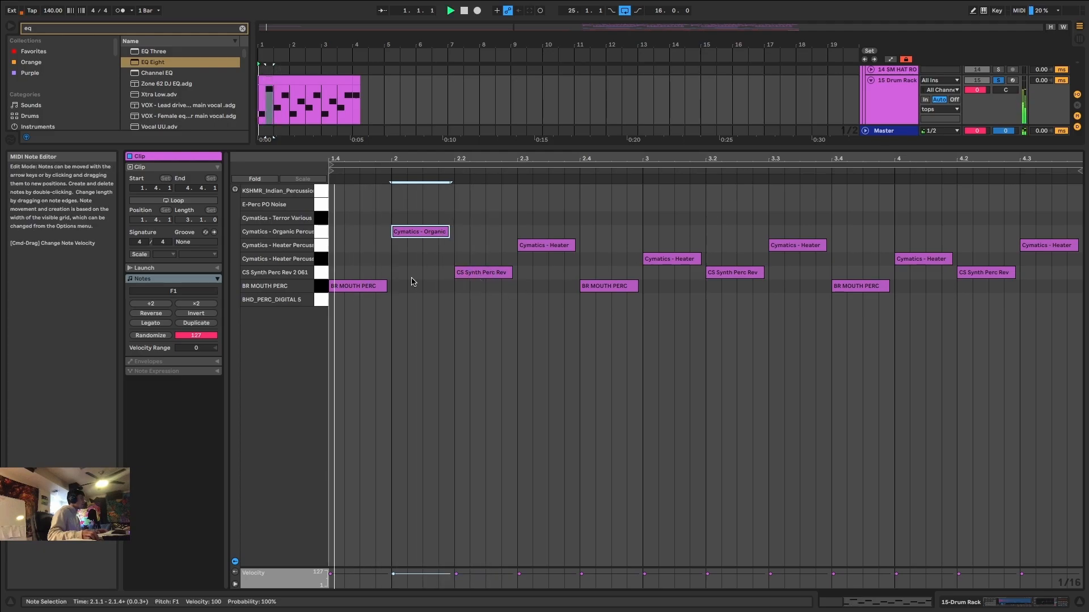
drag(481, 274, 545, 237)
drag(605, 293, 607, 248)
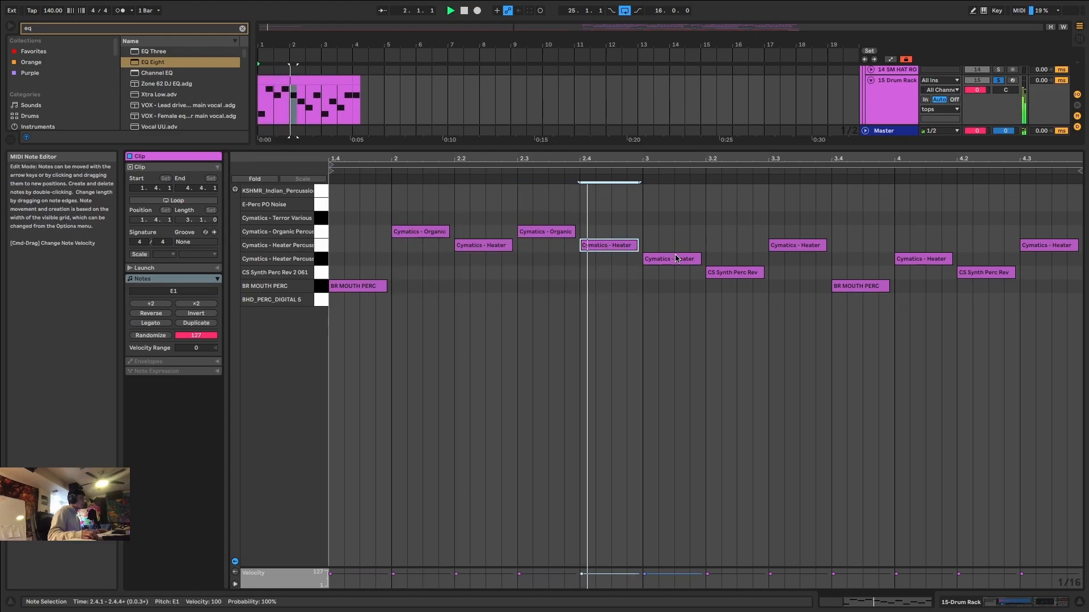
click(676, 259)
drag(731, 273, 737, 232)
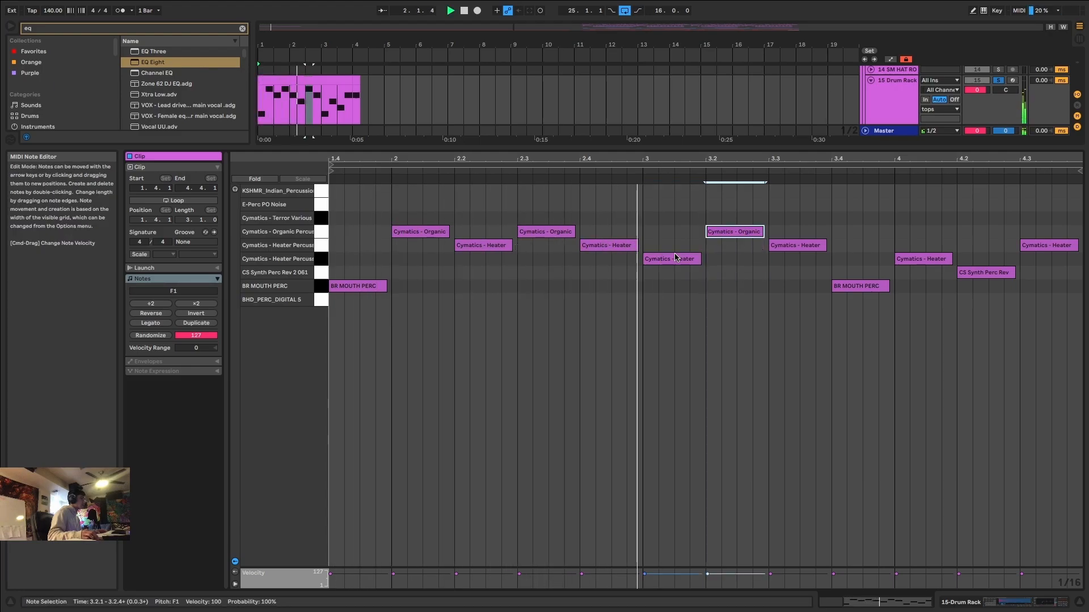
Swap the pitches of the notes at 2.1 and 2.2 to Heater Percussion and Organic Percussion respectively, and audition the pattern.
key(space)
key(space)
drag(484, 243, 432, 246)
key(space)
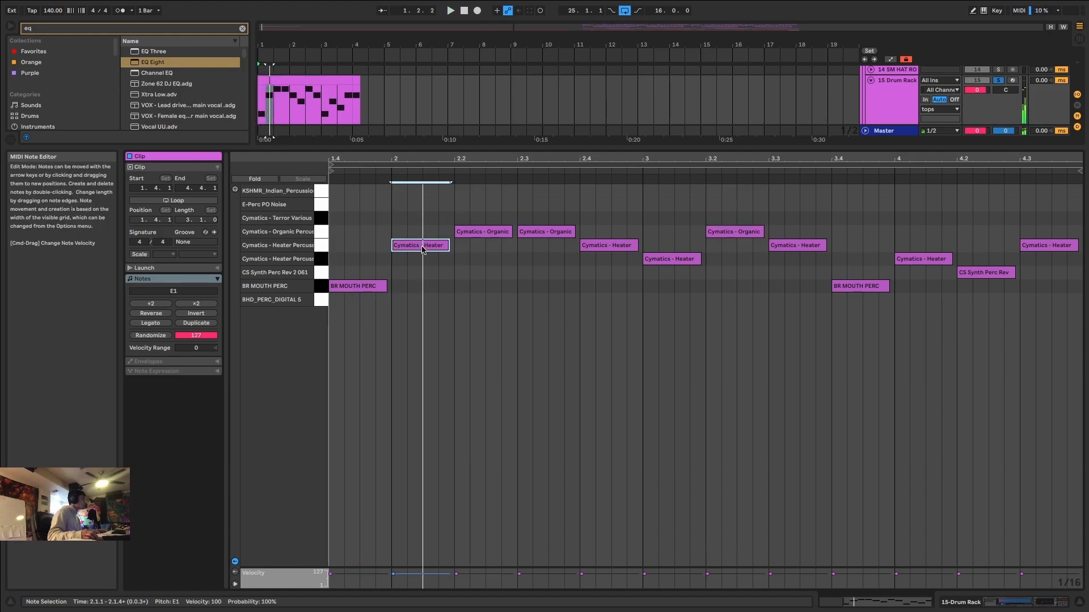
key(space)
Place E-Perc PO Noise notes at 1.4 and 2.2 and Cymatics Organic Percussion notes at 2.1 and 2.3, playing the pattern.
drag(368, 286, 545, 222)
drag(396, 251, 359, 206)
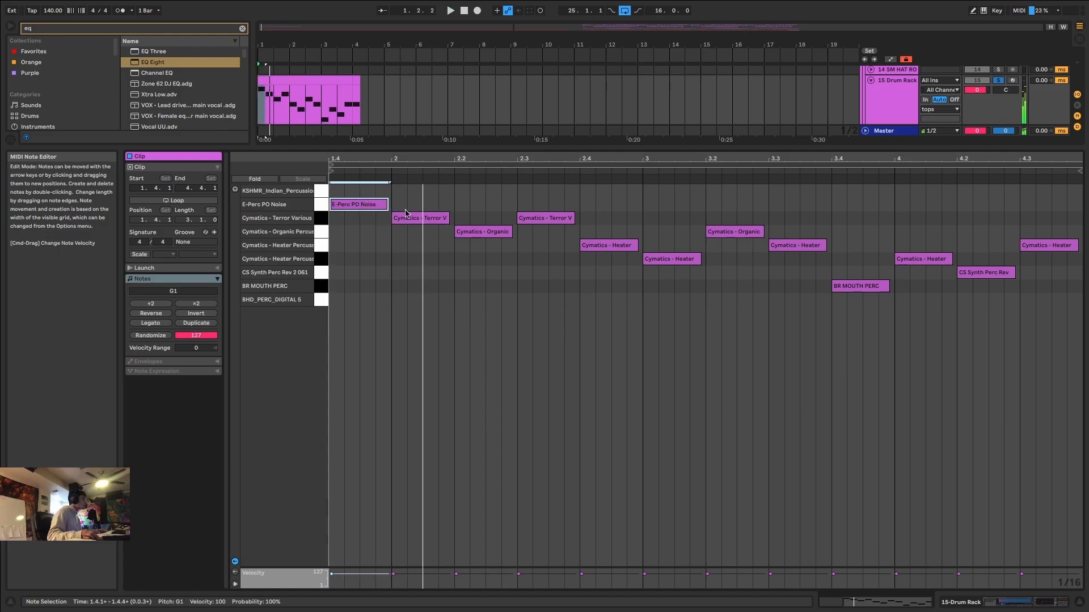
drag(429, 221, 479, 205)
drag(542, 218, 542, 232)
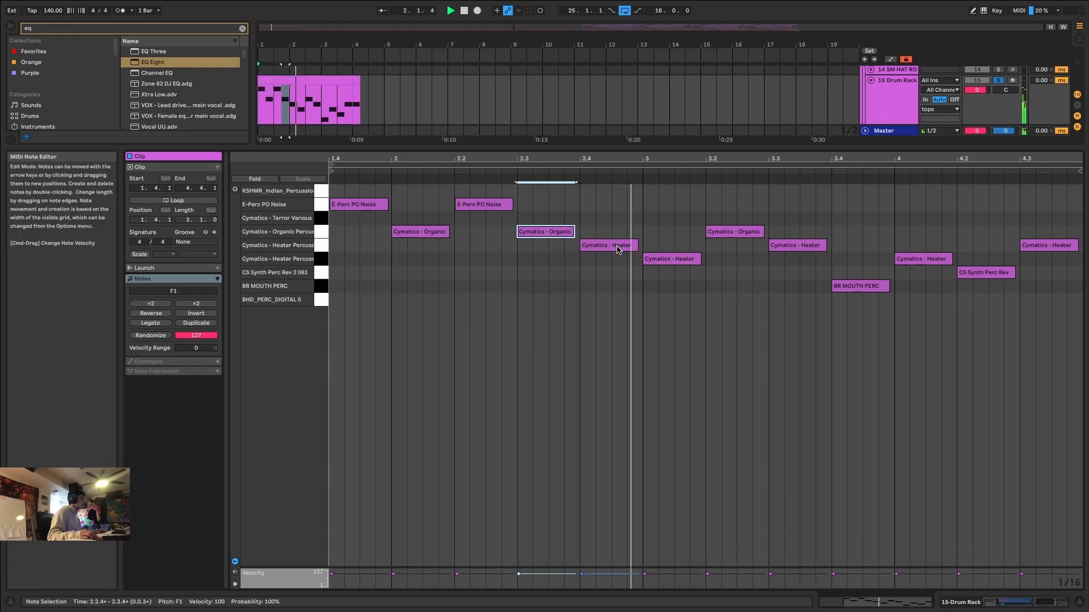
key(space)
Delete all notes in the percussion clip from 2.4 onward.
drag(642, 201, 1080, 395)
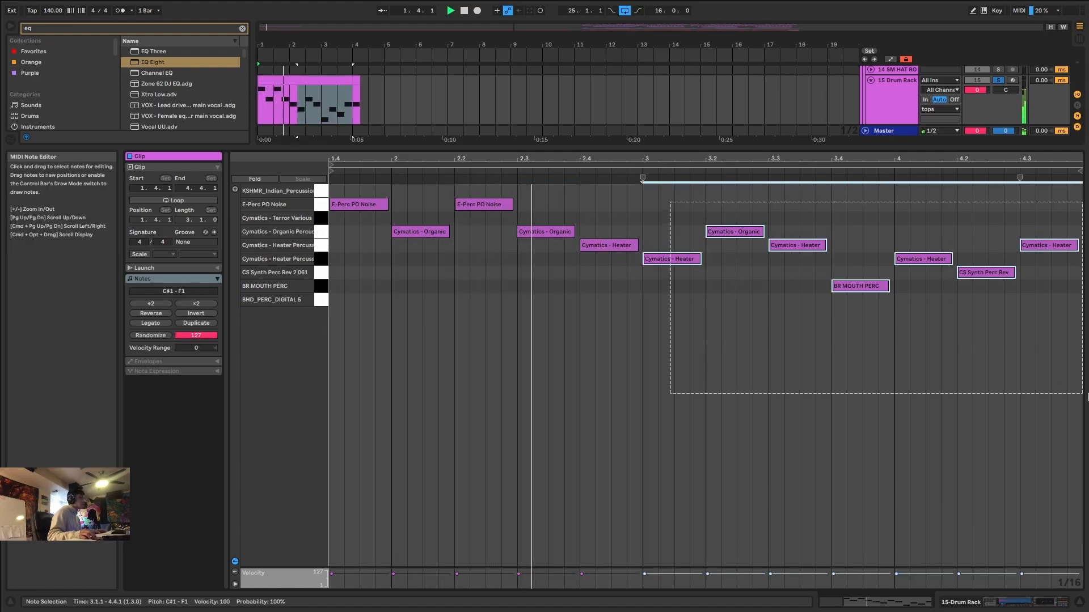
key(Delete)
drag(603, 205, 619, 322)
scroll(620, 319, up, 3)
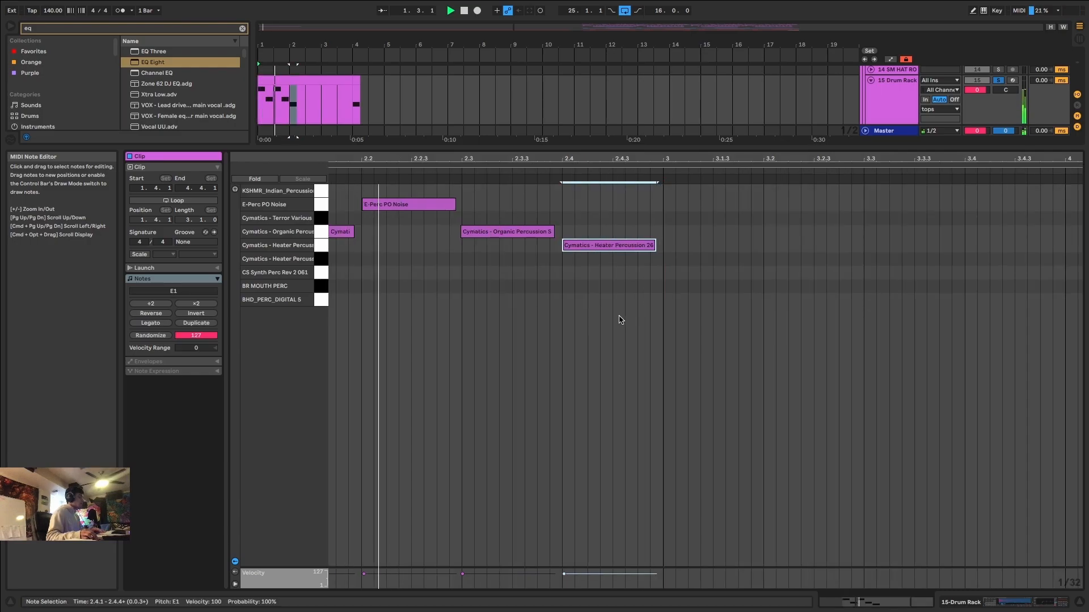
key(Delete)
scroll(487, 278, down, 5)
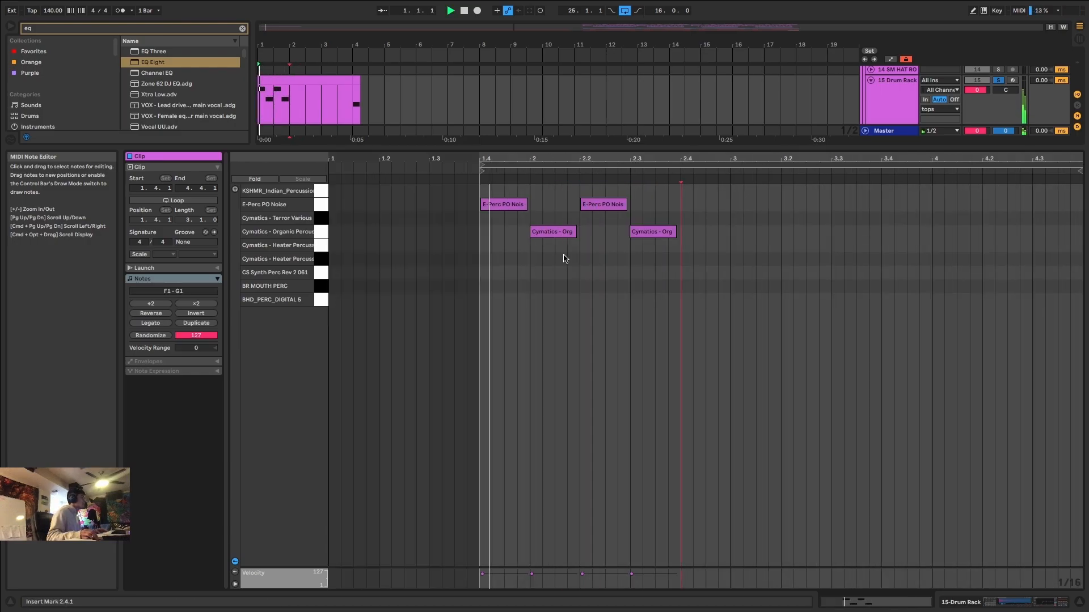
Duplicate the two-note E-Perc PO Noise and Organic Percussion pattern from 1.4.1 repeatedly until it fills the clip.
key(space)
drag(580, 268, 481, 180)
key(space)
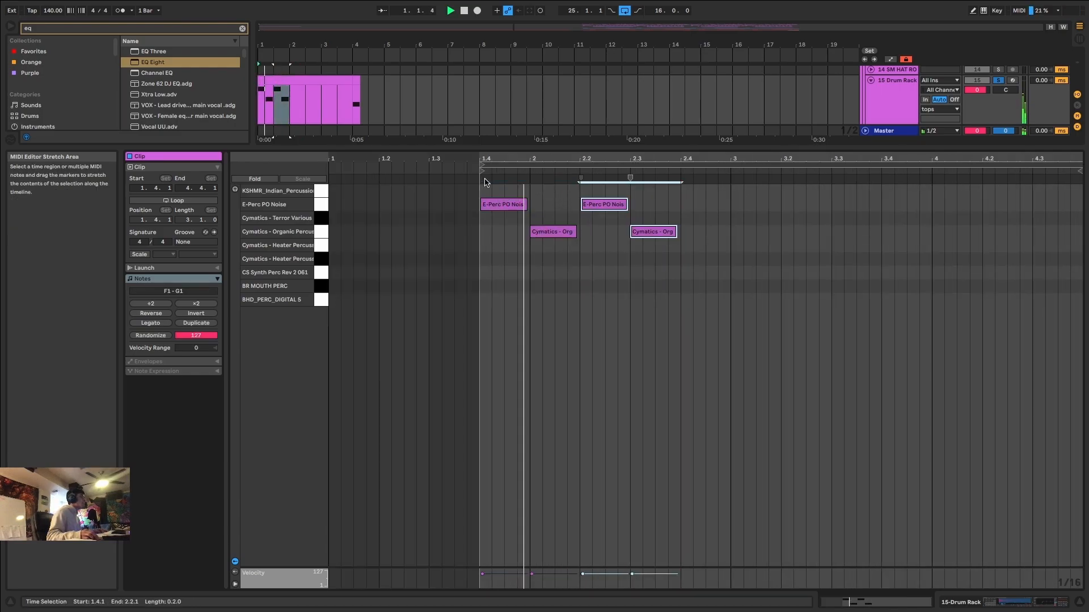
key(ctrl+d)
key(ctrl+d)
key(ctrl+d)
key(ctrl+d)
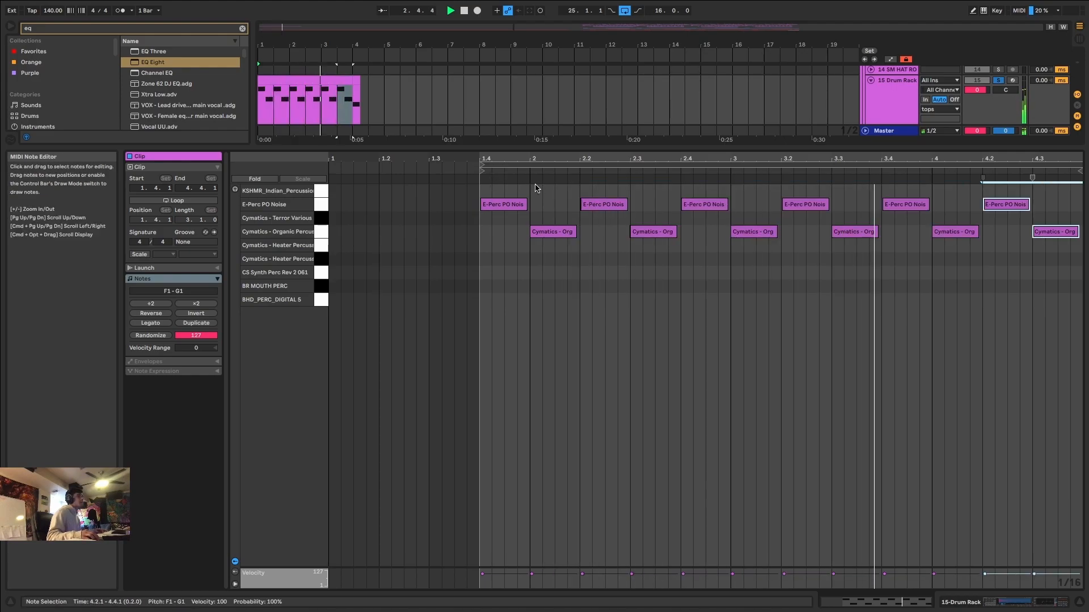
Duplicate the three-bar Drum Rack clip twice along its track, then select the first clip and play from the start.
click(330, 78)
key(ctrl+d)
key(ctrl+d)
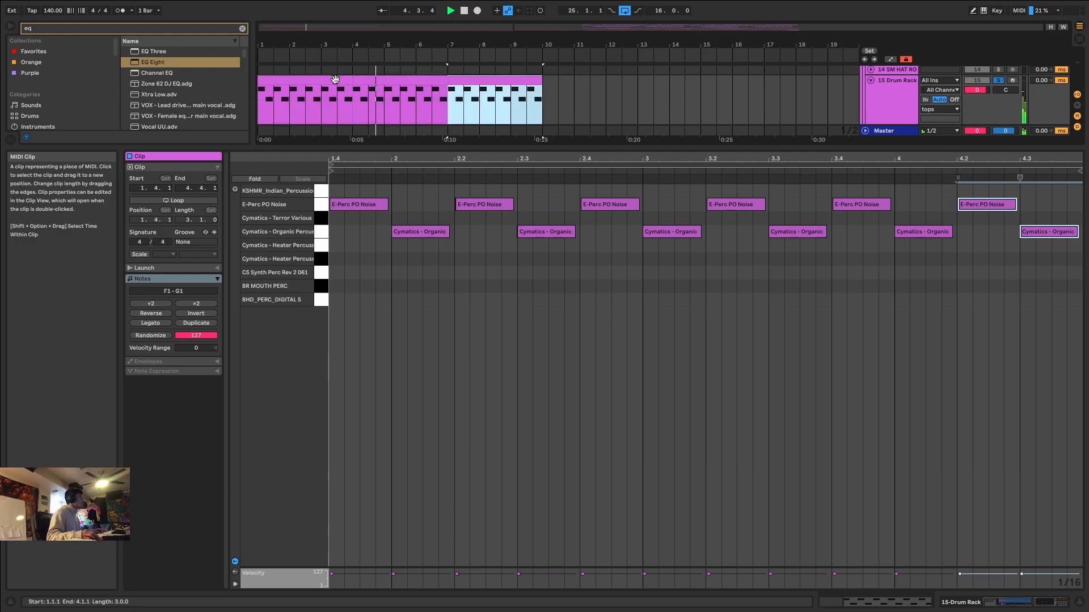
click(296, 79)
key(space)
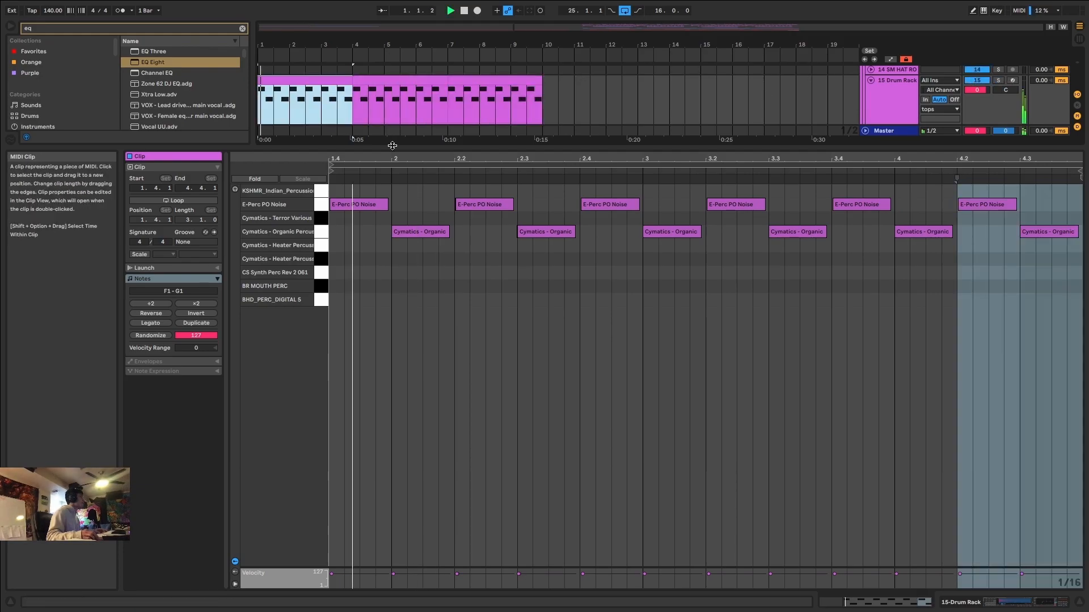
Hide the MIDI note editor to reveal the full arrangement.
drag(399, 147, 344, 611)
scroll(356, 339, down, 5)
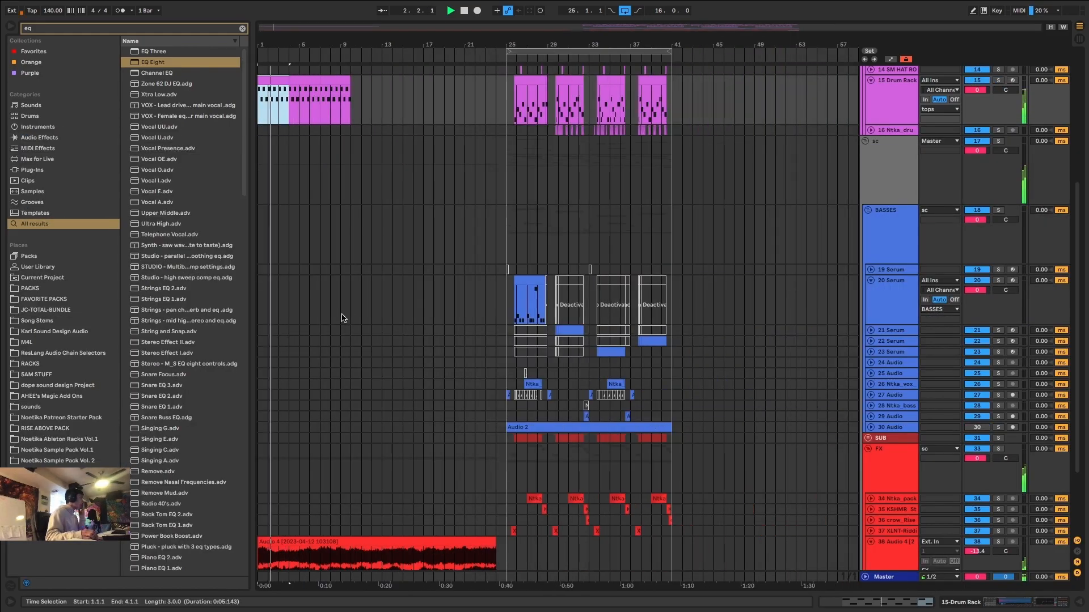
scroll(340, 313, up, 6)
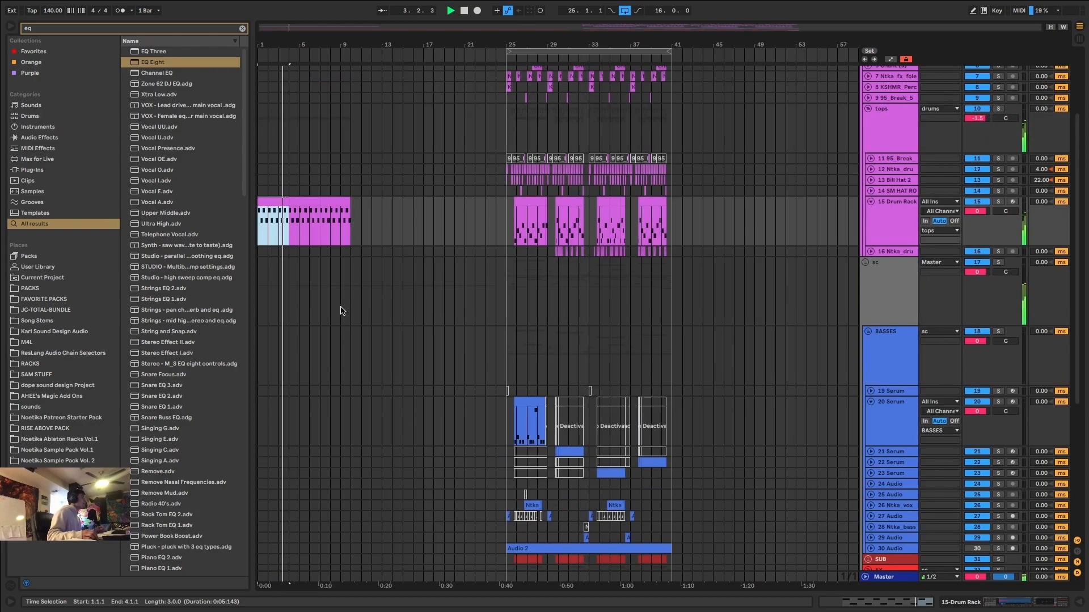
Stop playback and remove the Drum Rack clip content from 4.4.1 onward, leaving the last beat before bar 5 empty.
click(301, 250)
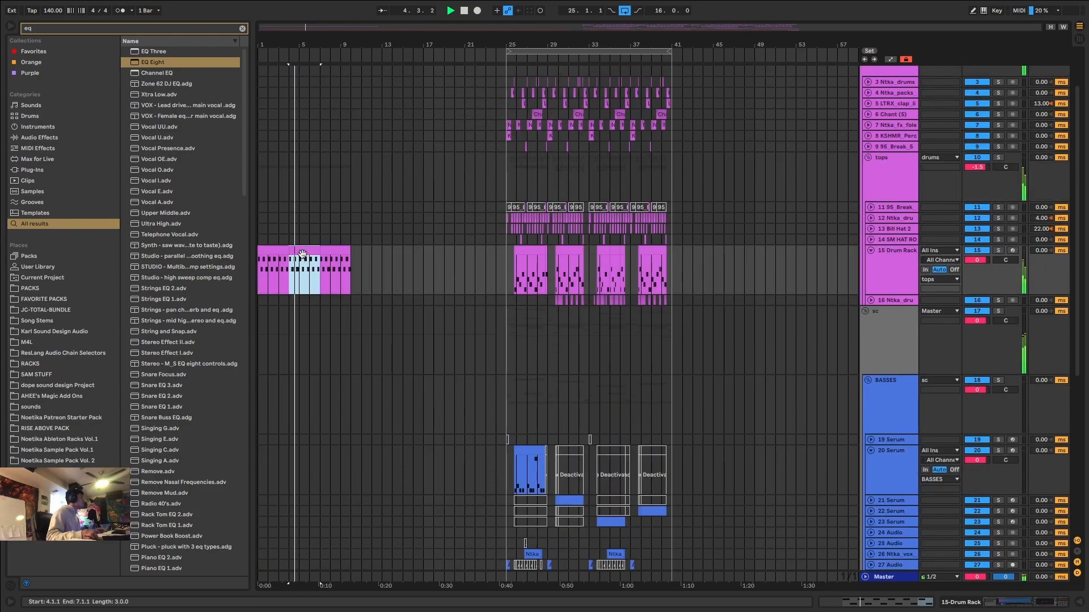
scroll(301, 258, up, 5)
key(space)
click(296, 273)
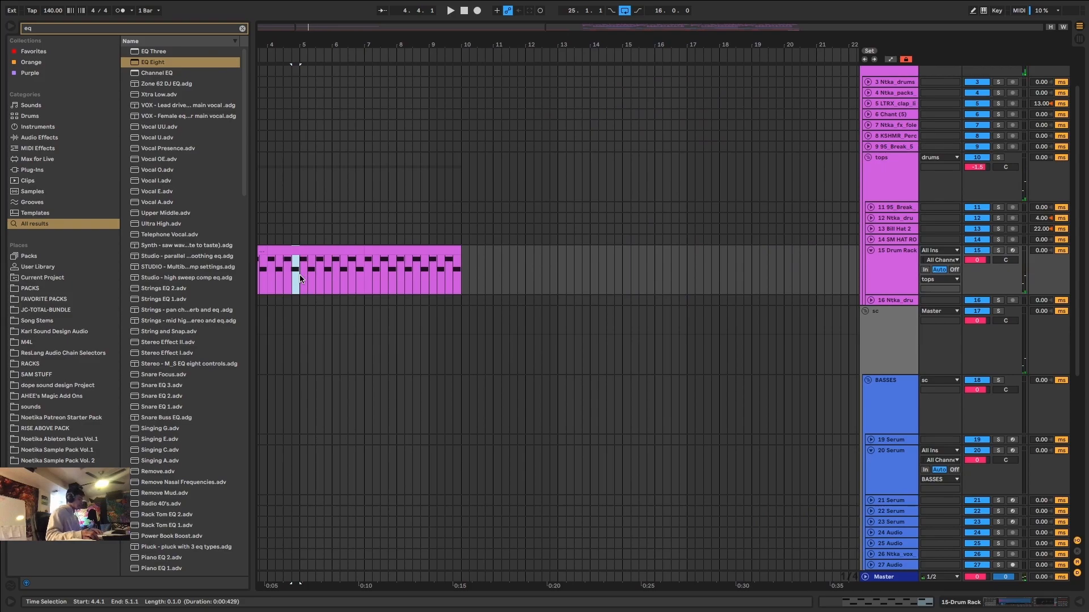
mouse_move(328, 250)
mouse_down()
mouse_move(457, 267)
mouse_move(216, 276)
mouse_up()
key(Delete)
Duplicate the four-bar Drum Rack section from bar 1 to 5.1.1 and listen through both repeats.
scroll(299, 265, down, 3)
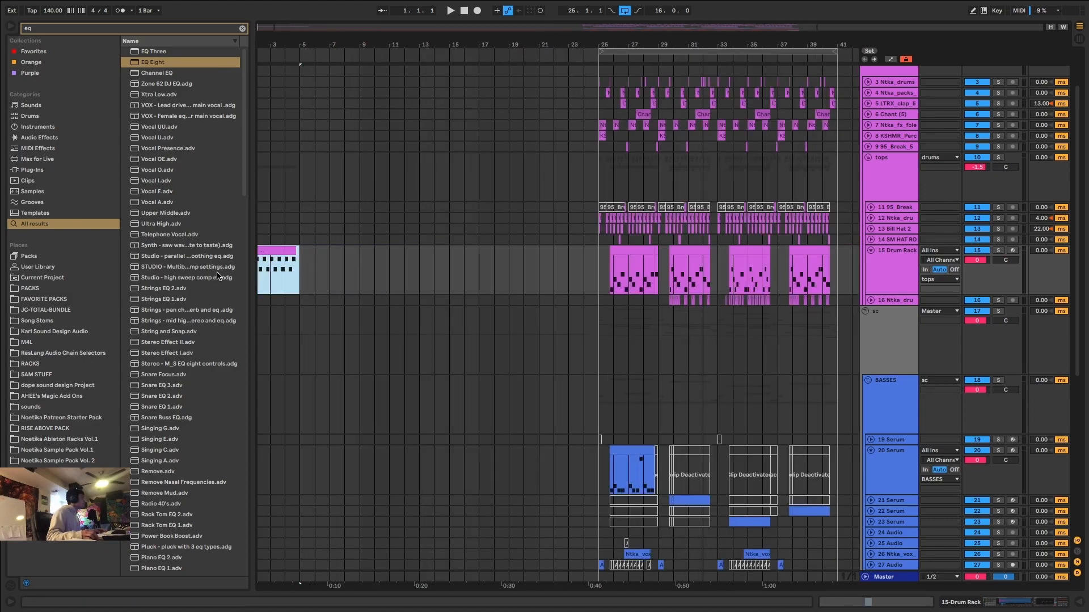
scroll(305, 255, down, 2)
key(ctrl+d)
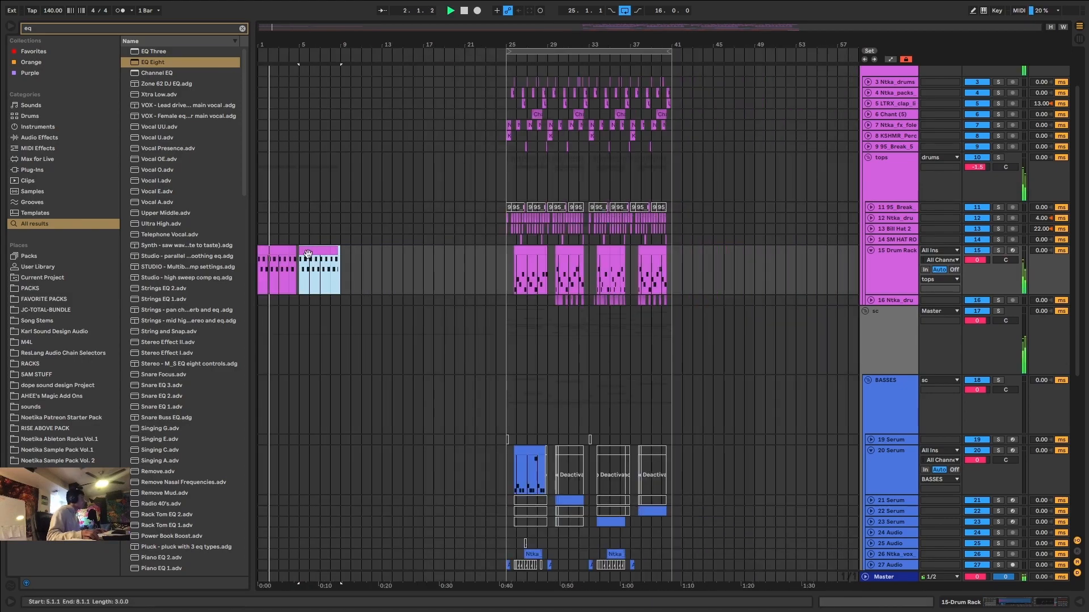
drag(272, 27, 272, 93)
scroll(398, 275, up, 3)
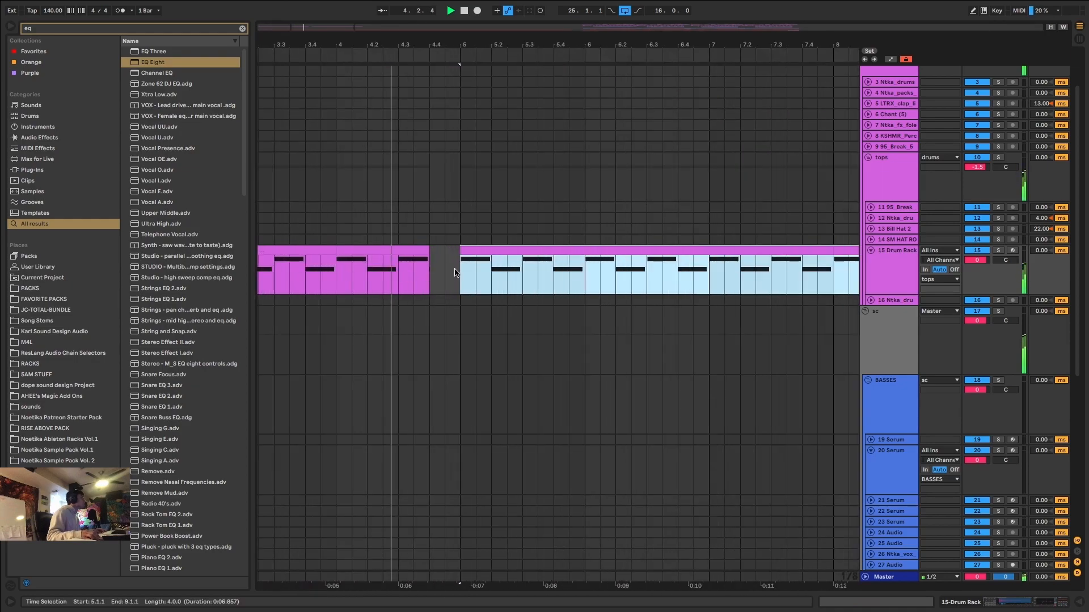
scroll(430, 270, up, 3)
scroll(429, 270, down, 6)
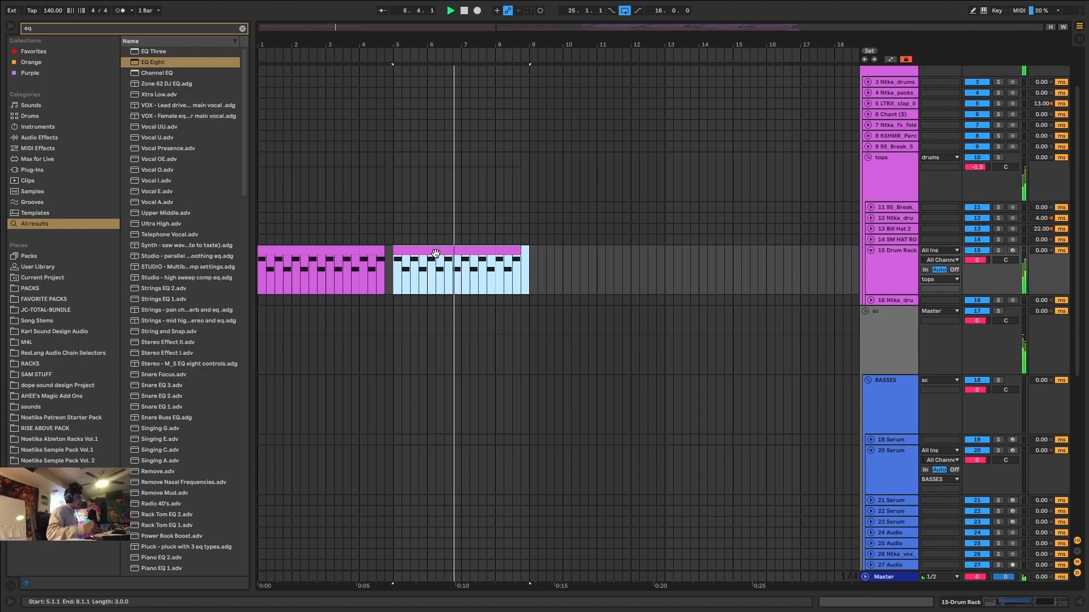
scroll(439, 260, down, 2)
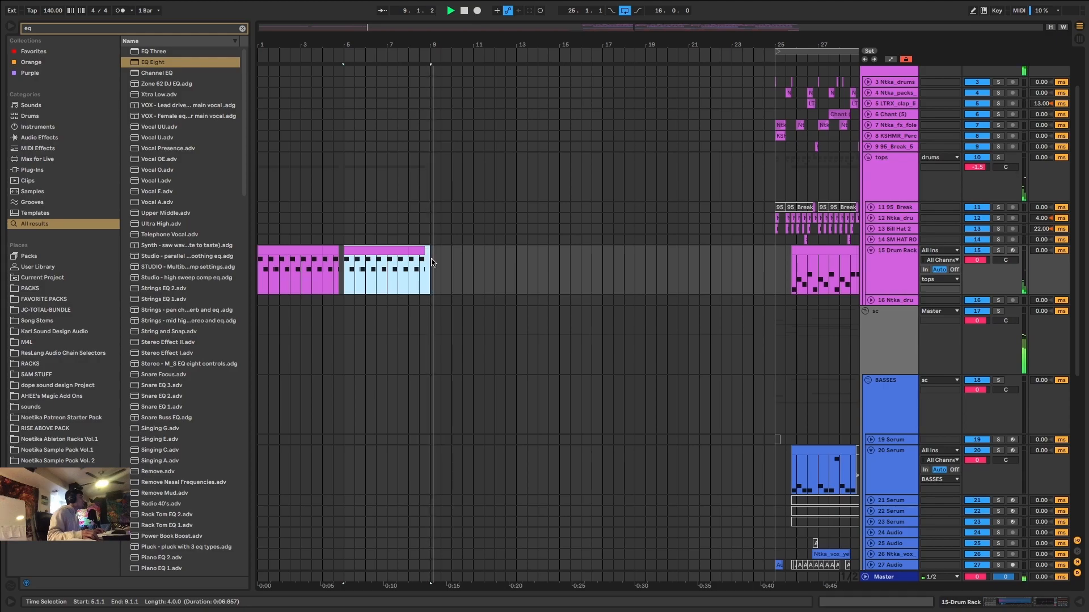
Stop playback and move both Drum Rack sections to start at 9.1.1, spanning eight bars to 17.1.1.
key(space)
drag(431, 265, 331, 265)
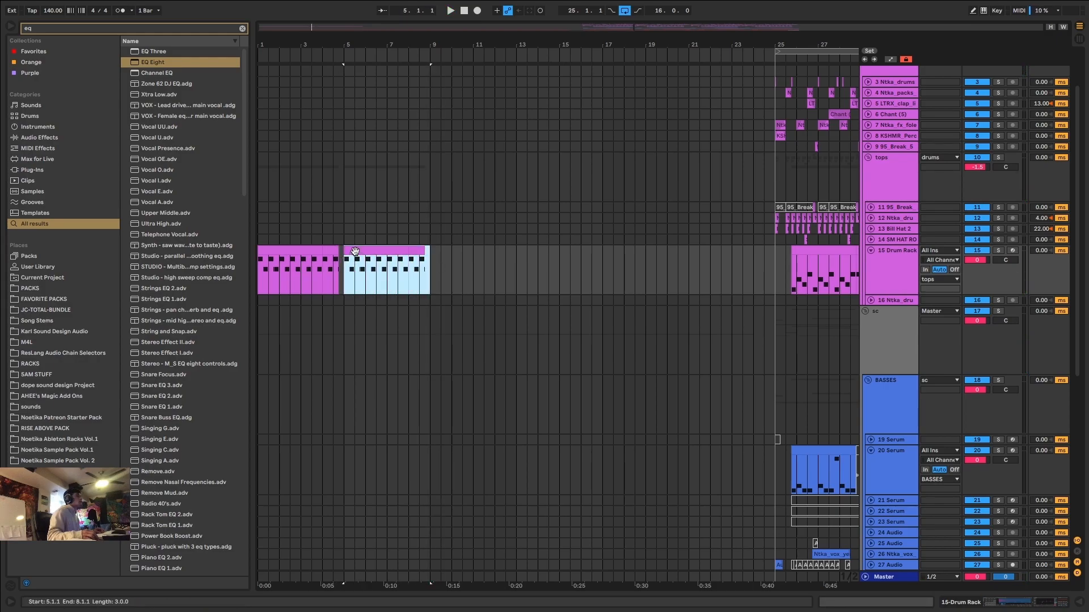
drag(433, 268, 459, 262)
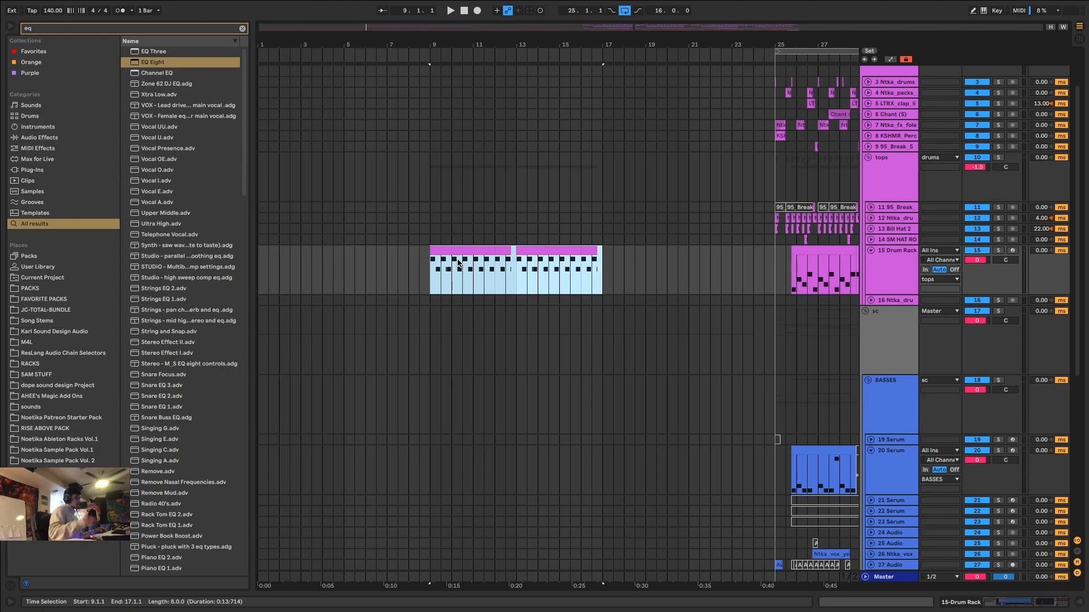
Trim the start of the long Audio 4 clip on track 38 to 9.1.1.
scroll(533, 255, down, 8)
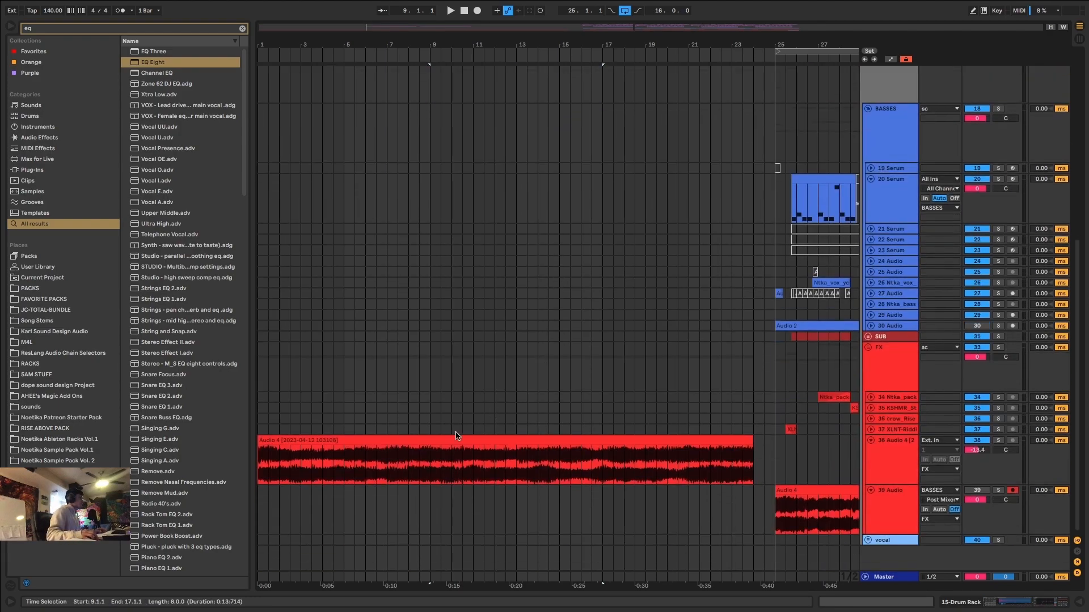
drag(260, 440, 430, 440)
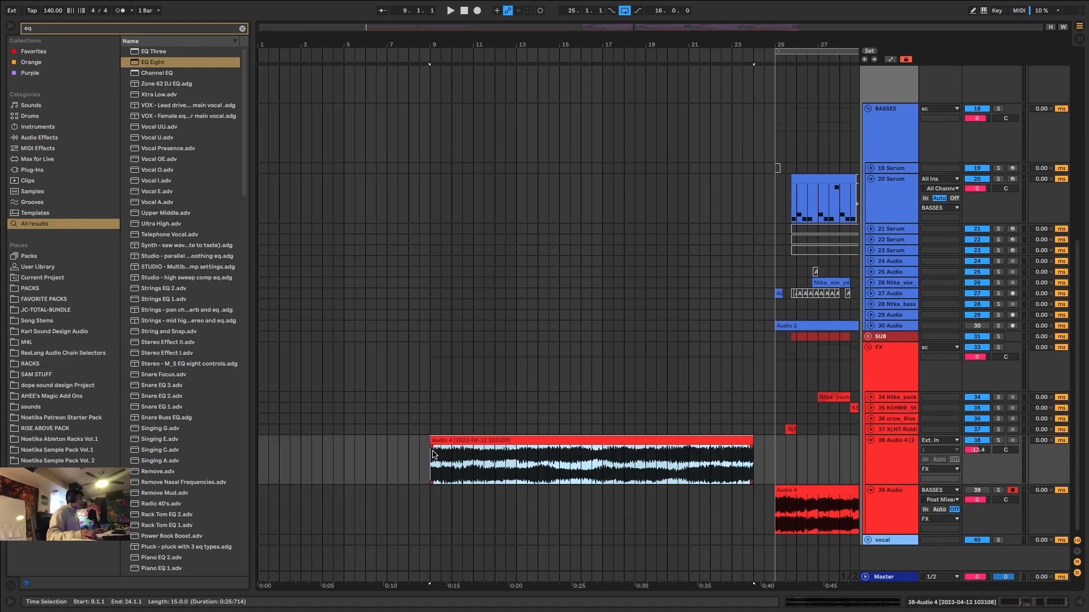
click(433, 451)
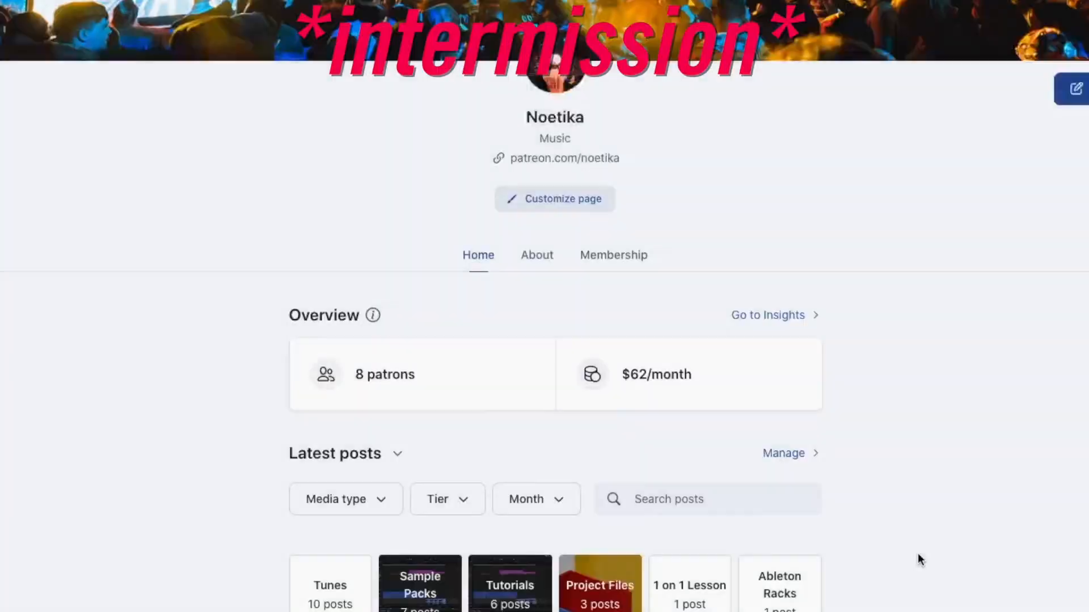
scroll(919, 555, down, 10)
scroll(920, 560, down, 15)
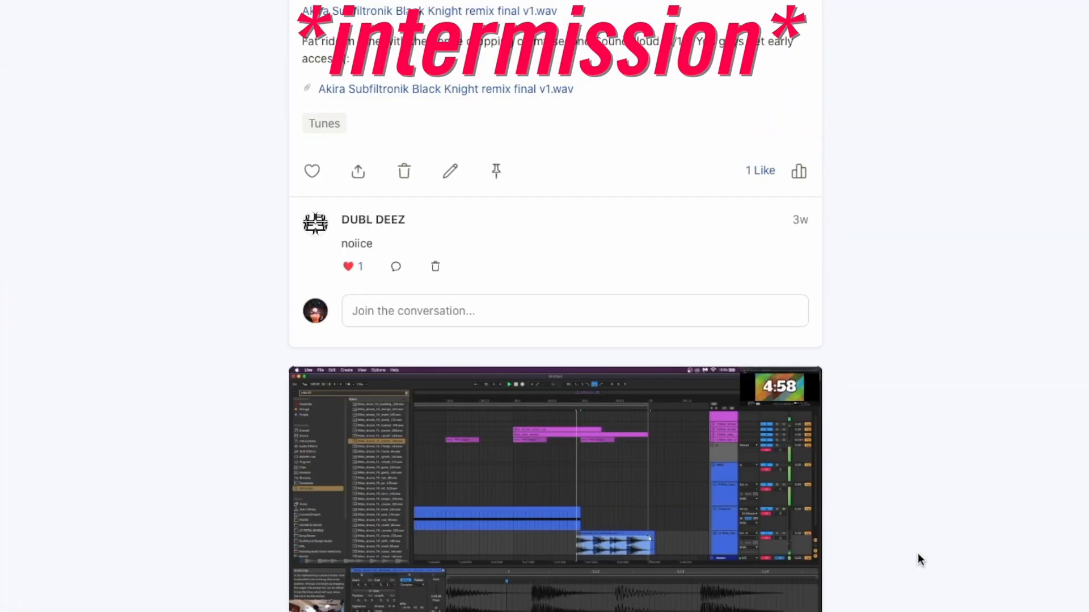
scroll(920, 559, down, 15)
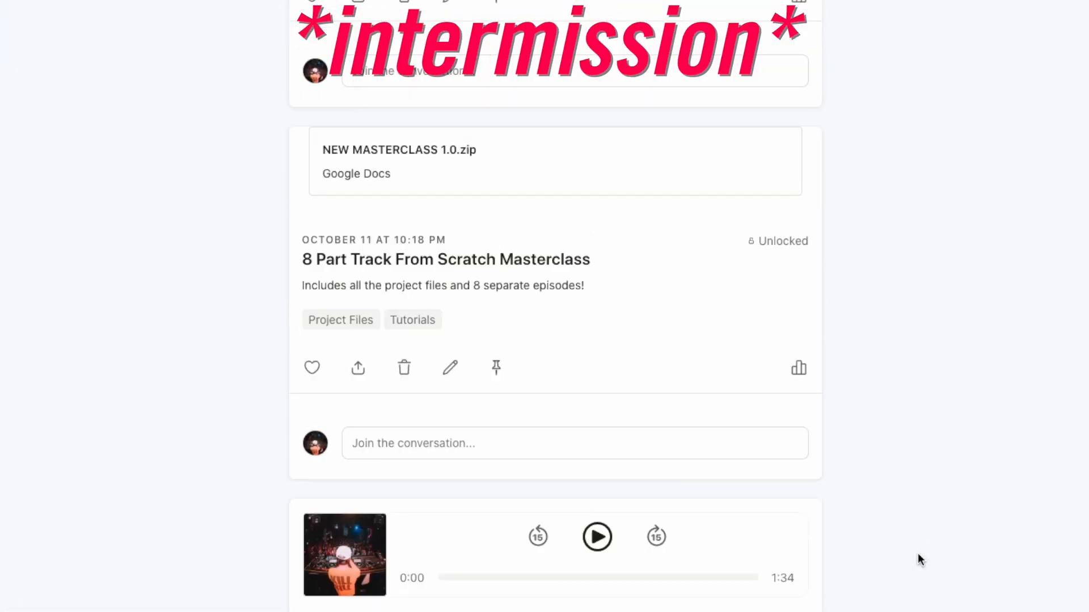
scroll(917, 553, down, 15)
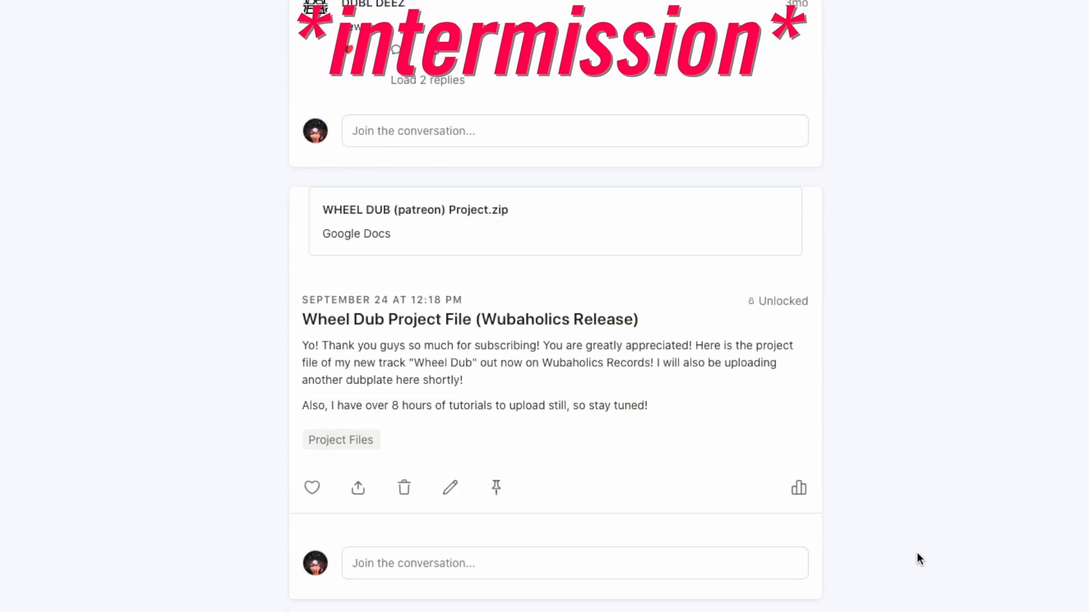
scroll(917, 552, down, 10)
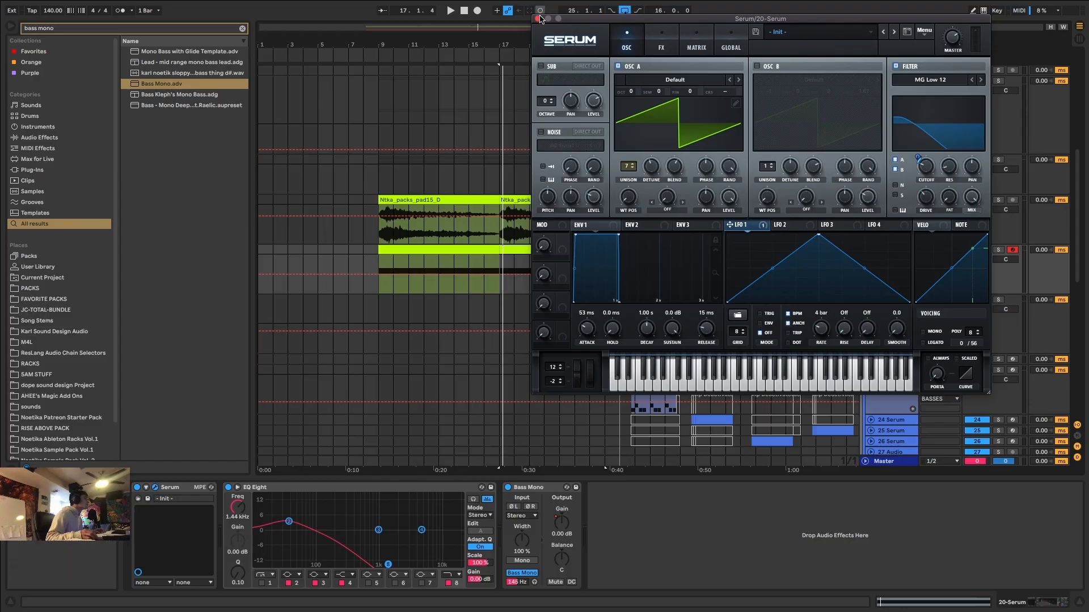
click(155, 487)
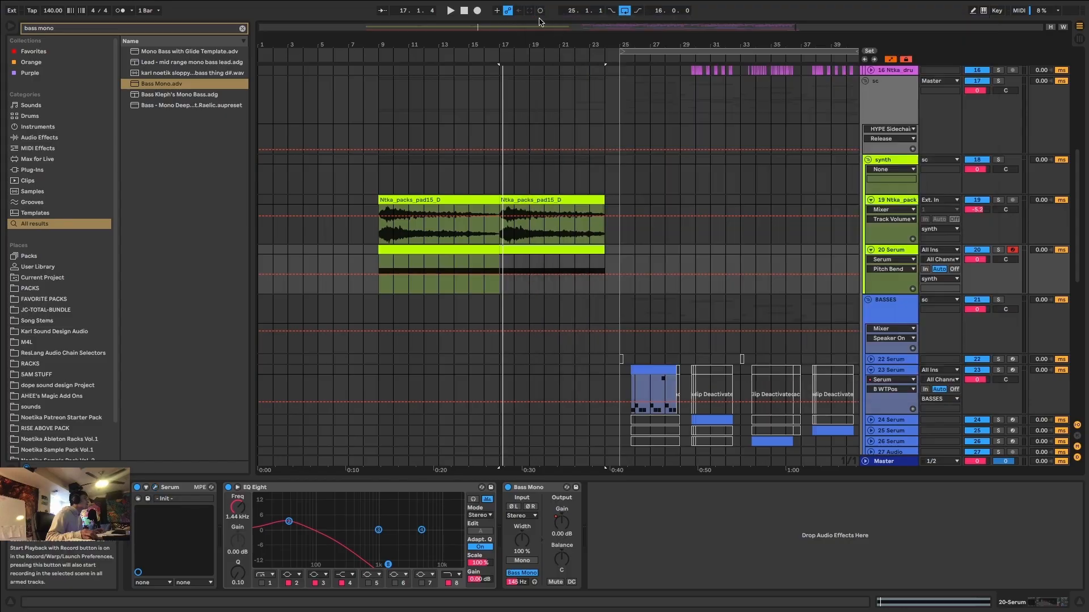
Shape a rising Pitch Bend automation curve on the 20 Serum track from 17.1.1 to 24.1.1, play it and hide the automation.
click(499, 275)
drag(607, 277, 606, 258)
key(space)
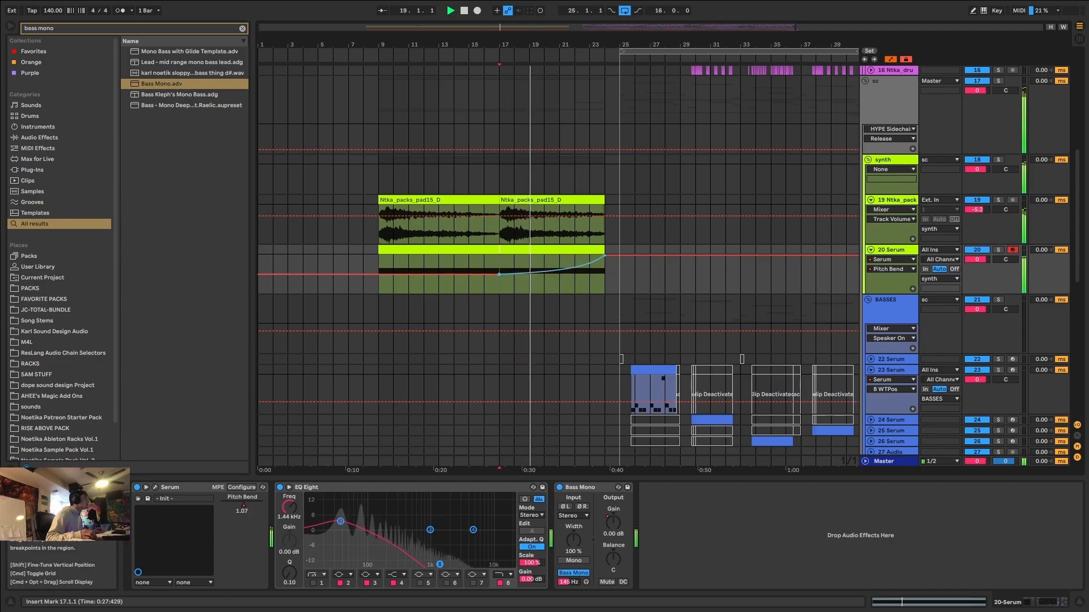
key(a)
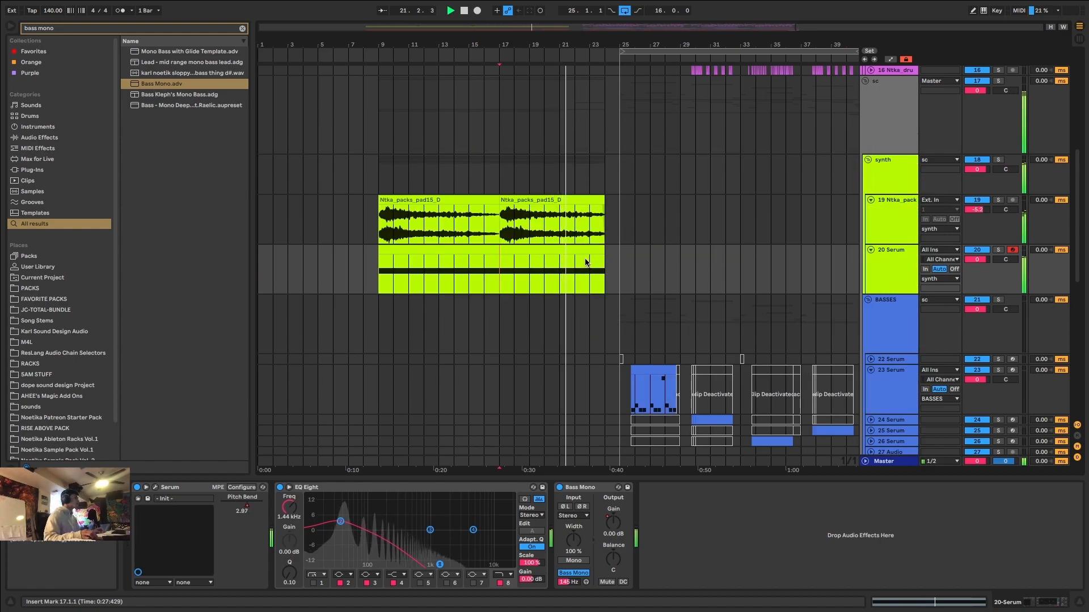
Duplicate the last KARL IMPACT 5 clip on track 42 and trim the copy's end to 24.1.1.
scroll(586, 263, down, 5)
scroll(586, 262, down, 10)
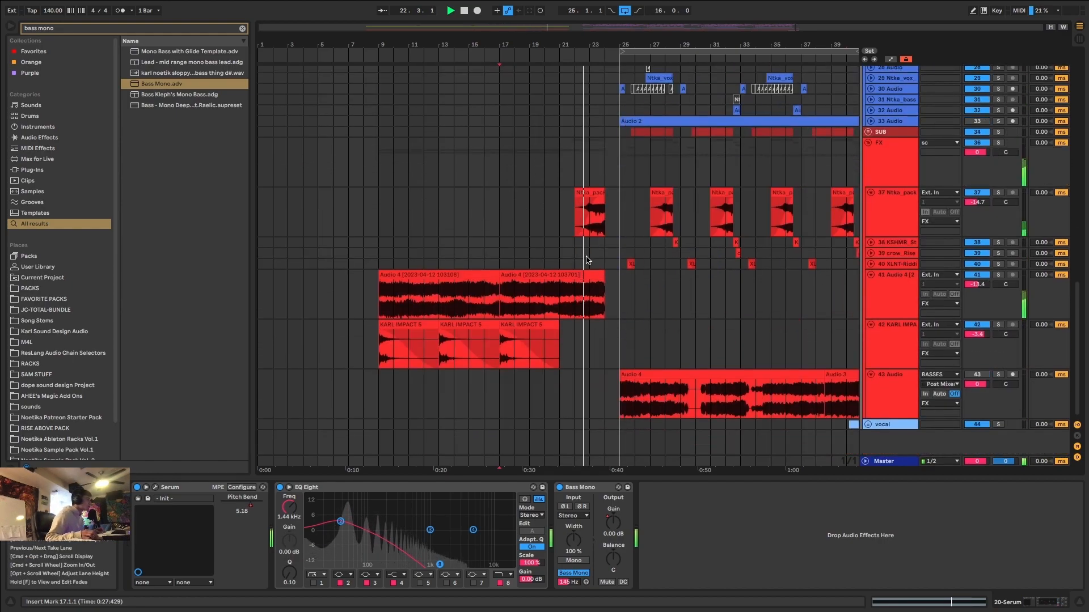
click(528, 324)
key(super+d)
drag(618, 325, 604, 325)
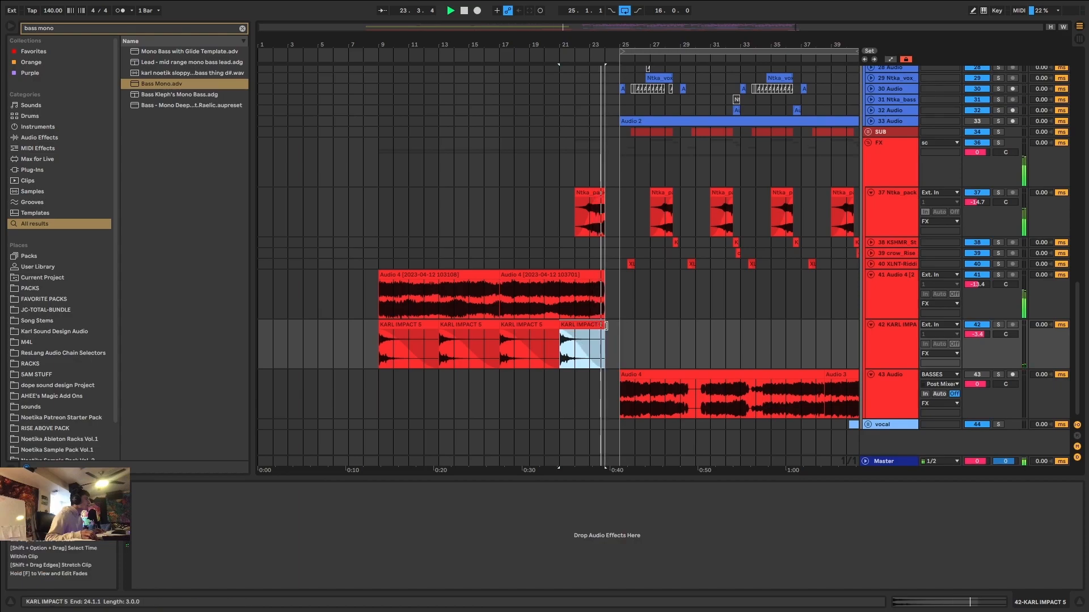
Listen through the transition into the drop, select the first 23 Serum bass clip and stop playback.
scroll(610, 320, up, 8)
scroll(610, 319, down, 3)
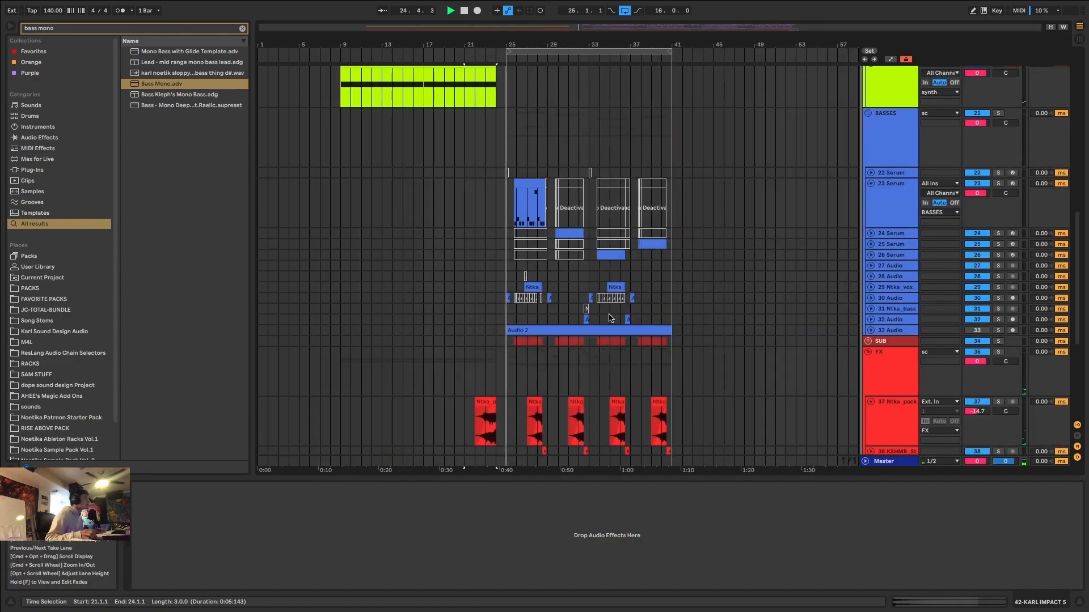
scroll(380, 203, up, 5)
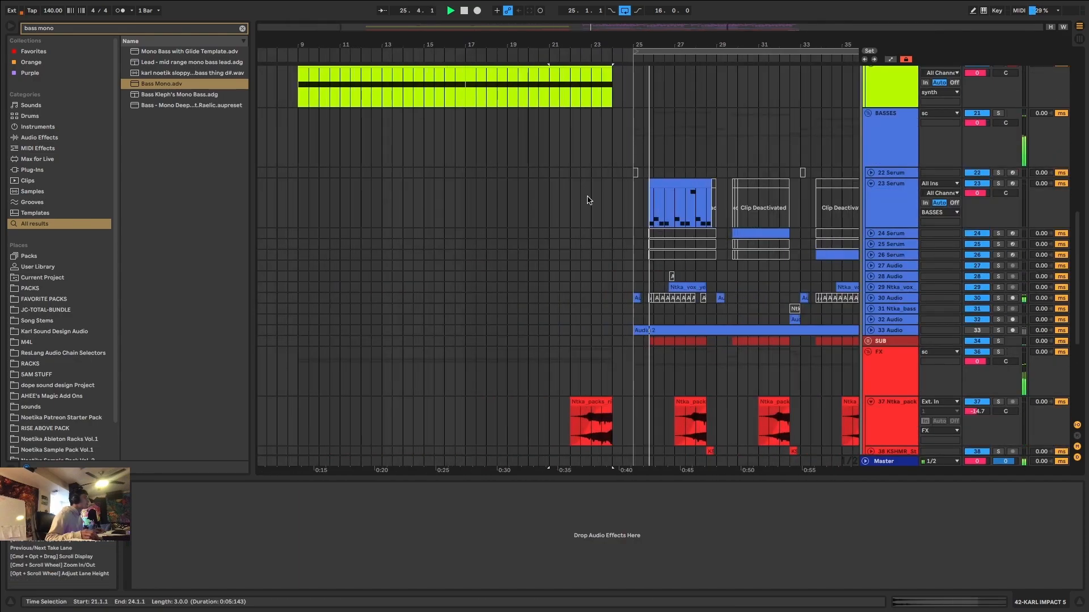
click(656, 184)
key(space)
Review the lead-in layers between bars 9 and 24, from the Drum Rack and pad clips down to the FX tracks.
click(890, 198)
scroll(412, 226, up, 9)
click(358, 246)
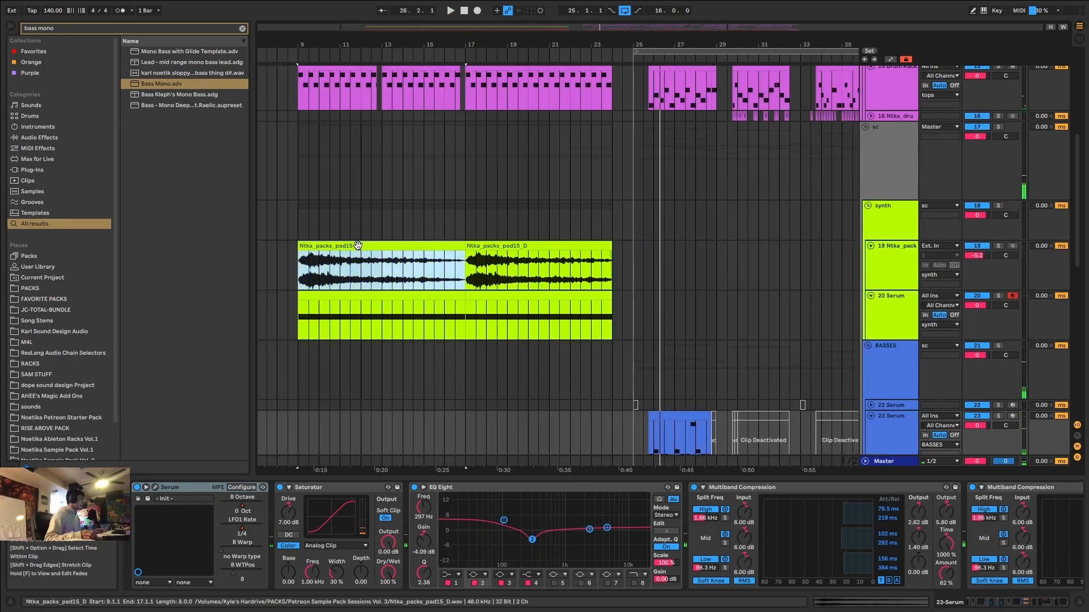
scroll(357, 246, up, 9)
scroll(358, 247, down, 20)
scroll(358, 250, up, 10)
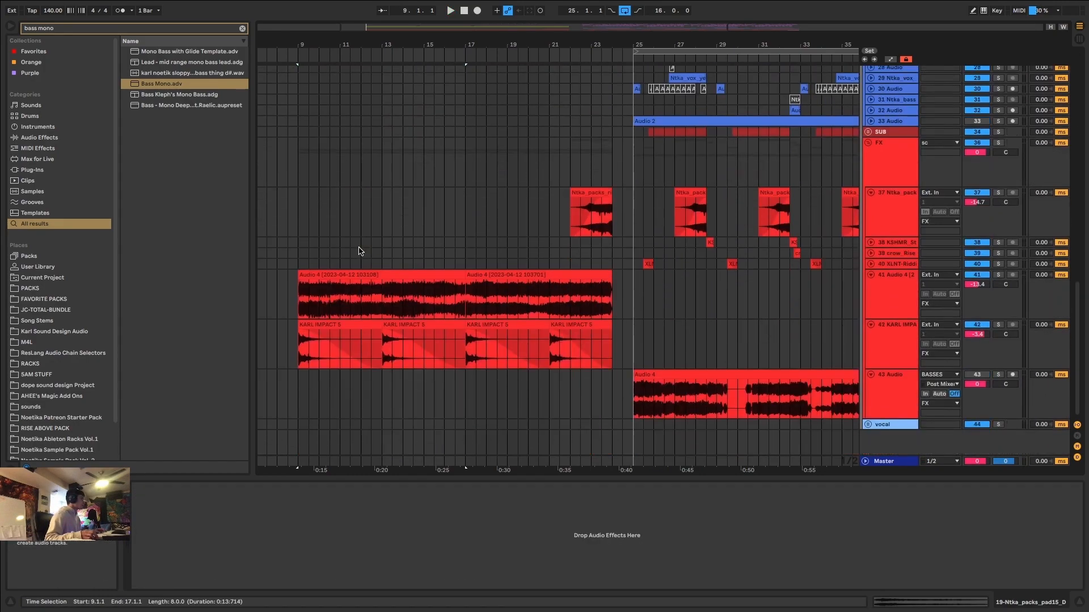
scroll(359, 251, down, 3)
scroll(358, 250, down, 6)
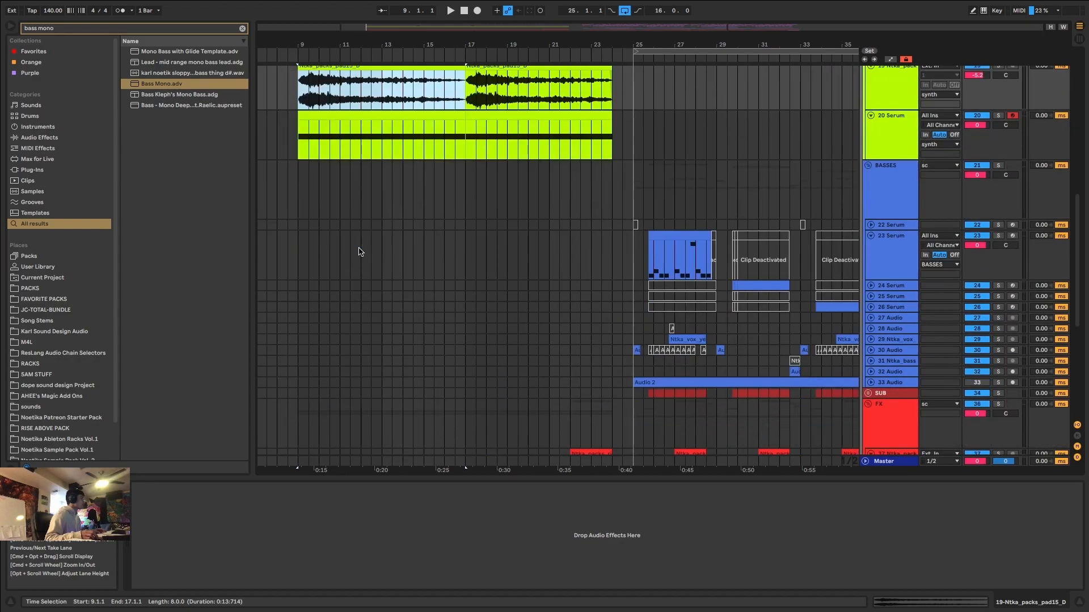
scroll(360, 250, up, 12)
scroll(359, 267, down, 15)
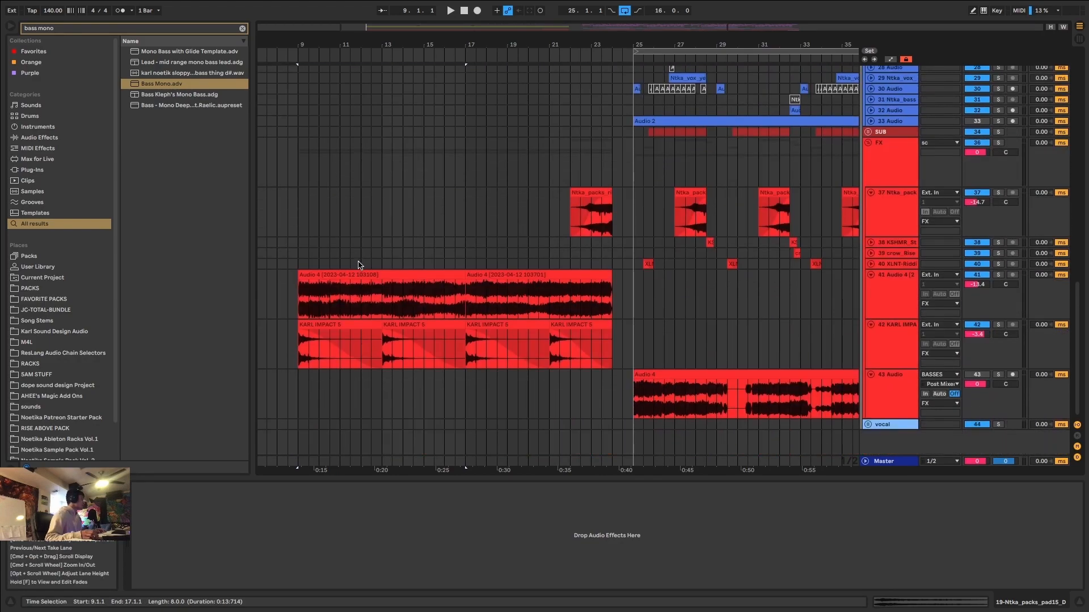
scroll(358, 265, up, 13)
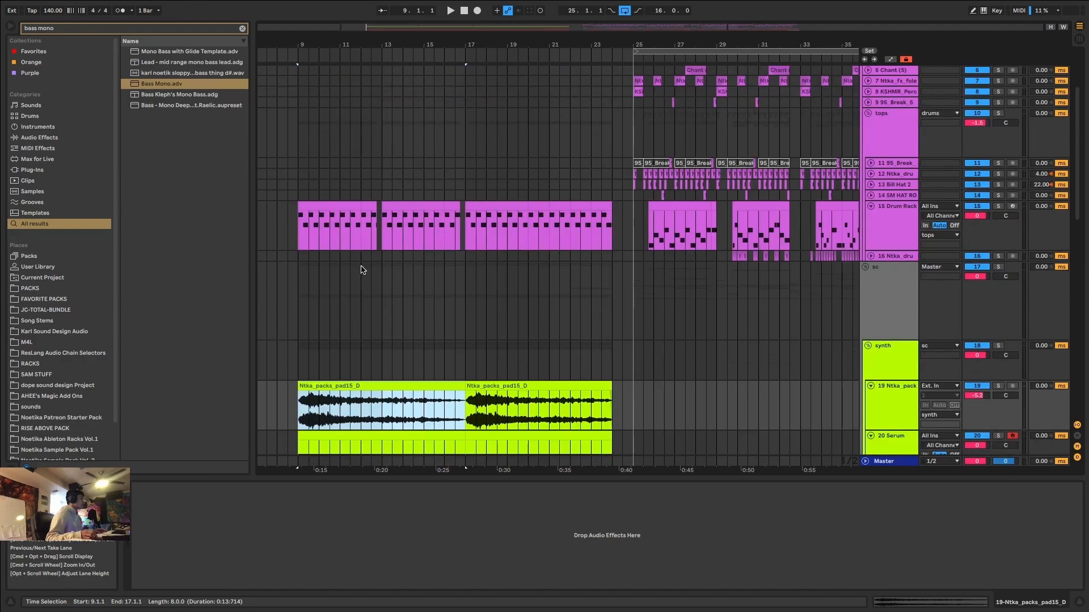
scroll(363, 271, down, 10)
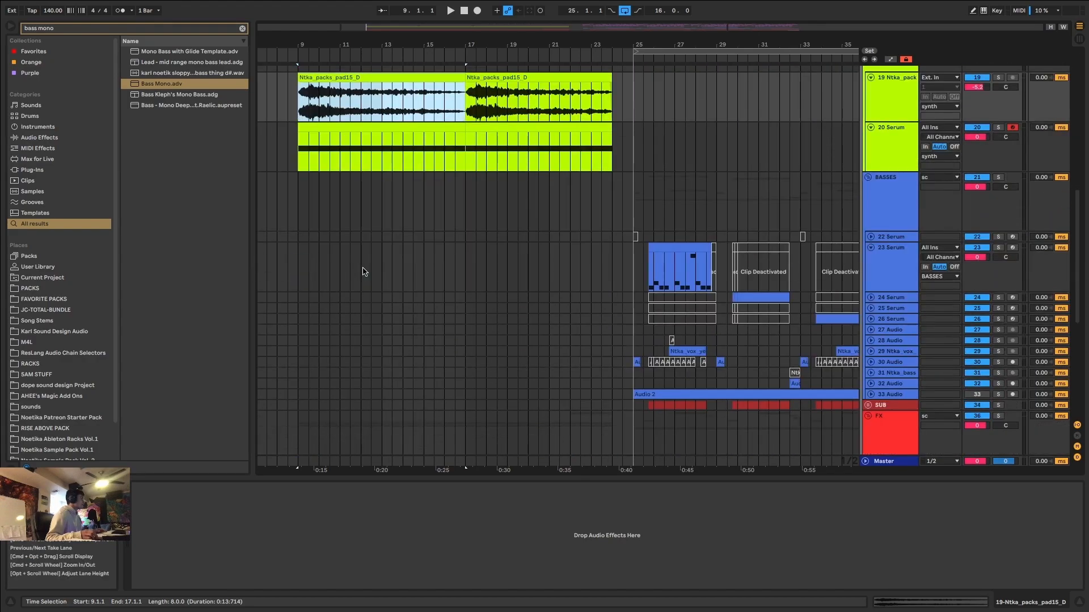
scroll(364, 272, down, 3)
scroll(364, 271, up, 14)
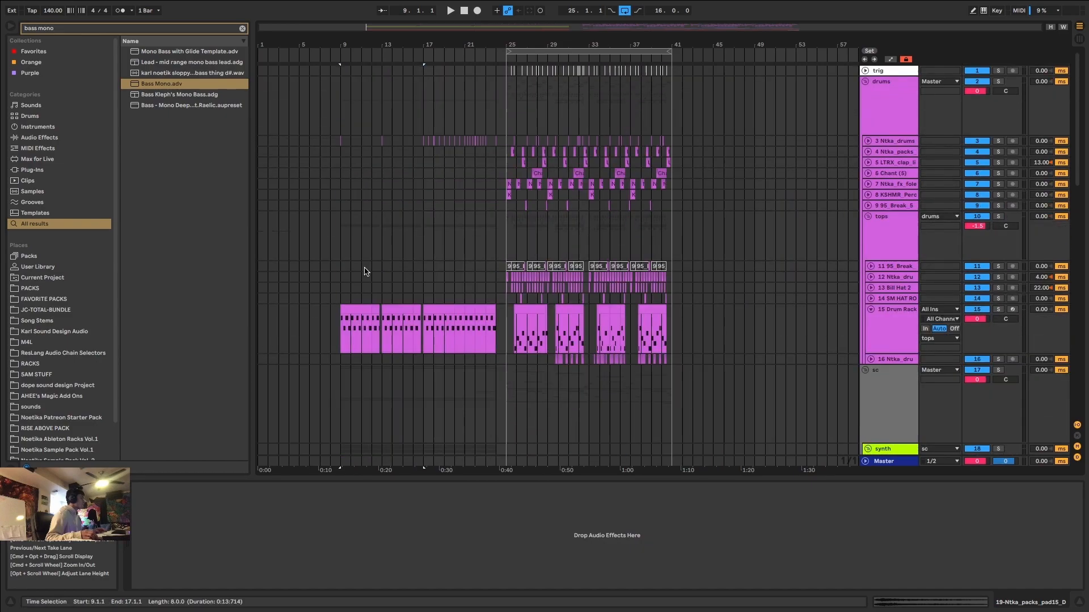
Examine the lead-in from 9.1.1 and 17.1.1 against the drop's bass tracks for material that could fill the empty BASSES lanes.
drag(338, 83, 661, 461)
scroll(428, 281, down, 9)
click(421, 197)
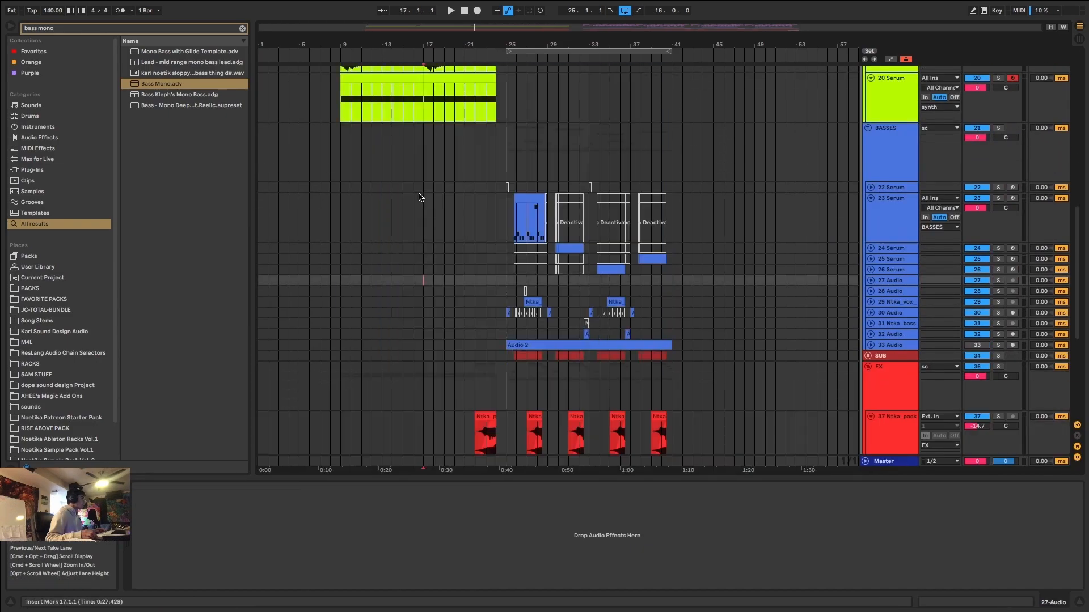
scroll(436, 272, up, 5)
scroll(448, 277, up, 5)
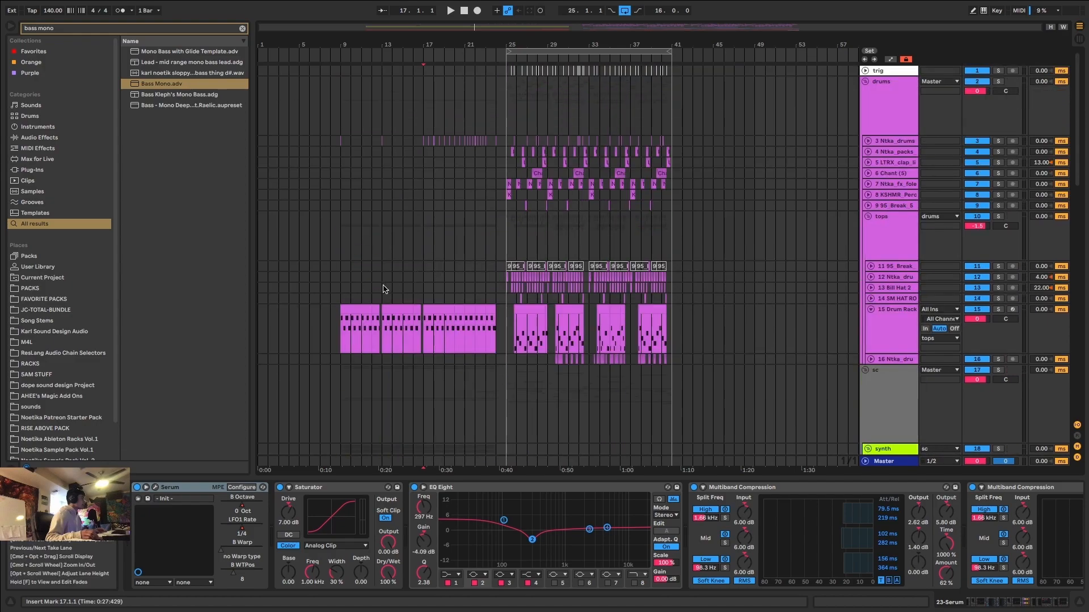
click(345, 319)
scroll(574, 313, down, 10)
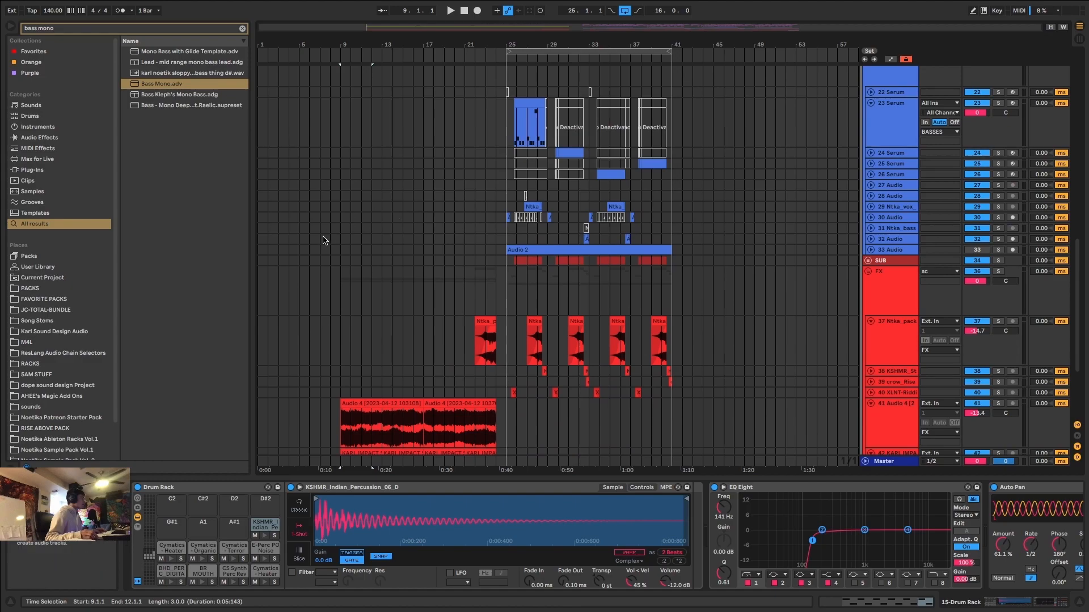
scroll(399, 301, up, 5)
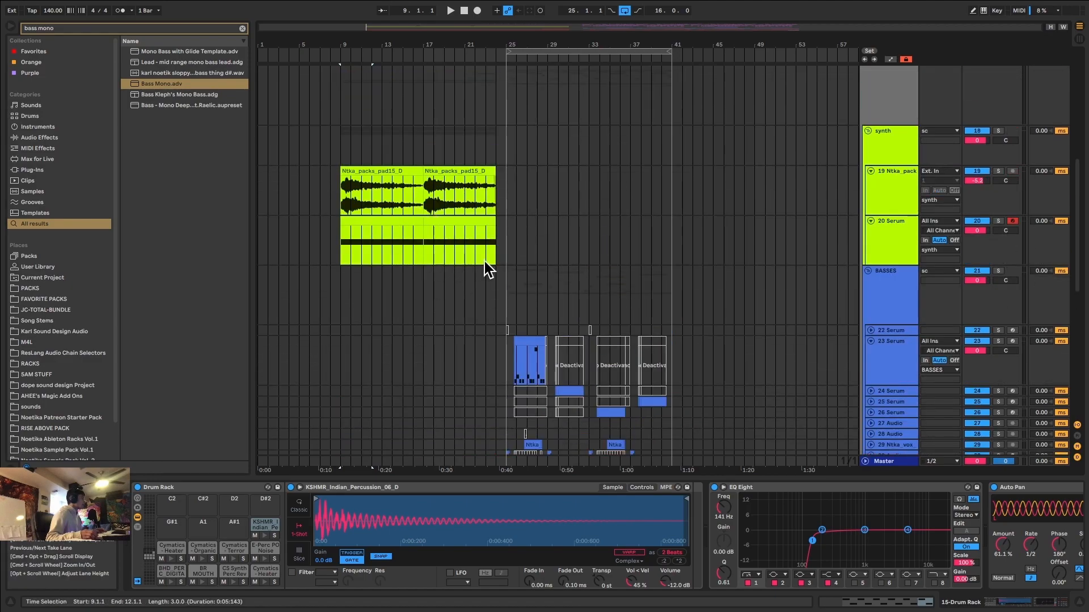
scroll(403, 273, down, 2)
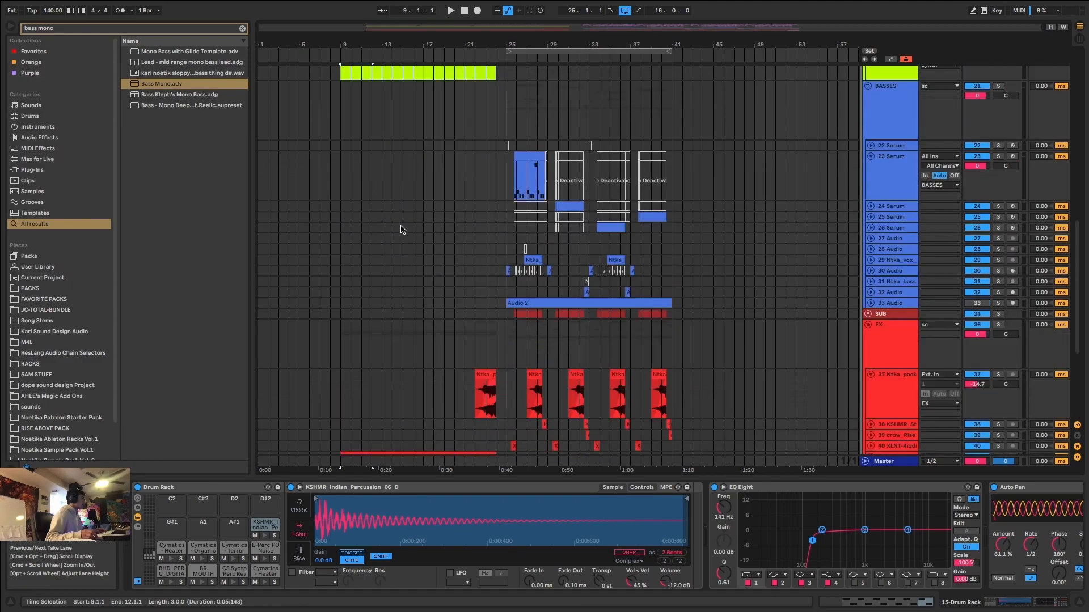
scroll(413, 247, up, 1)
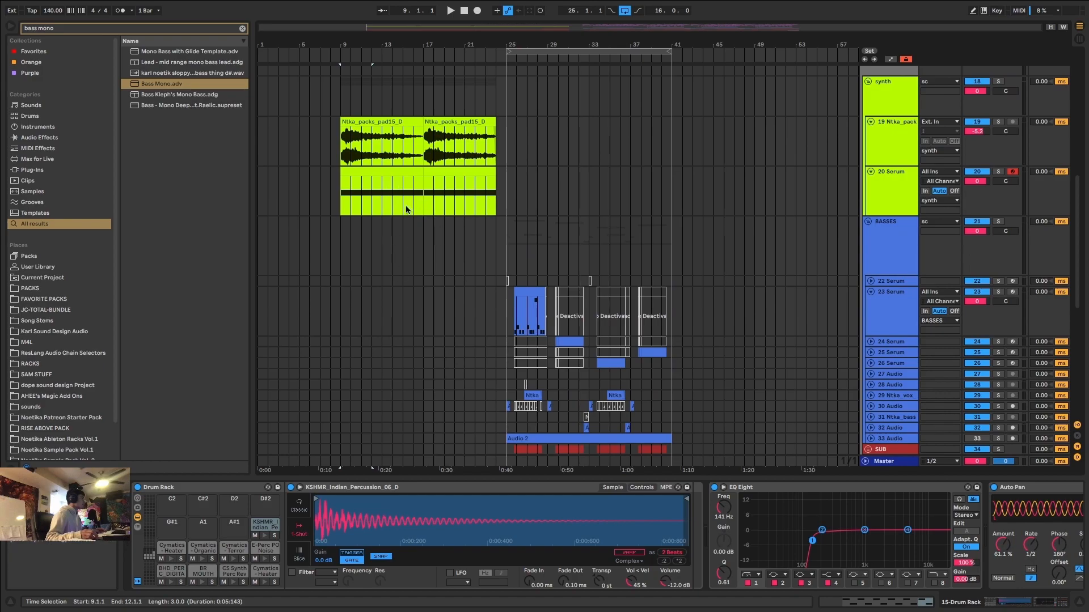
scroll(448, 227, down, 3)
scroll(539, 281, up, 4)
scroll(562, 284, down, 4)
scroll(521, 226, up, 3)
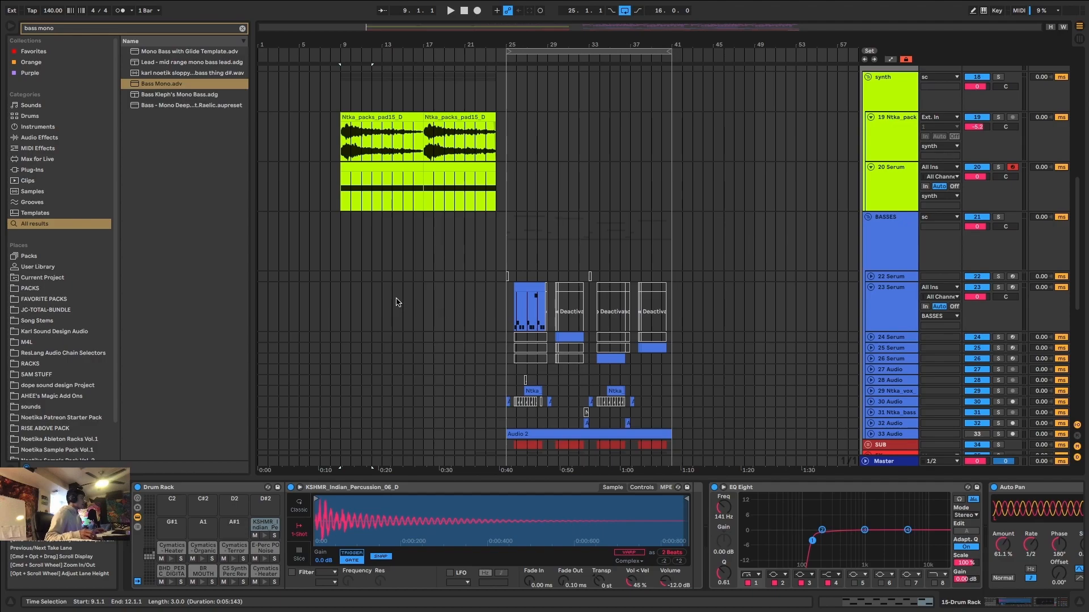
Try to move the first 23 Serum bass clip to the start of the lead-in around bar 9.
scroll(334, 295, up, 2)
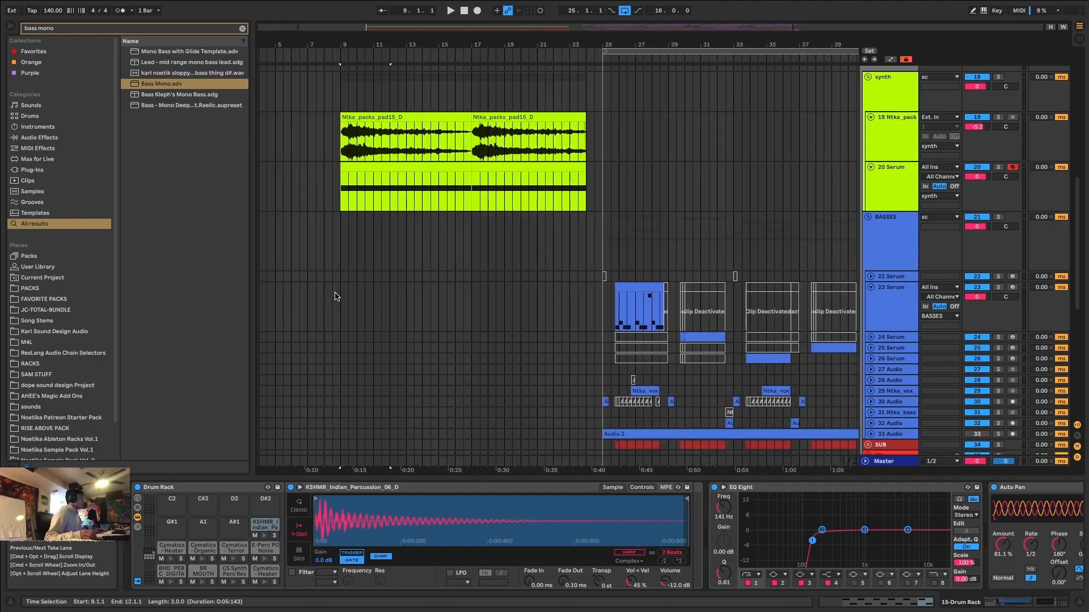
click(640, 287)
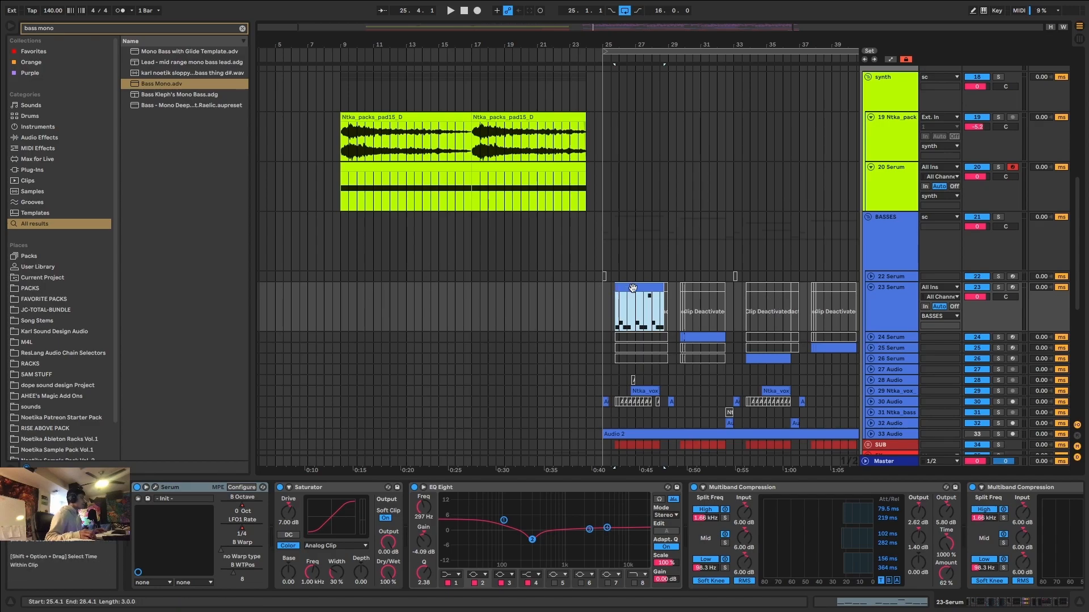
drag(633, 287, 359, 295)
key(super+z)
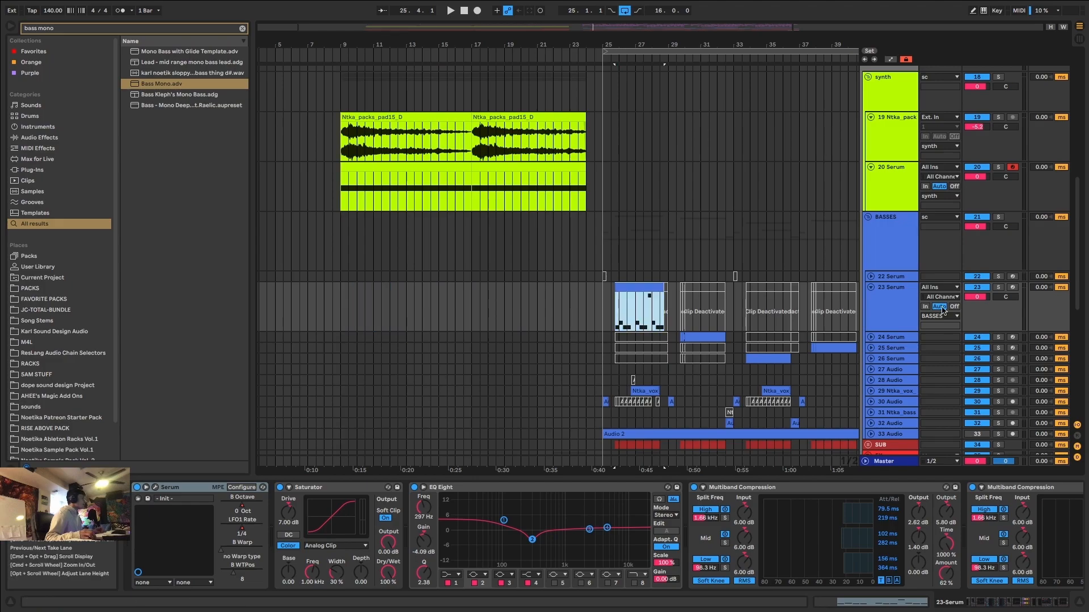
Duplicate the 23 Serum bass track, then freeze and flatten the duplicate to audio.
click(898, 313)
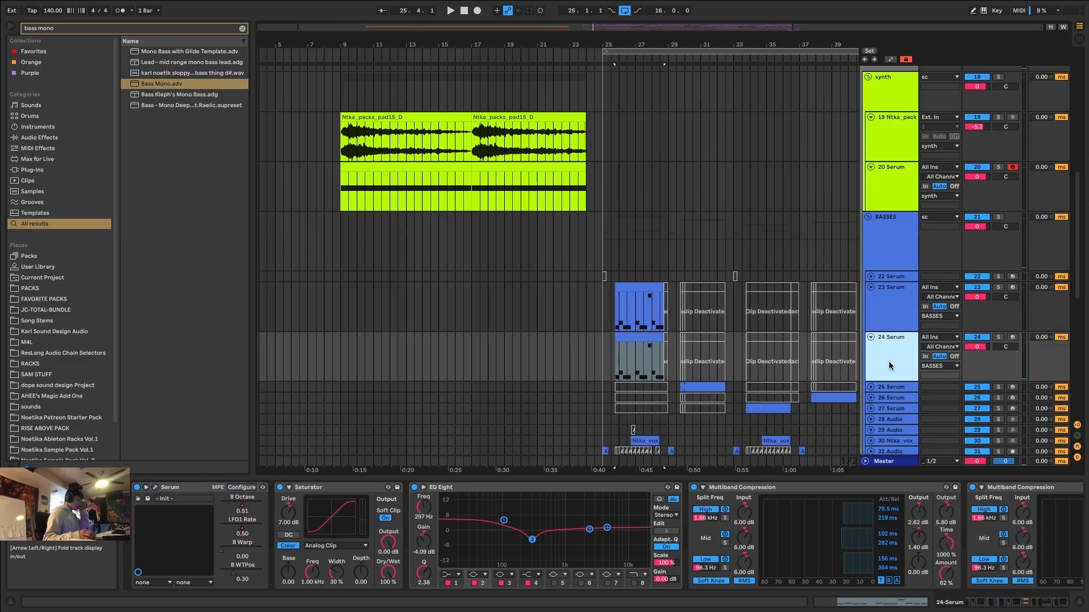
right_click(890, 366)
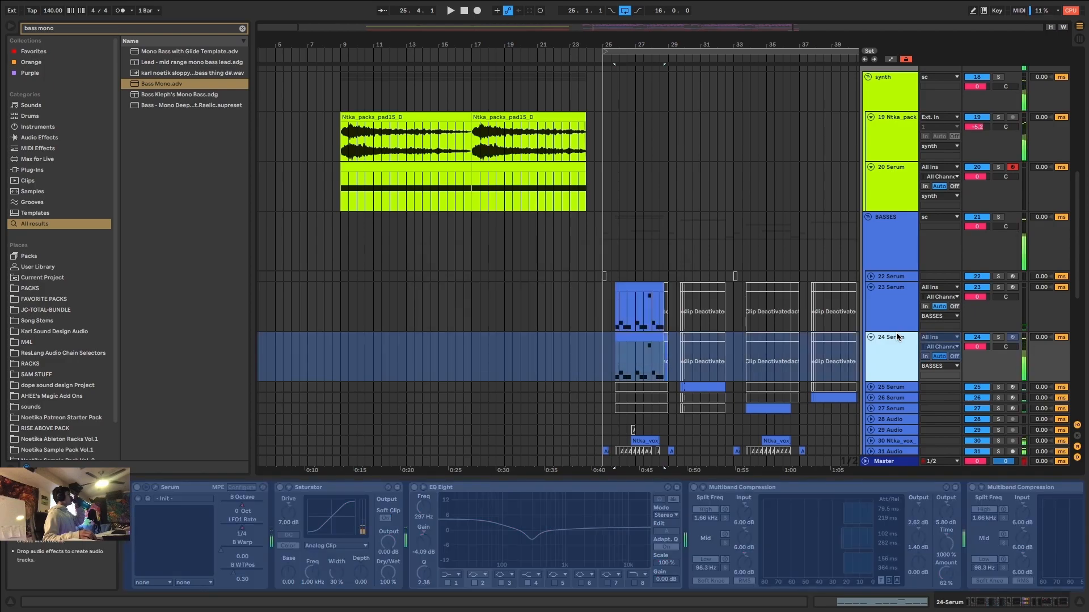
right_click(896, 335)
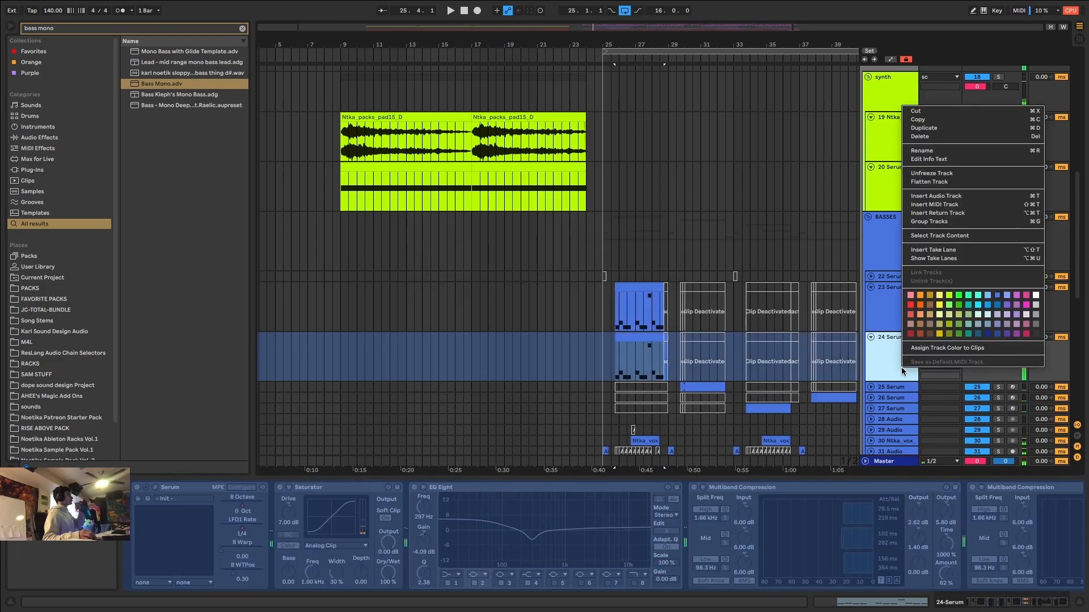
click(956, 182)
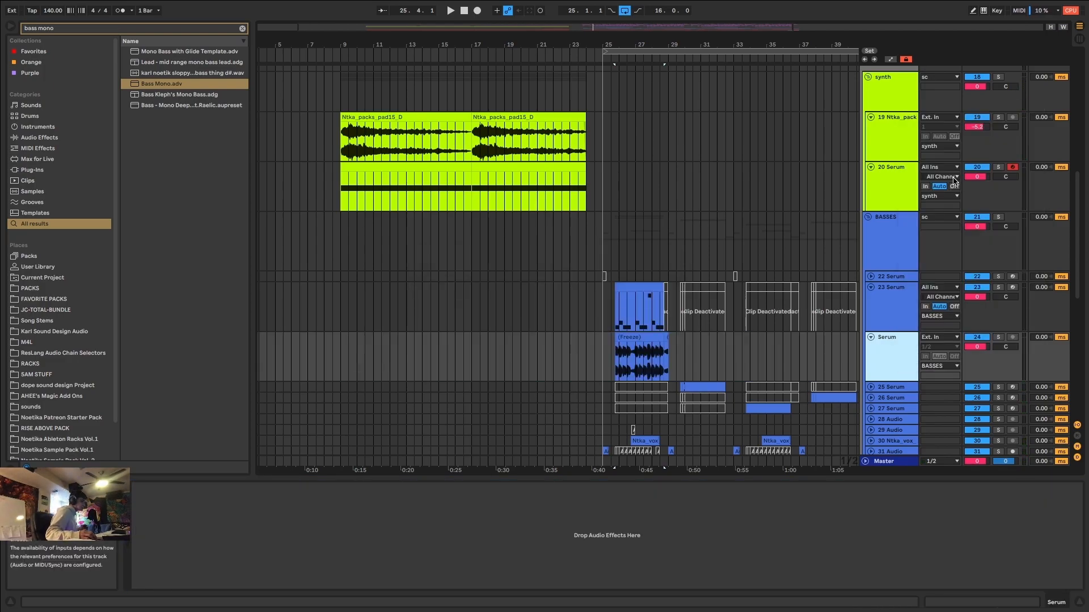
Move the flattened Serum clip to 9.1.1, trim its end to 10.1.1 and play the track soloed.
drag(665, 335, 352, 348)
click(666, 337)
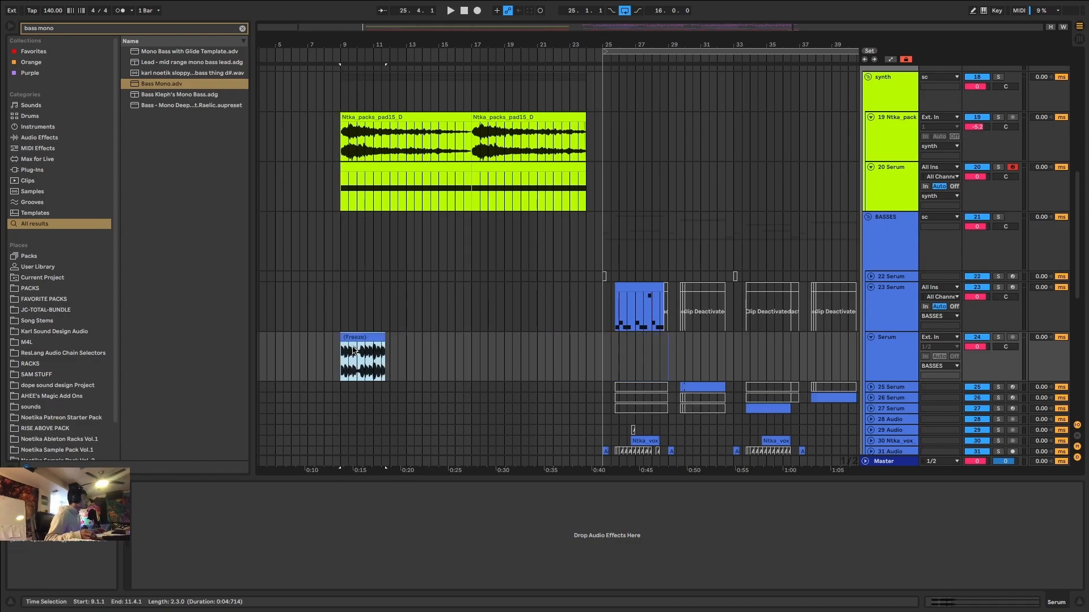
scroll(352, 348, up, 5)
drag(611, 338, 409, 338)
key(space)
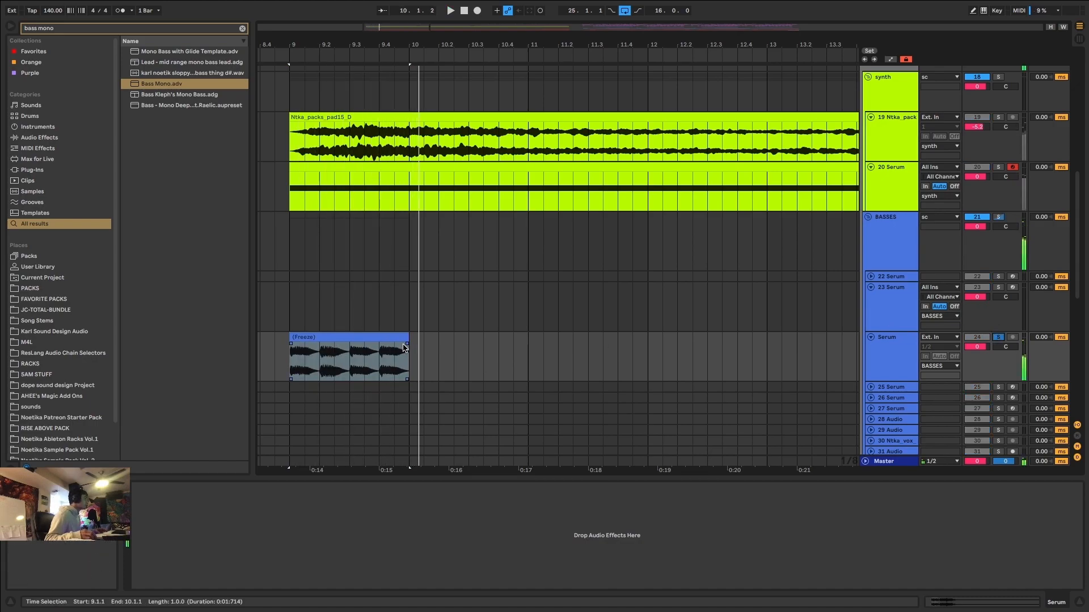
click(292, 347)
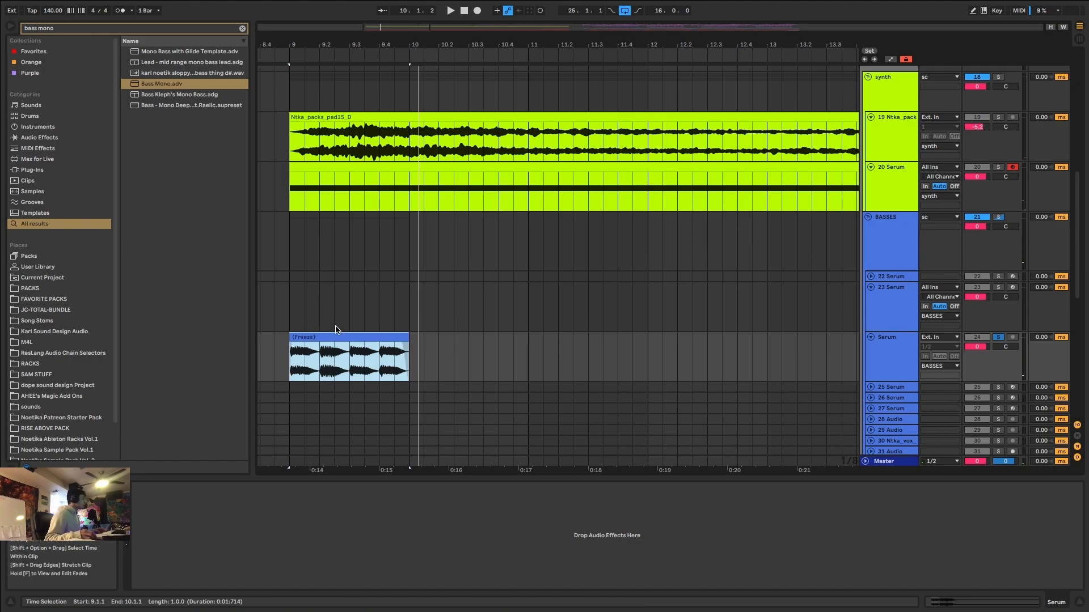
scroll(340, 326, down, 5)
drag(472, 354, 584, 358)
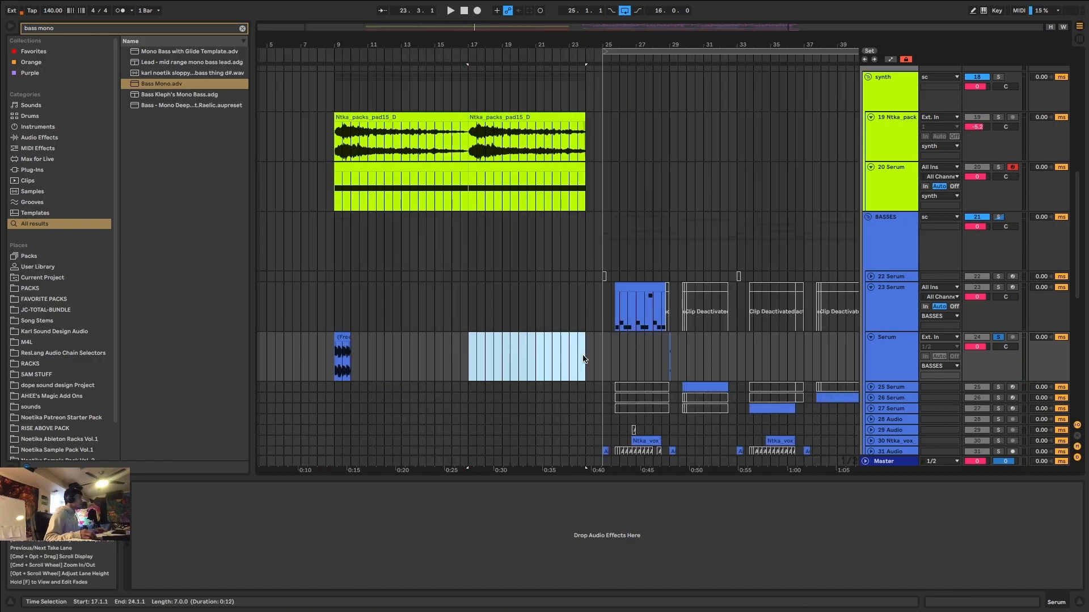
drag(350, 360, 593, 356)
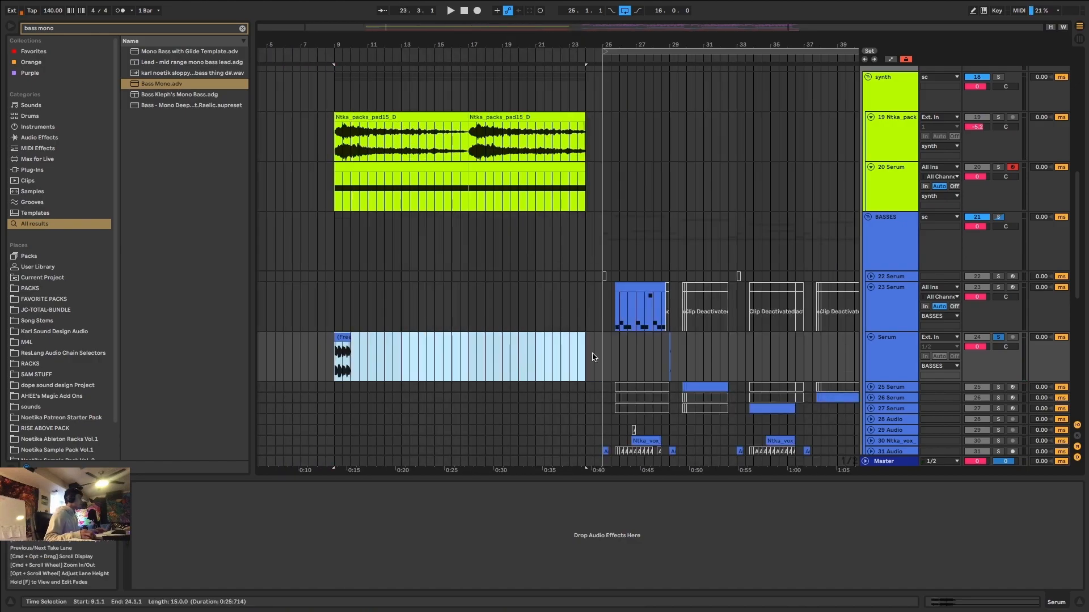
Add a Reverb to the flattened Serum track and set its Dry/Wet to 0%.
click(340, 340)
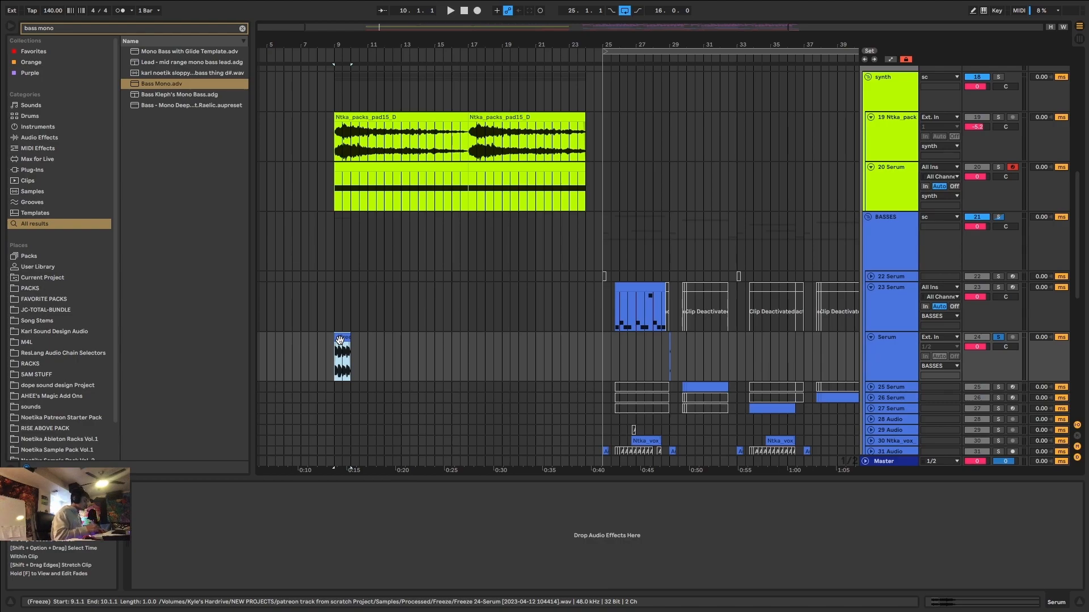
key(super+f)
text(re)
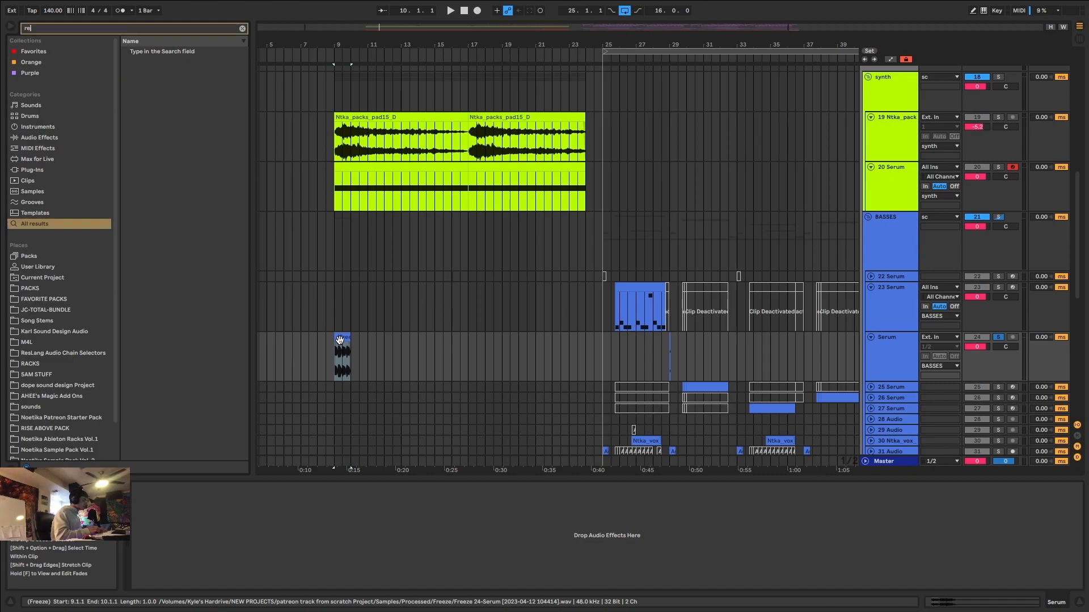
text(verb)
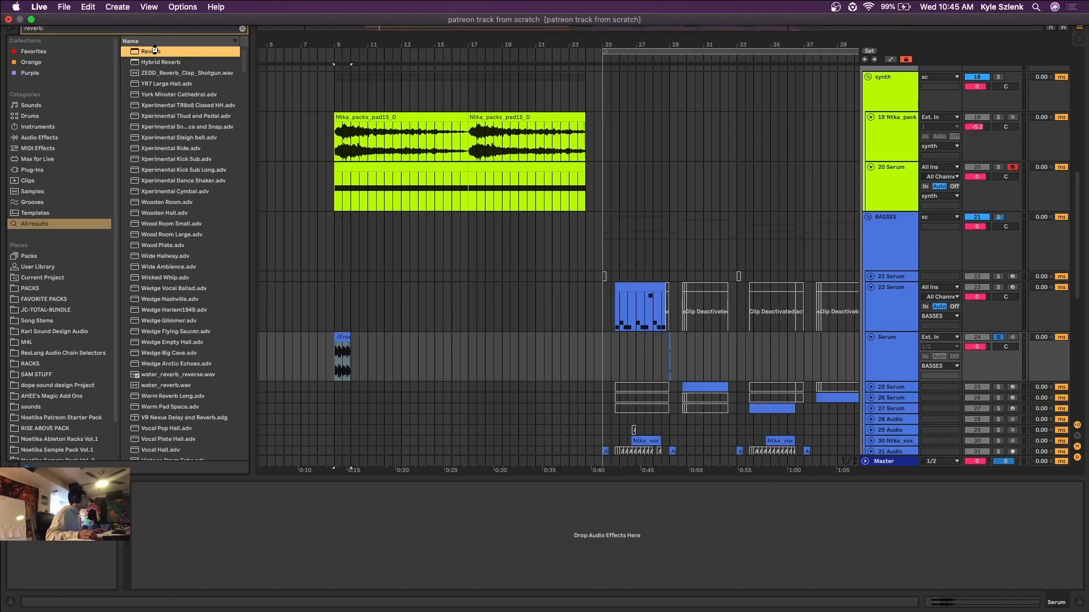
key(Return)
drag(409, 575, 410, 607)
Show automation, raise the Serum track's Reverb Dry/Wet line to about 93% and play from 9.1.1.
key(a)
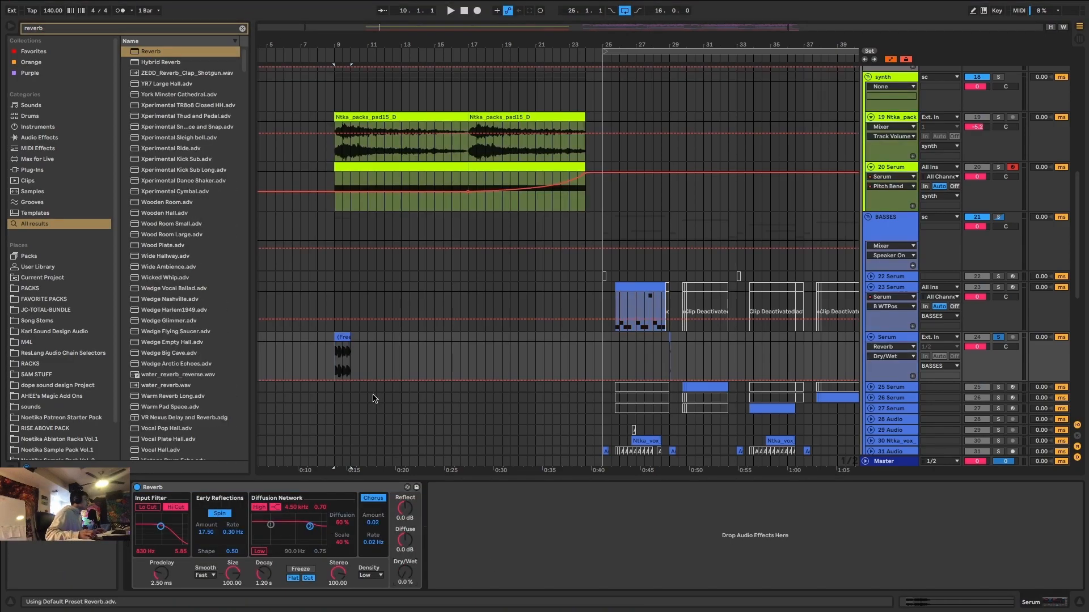
drag(354, 381, 374, 350)
key(space)
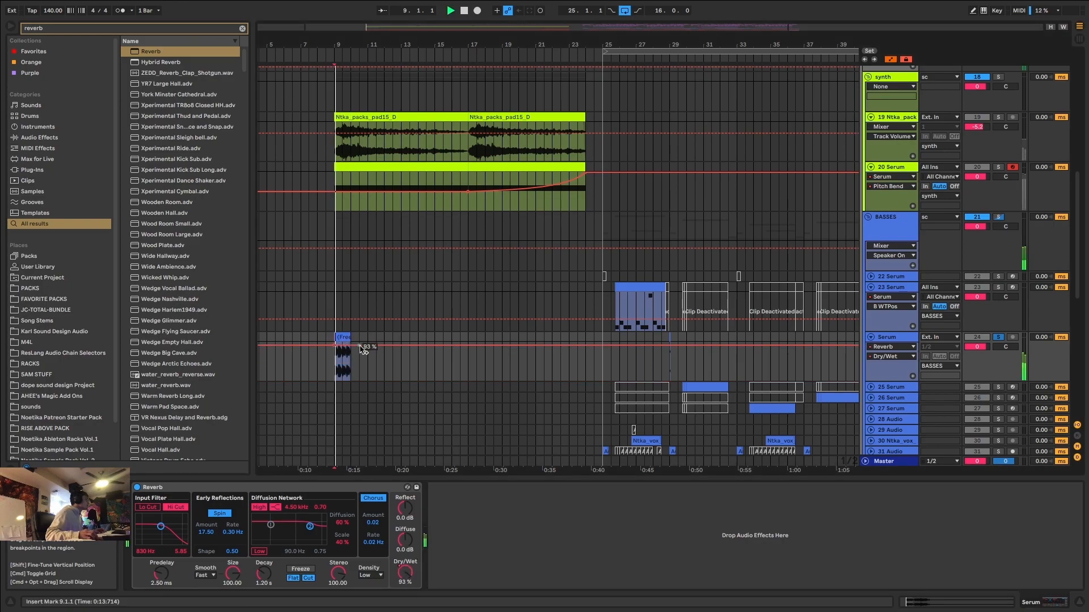
Set the Reverb's Decay to 13.2 s and add an EQ Eight after it with a gentle low cut at about 129 Hz.
key(space)
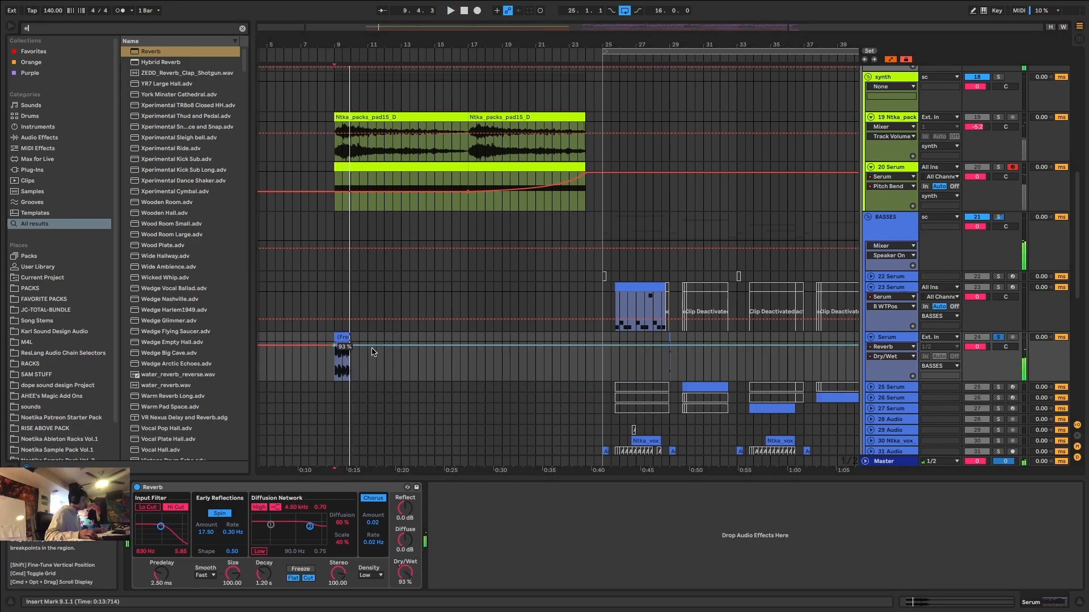
key(super+f)
text(eq)
key(Return)
click(263, 583)
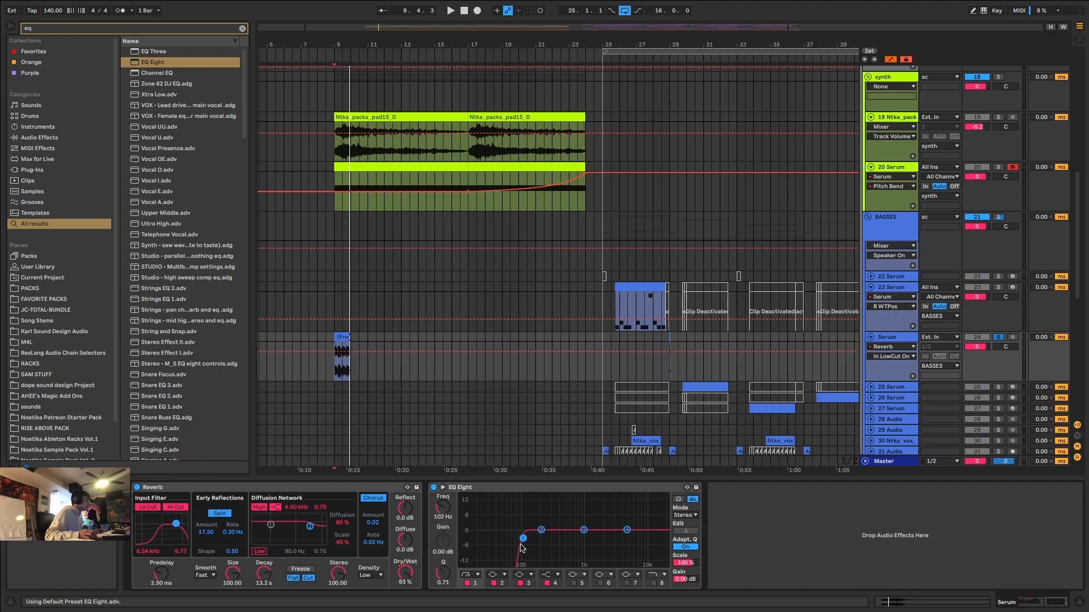
drag(521, 545, 528, 551)
key(space)
Move the Reverb's input filter to about 848 Hz and audition the Serum clip from 9.1.1.
drag(175, 525, 160, 530)
key(space)
key(space)
Enable EQ Eight's band 8 as a high cut at about 7.91 kHz and shift the Reverb's input filter to about 1.1 kHz.
key(space)
key(space)
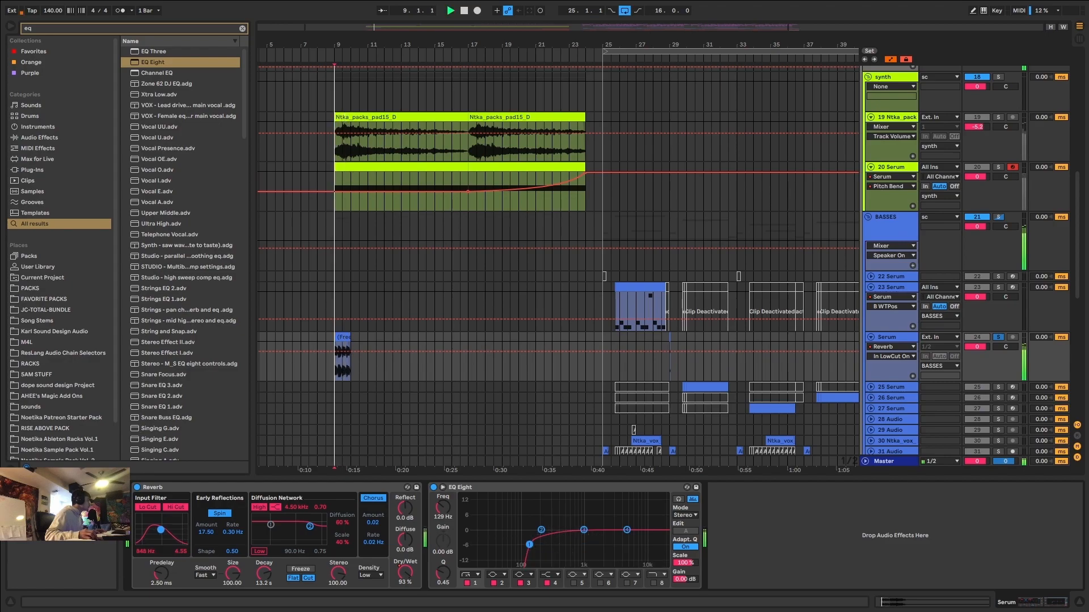
click(653, 583)
drag(642, 545, 638, 546)
key(space)
drag(164, 532, 162, 527)
Automate the Serum track's Reverb Dry/Wet to fall from 93% at 9.1.1 to 0% at bar 24.
key(space)
key(space)
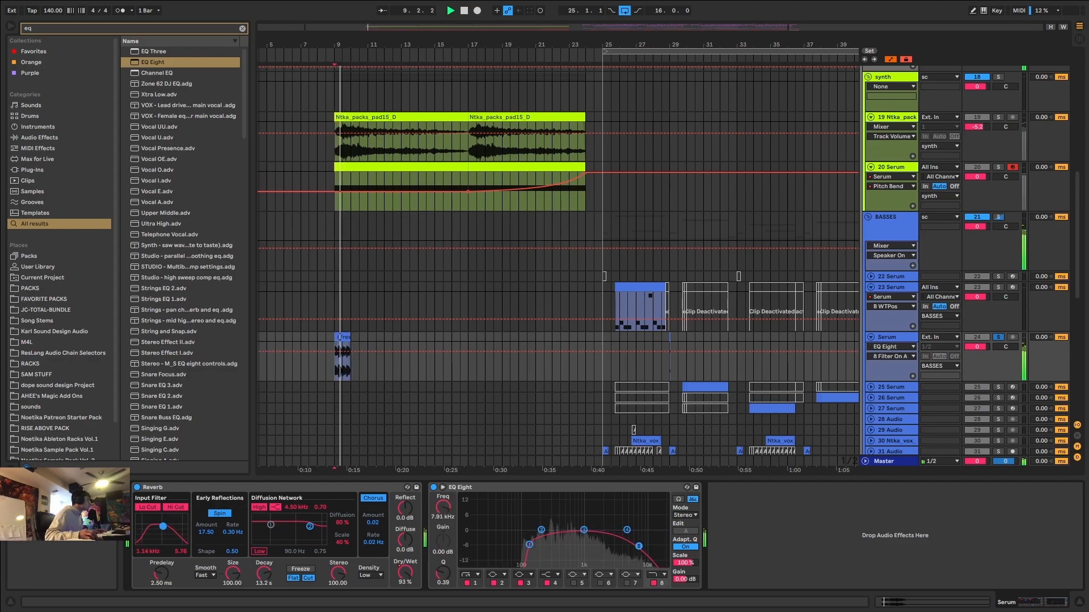
click(405, 572)
key(a)
key(a)
key(space)
drag(351, 346, 588, 383)
key(space)
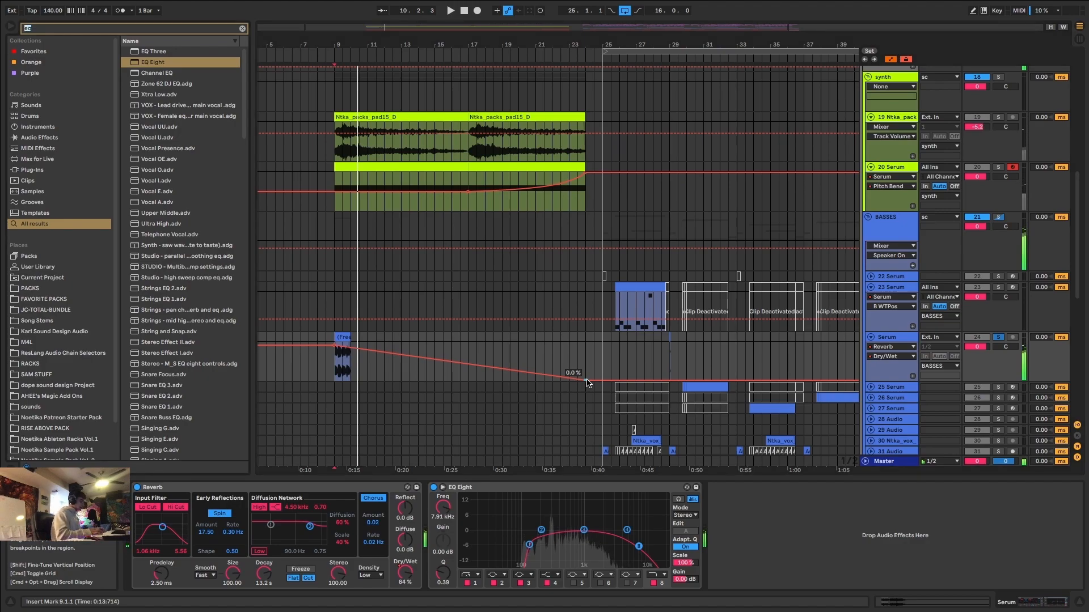
Add the KARL JIQUI BP FILTER rack after the EQ Eight and raise its BP FILTER macro to 13.
text(jil)
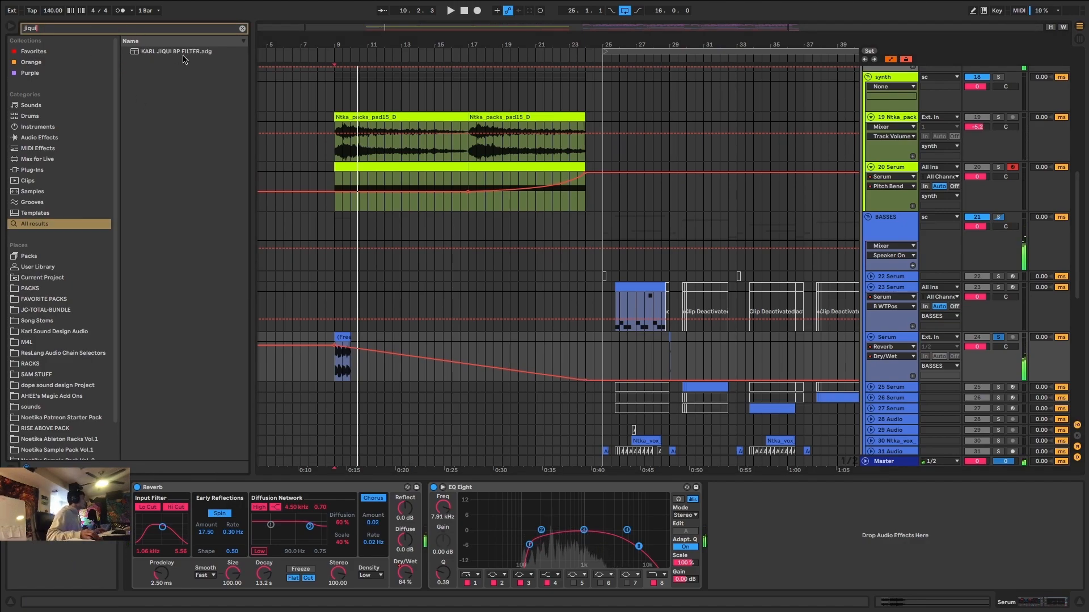
click(183, 53)
key(Return)
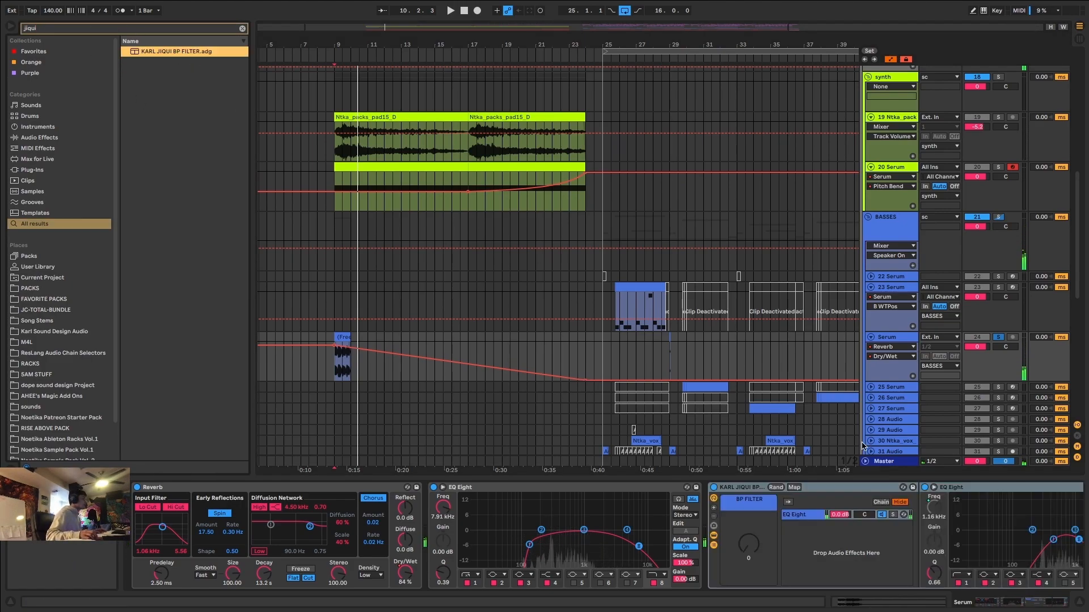
double_click(956, 488)
drag(747, 544, 747, 487)
double_click(923, 530)
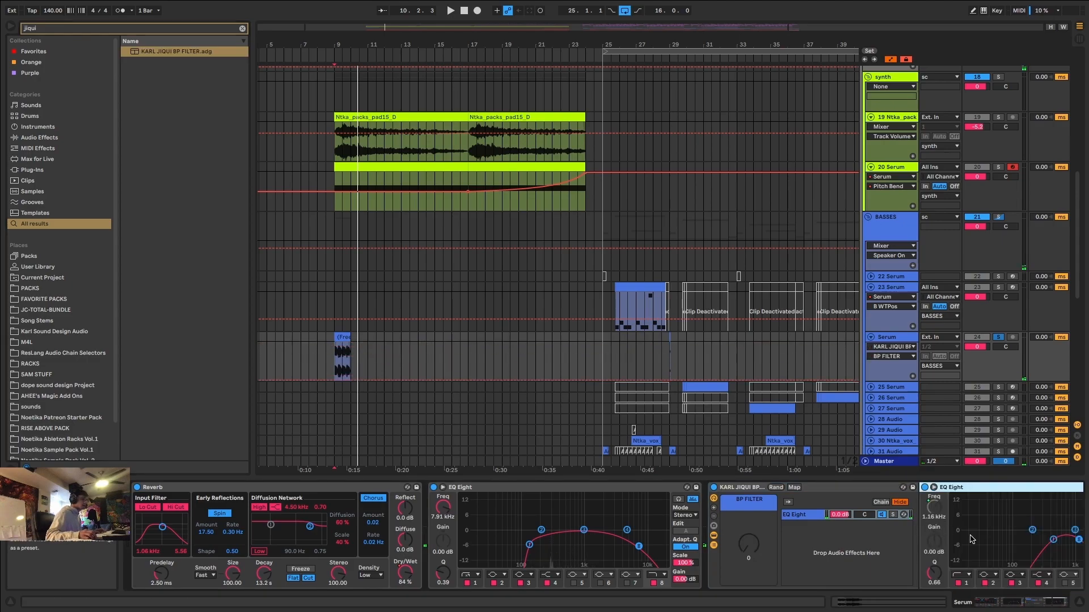
drag(1010, 602, 1032, 601)
drag(571, 549, 571, 543)
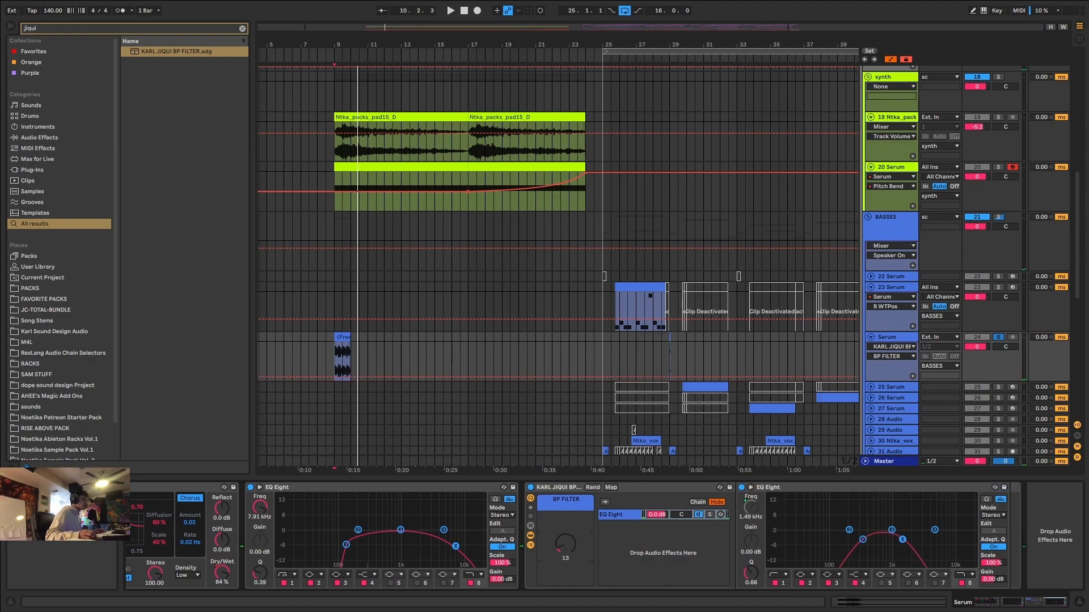
Automate the BP FILTER macro to rise from 0 at 9.1.1 to 127 at bar 24.
key(a)
key(a)
click(335, 380)
drag(400, 383, 578, 343)
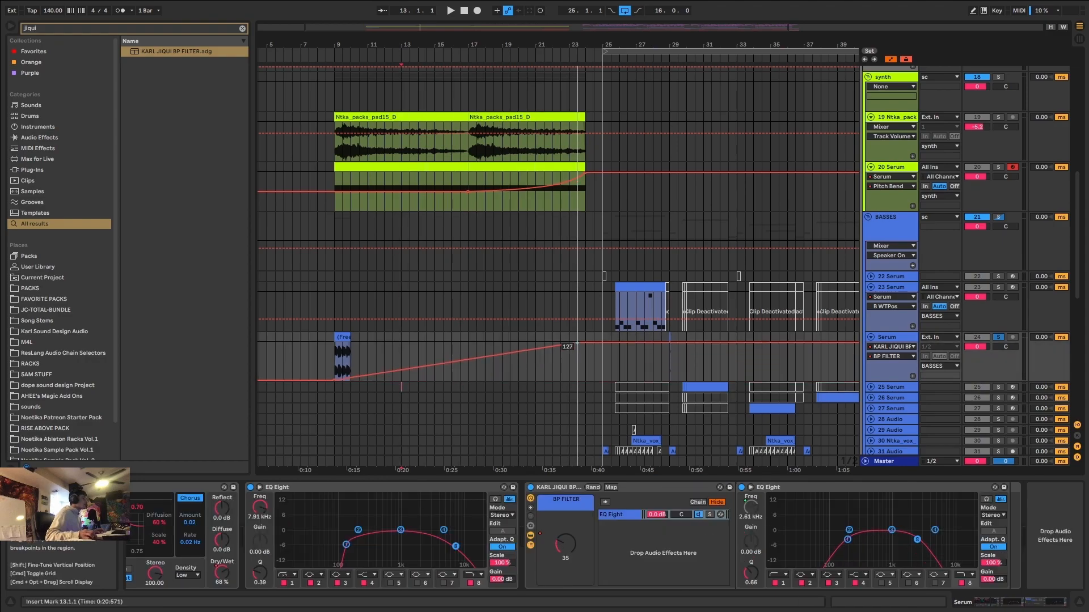
Play the soloed Serum track from 9.1.1 and hide the automation lanes.
click(339, 335)
key(space)
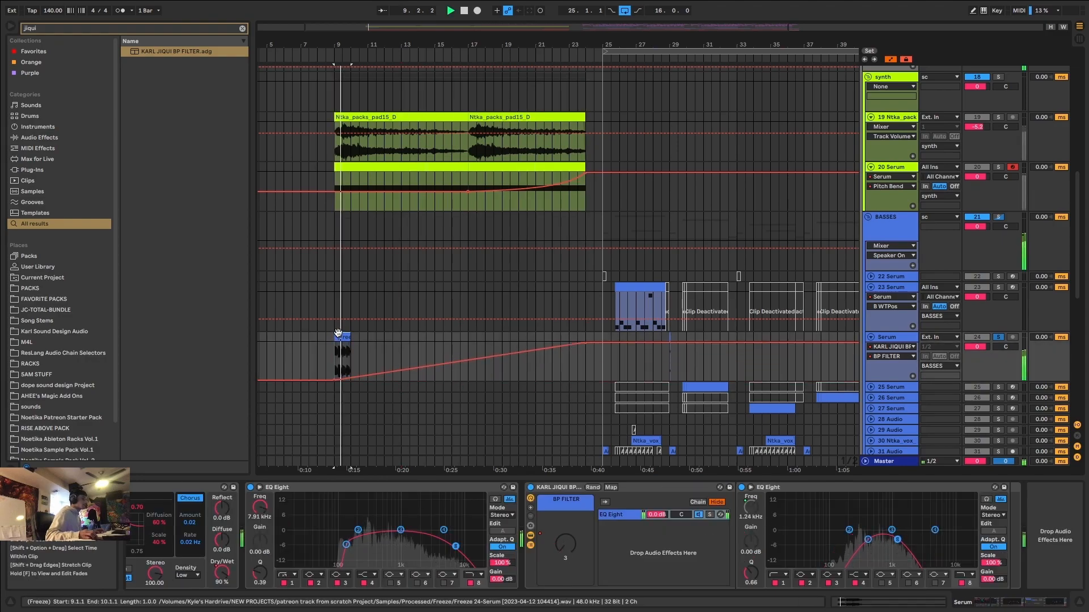
key(a)
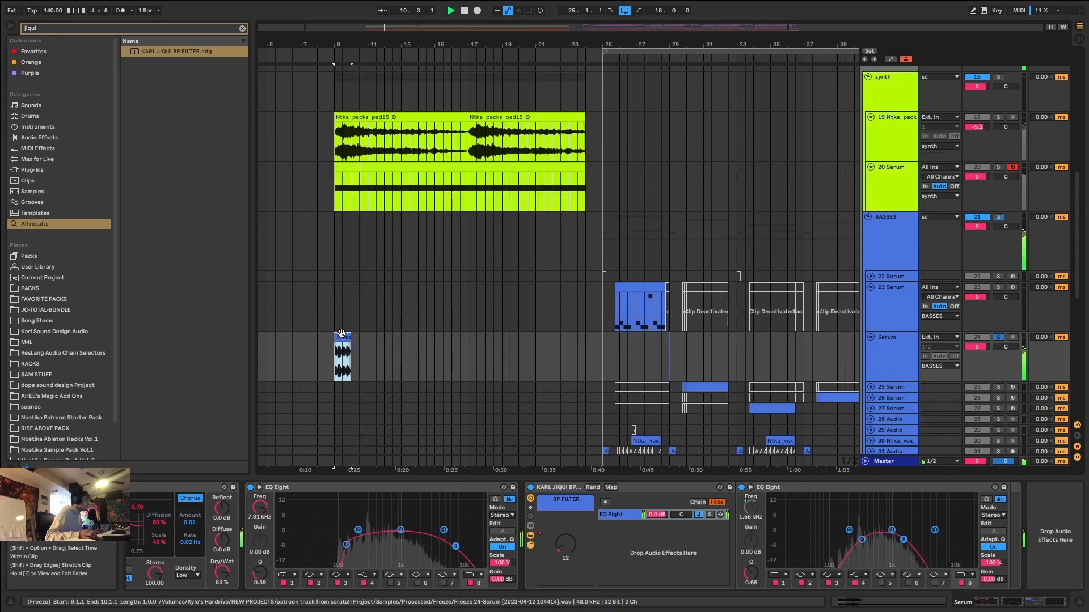
drag(1009, 605, 994, 607)
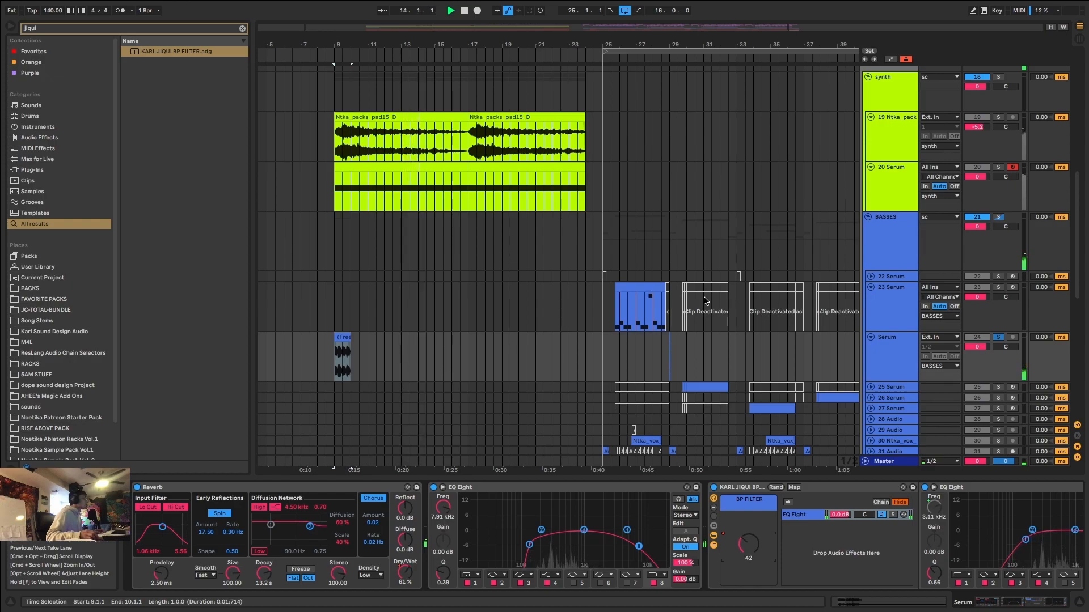
Duplicate the one-bar Serum clip at four-bar intervals to 13.1.1 and 17.1.1.
drag(395, 355, 340, 356)
key(ctrl+d)
key(ctrl+d)
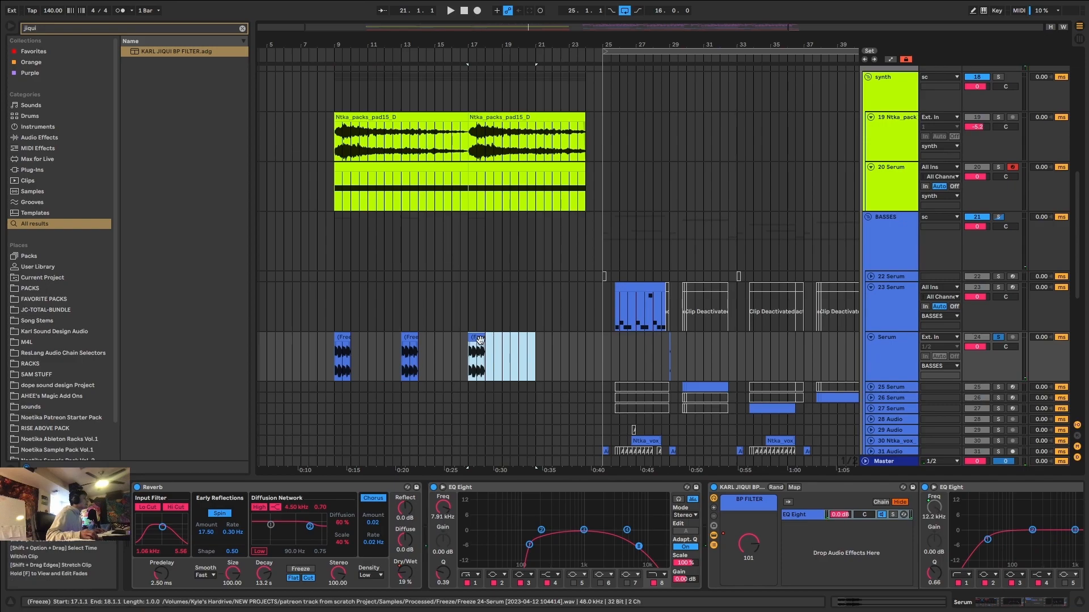
Extend the Serum clip at 17.1.1 to 19.1.1, unsolo the track and play from 17.1.1.
mouse_move(481, 338)
mouse_down()
mouse_move(543, 342)
mouse_move(500, 343)
mouse_up()
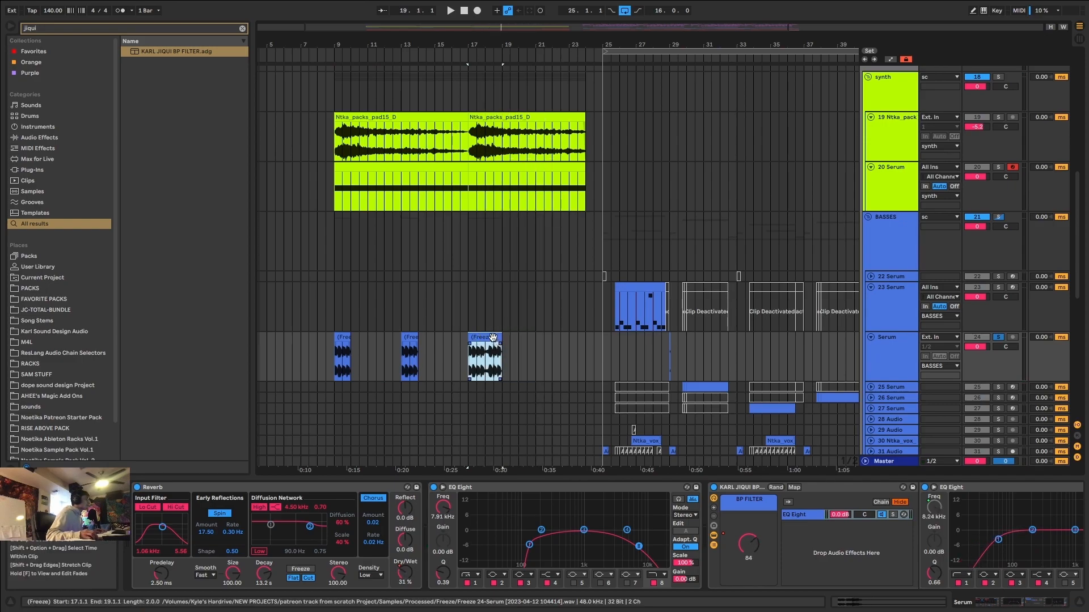
click(998, 338)
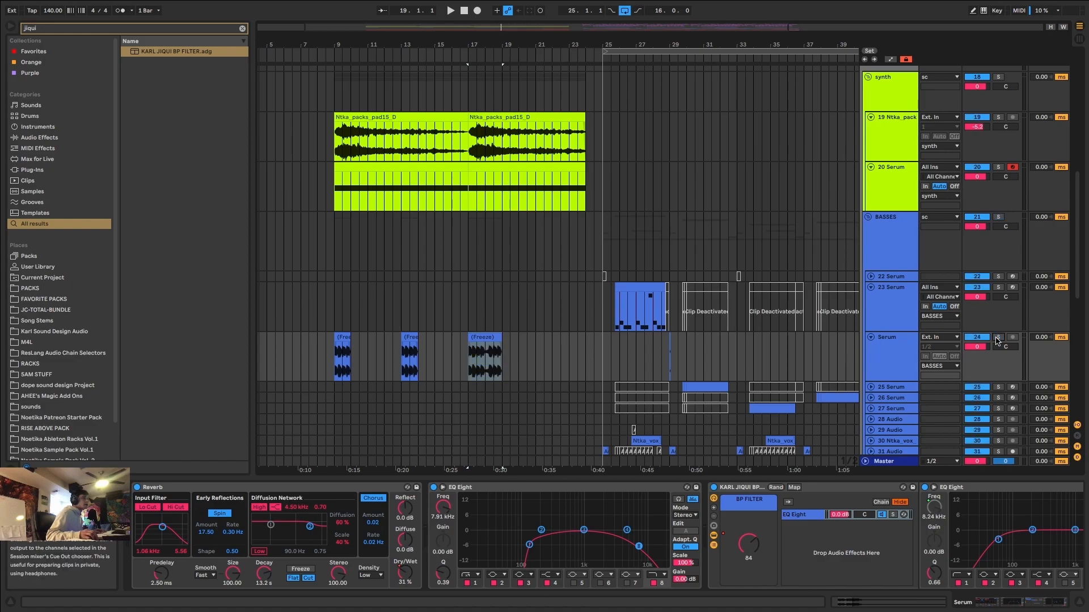
click(492, 336)
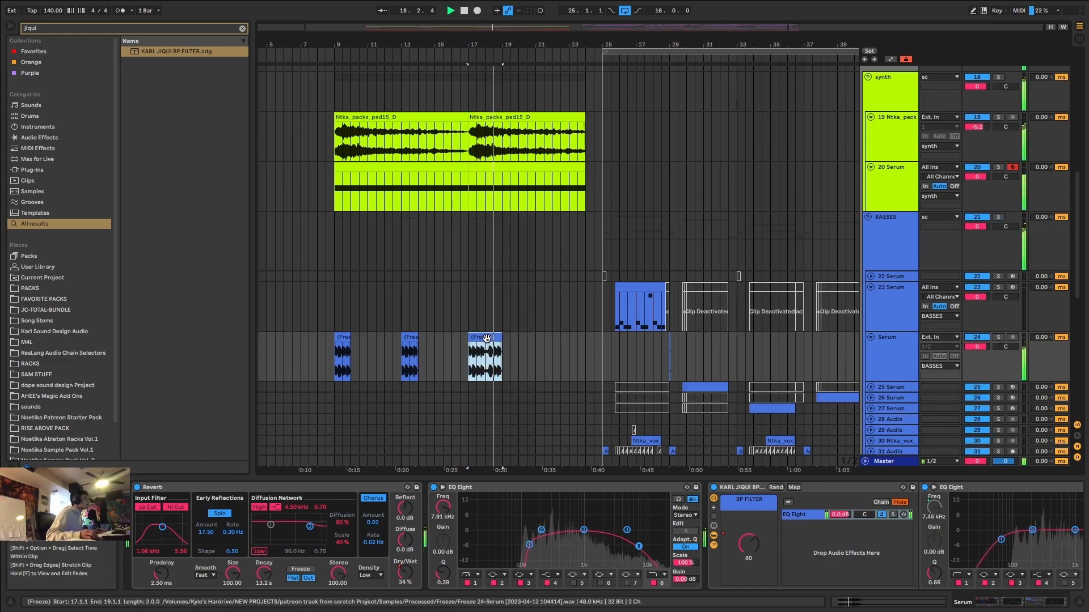
key(space)
Trim the clip at 17.1.1 back to one bar and duplicate it at two-bar intervals to 19.1.1 and 21.1.1.
drag(501, 338, 471, 353)
key(space)
key(super+d)
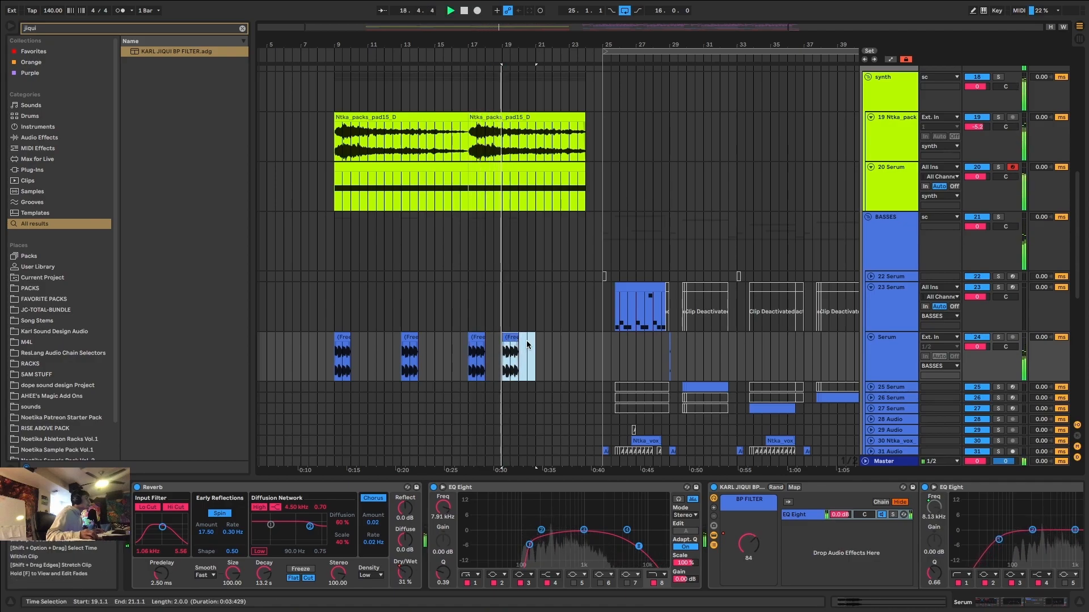
key(super+d)
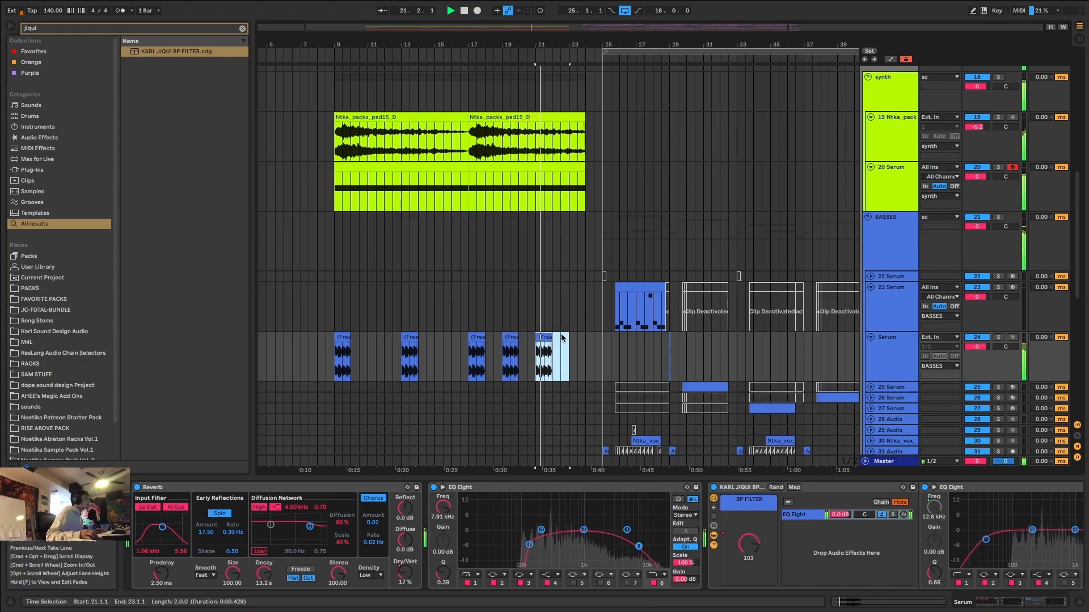
Duplicate the Serum clip to 23.1.1 and 22.1.1, play into the drop, and return to 9.1.1.
key(super+d)
click(547, 337)
key(super+d)
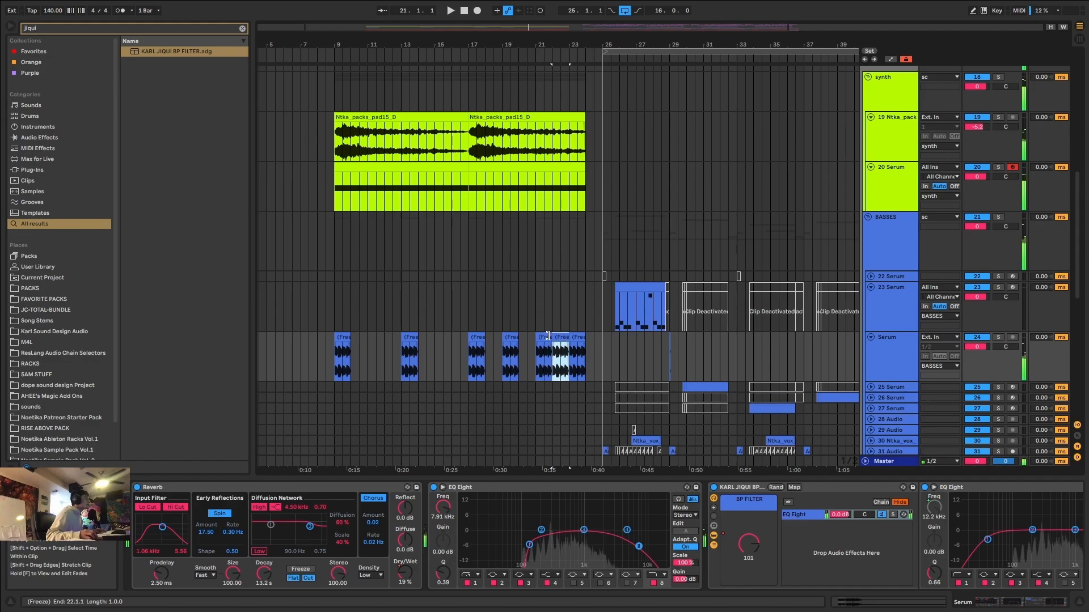
click(578, 336)
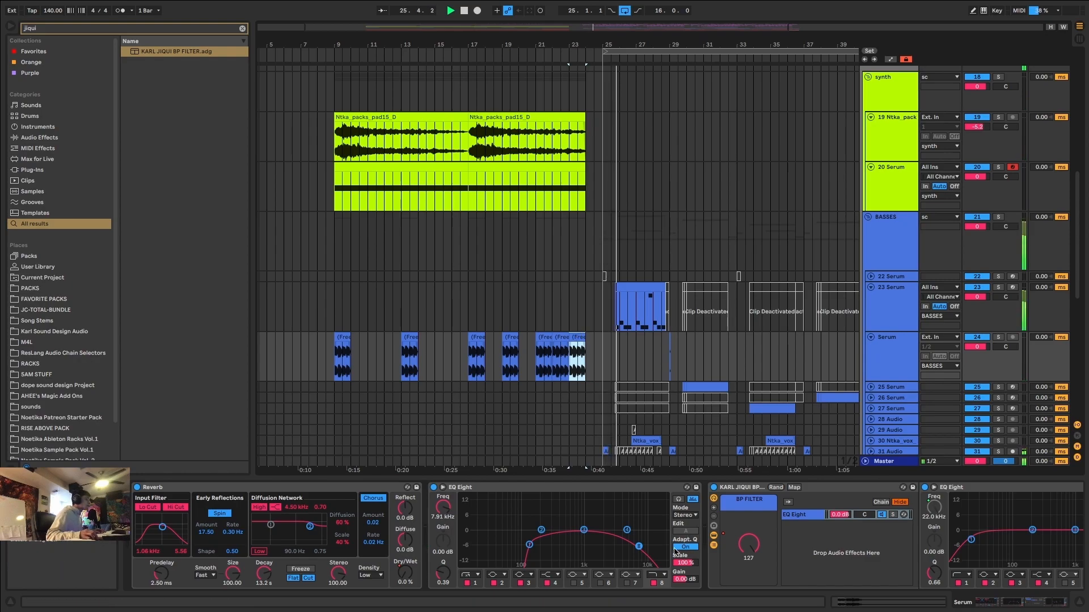
click(342, 338)
key(space)
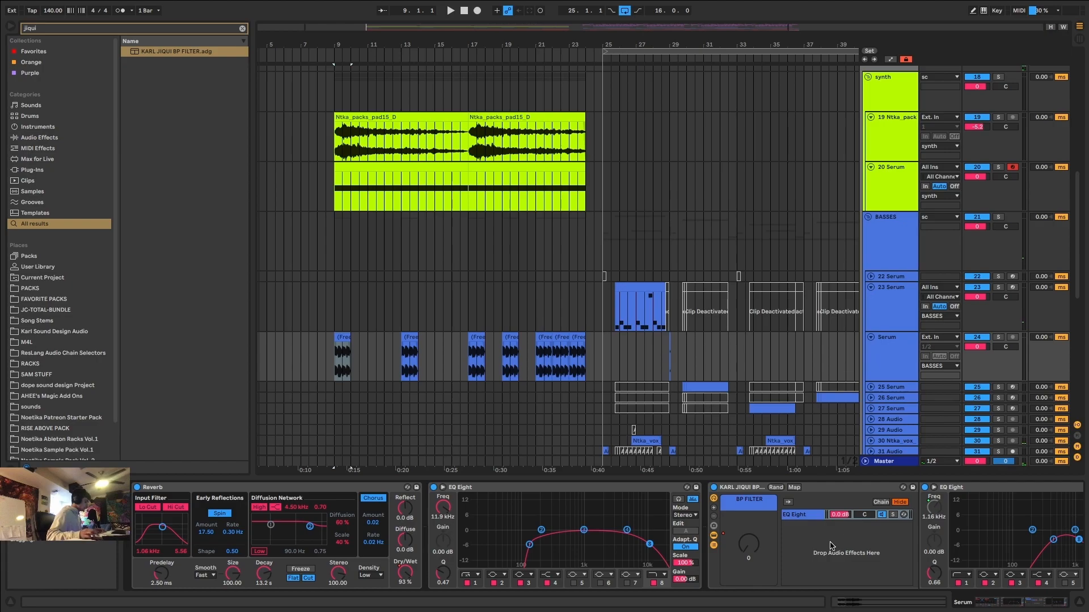
Add a Shifter at the end of the Serum track's device chain and set its mode to Freq.
text(shifter)
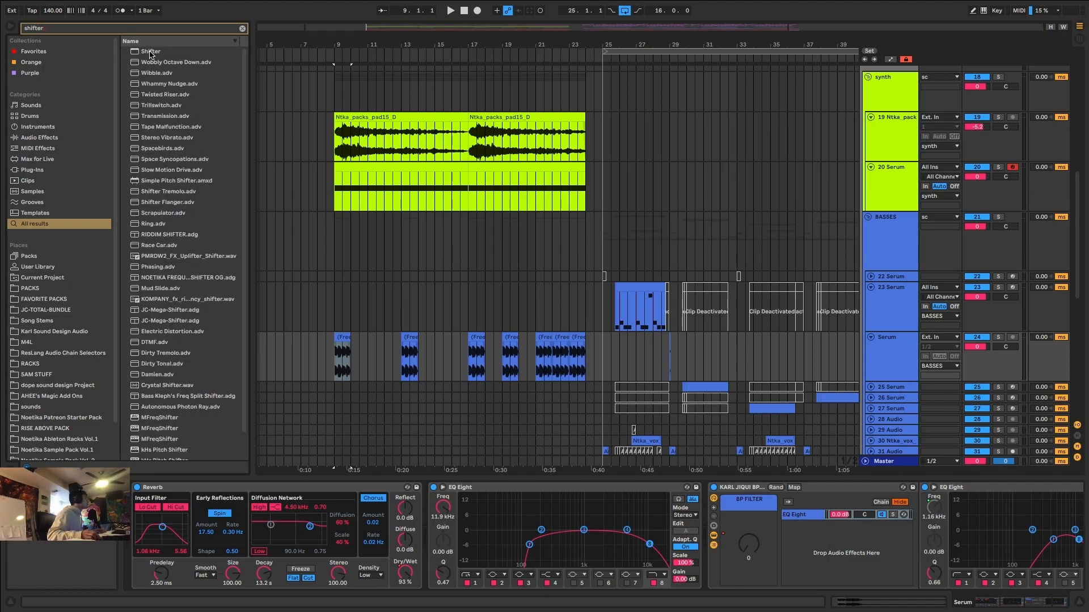
drag(969, 520, 1029, 544)
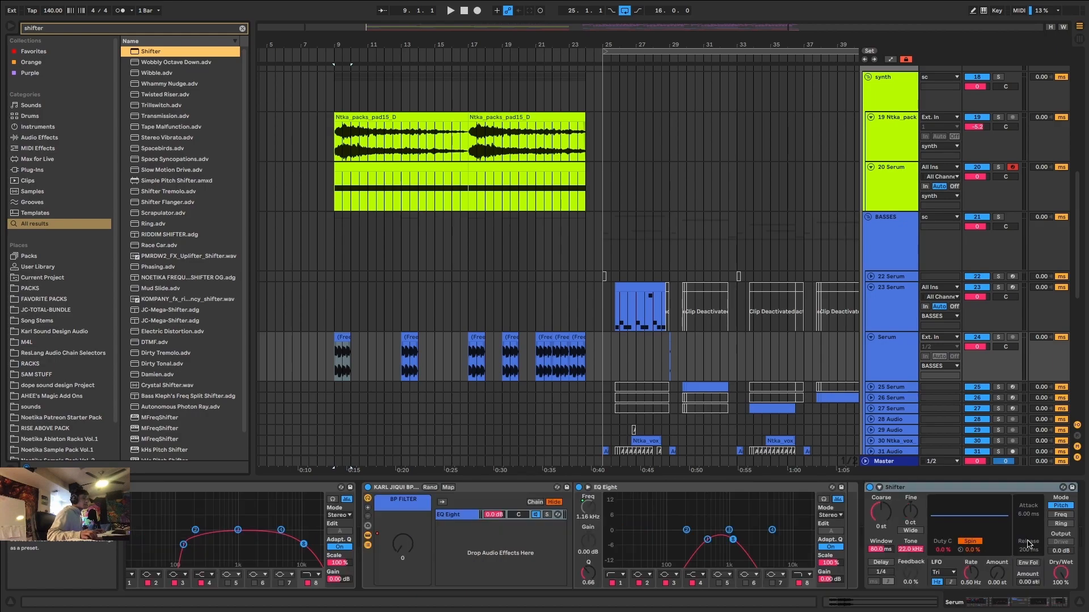
click(1057, 524)
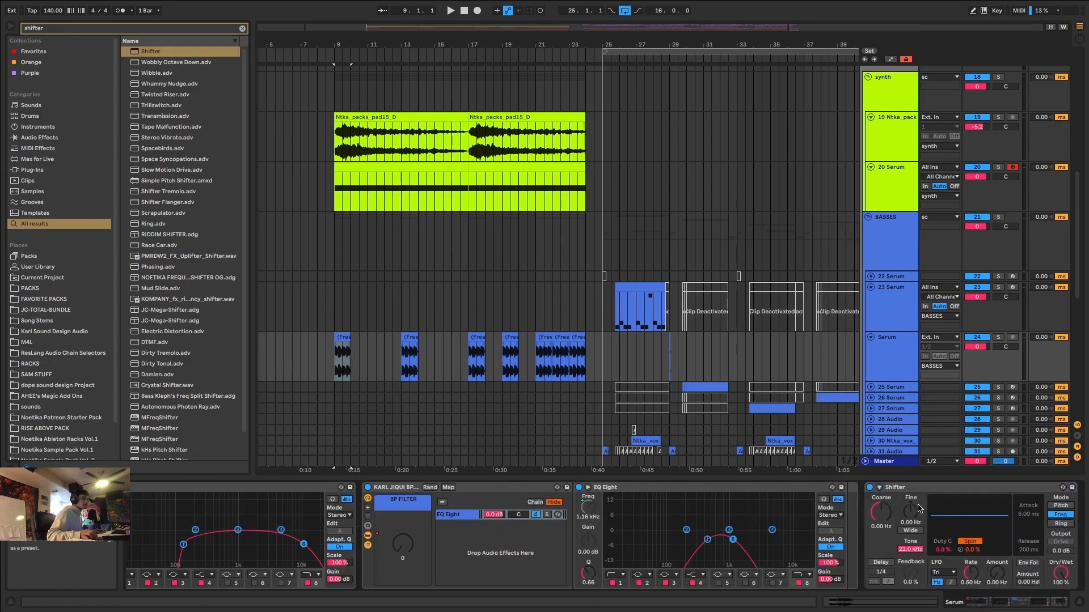
Try automating the Shifter's Fine frequency from 500 Hz at 9.1.1 down to its minimum at bar 24, and play the lead-in.
key(a)
click(339, 368)
drag(334, 367, 384, 349)
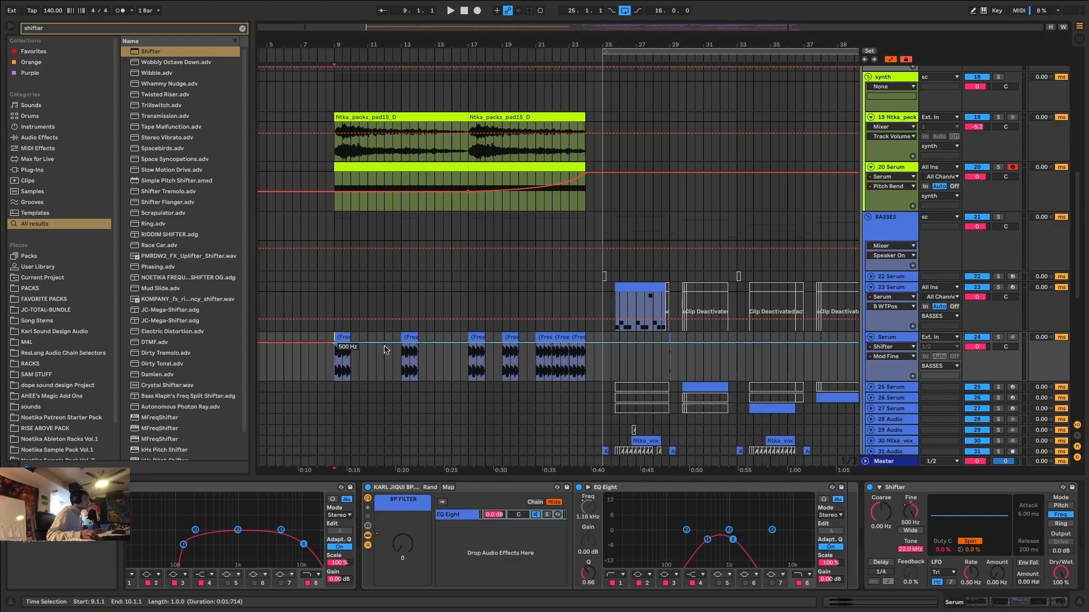
drag(587, 346, 587, 380)
key(space)
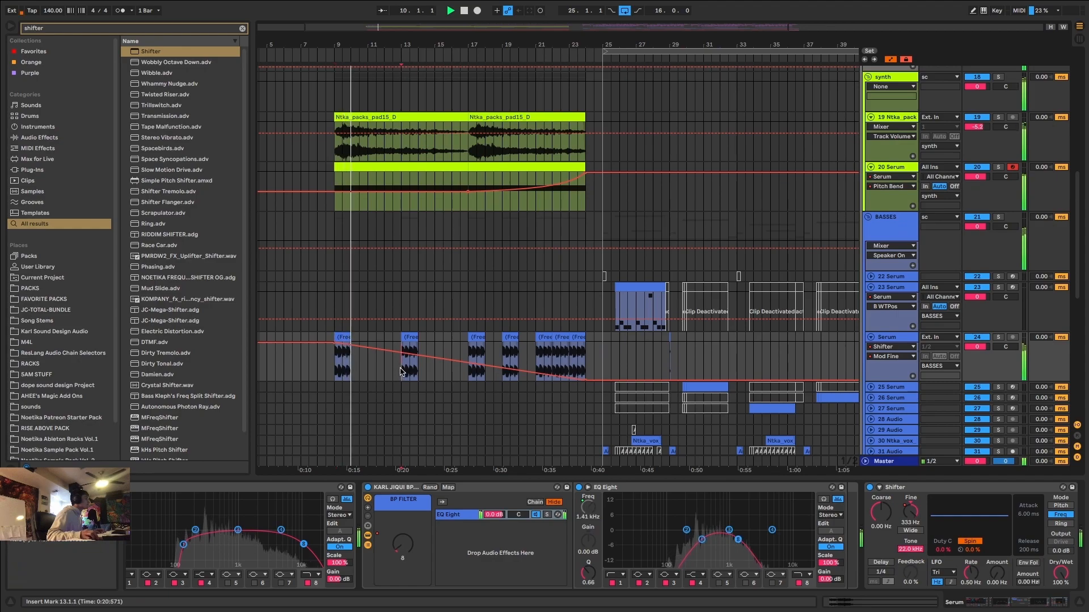
click(468, 379)
click(502, 379)
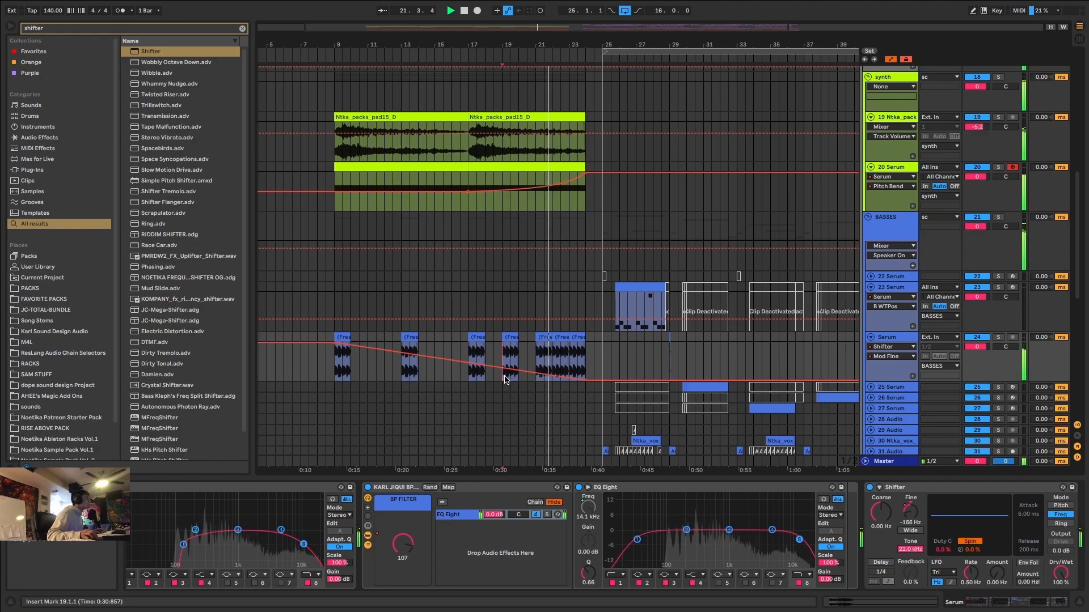
Undo the Shifter's Fine automation and delete the Shifter from the Serum track.
key(super+z)
key(super+z)
key(super+z)
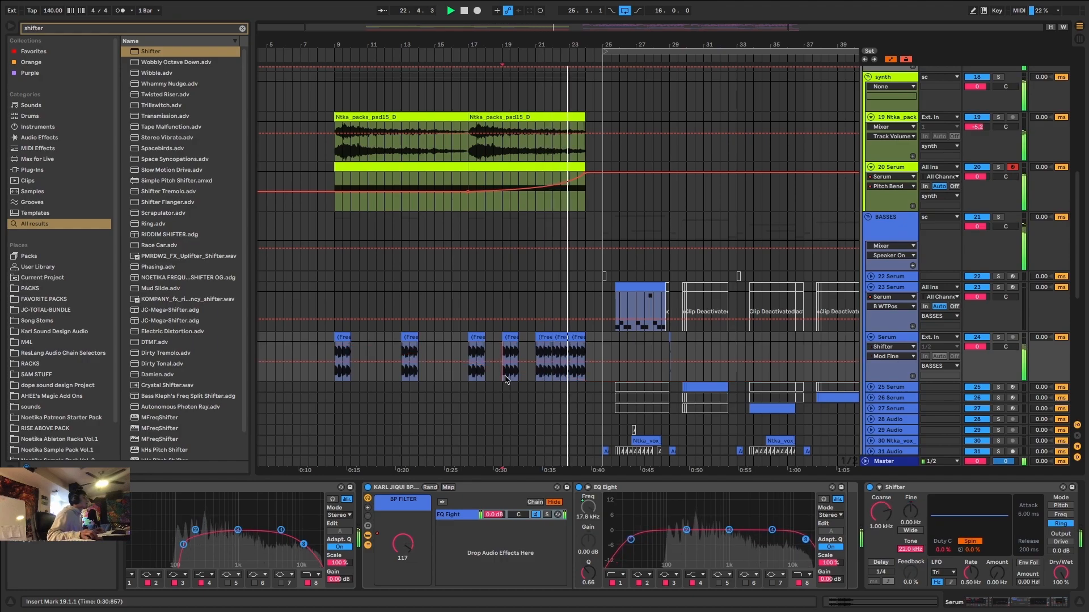
click(960, 489)
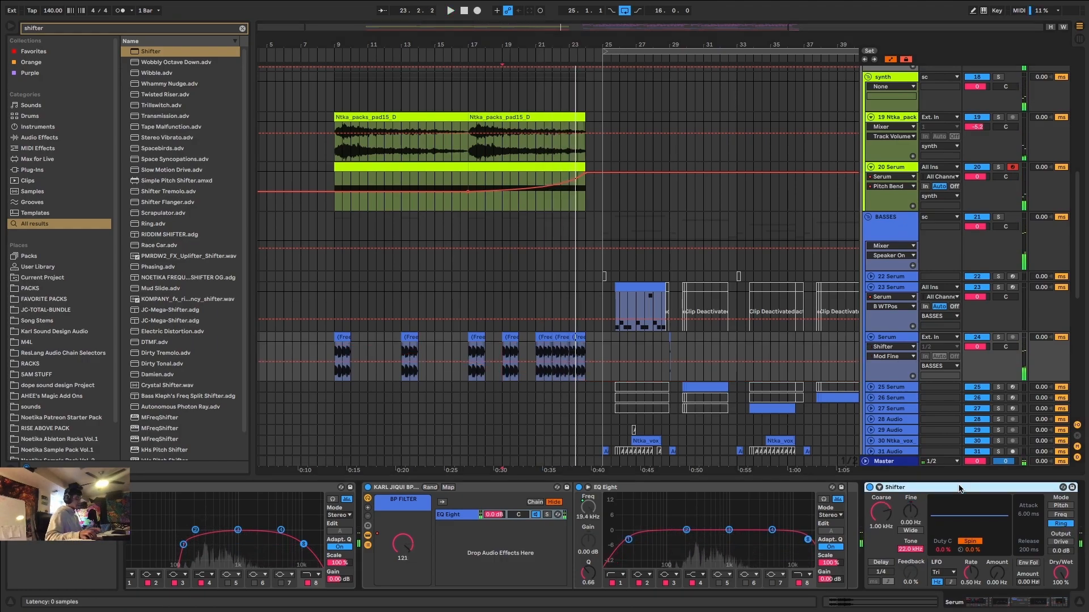
key(Delete)
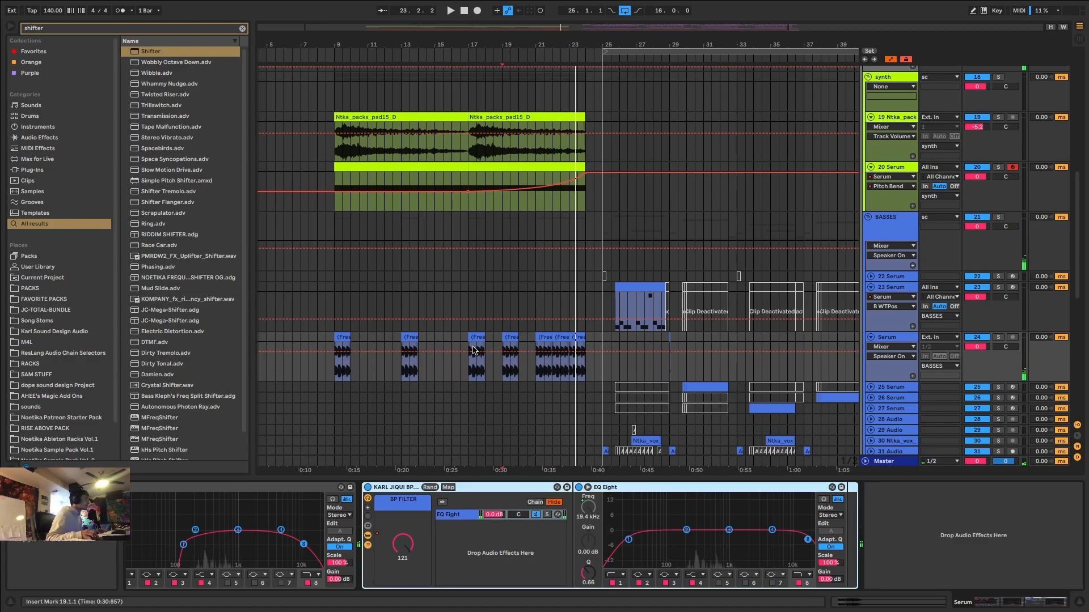
Fold the band-pass filter rack, unfold the 5 LTRX_clap track and insert a new audio track below it.
double_click(399, 489)
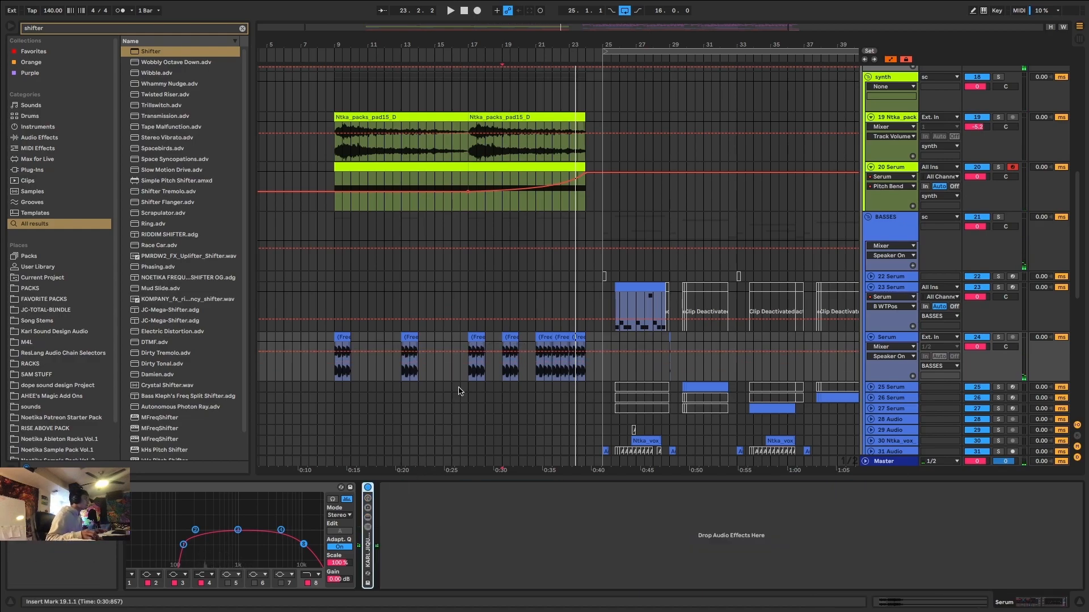
scroll(481, 354, up, 10)
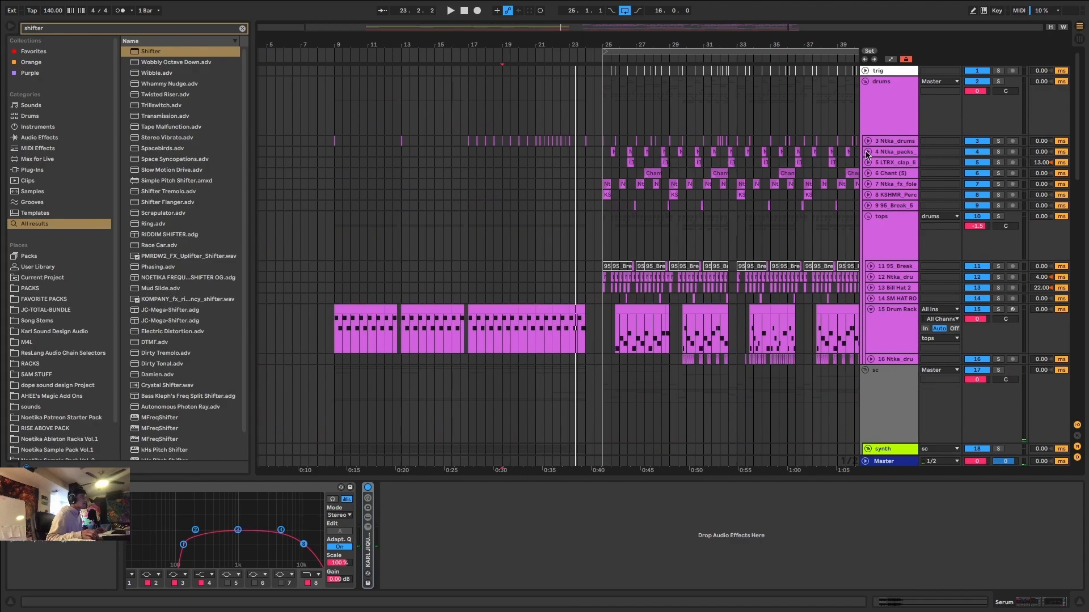
click(868, 162)
click(882, 163)
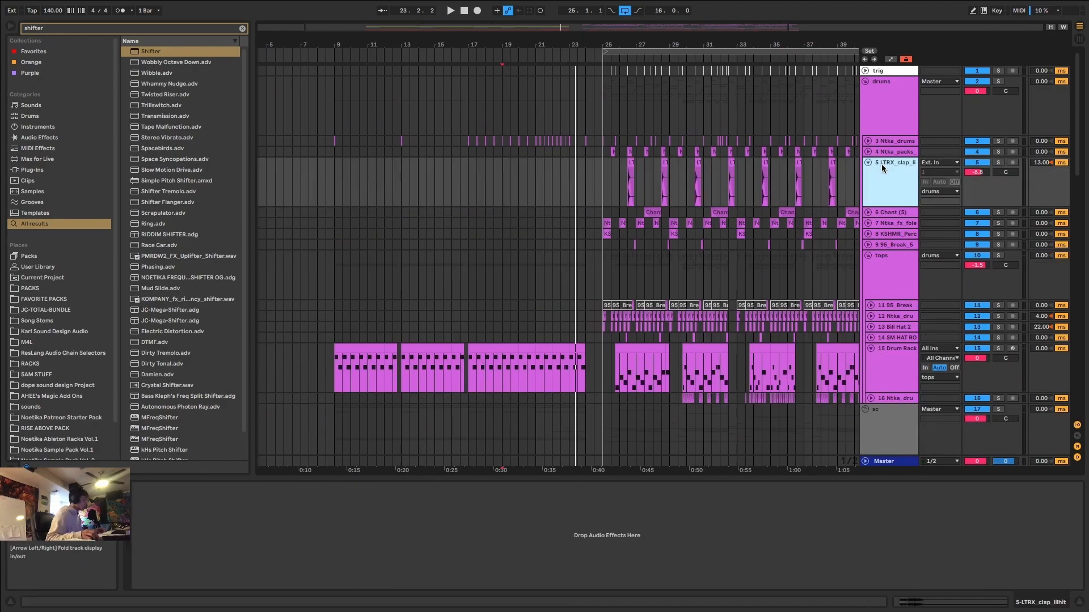
key(ctrl+t)
Search the browser for "clap ntka" and audition the clap samples in the results.
key(ctrl+f)
text(clap ntka)
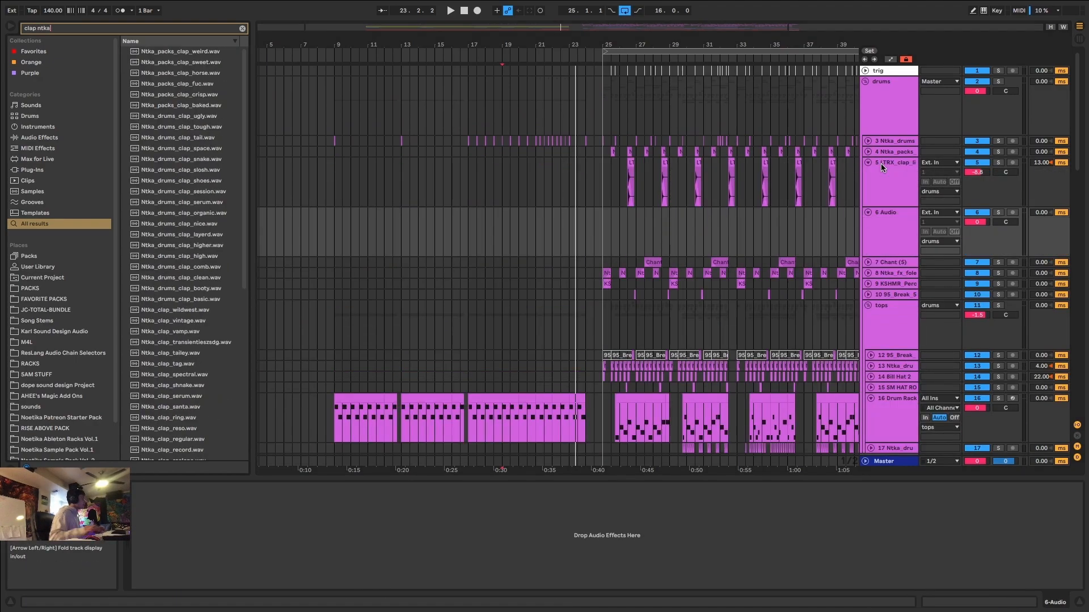
click(207, 128)
click(209, 138)
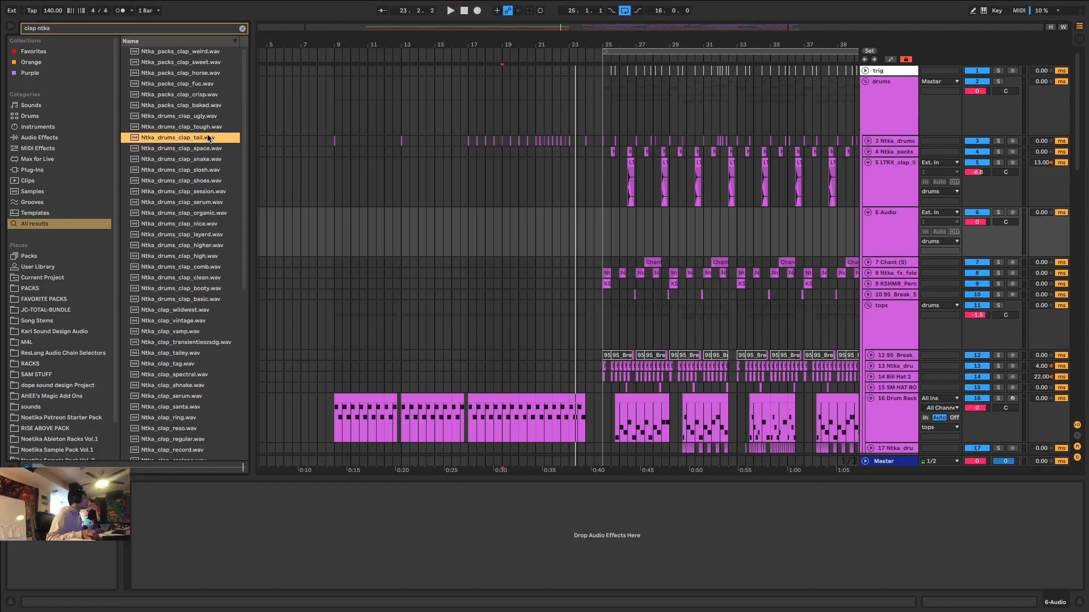
click(208, 149)
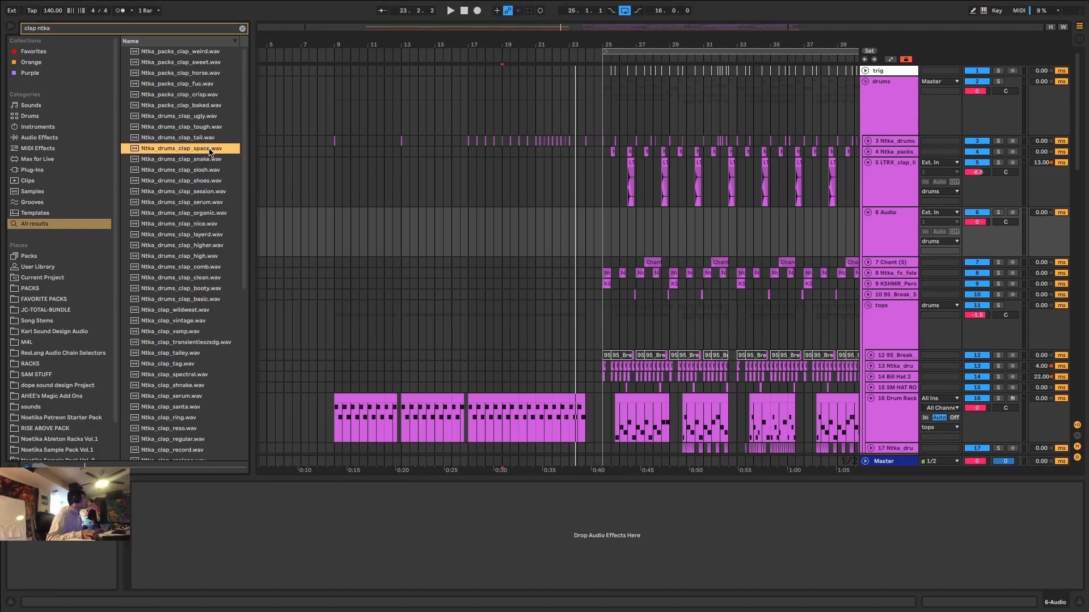
click(213, 94)
click(209, 72)
click(211, 61)
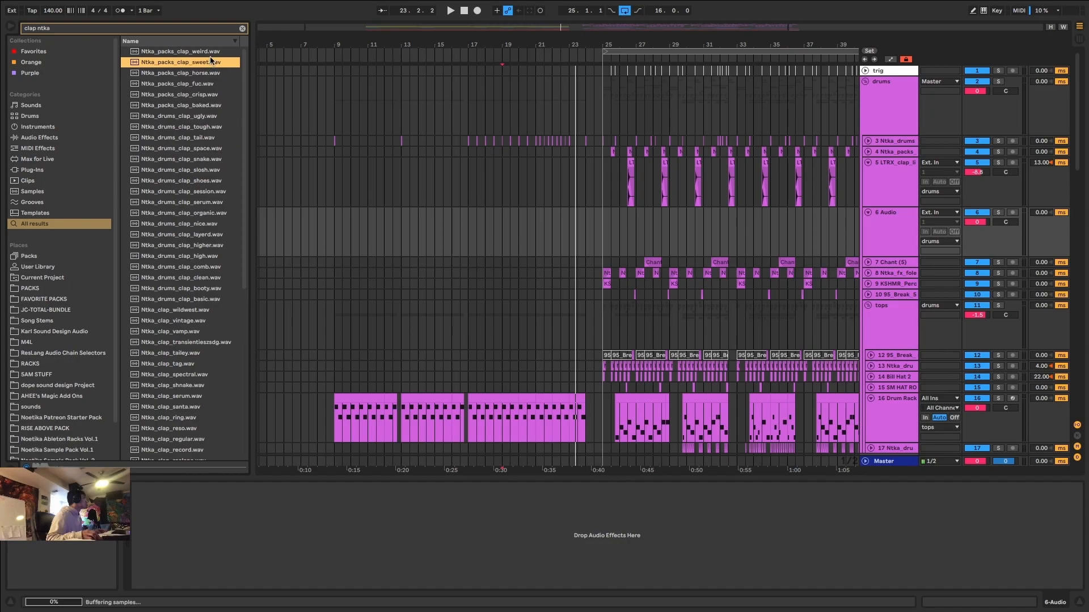
click(210, 51)
click(208, 74)
click(208, 62)
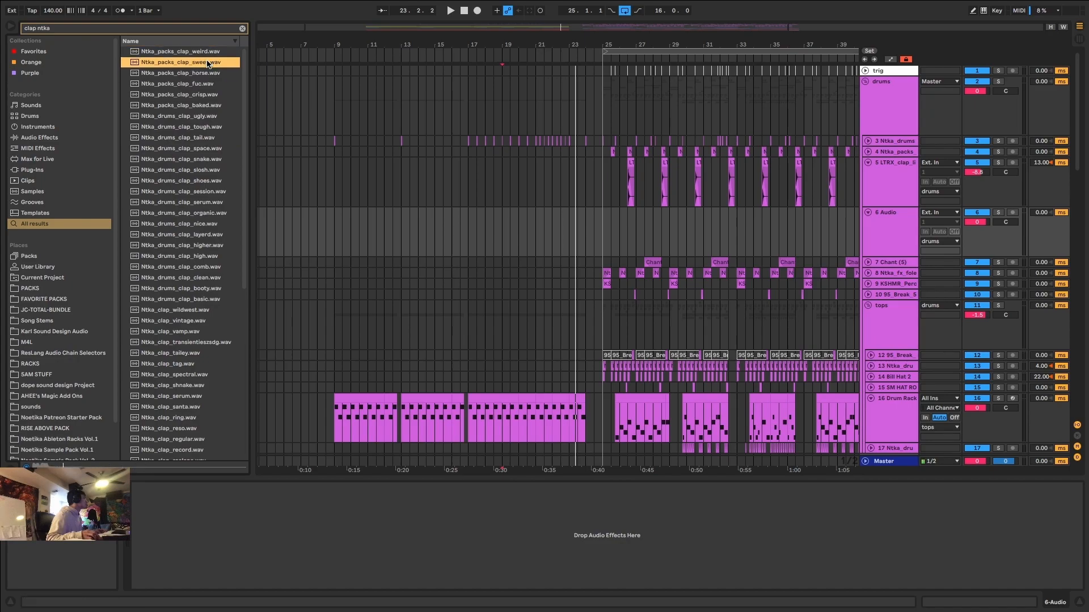
click(208, 159)
click(205, 105)
click(205, 94)
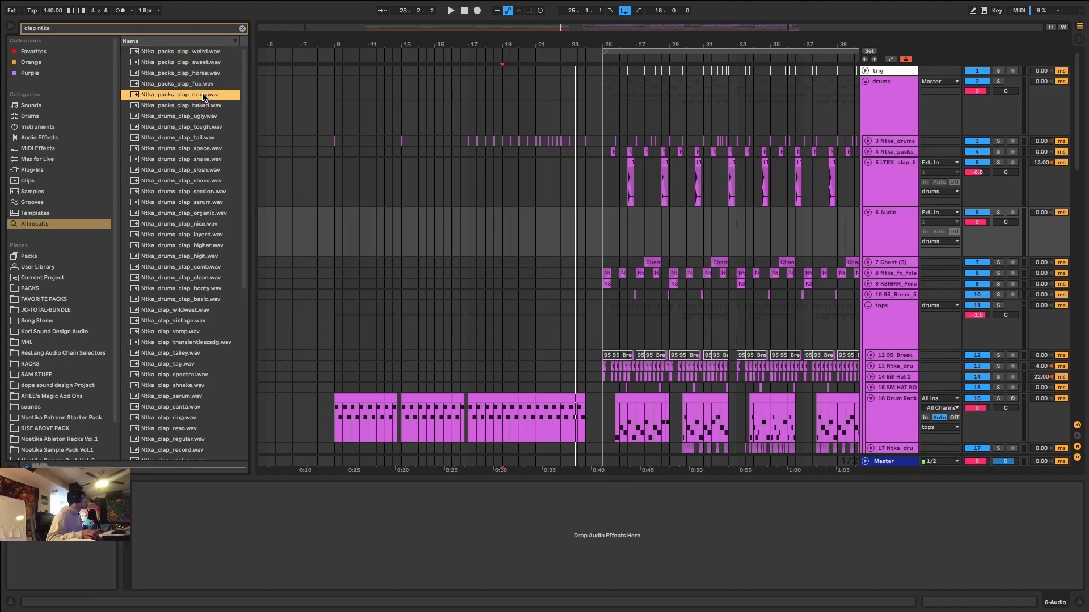
click(209, 84)
click(193, 364)
scroll(193, 366, down, 5)
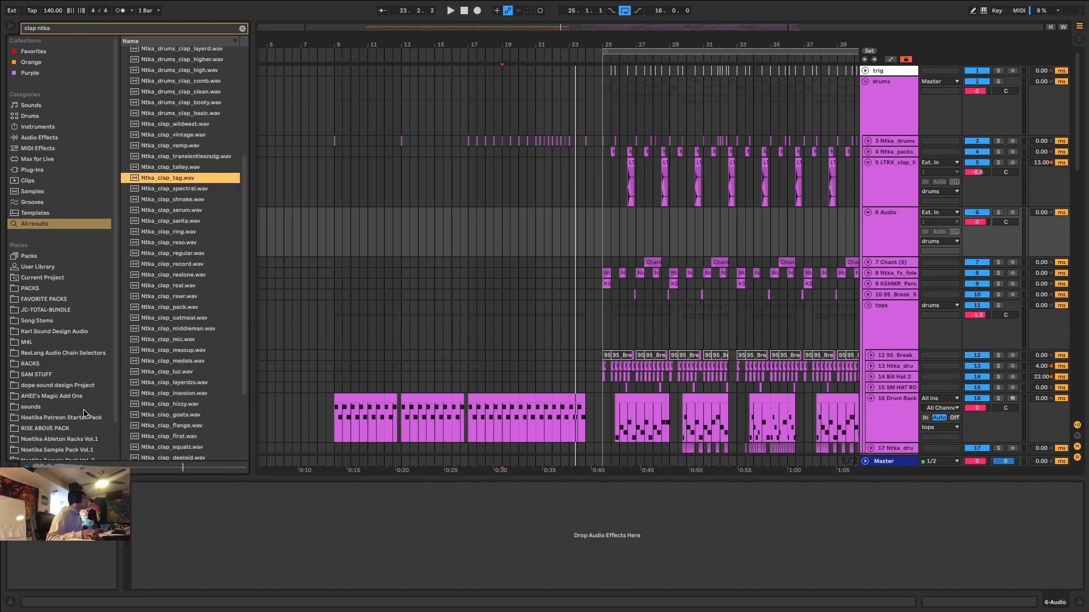
Audition the Drums > Claps samples in Noetika Sample Pack Vol. 2 and place Ntka_drums_clap_clean.wav at 17.1.1 on the new audio track.
scroll(79, 423, down, 2)
click(81, 401)
click(82, 423)
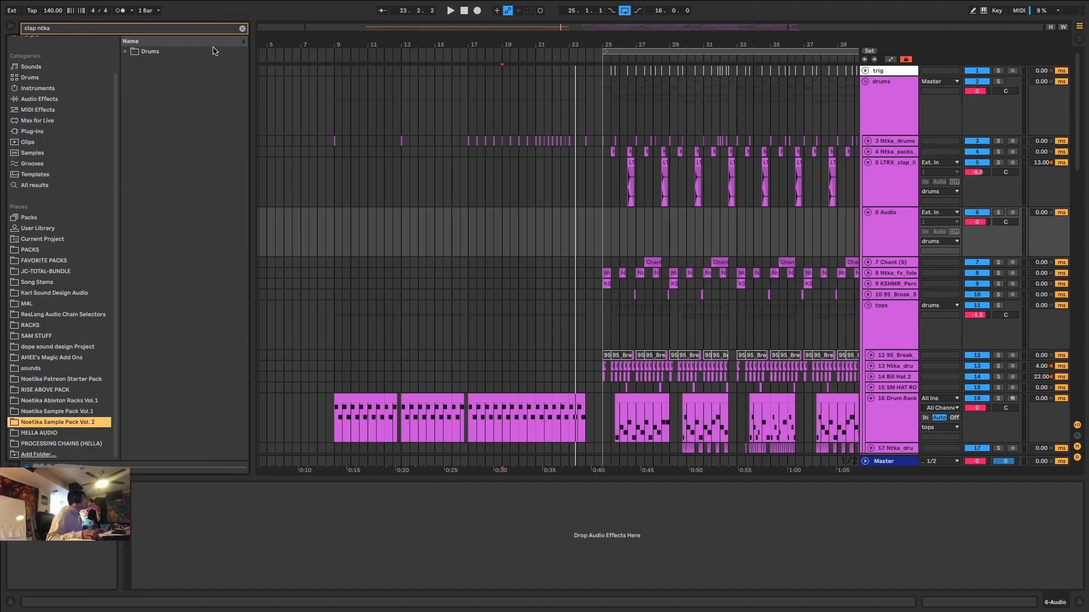
click(126, 51)
click(132, 62)
click(204, 84)
click(221, 105)
click(230, 95)
drag(239, 88, 470, 230)
key(space)
scroll(473, 230, up, 5)
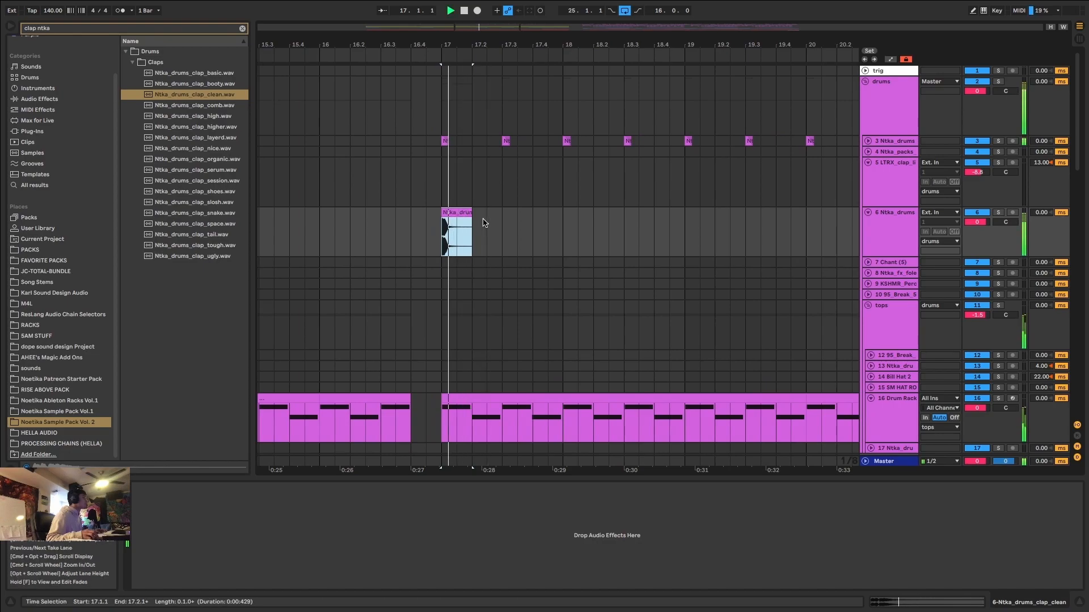
Duplicate the one-beat clap clip back to back from bar 17 up to and including 21.1.1.
key(super+d)
key(super+d)
key(super+d)
key(super+d)
key(super+d)
key(super+d)
key(super+d)
key(super+d)
key(super+d)
key(super+d)
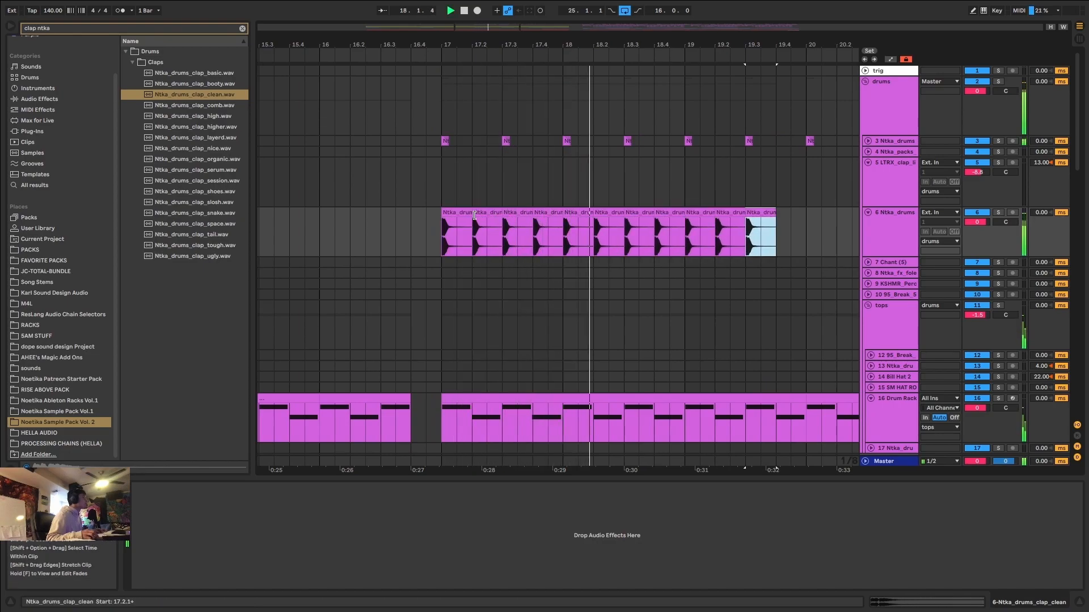
key(super+d)
key(super+d)
key(super+d)
scroll(476, 215, down, 5)
key(super+d)
key(super+d)
key(super+d)
scroll(552, 214, up, 6)
Shorten the clap clip at 21.1.1 to two sixteenths and delete the clap on the last beat of bar 20.
drag(553, 214, 529, 214)
click(510, 212)
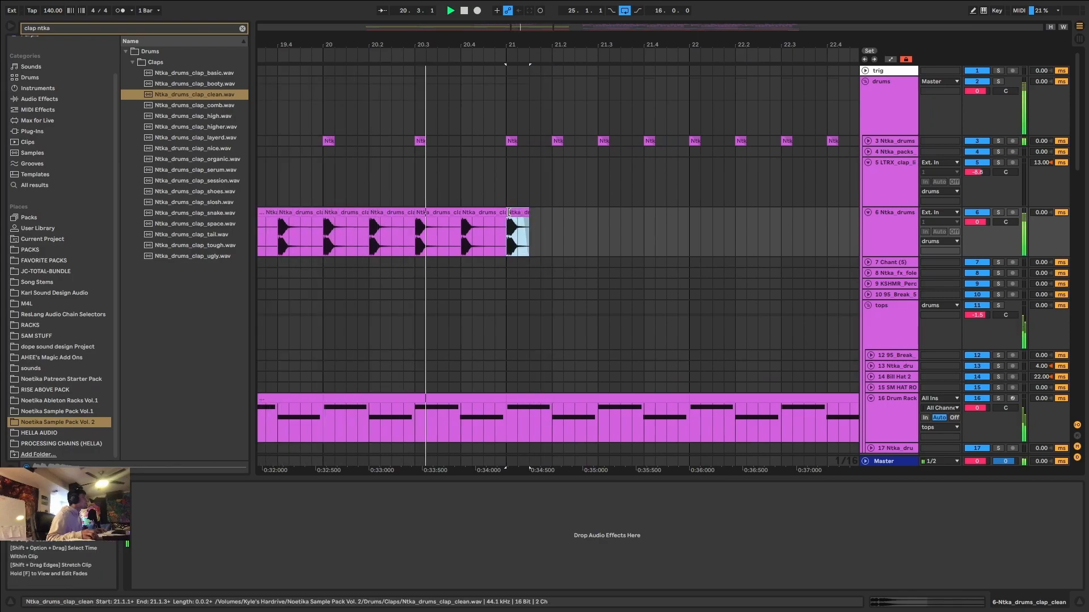
key(space)
click(491, 212)
key(Delete)
click(522, 213)
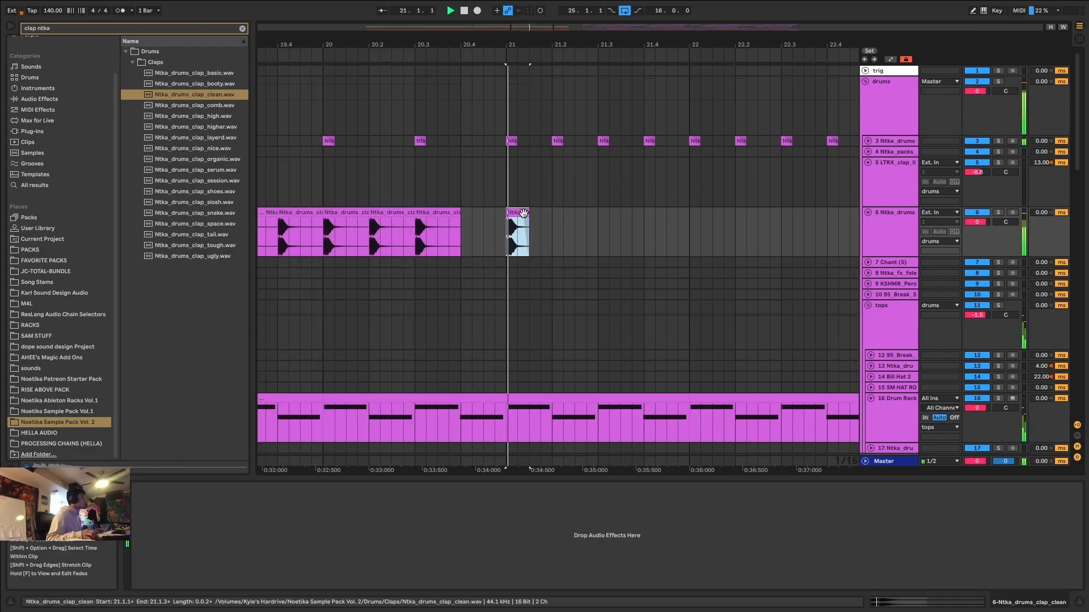
Duplicate the two-sixteenth clap back to back through bars 21 and 22 up to 23.1.1.
key(space)
key(super+d)
key(super+d)
key(super+d)
key(super+d)
key(super+d)
key(super+d)
key(super+d)
key(super+d)
key(super+d)
key(super+d)
key(super+d)
key(super+d)
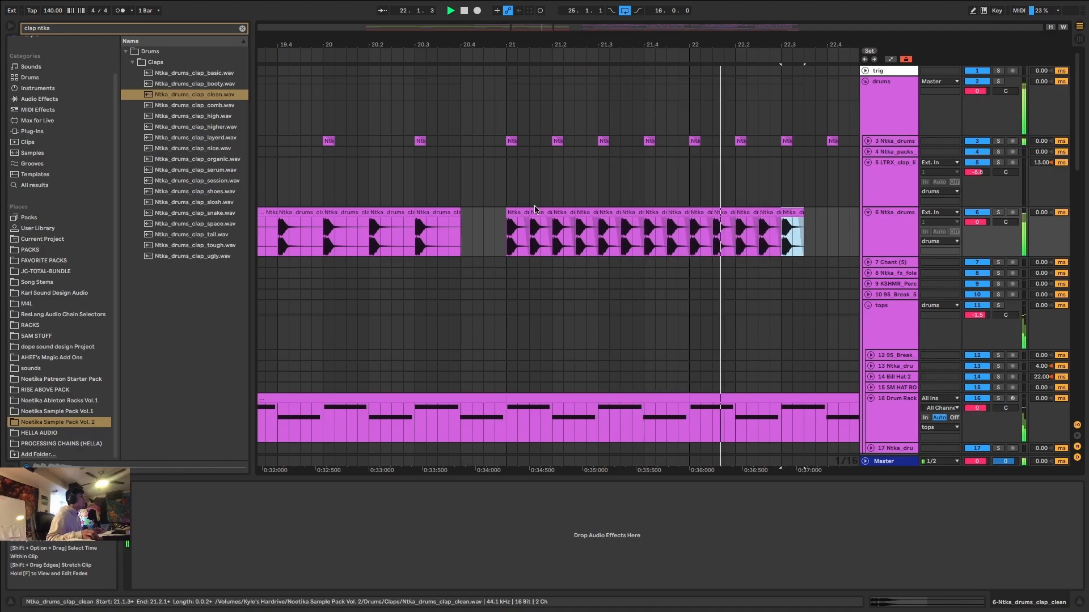
key(super+d)
key(super+d)
key(super+d)
Shorten the clap at 23.1.1 to one sixteenth and duplicate it back to back until bar 24.
key(super+d)
scroll(748, 196, up, 5)
drag(776, 216, 734, 216)
key(super+d)
key(super+d)
key(super+d)
key(super+d)
key(super+d)
key(super+d)
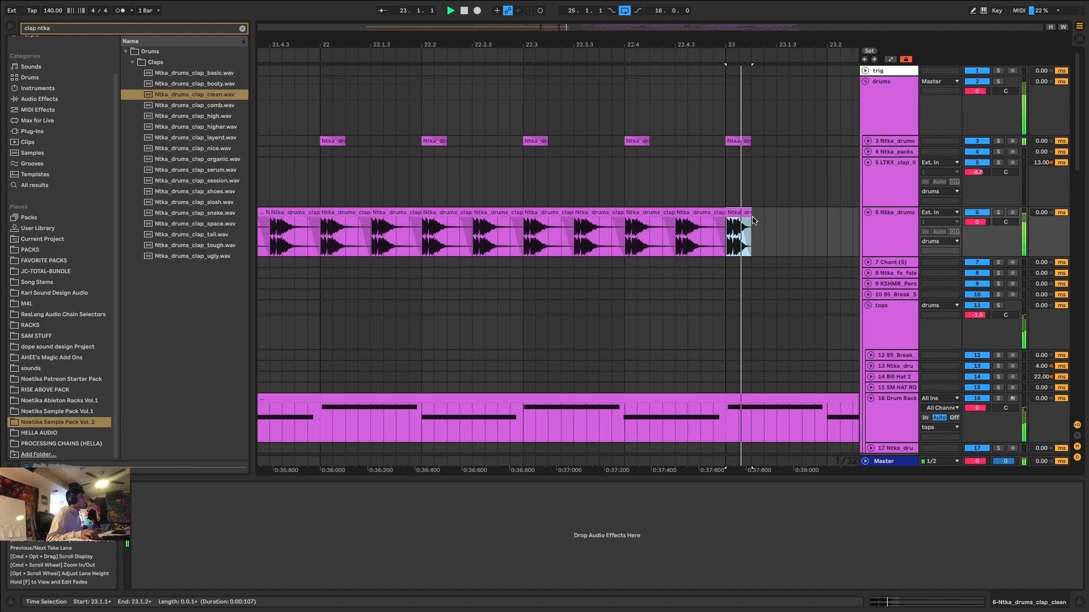
key(super+d)
key(super+d)
key(super+d)
key(super+d)
key(super+d)
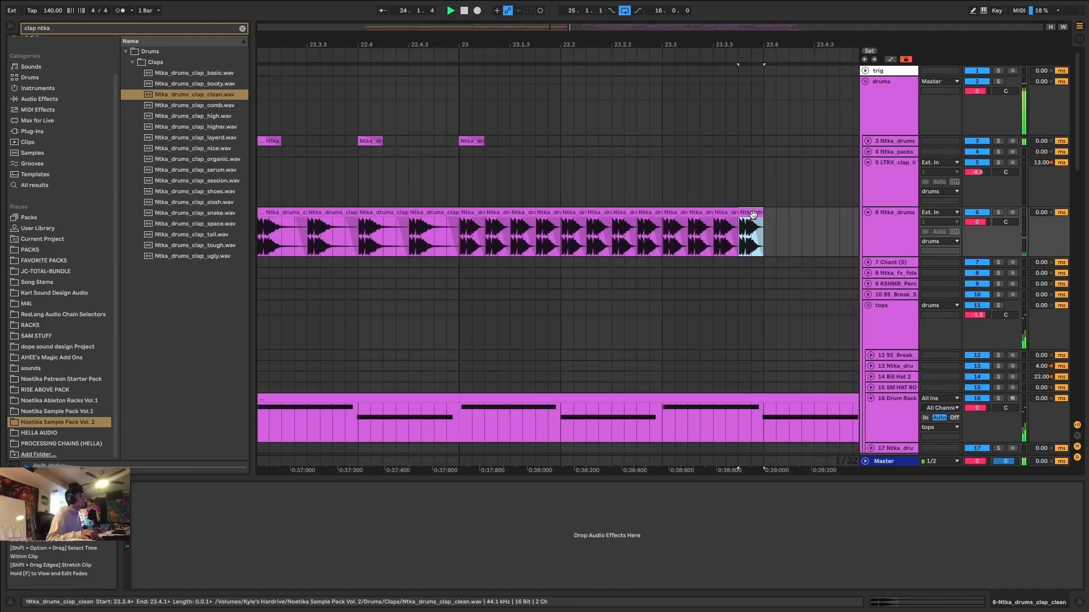
scroll(753, 213, down, 5)
key(super+d)
key(super+d)
key(super+d)
key(super+d)
click(694, 211)
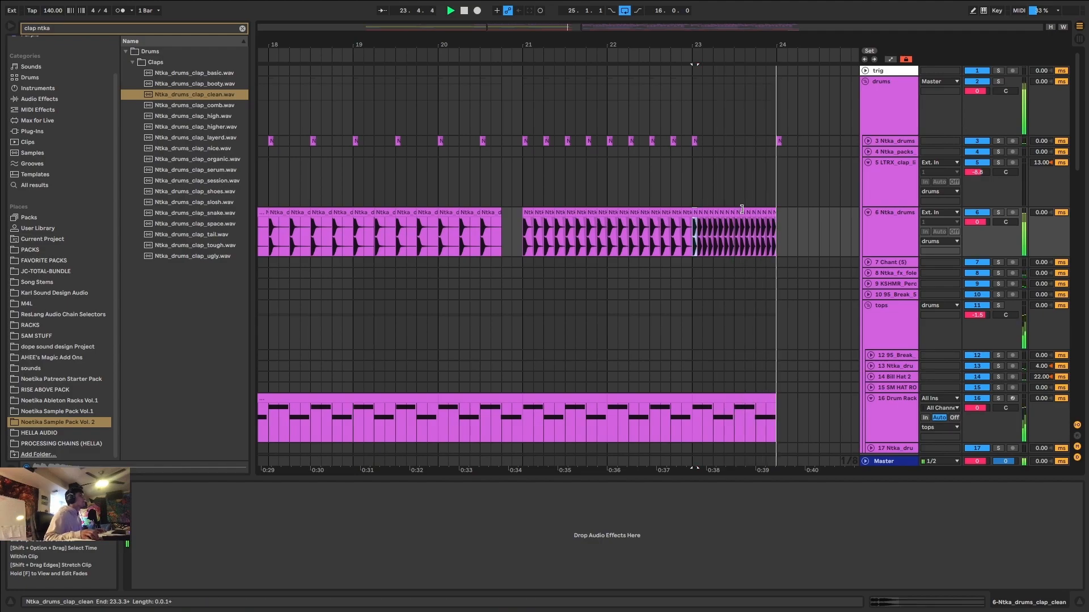
key(space)
Add a Shifter to the new clap track and set its mode to Freq.
key(super+f)
text(shifter)
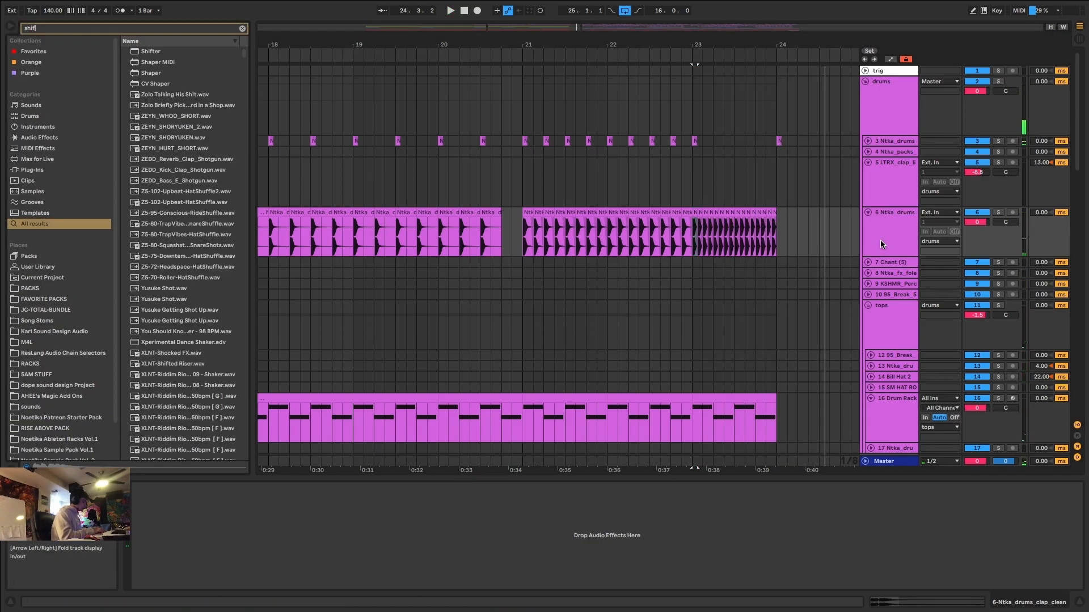
drag(161, 52, 609, 553)
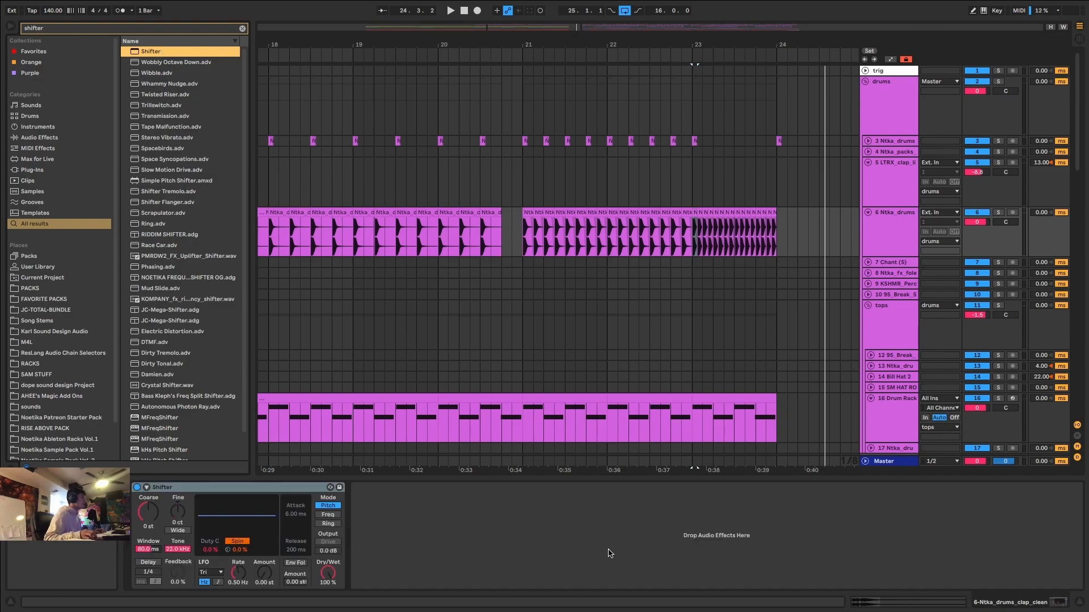
click(328, 516)
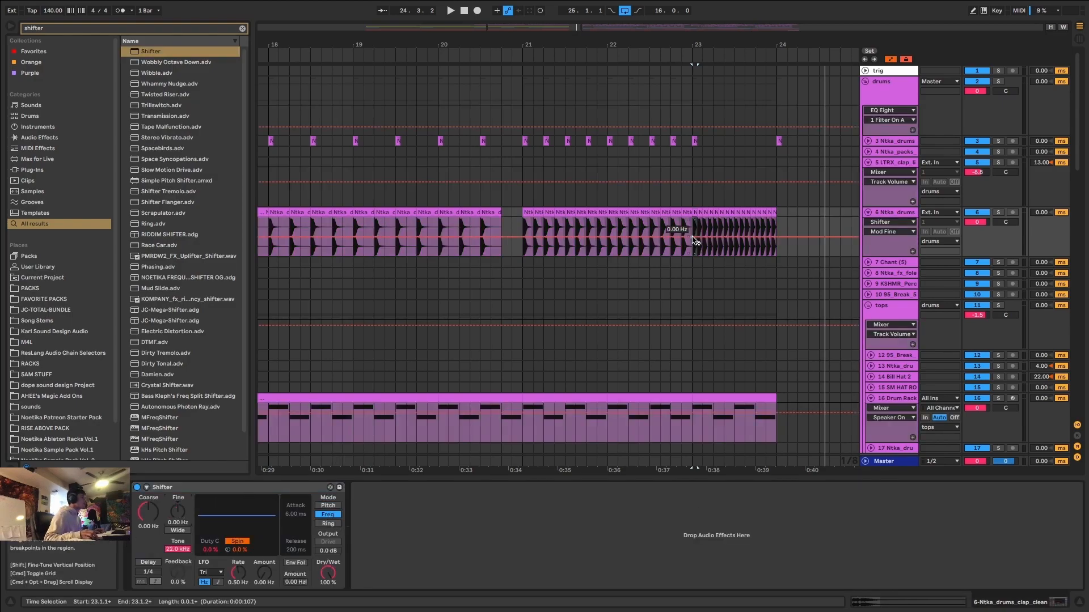
Automate the Shifter's Fine frequency to rise from 0 Hz at bar 23 to mid-bar, then fall to -500 Hz at bar 24, and play it.
drag(733, 237, 734, 219)
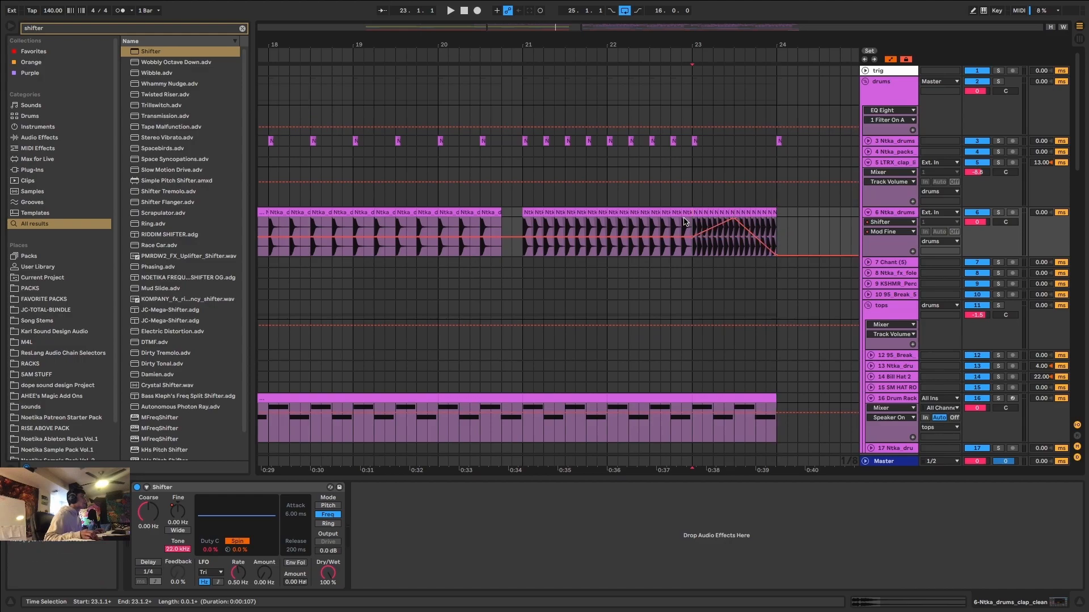
key(space)
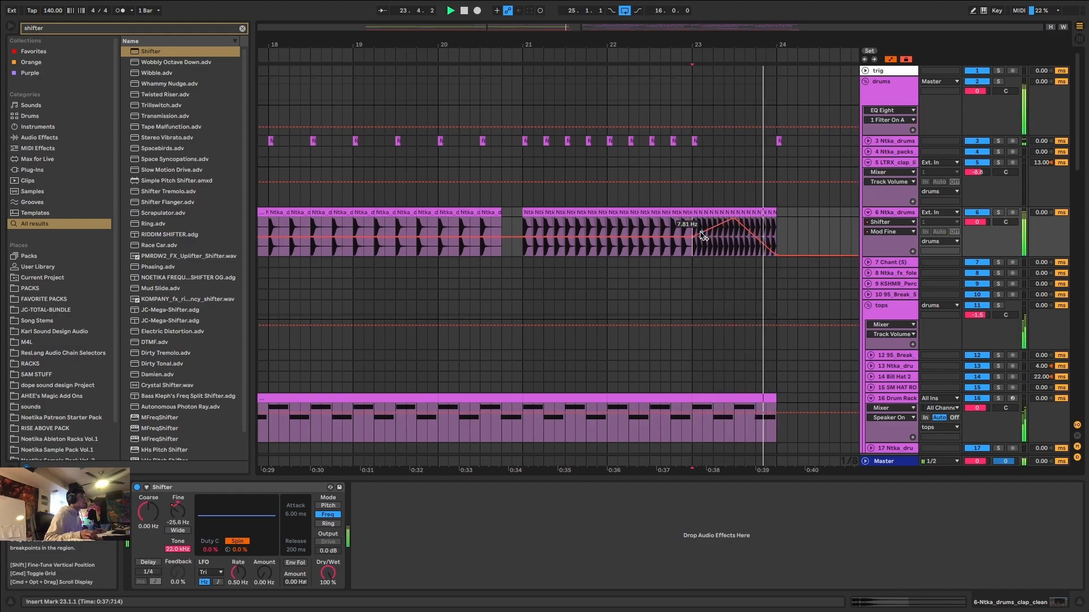
key(space)
key(space)
key(space)
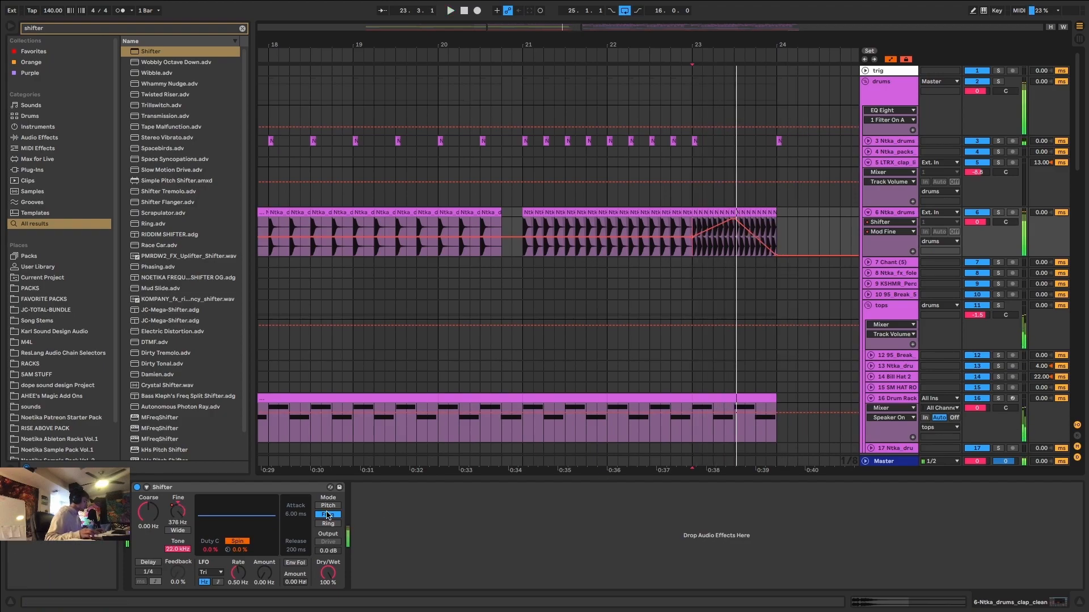
Add an Auto Filter after the Shifter on the clap track.
key(super+f)
text(aut filter)
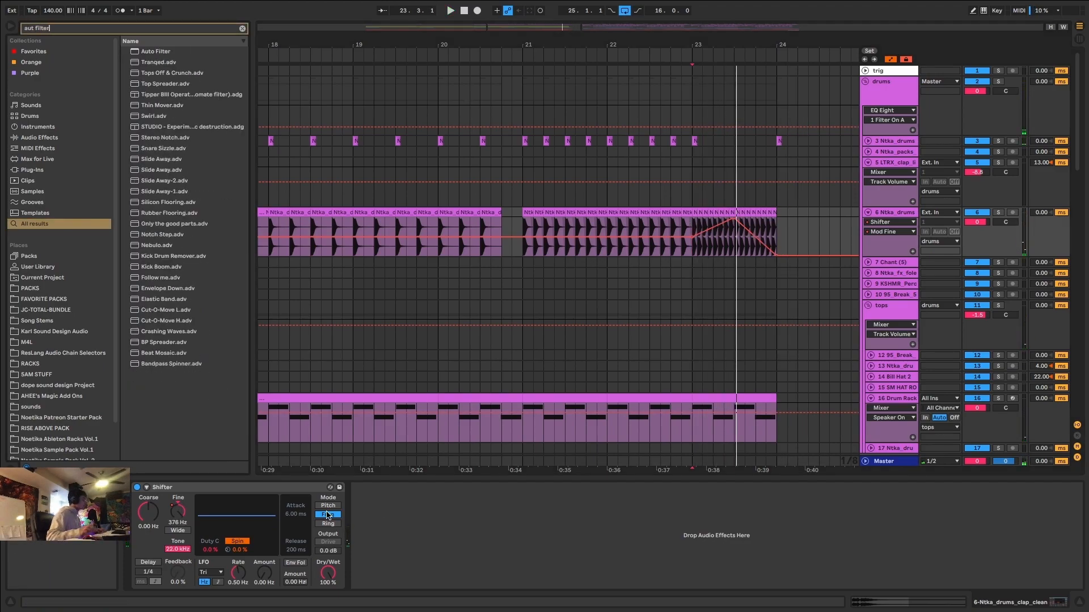
click(155, 51)
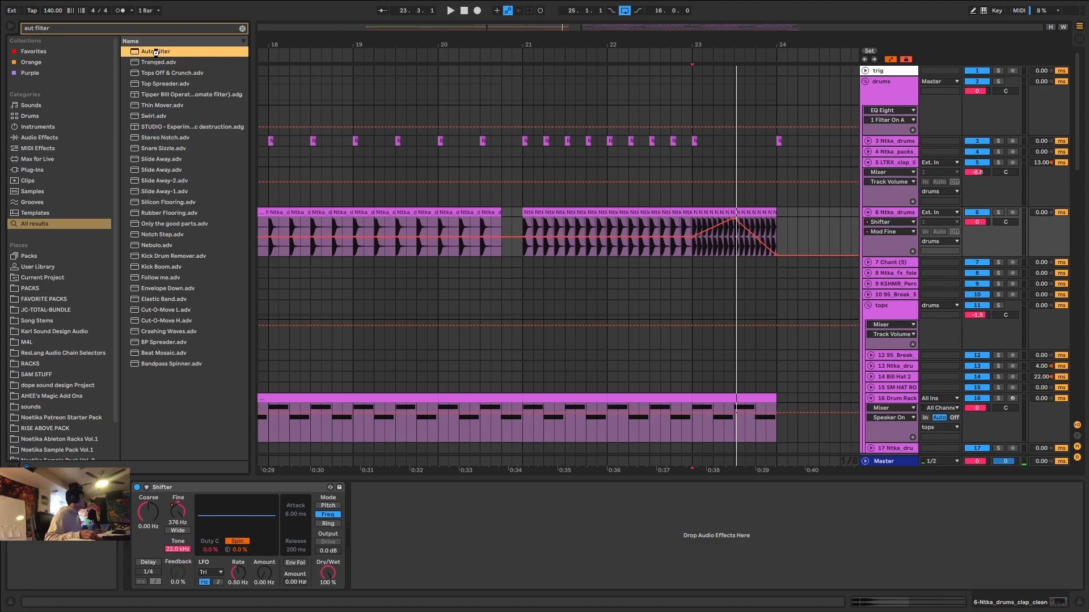
drag(490, 286, 610, 411)
Automate the Auto Filter frequency down from bar 23 to about 1 kHz at bar 24, then drop it to its 26 Hz minimum.
drag(771, 221, 774, 234)
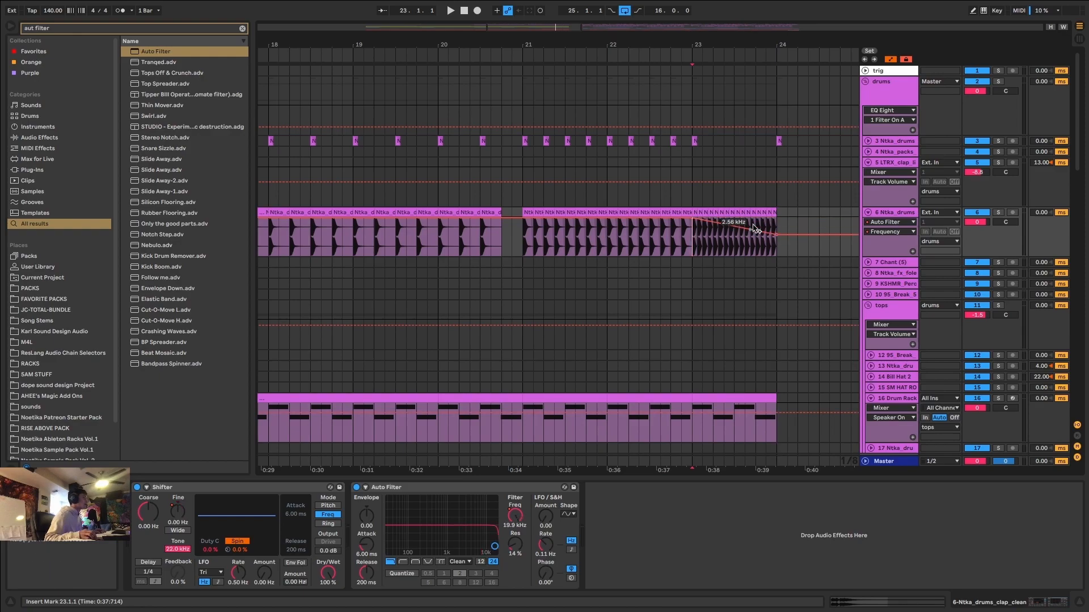
key(space)
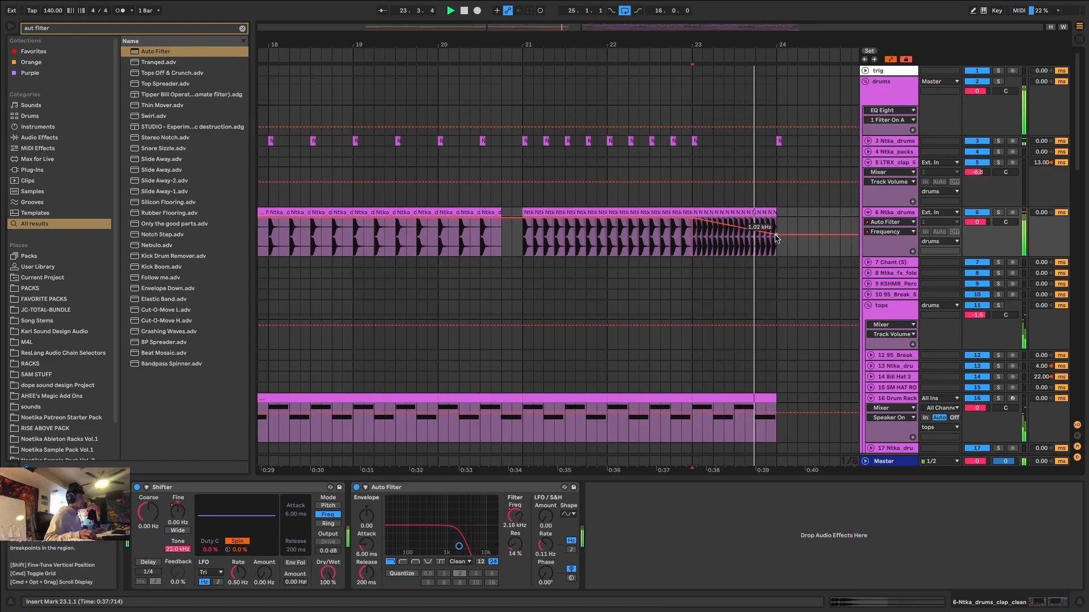
drag(777, 235, 777, 256)
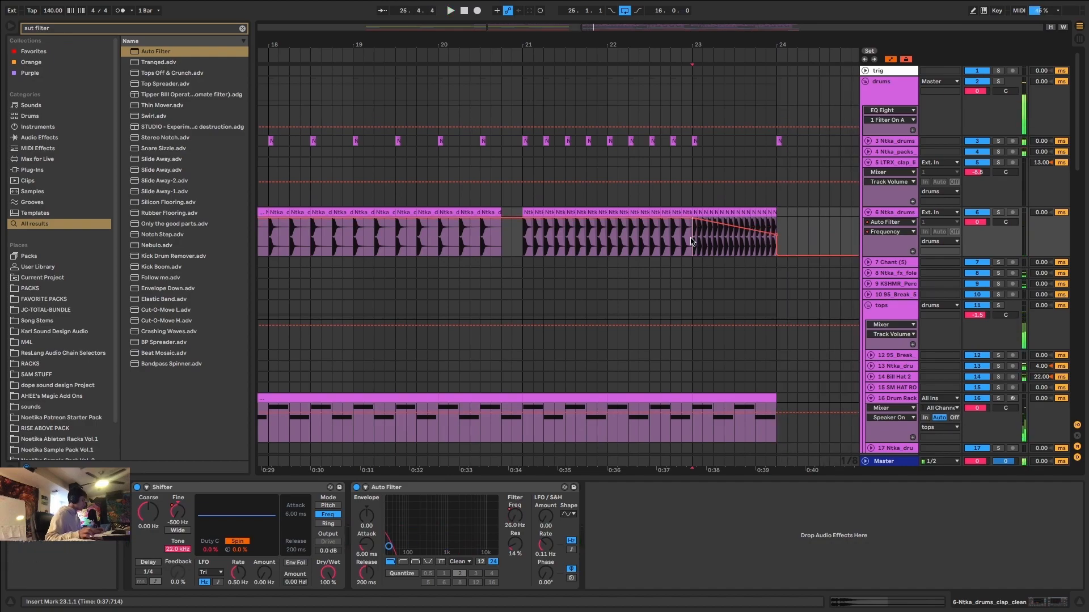
Add a Reverb after the Auto Filter, set its Dry/Wet to 14 %, and play the claps from bar 23.
key(ctrl+f)
text(reverb)
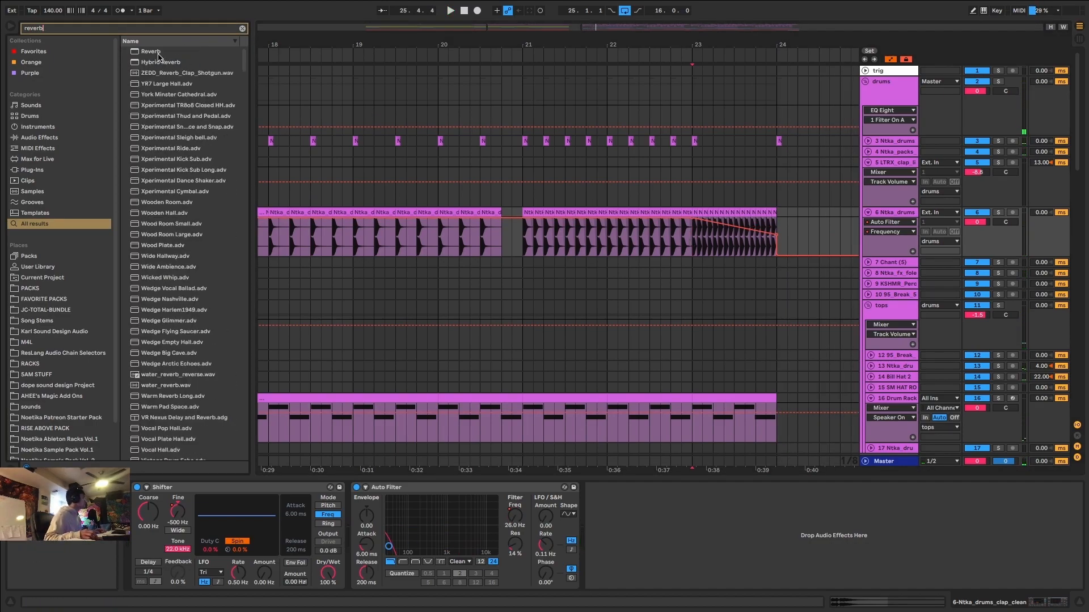
drag(657, 294, 774, 572)
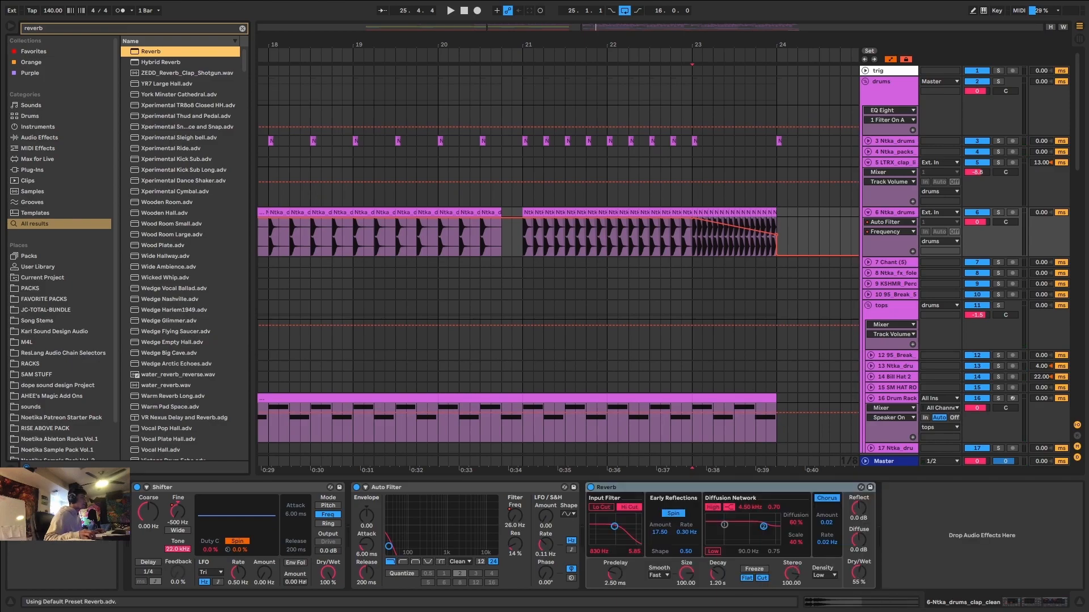
drag(858, 572, 858, 582)
key(a)
key(a)
key(x)
drag(452, 240, 452, 250)
key(space)
scroll(463, 234, up, 3)
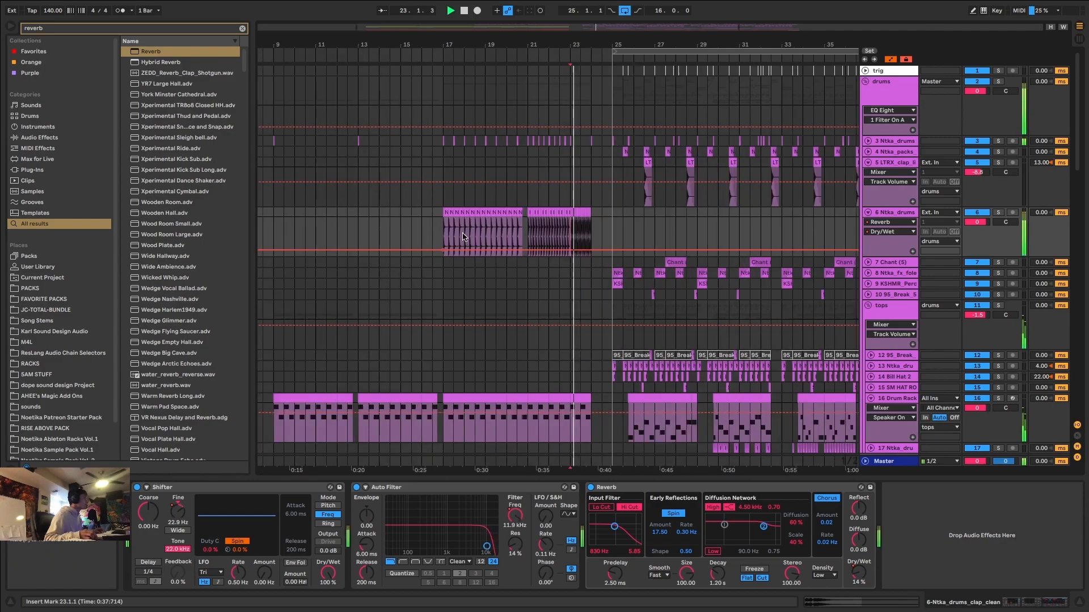
Automate the Reverb's Dry/Wet to rise gradually through bar 23 and drop to its minimum at bar 24.
scroll(463, 235, up, 2)
mouse_move(702, 250)
mouse_down()
mouse_move(703, 232)
mouse_move(707, 255)
mouse_up()
scroll(706, 254, up, 5)
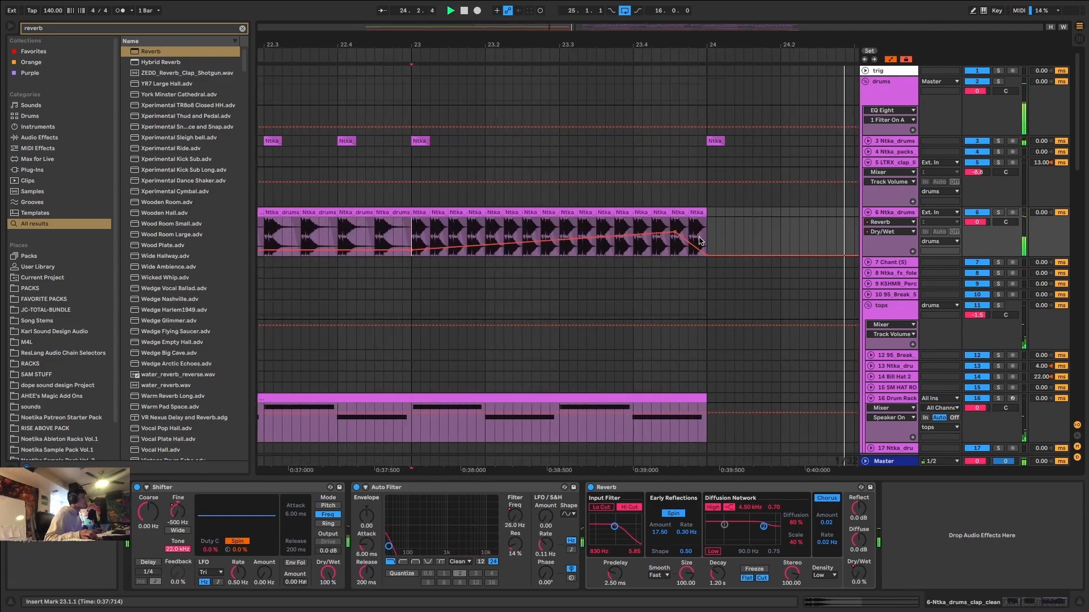
scroll(699, 240, down, 6)
key(a)
Lower the clap track's volume to about -2.8 dB and play the lead-in from bar 17.
click(511, 230)
key(space)
drag(983, 223, 979, 223)
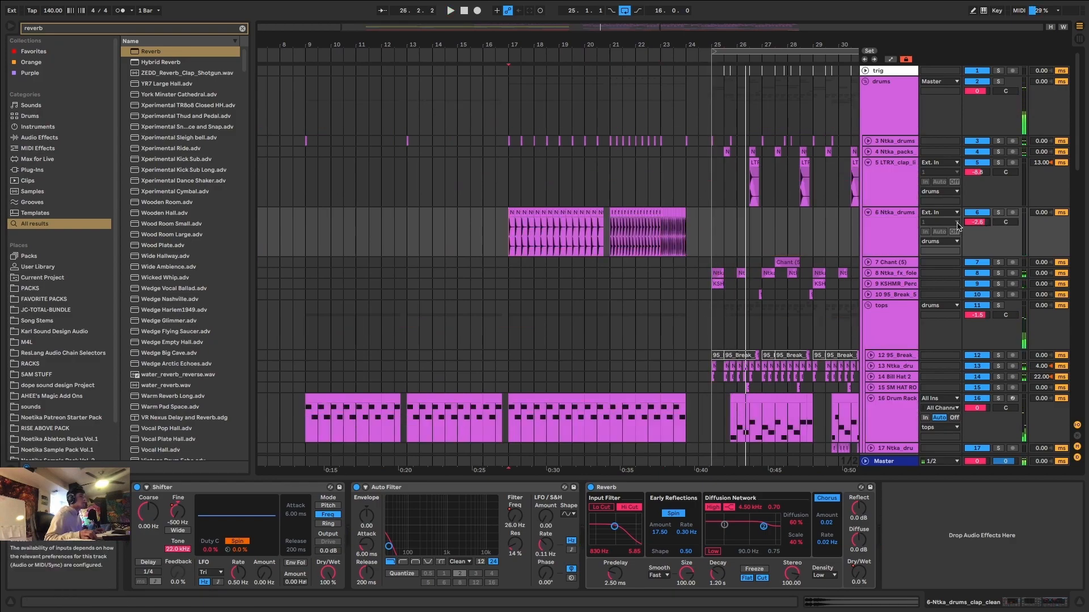
key(space)
Copy the sidechain compressor from the sc group and paste it after the Reverb on the clap track.
scroll(871, 399, down, 3)
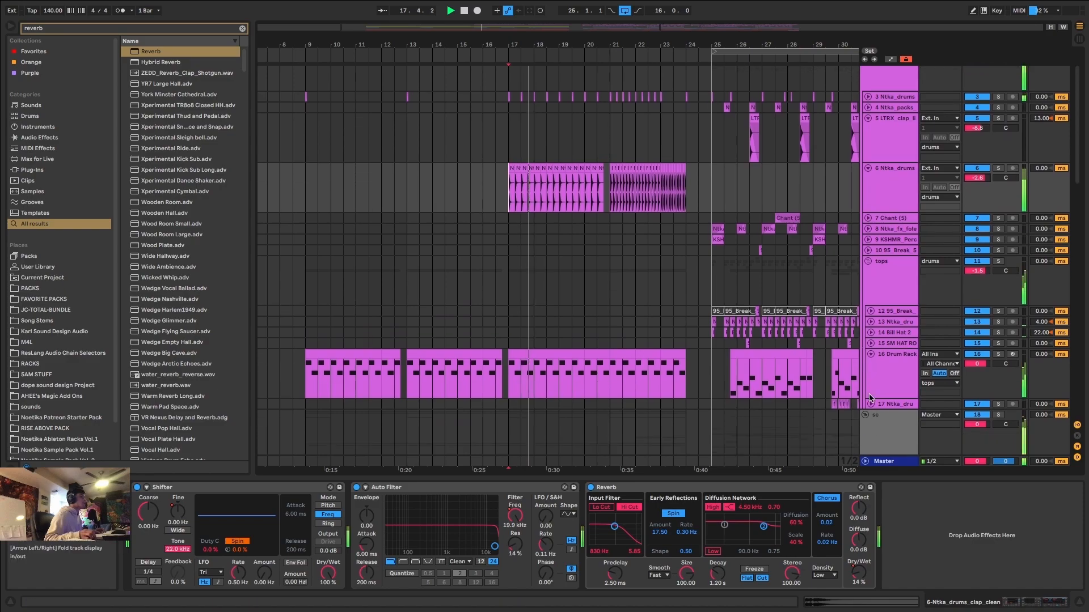
scroll(871, 399, down, 2)
click(877, 400)
click(137, 556)
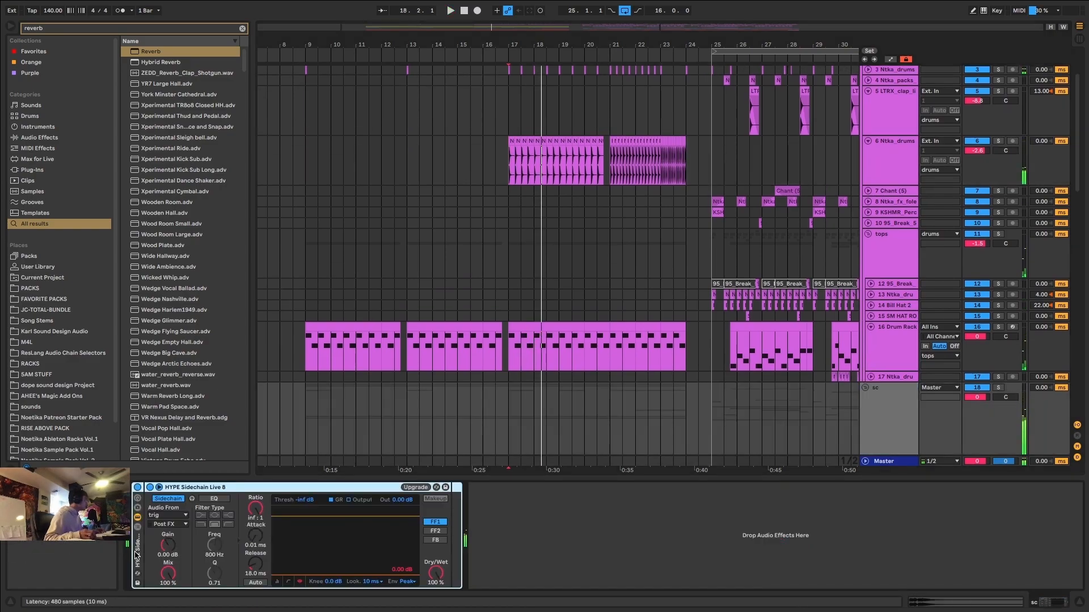
scroll(681, 283, up, 5)
click(875, 239)
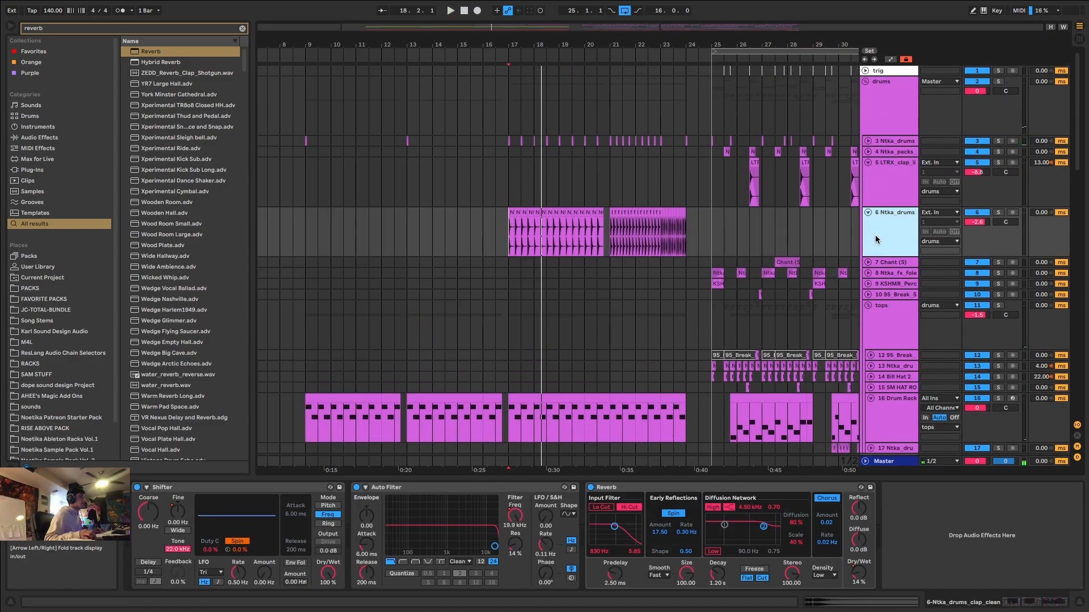
click(889, 536)
key(ctrl+v)
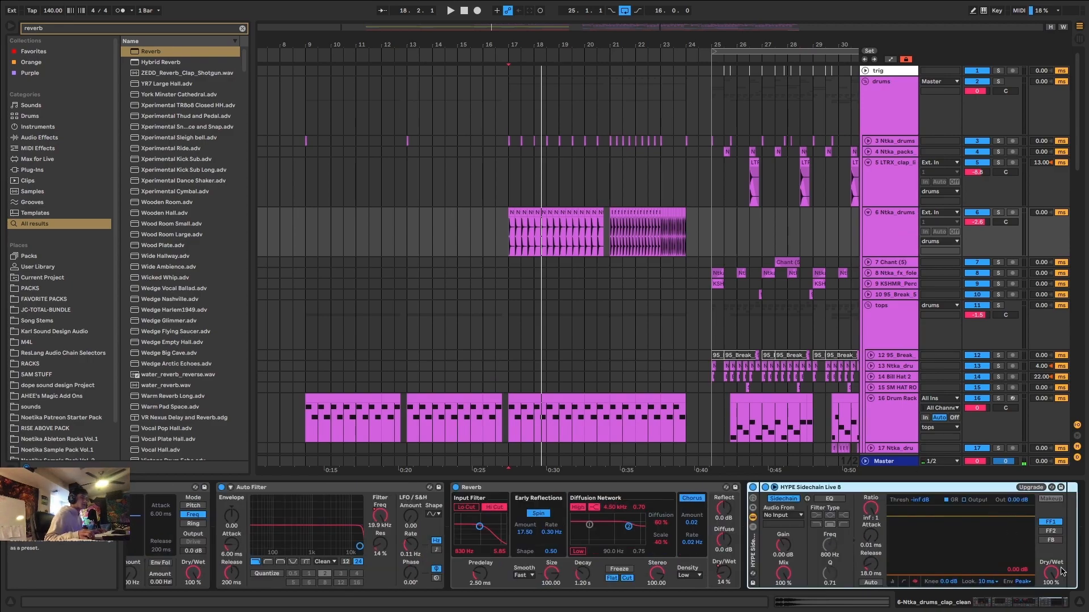
Lower the pasted sidechain compressor's threshold to about -31 dB and play the claps from bar 17.
click(914, 501)
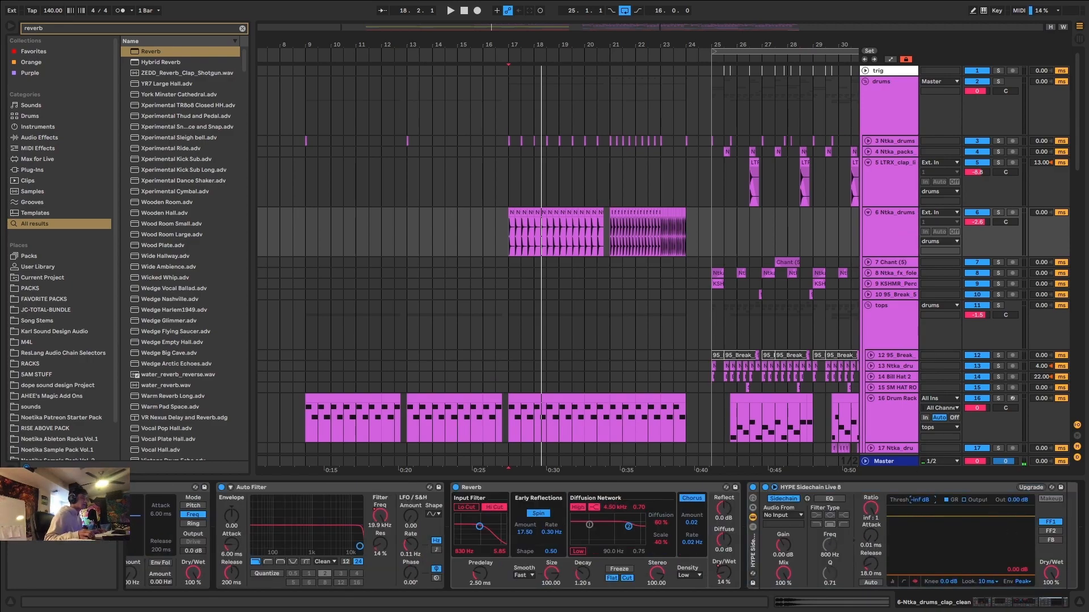
key(space)
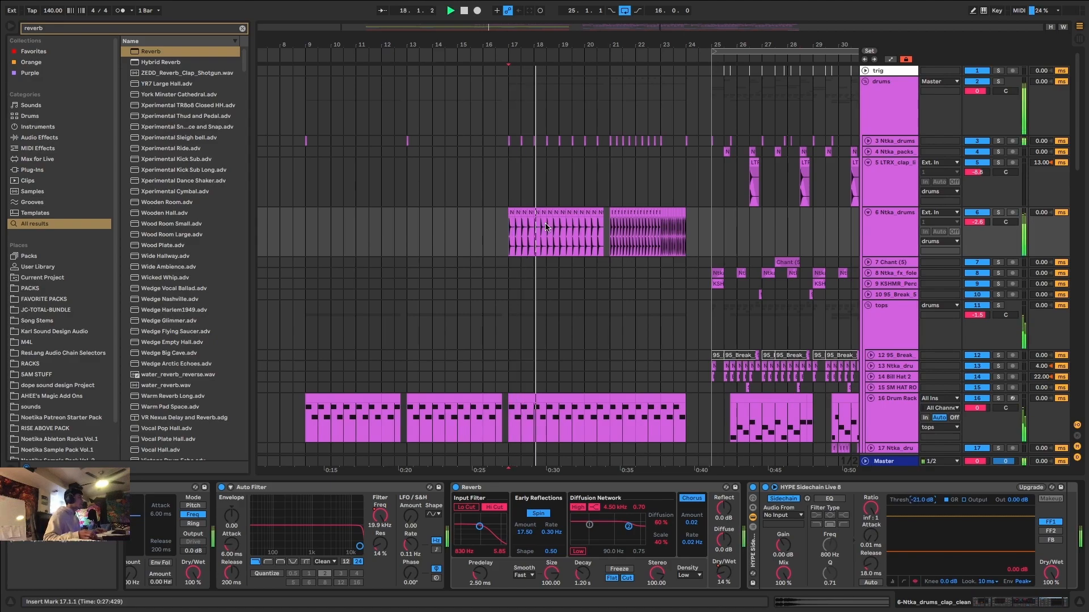
key(space)
Copy the trig hit at bar 25 to bar 9 and duplicate that four-bar span to bars 13 and 17.
click(722, 73)
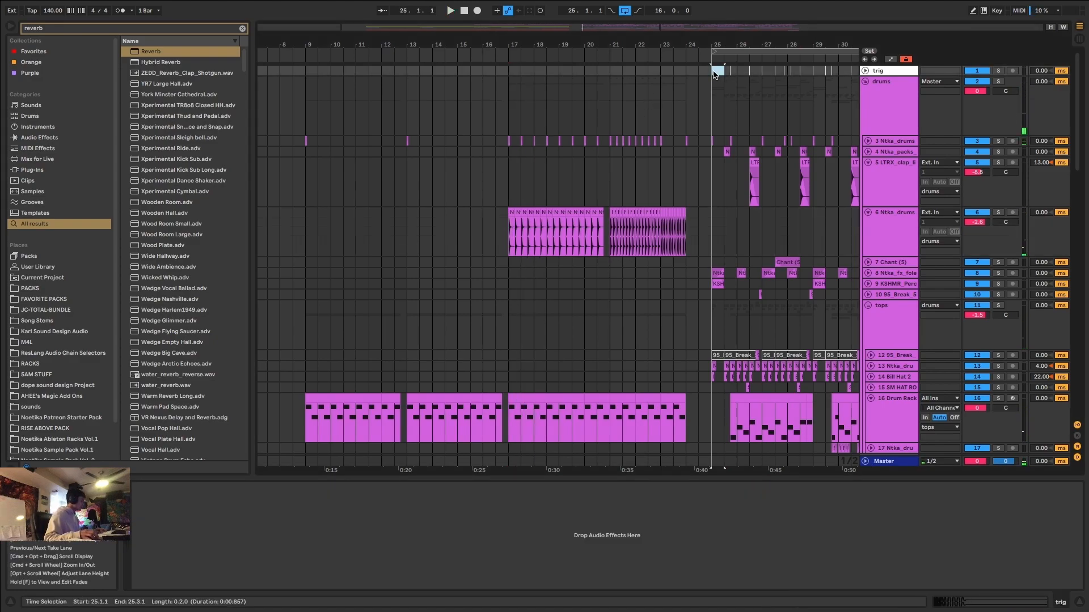
click(306, 73)
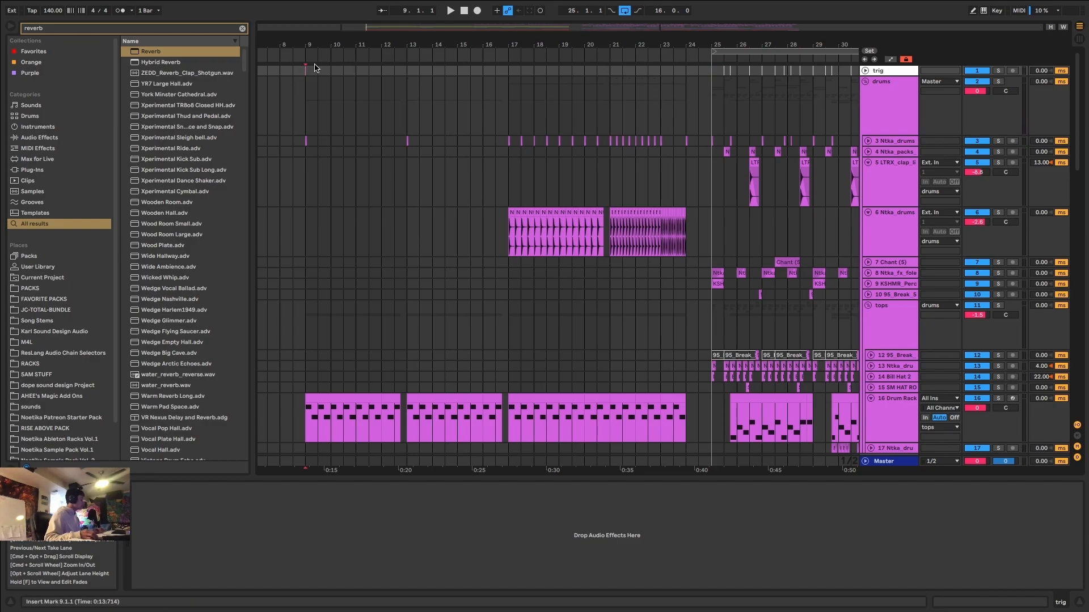
drag(407, 72, 343, 72)
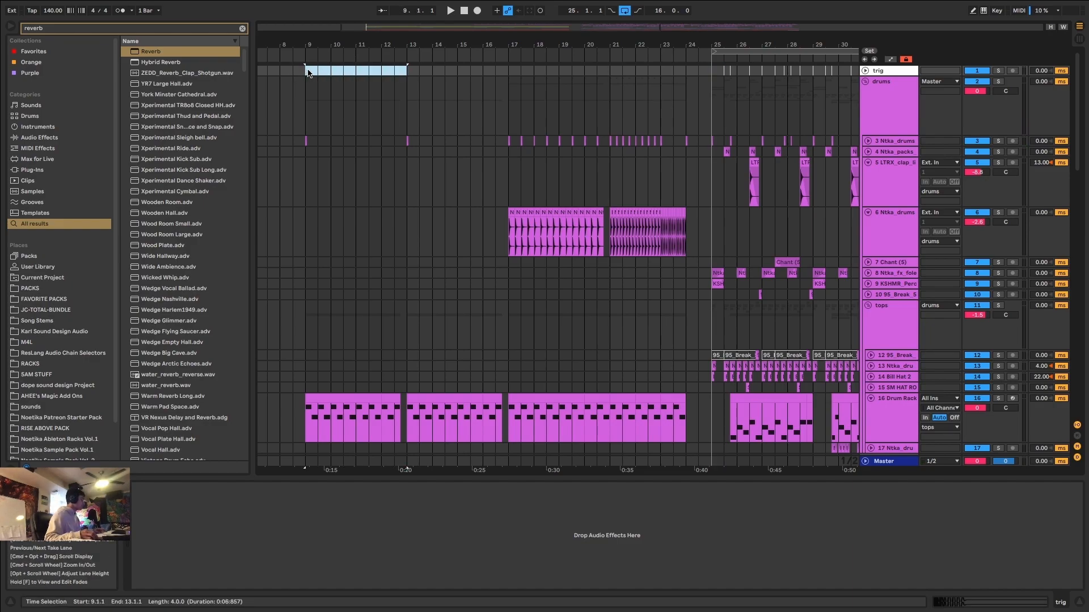
key(super+d)
key(super+d)
Duplicate the half-bar trig hit at bar 17 so it repeats every two beats up to bar 21.
click(518, 73)
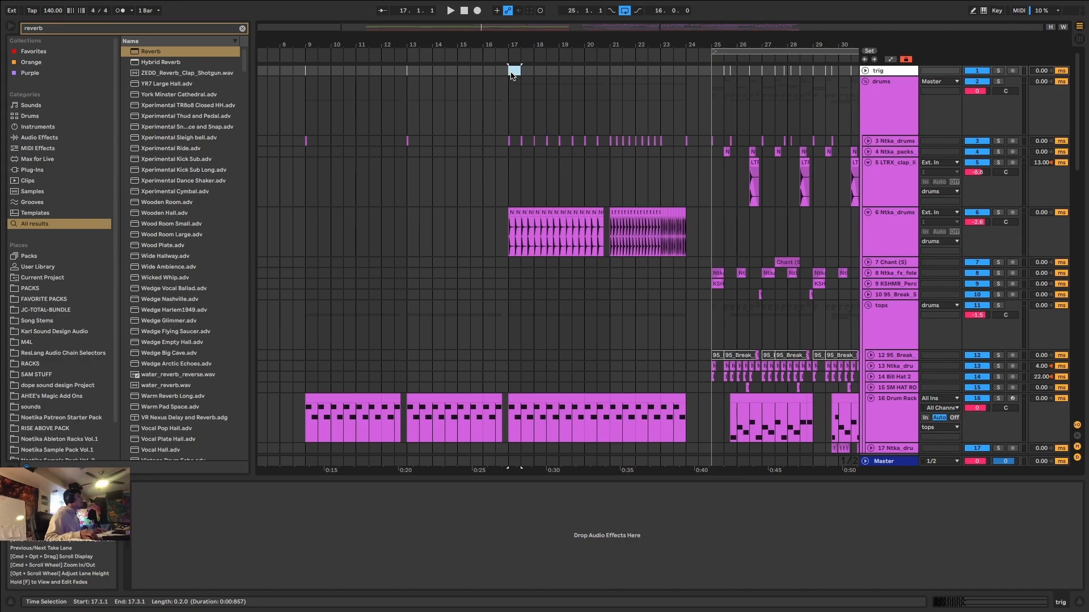
key(super+d)
key(super+d)
key(super+d)
scroll(612, 76, up, 5)
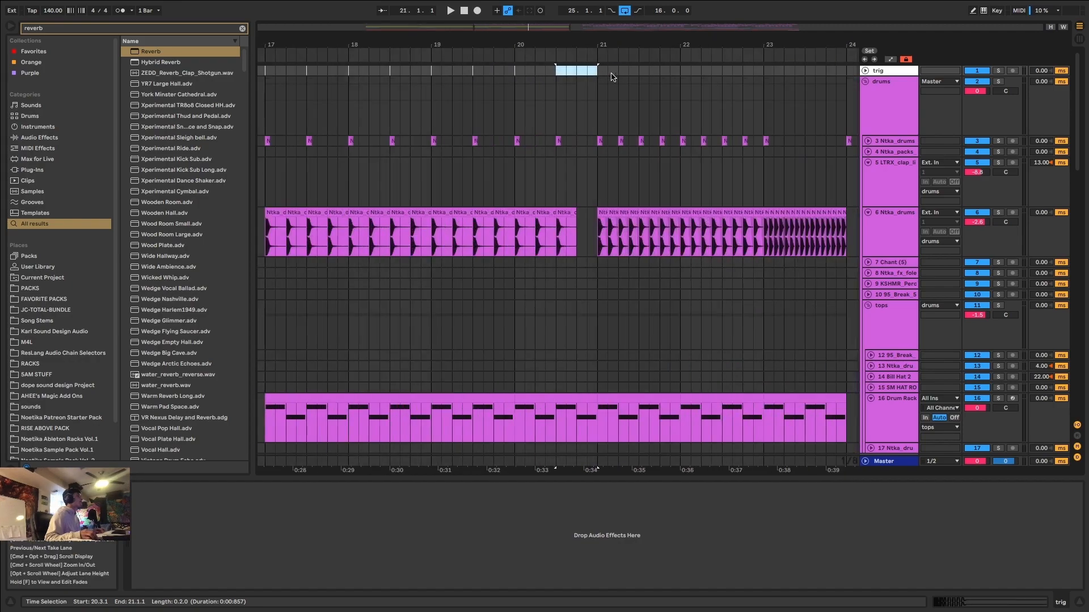
Duplicate the trig hit on every beat from bar 21 to bar 23, and repeat the bar 23 hit at bar 24.
click(608, 72)
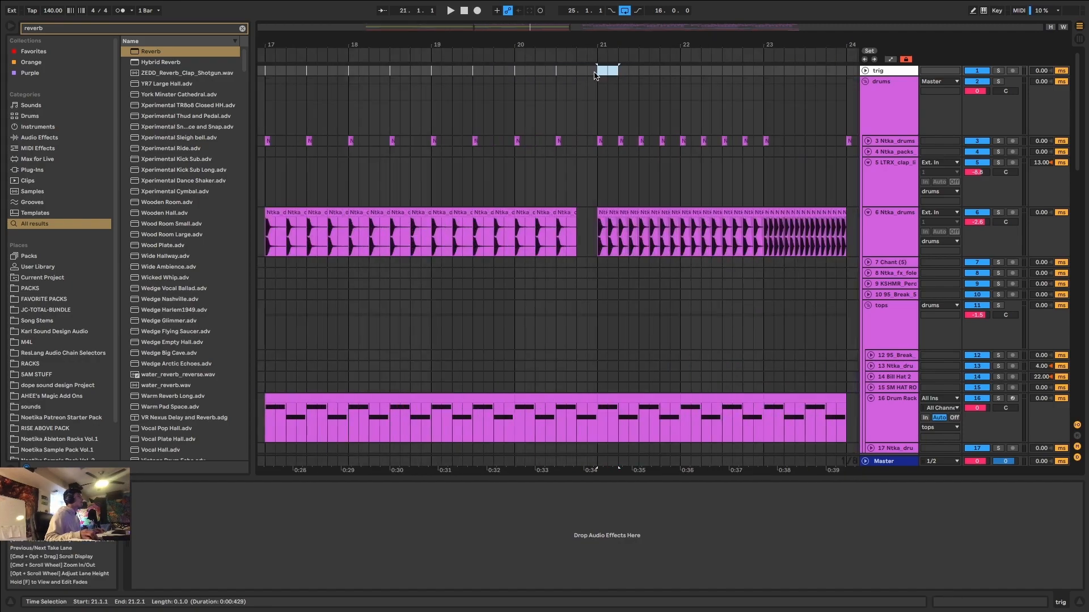
key(super+d)
key(super+d)
drag(845, 71, 764, 73)
key(super+d)
Play the build from bar 22 into the drop to check the ducking.
click(759, 94)
key(space)
key(space)
click(486, 104)
key(space)
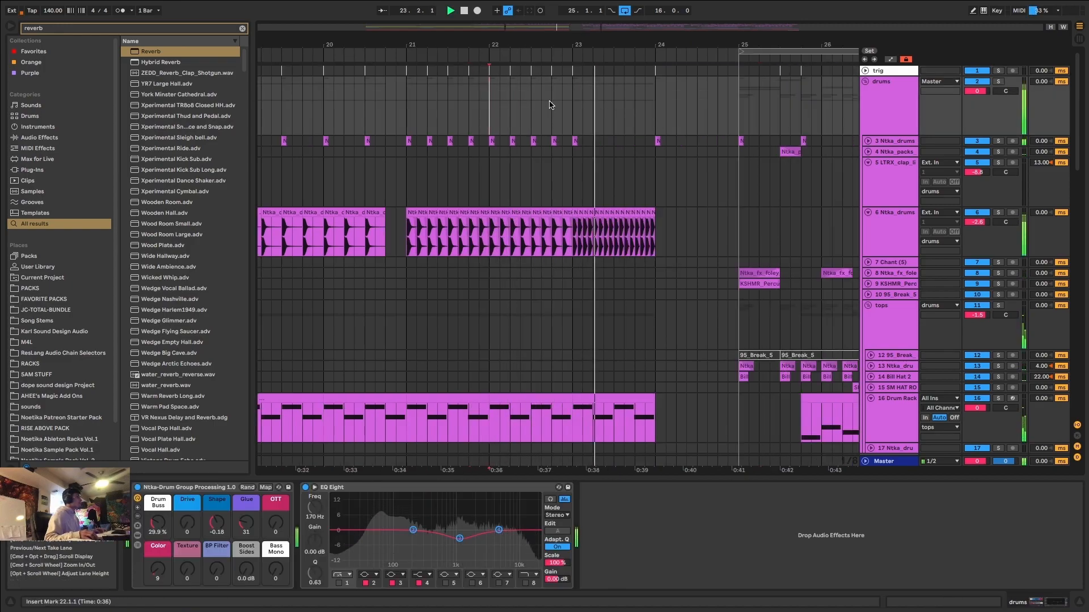
scroll(567, 178, down, 8)
scroll(454, 266, down, 5)
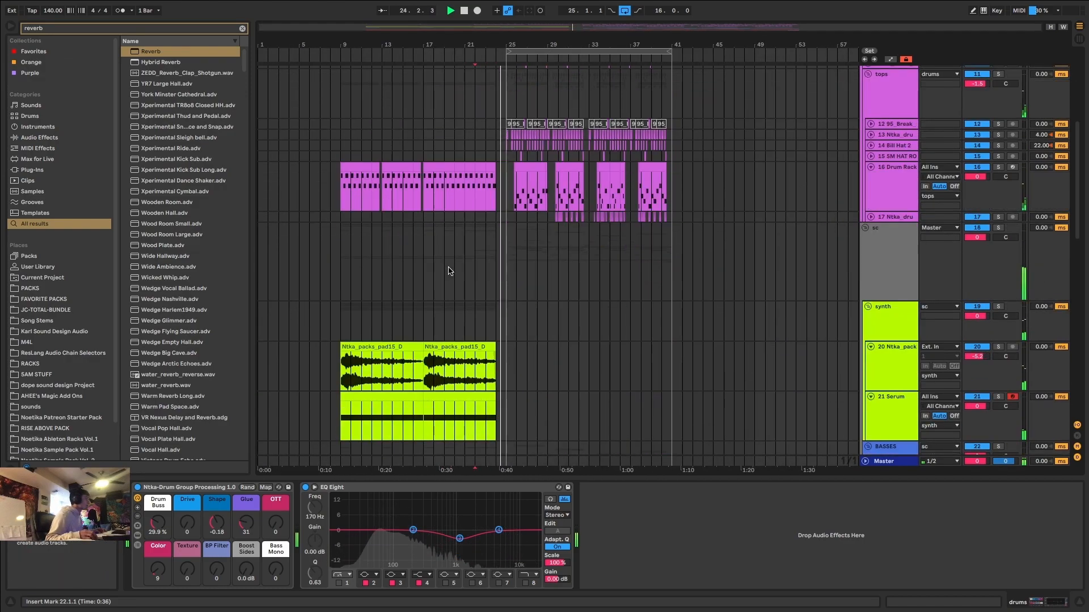
scroll(400, 269, up, 4)
key(space)
Insert an audio track below the KARL IMPACT 5 track and copy four bars of the Audio 4 clip to bar 17.
scroll(409, 280, down, 10)
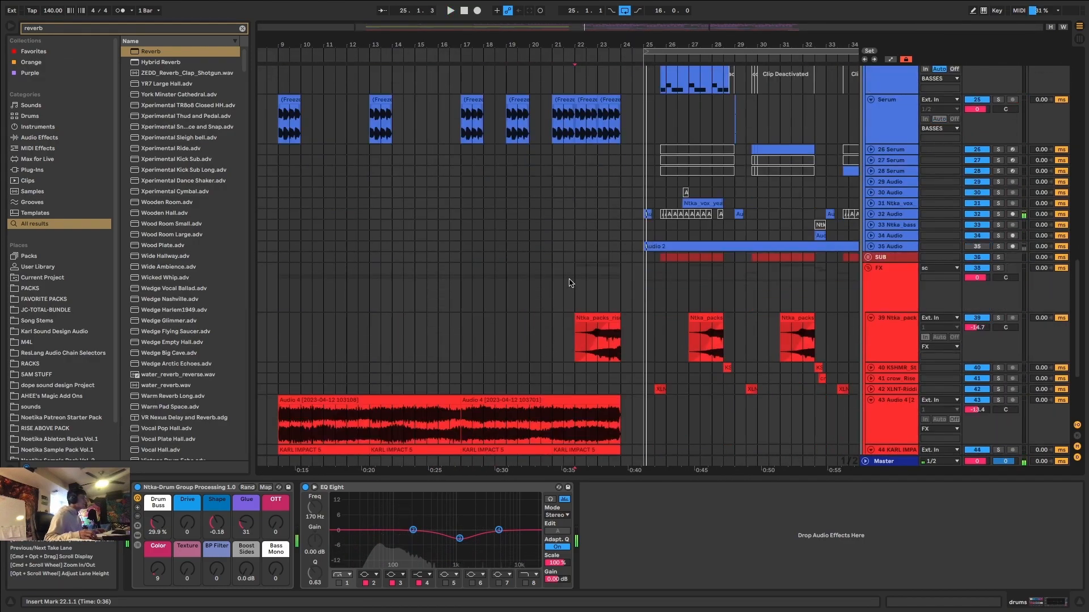
click(890, 344)
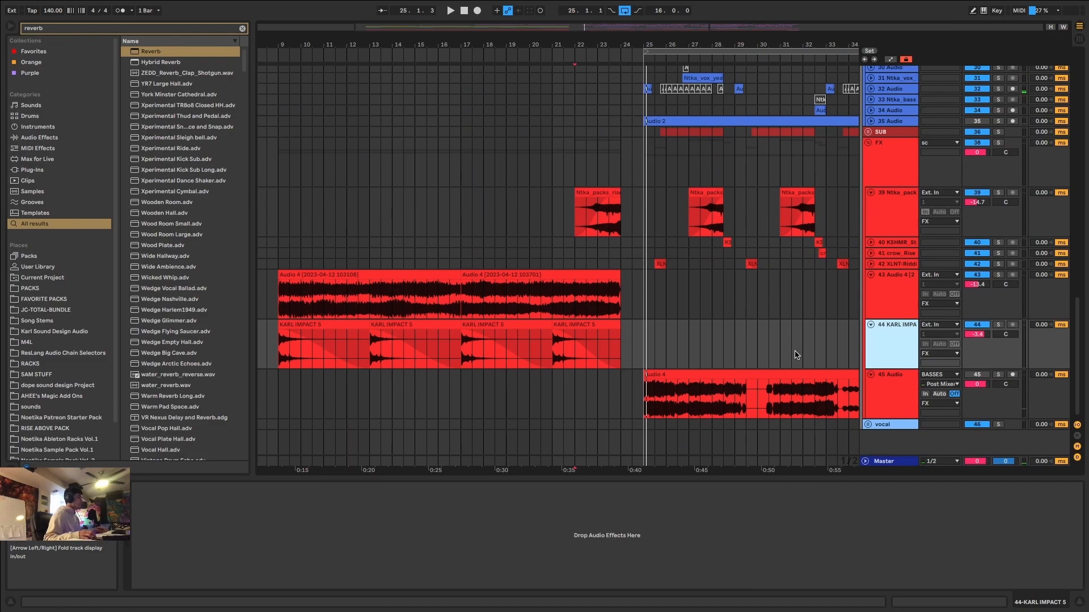
key(ctrl+t)
shift+click(740, 388)
drag(740, 389, 551, 336)
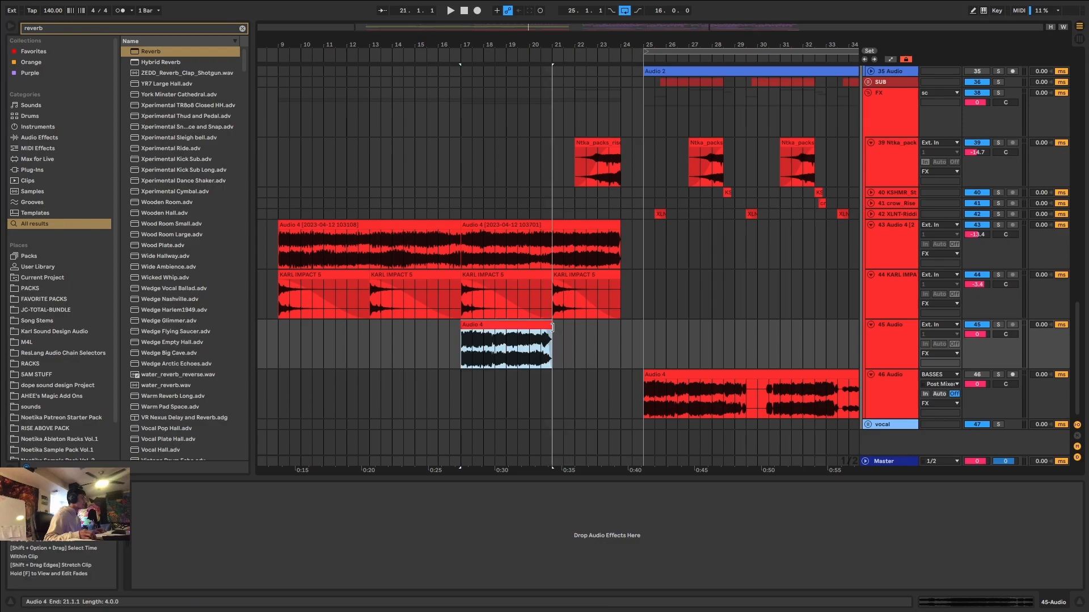
Solo the new audio track and add a long fade-out to its Audio 4 clip ending at bar 21.
click(998, 324)
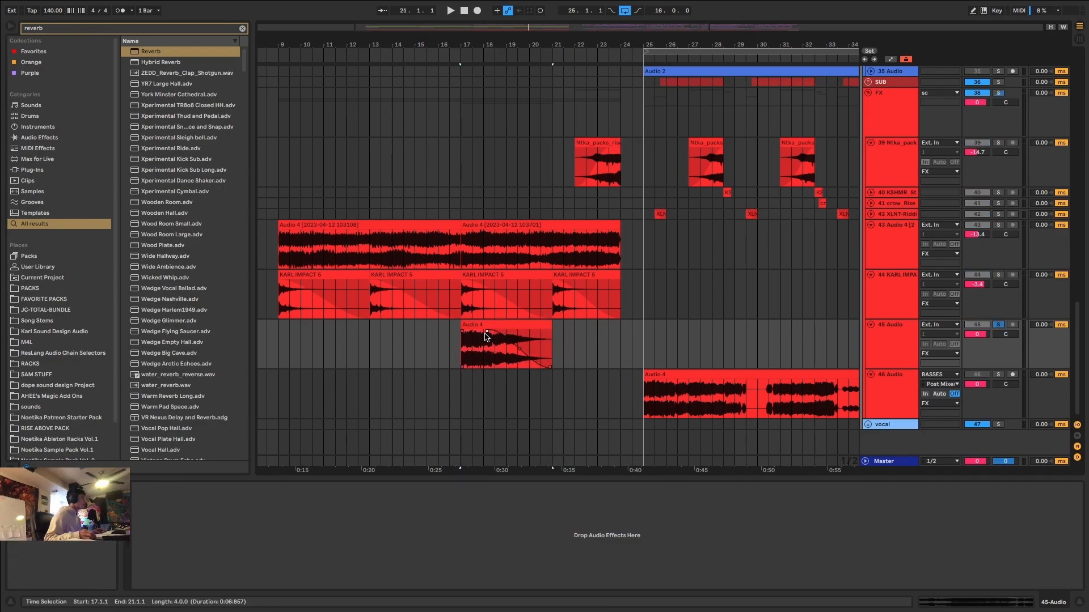
scroll(462, 333, up, 5)
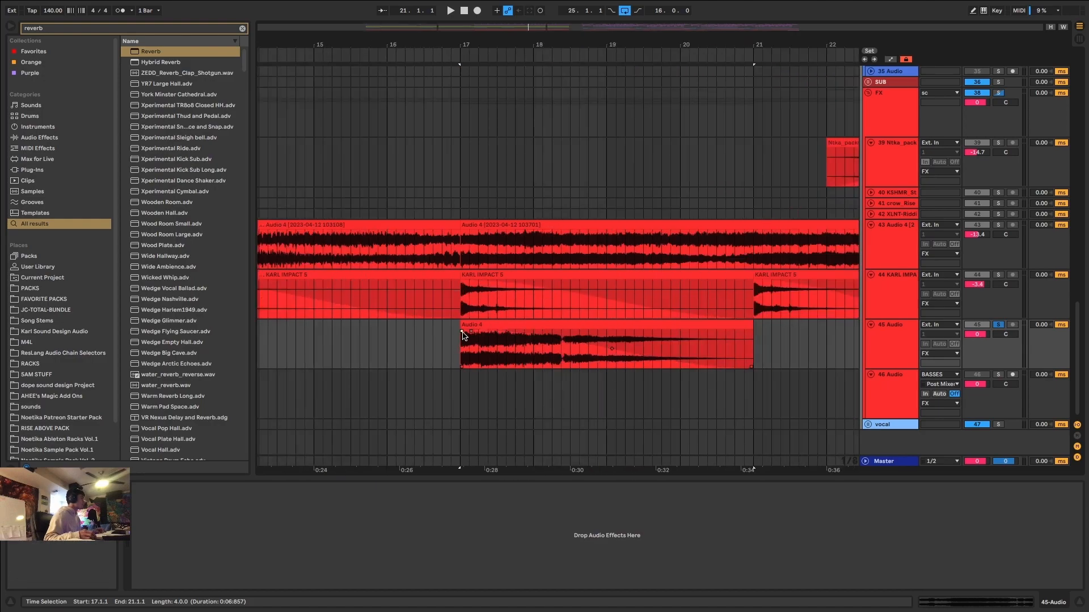
click(474, 327)
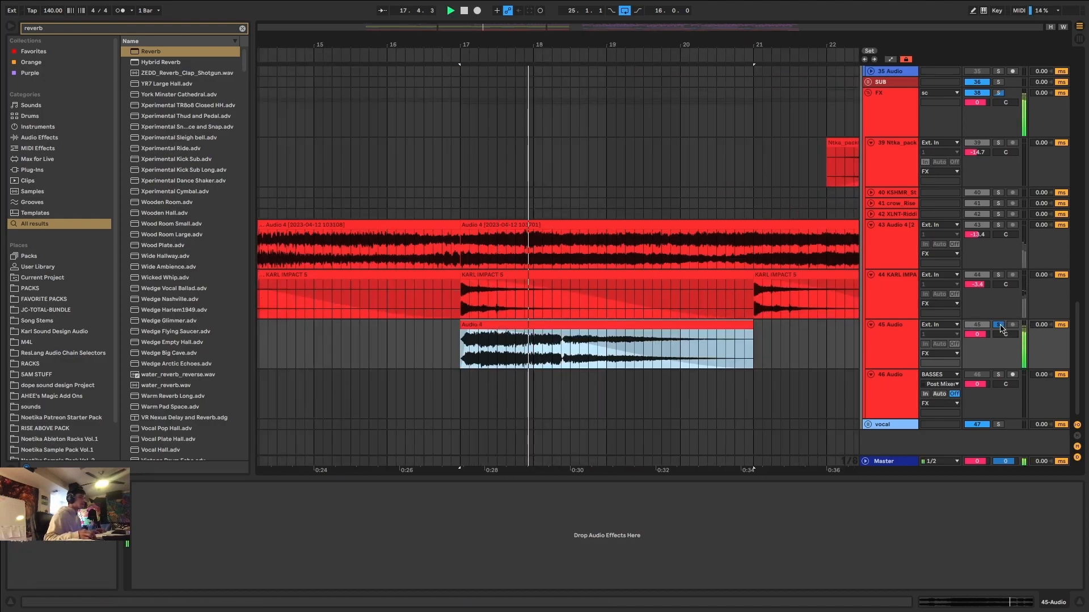
Slide the audio inside the bar 17 clip to a different passage, auditioning it from the clip's start.
key(space)
key(space)
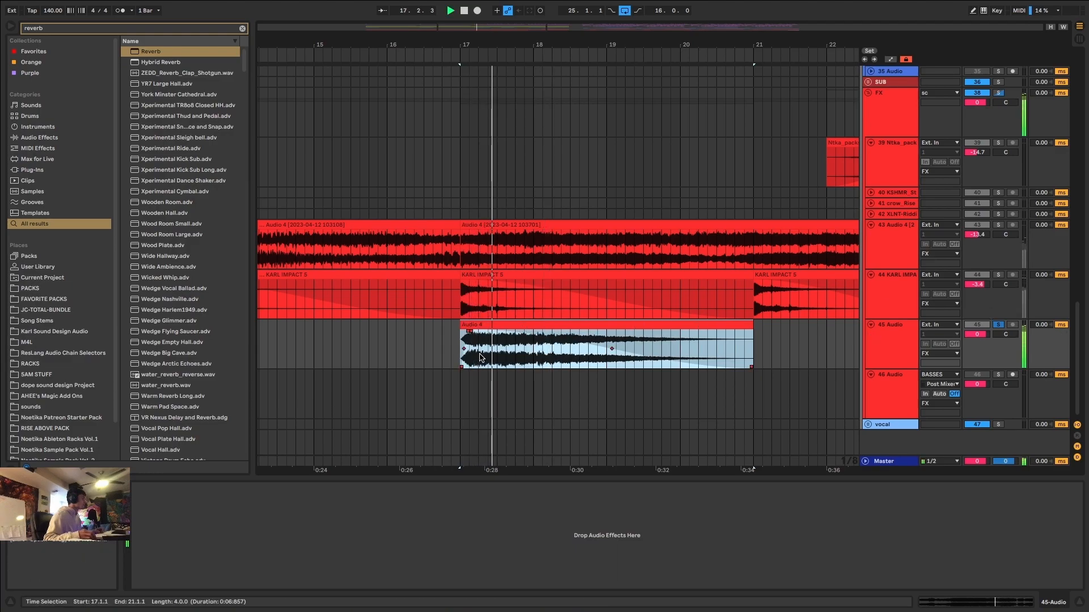
drag(480, 357, 522, 355)
click(513, 332)
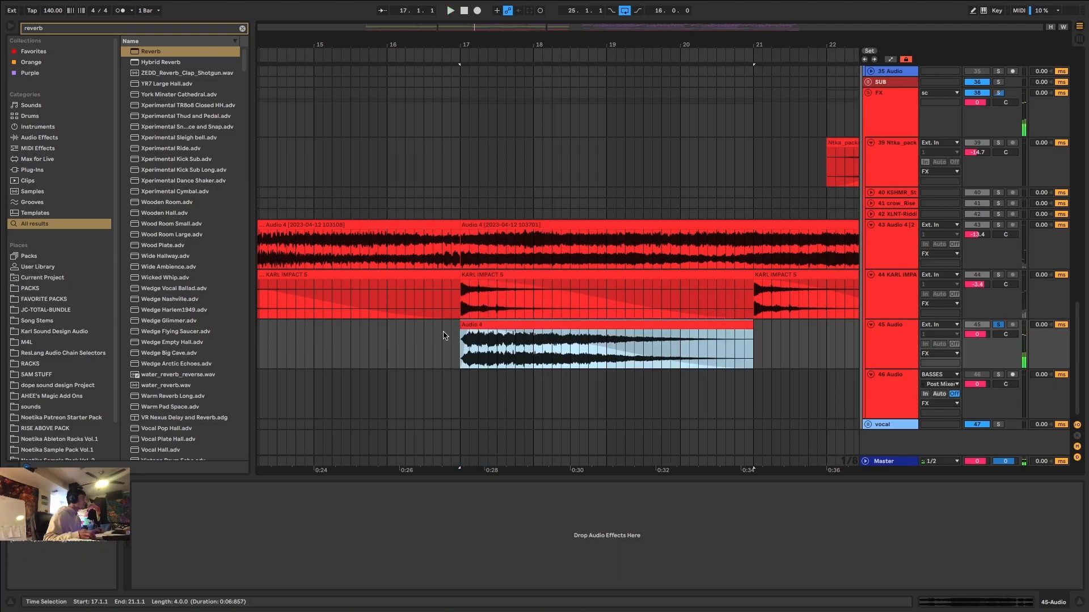
key(space)
key(r)
key(space)
key(space)
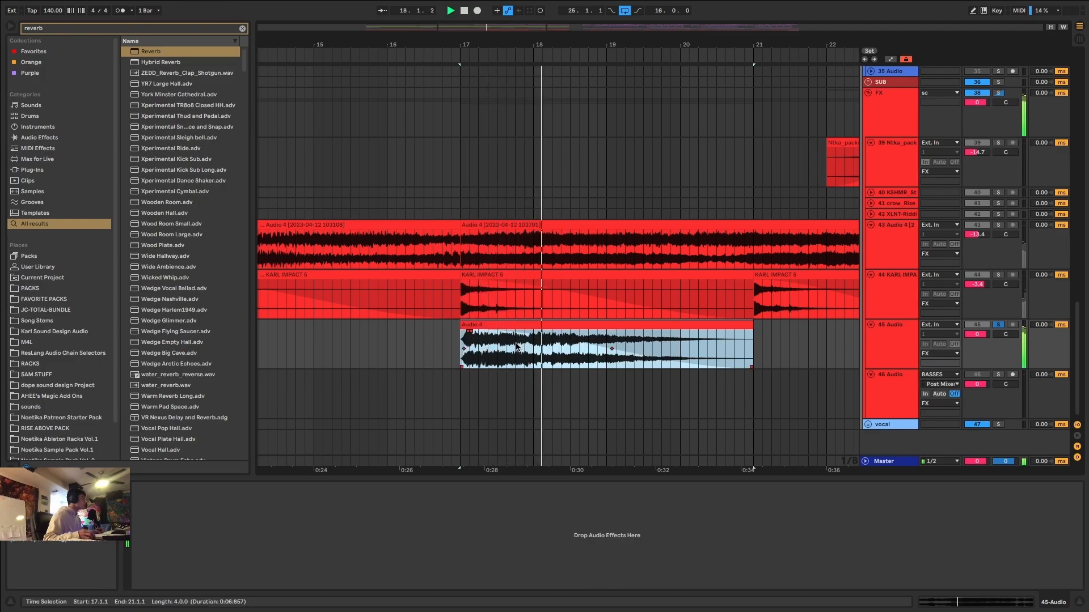
key(space)
key(space)
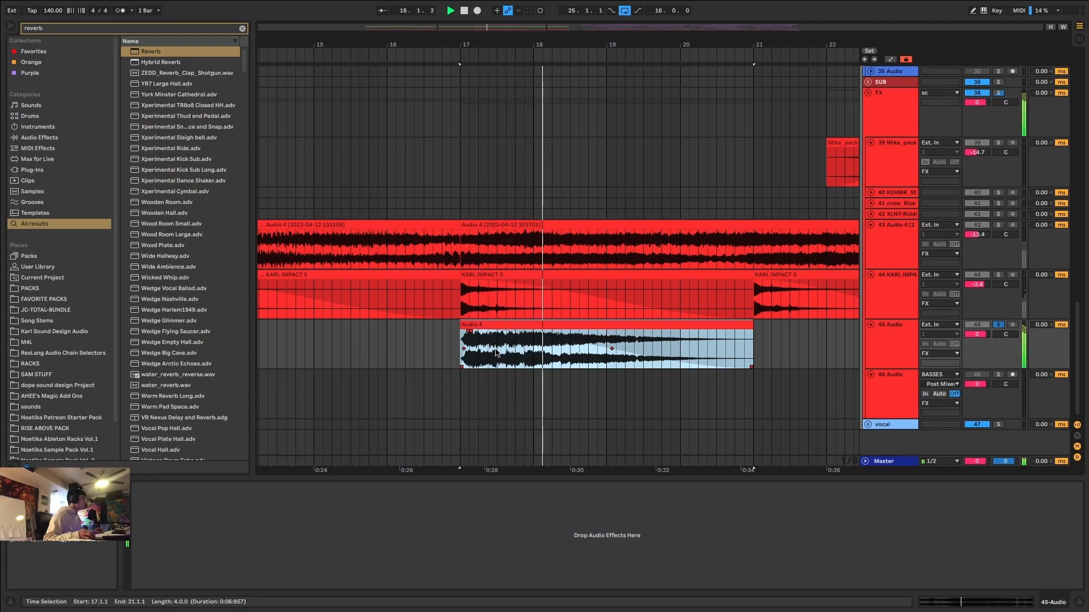
Add a Spectral Time effect to the new audio track.
key(ctrl+f)
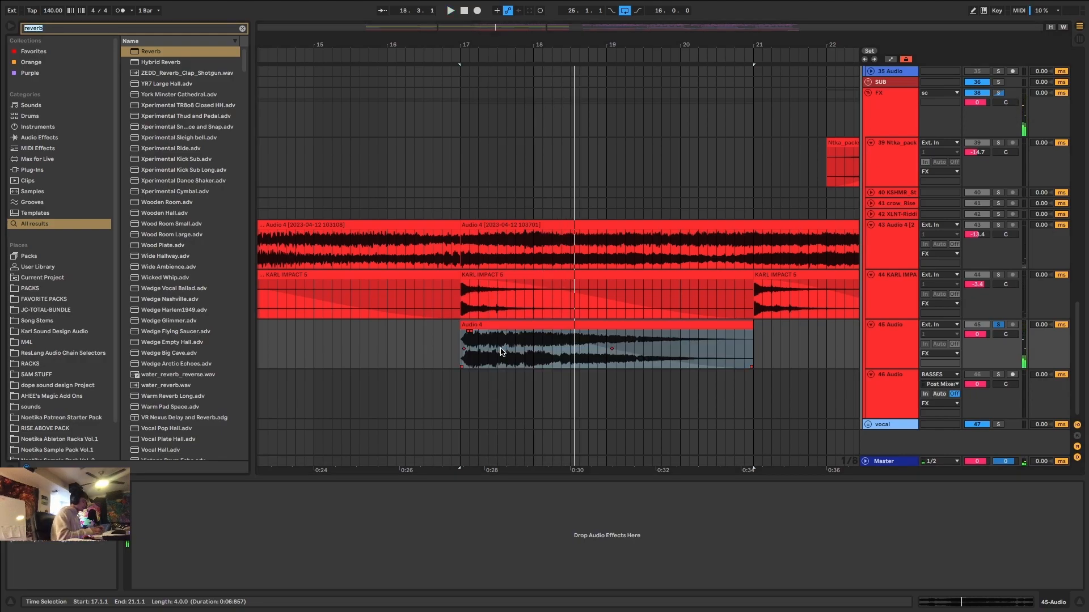
text(spectra)
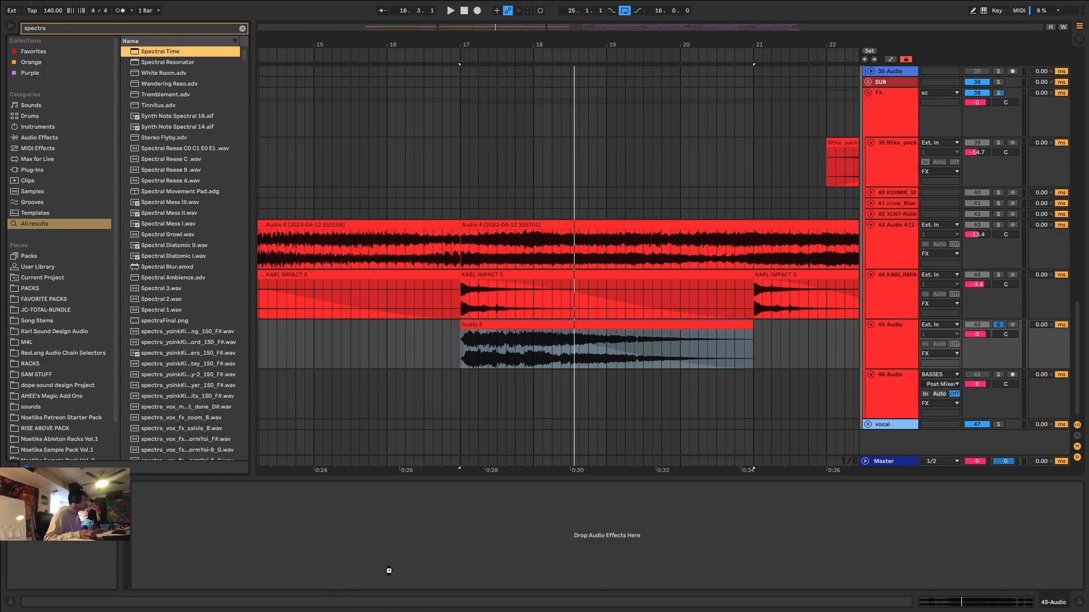
drag(388, 571, 369, 579)
Set Spectral Time's delay Tilt to -911 ms and its Dry/Wet to 100 % while auditioning the clip.
drag(231, 575, 232, 605)
key(space)
key(space)
Set Spectral Time's delay Spray to 149 ms and Shift to -46.4 Hz, replaying the clip to compare.
key(space)
drag(435, 577, 435, 539)
key(space)
key(space)
mouse_move(260, 574)
mouse_down()
mouse_move(260, 547)
mouse_move(289, 531)
mouse_move(262, 489)
mouse_move(286, 535)
mouse_move(233, 504)
mouse_up()
key(space)
key(space)
key(space)
key(space)
key(space)
key(space)
key(space)
key(space)
key(space)
key(space)
key(space)
key(space)
key(space)
Find Auto Pan and insert it before Spectral Time on the new audio track.
key(ctrl+f)
text(auto pan)
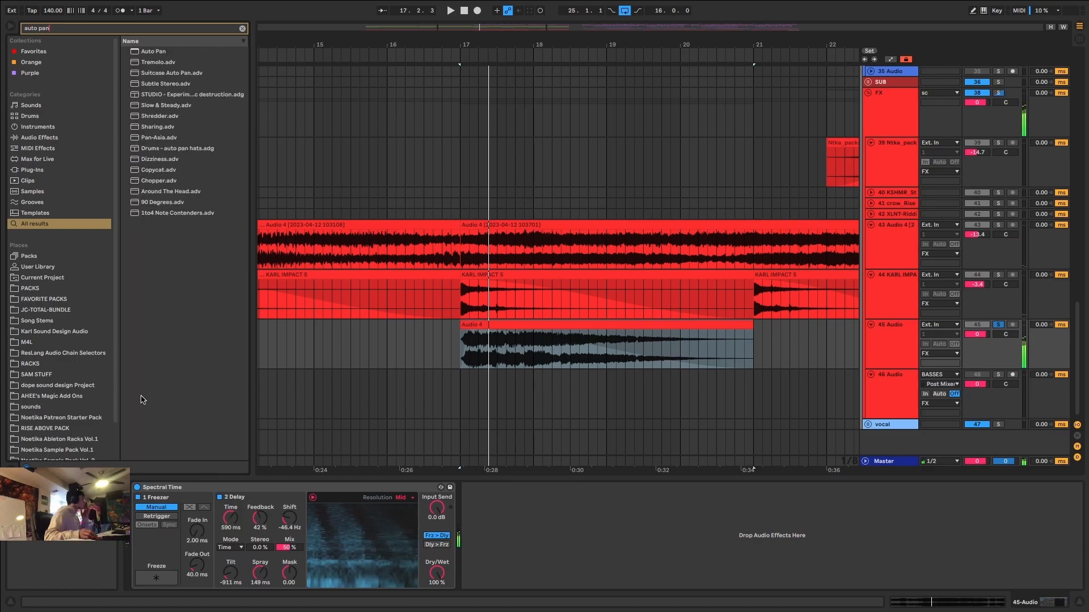
click(161, 52)
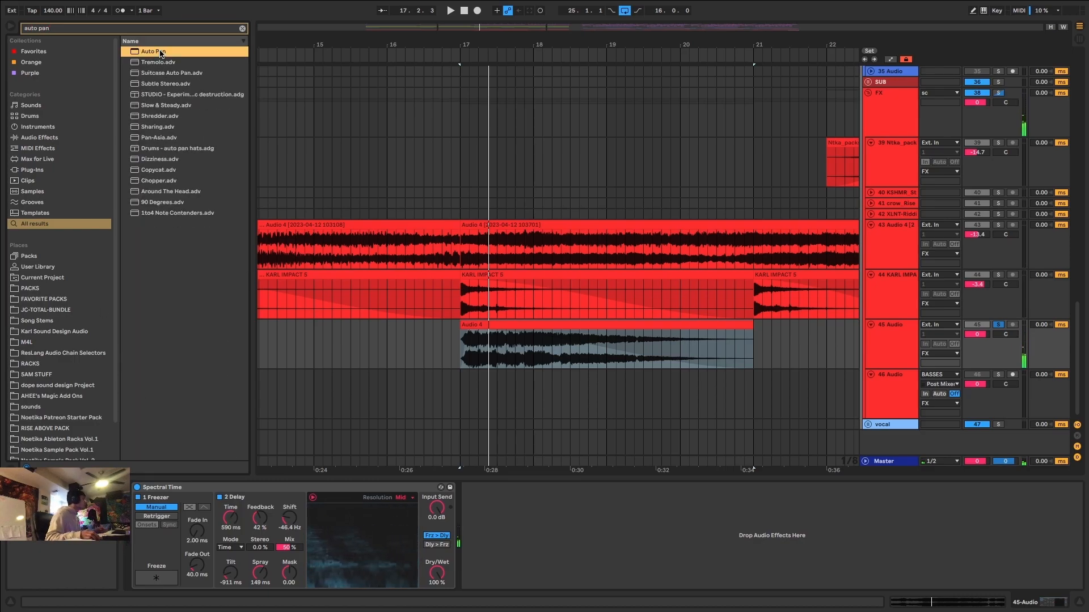
drag(153, 418, 136, 510)
Set the Auto Pan to 100 % amount, 0° phase and a tempo-synced rate of 1/4 while auditioning.
drag(189, 542, 190, 543)
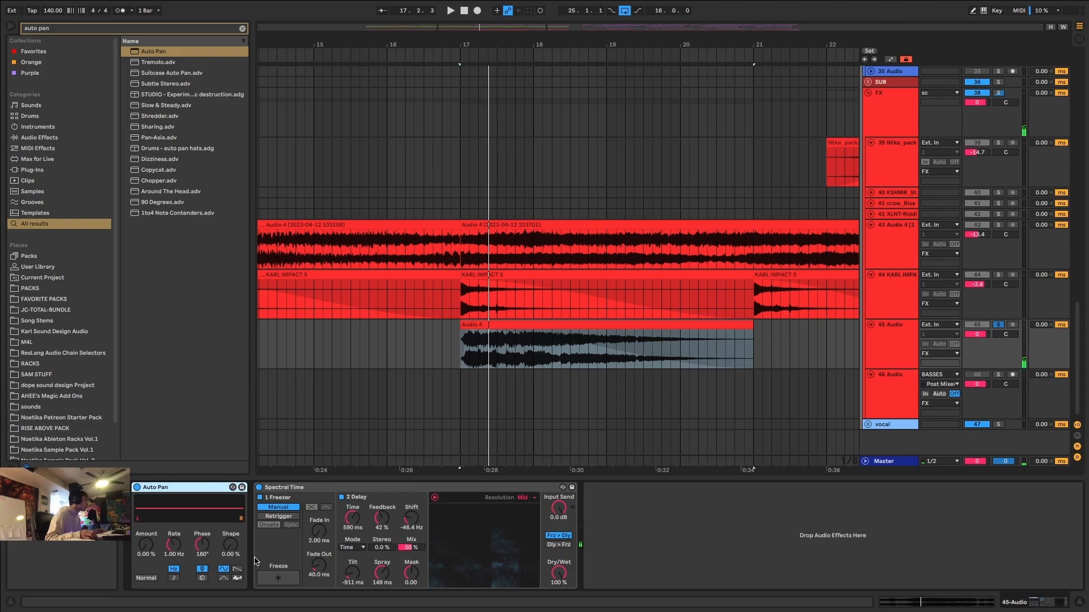
key(space)
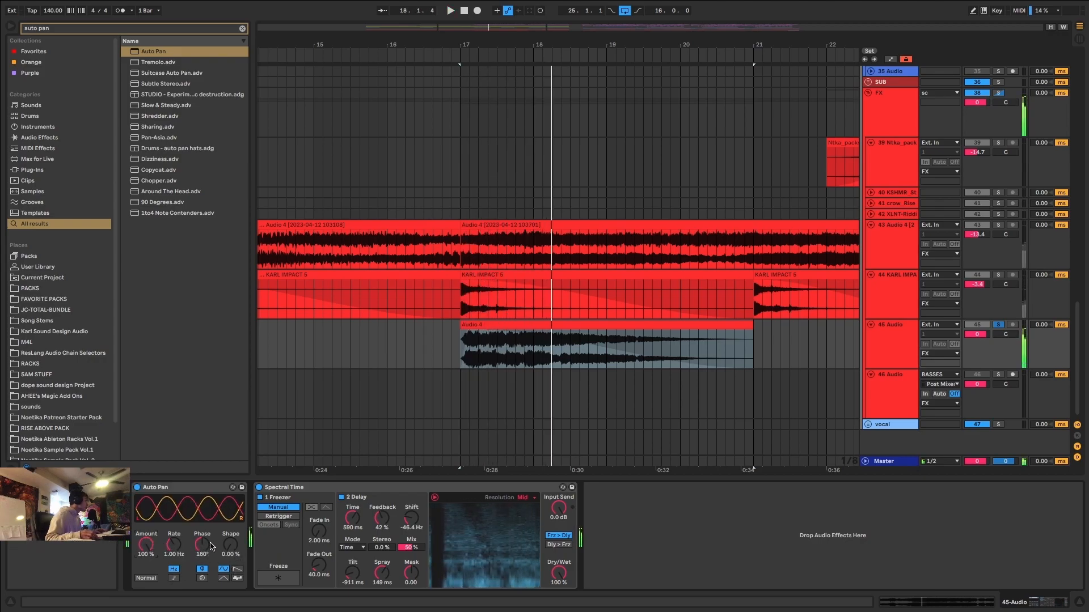
click(174, 578)
key(space)
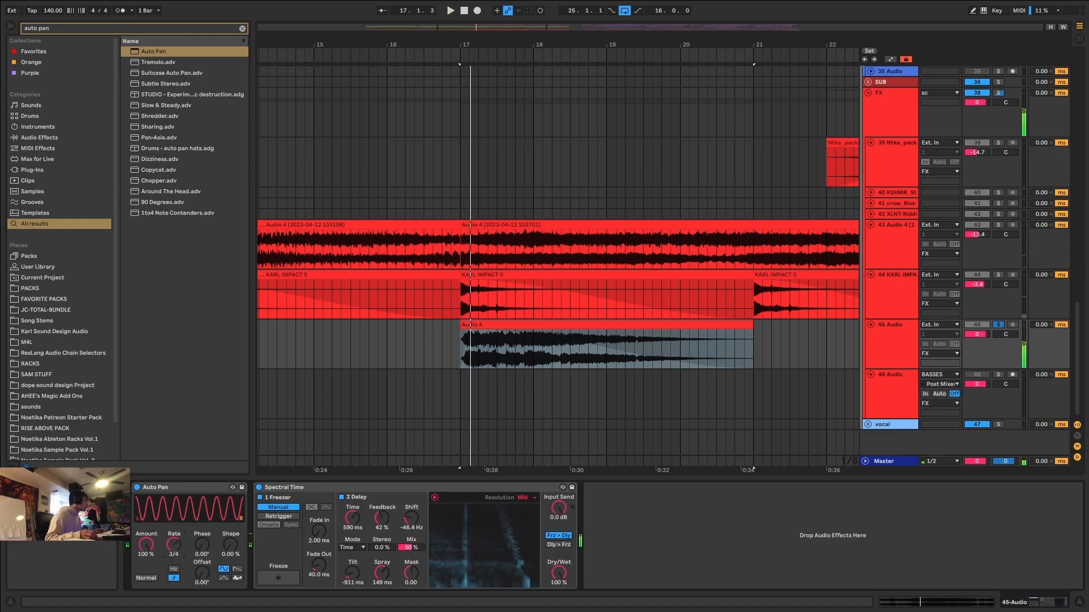
mouse_move(173, 545)
mouse_down()
mouse_move(174, 571)
mouse_move(173, 555)
mouse_up()
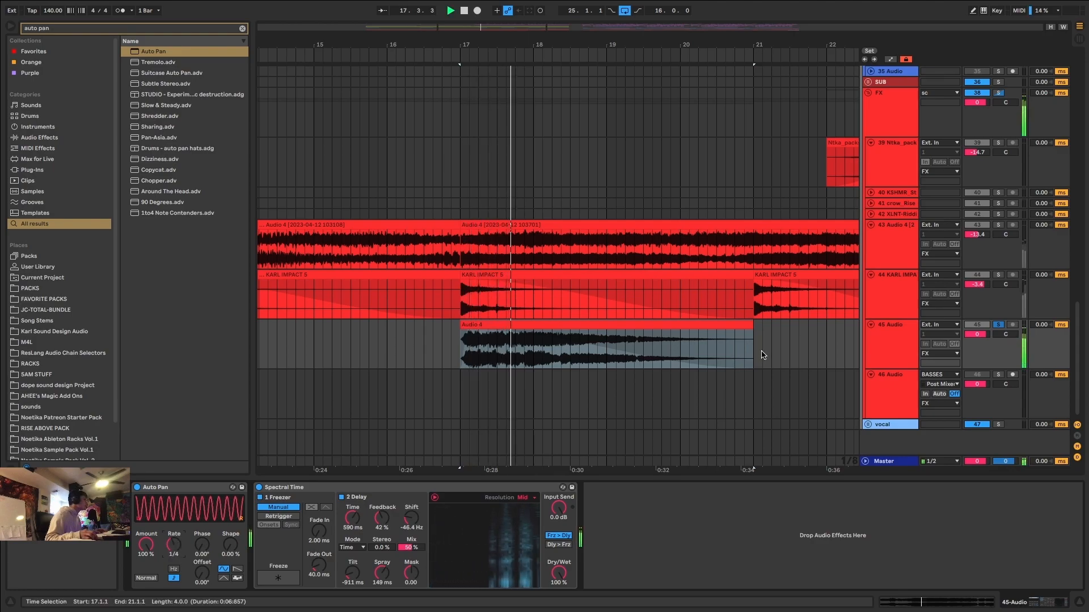
Shorten the bar 17 clip to end at 17.2.3 and steepen its fade-out during playback.
drag(752, 352, 488, 352)
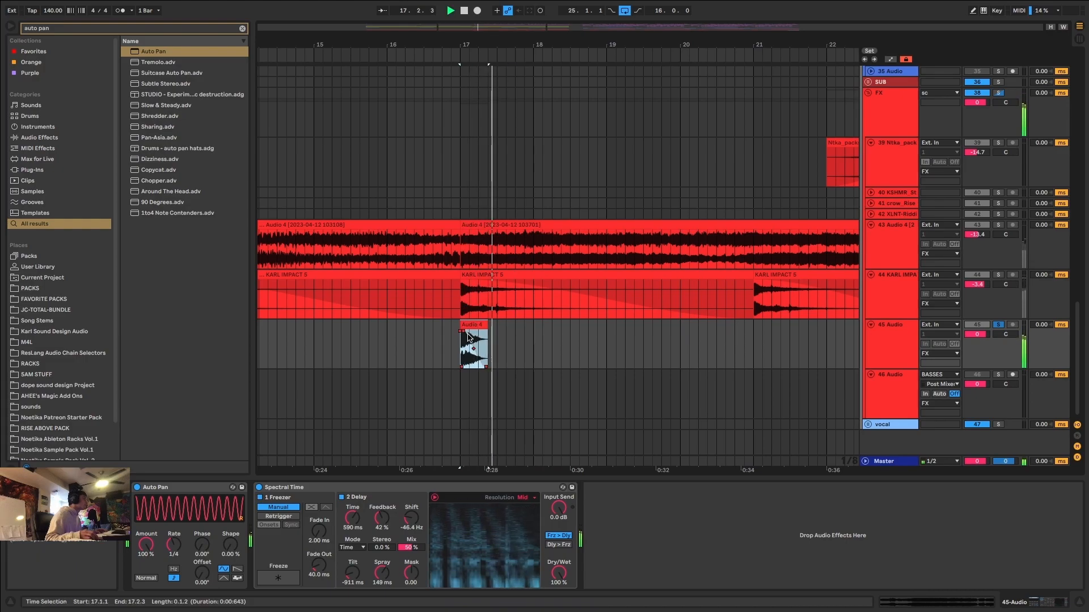
click(476, 333)
click(470, 335)
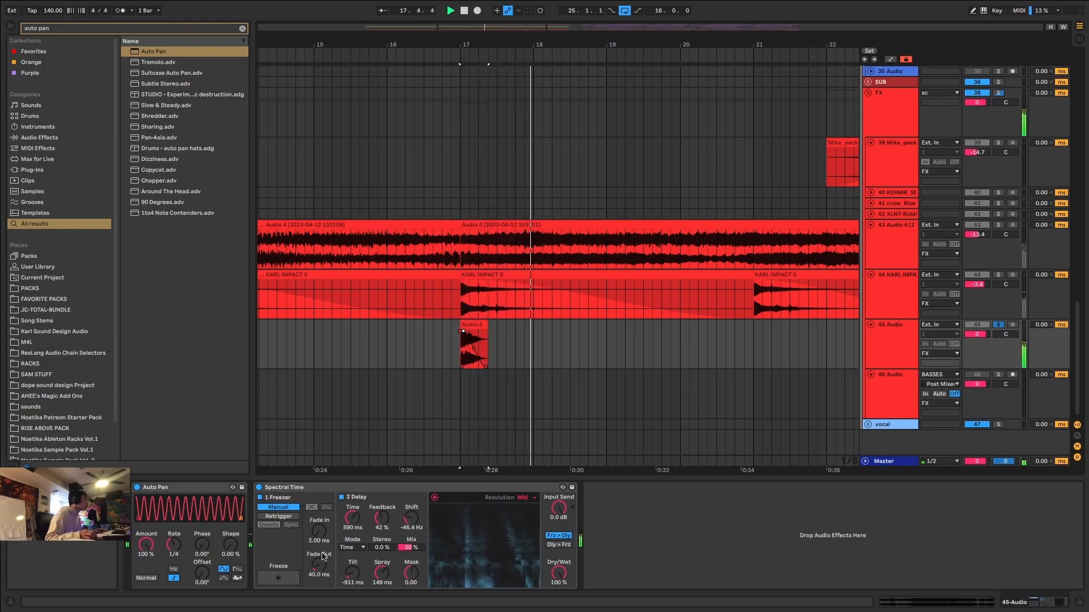
Find the OTT preset and add it after Spectral Time on the bar 17 impact track.
key(ctrl+f)
text(ott)
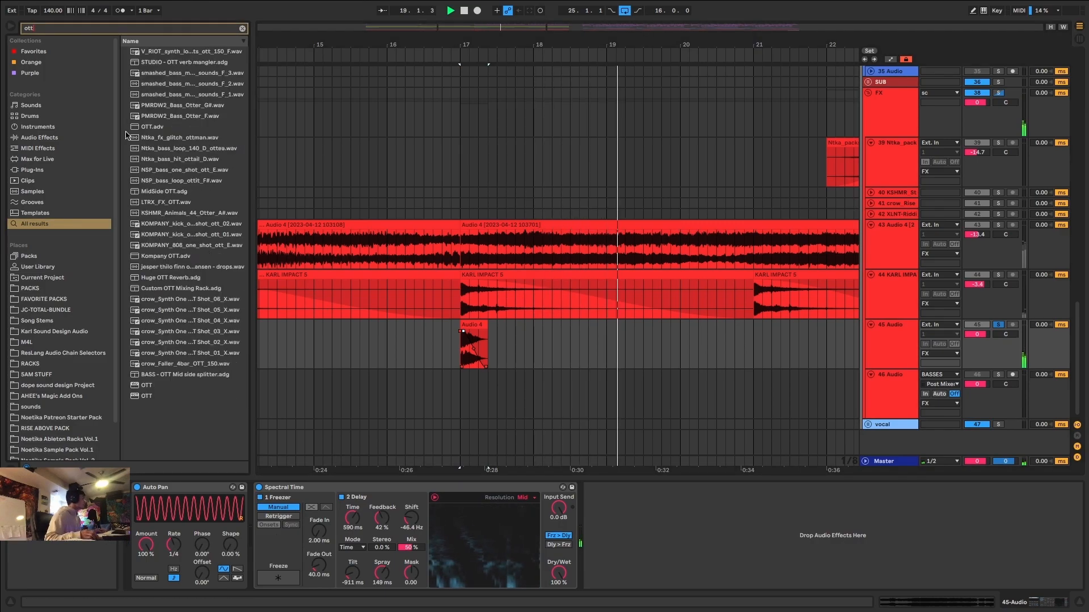
click(148, 128)
drag(711, 463, 842, 515)
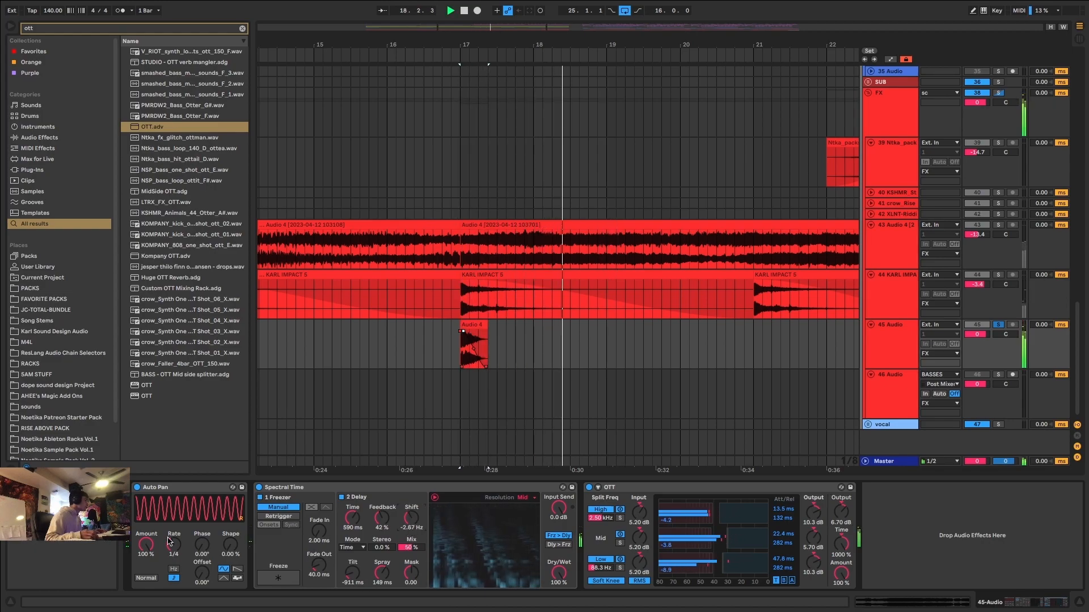
Switch the Auto Pan waveform to a sawtooth and duplicate the device to the end of the chain after OTT.
click(237, 568)
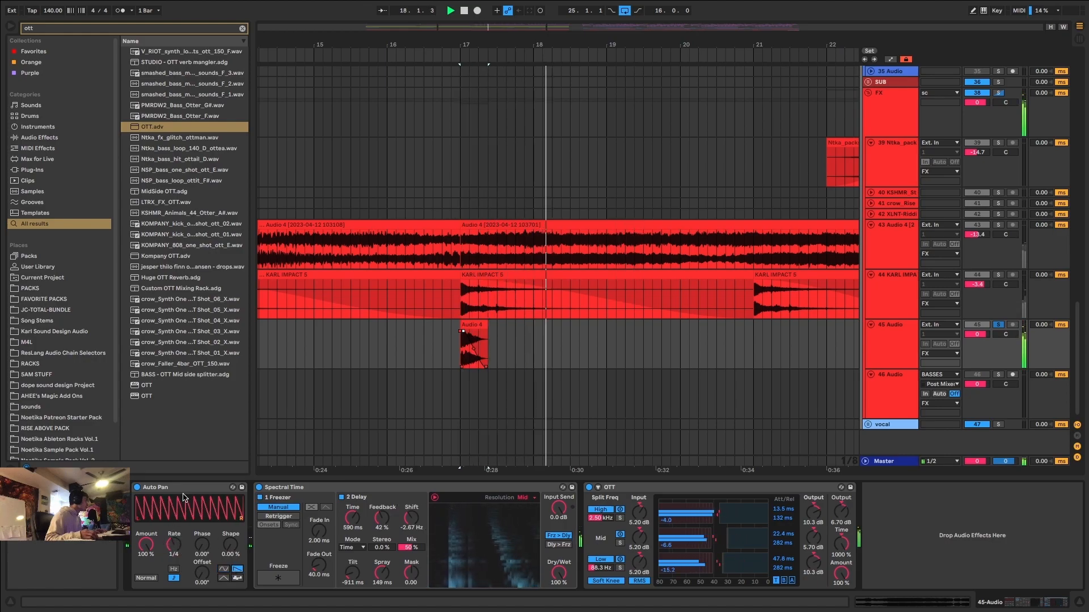
drag(185, 489, 904, 535)
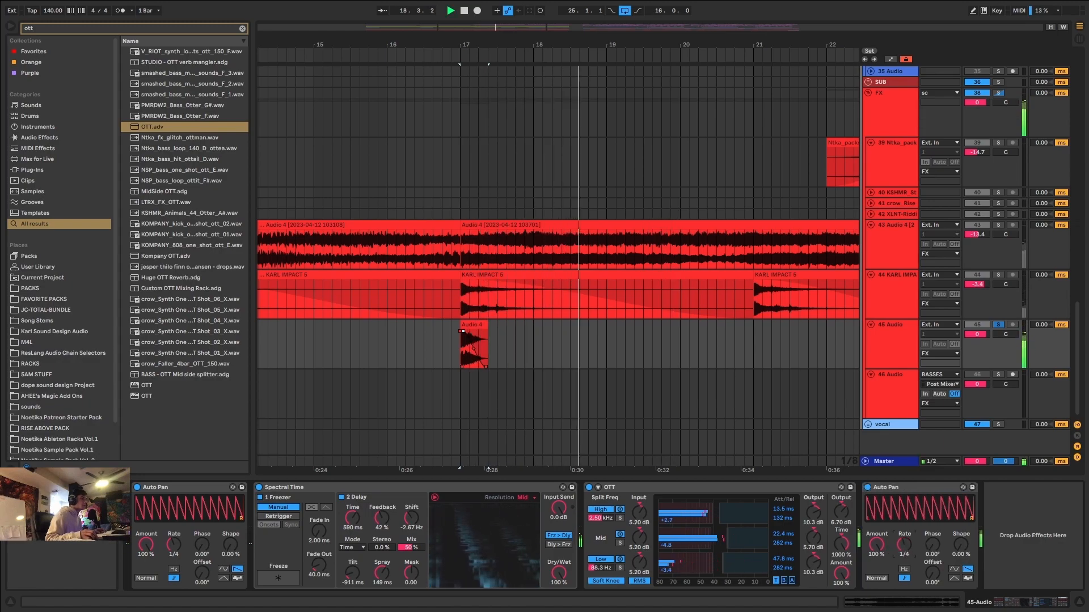
Freeze the processed impact track 45 and flatten it to audio.
right_click(886, 357)
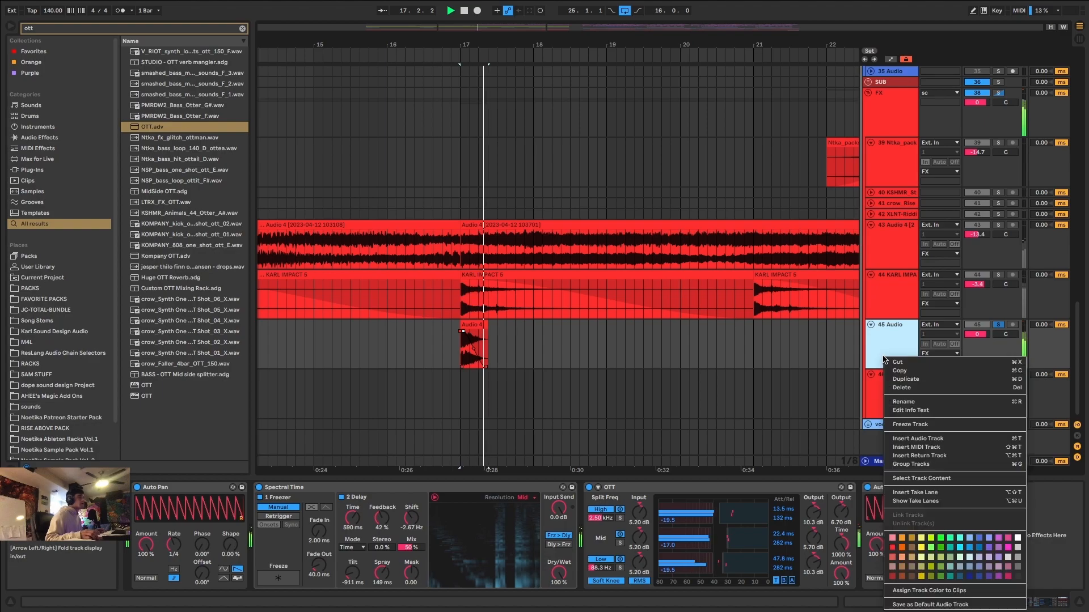
click(924, 424)
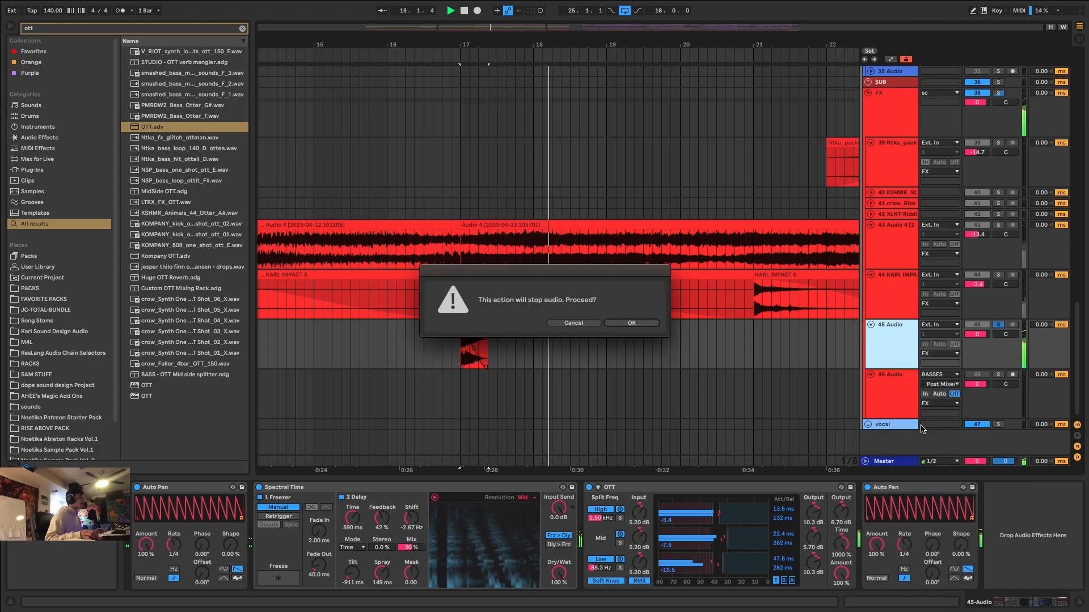
click(651, 324)
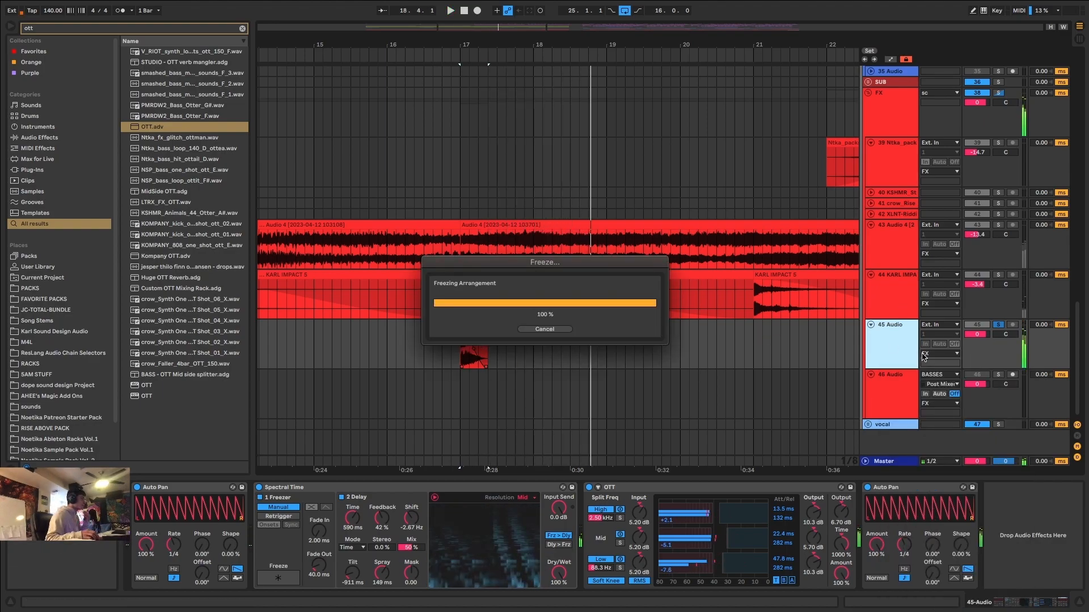
right_click(909, 349)
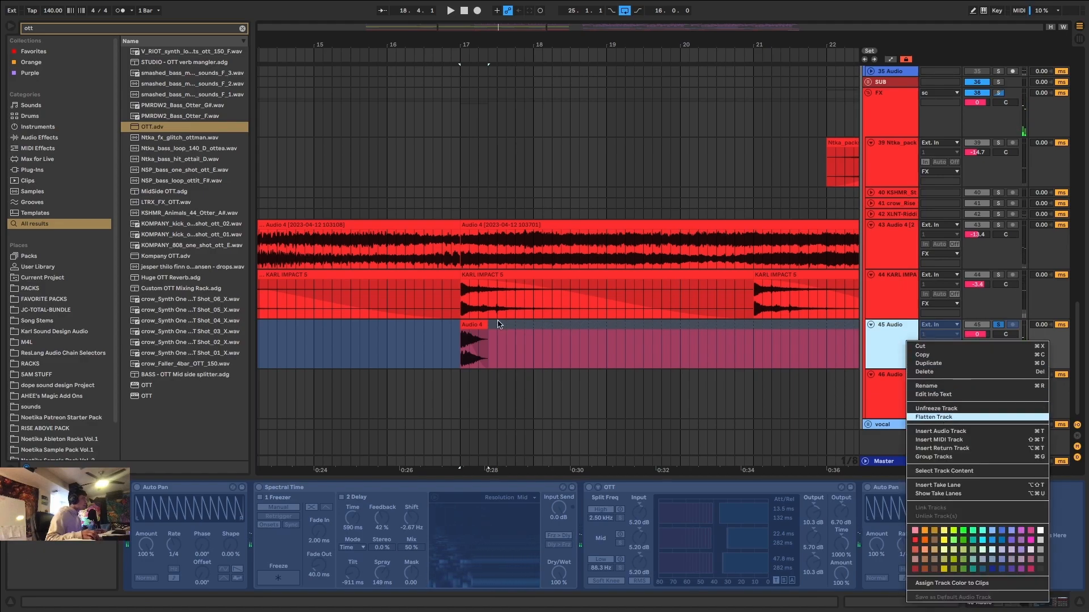
key(Return)
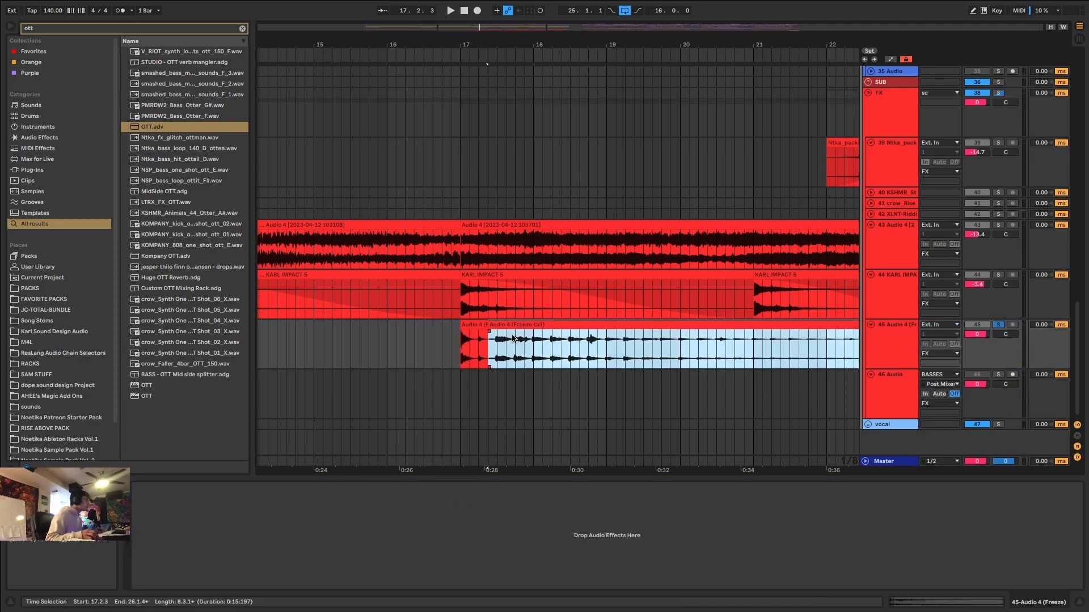
Move the freeze-tail clip to start at bar 17, ending at 24.1.1 with a long fade-out across it.
drag(516, 324, 475, 344)
scroll(476, 344, up, 4)
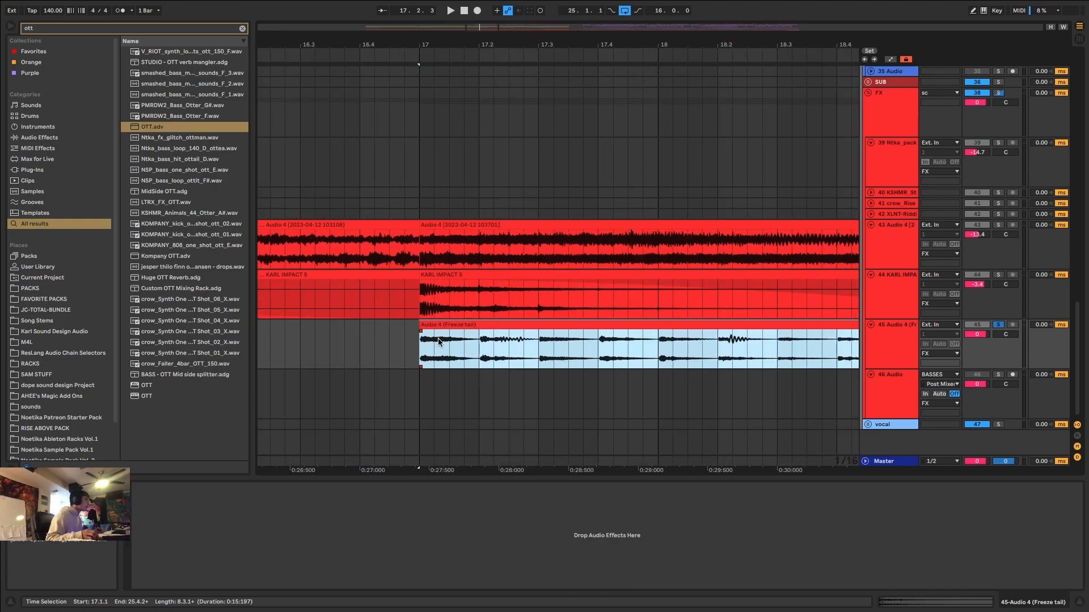
scroll(459, 326, down, 4)
drag(768, 333, 221, 335)
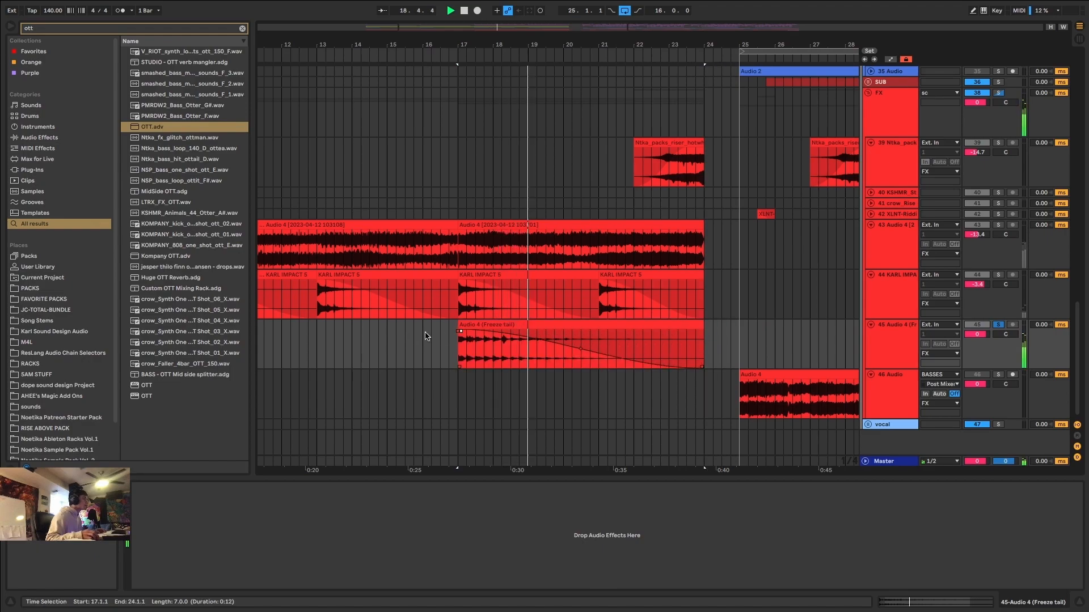
Insert EQ Eight on the flattened track, raise its low cut and add a -5.08 dB dip at 3.37 kHz.
click(585, 323)
key(super+f)
text(eq)
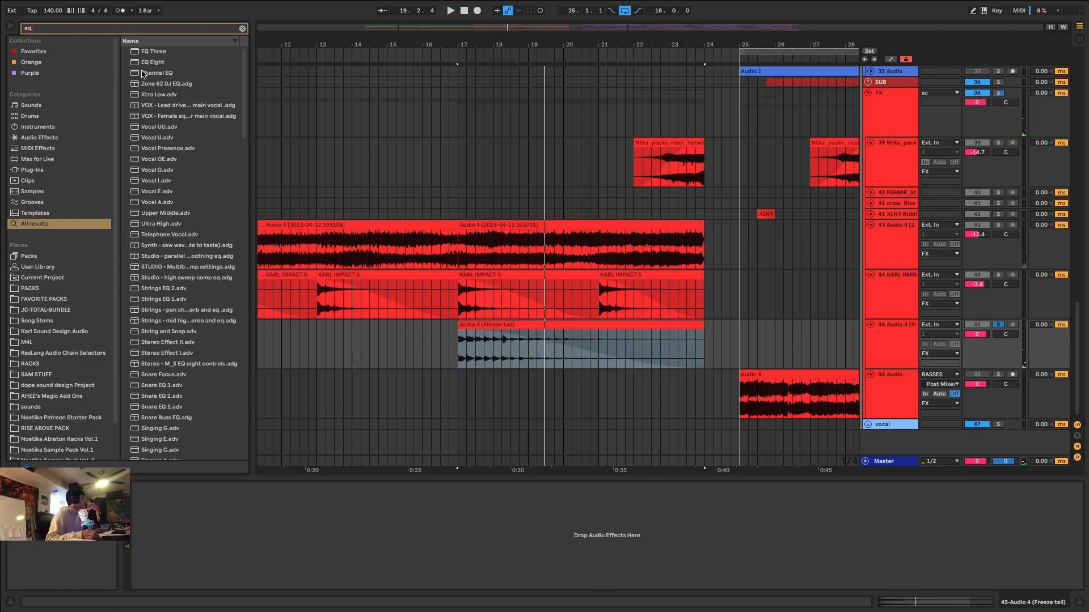
key(Return)
key(space)
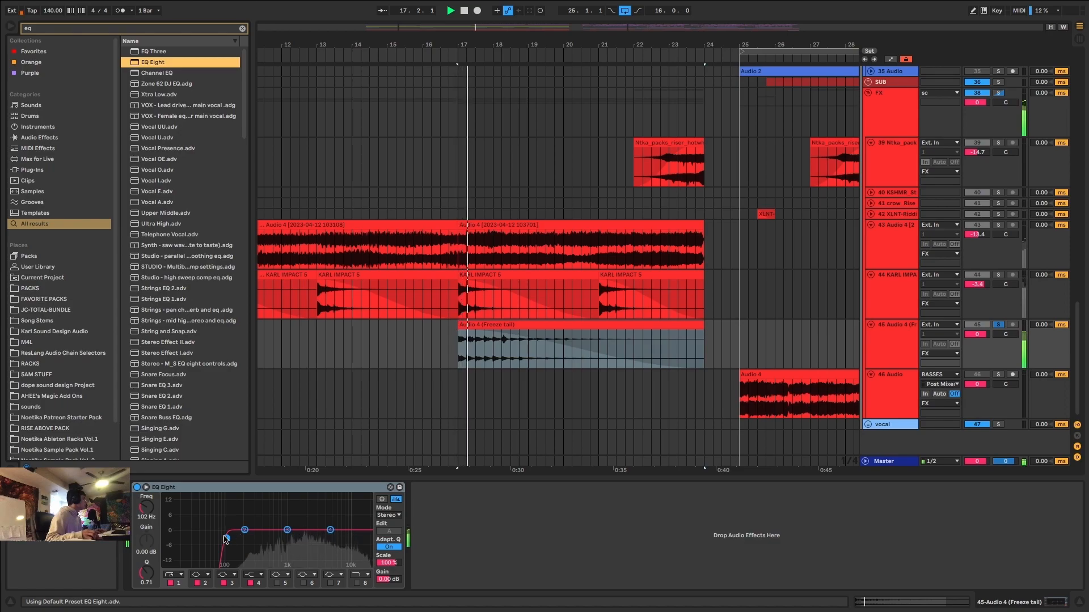
drag(287, 530, 319, 541)
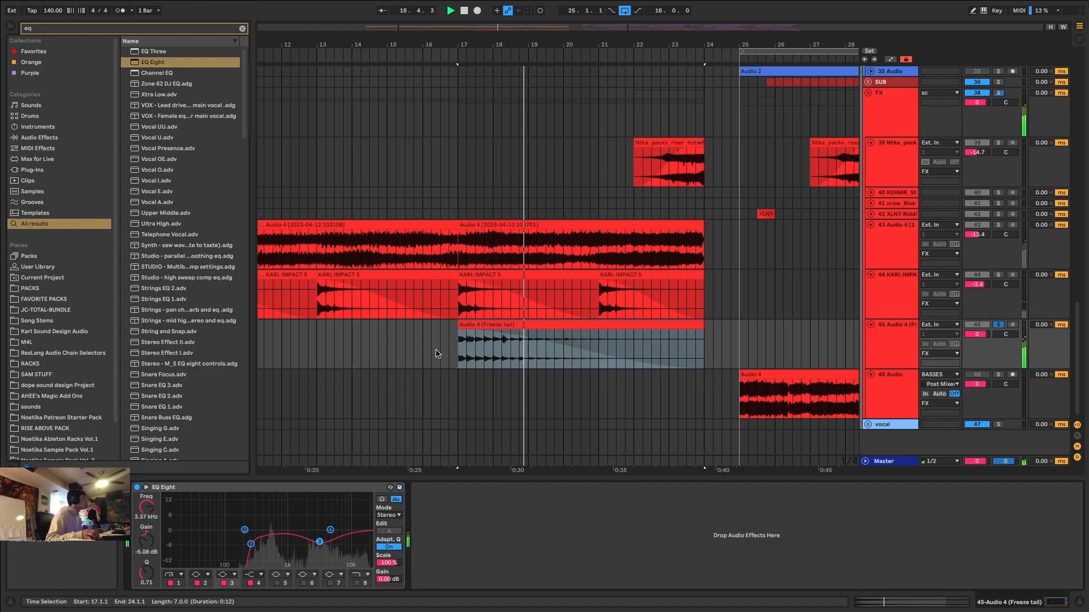
Add a very short fade-in at the start of the freeze-tail clip and unsolo its track to hear the full mix.
scroll(488, 340, up, 10)
drag(494, 332, 500, 333)
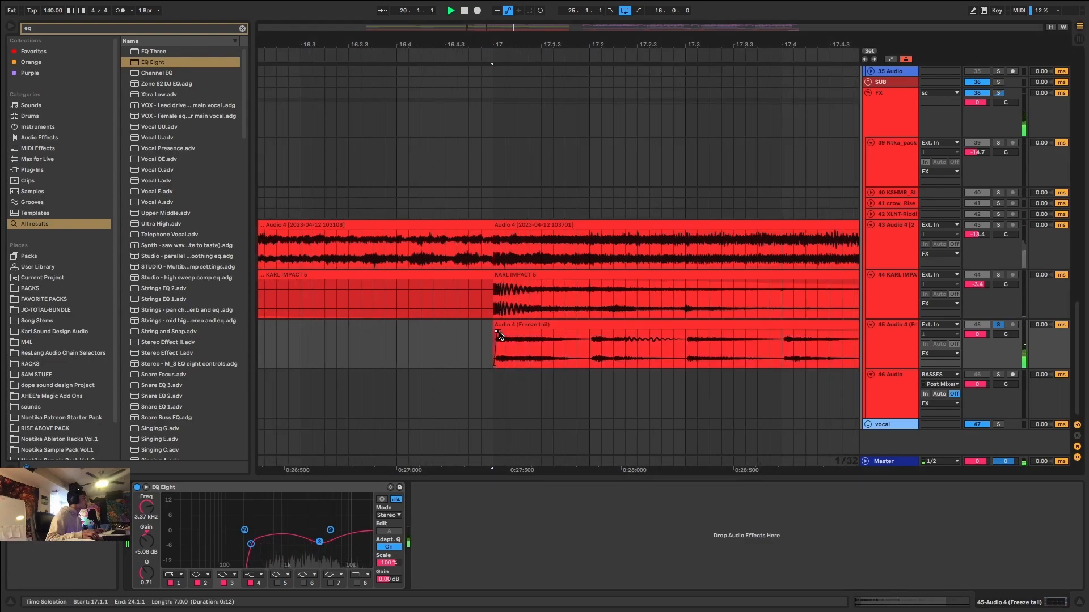
click(508, 324)
key(space)
key(space)
click(1001, 327)
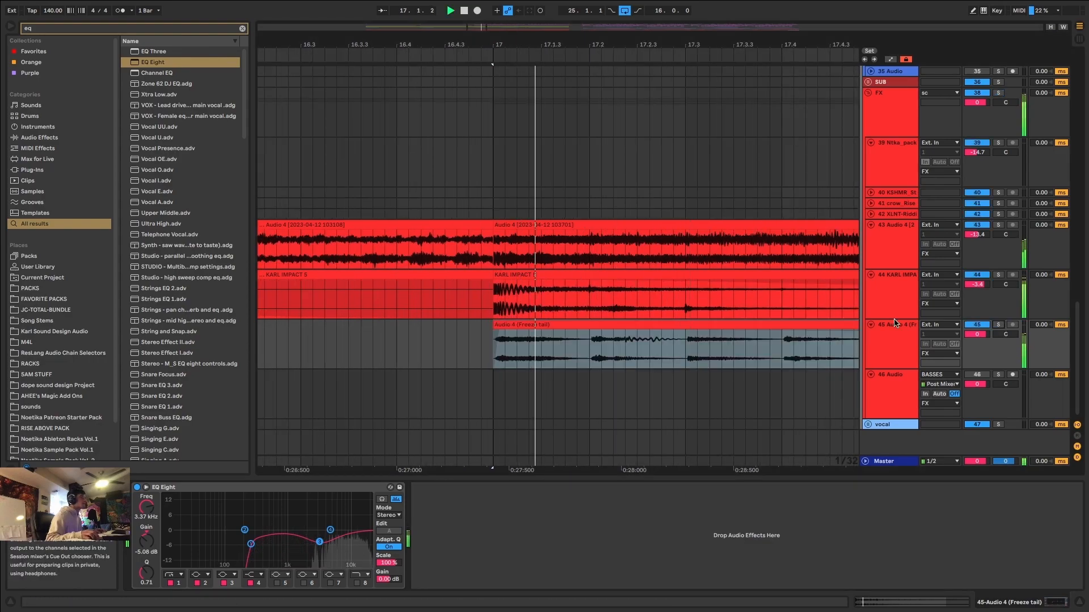
Shorten the freeze-tail clip to end at 19.1.1 and duplicate it twice, up to 23.1.1.
scroll(692, 321, down, 10)
scroll(635, 350, down, 5)
scroll(503, 341, up, 5)
drag(438, 333, 332, 332)
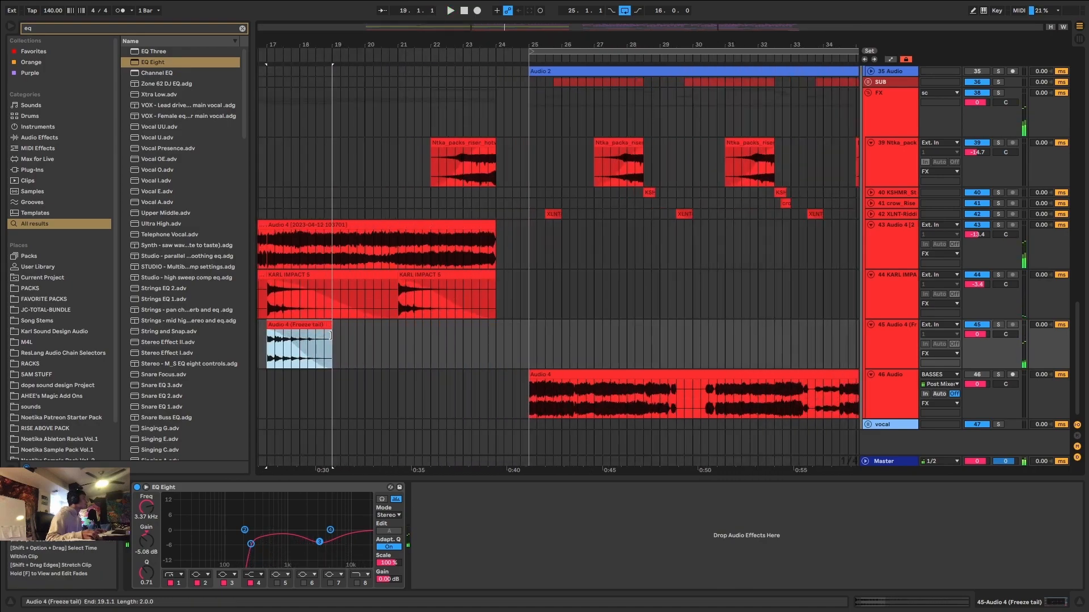
key(space)
key(super+d)
key(super+d)
scroll(460, 323, up, 5)
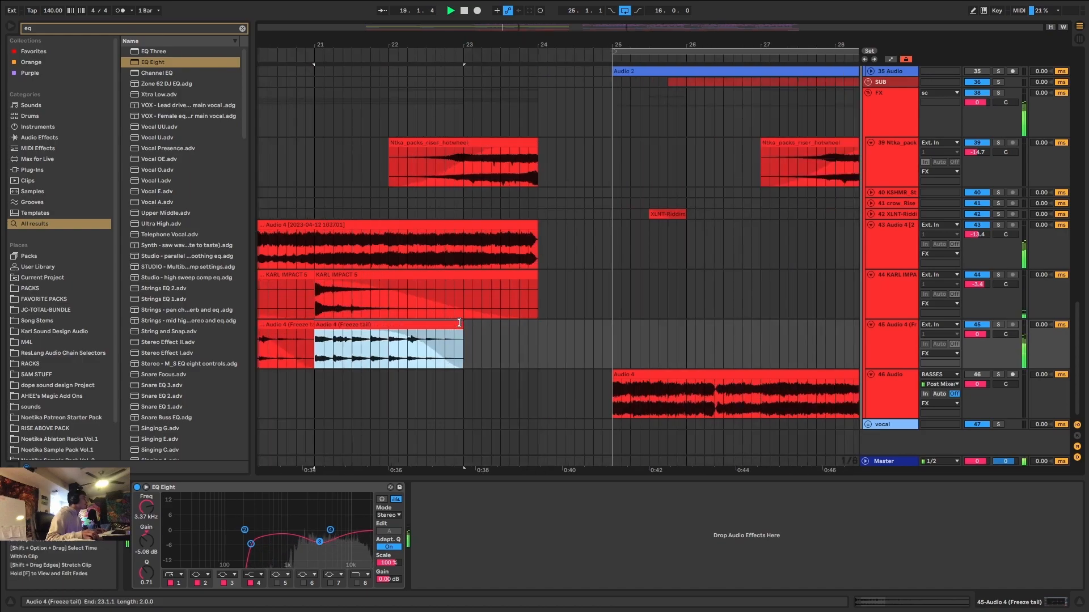
Duplicate the first bar of the freeze-tail clip at bar 21 twice, filling bars 22 and 23.
scroll(462, 290, up, 5)
scroll(462, 291, up, 10)
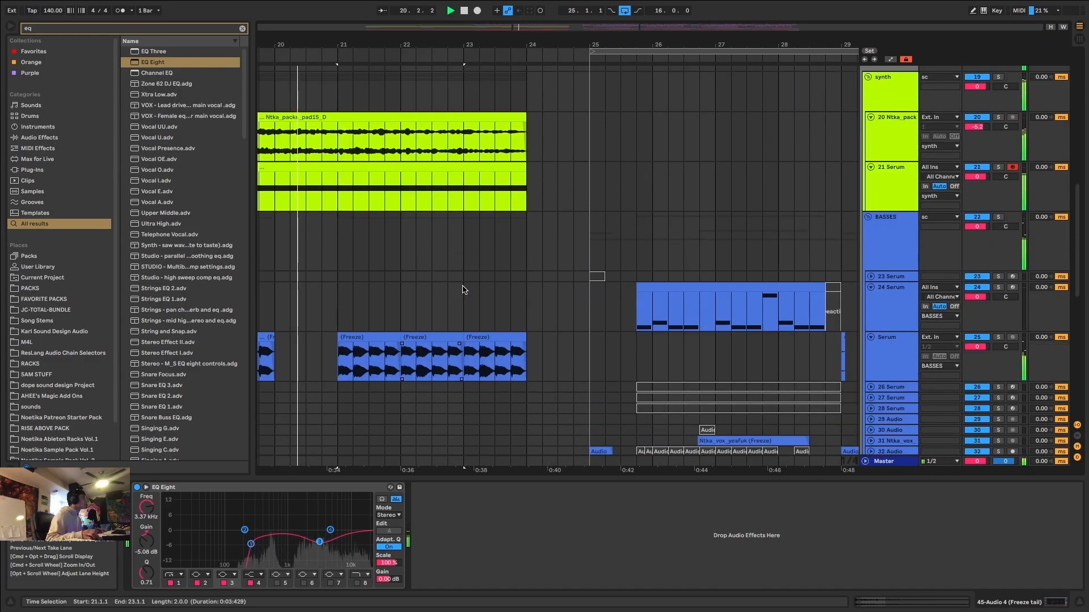
scroll(462, 290, down, 15)
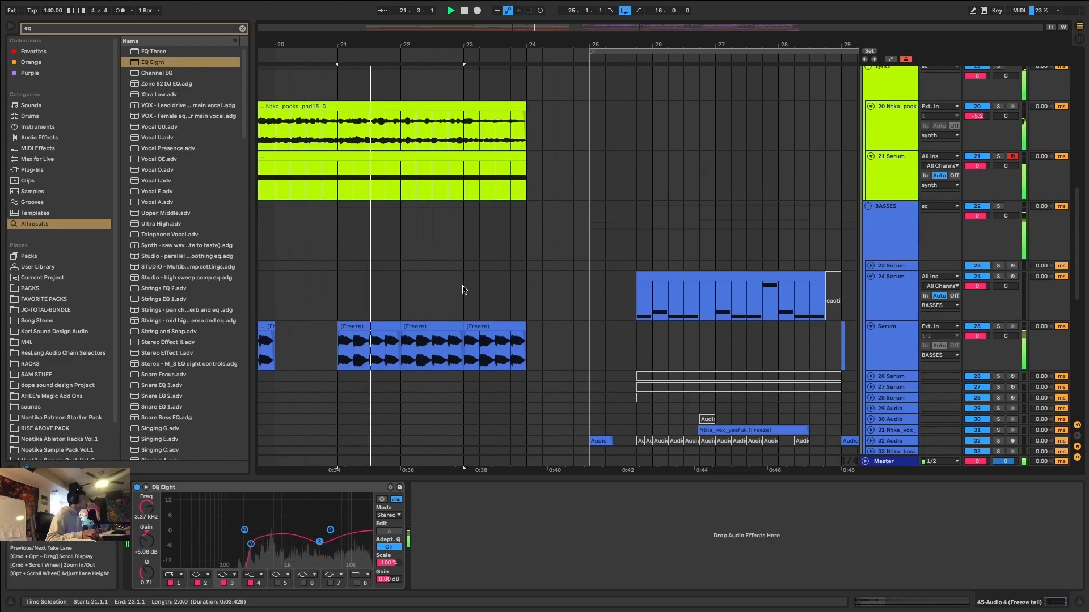
click(396, 348)
drag(396, 348, 339, 348)
key(super+d)
key(super+d)
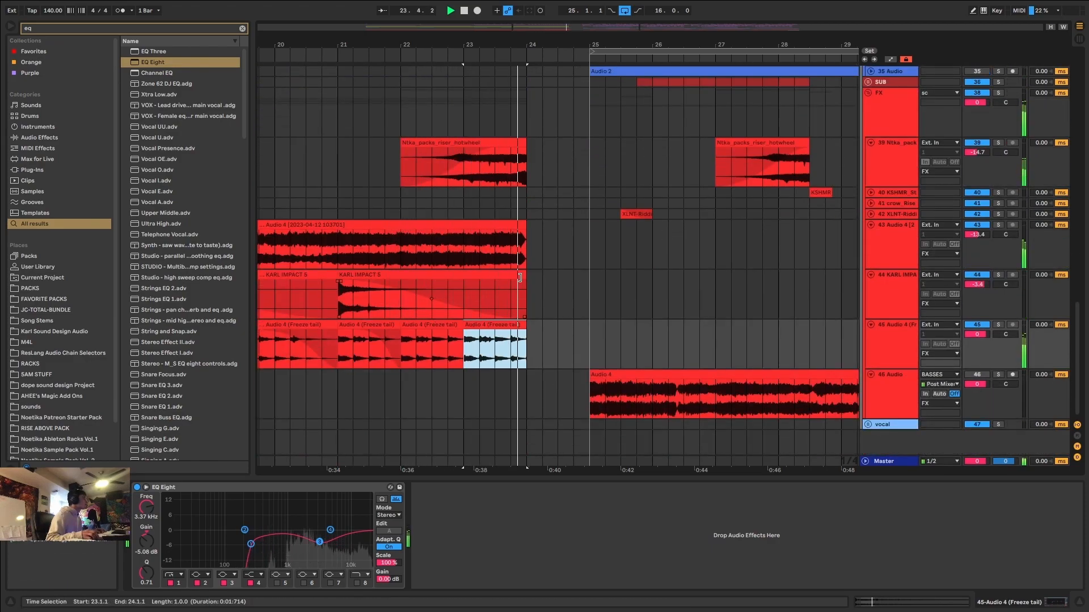
Fade out the long audio clip on track 43 over its final bar, from 23.1.1 to 24.1.1.
drag(523, 235, 466, 231)
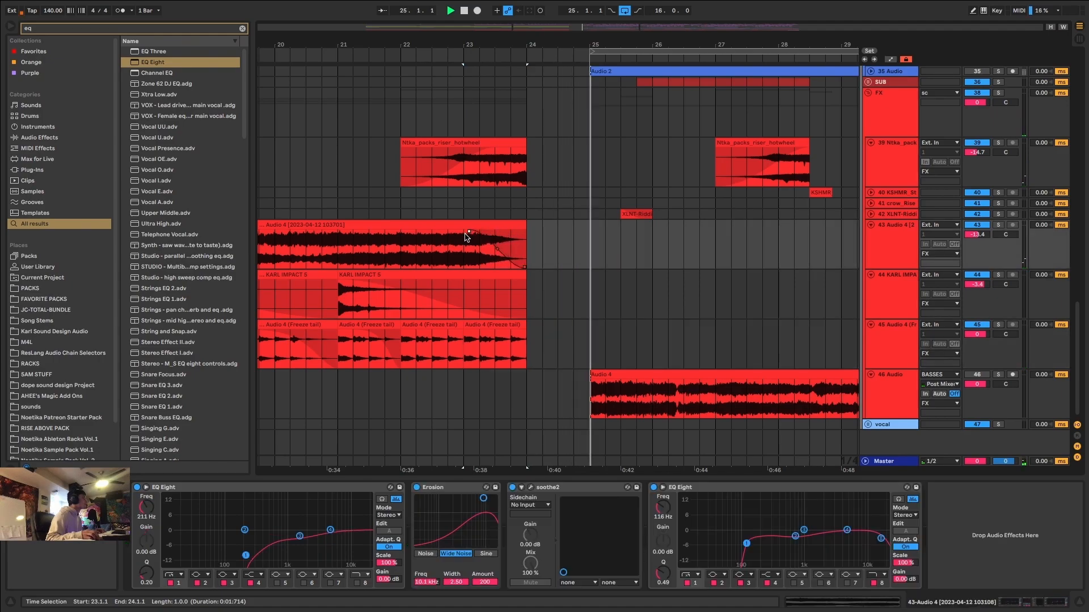
key(space)
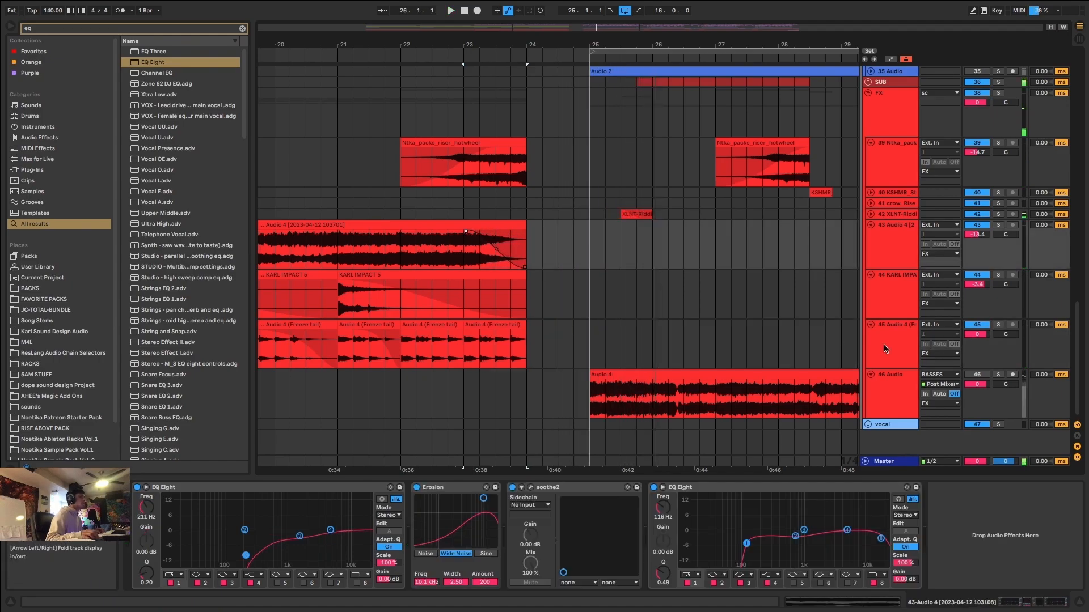
Insert an audio track below track 45, search the browser for "ntka downs" and audition several downsweep samples.
click(883, 345)
key(super+t)
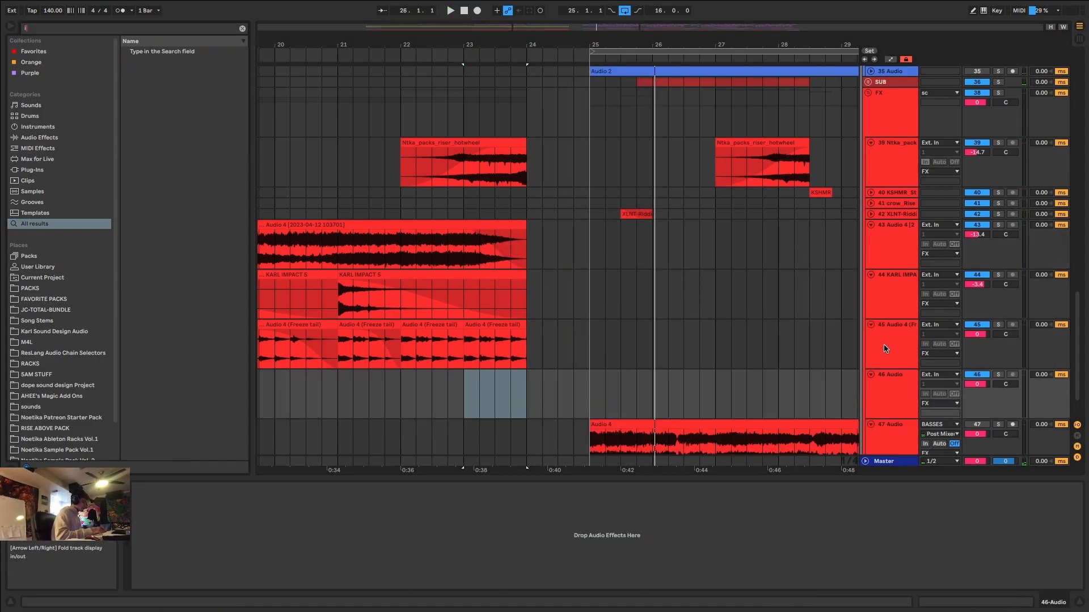
text(tka downs)
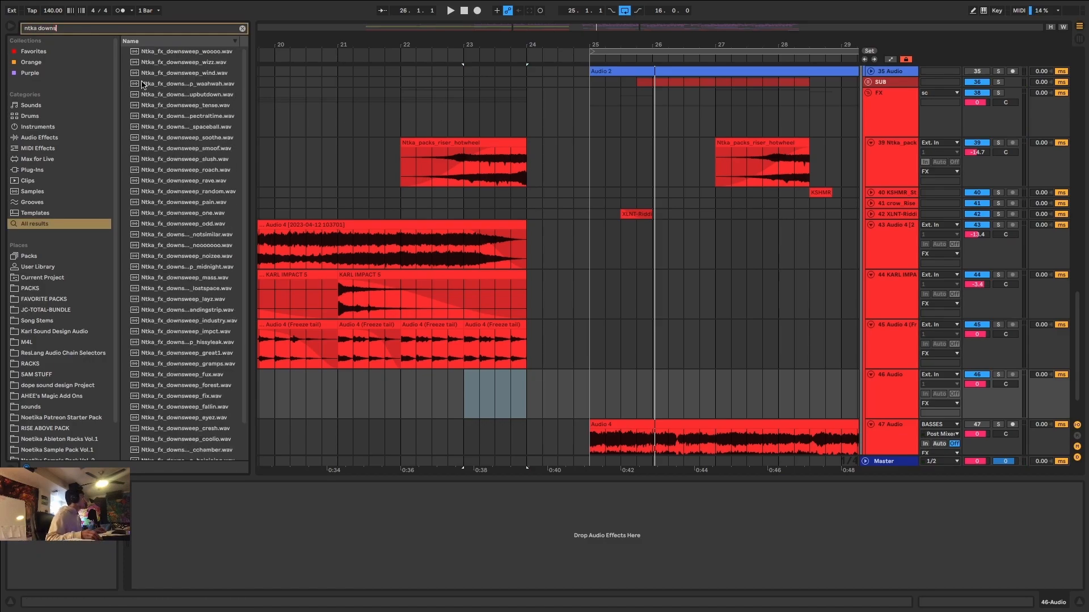
click(208, 94)
click(209, 83)
click(211, 72)
click(218, 52)
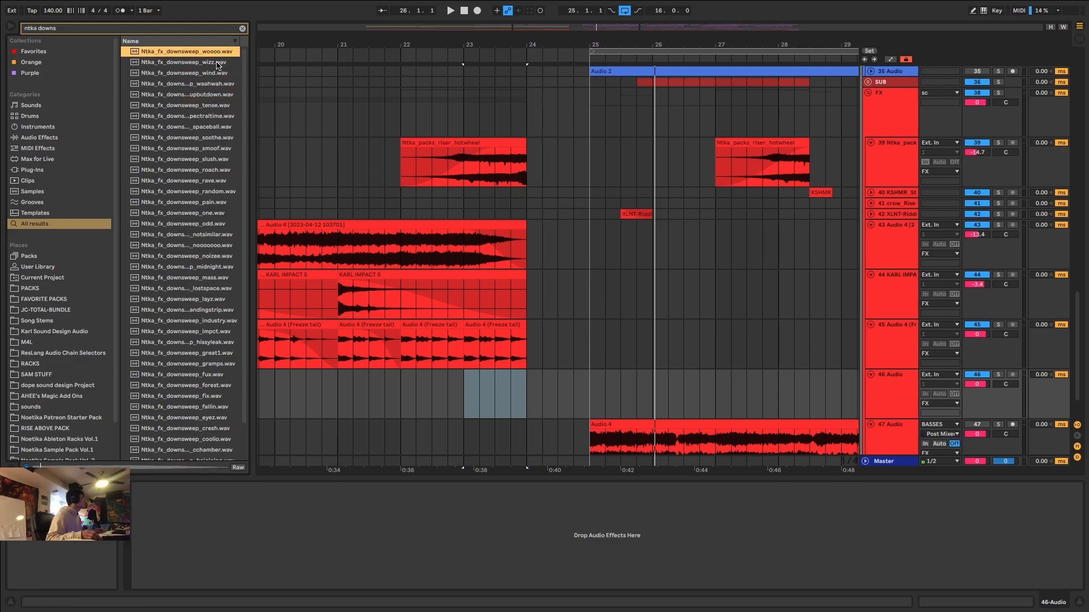
Place Ntka_fx_downsweep_wizz.wav at bar 23 on the new track and cut away everything beyond 24.1.1.
click(218, 63)
drag(214, 64, 467, 397)
click(523, 400)
key(super+e)
click(542, 375)
key(Delete)
click(503, 374)
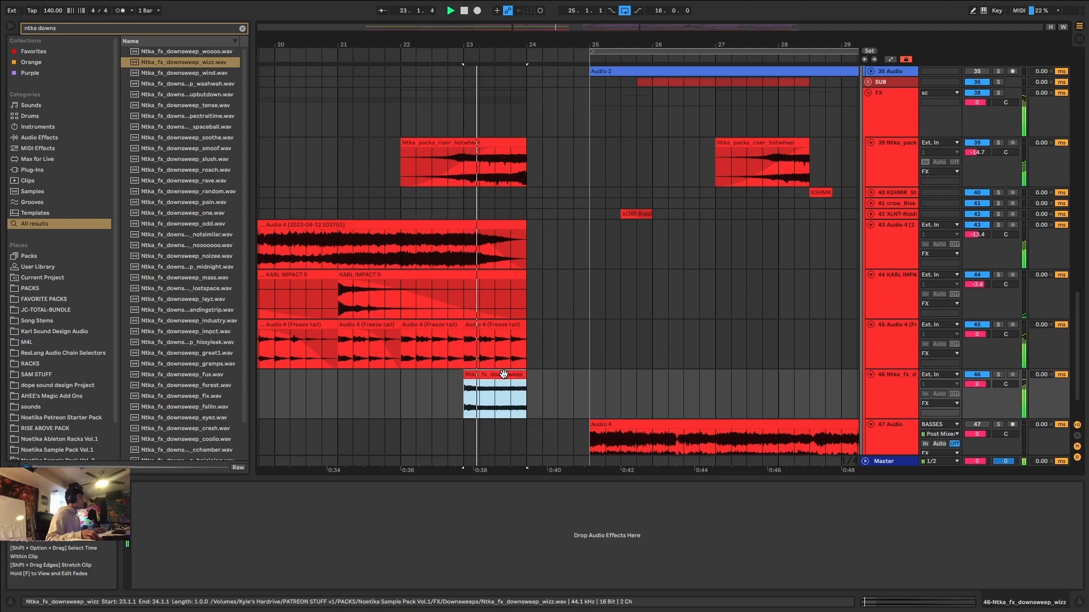
Apply a fade-out across the whole wizz downsweep clip and play it back in the mix.
drag(524, 382, 397, 406)
key(space)
key(space)
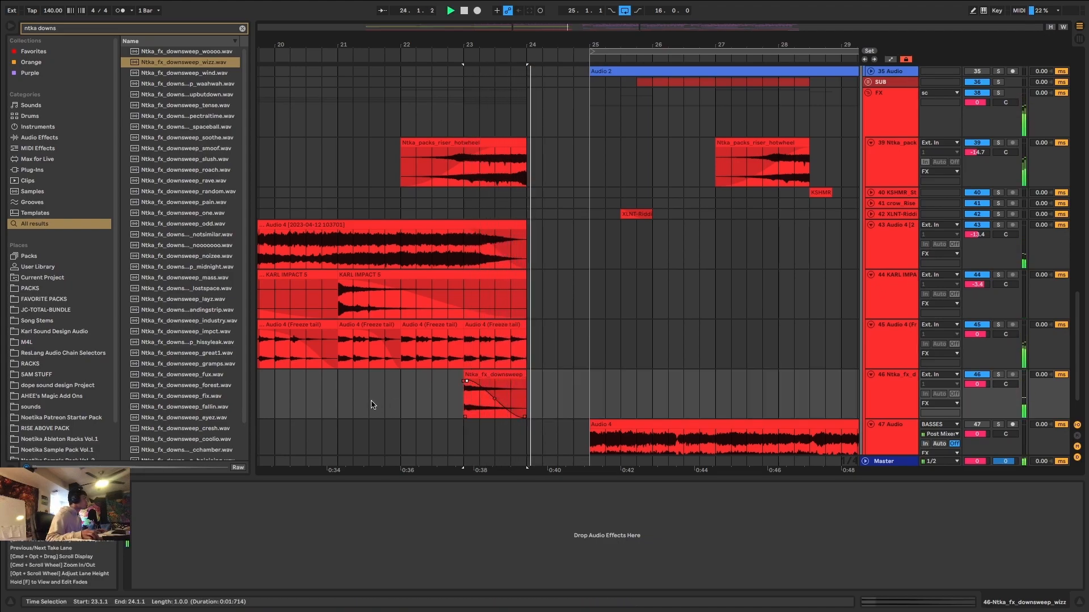
key(space)
Audition more downsweeps and replace the bar 23 clip with Ntka_fx_downsweep_fallin.wav, trimmed to end at 24.1.1.
click(889, 389)
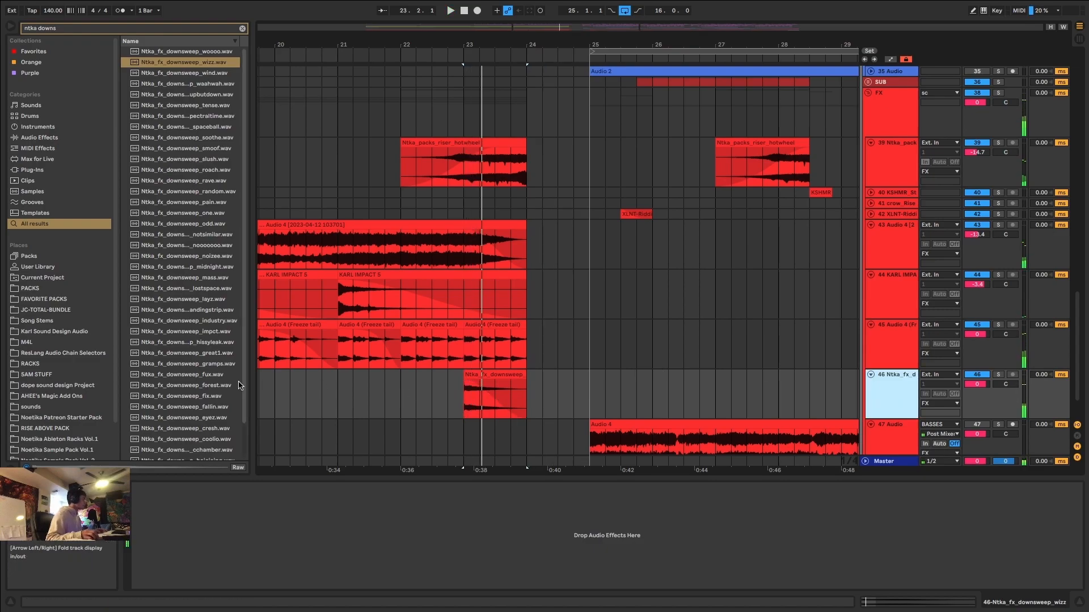
click(204, 374)
scroll(205, 352, down, 3)
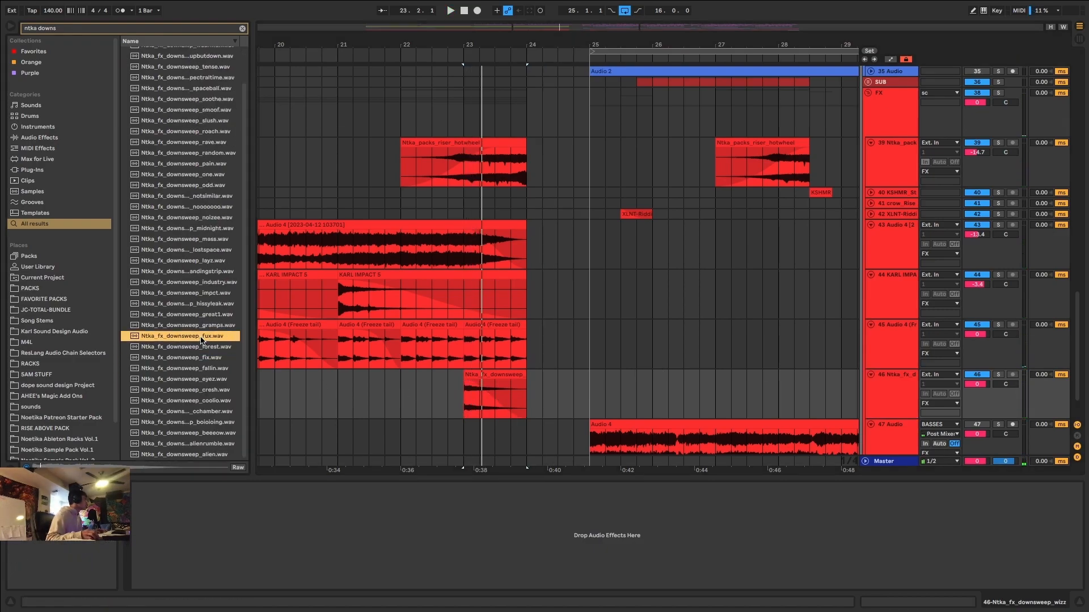
click(211, 370)
drag(207, 369, 465, 389)
click(526, 389)
key(ctrl+e)
click(553, 372)
key(Delete)
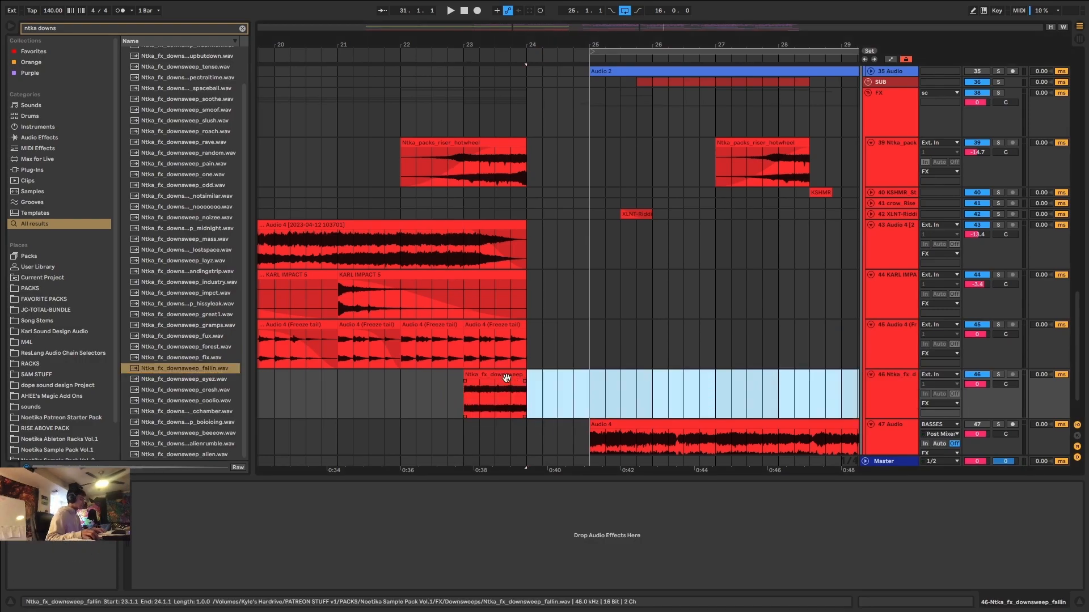
click(514, 376)
Play back the downsweep in context, enlarge its track and lower the track volume to -11.8 dB.
key(space)
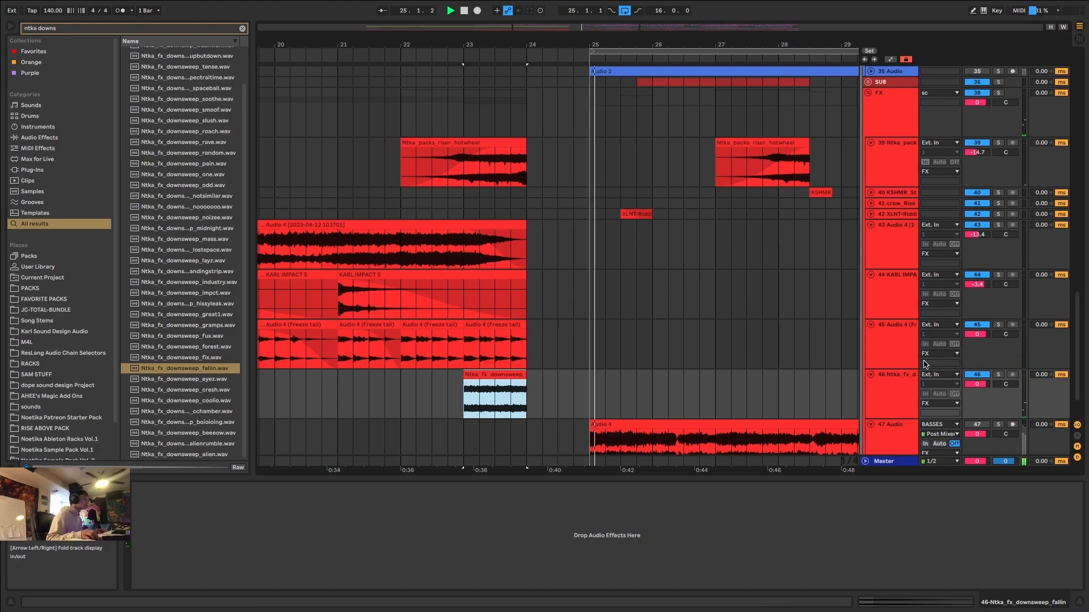
drag(975, 419, 976, 448)
drag(977, 385, 977, 409)
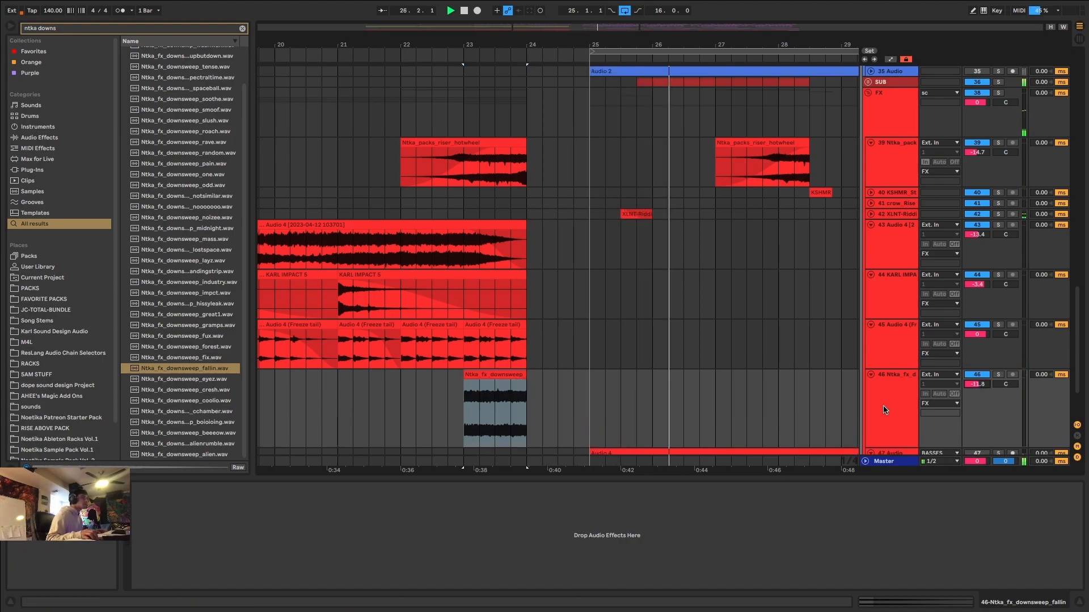
scroll(883, 407, down, 3)
key(space)
key(space)
key(space)
Insert an audio track below the downsweep track and search the browser for "ntka rise".
click(896, 329)
key(ctrl+t)
key(ctrl+f)
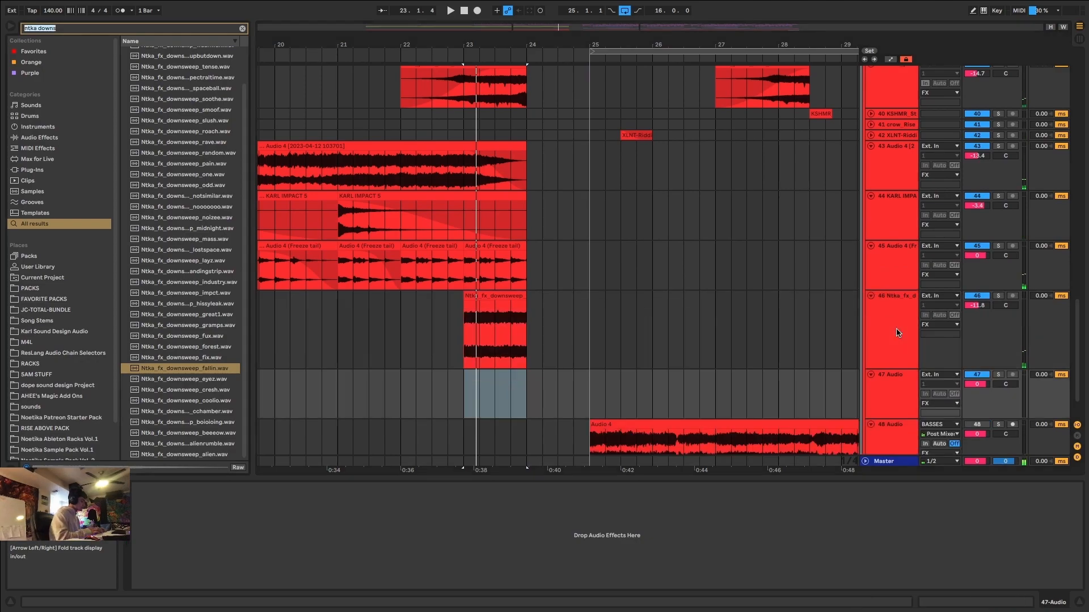
text(ntka rise)
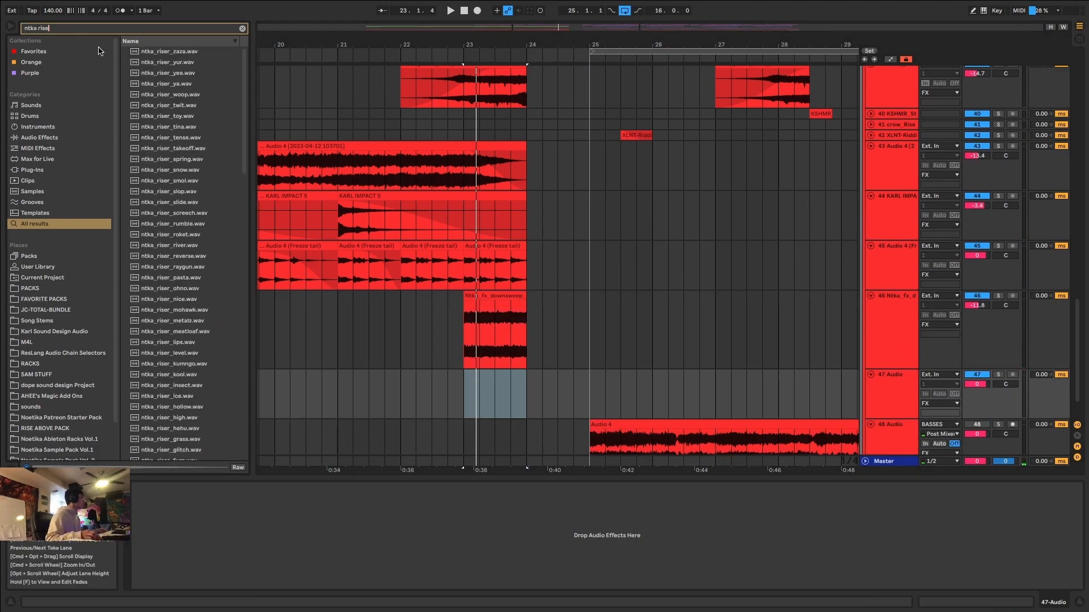
Audition riser samples and place Ntka_fx_riser_2bars_135_fap.wav on the empty track 47 at bar 22.
click(188, 348)
scroll(191, 360, down, 8)
click(196, 368)
scroll(197, 368, down, 7)
click(199, 366)
scroll(199, 366, down, 2)
click(200, 368)
click(208, 423)
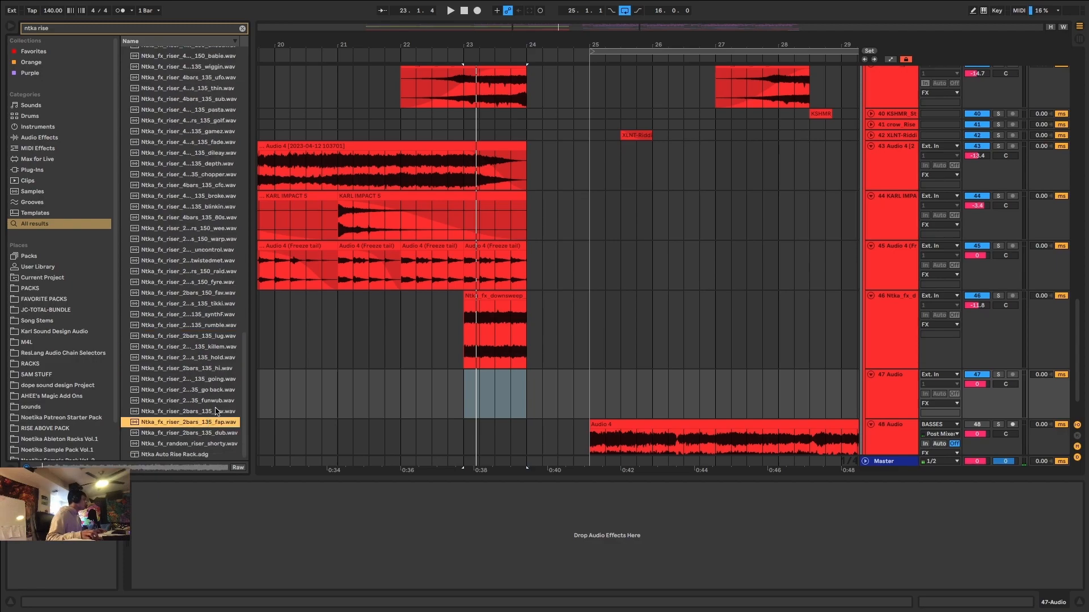
drag(193, 422, 400, 390)
Play back the two-bar riser in the mix and lower its track volume to about -5.8 dB.
key(space)
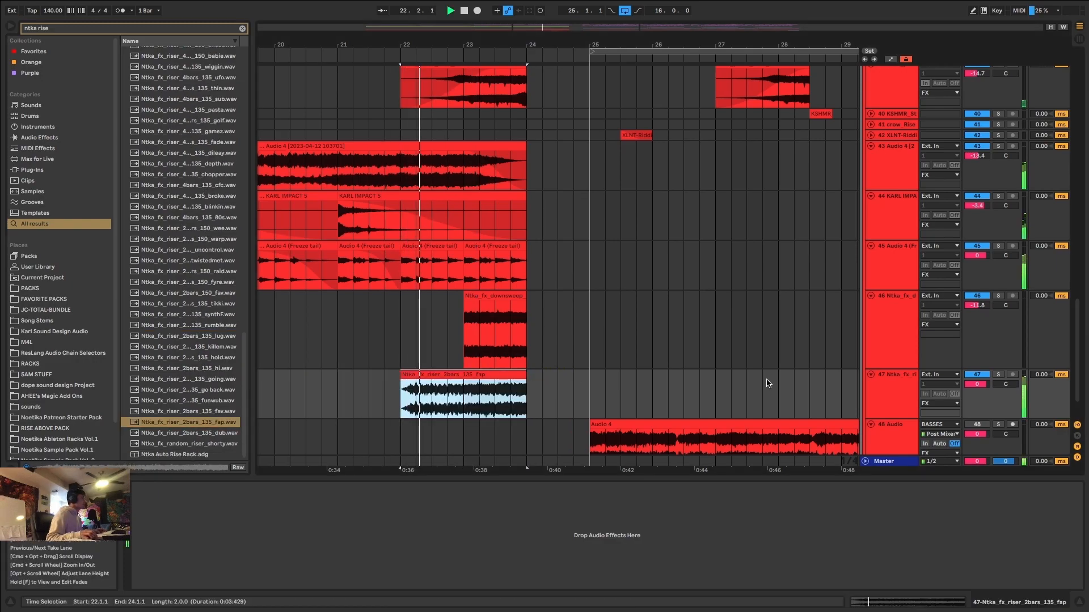
click(977, 384)
drag(977, 384, 977, 389)
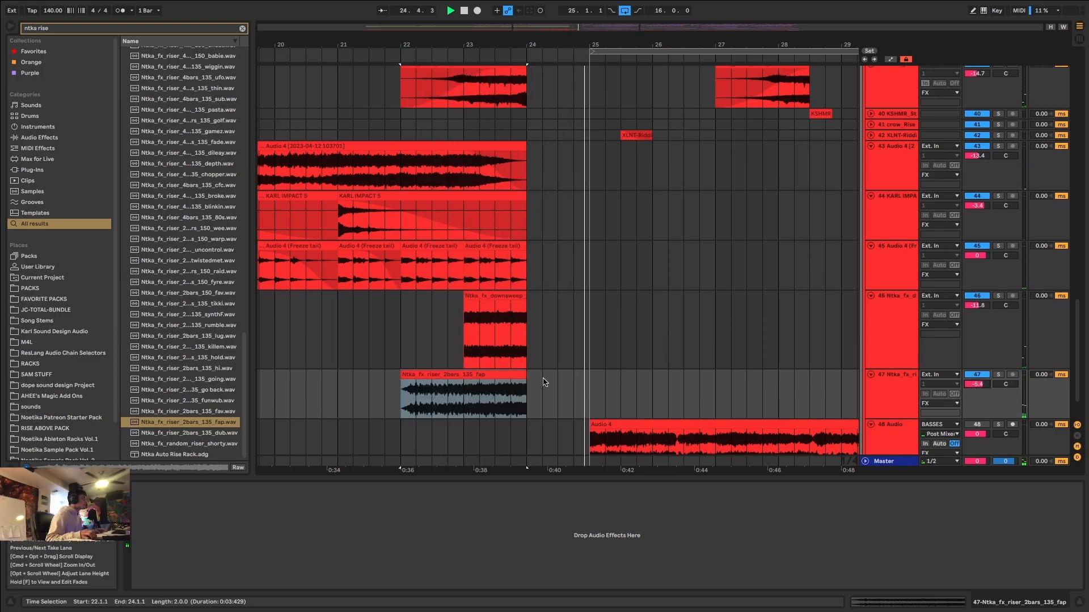
key(w)
click(425, 378)
key(space)
key(space)
Insert an audio track below the two-bar riser track and place the 8-bar 150 goop riser sample on it at bar 17.
click(911, 381)
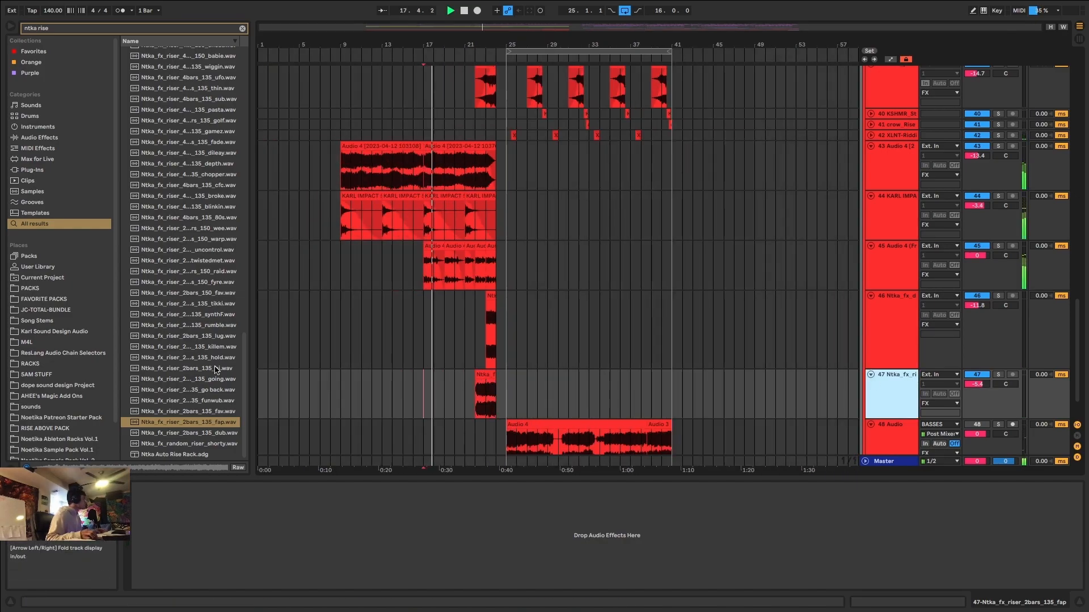
key(super+t)
key(space)
scroll(187, 256, up, 9)
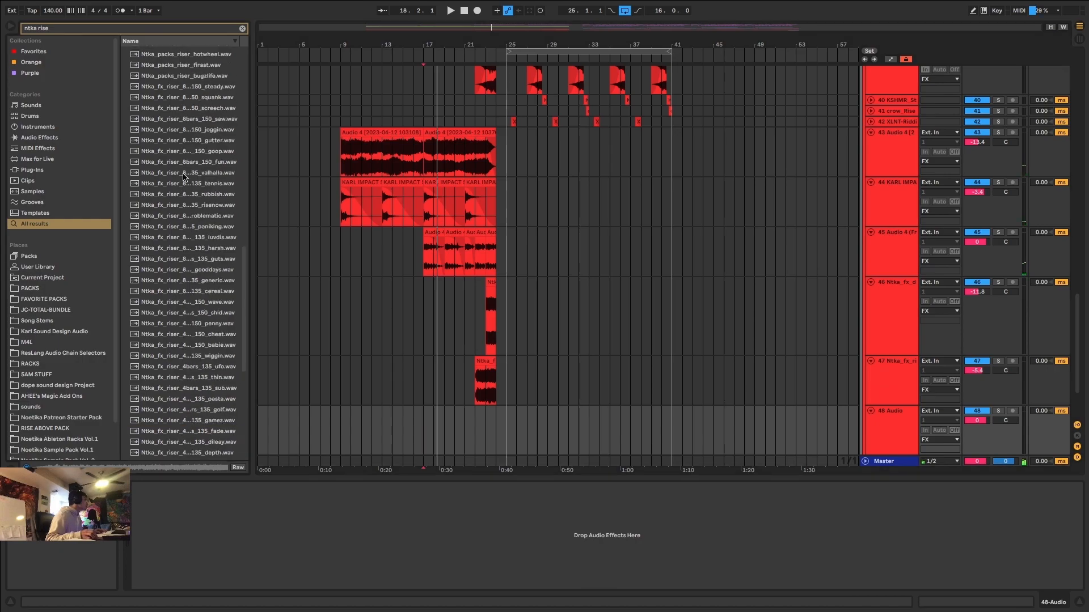
drag(217, 152, 425, 395)
Play the goop riser and trim its clip to end at 24.1.1.
key(z)
key(space)
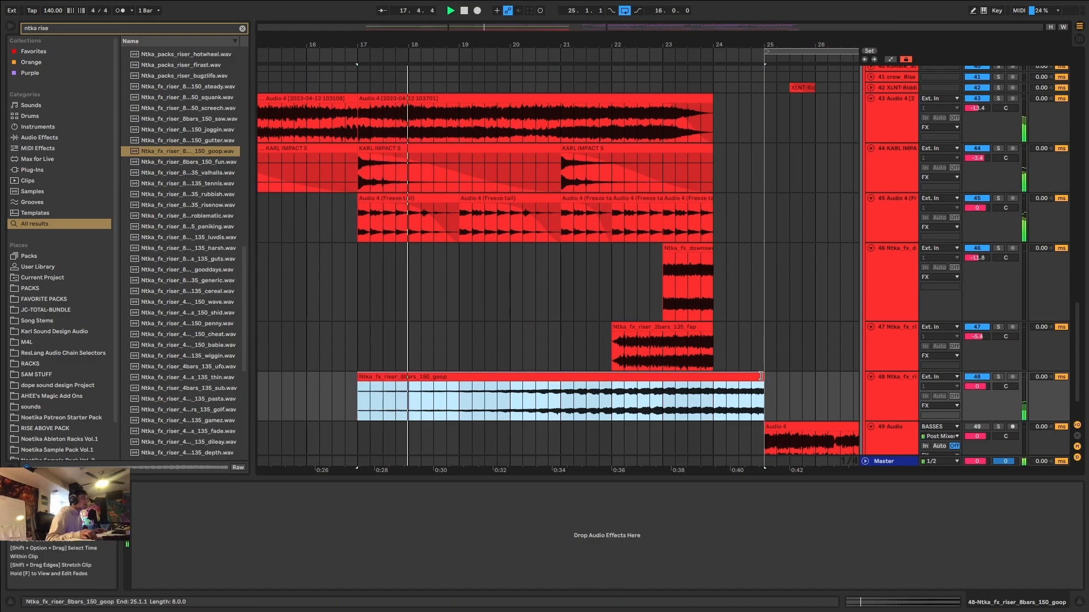
drag(761, 376, 713, 376)
key(x)
Review the arrangement during playback and lower the goop riser's track volume to -7.7 dB.
scroll(537, 337, up, 10)
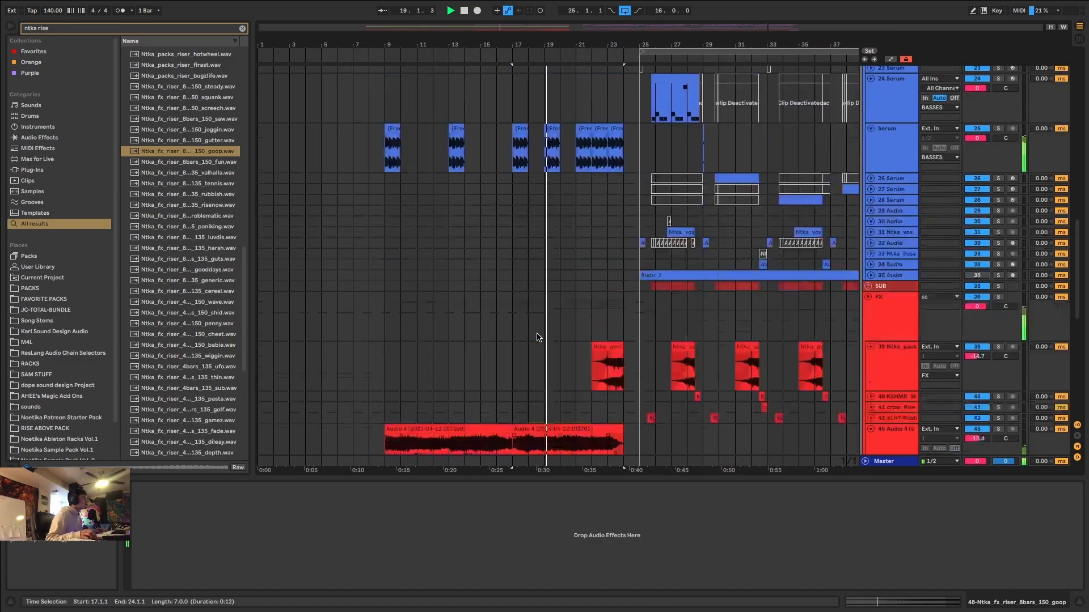
scroll(537, 337, up, 15)
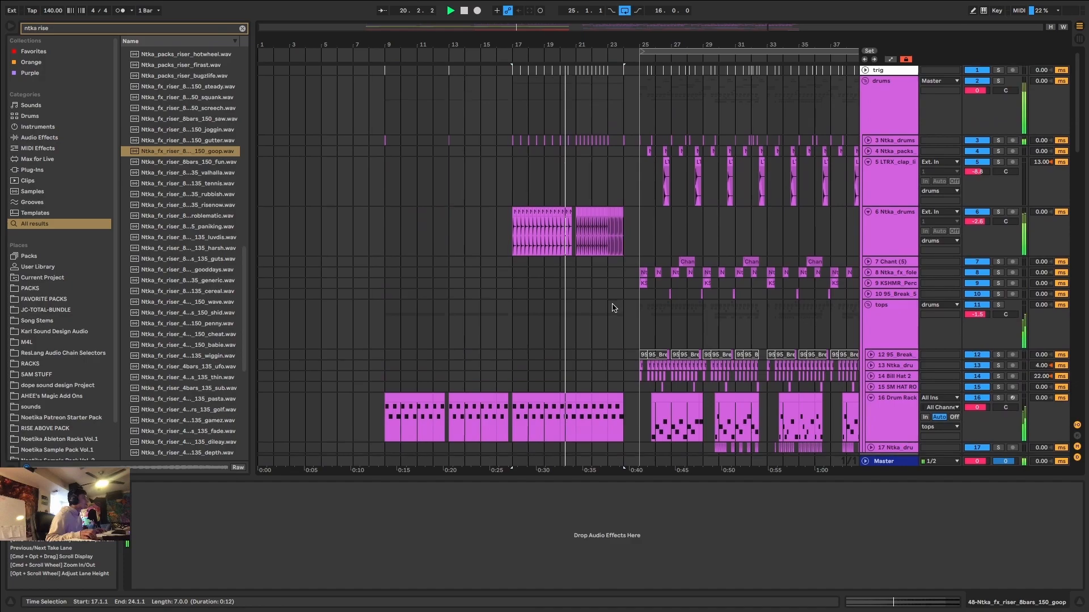
scroll(610, 308, down, 4)
scroll(601, 308, down, 12)
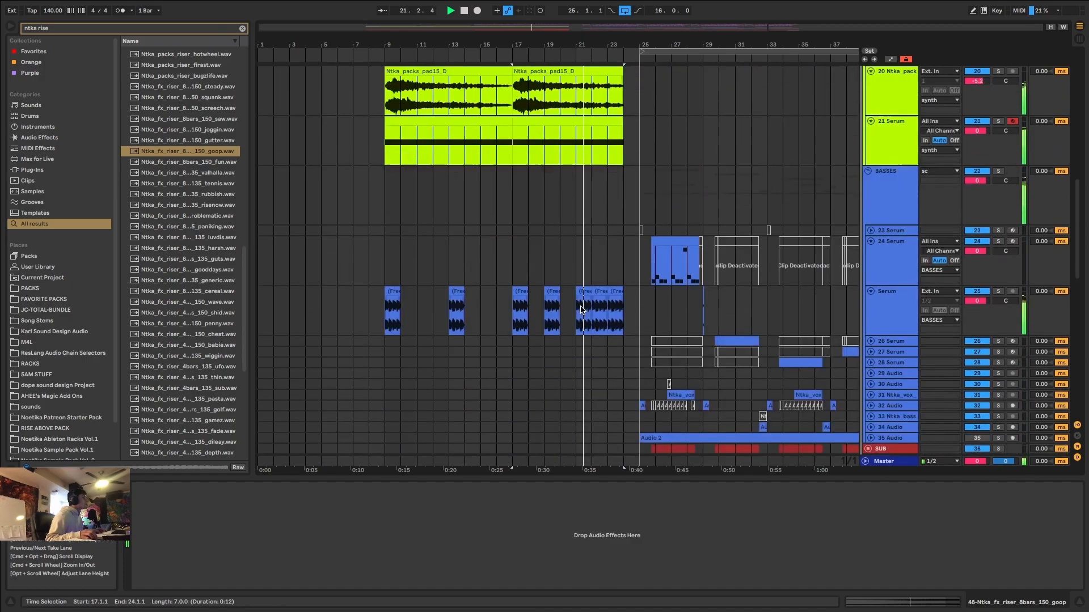
scroll(591, 299, down, 12)
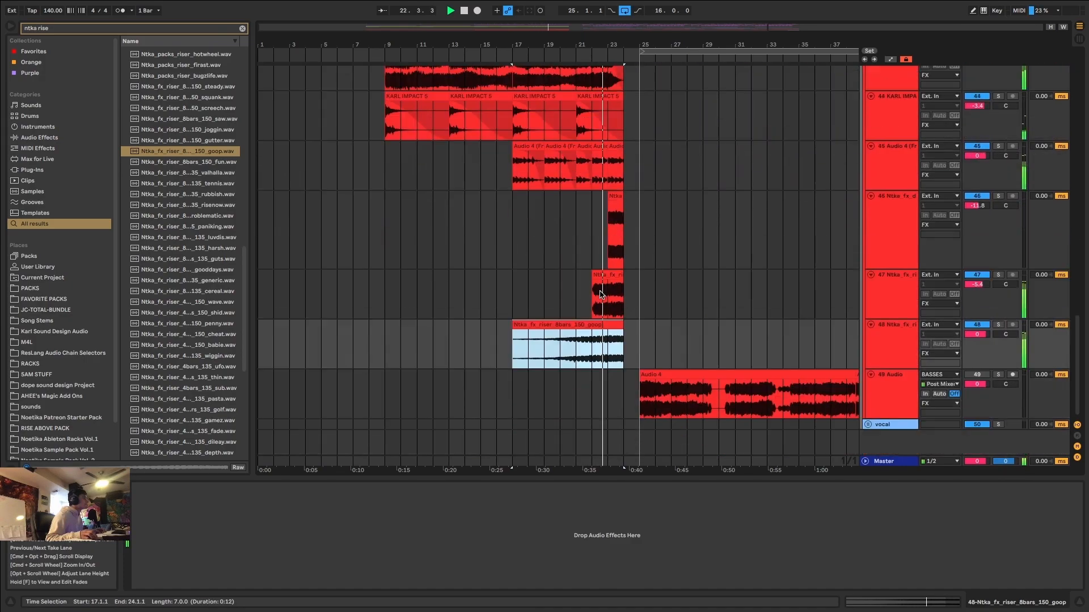
click(874, 300)
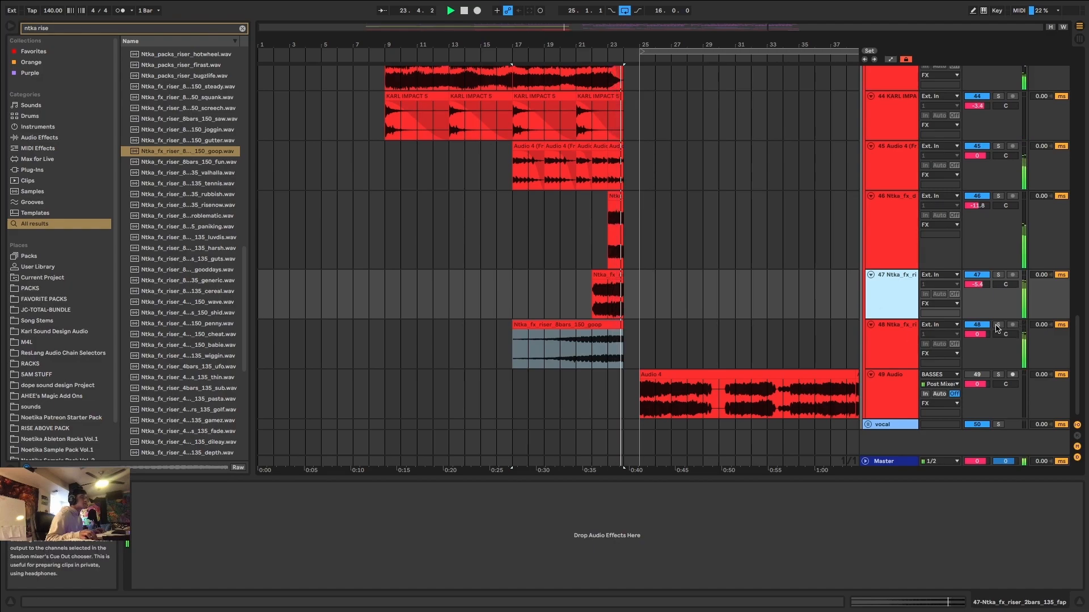
click(976, 336)
drag(977, 339, 976, 356)
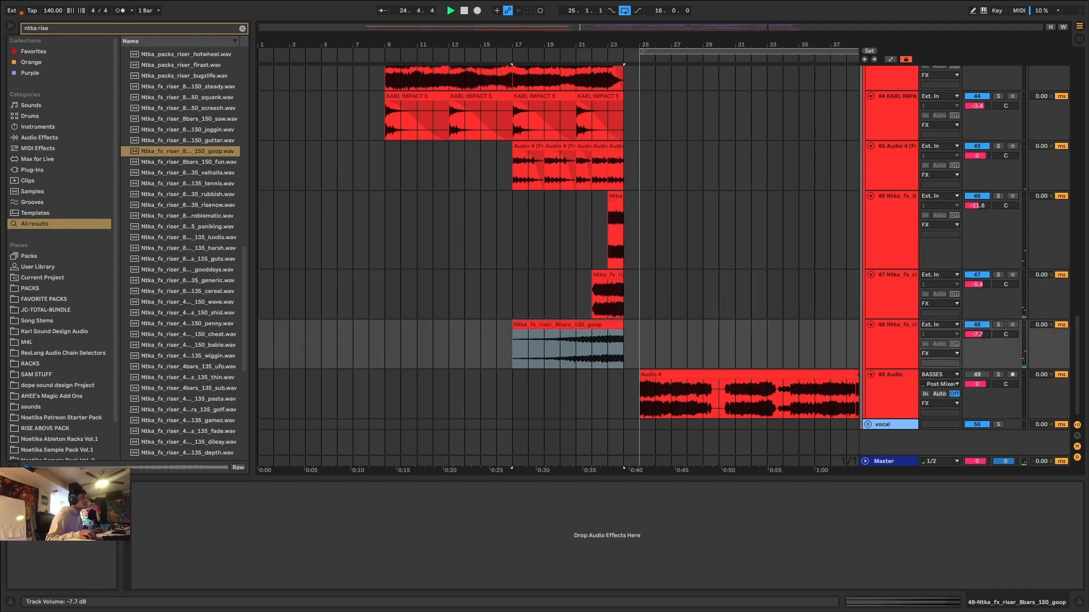
Find EQ Eight in the browser by searching "eq" and add it to the goop riser track.
click(611, 343)
key(super+f)
text(eq)
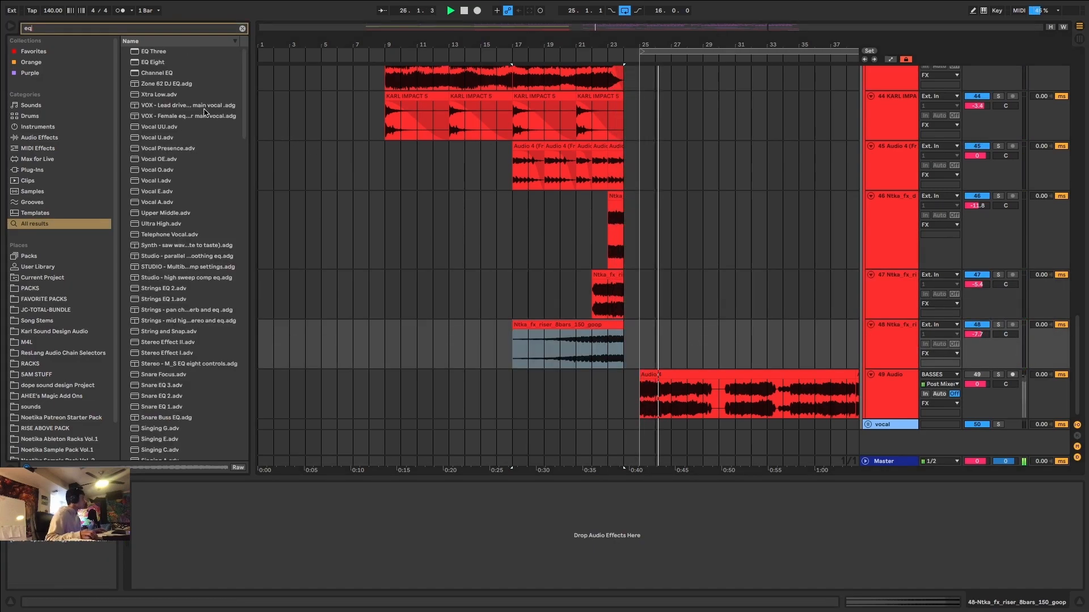
click(157, 61)
Play the end of the build-up and shift the second EQ Eight band toward 1 kHz with a slight cut.
scroll(545, 325, up, 5)
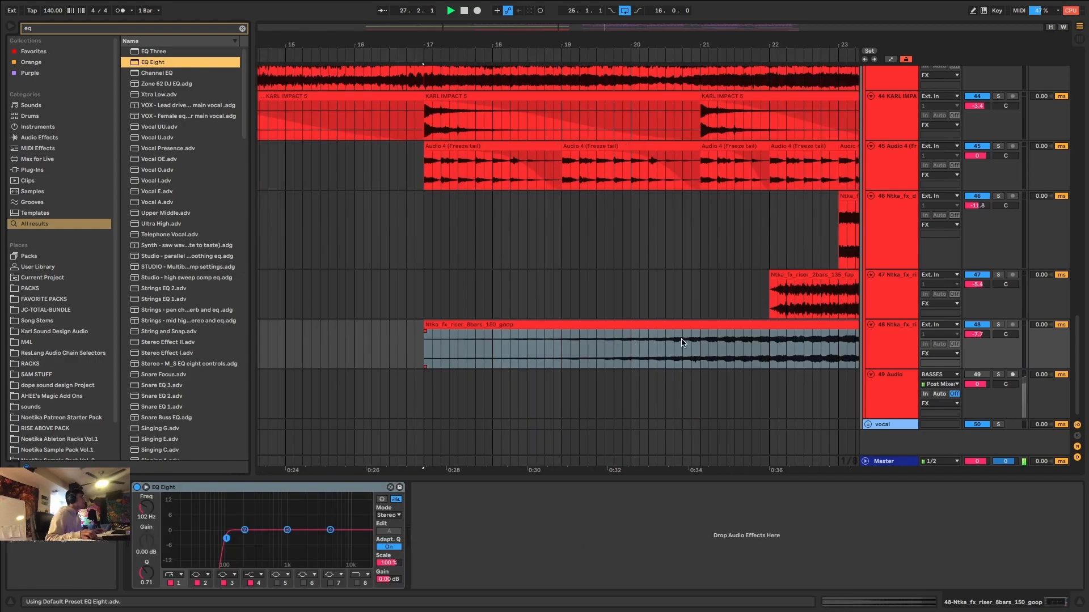
click(760, 344)
key(space)
key(space)
scroll(753, 342, down, 2)
scroll(753, 344, down, 3)
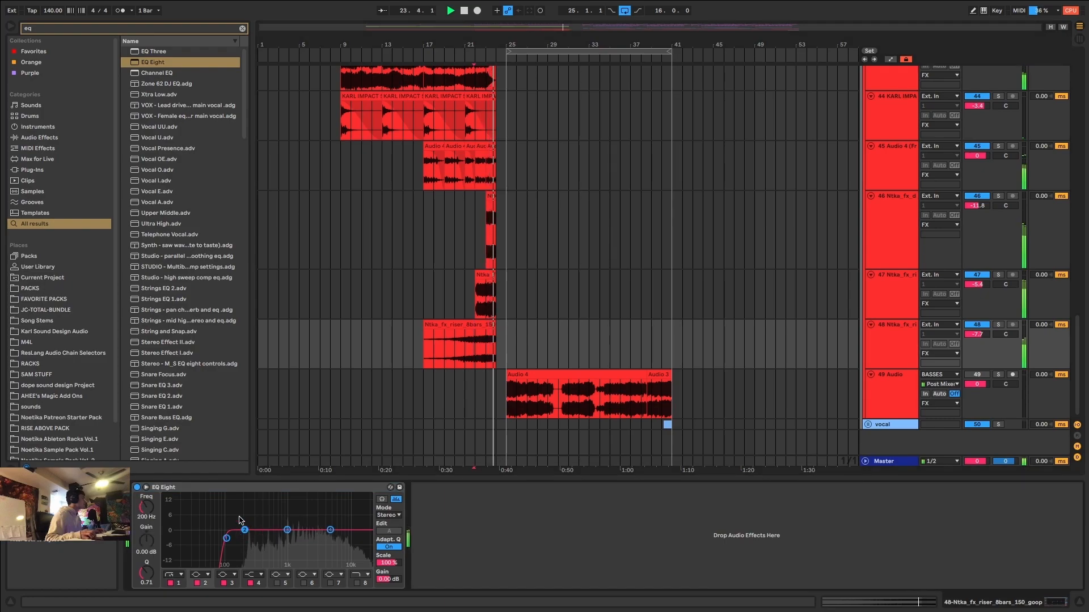
drag(245, 531, 285, 537)
Deactivate the track 41 Serum clips in the first drop and the track 40 Serum clips from 55.1.1 to 81.1.1.
drag(517, 408, 277, 408)
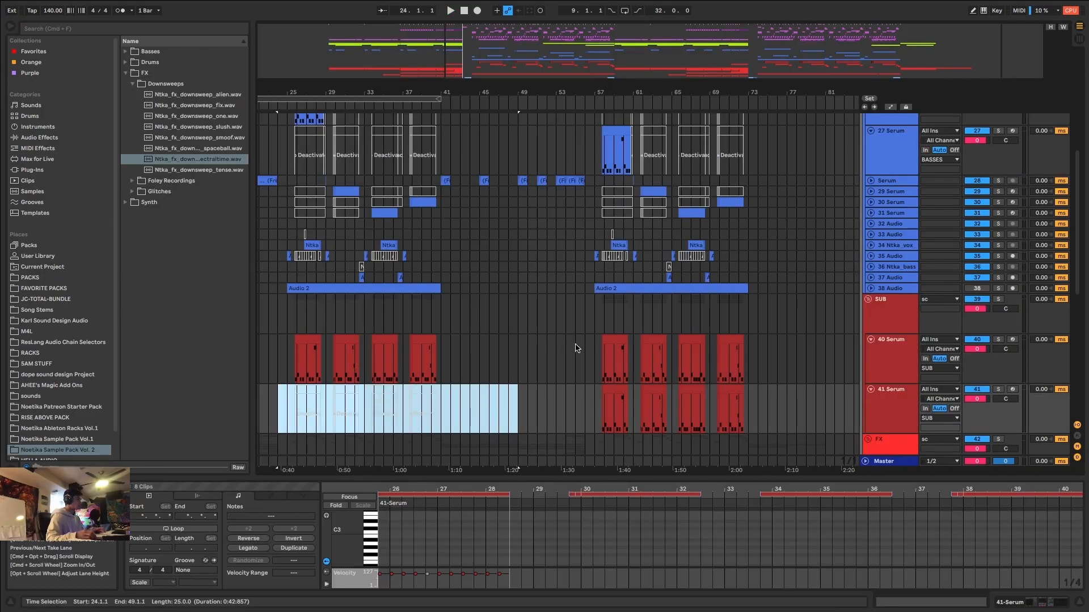
drag(575, 349, 826, 364)
key(0)
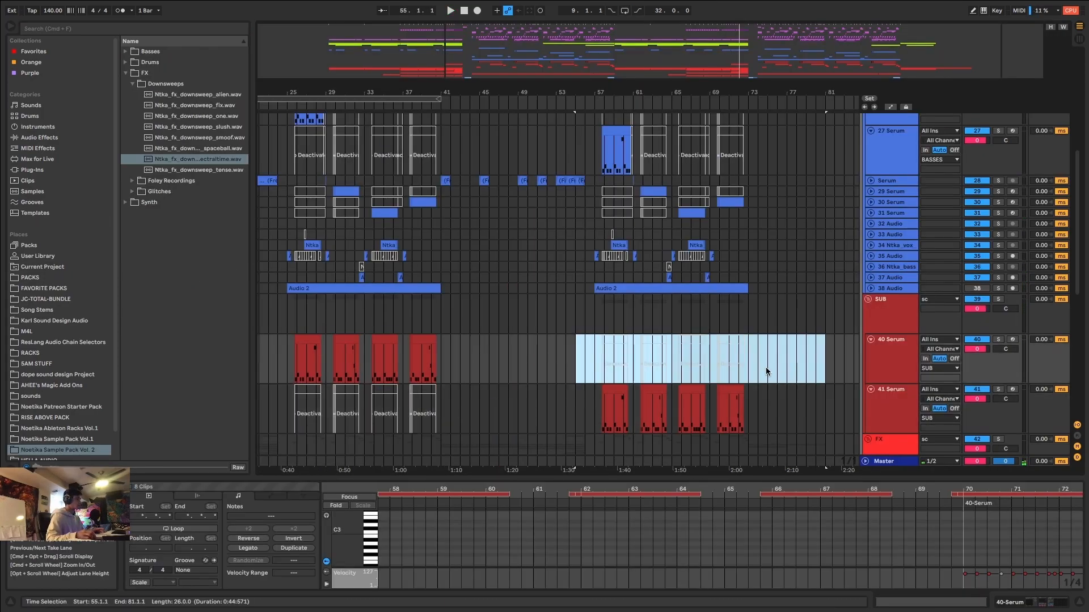
Solo the track 41 sub Serum and reshape its LFO 1 curve to hold high until a steep final drop.
click(611, 389)
click(998, 389)
key(space)
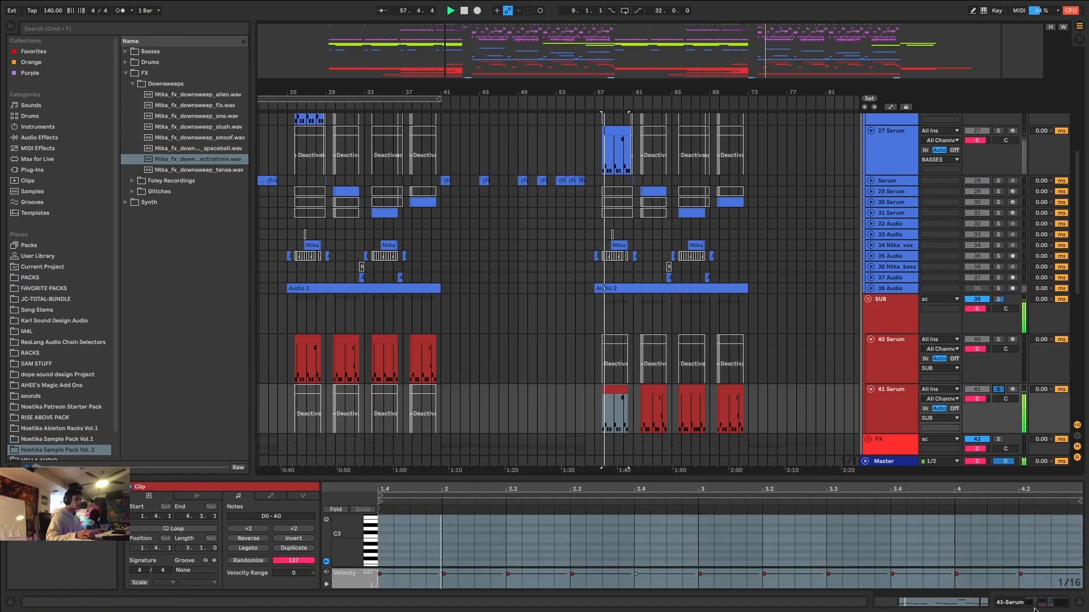
key(shift+Tab)
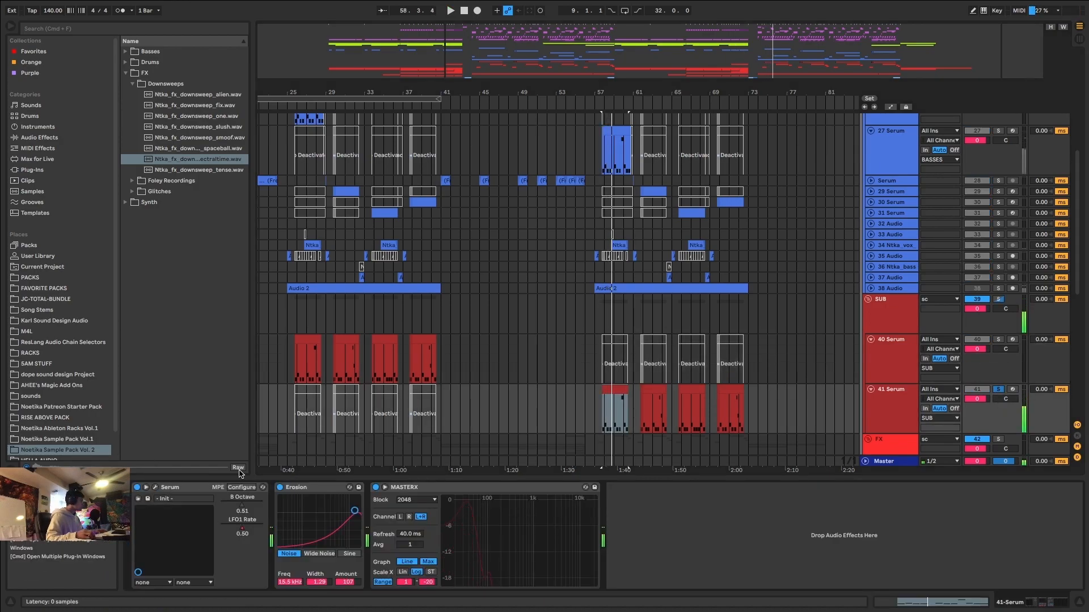
click(154, 487)
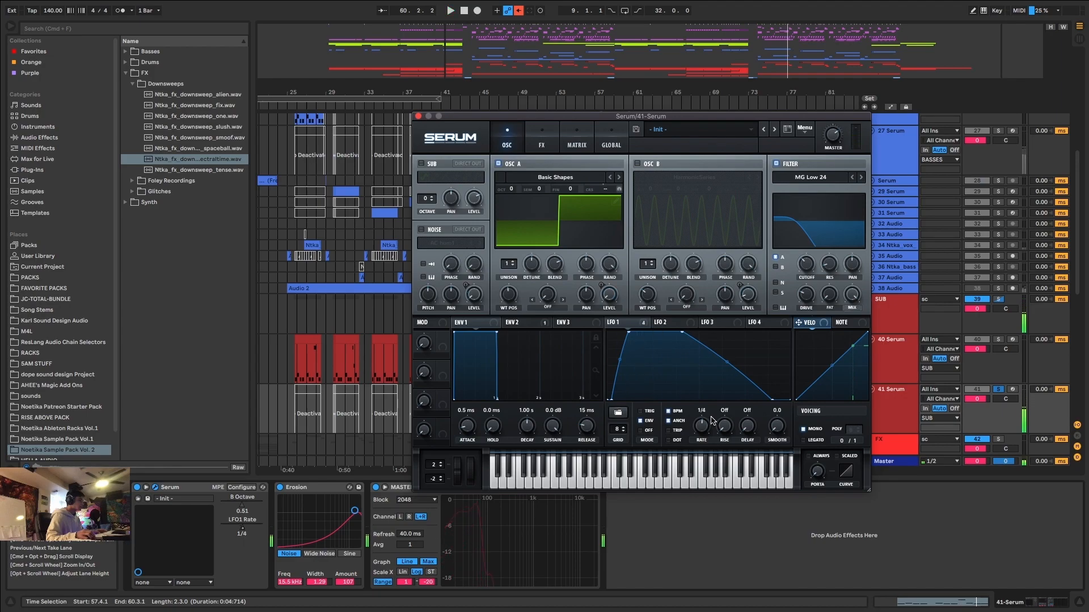
drag(727, 362, 742, 328)
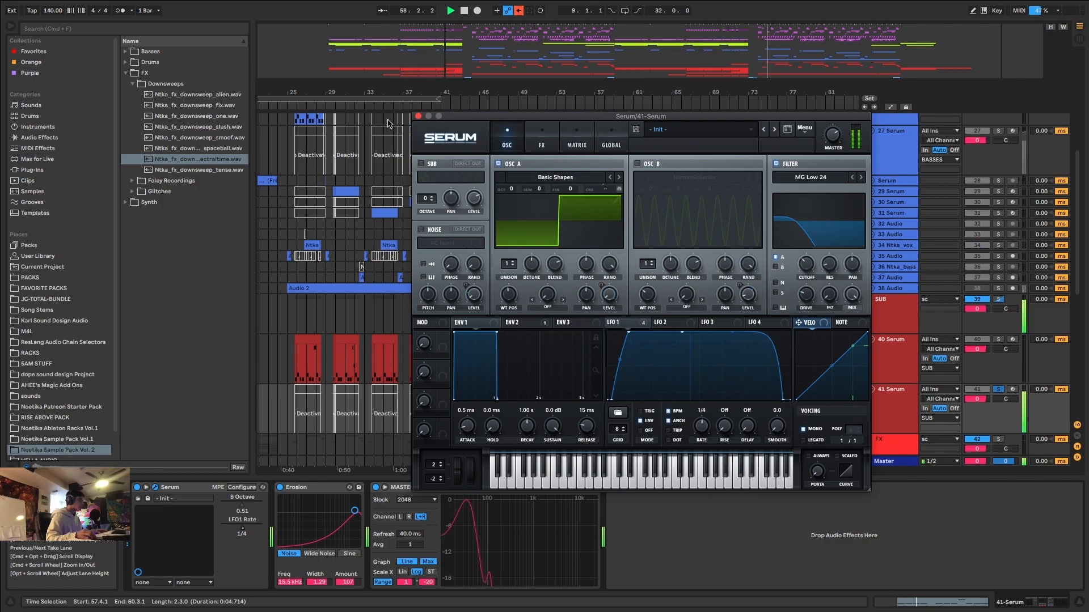
click(418, 115)
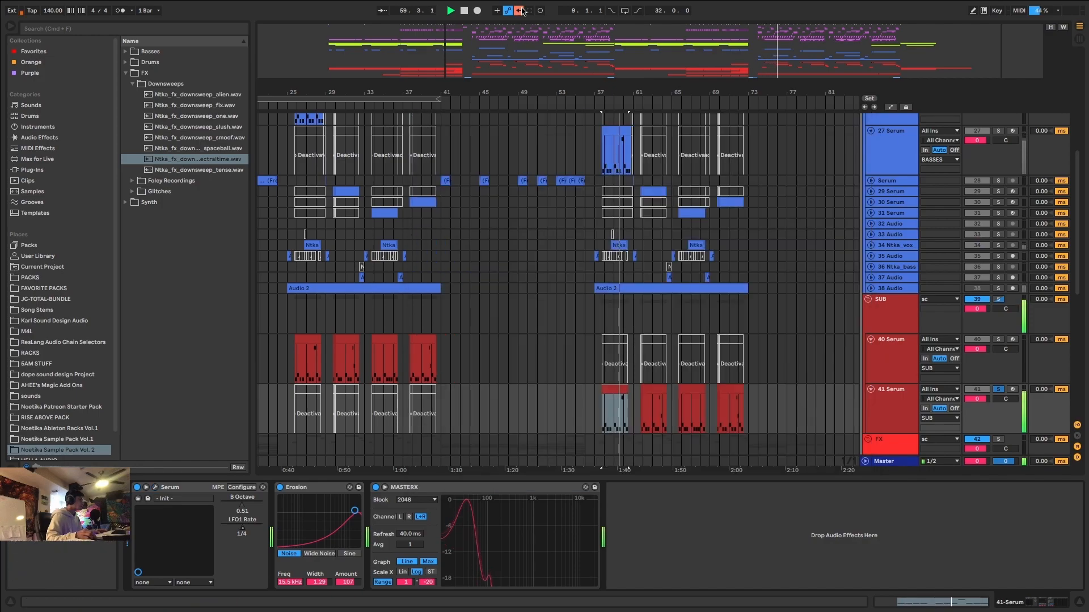
key(space)
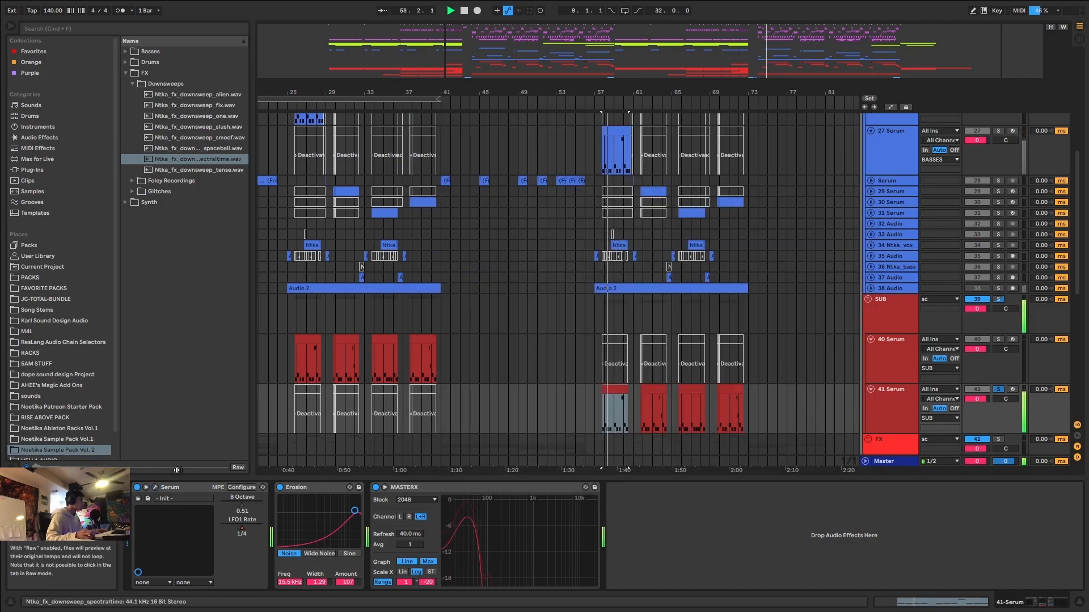
Solo the track 27 bass Serum and raise the late part of its LFO 1 curve for a longer sustain.
scroll(642, 414, up, 5)
click(576, 390)
scroll(567, 316, up, 2)
key(space)
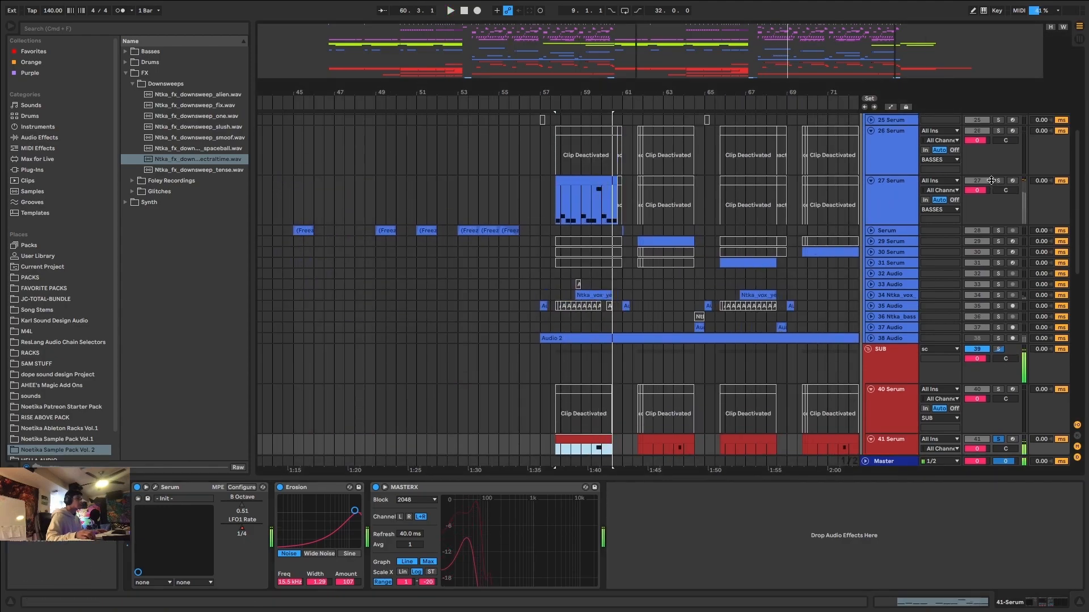
click(549, 186)
click(562, 193)
key(space)
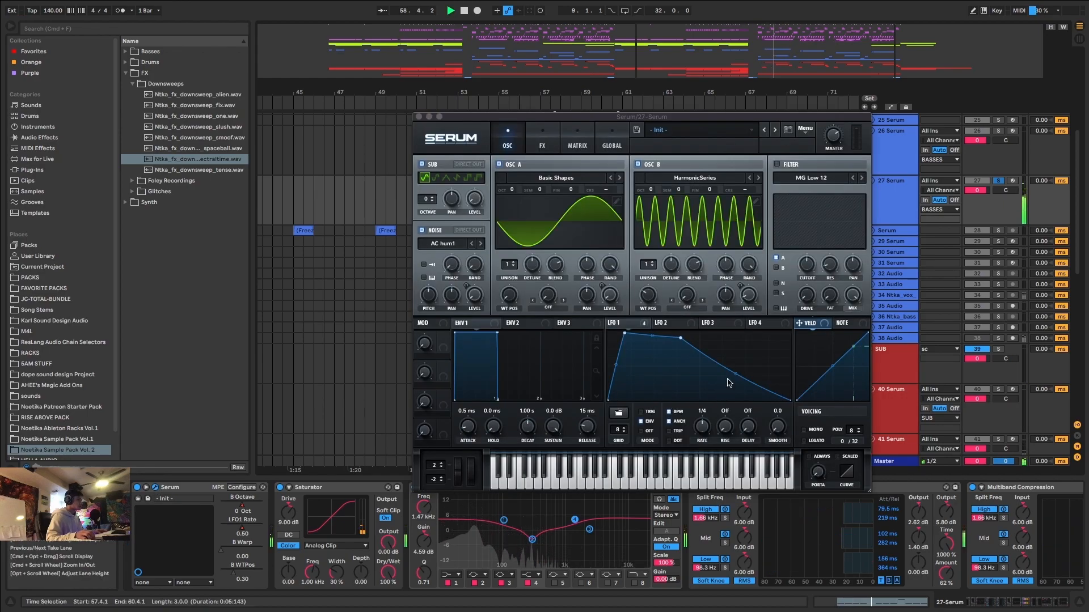
drag(739, 371, 744, 350)
key(space)
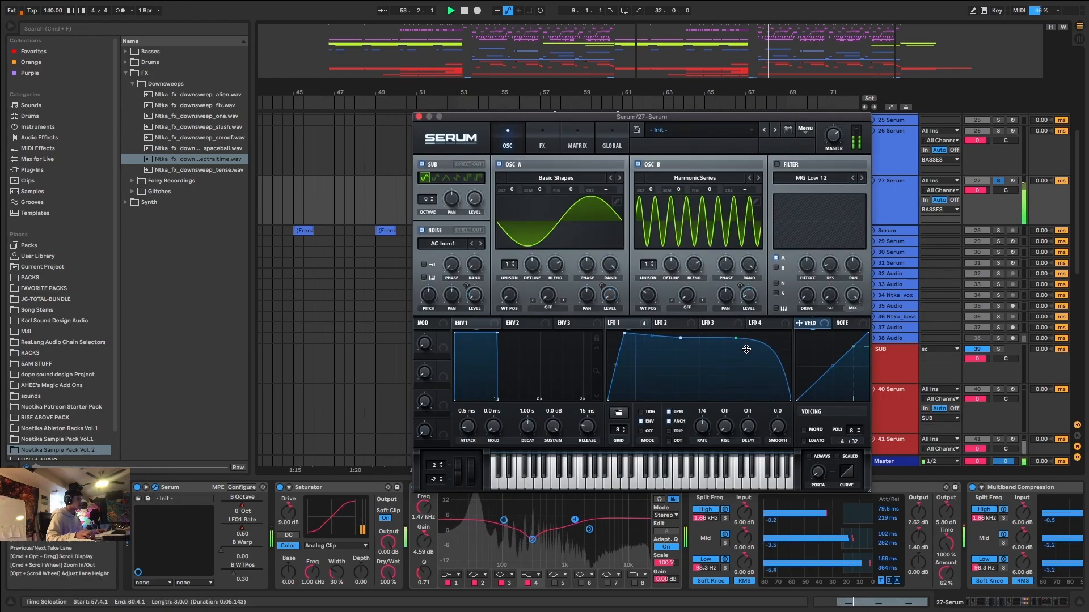
Set the track 27 Serum's oscillator A to a saw shape, turn off oscillator B, unsolo the track and play from 57.1.1.
drag(517, 291, 528, 248)
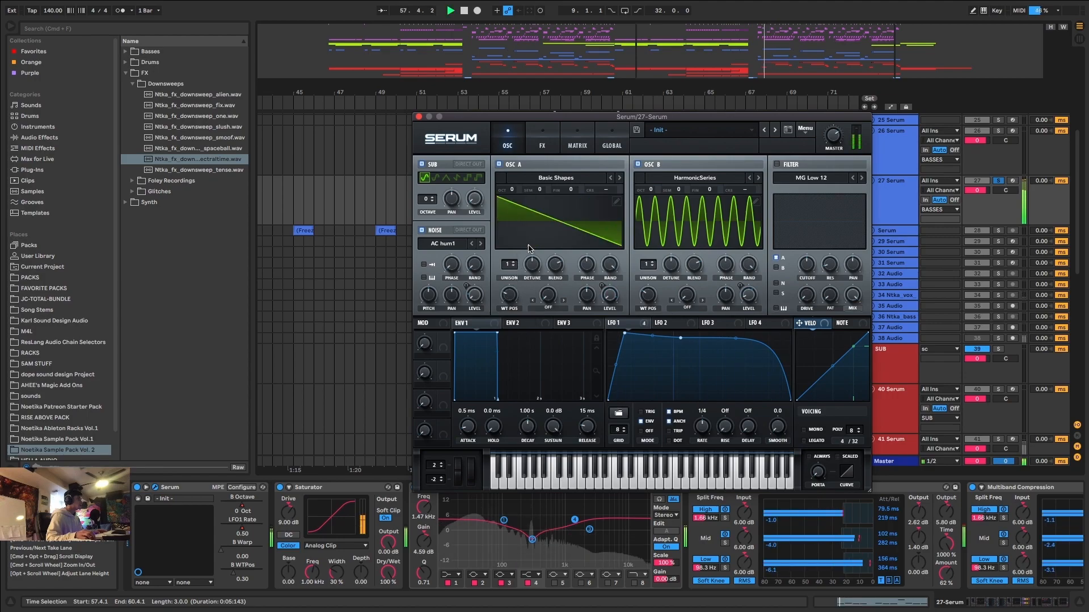
click(639, 164)
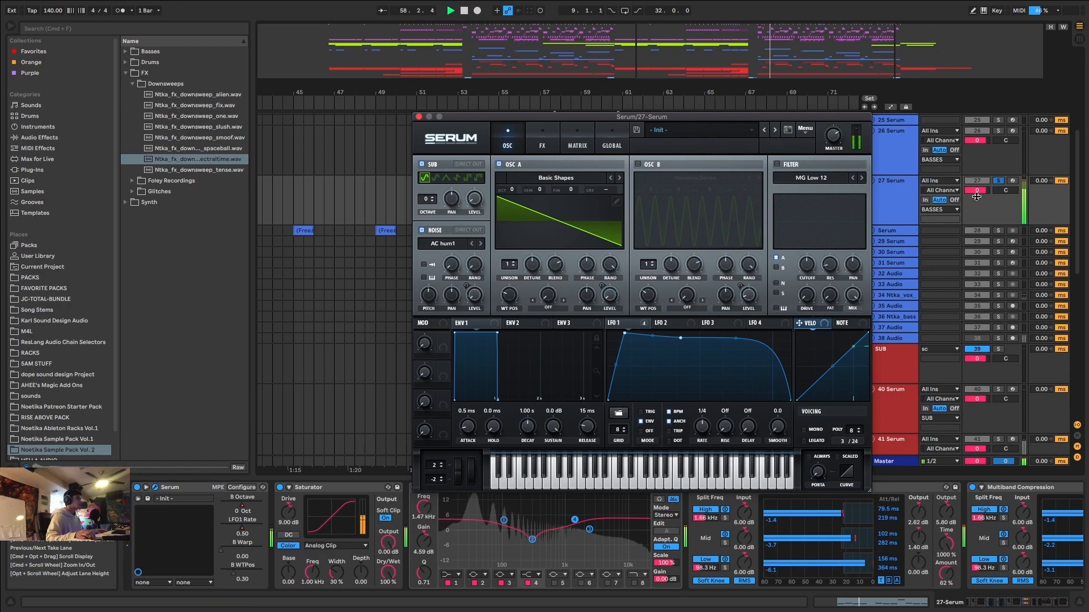
click(998, 180)
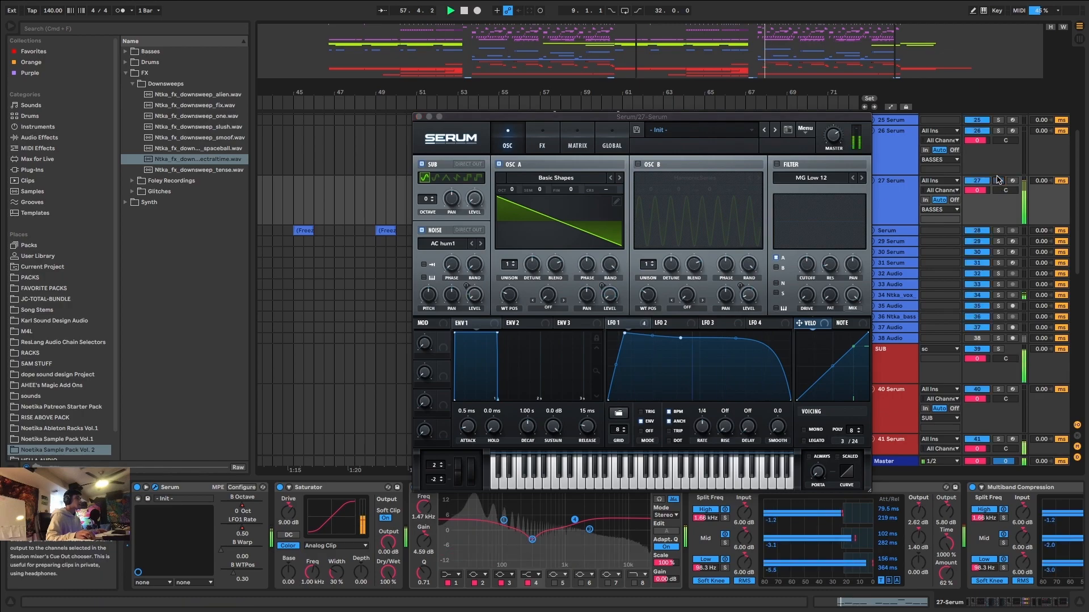
click(419, 117)
click(550, 211)
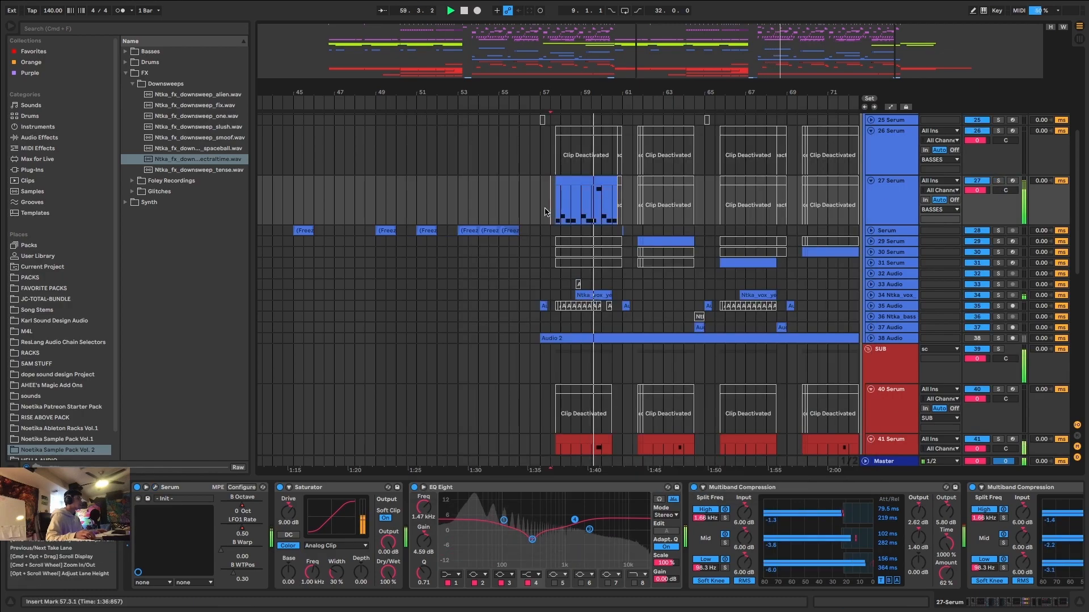
click(539, 215)
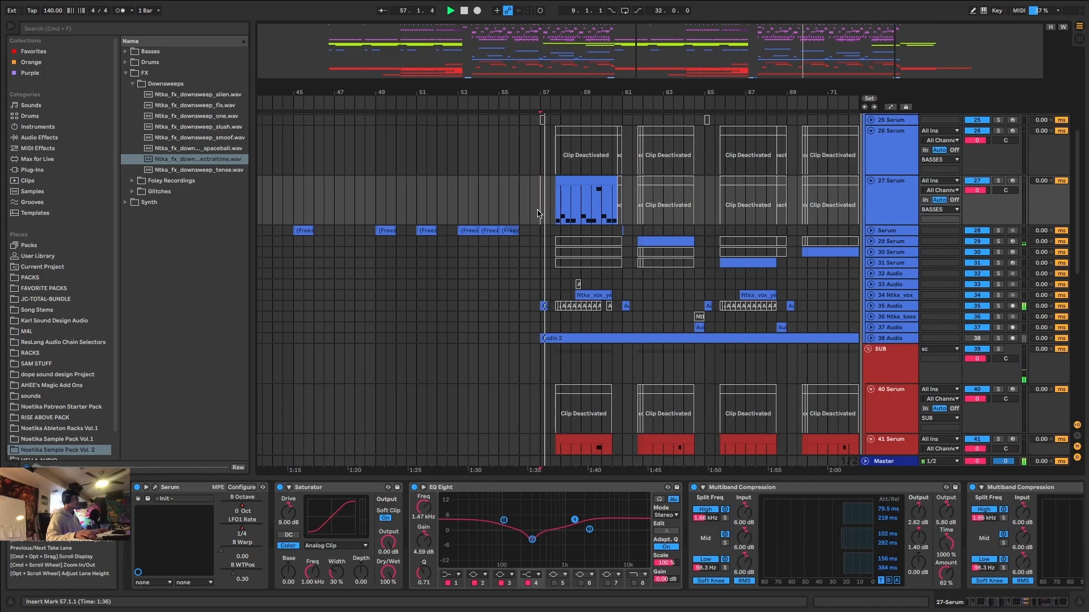
Adjust the track 27 EQ Eight with a -3.84 dB cut at 126 Hz and a 5.83 dB boost at 9.58 kHz, and play it back.
click(586, 181)
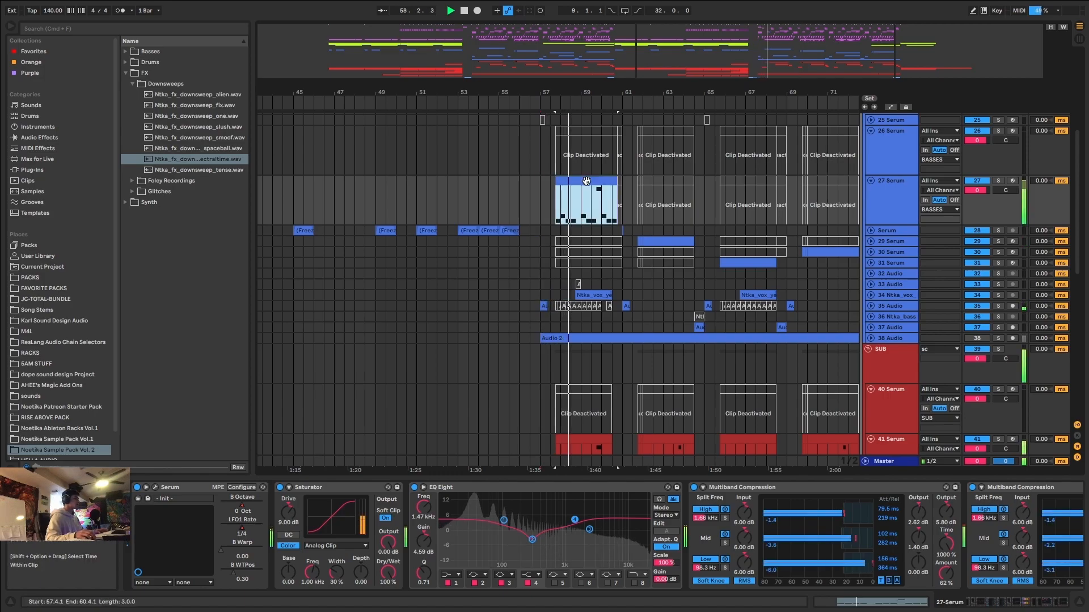
key(space)
drag(532, 540, 510, 538)
key(space)
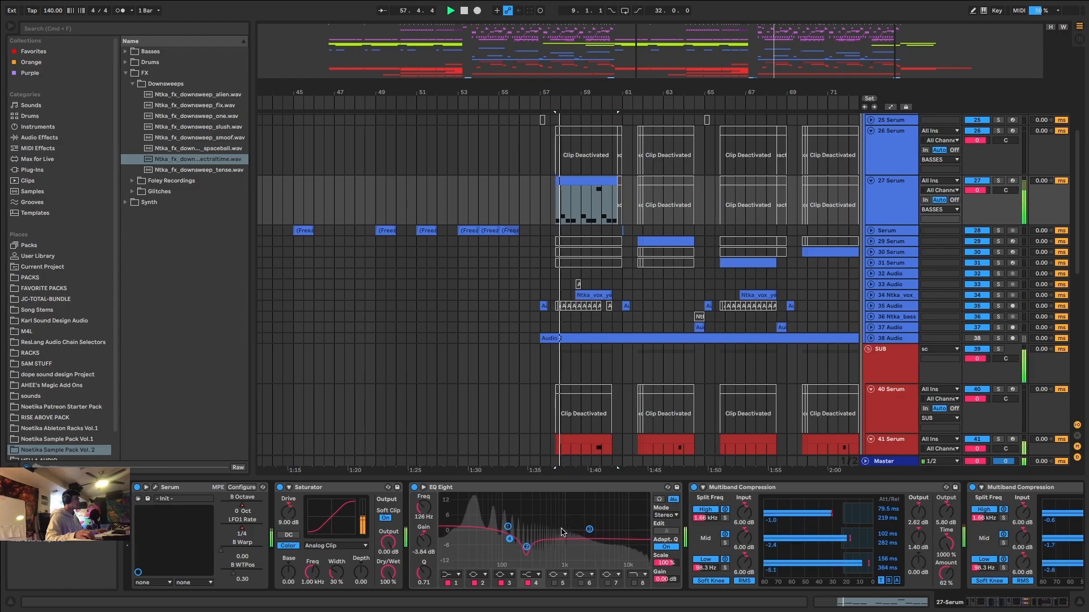
key(space)
key(space)
drag(590, 529, 624, 517)
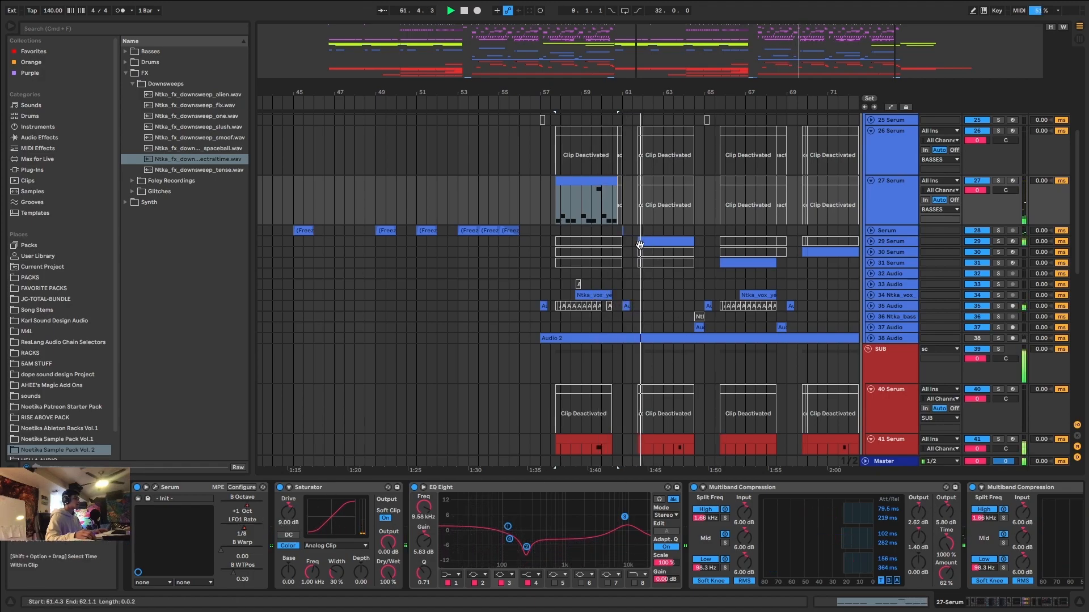
click(529, 205)
key(space)
key(minus)
key(minus)
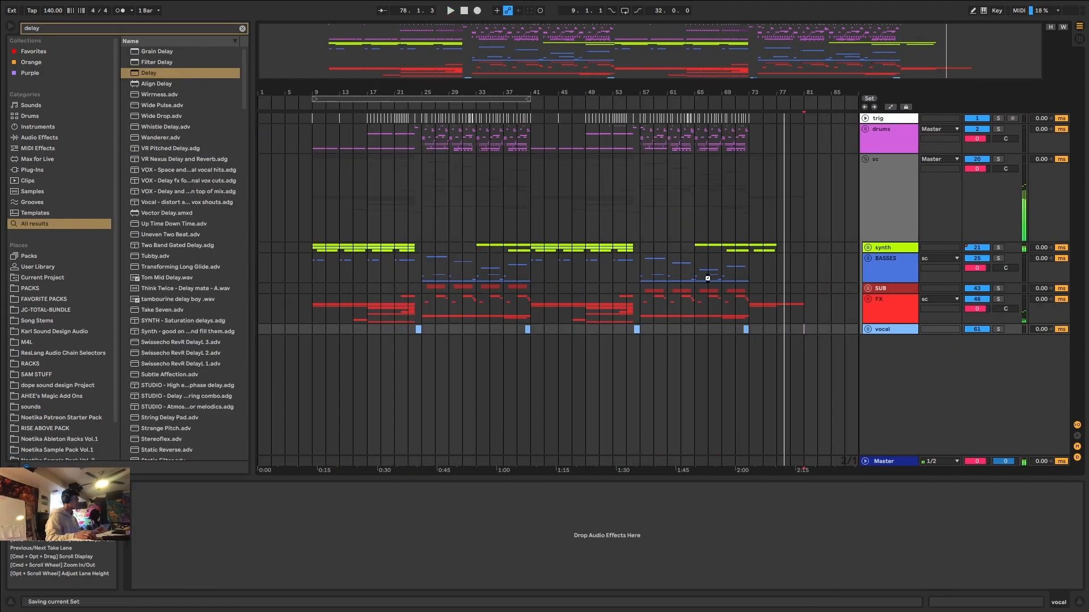
Unfold the Master track, set the insert mark at 25.1.1 and open the FabFilter Pro-L limiter.
click(866, 463)
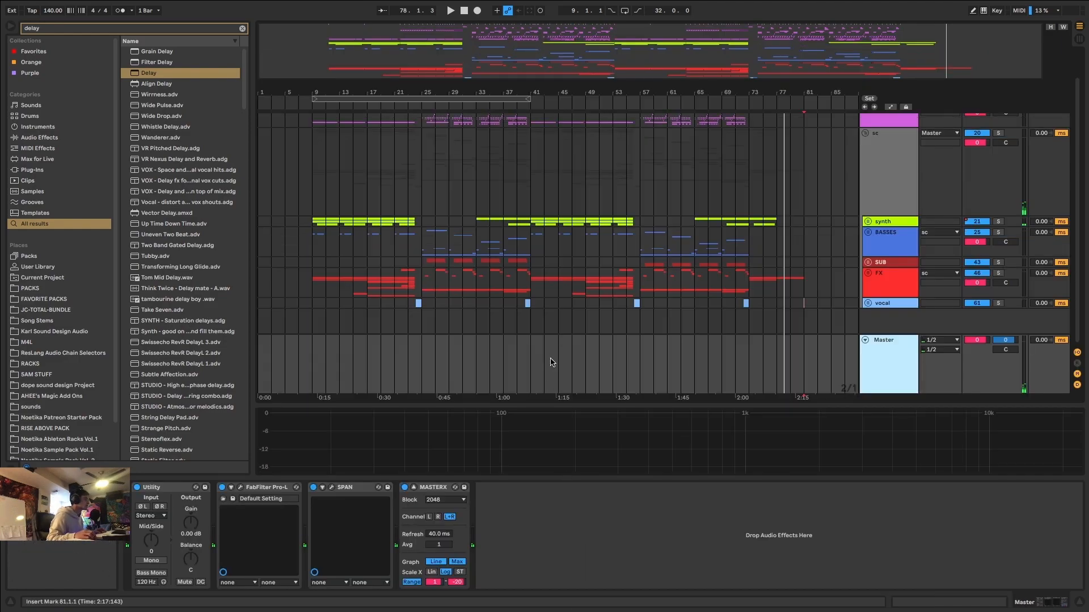
click(414, 487)
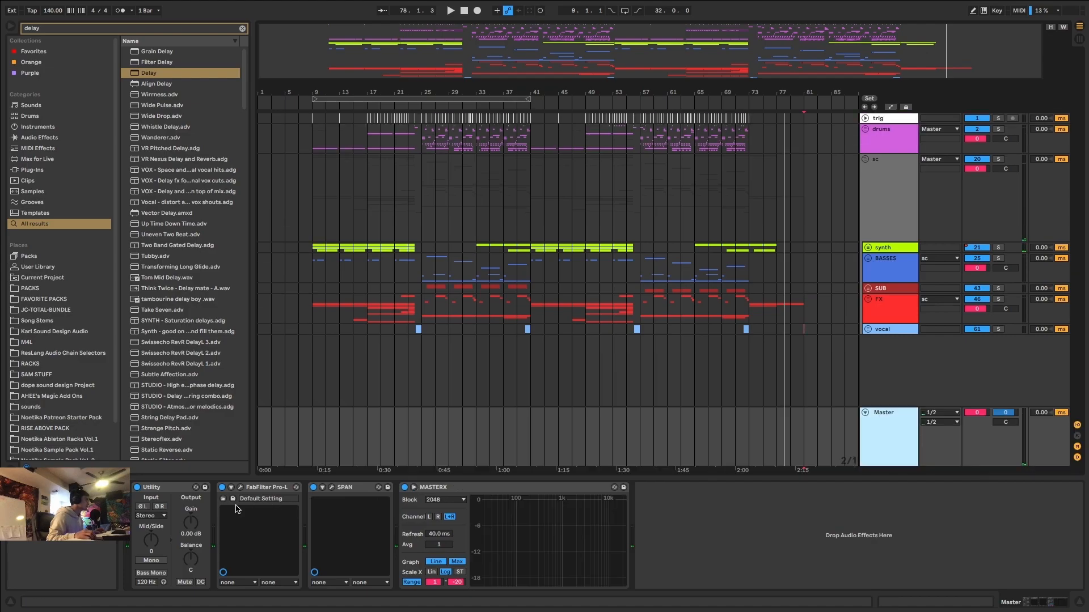
click(424, 435)
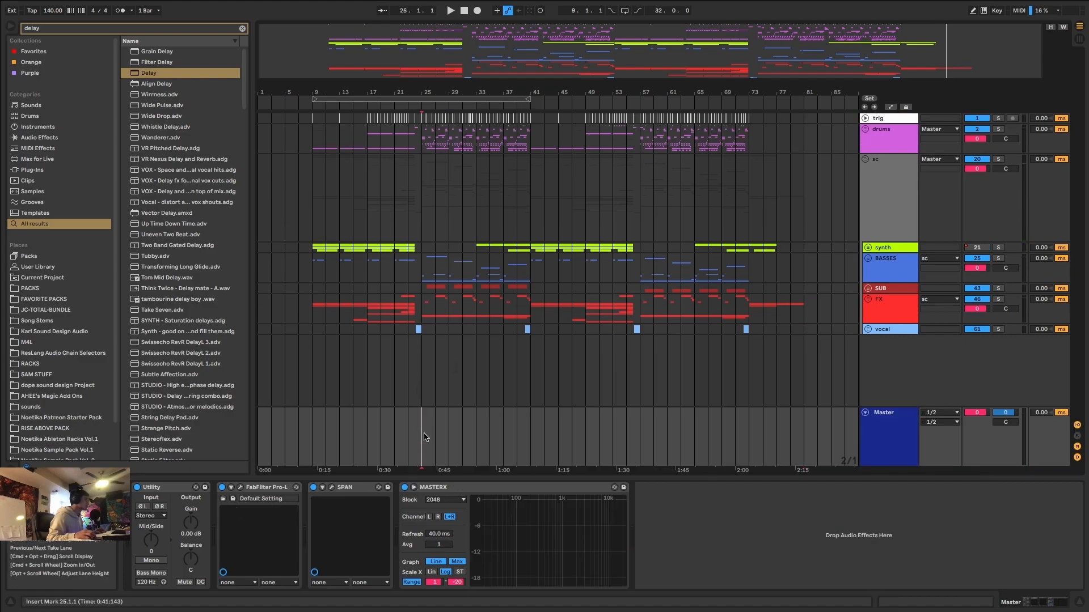
click(241, 488)
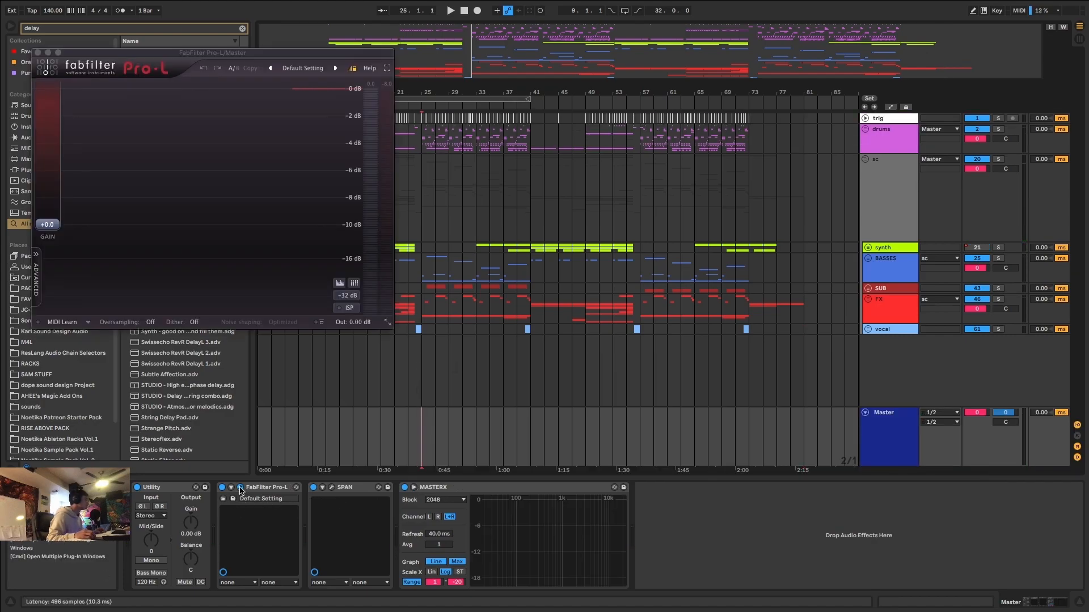
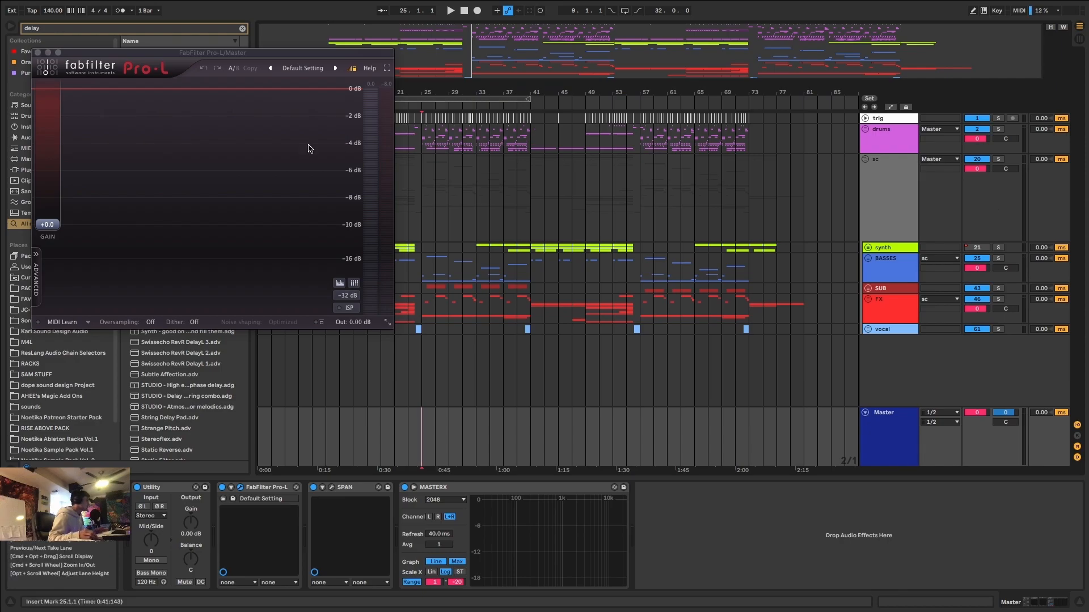
Close the Pro-L window, open SPAN on the Master and expand the MASTERX spectrum display.
click(37, 53)
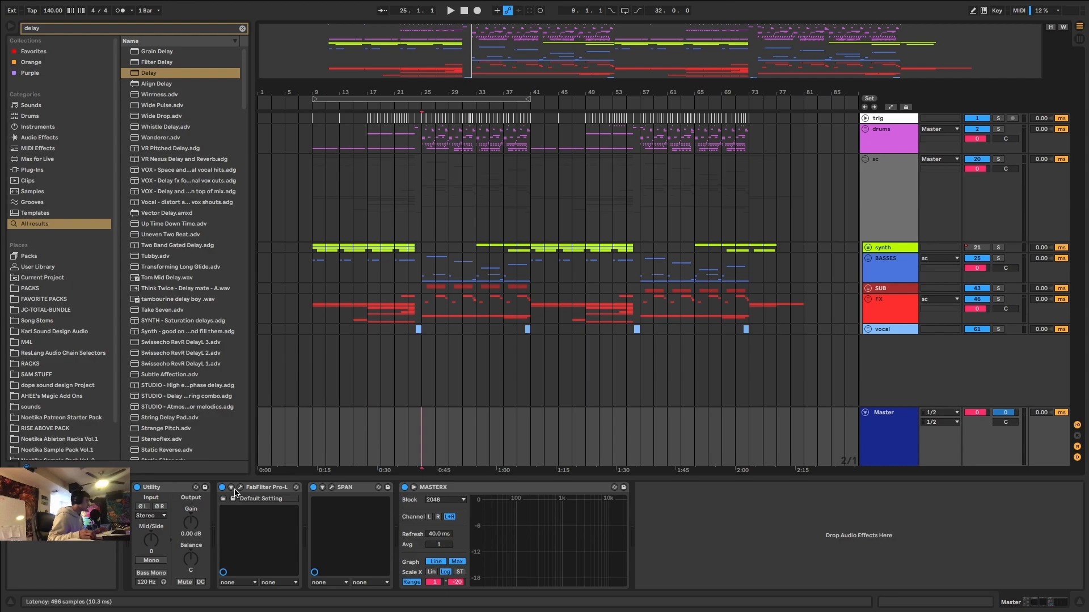
click(333, 488)
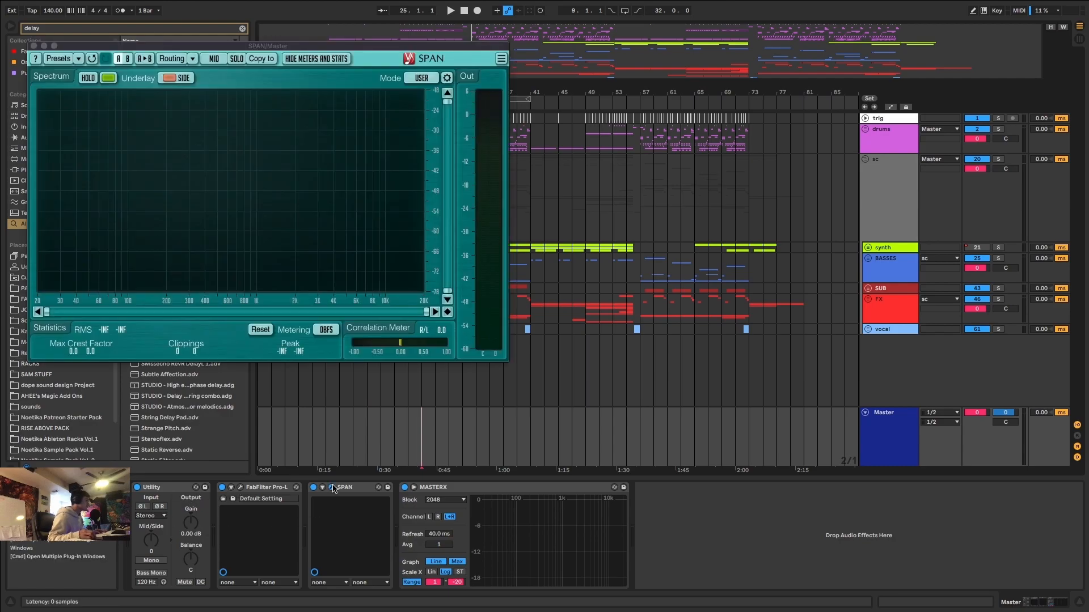
click(414, 488)
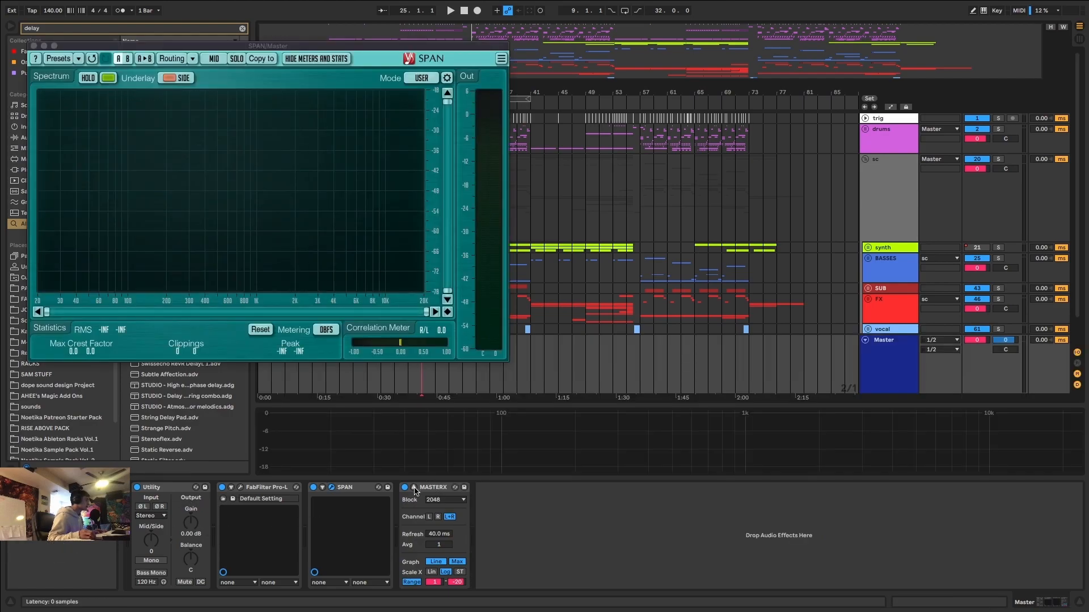
drag(499, 405, 593, 444)
Turn on Bass Mono at 150 Hz in the Master's Utility and close the SPAN window.
click(165, 537)
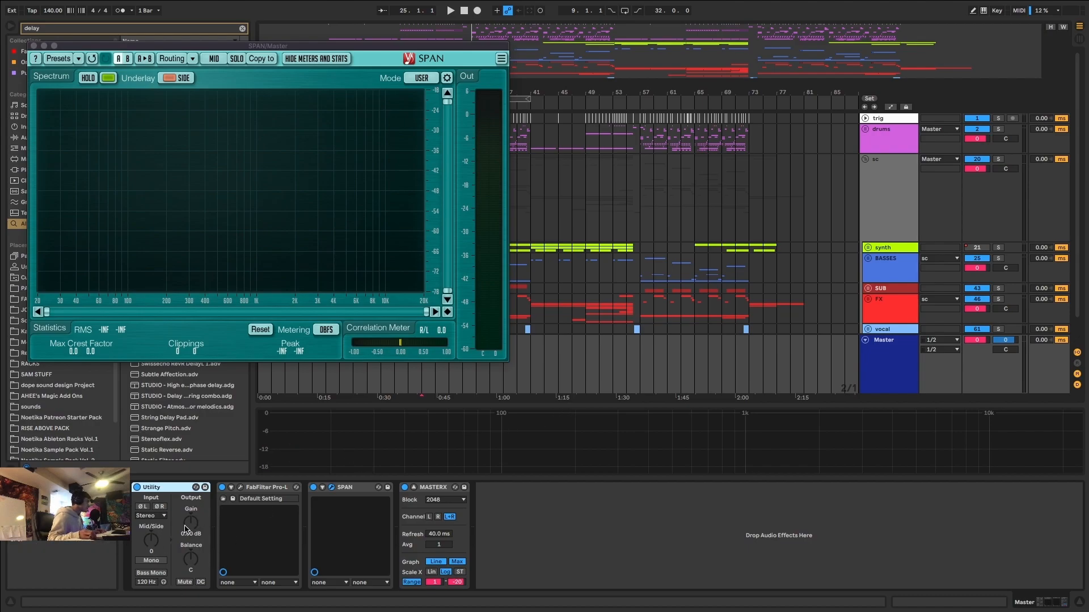
click(151, 575)
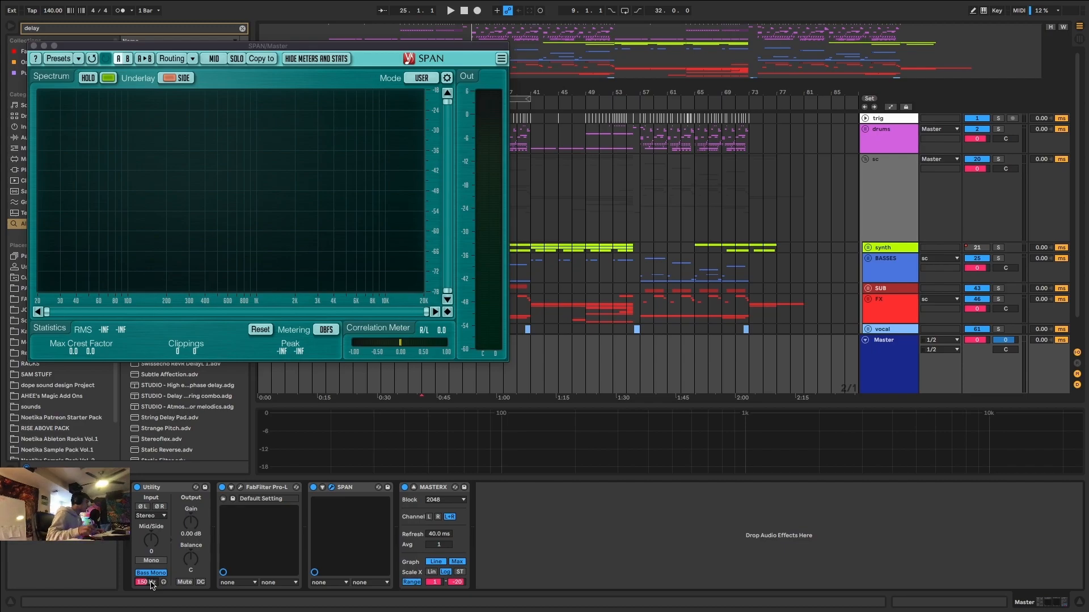
click(34, 46)
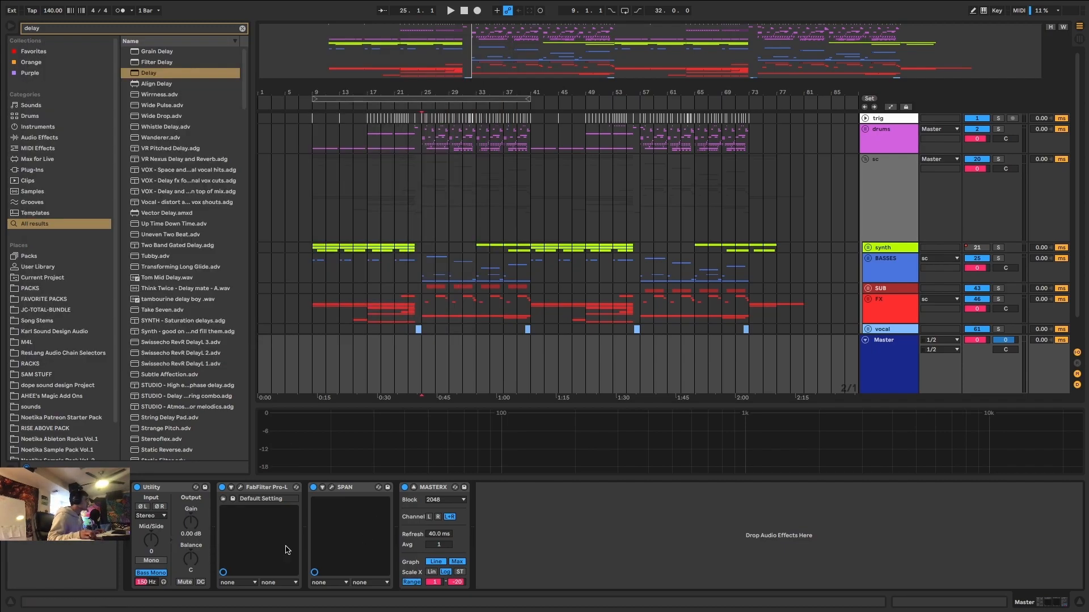
Automate the Master Utility's Gain down to about -2.5 dB from bar 17 to 25, resetting at 25.1.1, and duplicate it from bar 49.
key(a)
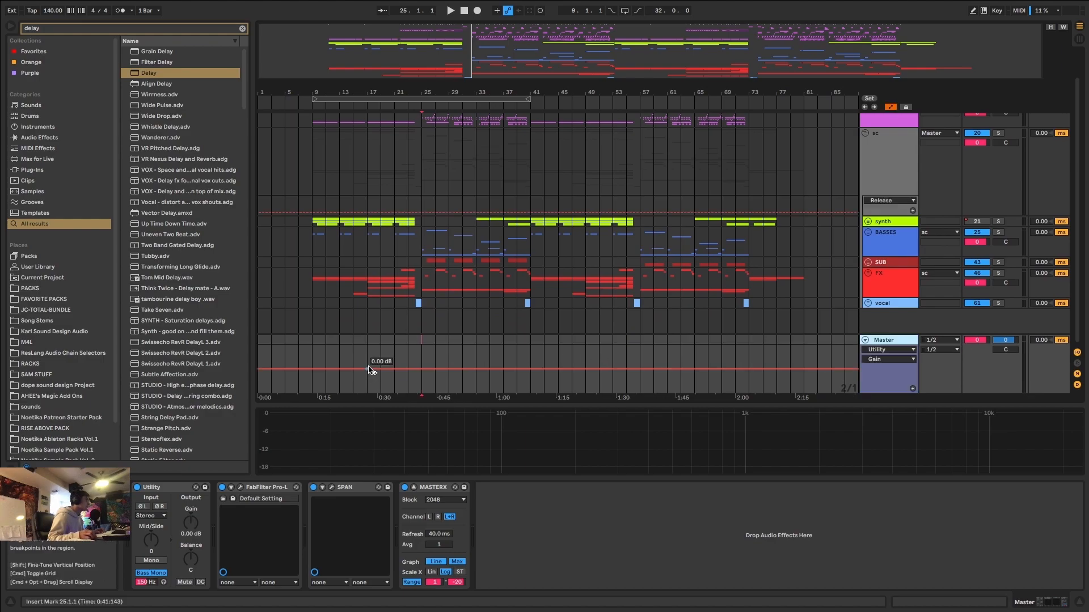
scroll(390, 369, up, 3)
drag(457, 372, 459, 378)
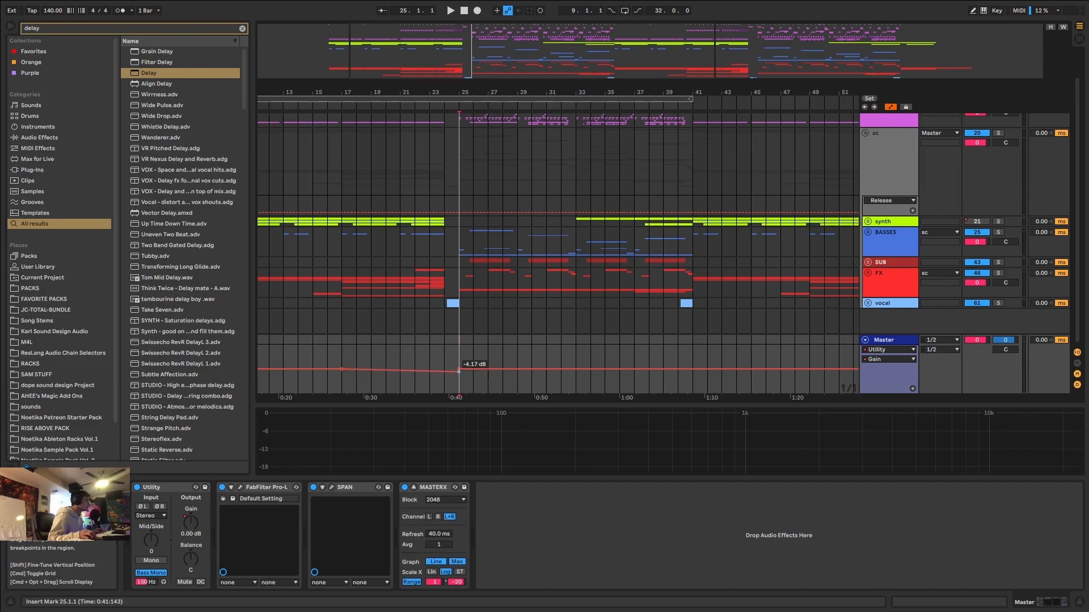
scroll(485, 377, up, 5)
drag(485, 377, 485, 375)
scroll(485, 371, down, 8)
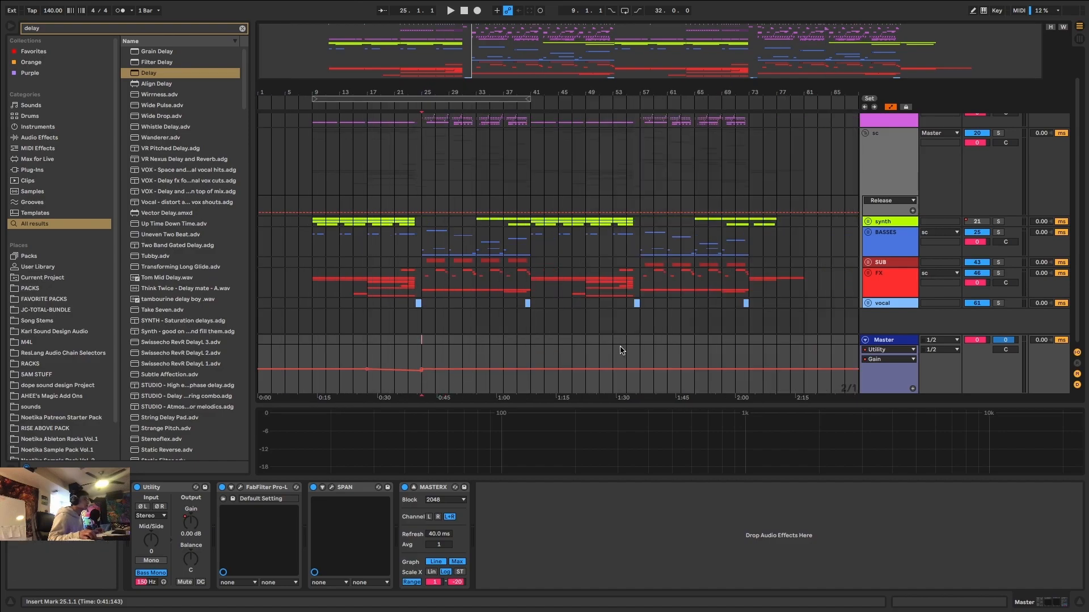
drag(586, 358, 369, 363)
key(ctrl+d)
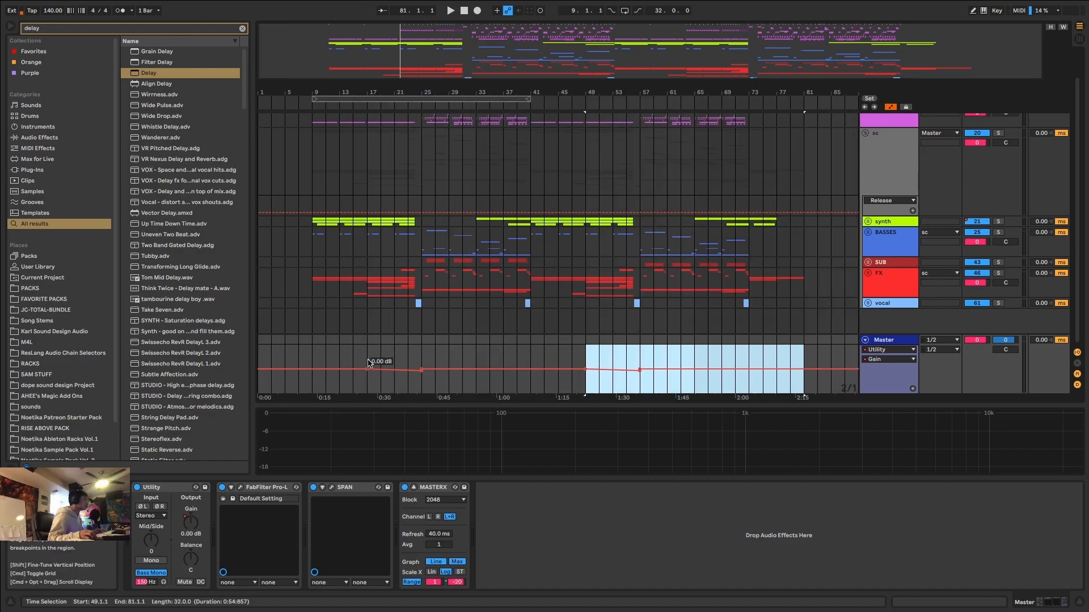
Add a Mid/Side Balance automation lane for the Master's Utility and ramp it toward mid from bar 17 to 25, resetting at 25.1.1.
click(887, 339)
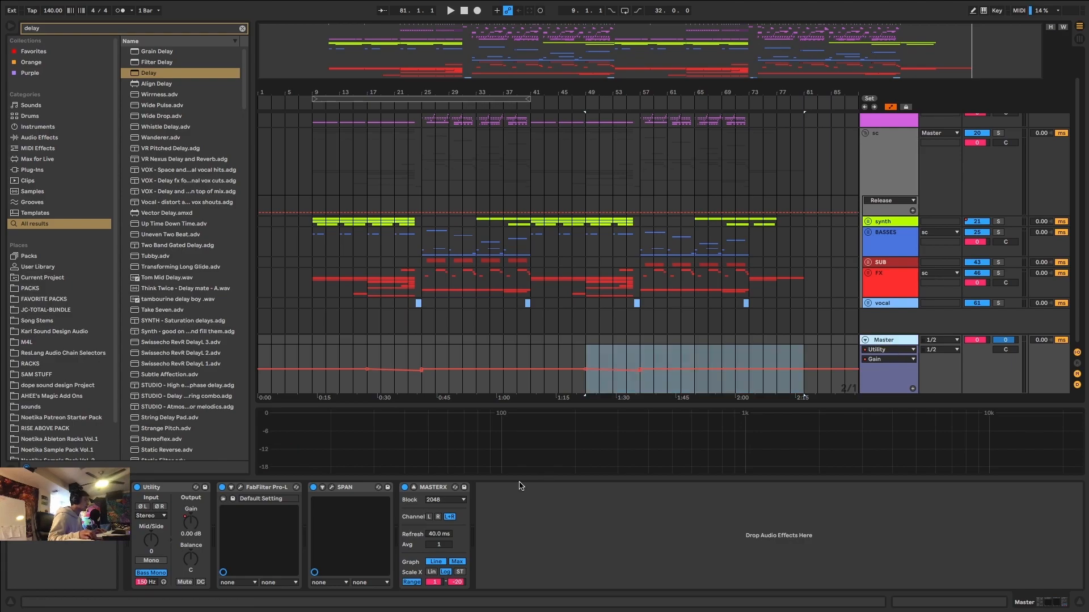
click(914, 388)
click(150, 542)
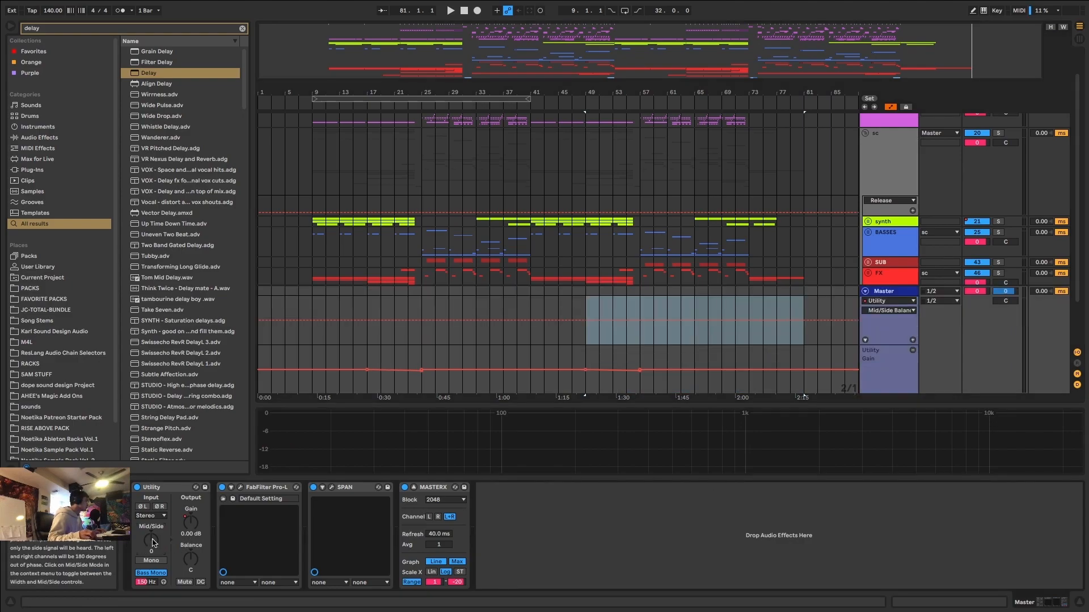
click(368, 321)
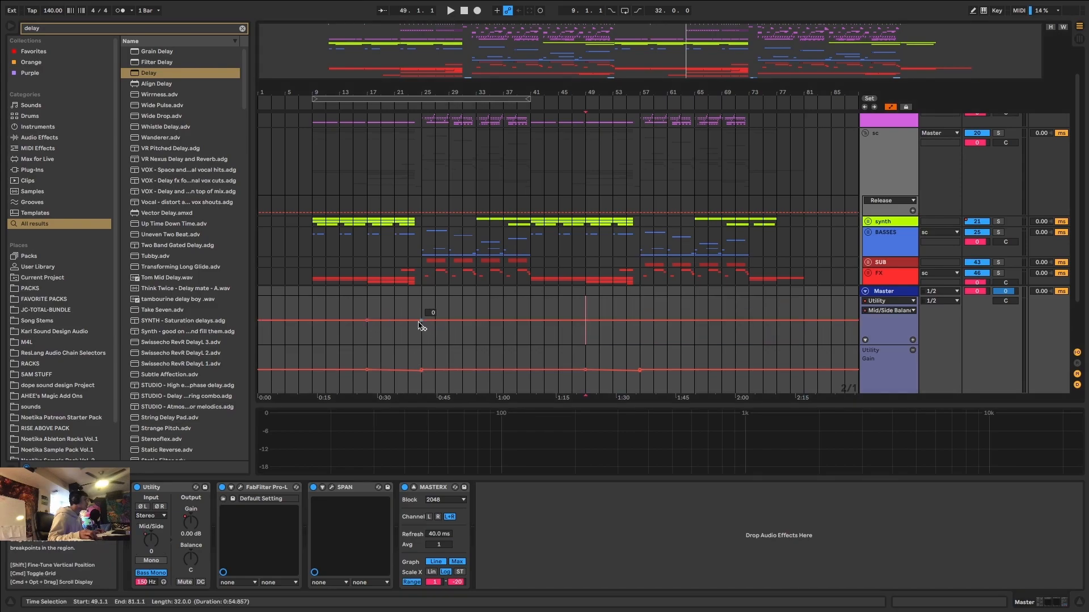
scroll(423, 325, up, 2)
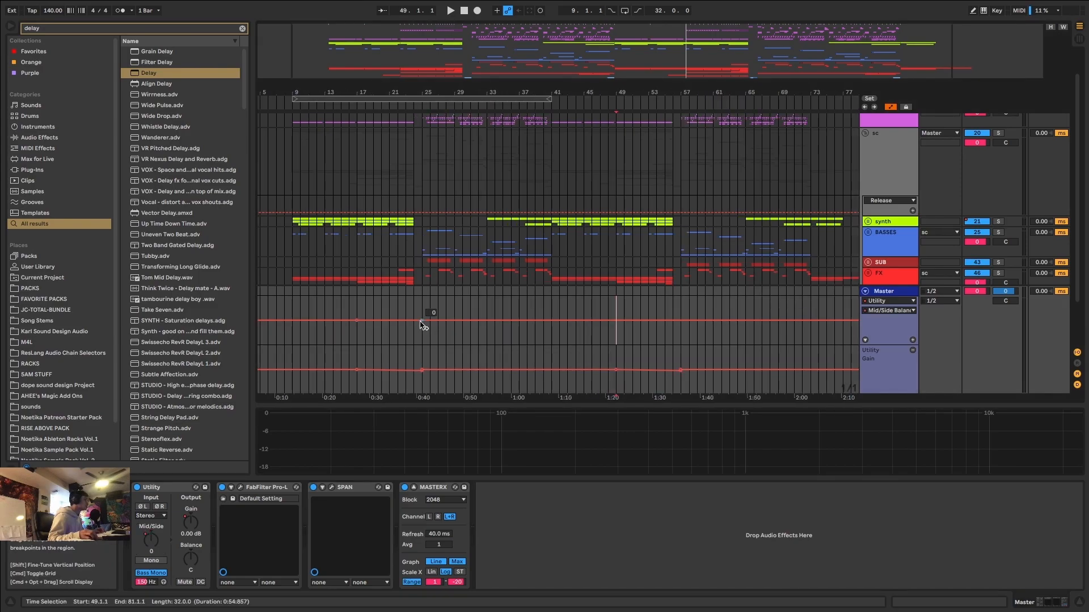
click(421, 325)
Duplicate the 32 bars of Mid/Side Balance automation starting at bar 17 so the narrowing ramp repeats before the second drop.
drag(673, 303, 352, 309)
key(ctrl+d)
key(ctrl+z)
scroll(521, 308, down, 3)
drag(541, 304, 351, 316)
key(ctrl+d)
Play from 23.1.1 into the first drop to check the Gain and Mid/Side automation.
click(375, 355)
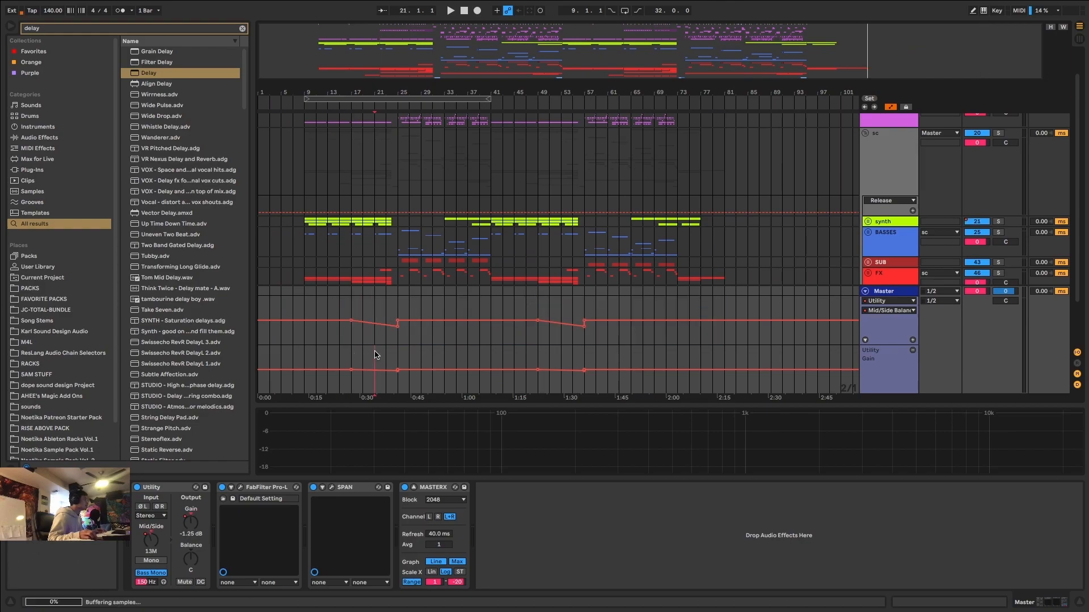
click(387, 343)
key(space)
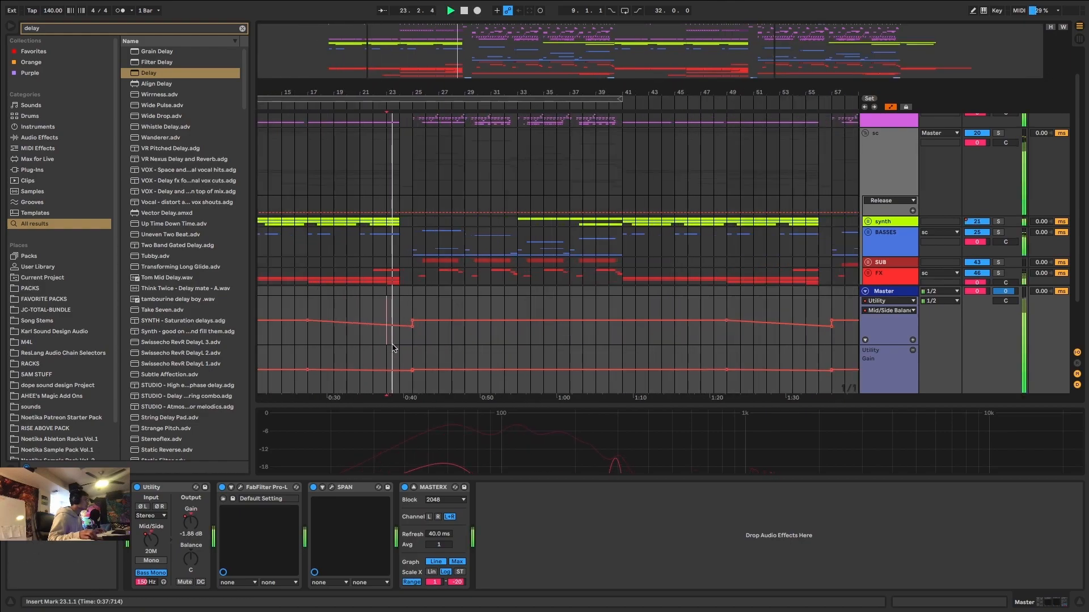
scroll(400, 345, up, 5)
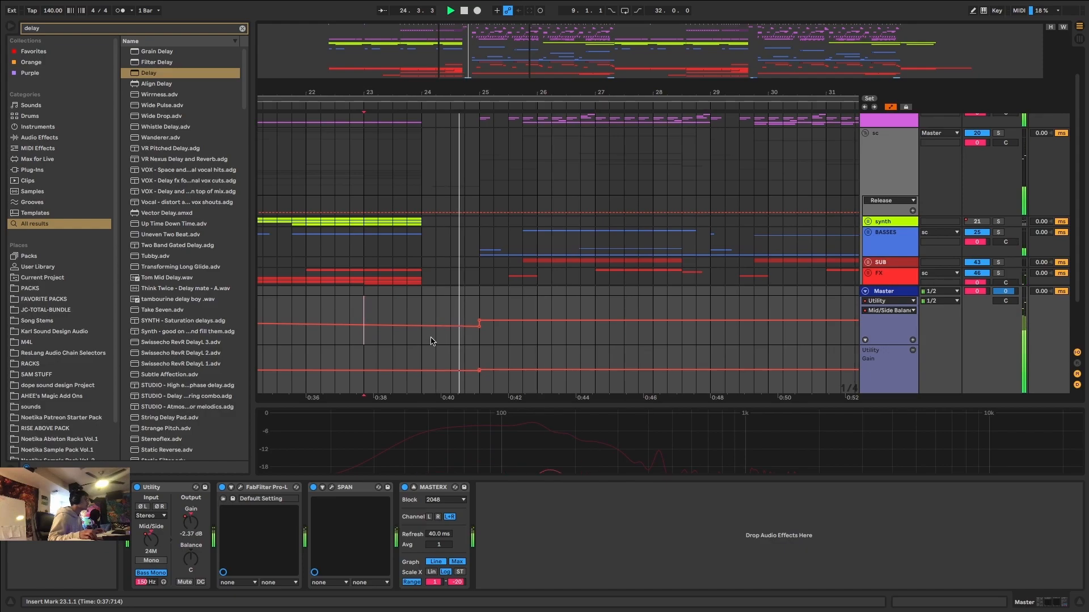
scroll(432, 341, down, 5)
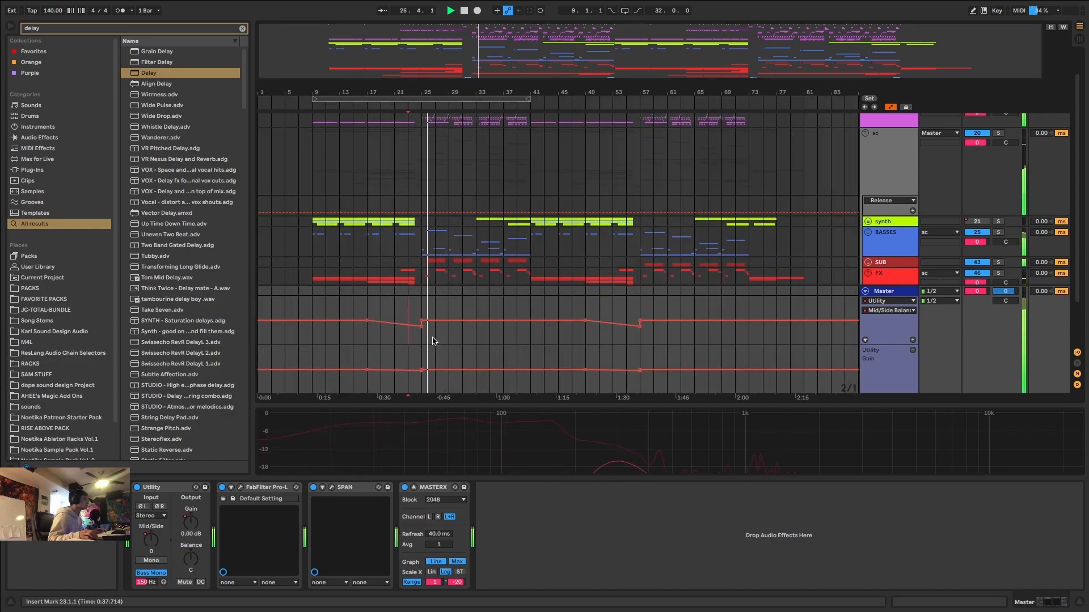
key(space)
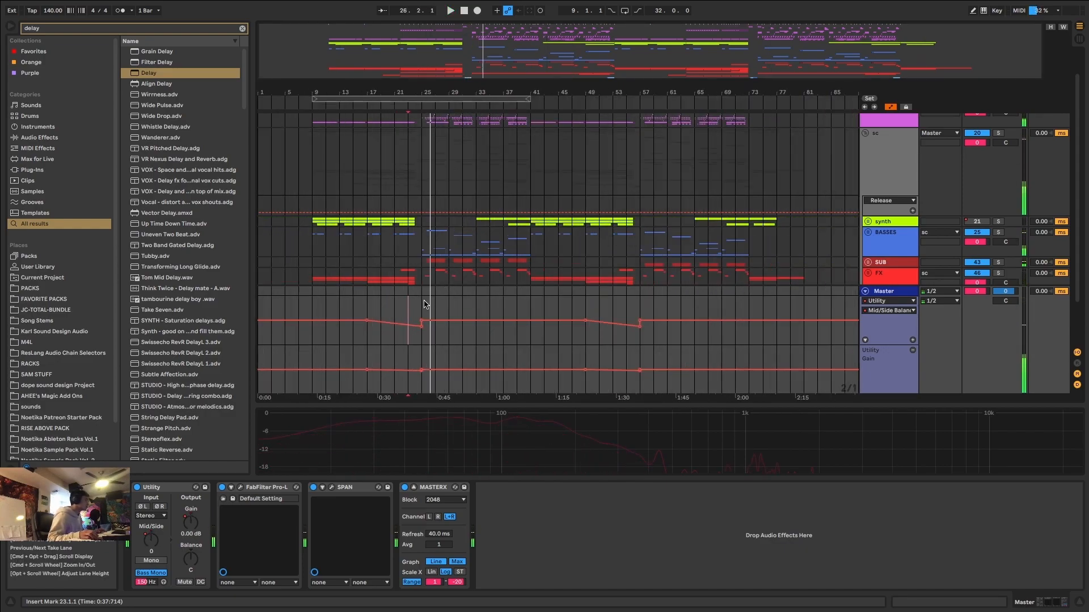
Set the insert mark at 9.1.1, hide the automation lanes, and reopen SPAN clear of the arrangement's first drop.
click(313, 301)
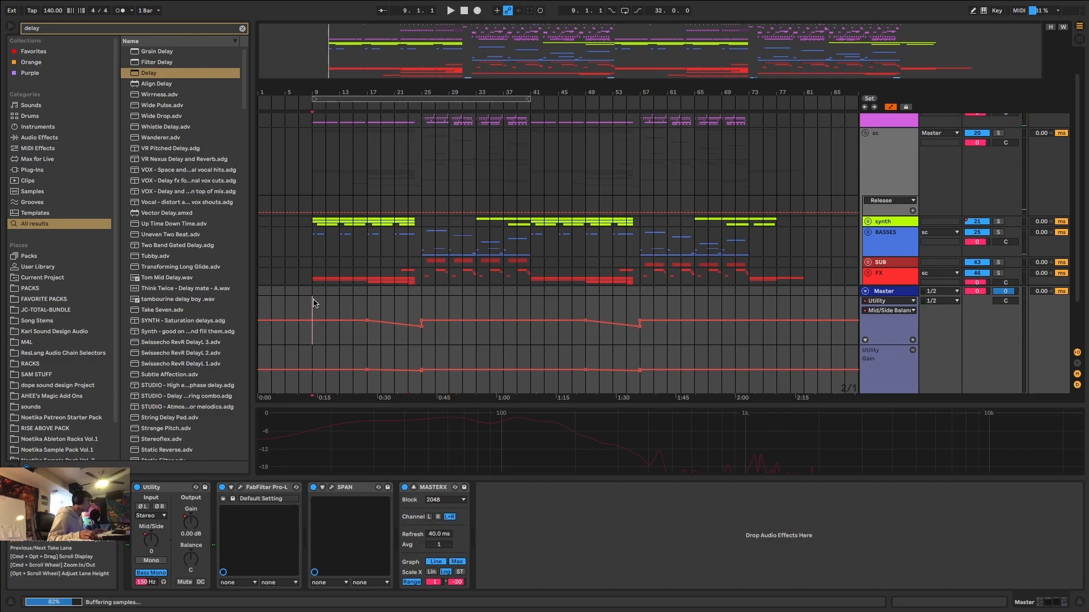
key(a)
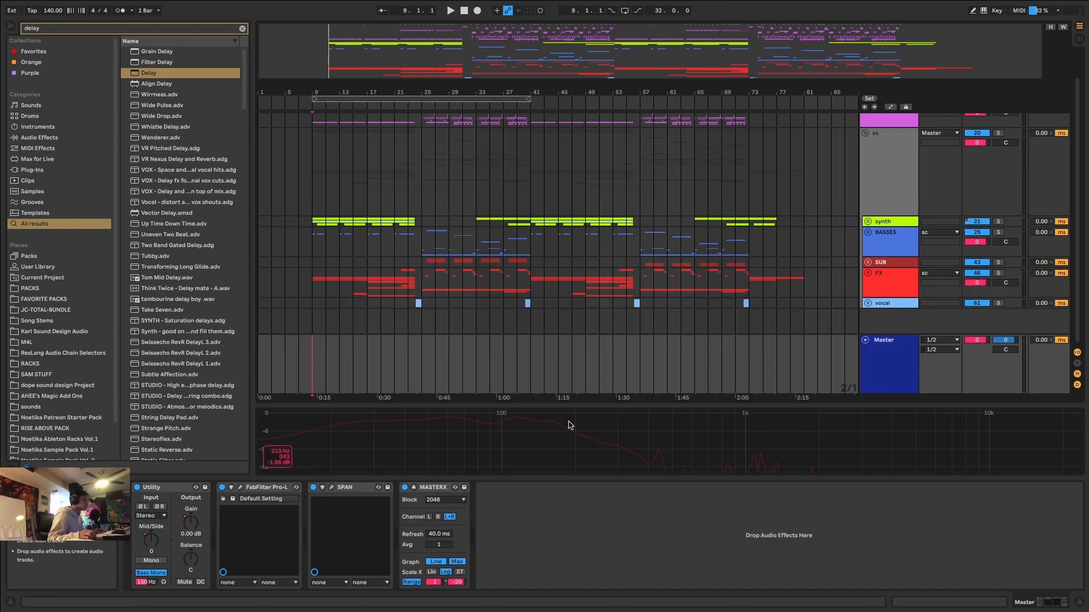
click(353, 489)
click(331, 487)
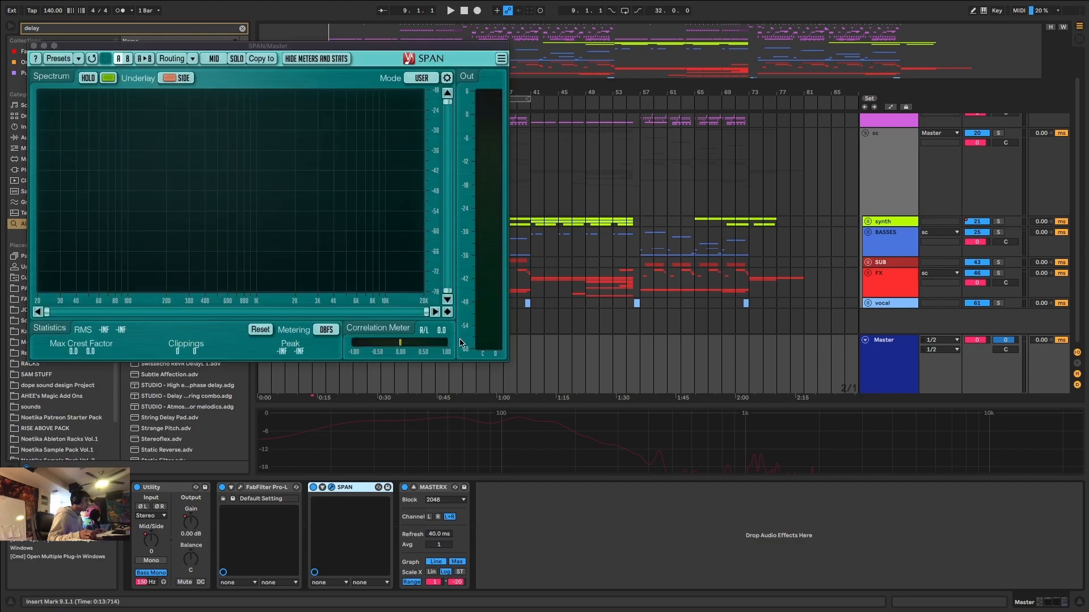
drag(381, 43, 883, 214)
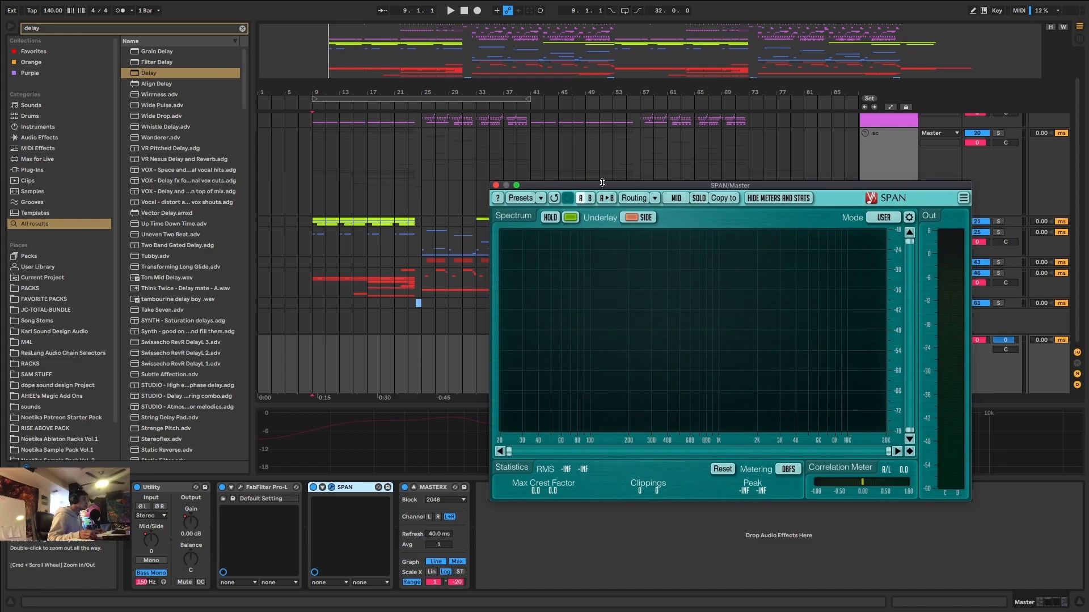
drag(595, 190, 701, 175)
Play the first drop repeatedly from 25.1.1 and examine the mid and side spectrum in SPAN.
click(424, 375)
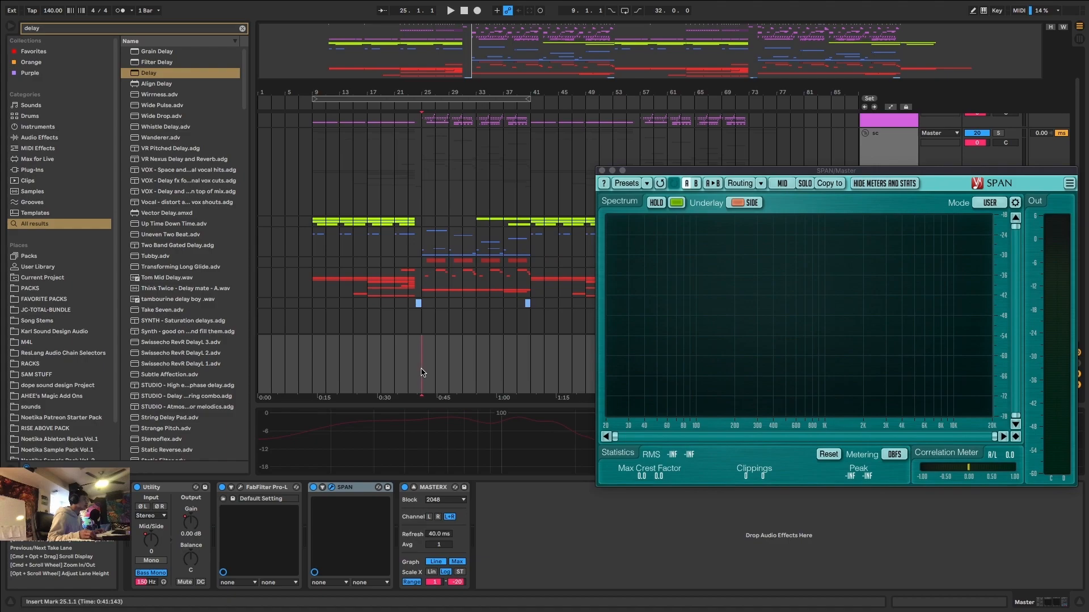
key(space)
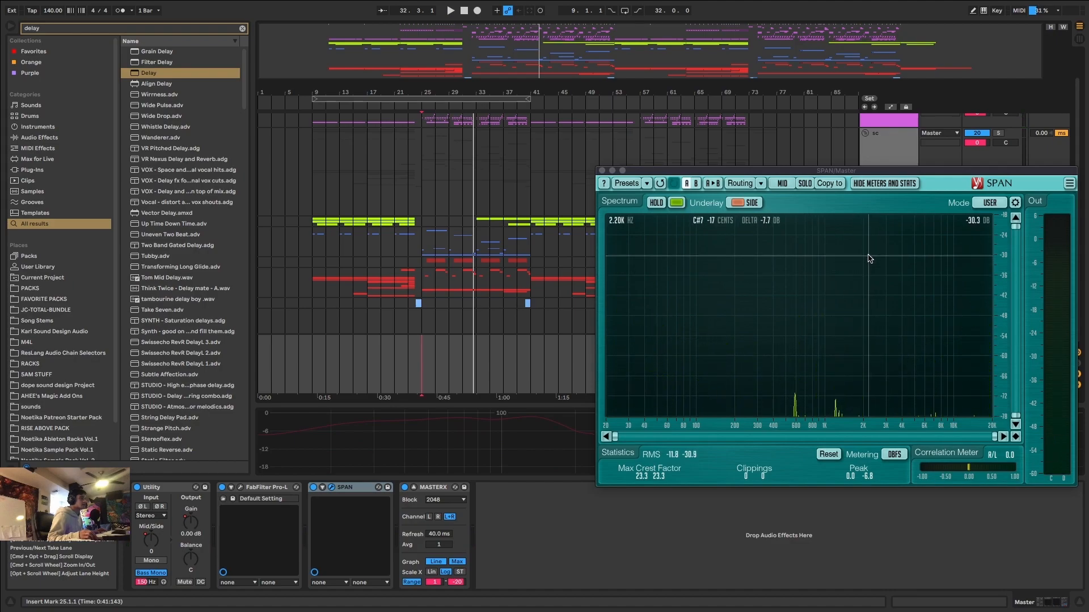
key(space)
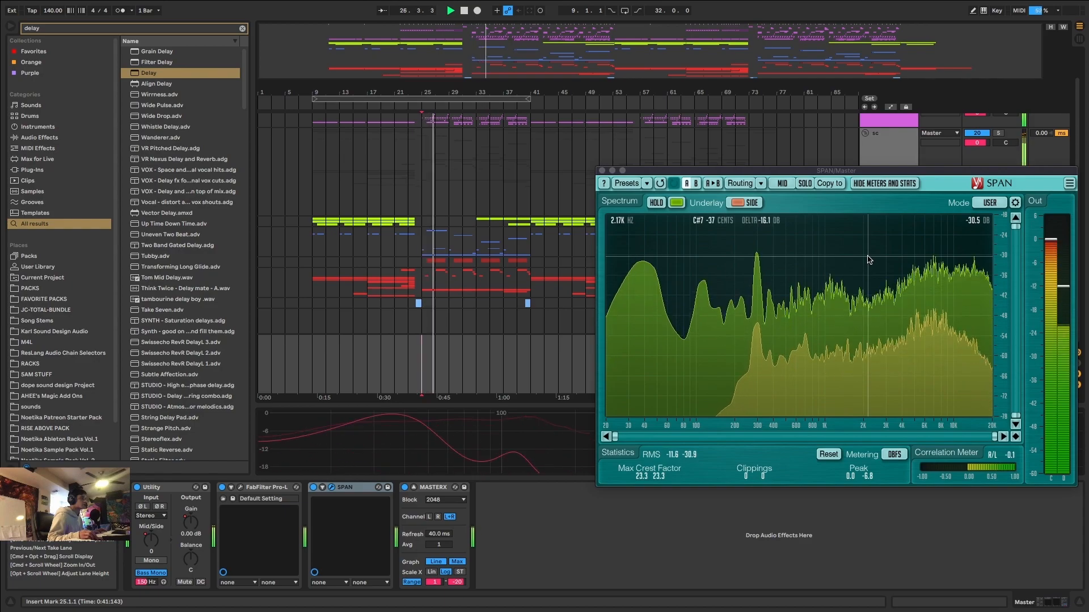
key(space)
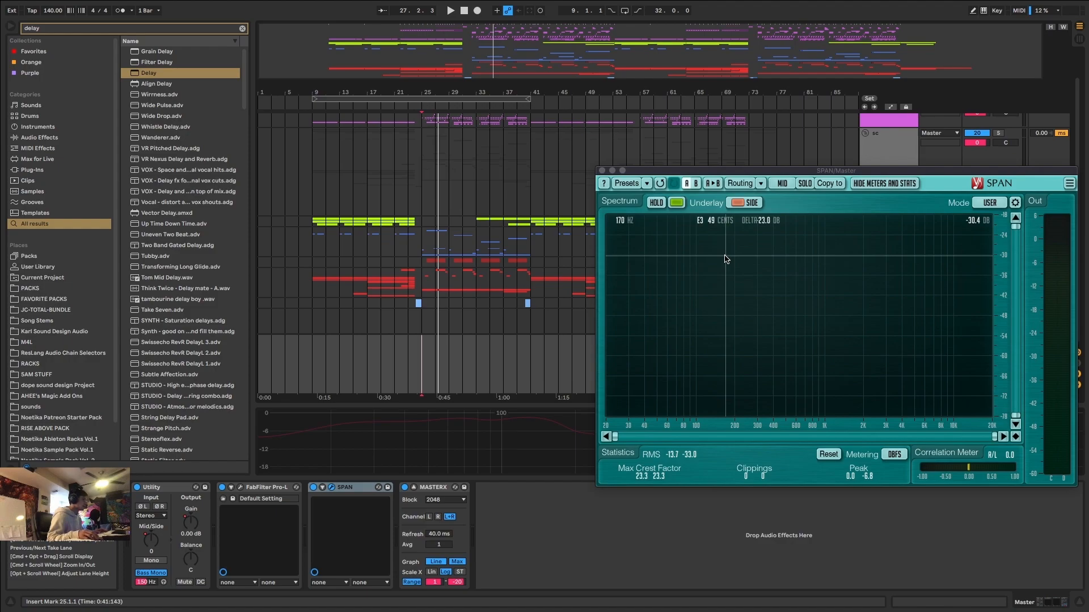
key(space)
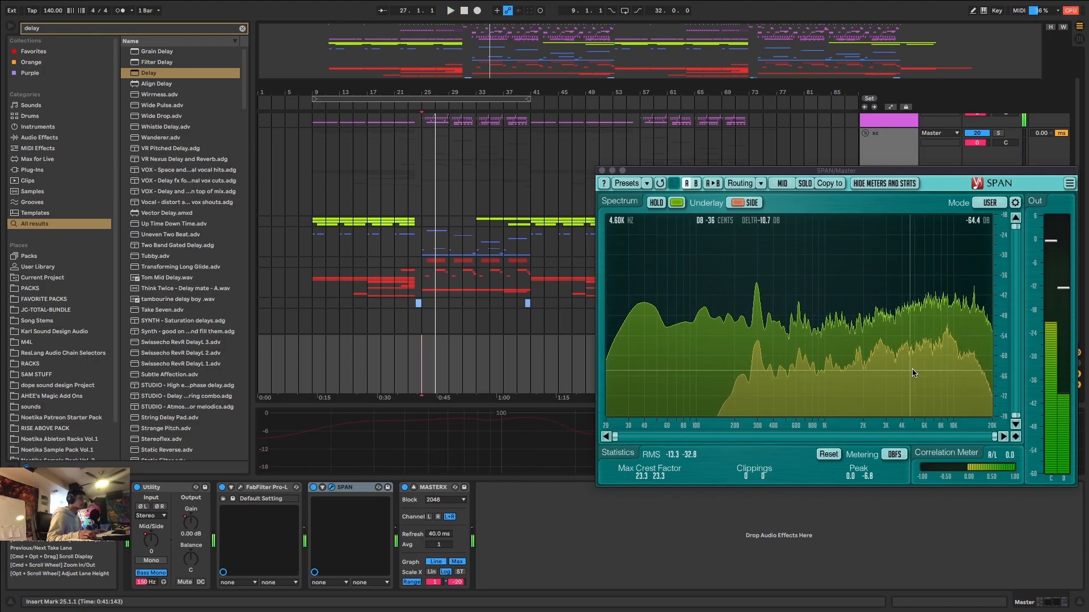
key(space)
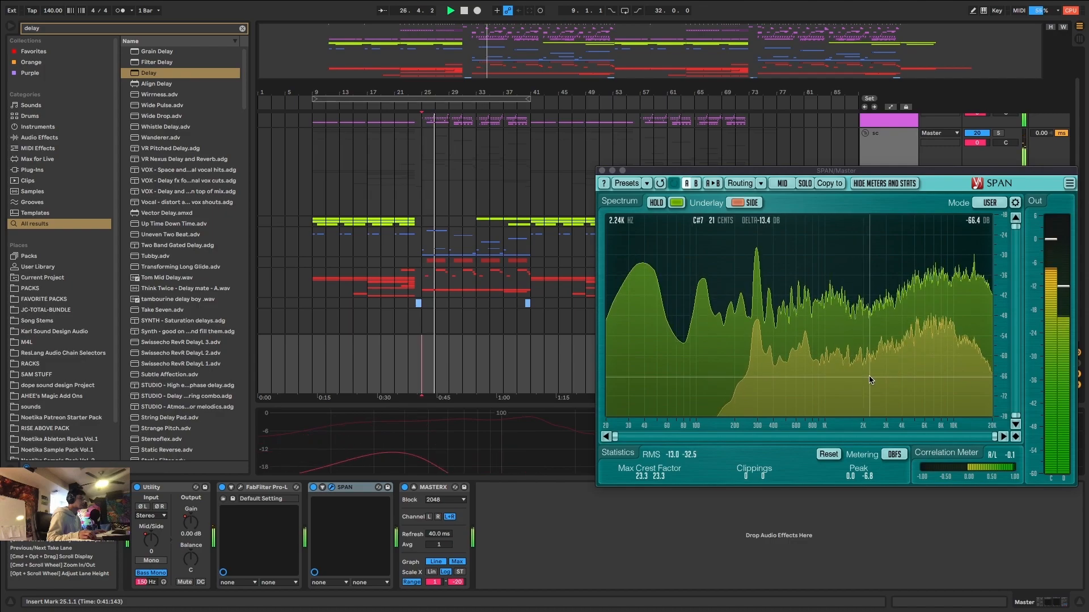
key(space)
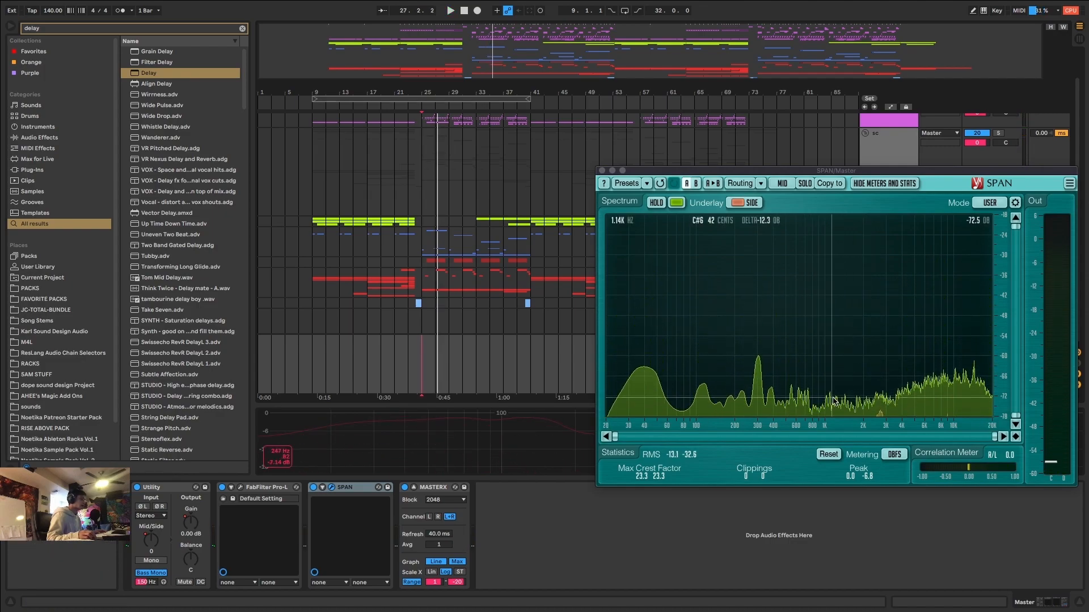
Find the Ntka-Mid_Side Controls.adg rack with the search "ntka mid" and place it on the Master ahead of the Utility.
key(super+f)
text(ntka mid)
drag(171, 73, 234, 500)
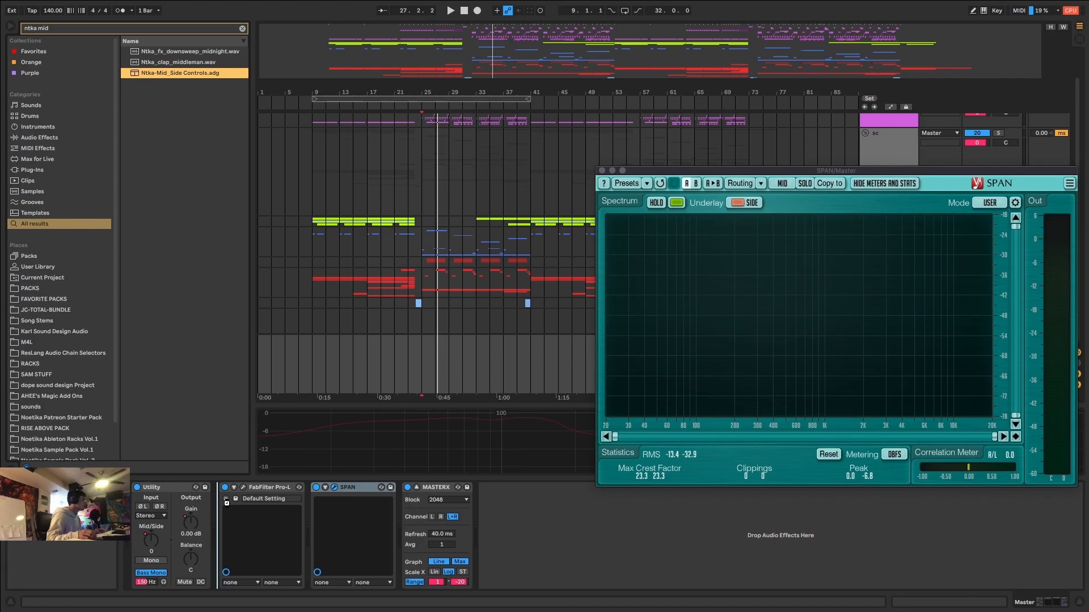
drag(244, 495, 243, 496)
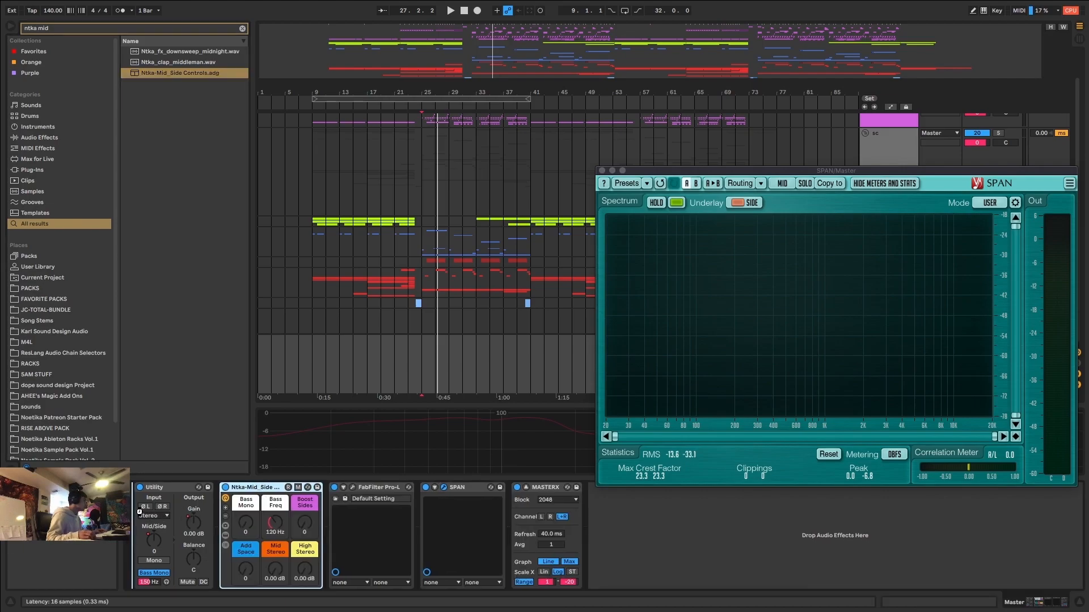
drag(139, 512, 143, 519)
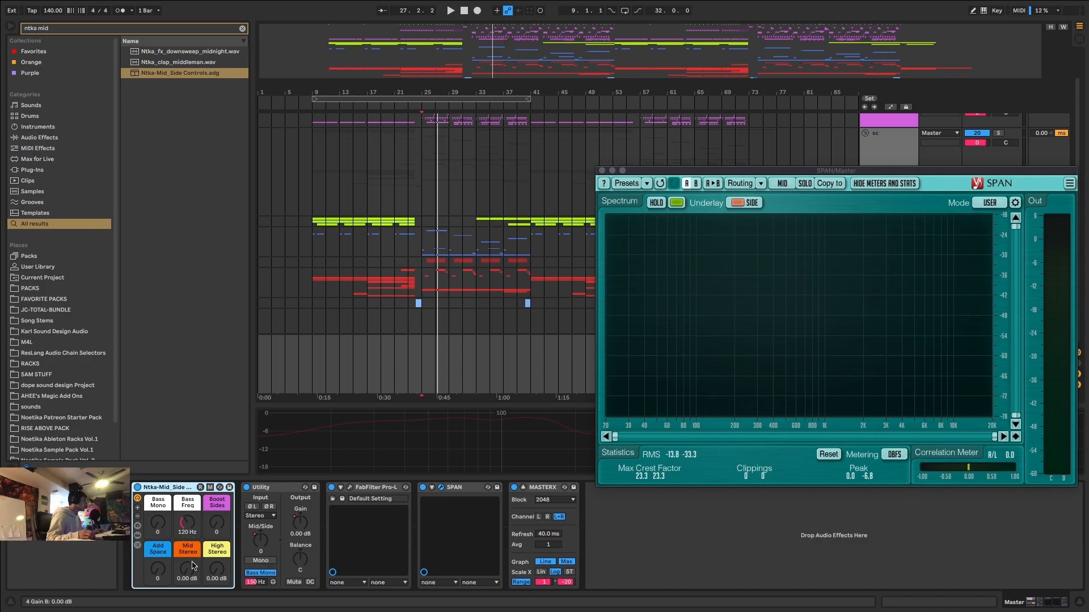
Set the Bass Freq macro of the Mid_Side Controls rack to 150 Hz.
drag(216, 527, 217, 525)
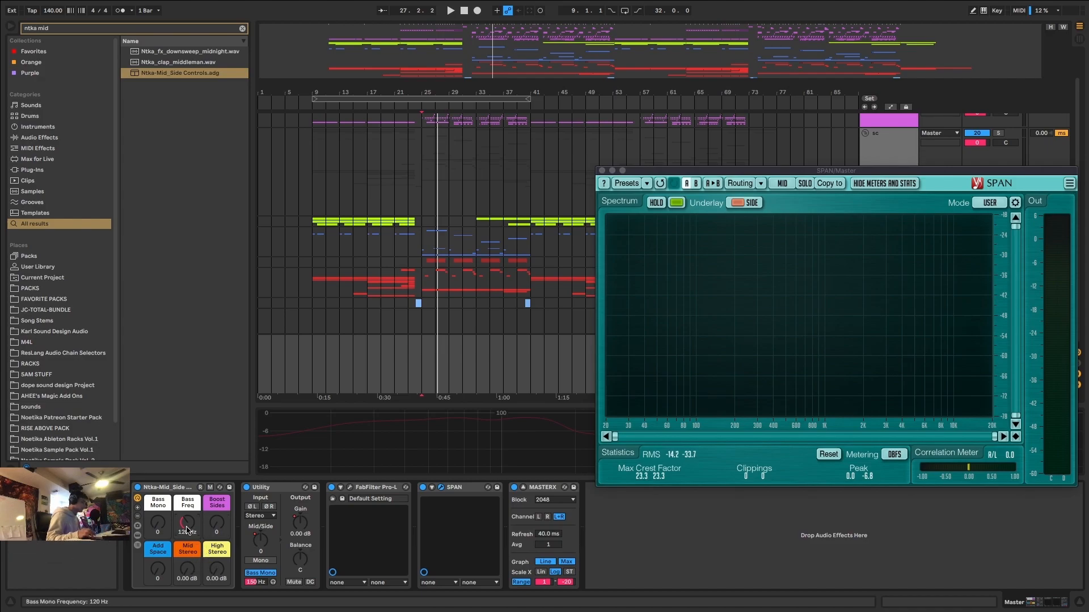
drag(188, 530, 187, 524)
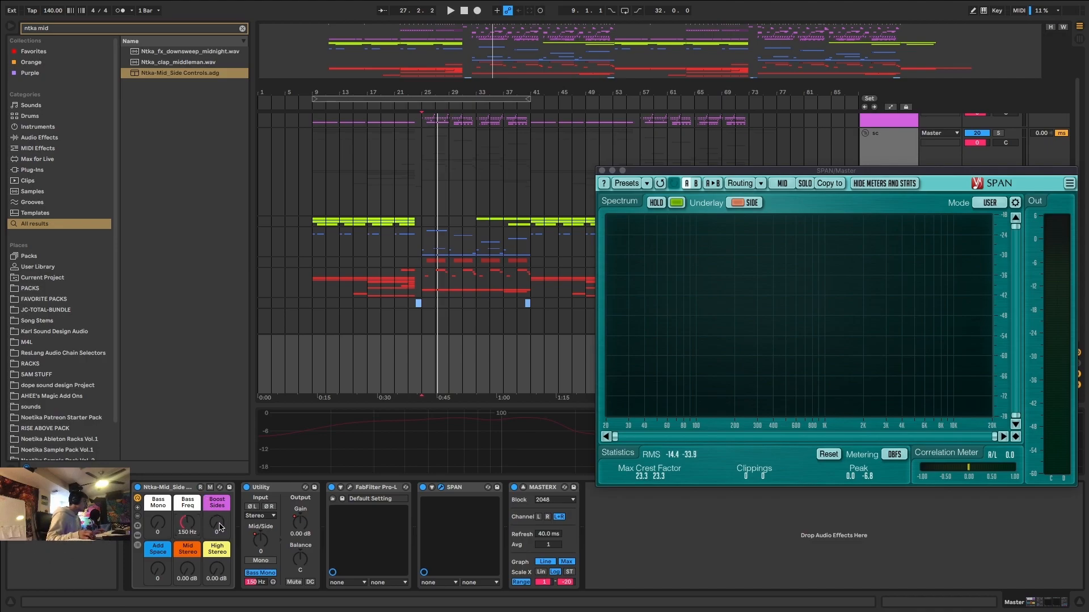
Play the first drop while raising the Mid_Side Controls rack's Mid Stereo to 1.18 dB and settling High Stereo at 1.02 dB.
key(space)
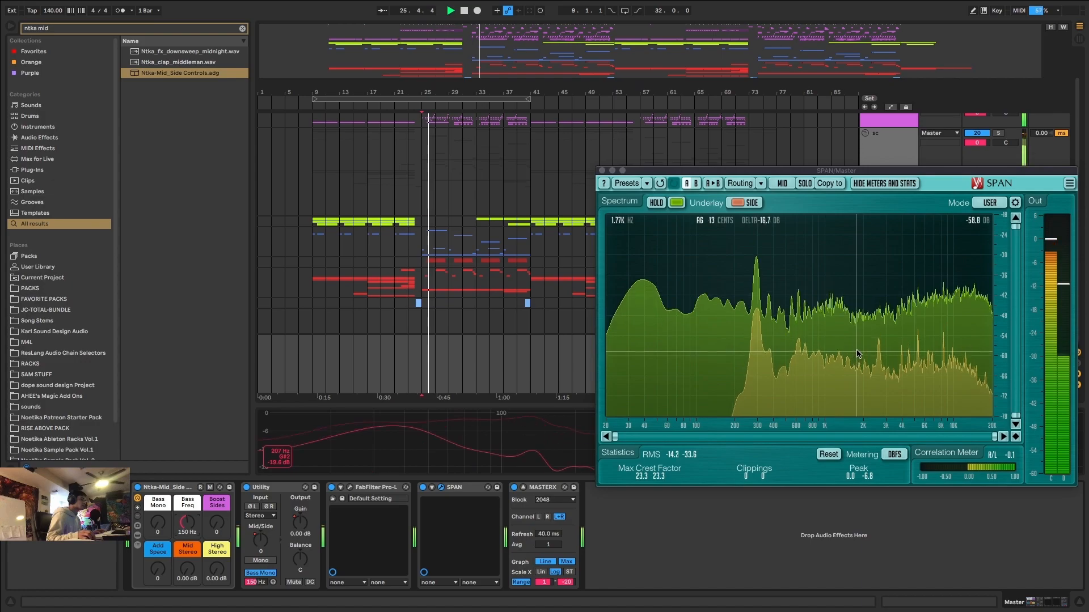
key(space)
drag(217, 570, 215, 567)
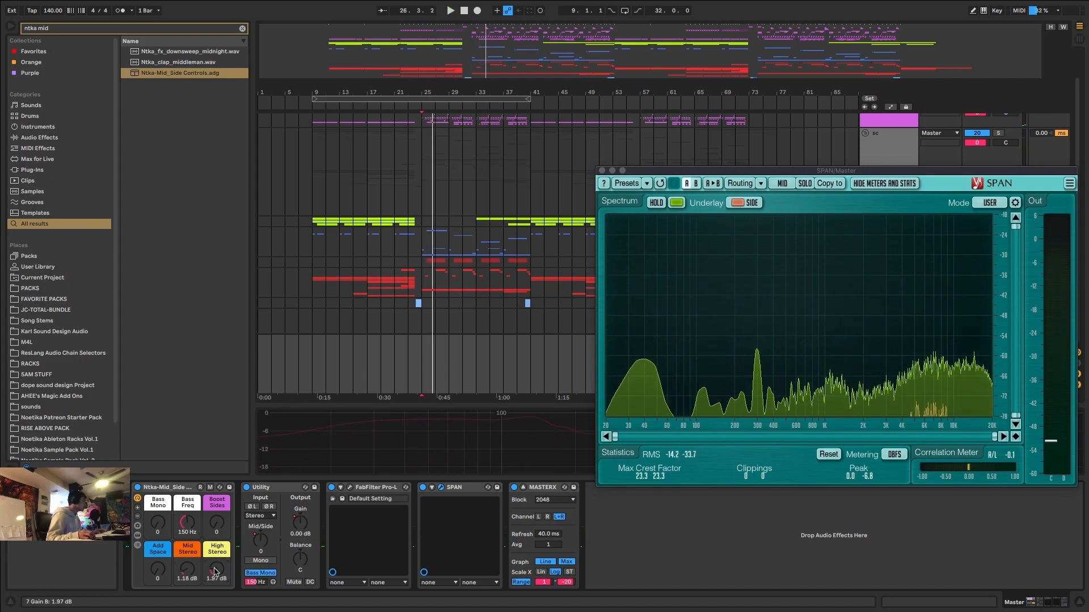
key(space)
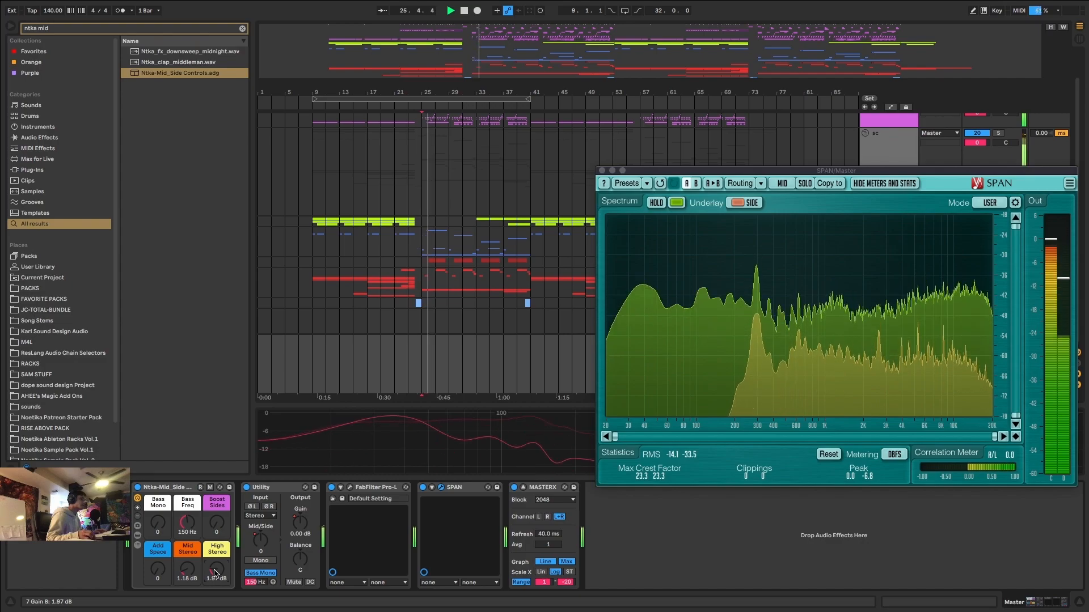
mouse_move(215, 572)
mouse_down()
mouse_move(215, 545)
mouse_move(215, 556)
mouse_up()
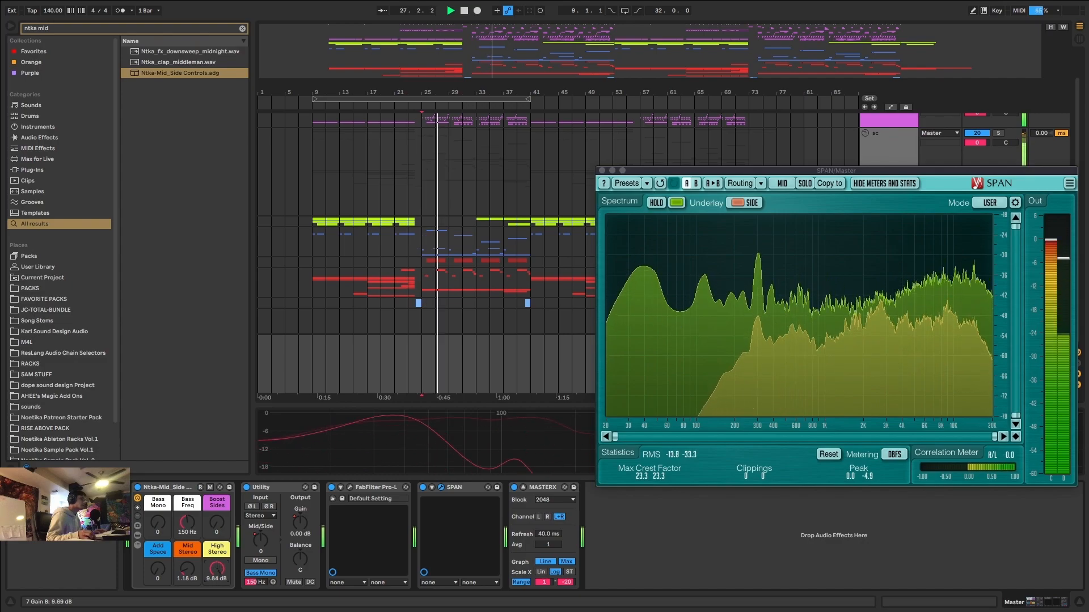
double_click(215, 572)
drag(215, 573, 215, 566)
key(space)
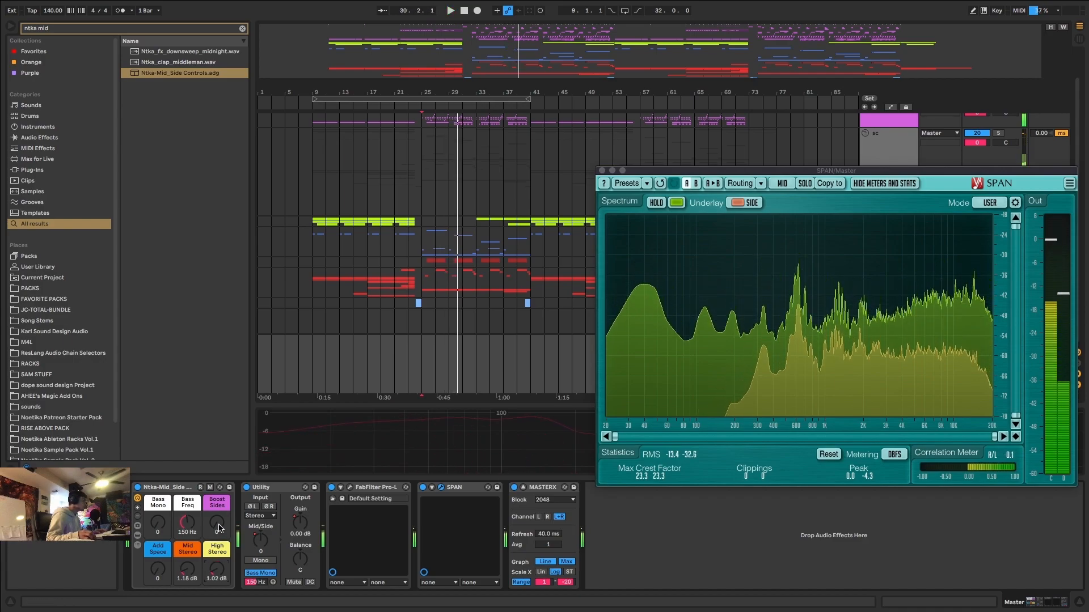
Set the rack's Boost Sides to 13, reset Mid Stereo to 0 dB, and replay the first drop.
drag(216, 522, 217, 517)
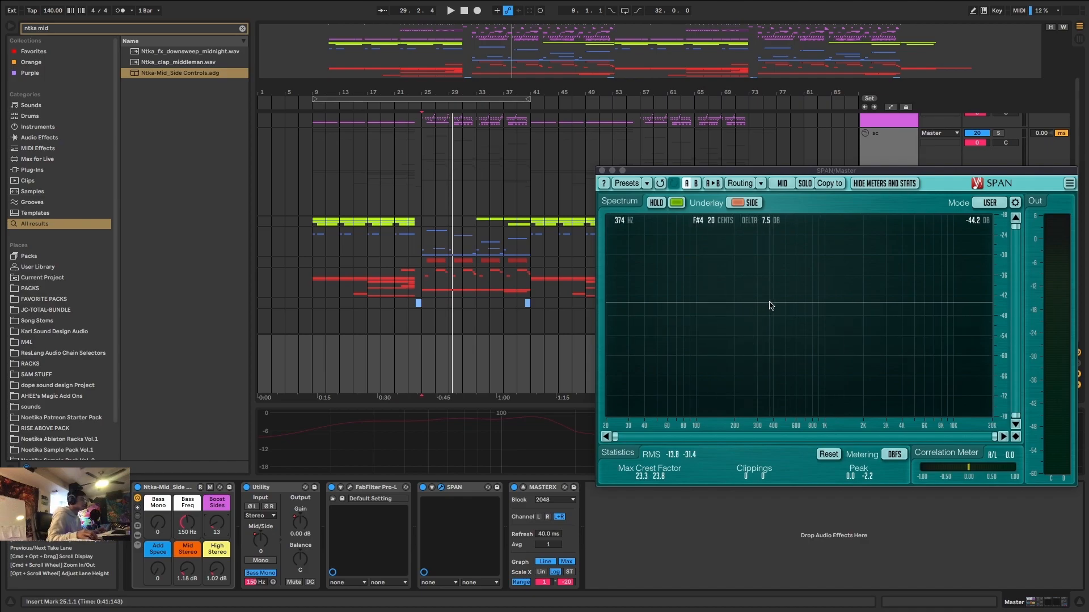
key(space)
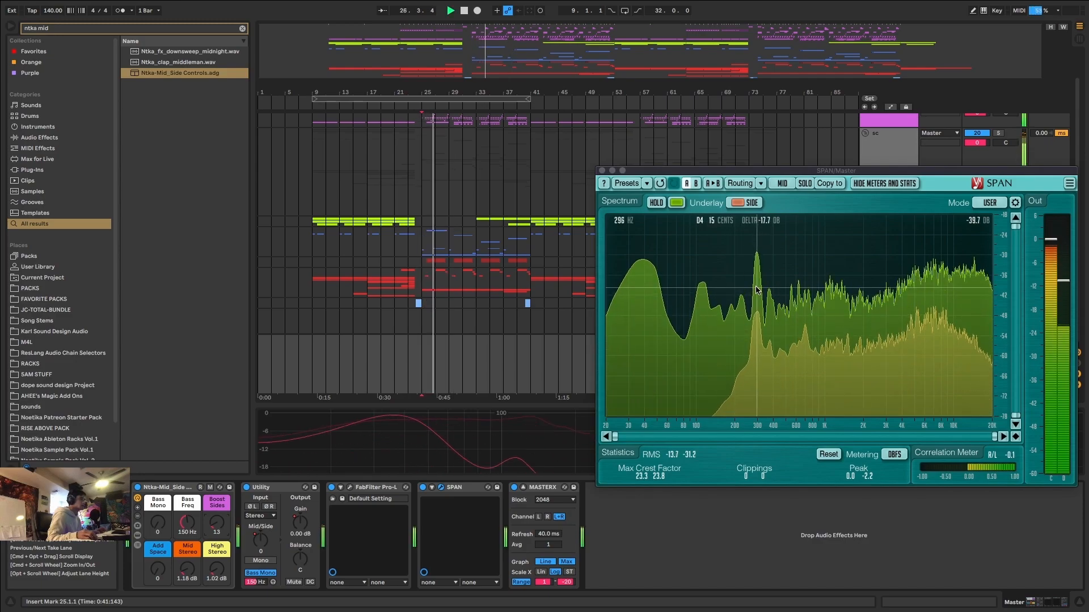
double_click(187, 568)
key(space)
key(space)
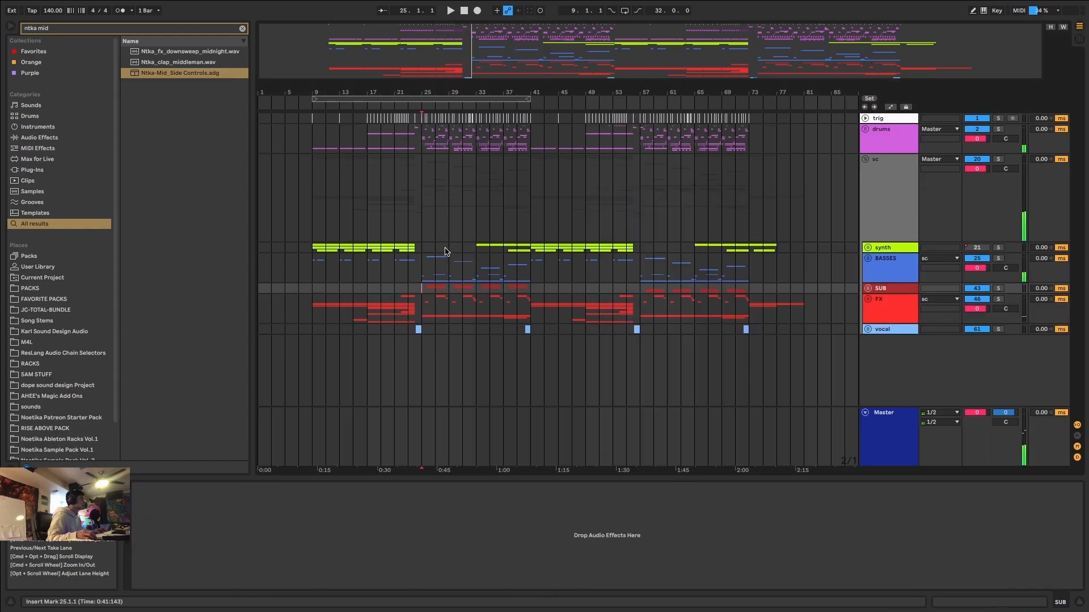
Unfold the BASSES group, expand the 30 Serum track, and solo it with its bar 30 clip selected.
click(448, 266)
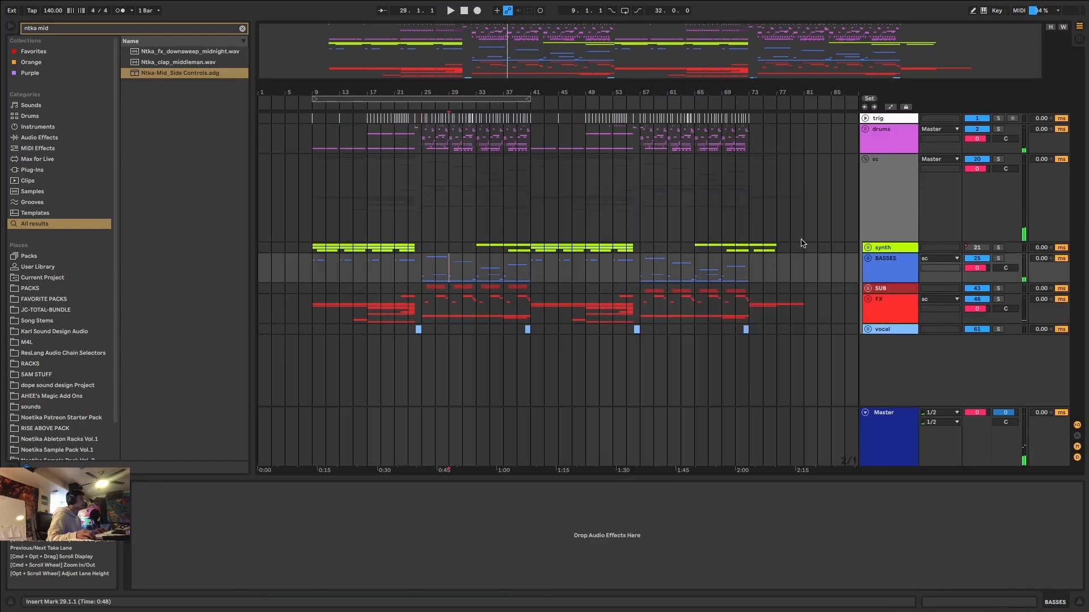
click(867, 259)
scroll(436, 351, up, 10)
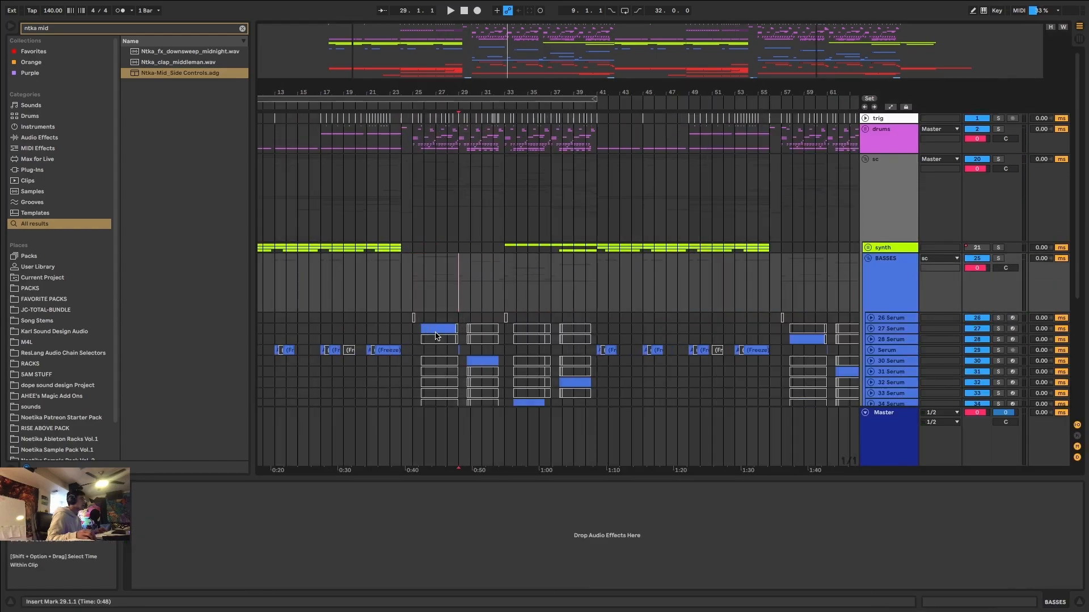
click(587, 359)
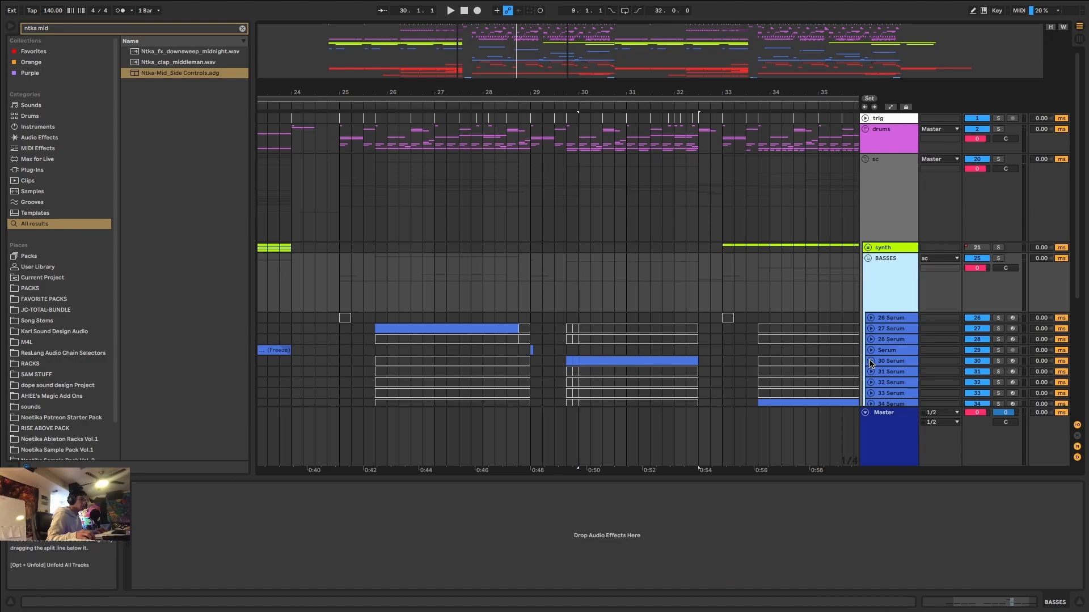
click(872, 362)
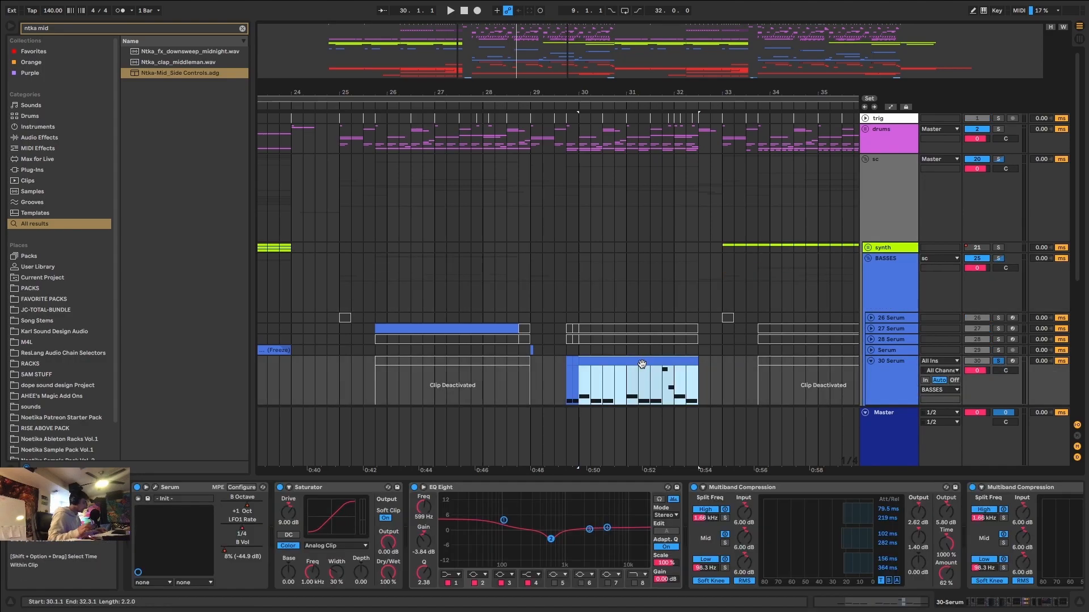
Find FabFilter Pro-Q 3 with the search "pro q 3", add it to the 30 Serum chain, and play the selected clip.
key(super+f)
text(pro q 3)
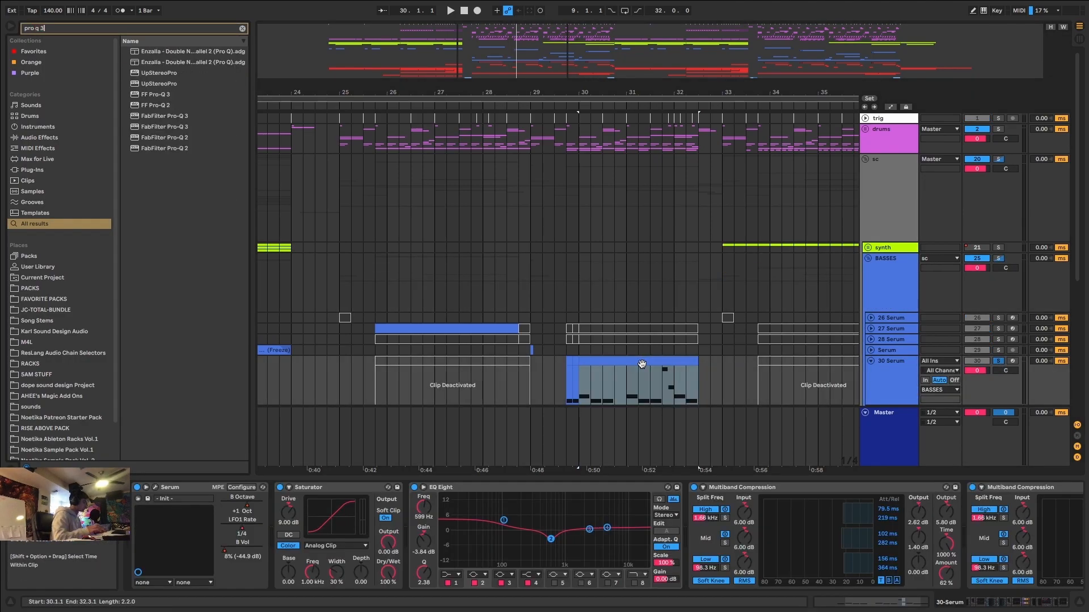
double_click(174, 65)
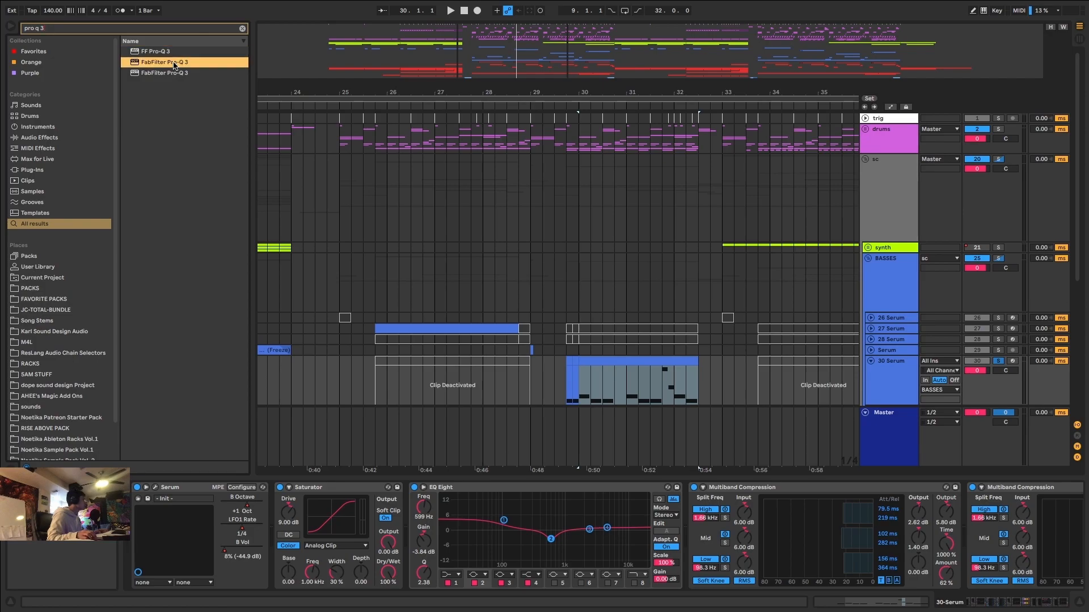
key(space)
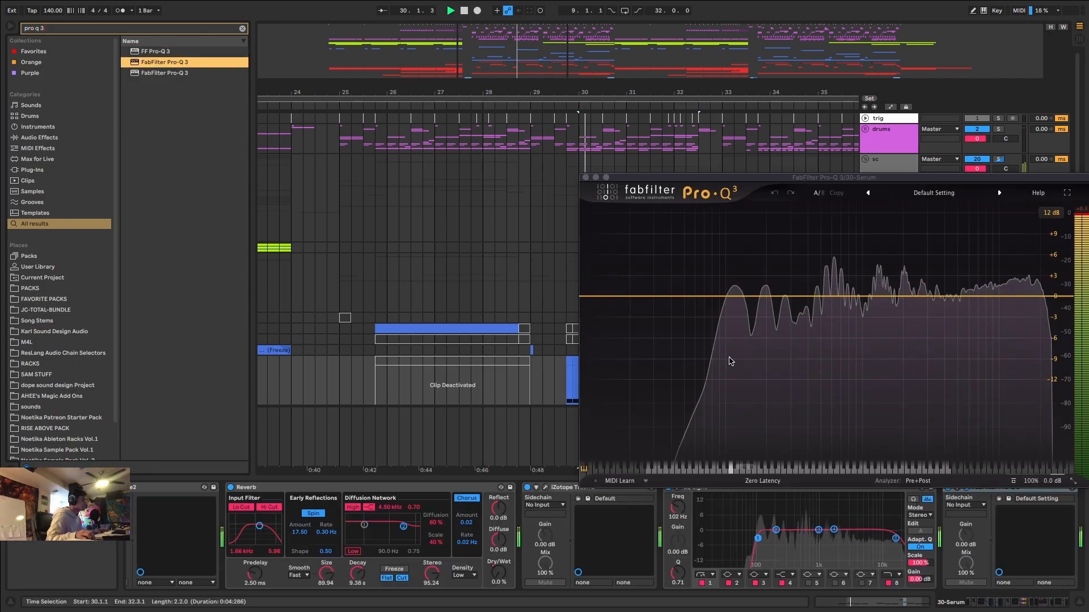
mouse_move(833, 256)
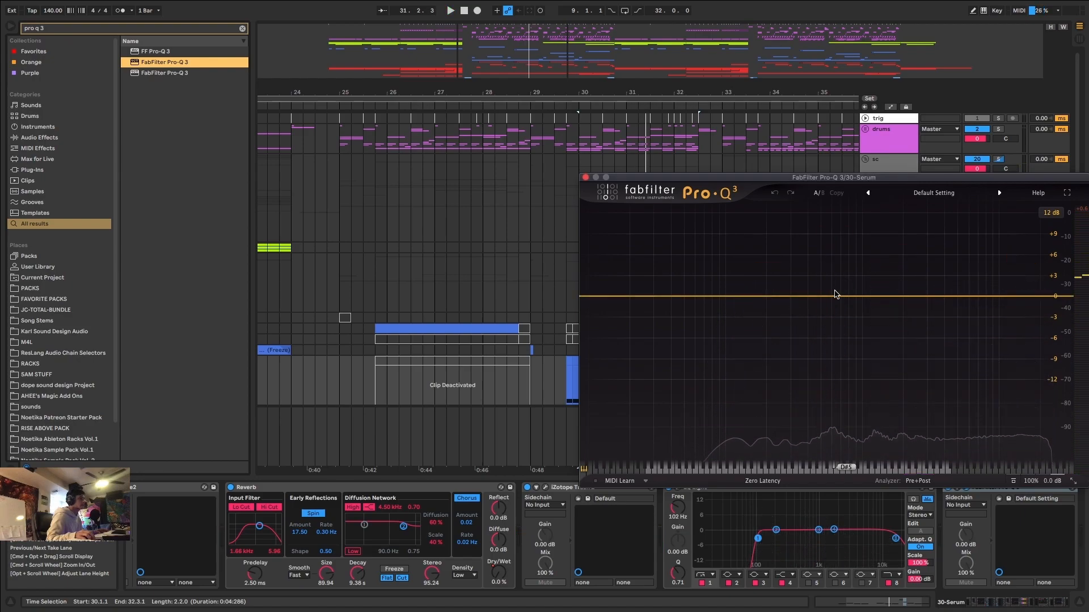
Add a dynamic bell cut of about -1.6 dB at 602.90 Hz with Q 1.489, plus a slight high-shelf cut, and close Pro-Q 3.
click(835, 294)
drag(832, 294, 831, 301)
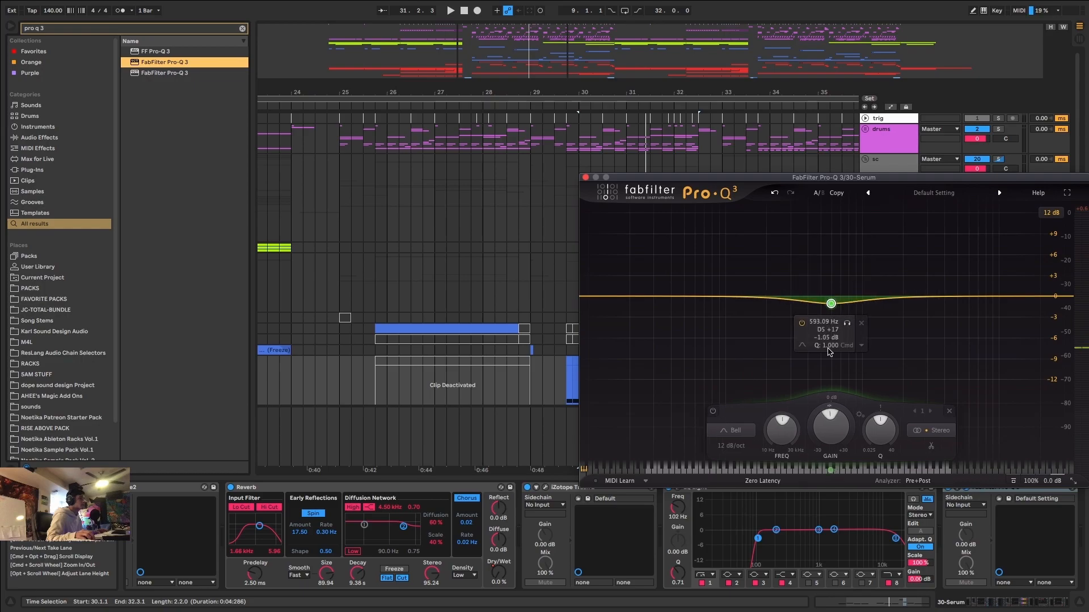
drag(826, 404, 814, 442)
drag(885, 433, 893, 418)
key(space)
drag(831, 304, 832, 308)
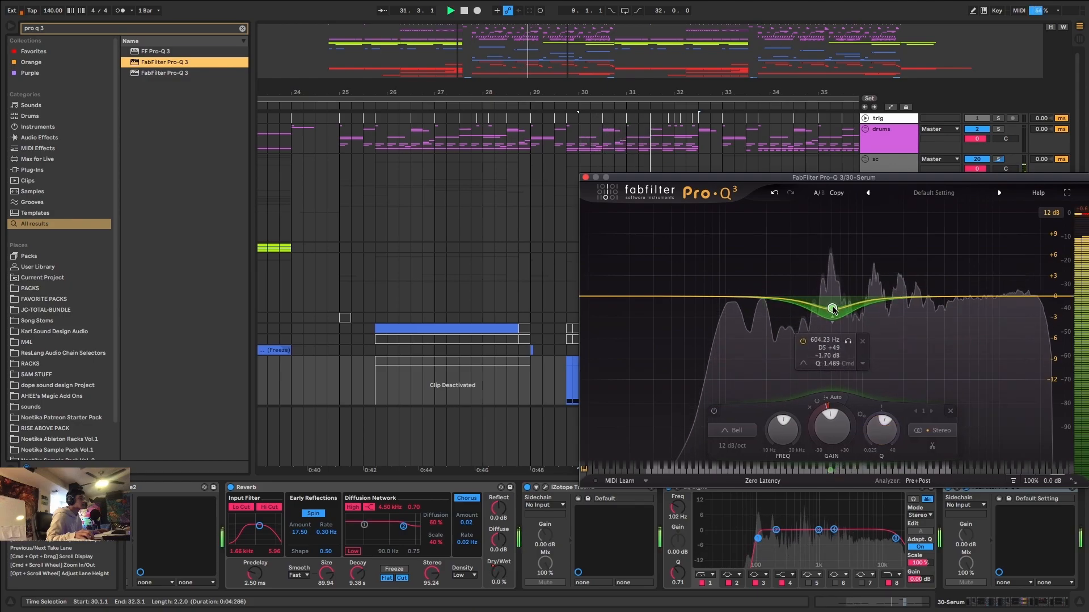
click(1018, 298)
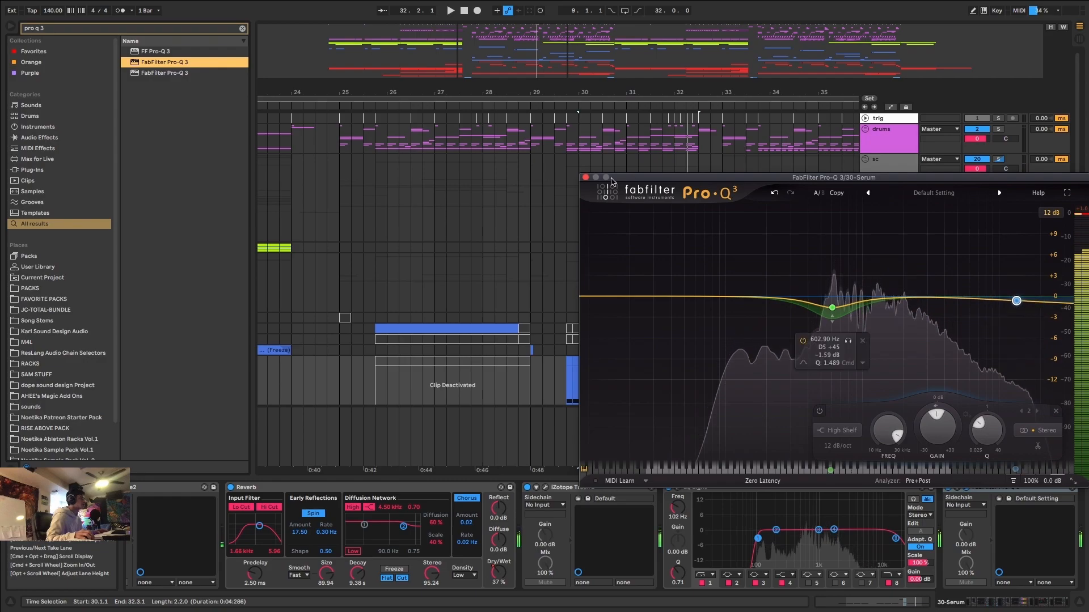
click(587, 177)
Play the soloed bass and examine its peaks in the Master's SPAN, moving the analyzer clear of the bass tracks.
key(space)
click(900, 459)
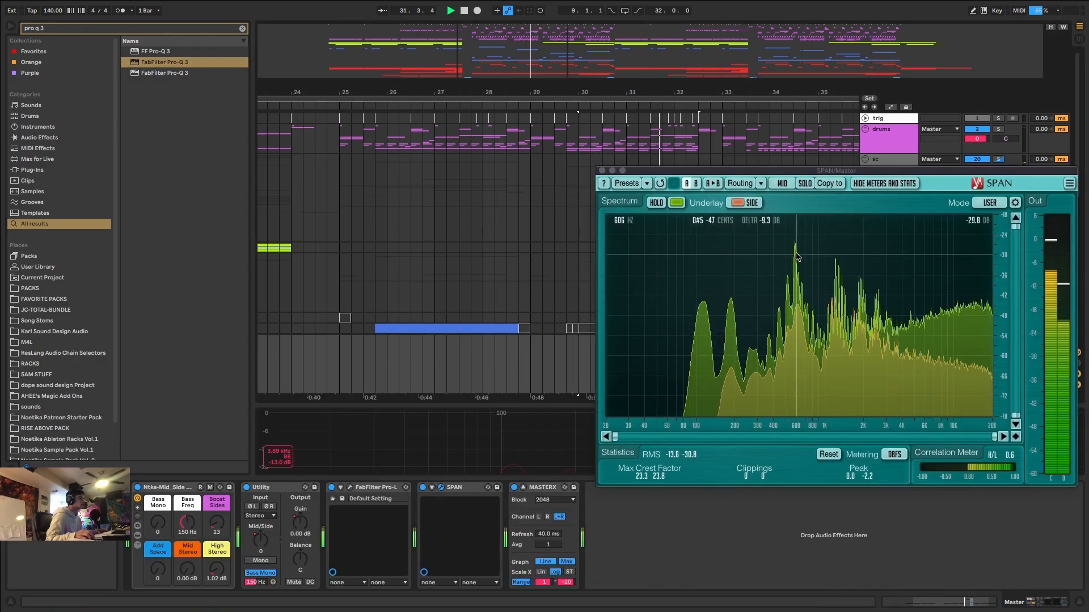
drag(759, 171, 755, 353)
scroll(632, 296, down, 6)
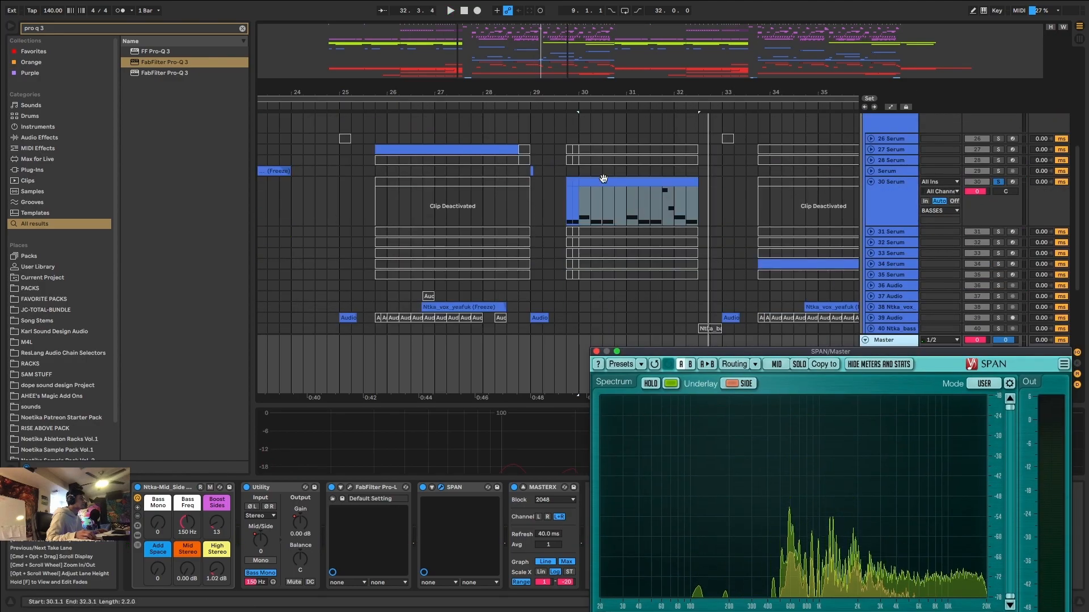
Cut 599 Hz by about 2.4 dB with Q 2.20 in 30 Serum's last EQ Eight, and play the clip.
click(599, 179)
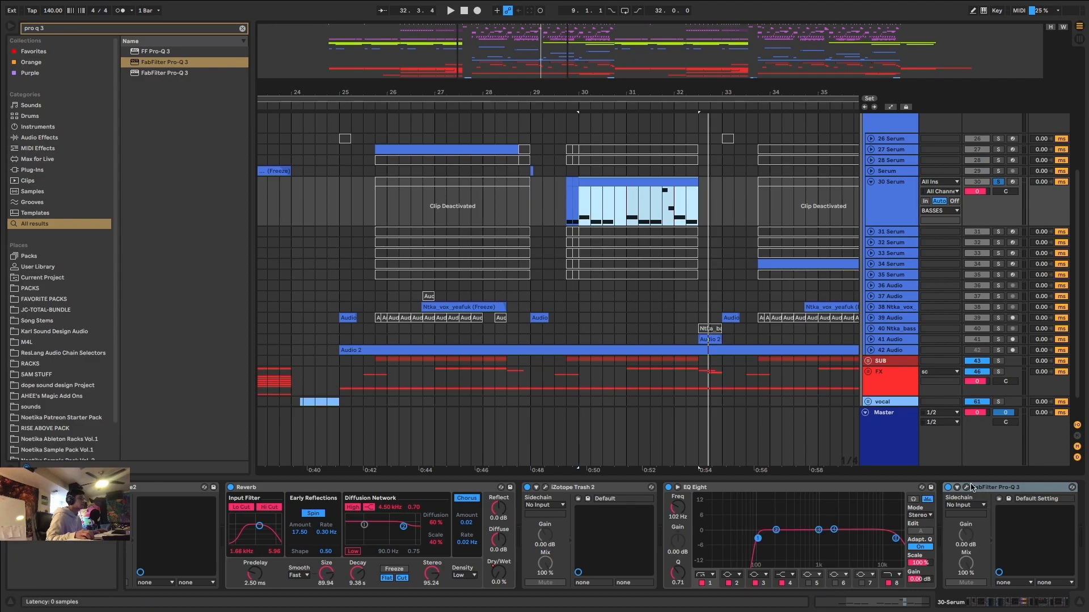
drag(818, 530, 815, 531)
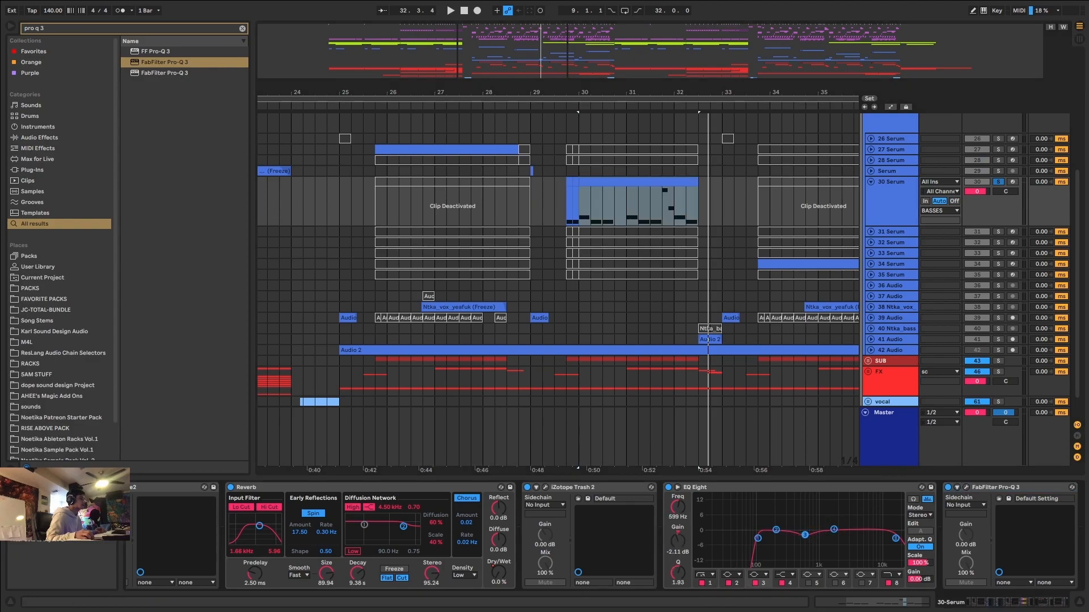
drag(807, 535, 805, 536)
key(space)
key(space)
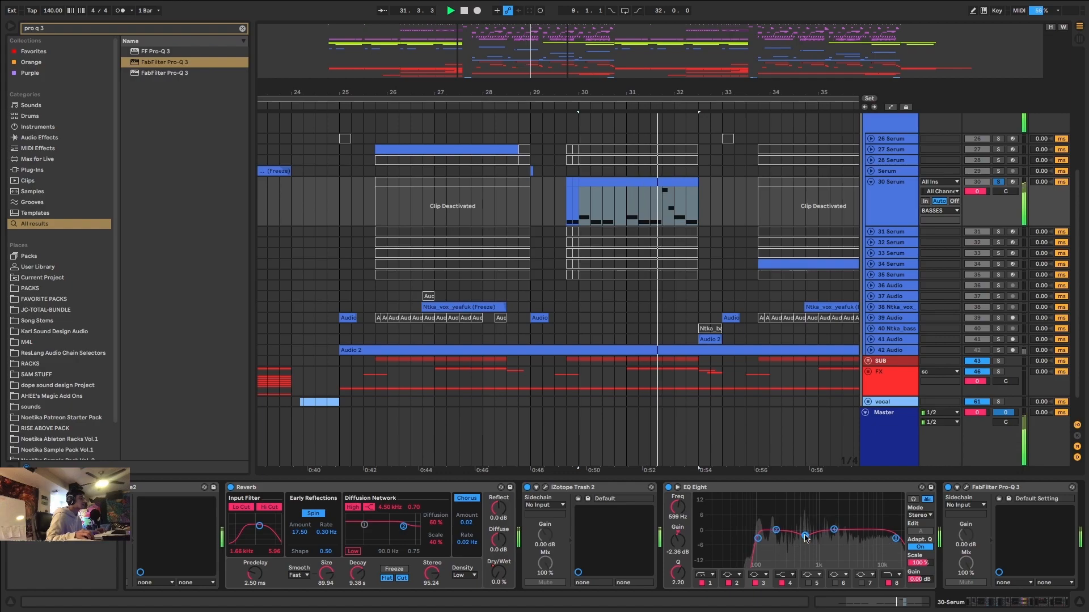
Check the soloed bass in the Master's SPAN, unsolo 30 Serum to compare it in the full mix, and close SPAN.
click(895, 439)
key(space)
key(space)
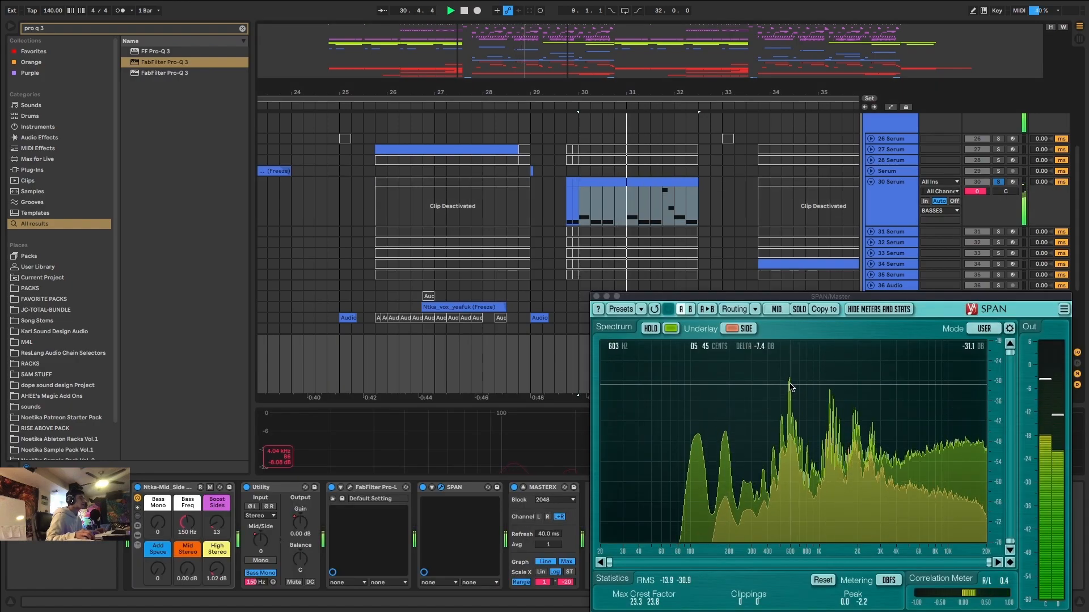
click(997, 183)
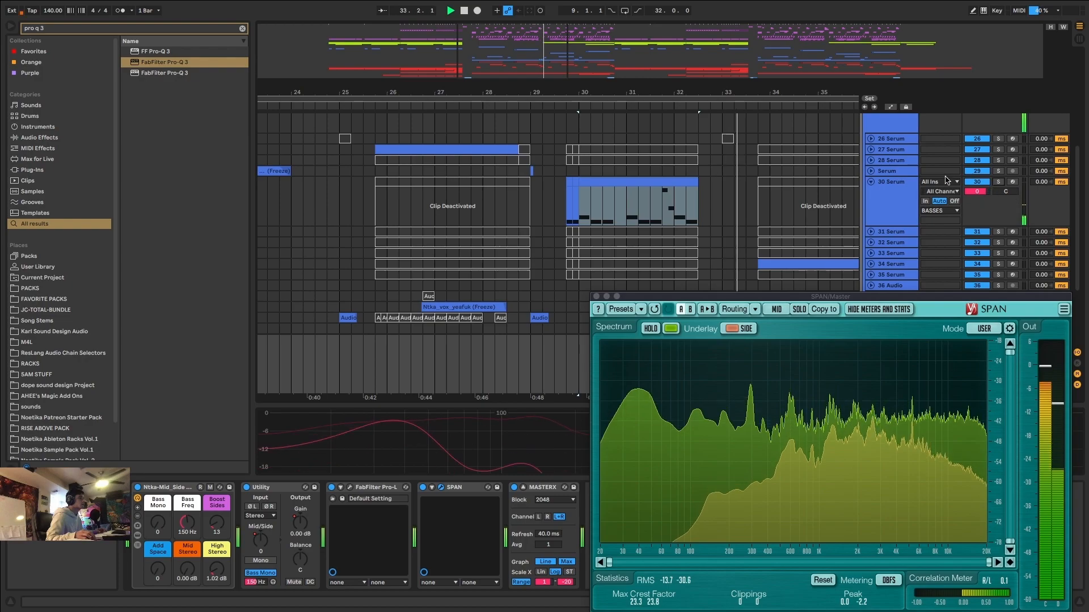
click(597, 297)
Play the second drop from 61.1.1 and examine its mid and side spectrum in SPAN.
scroll(597, 297, down, 5)
scroll(596, 300, down, 5)
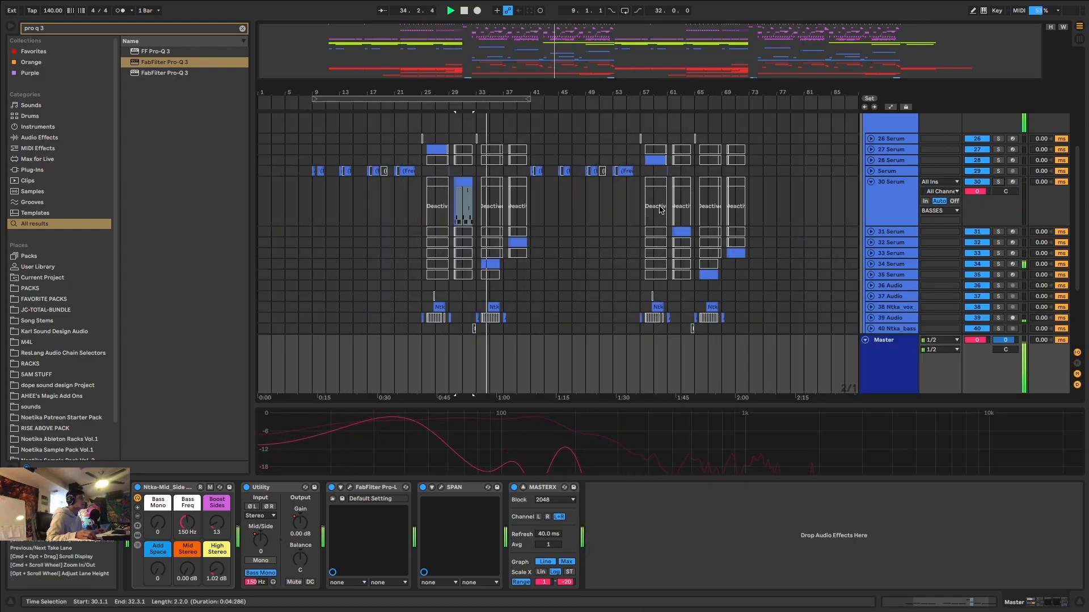
click(670, 219)
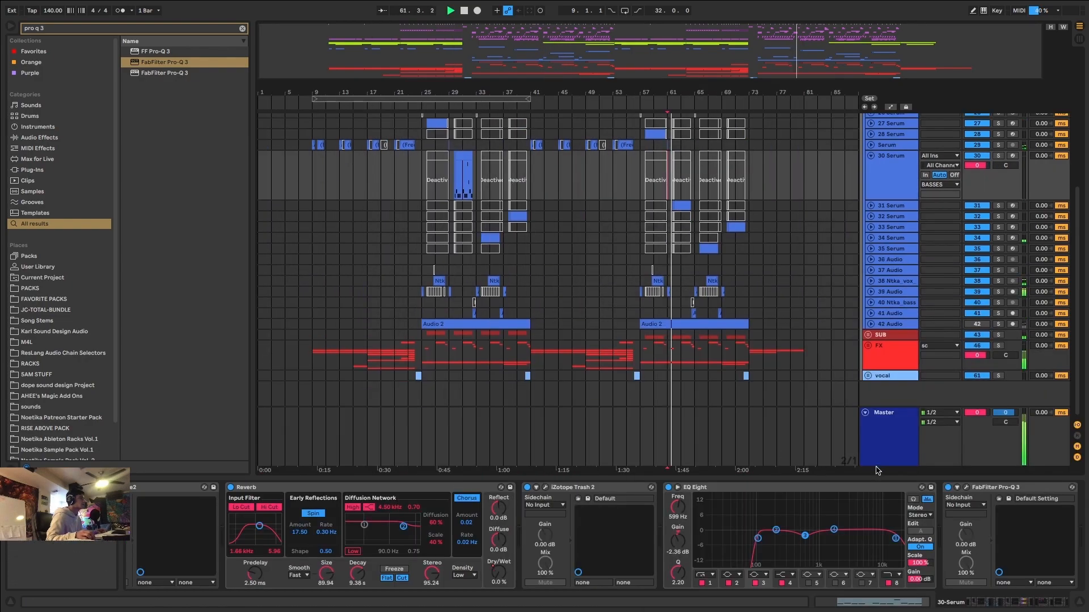
click(862, 460)
click(442, 488)
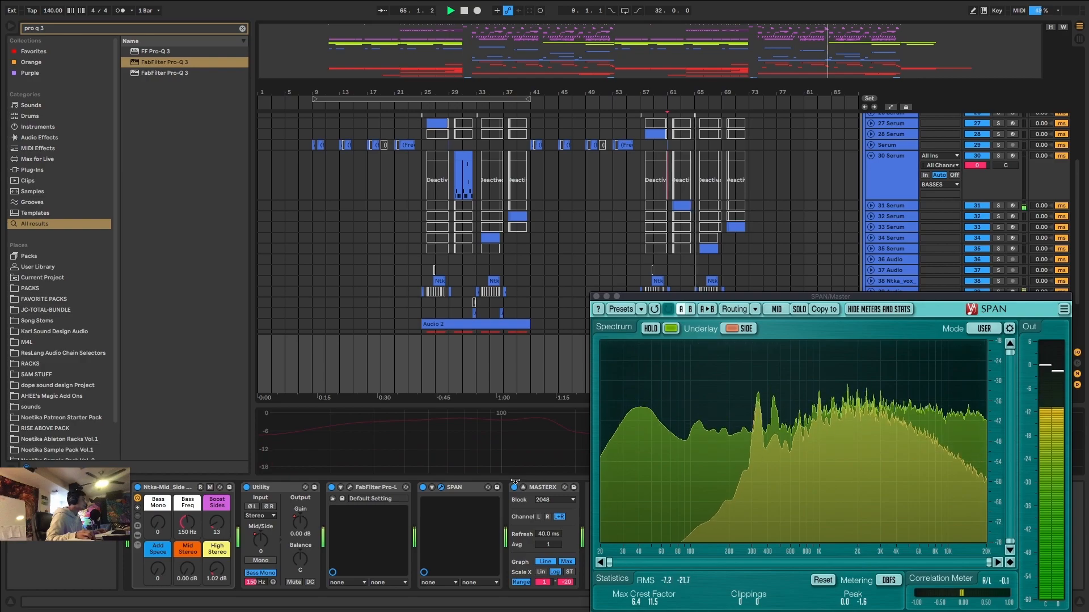
click(596, 297)
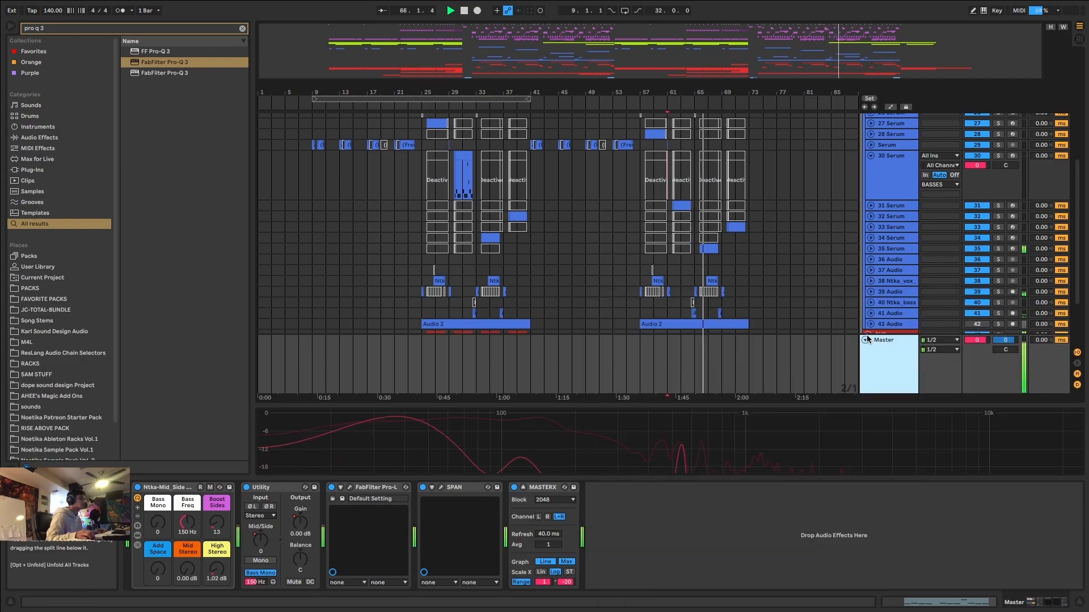
Fold the Master and 30 Serum tracks, and collapse the BASSES and sc groups.
click(866, 337)
click(873, 157)
scroll(872, 158, up, 5)
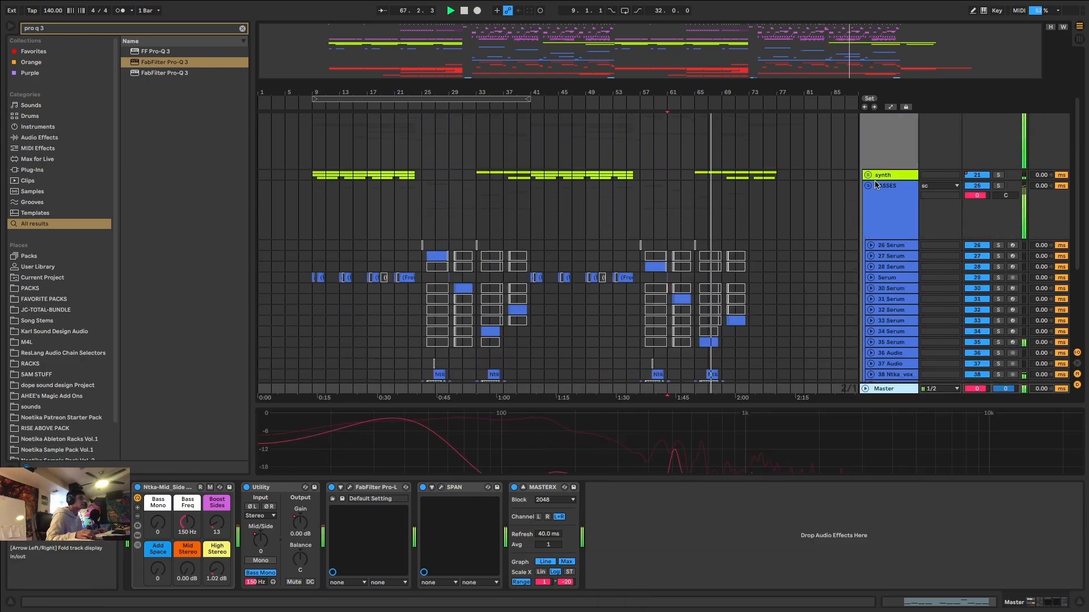
click(867, 187)
click(866, 161)
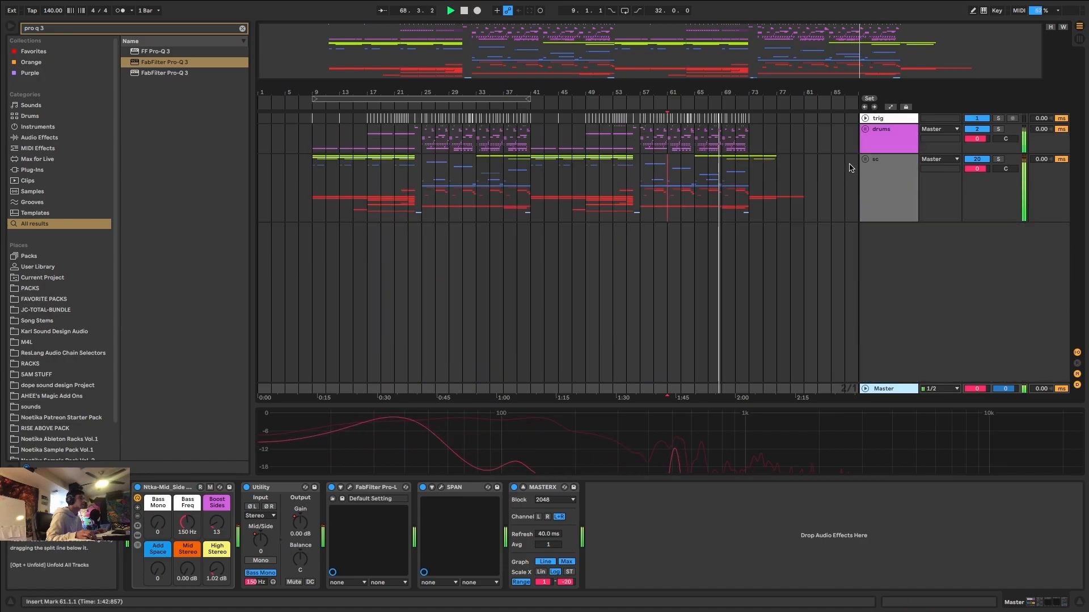
Play the end of the second drop from 69.1.1 and select the sc group.
click(748, 179)
click(724, 182)
key(space)
key(space)
scroll(723, 182, up, 5)
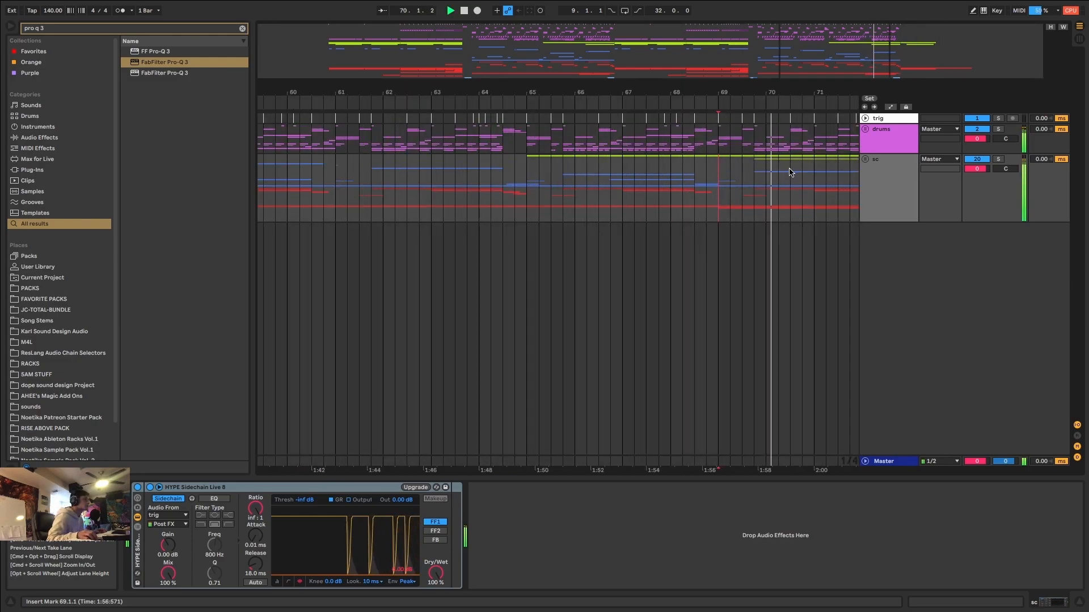
scroll(786, 177, down, 10)
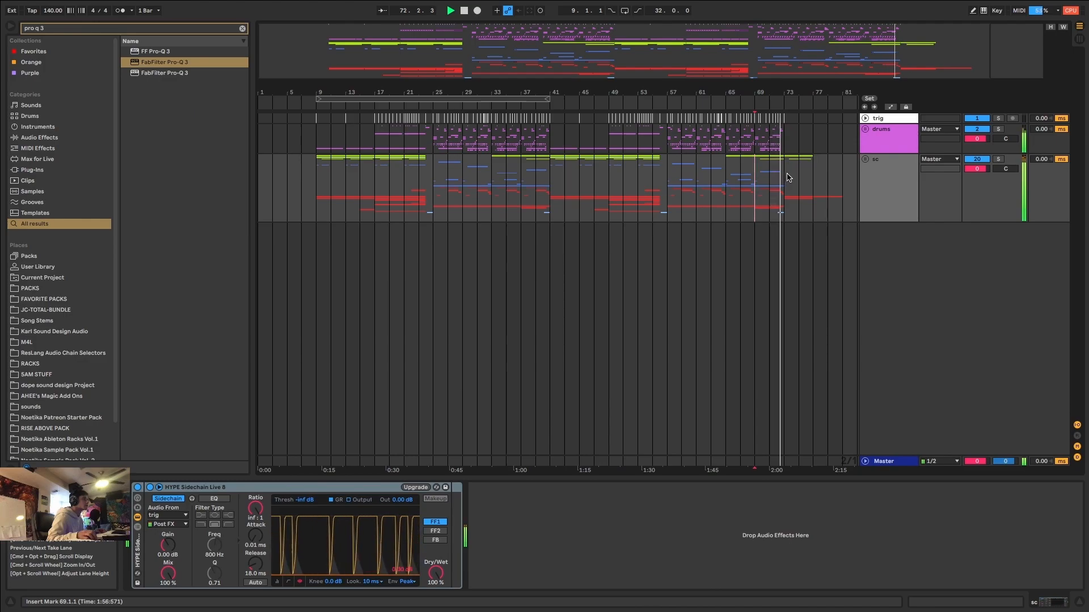
key(space)
click(872, 166)
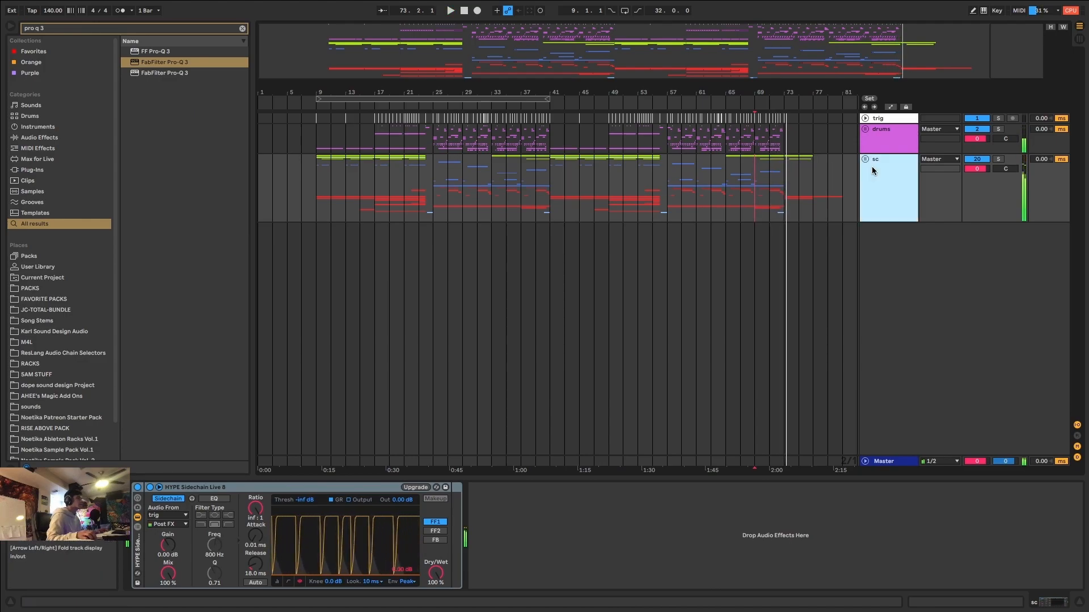
Select the Master track and return MASTERX's expanded spectrum graph to the device chain.
click(888, 462)
drag(519, 405, 559, 227)
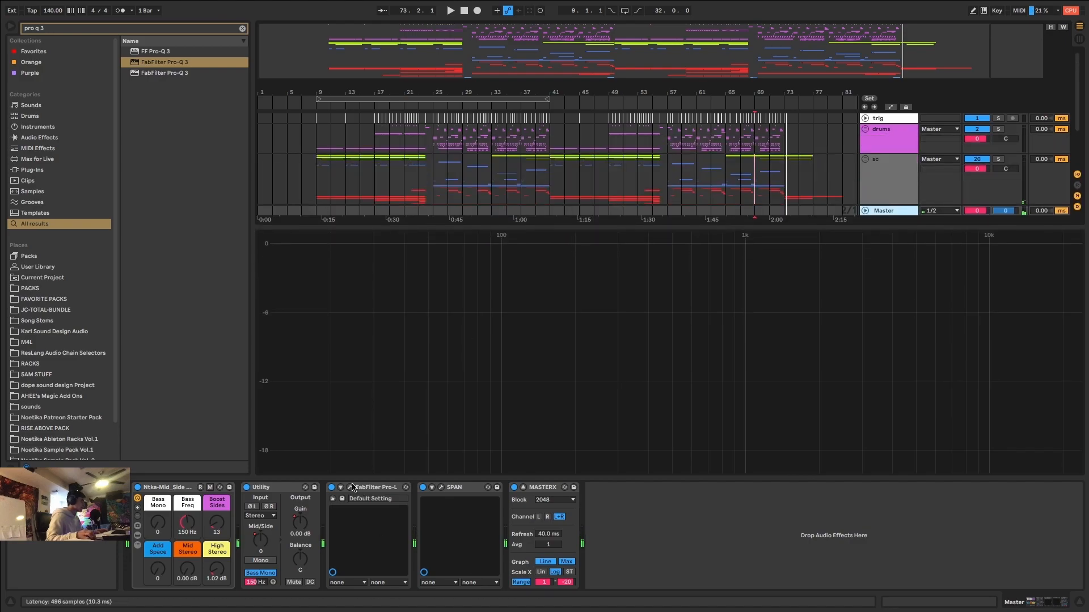
click(523, 488)
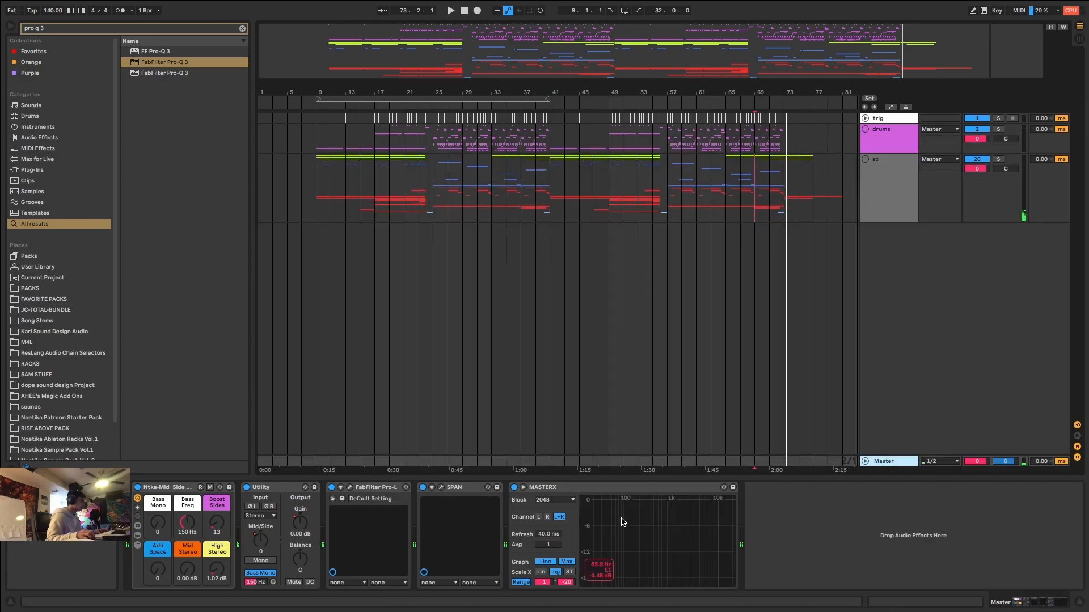
click(318, 190)
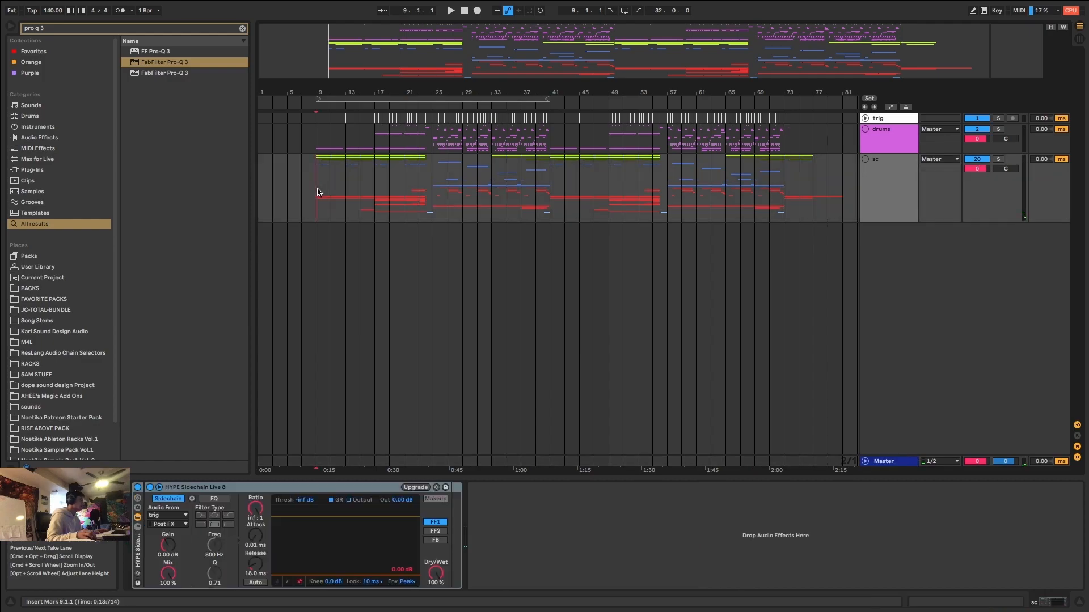
click(336, 457)
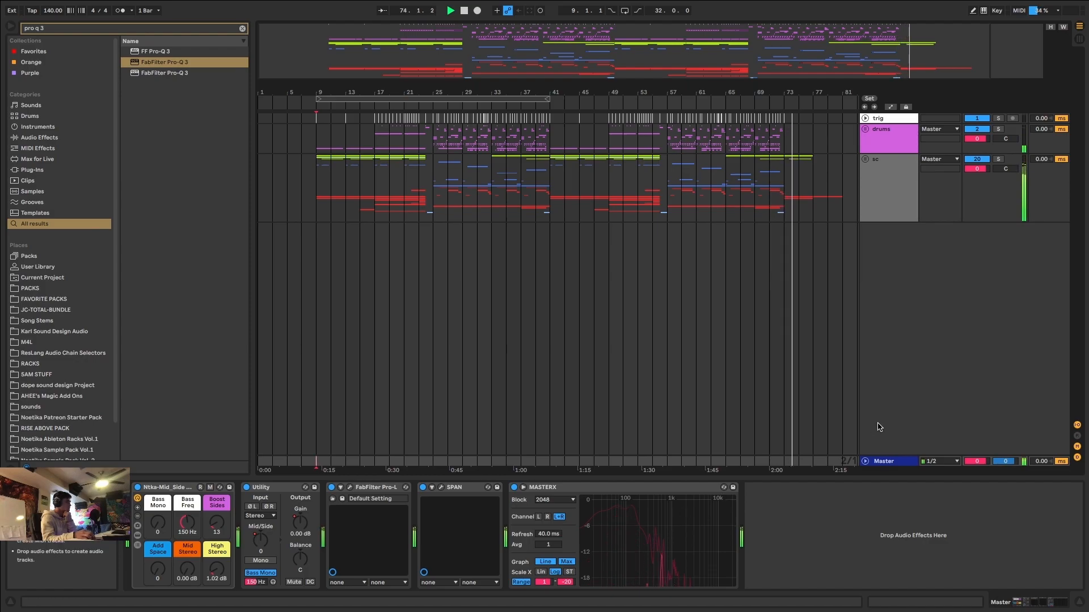
Select the time range from 9.1.1 to 81.1.1 on the Master track and save the set.
click(828, 463)
drag(843, 461, 316, 466)
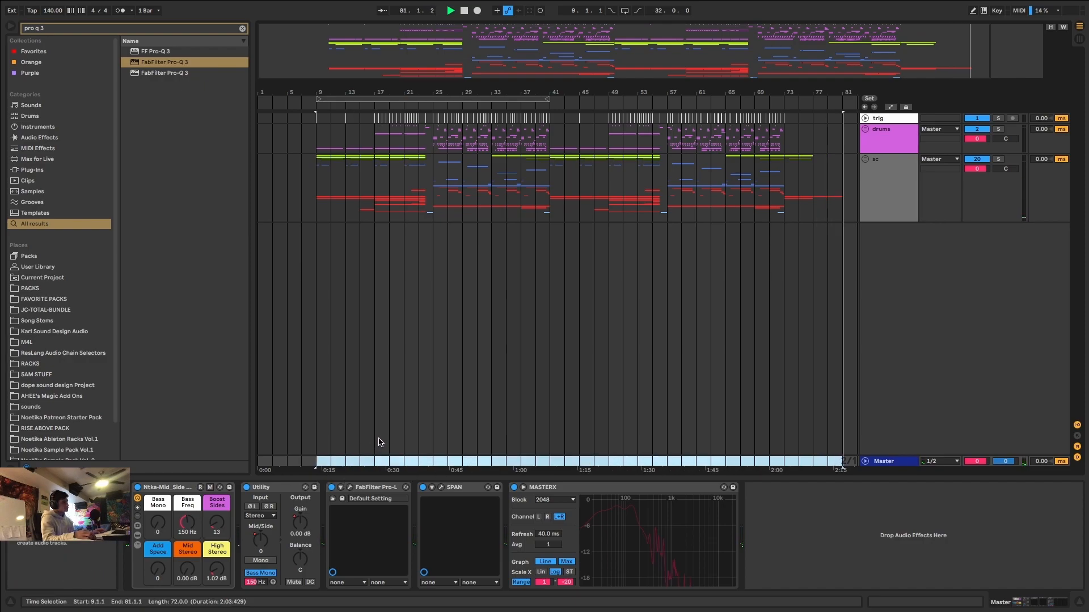
key(ctrl+s)
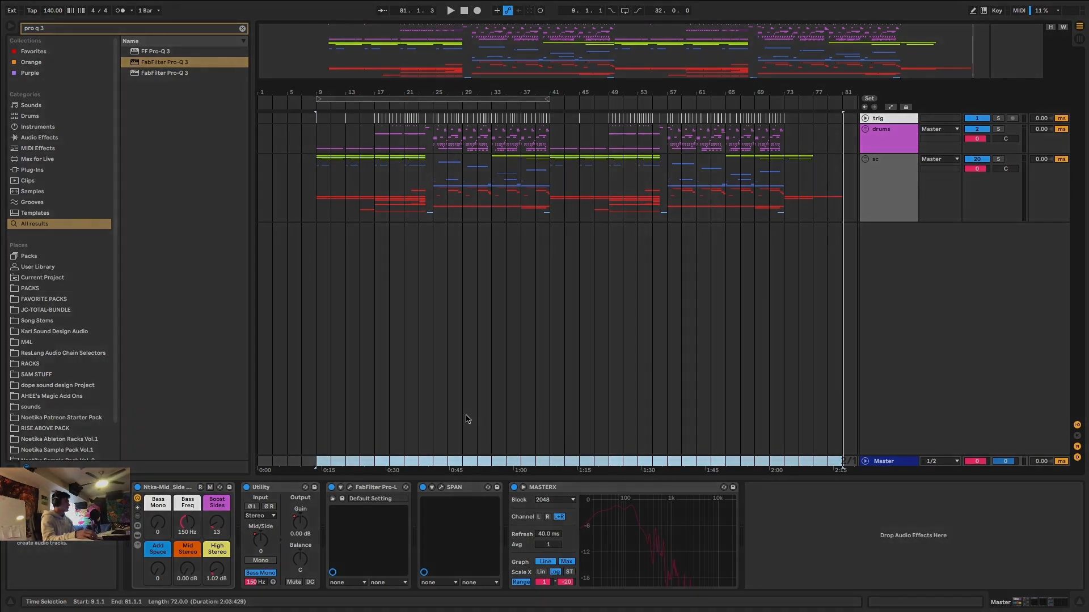
Exit the full-screen view of the patreon track from scratch set.
mouse_move(2, 4)
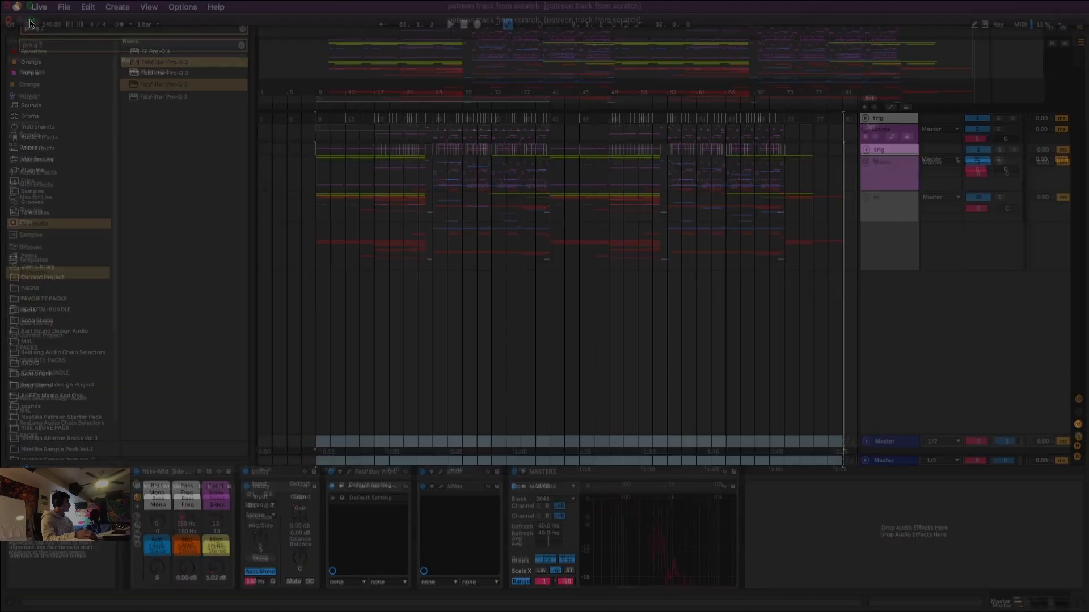
click(31, 20)
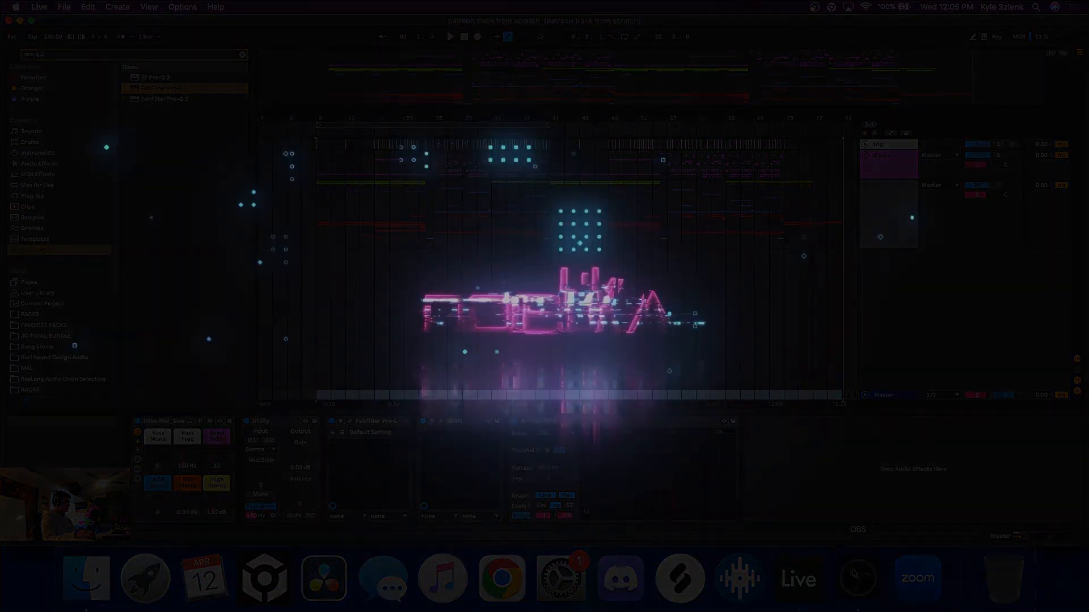